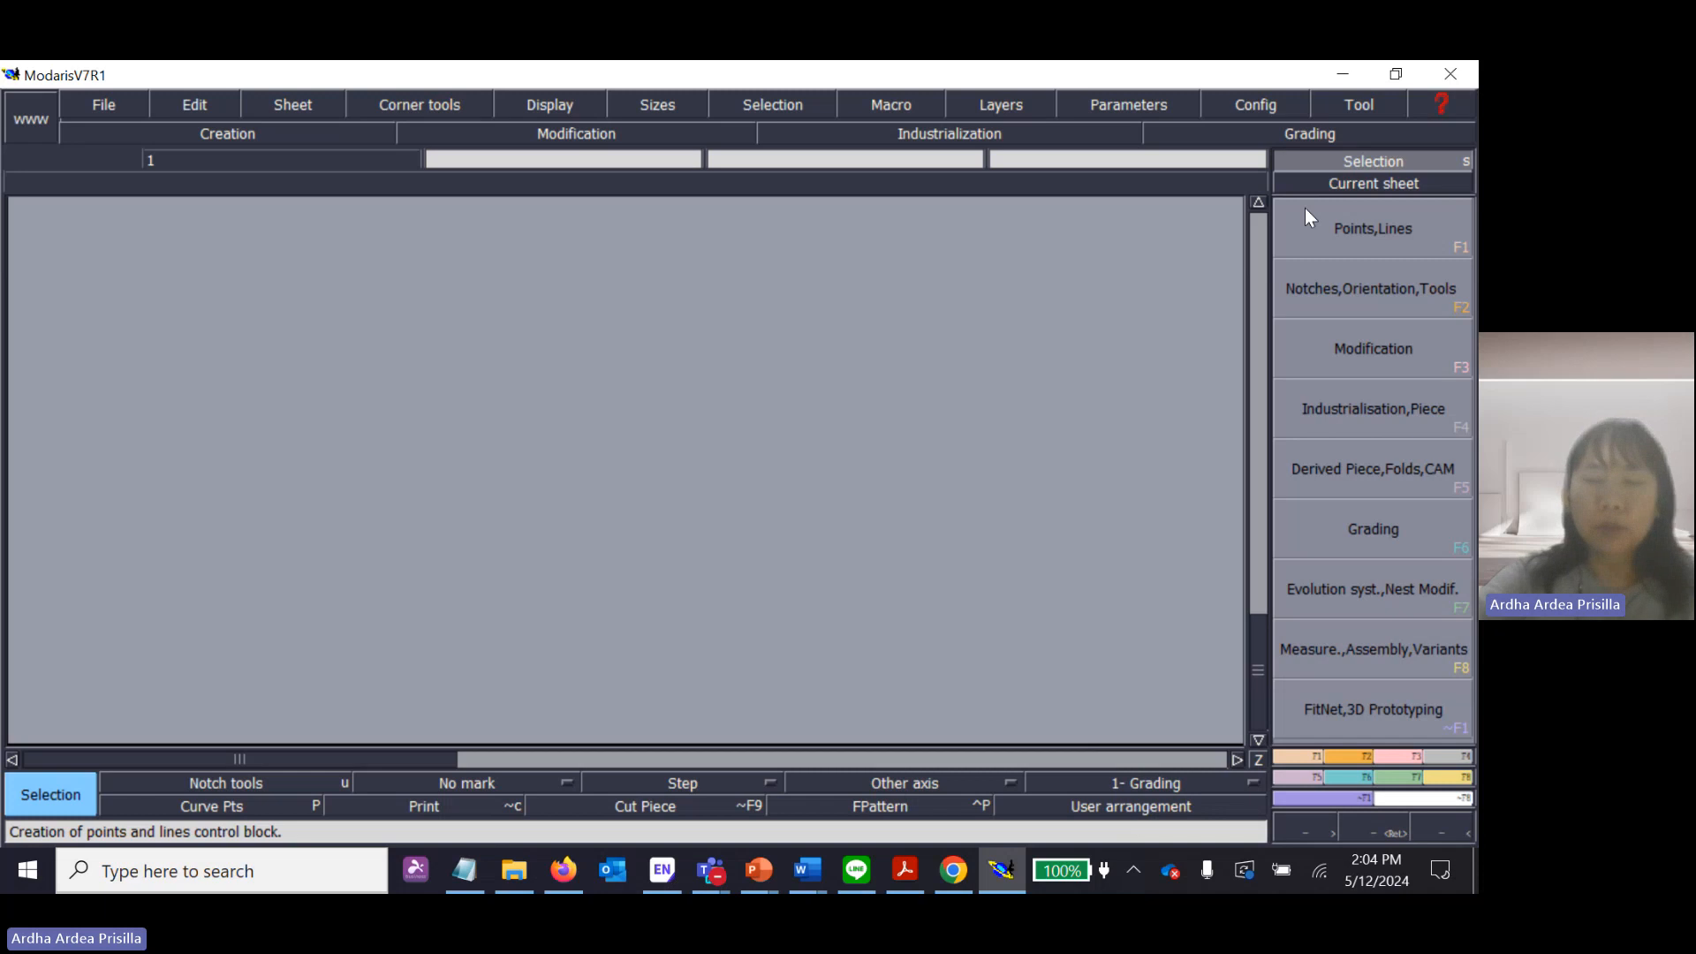
Toggle the command display between icons and text twice, ending on text labels.
{"action": "left_click", "coordinate": [1246, 110]}
{"action": "left_click", "coordinate": [1254, 155]}
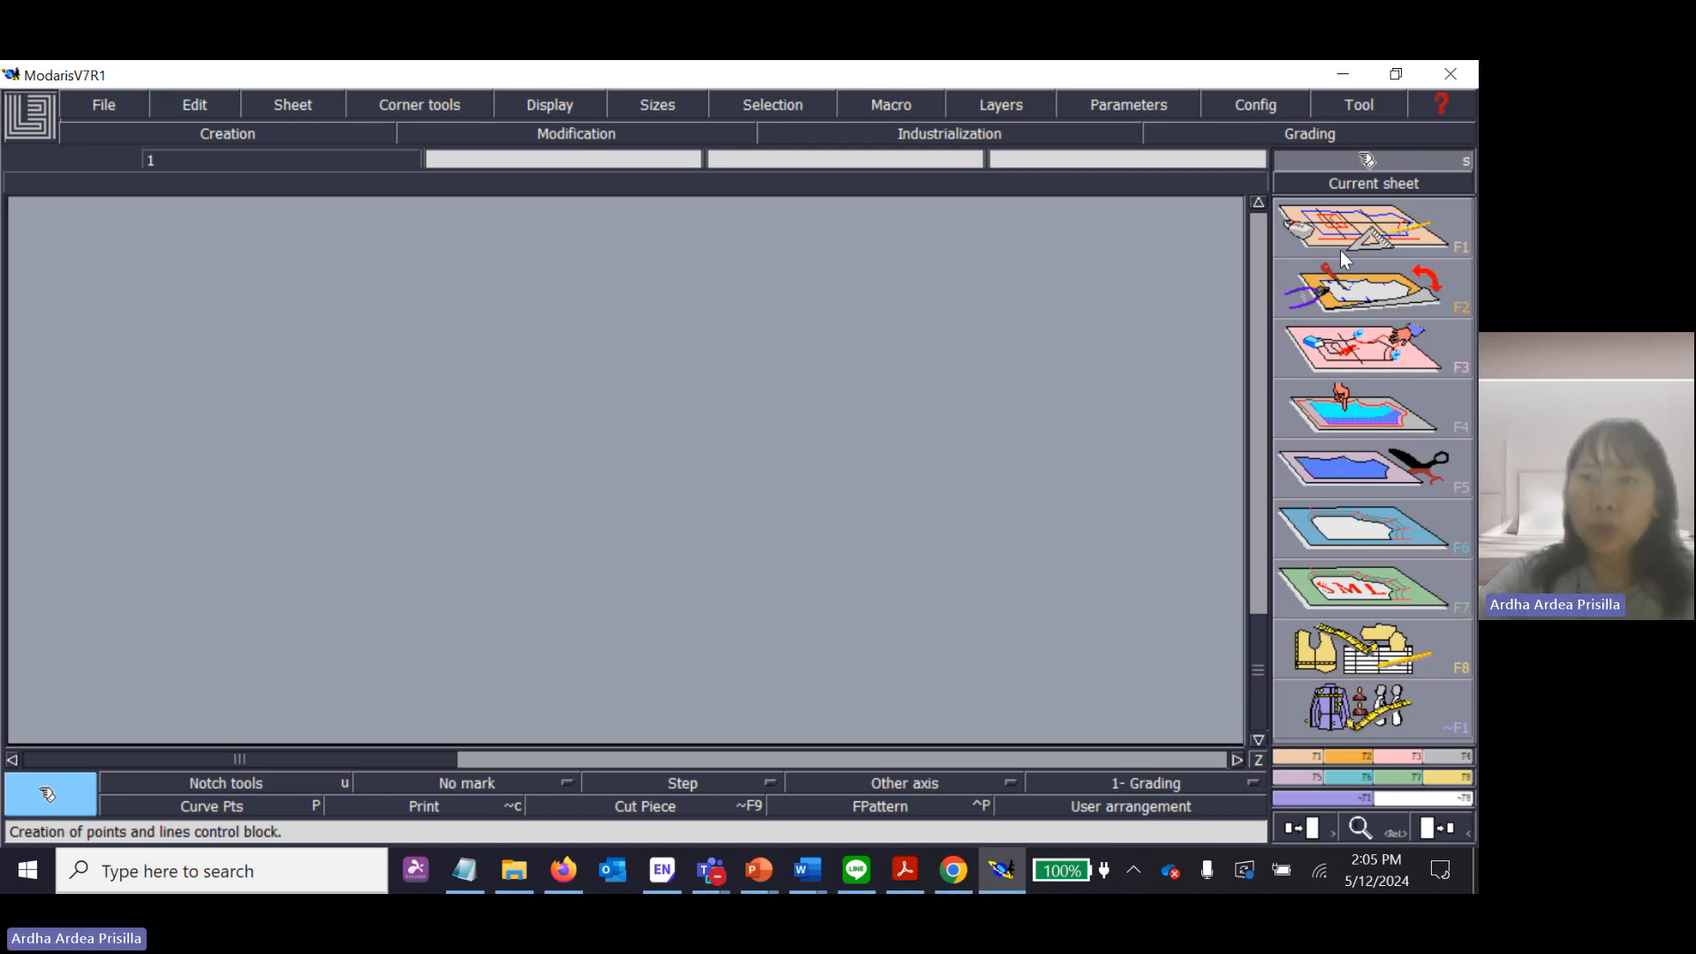
{"action": "left_click", "coordinate": [1254, 105]}
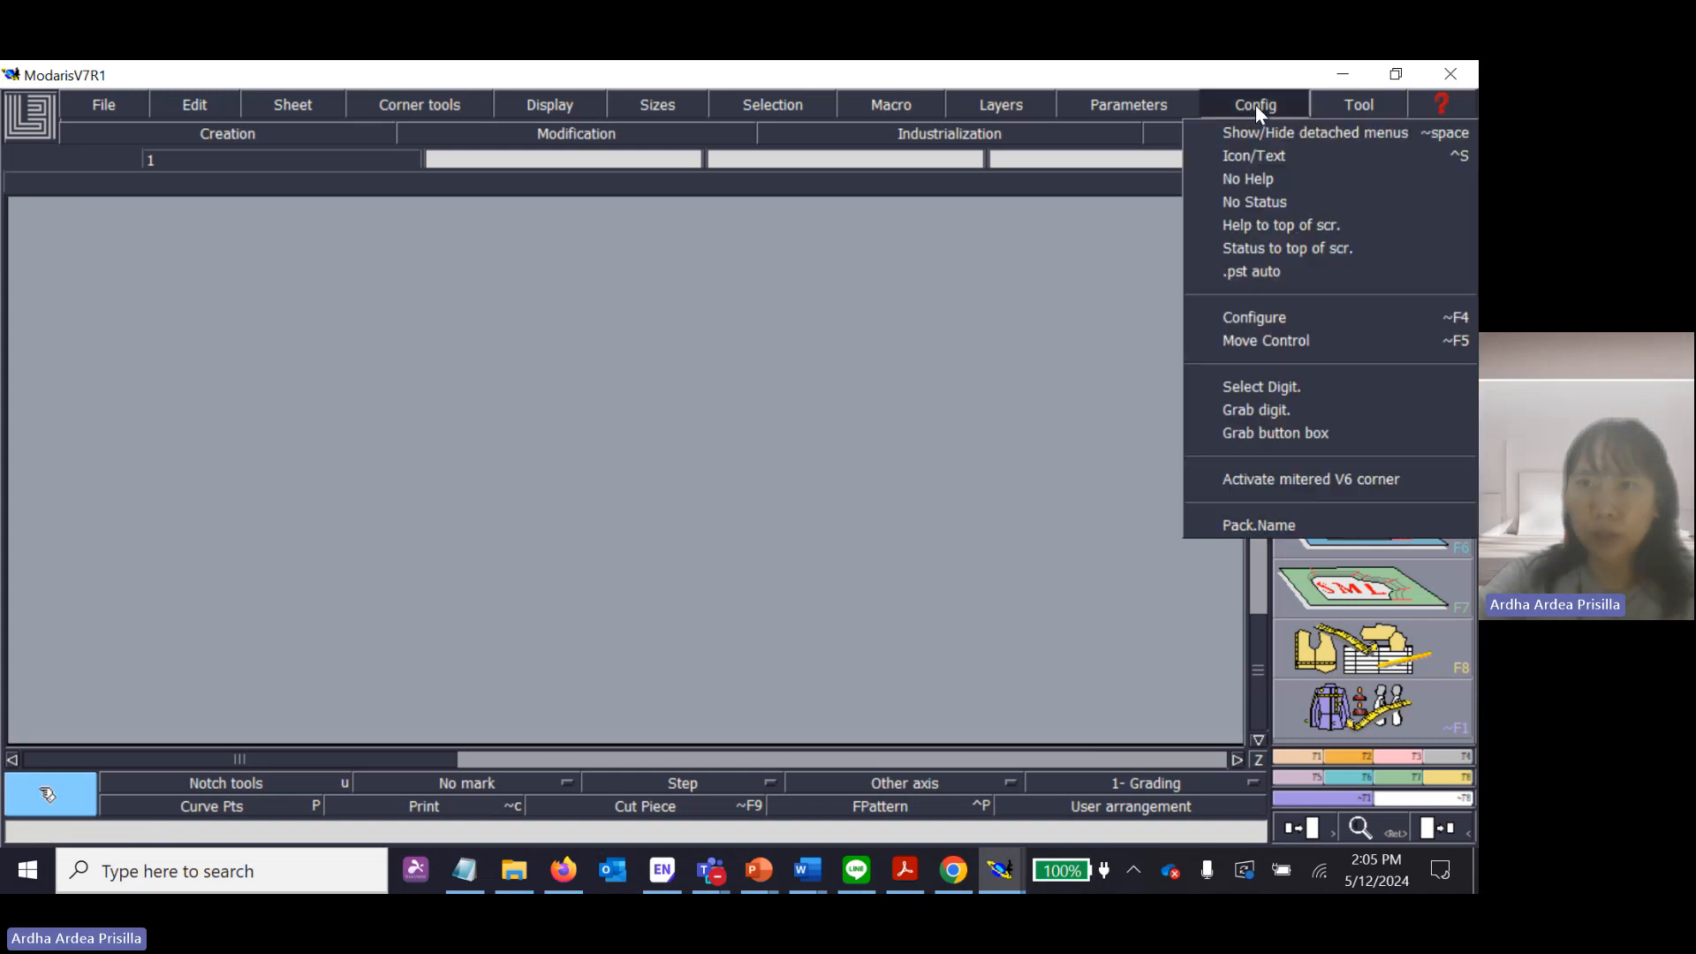
{"action": "left_click", "coordinate": [1267, 161]}
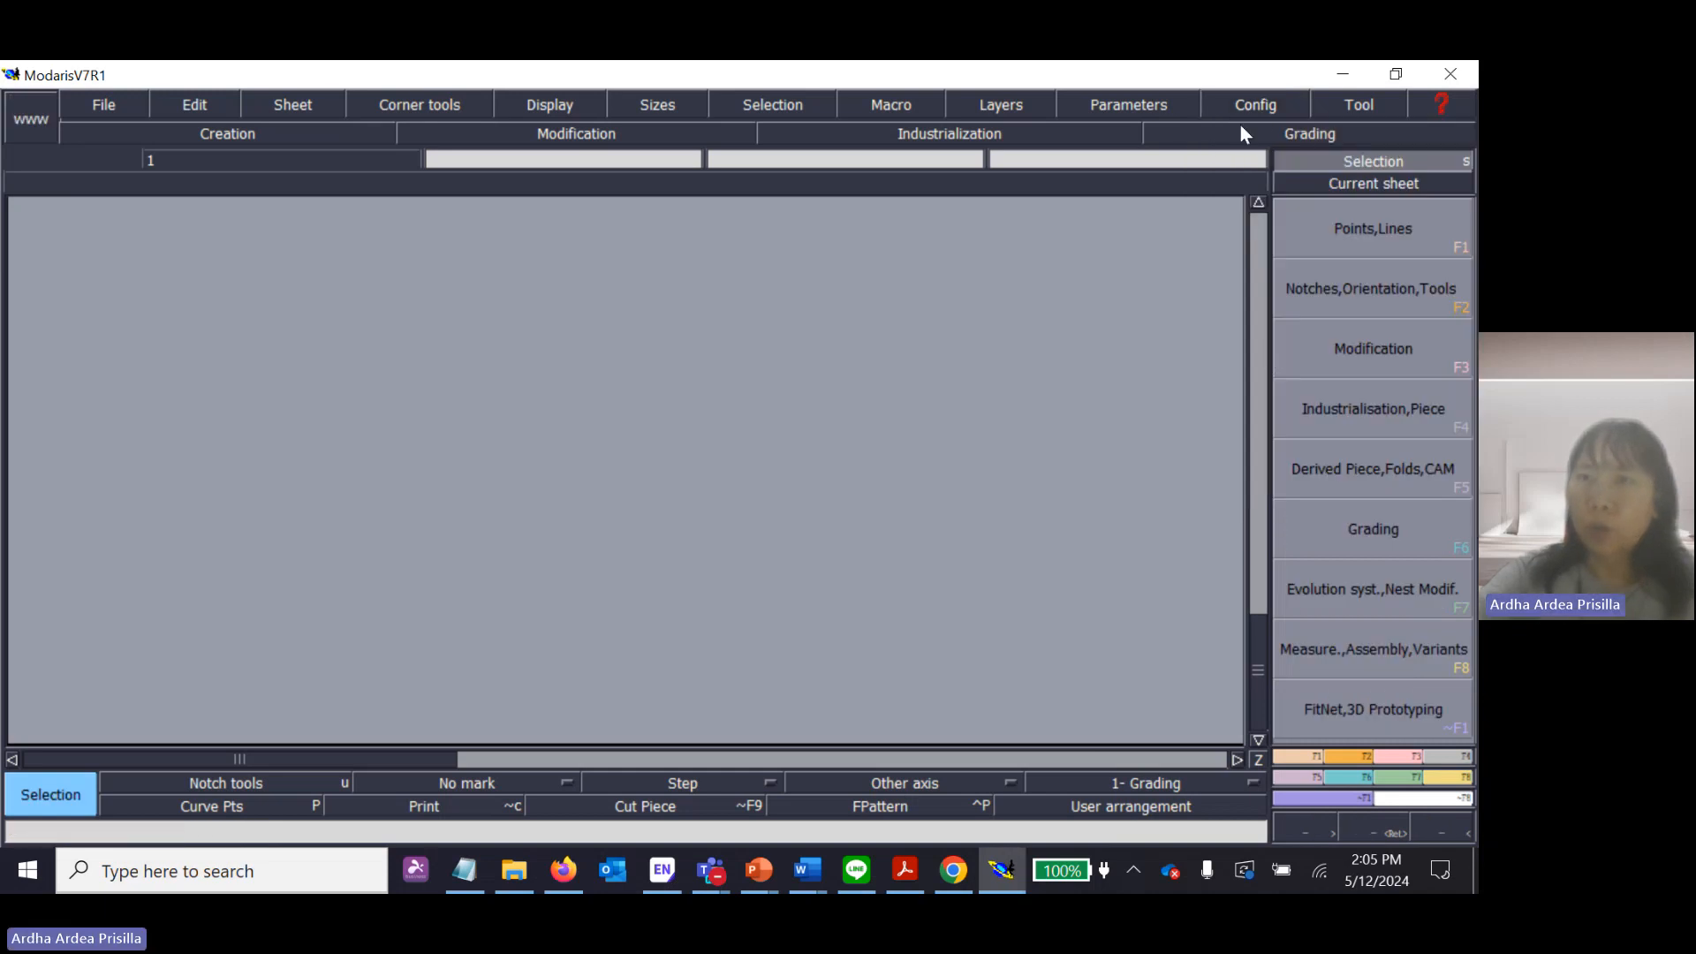
{"action": "left_click", "coordinate": [1259, 109]}
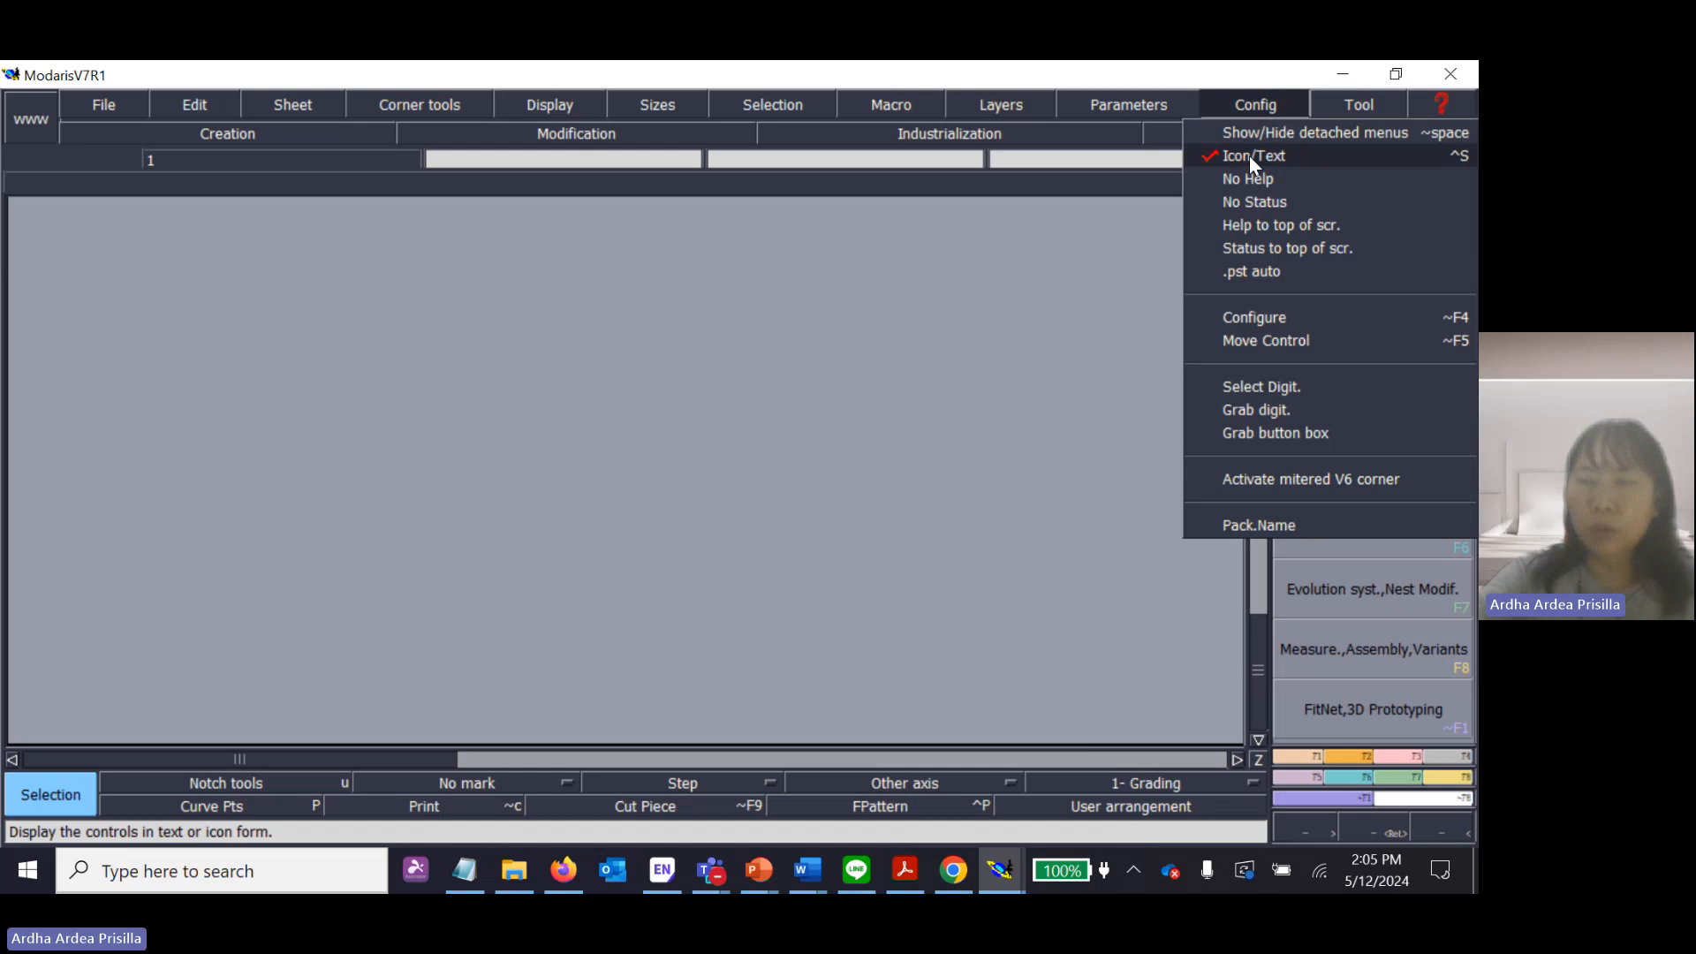
{"action": "left_click", "coordinate": [1249, 155]}
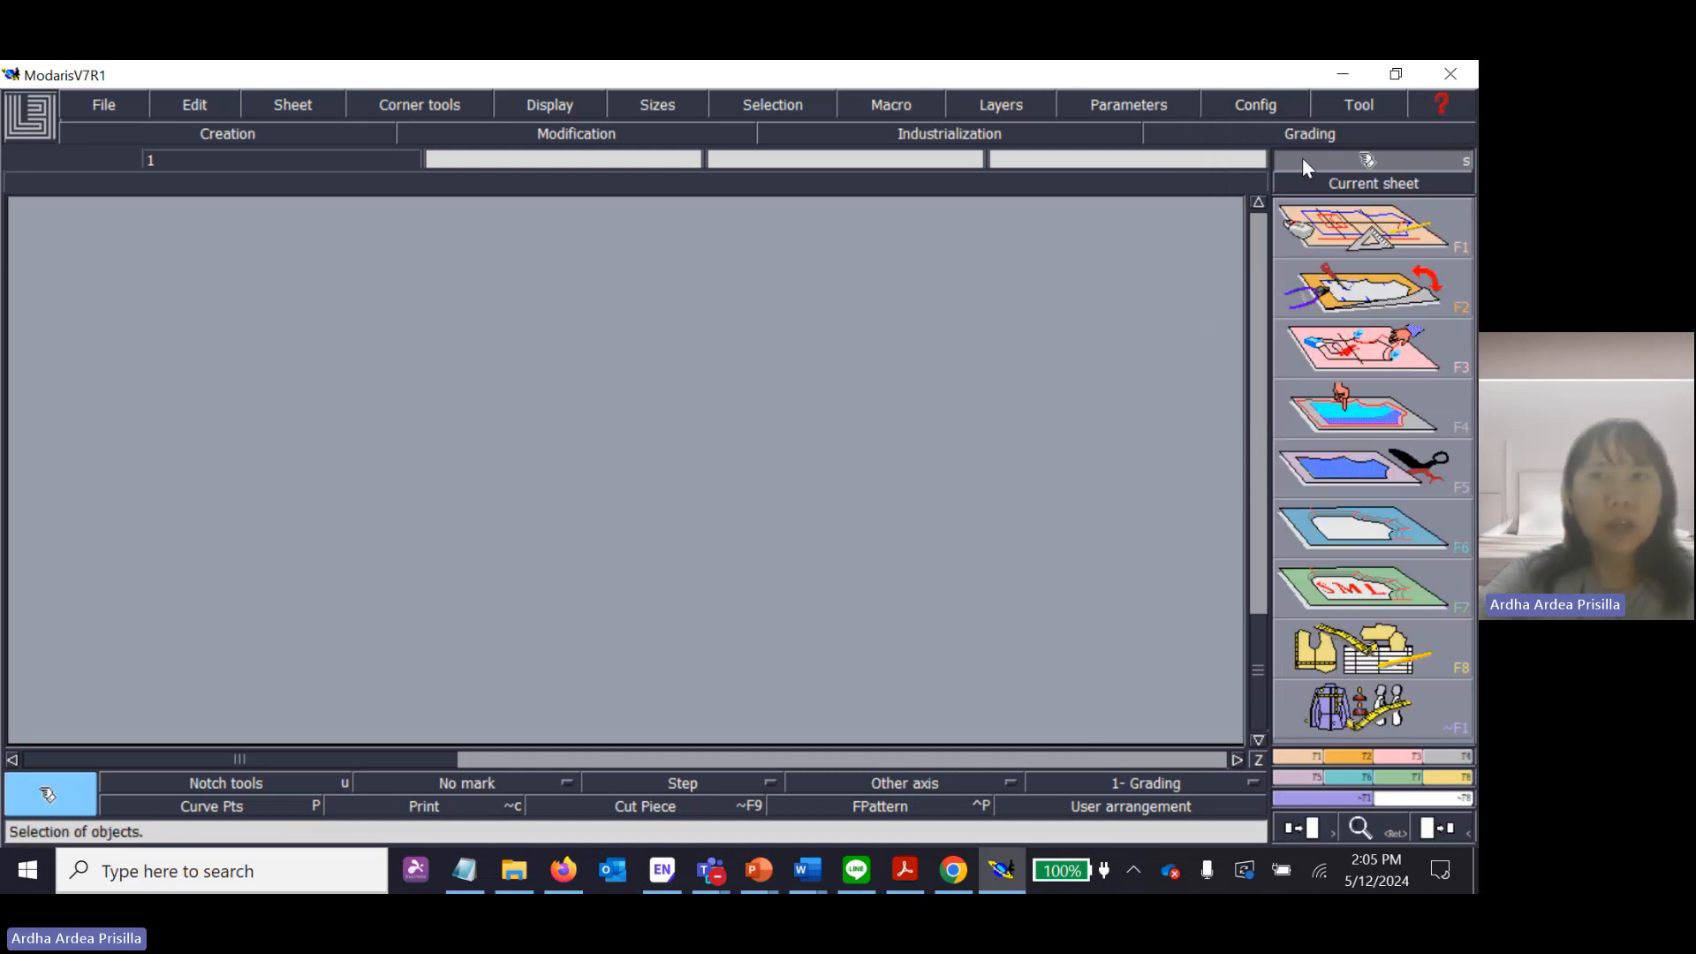
{"action": "left_click", "coordinate": [1269, 112]}
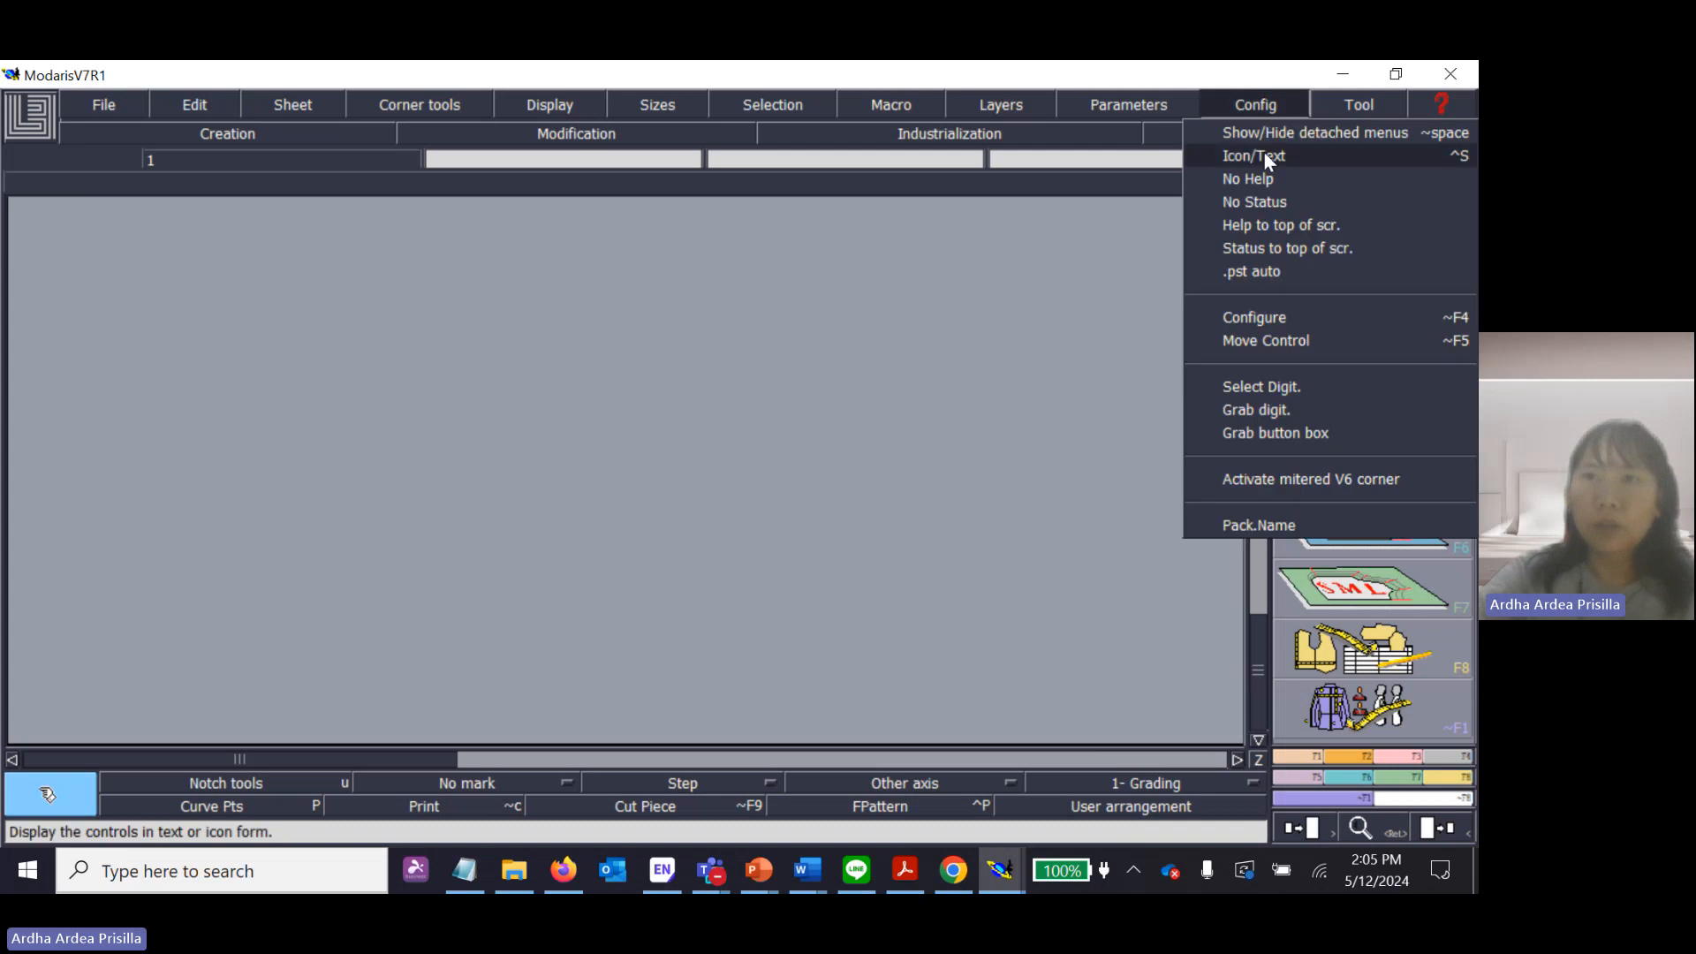
{"action": "left_click", "coordinate": [1264, 155]}
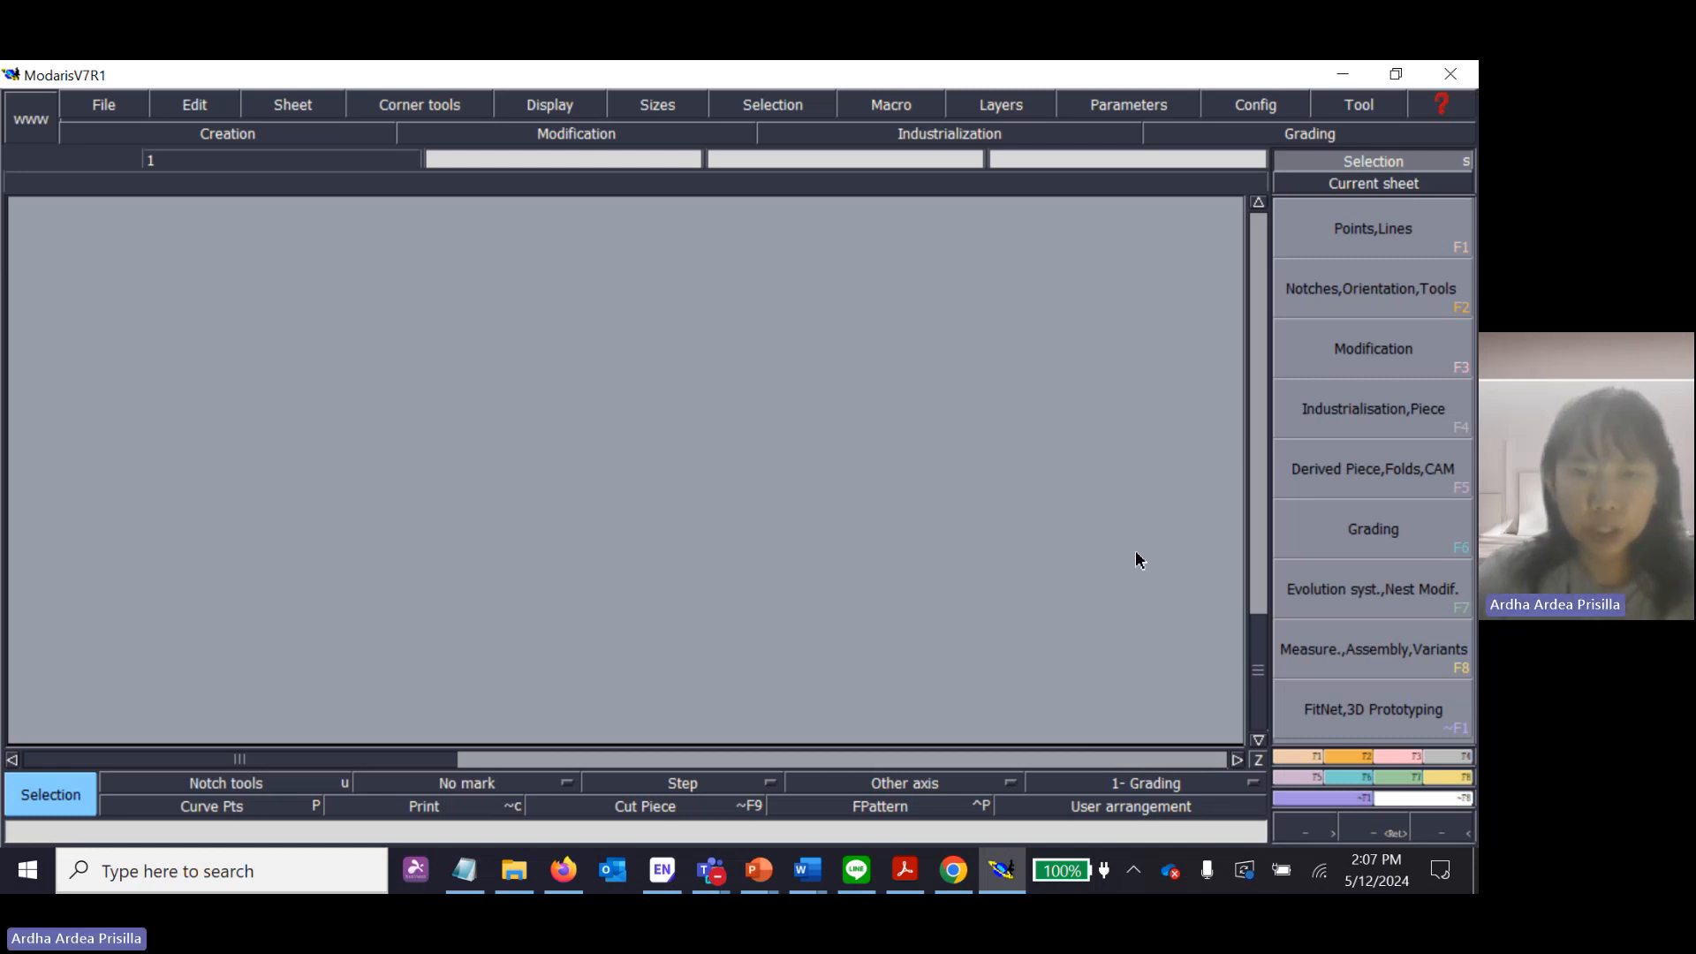
Switch to Acrobat and examine the size 10 measurements and the back drafting instructions in Skirt Block.pdf.
{"action": "left_click", "coordinate": [905, 869]}
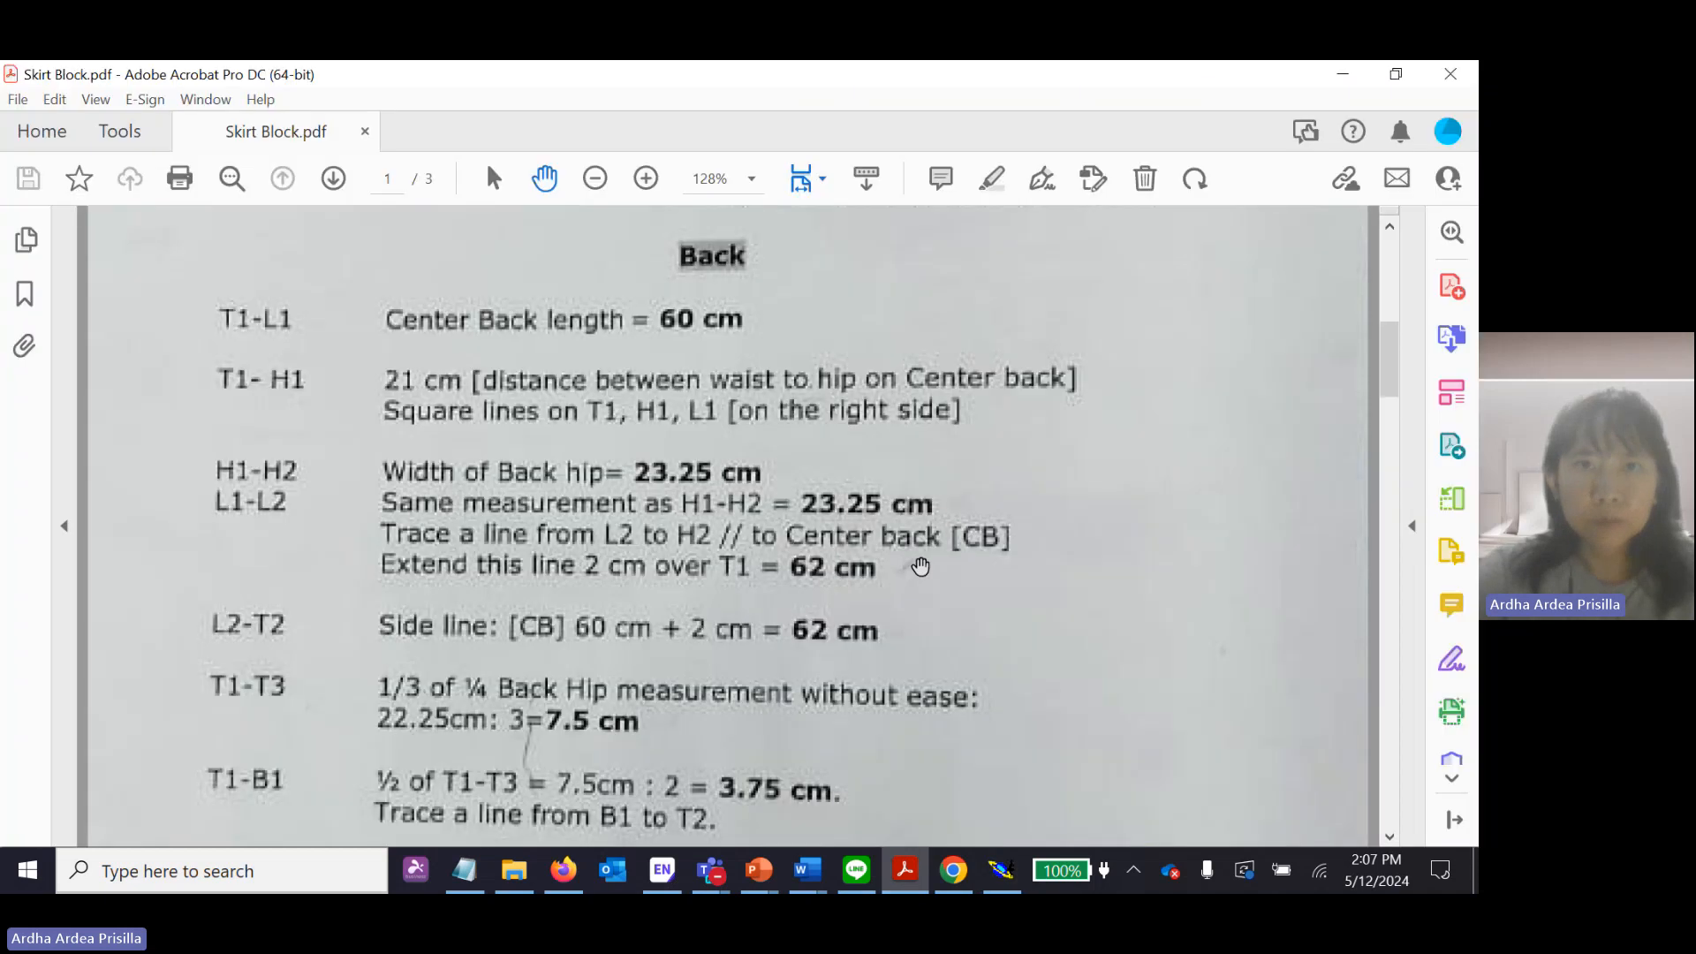
{"action": "scroll", "coordinate": [920, 566], "scroll_direction": "up", "scroll_amount": 10}
{"action": "scroll", "coordinate": [878, 474], "scroll_direction": "up", "scroll_amount": 1}
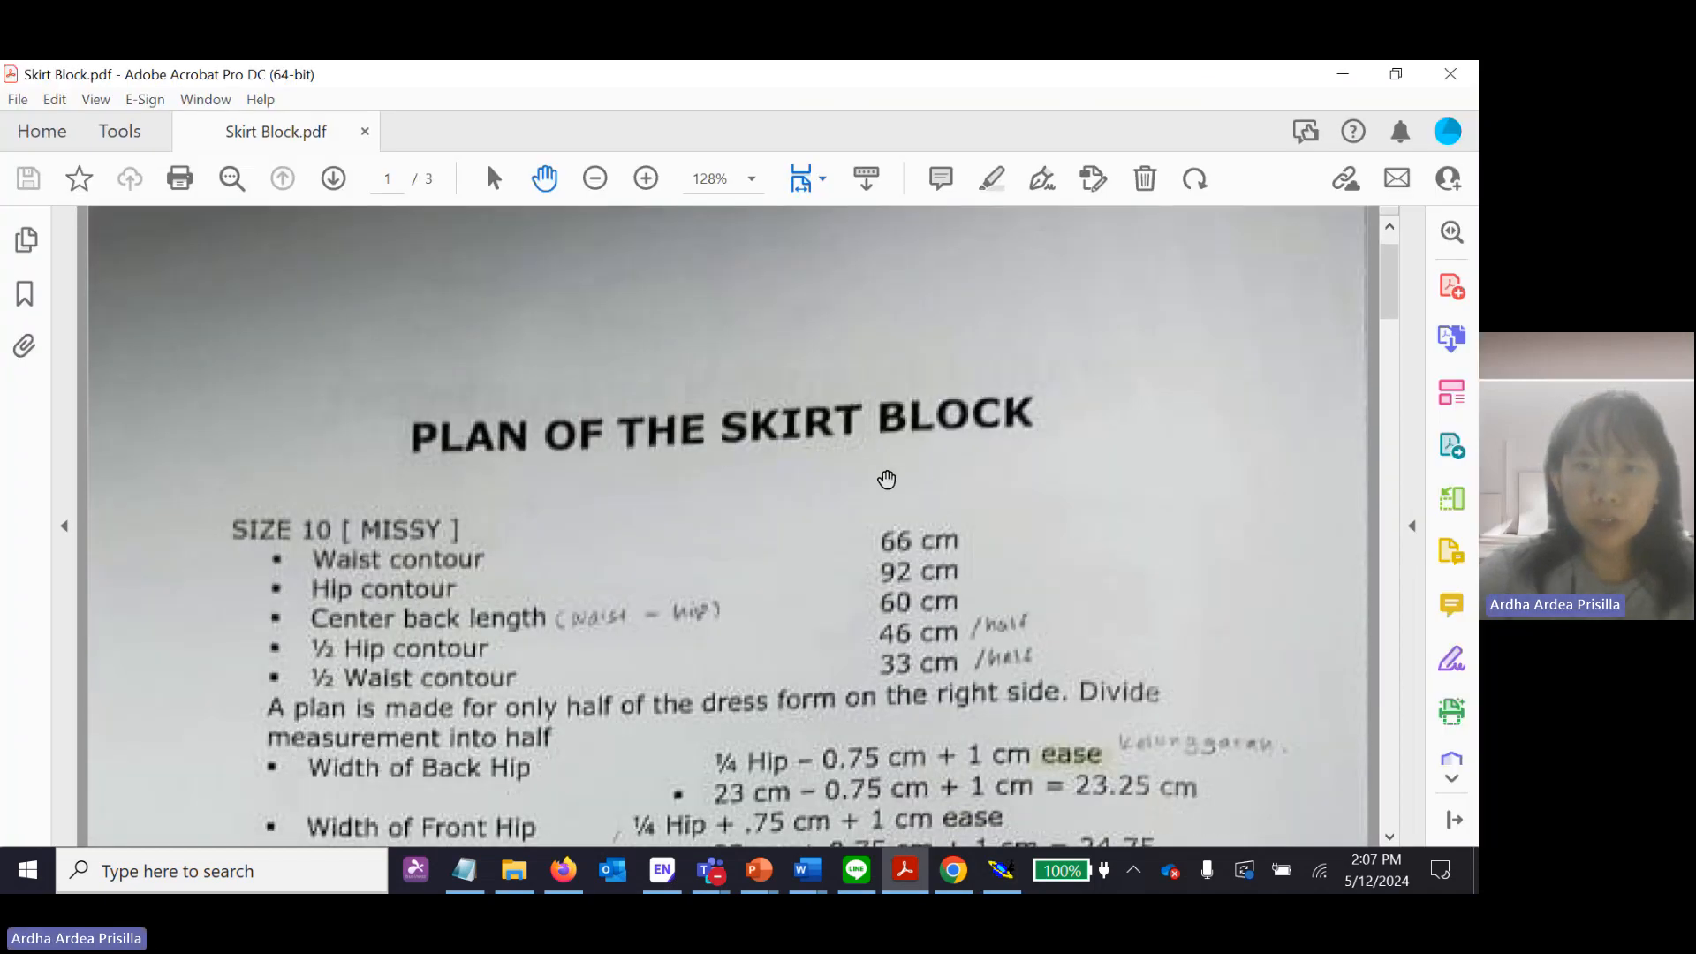
{"action": "scroll", "coordinate": [412, 523], "scroll_direction": "down", "scroll_amount": 20}
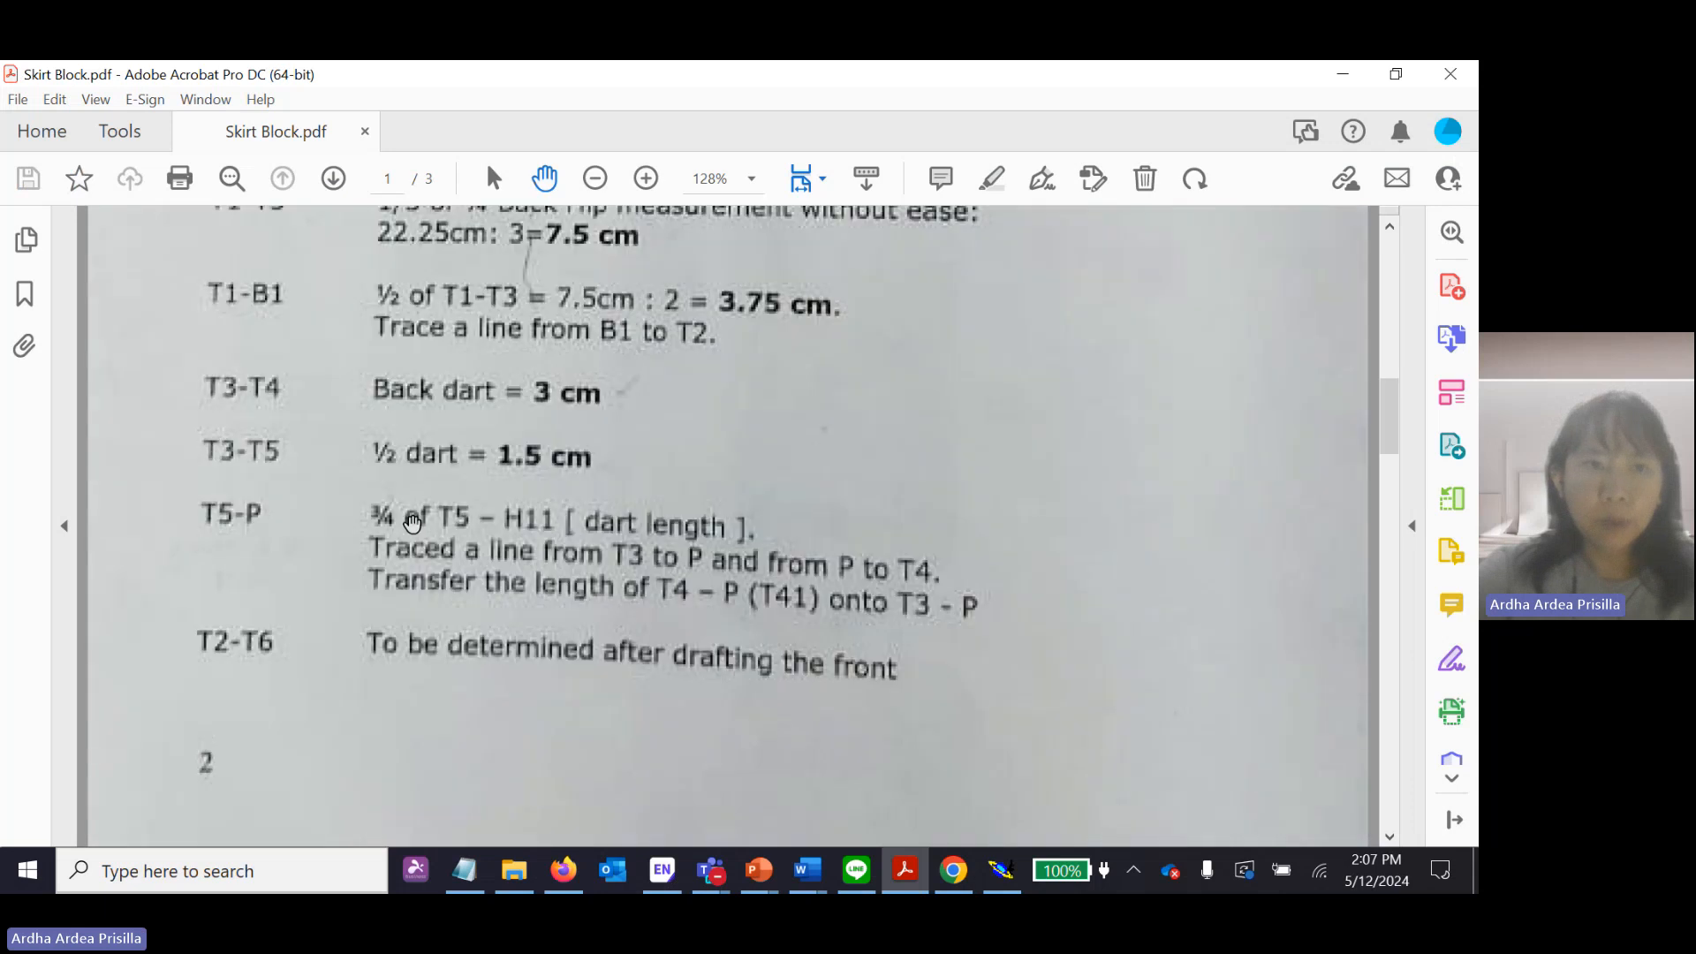
{"action": "scroll", "coordinate": [412, 523], "scroll_direction": "down", "scroll_amount": 4}
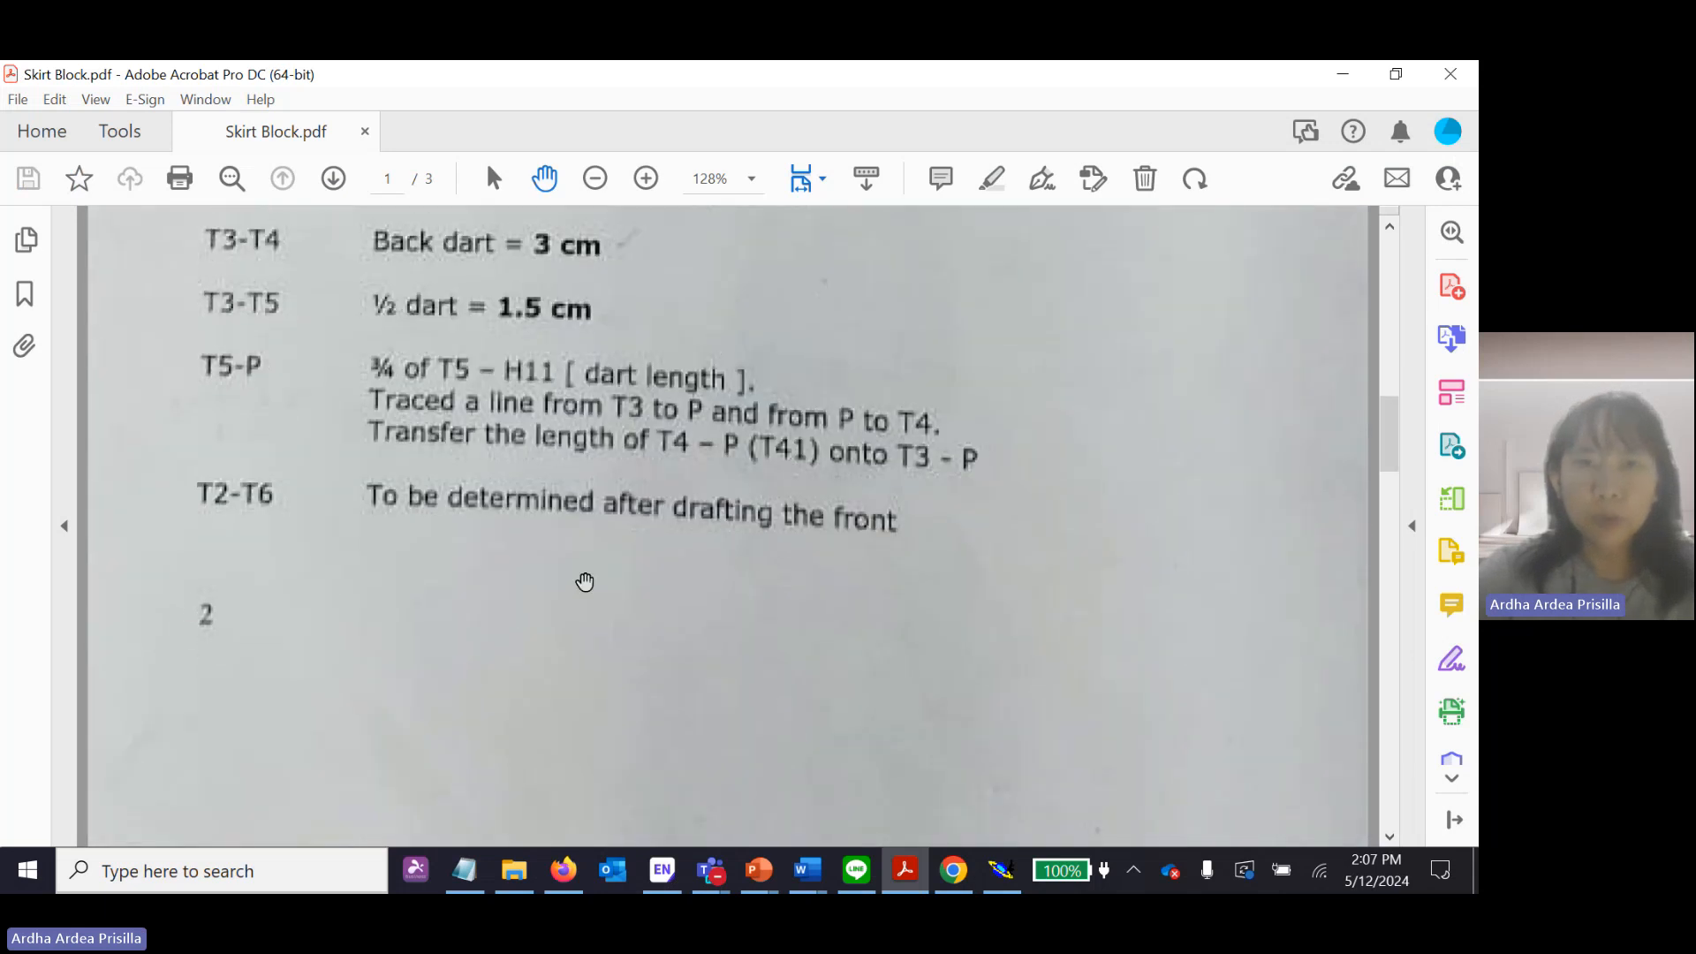
{"action": "scroll", "coordinate": [585, 581], "scroll_direction": "up", "scroll_amount": 10}
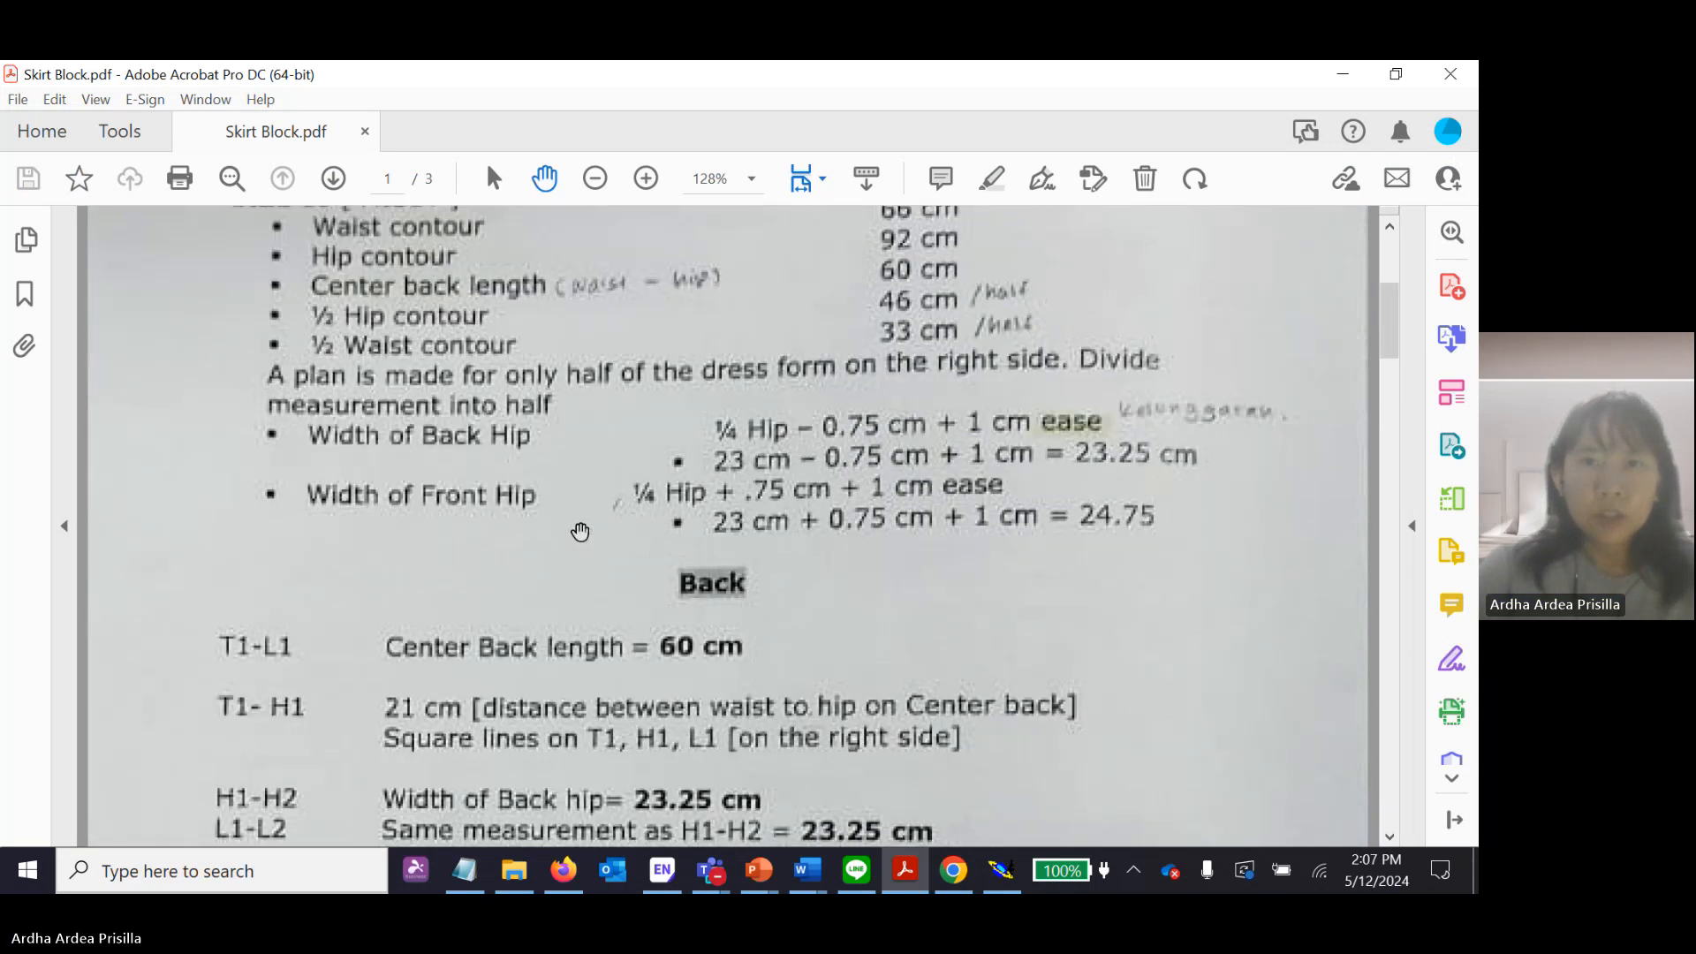
{"action": "scroll", "coordinate": [580, 531], "scroll_direction": "up", "scroll_amount": 3}
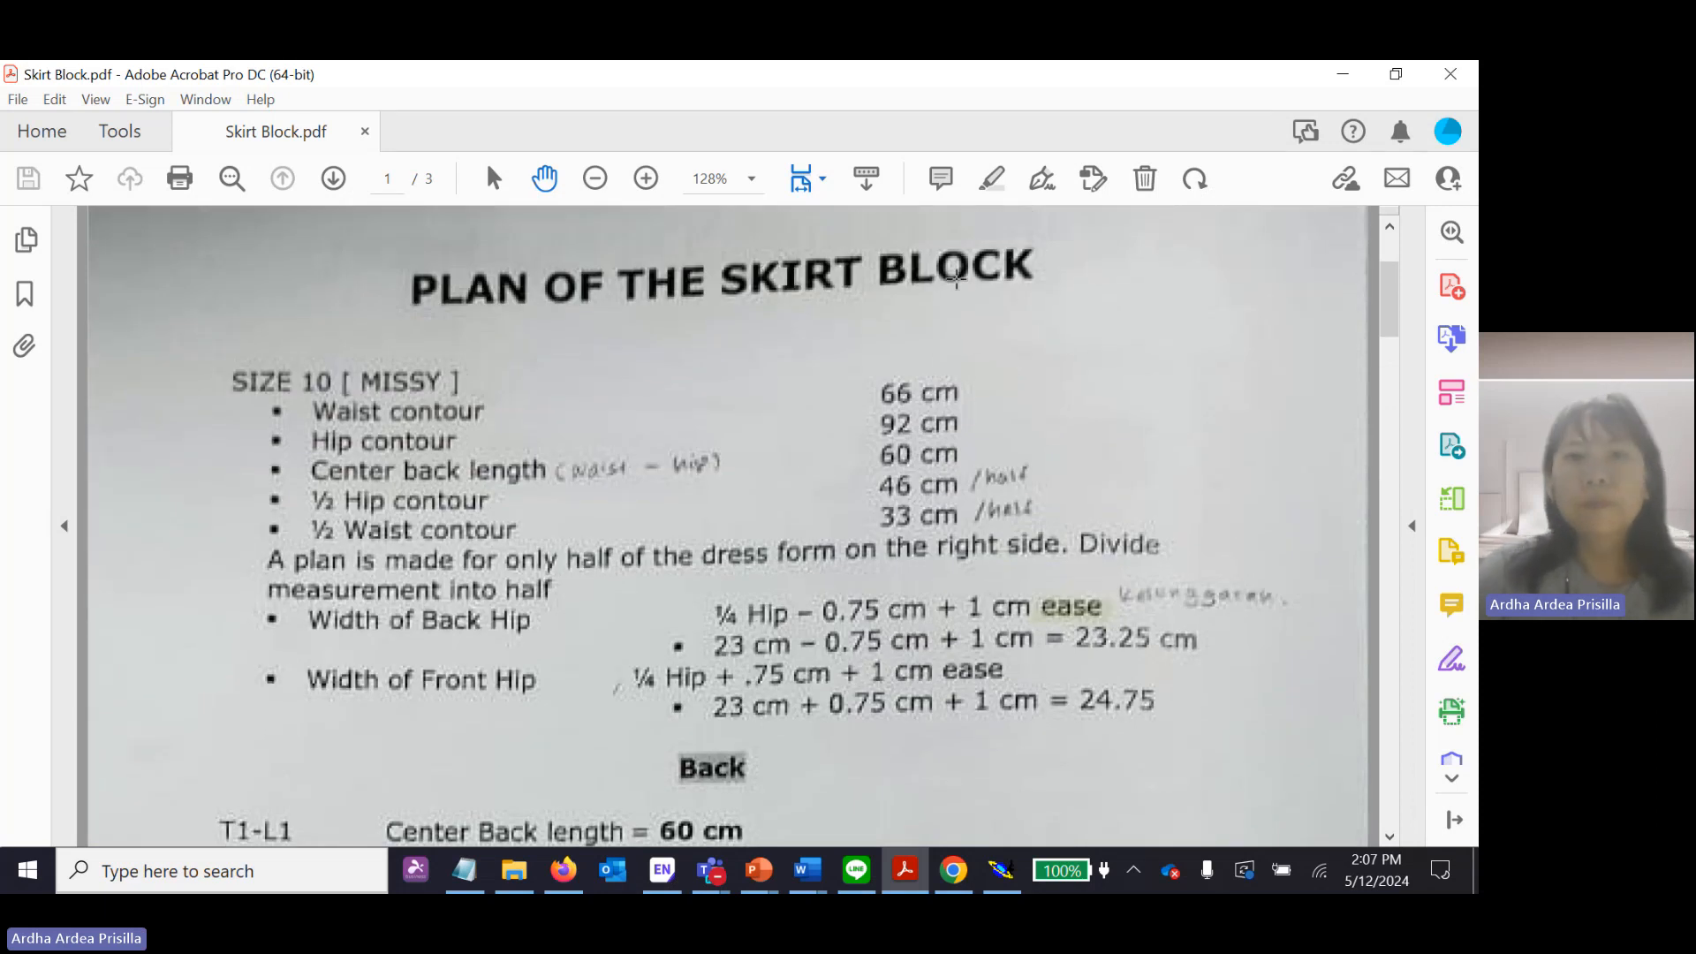
{"action": "scroll", "coordinate": [958, 353], "scroll_direction": "down", "scroll_amount": 7}
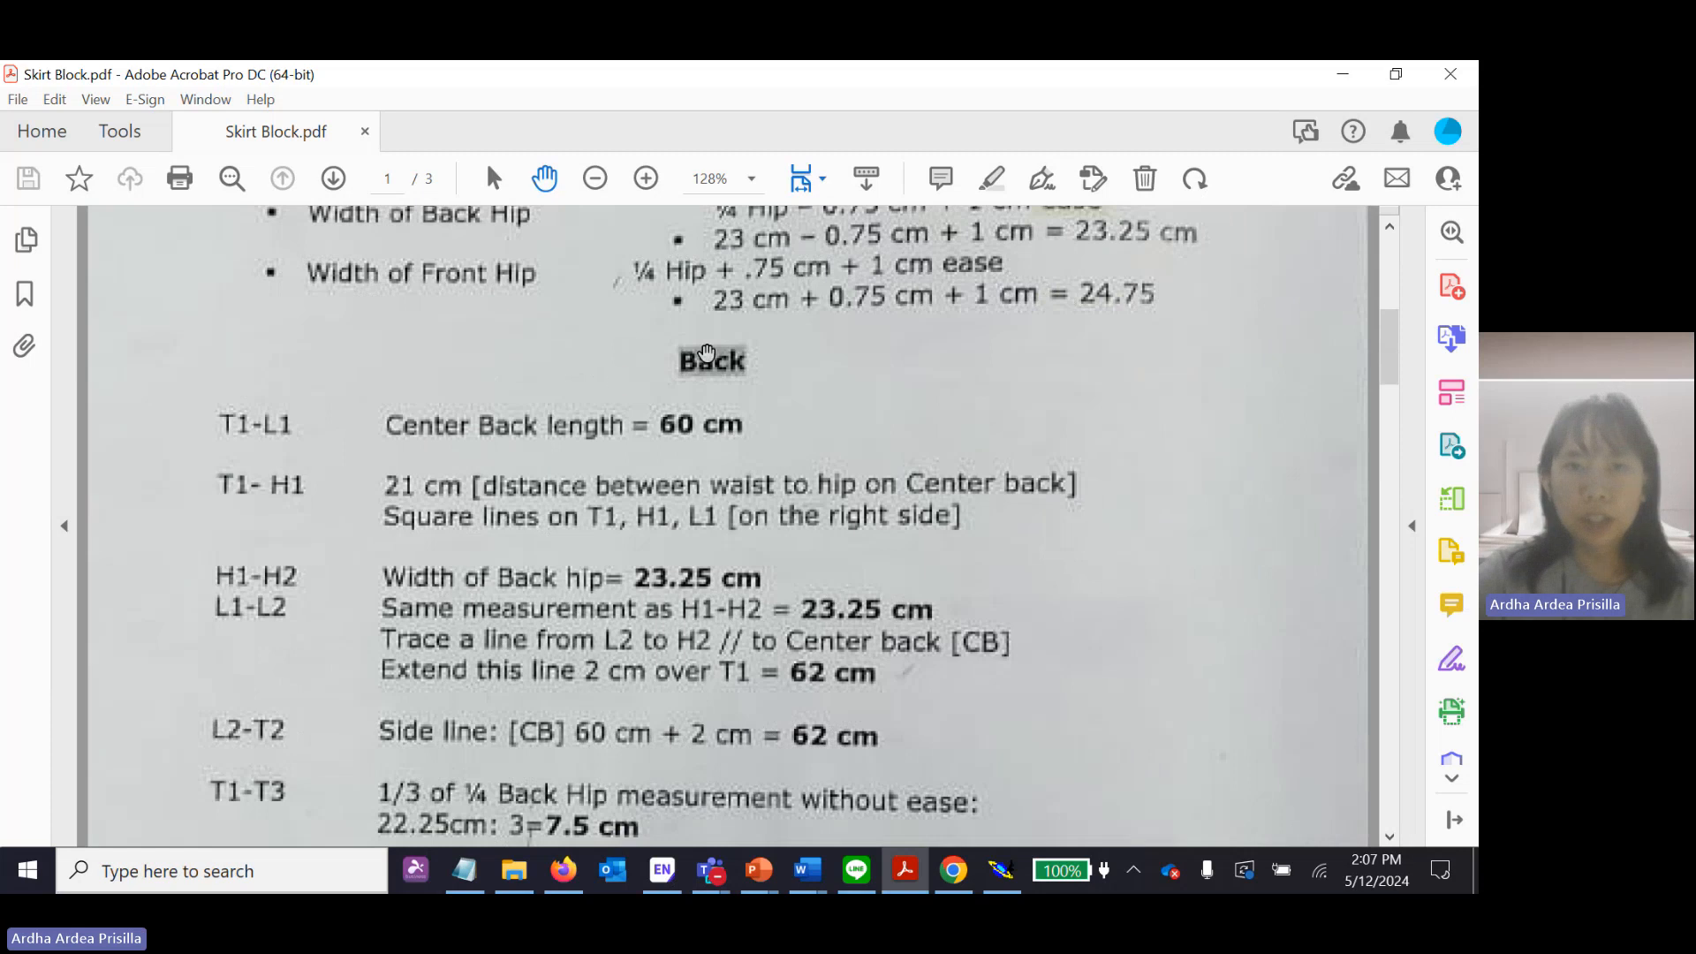
{"action": "scroll", "coordinate": [706, 353], "scroll_direction": "down", "scroll_amount": 2}
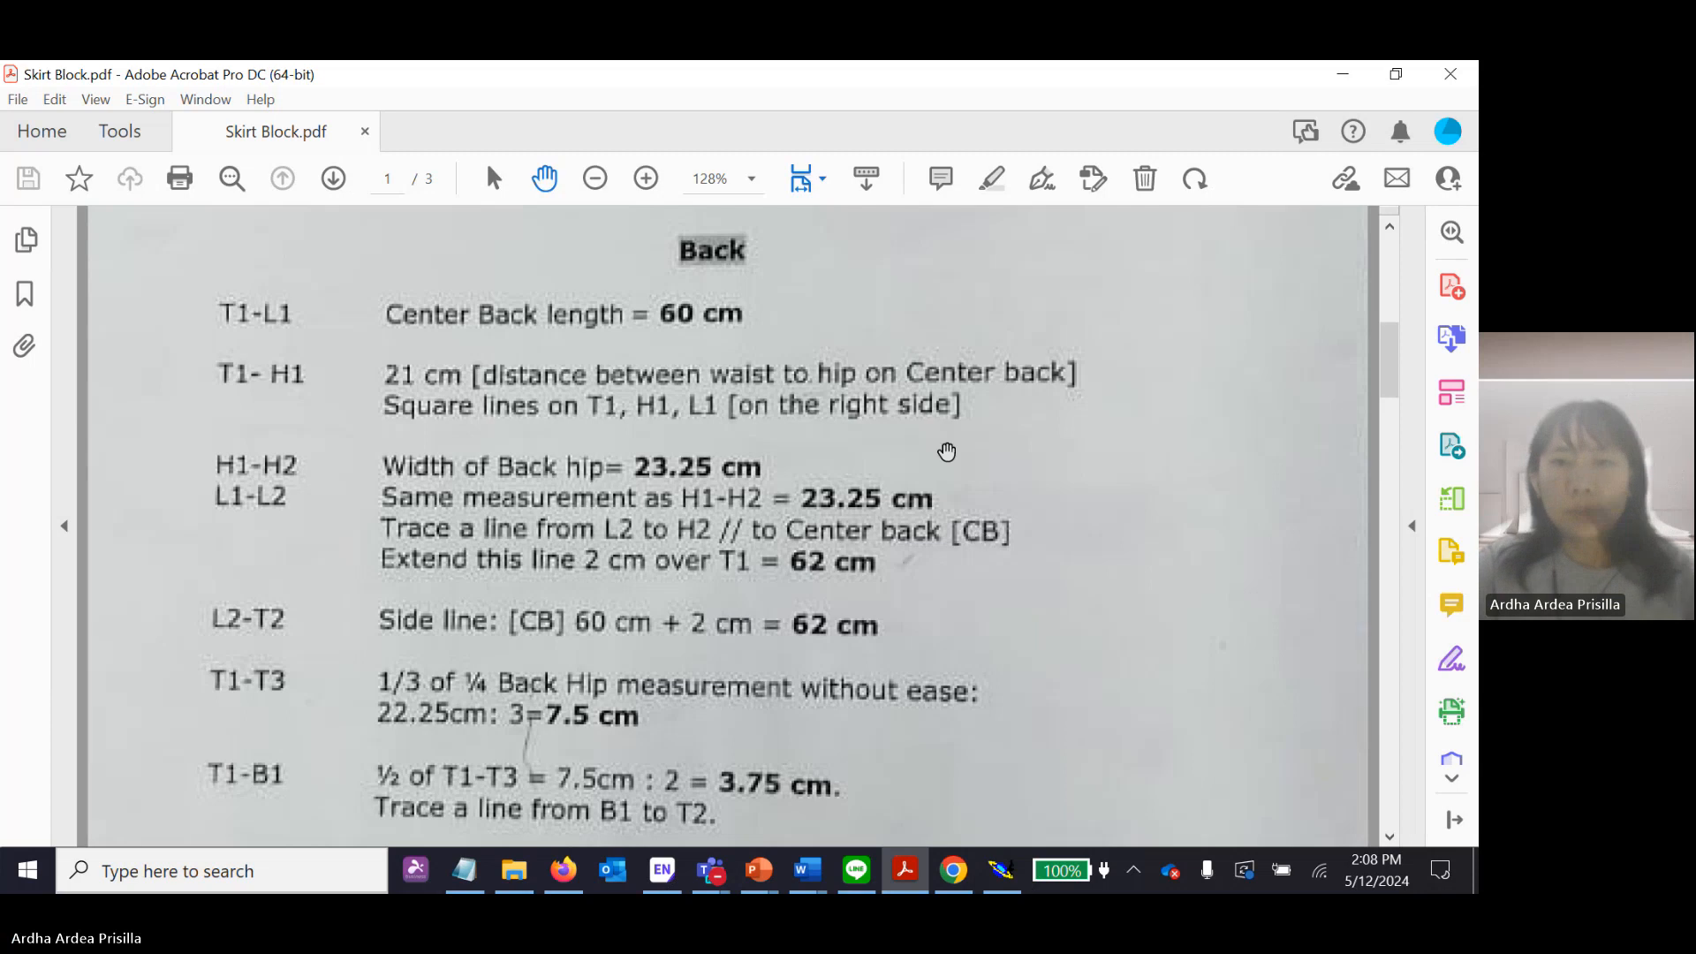
Switch back to Modaris and create a new model named Skirt Block.
{"action": "left_click", "coordinate": [1014, 865]}
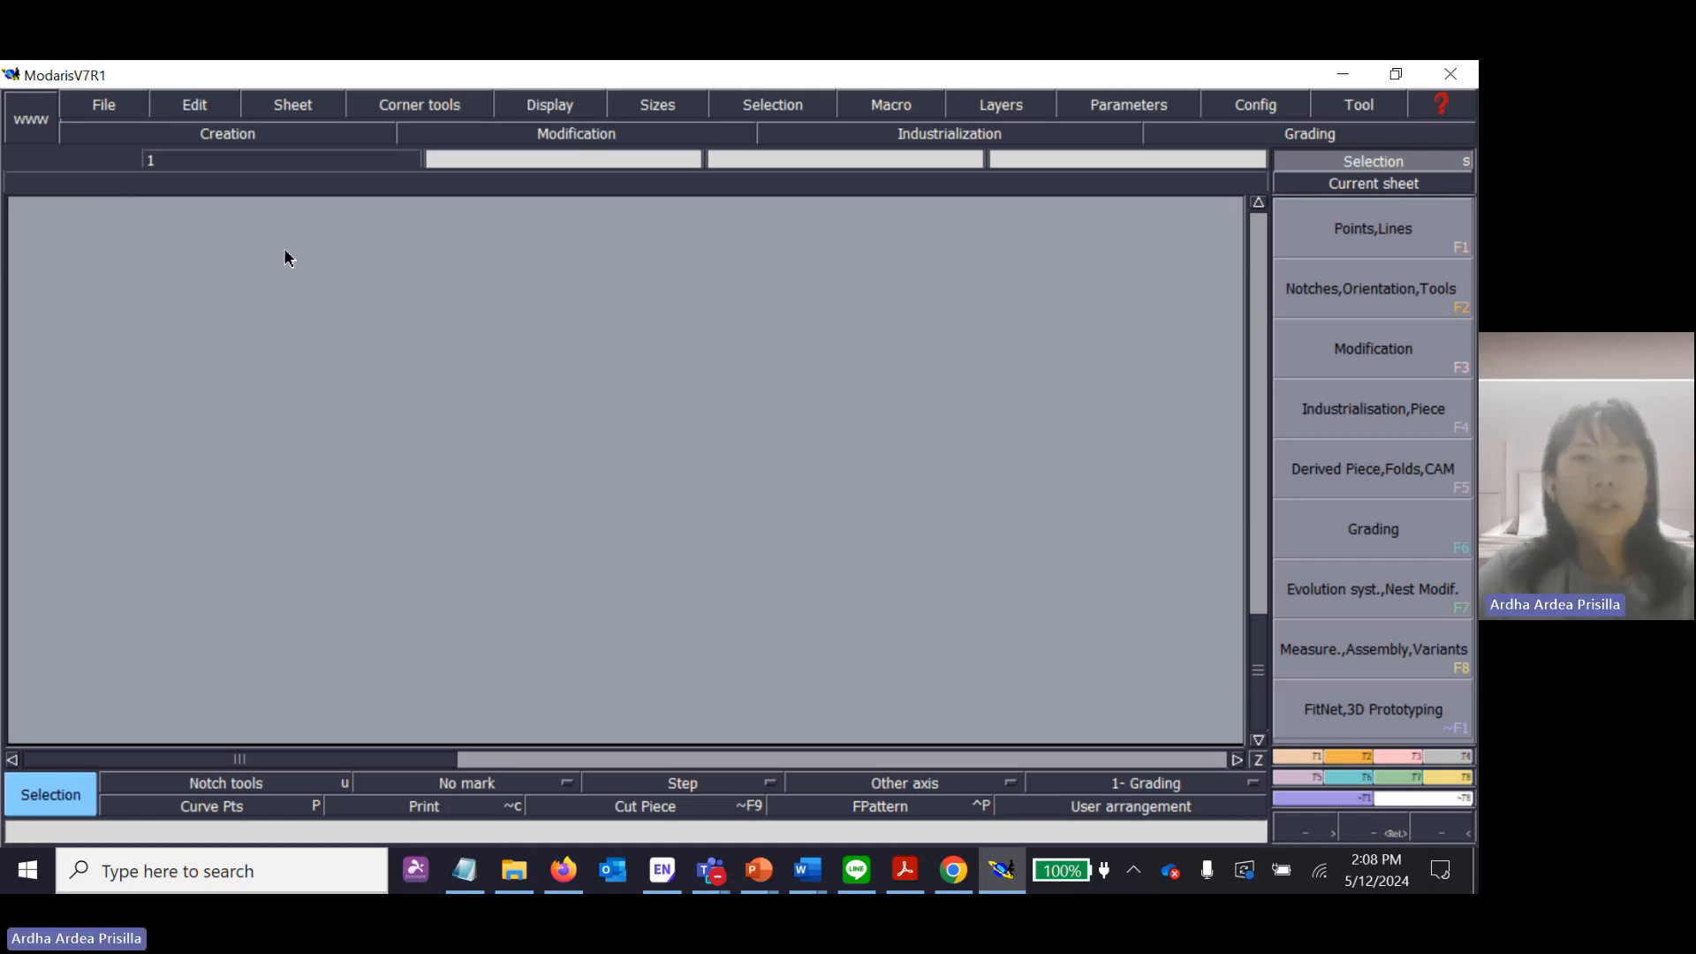
{"action": "left_click", "coordinate": [116, 106]}
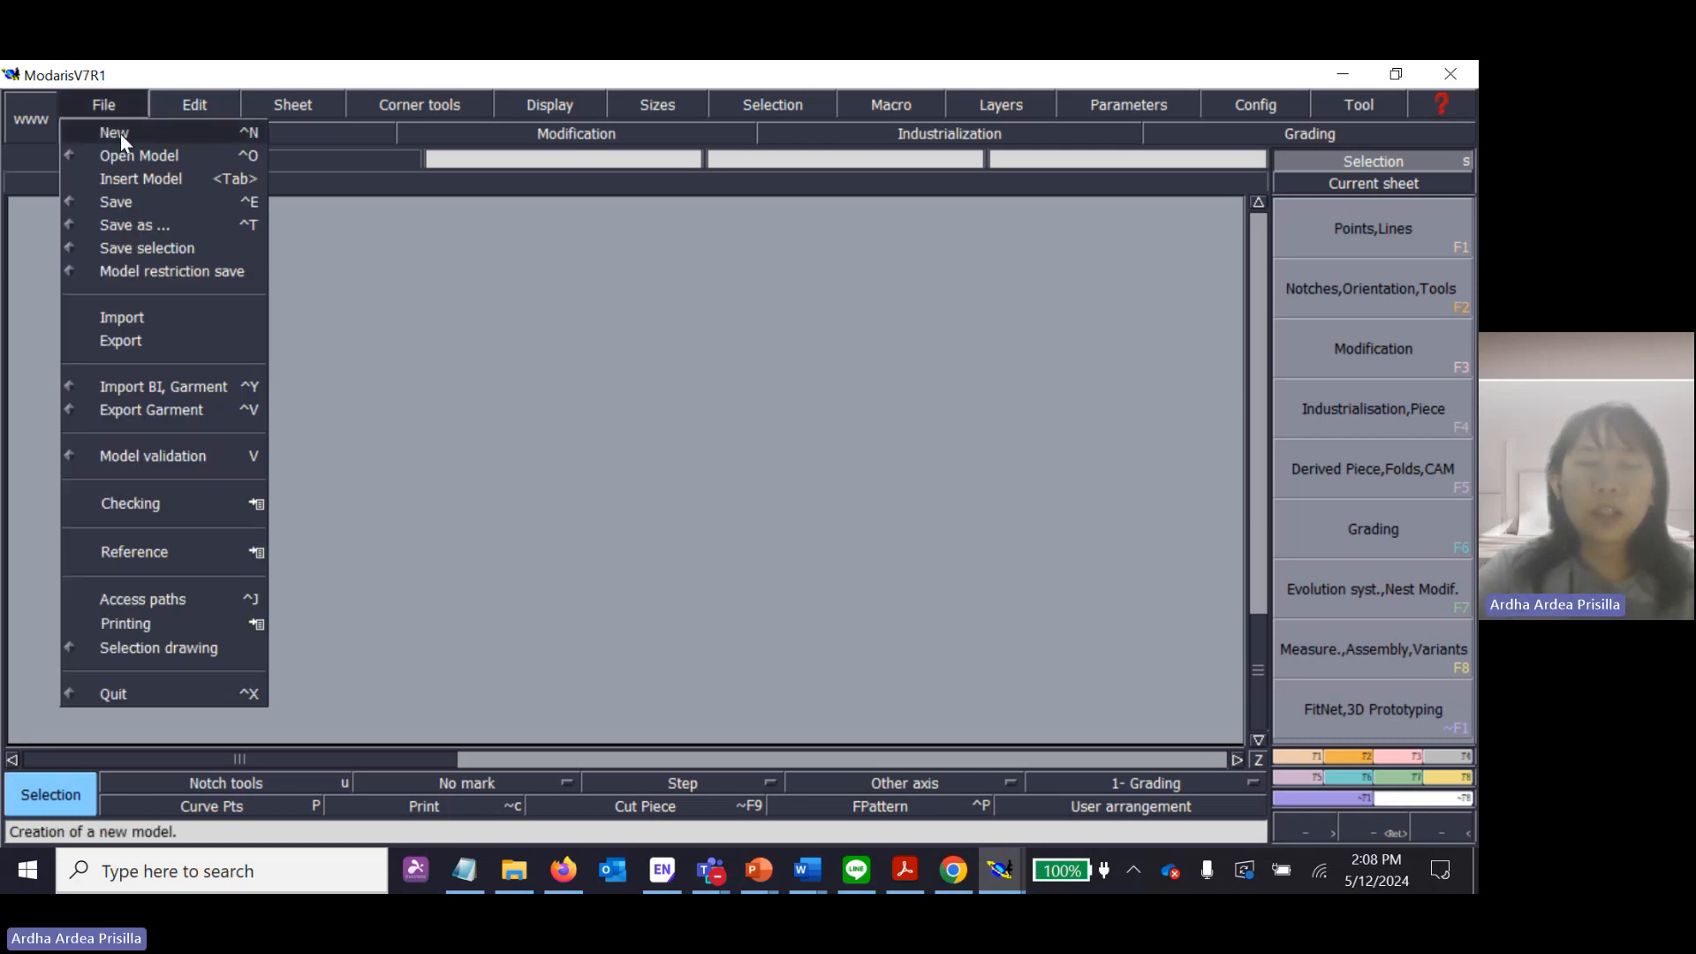
{"action": "left_click", "coordinate": [120, 135]}
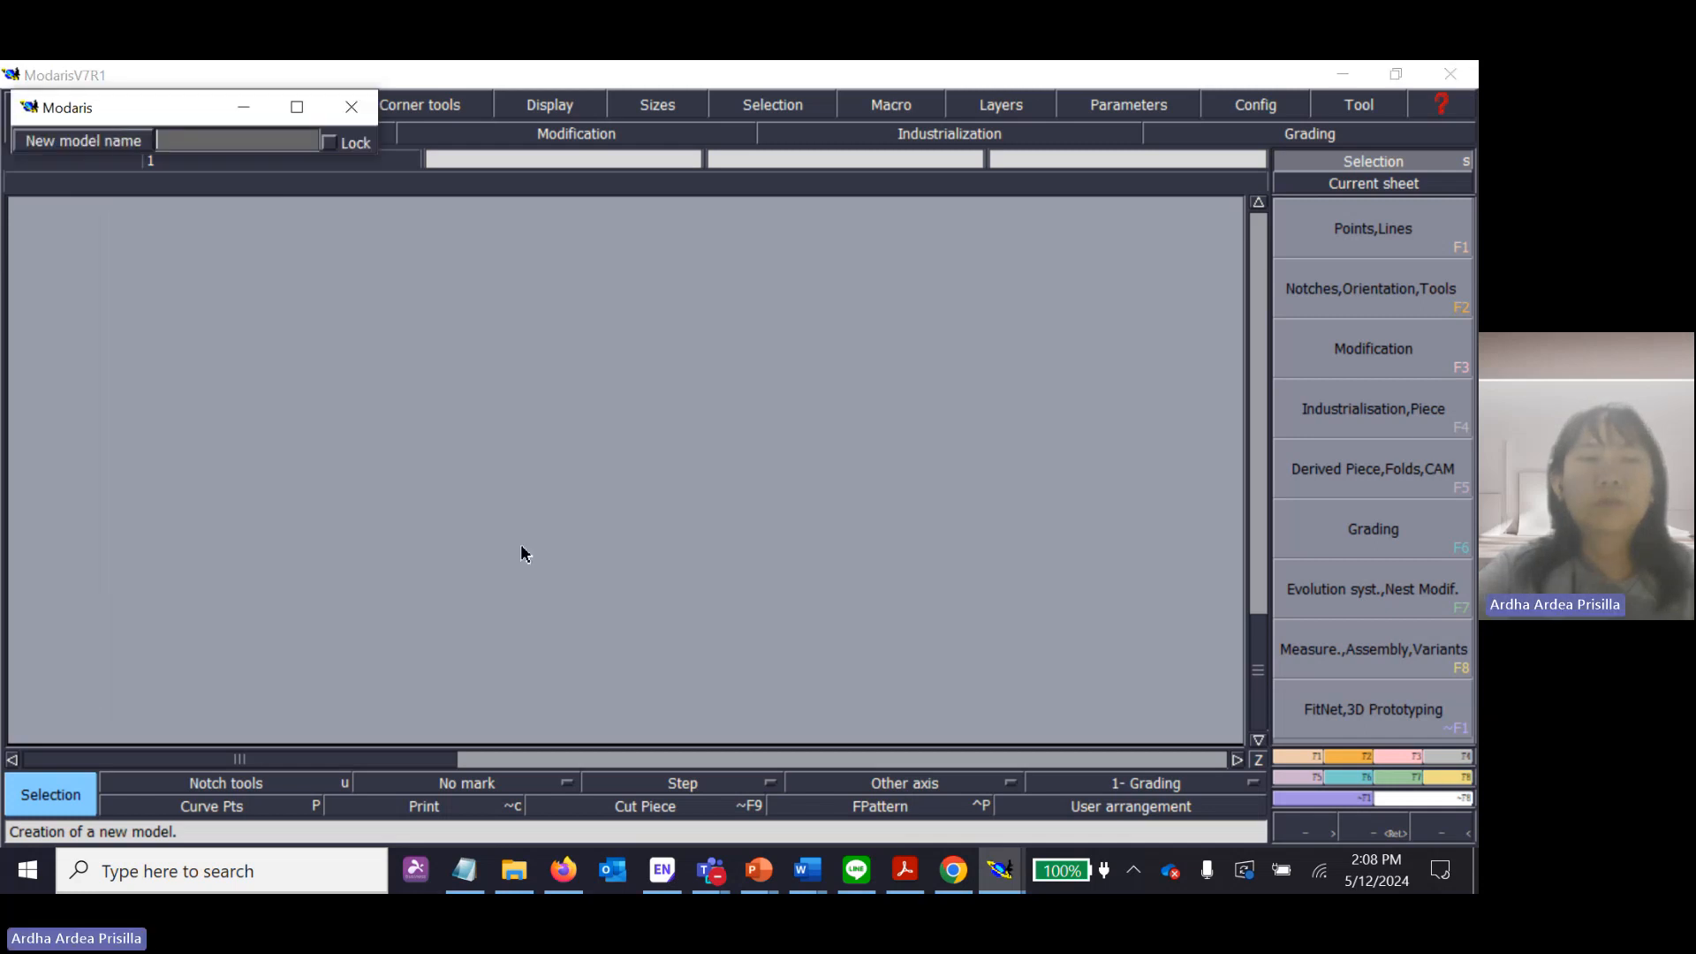
{"action": "left_click", "coordinate": [217, 142]}
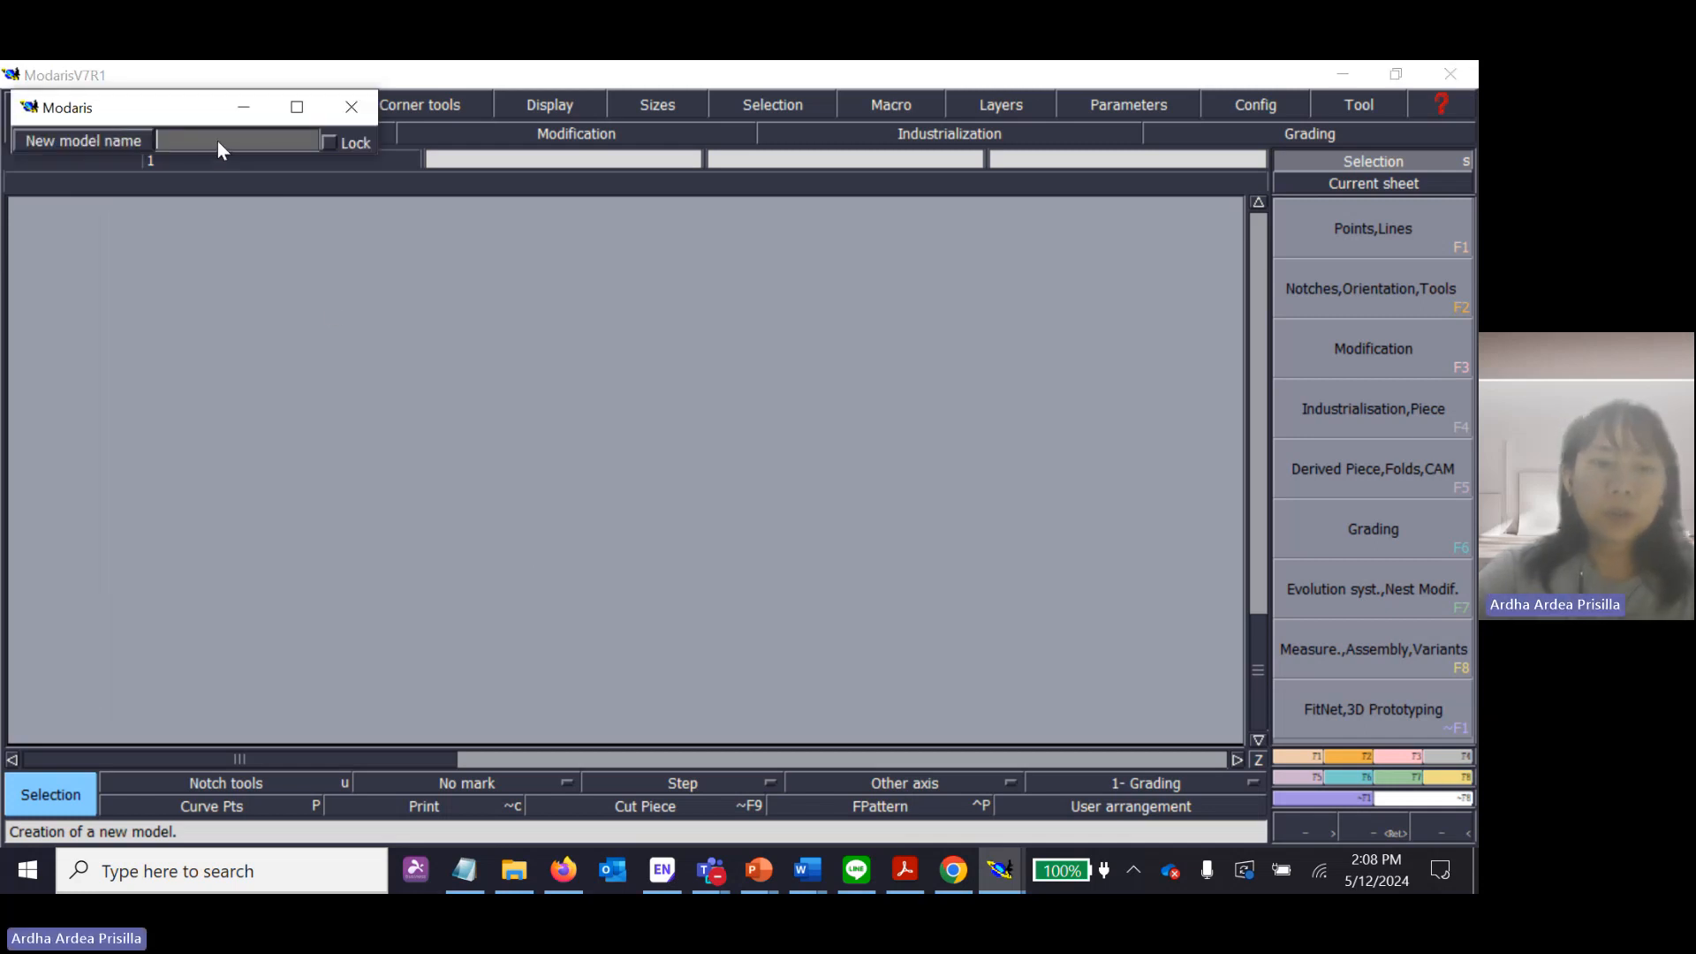
{"action": "type", "text": "Skirt Block"}
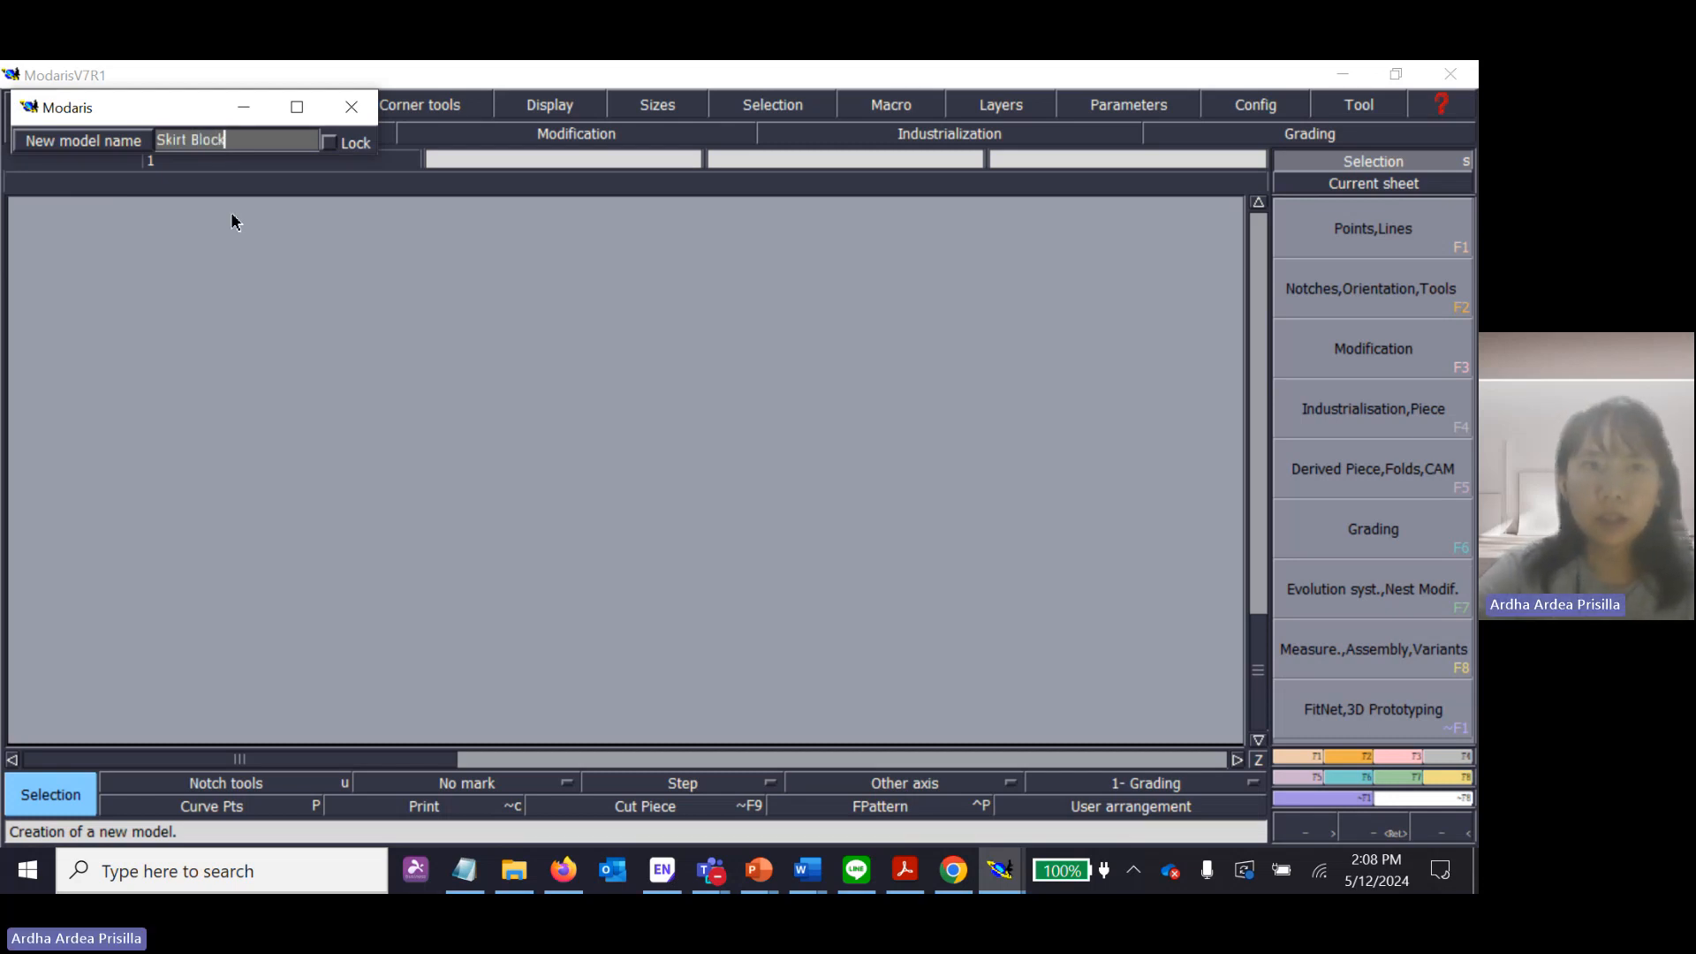
{"action": "key", "text": "Return"}
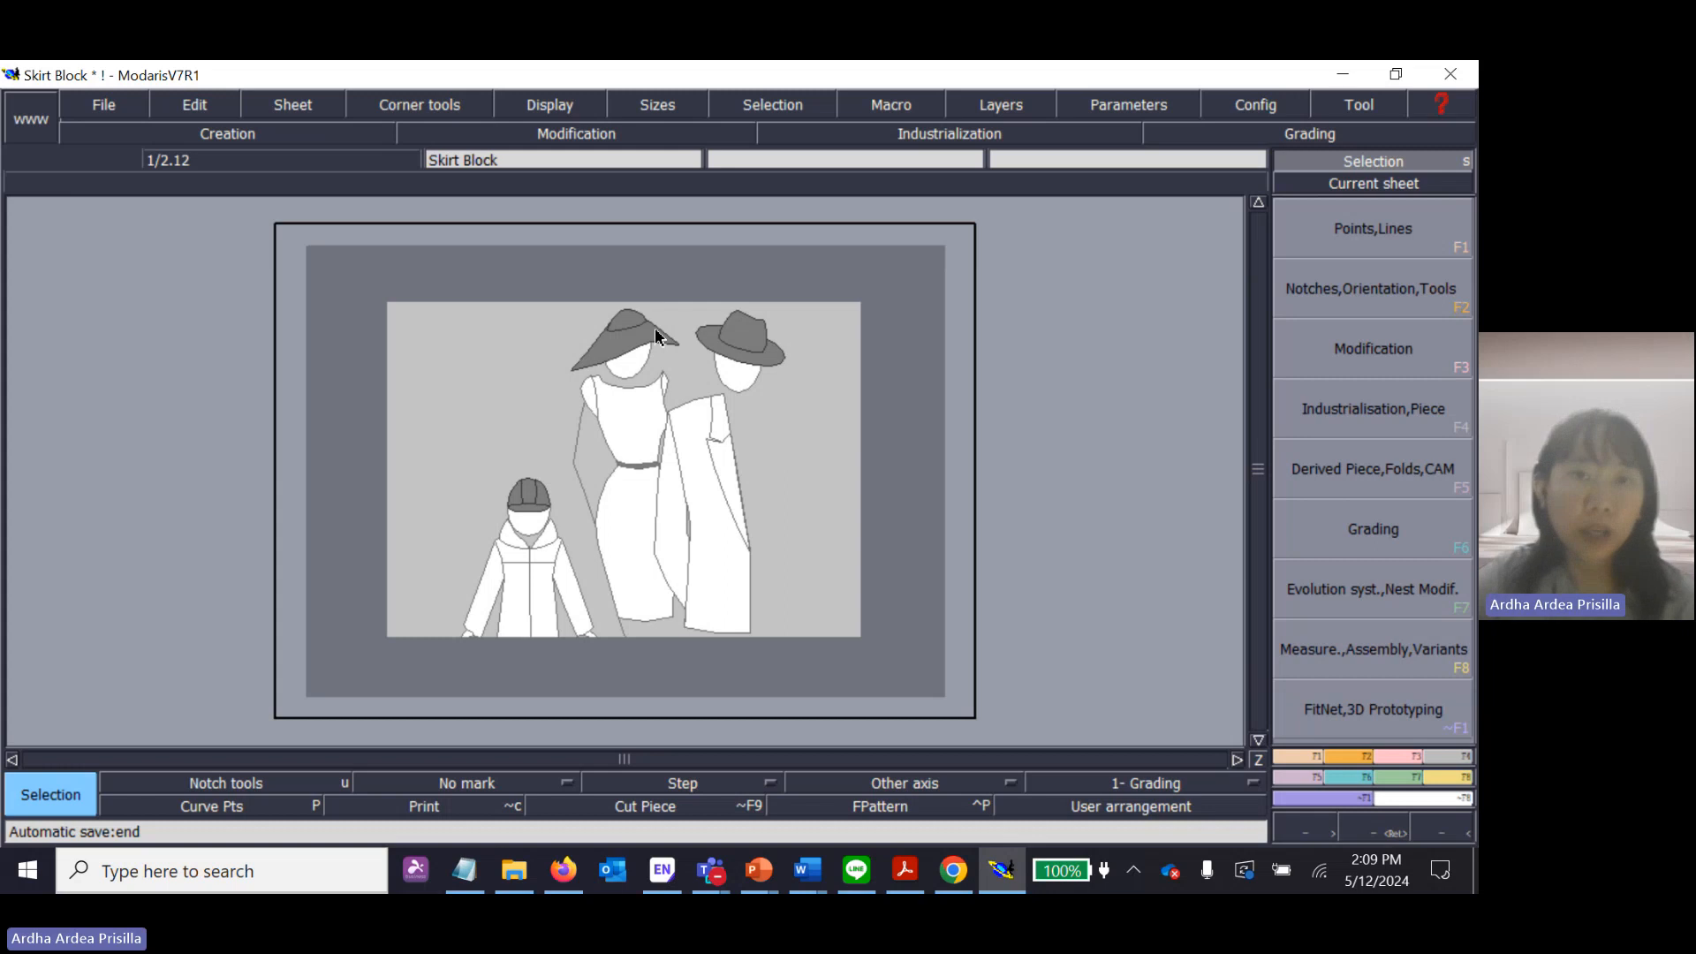
Open the access paths configuration and browse for the Open Model folder, expanding Downloads under This PC.
{"action": "left_click", "coordinate": [99, 104]}
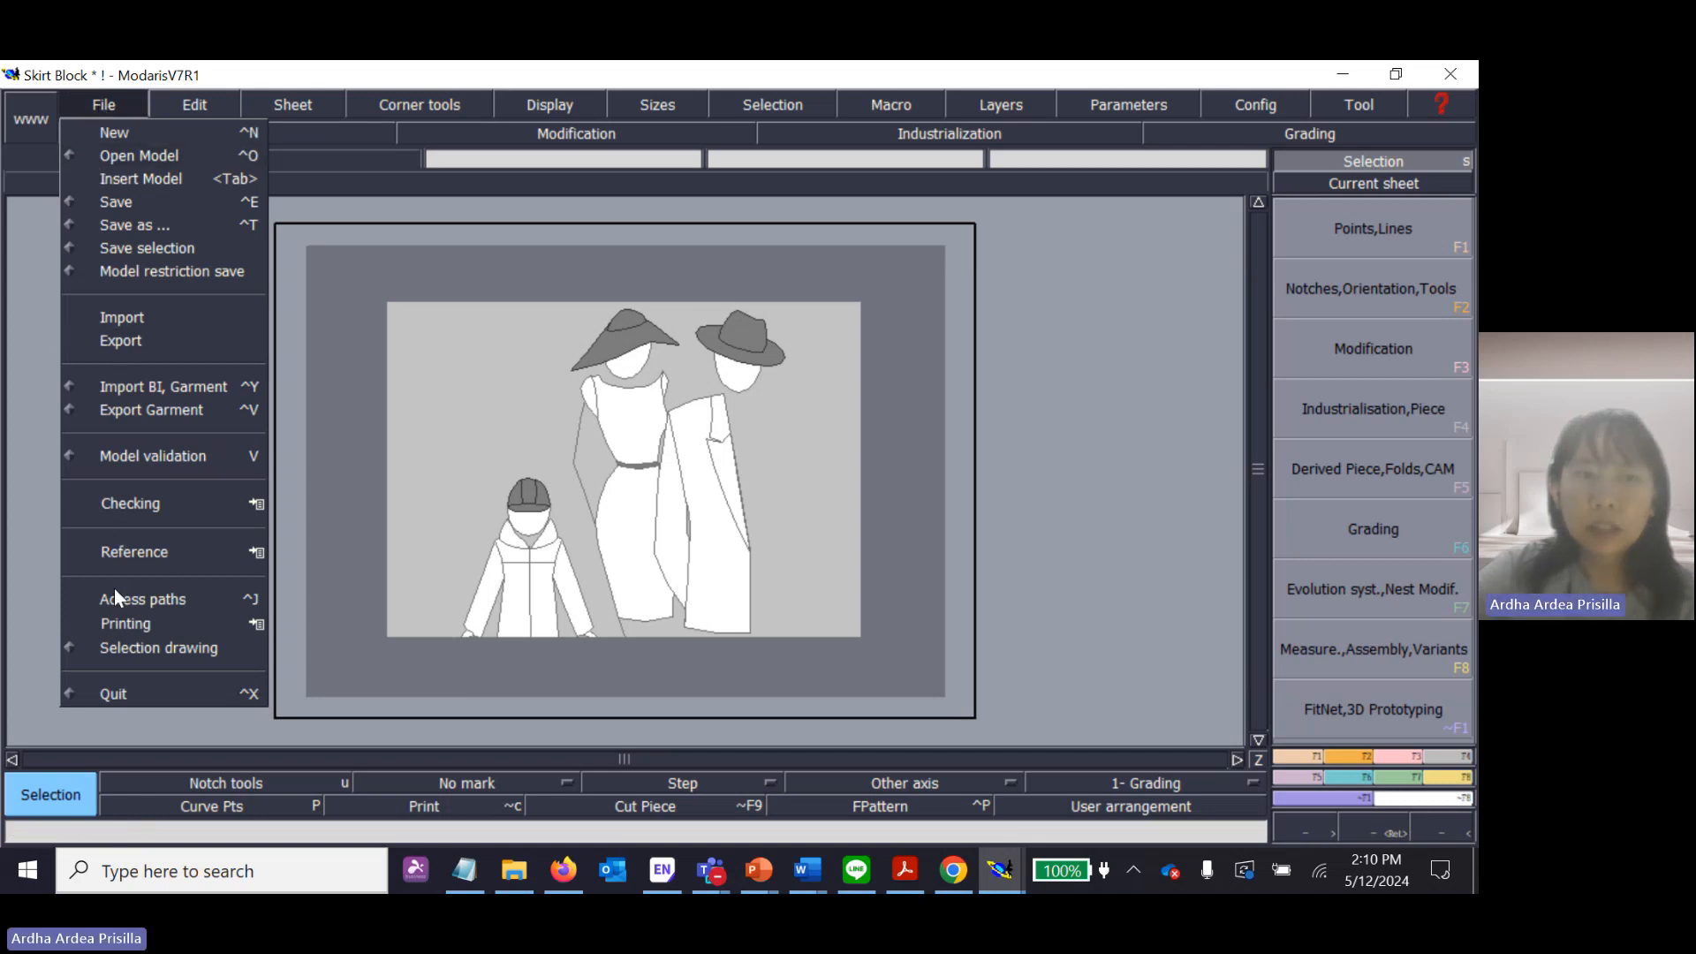
{"action": "left_click", "coordinate": [192, 602]}
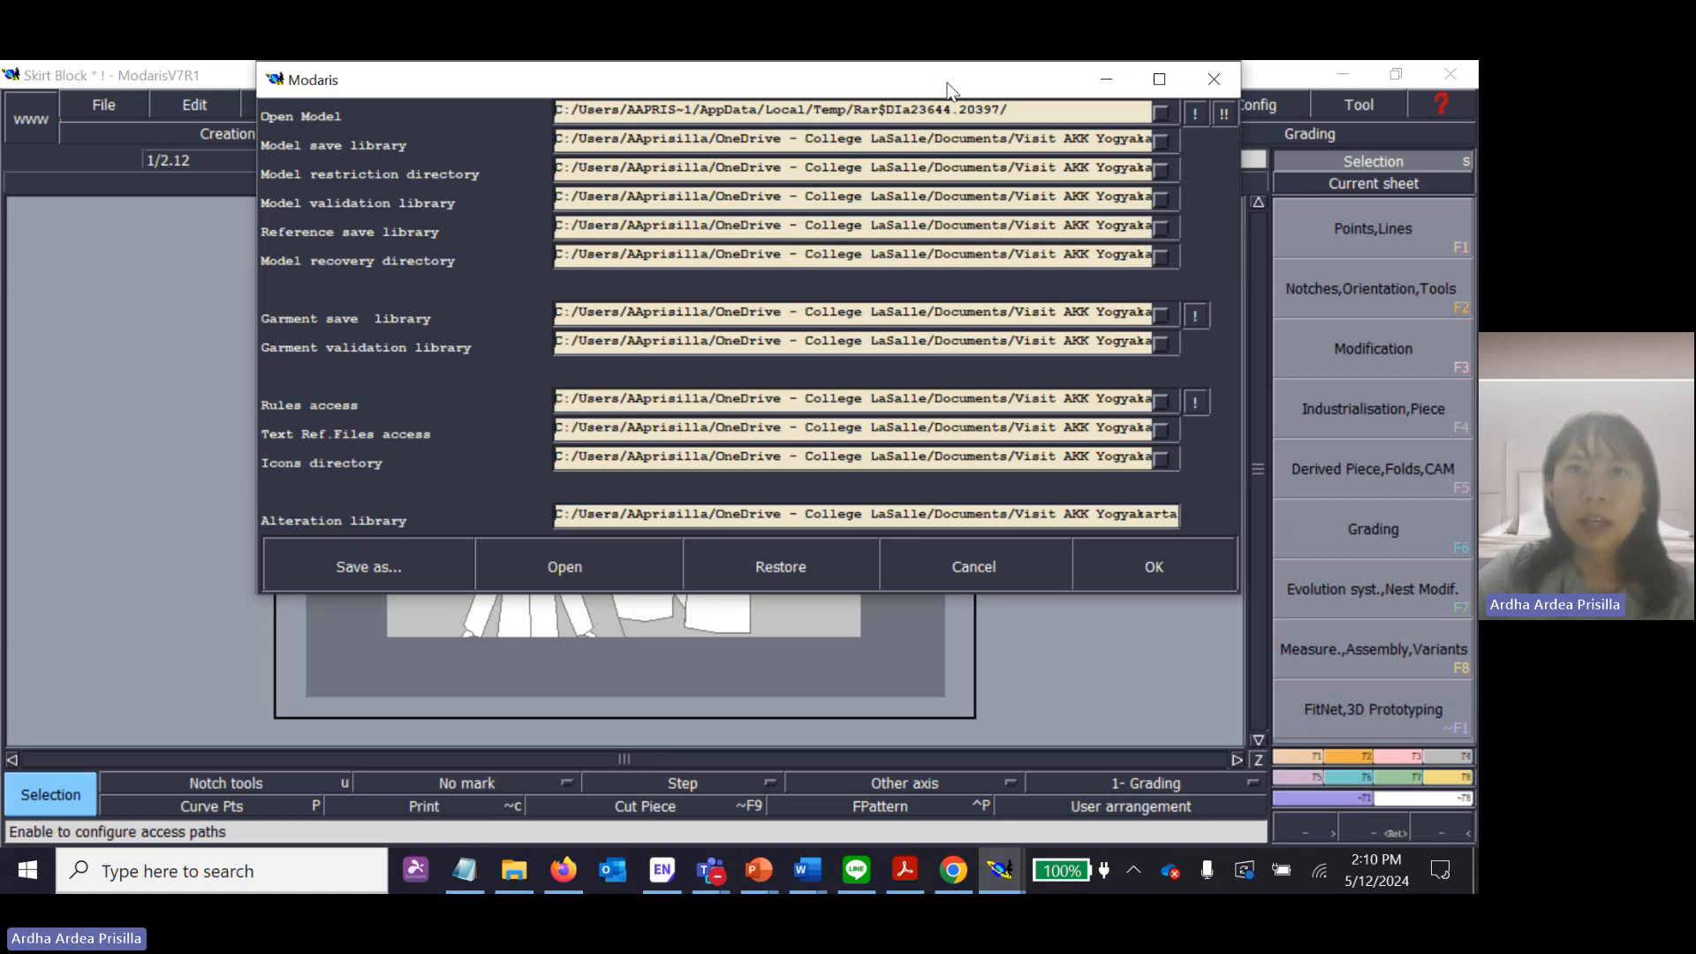
{"action": "left_click_drag", "start_coordinate": [946, 88], "coordinate": [901, 196]}
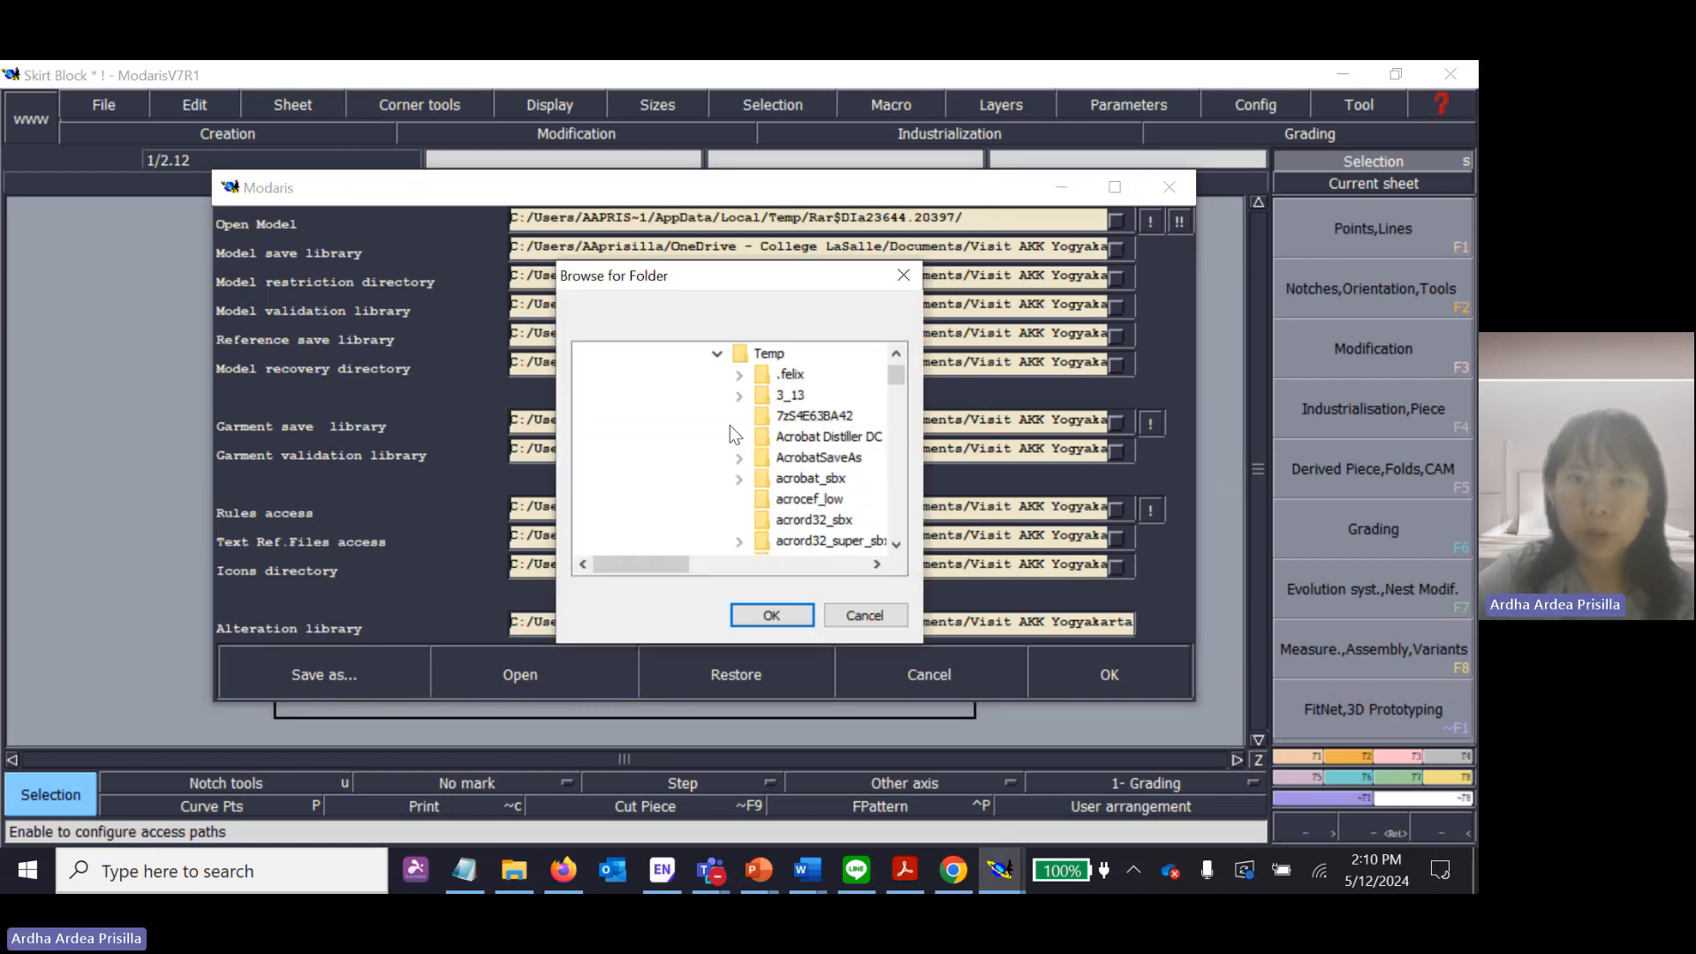
{"action": "scroll", "coordinate": [729, 426], "scroll_direction": "up", "scroll_amount": 10}
{"action": "scroll", "coordinate": [826, 462], "scroll_direction": "up", "scroll_amount": 4}
{"action": "scroll", "coordinate": [795, 450], "scroll_direction": "down", "scroll_amount": 4}
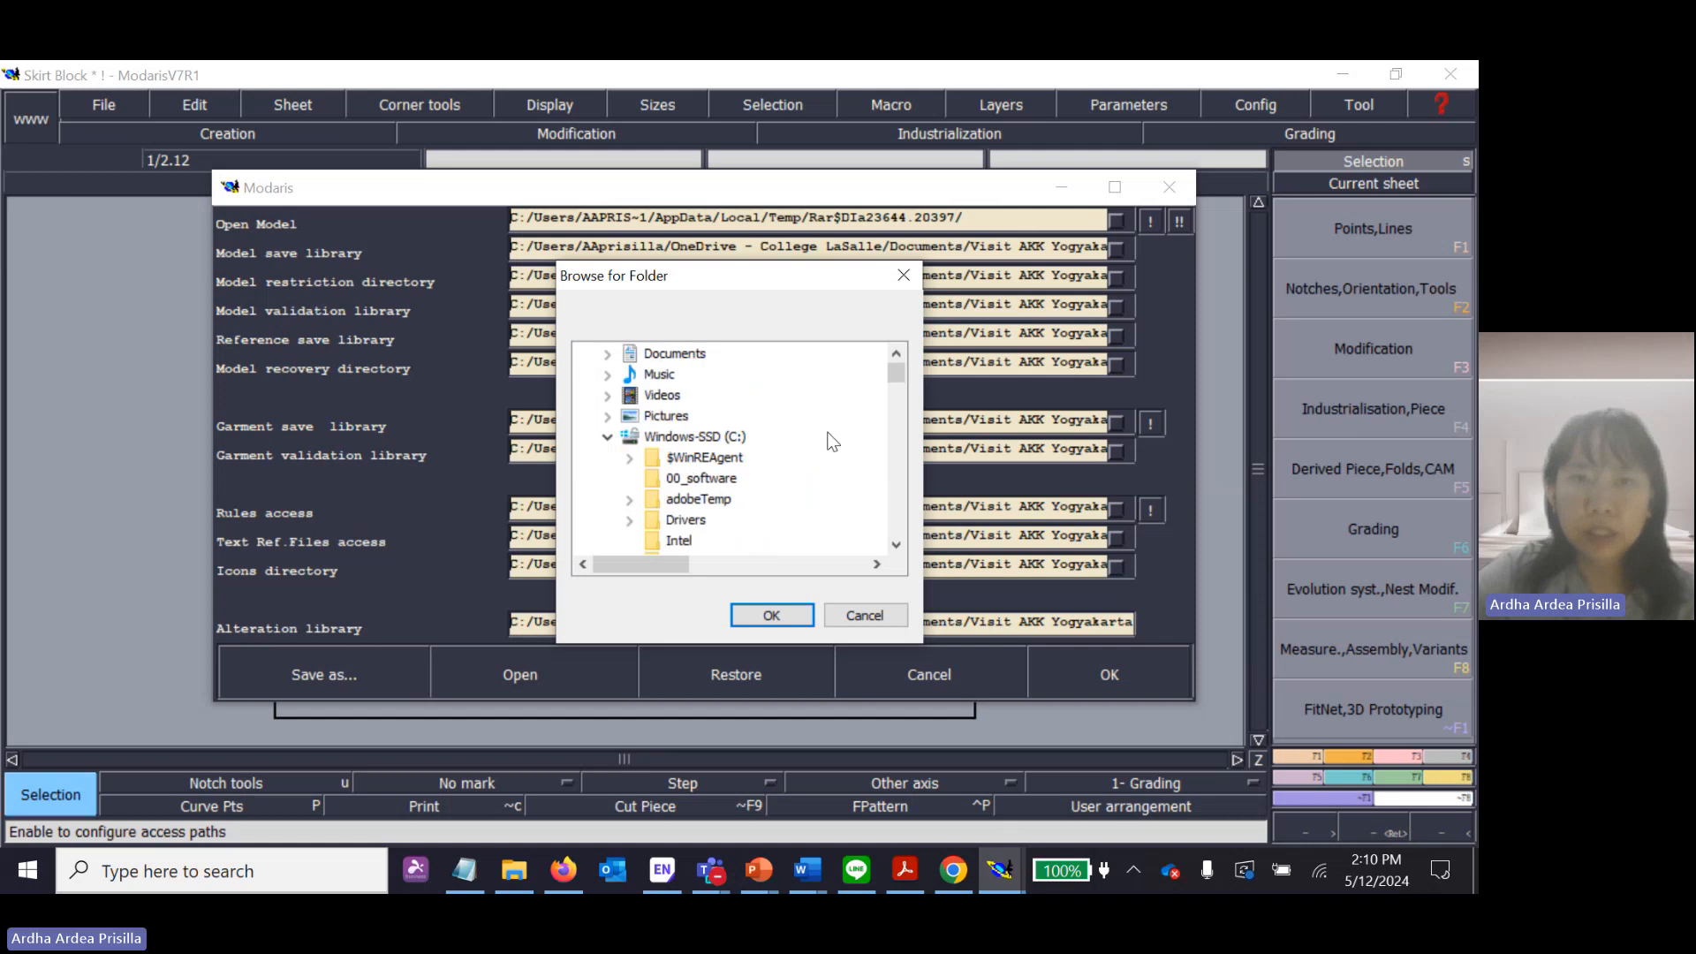
{"action": "scroll", "coordinate": [751, 433], "scroll_direction": "up", "scroll_amount": 4}
{"action": "scroll", "coordinate": [710, 417], "scroll_direction": "down", "scroll_amount": 2}
{"action": "scroll", "coordinate": [708, 416], "scroll_direction": "down", "scroll_amount": 1}
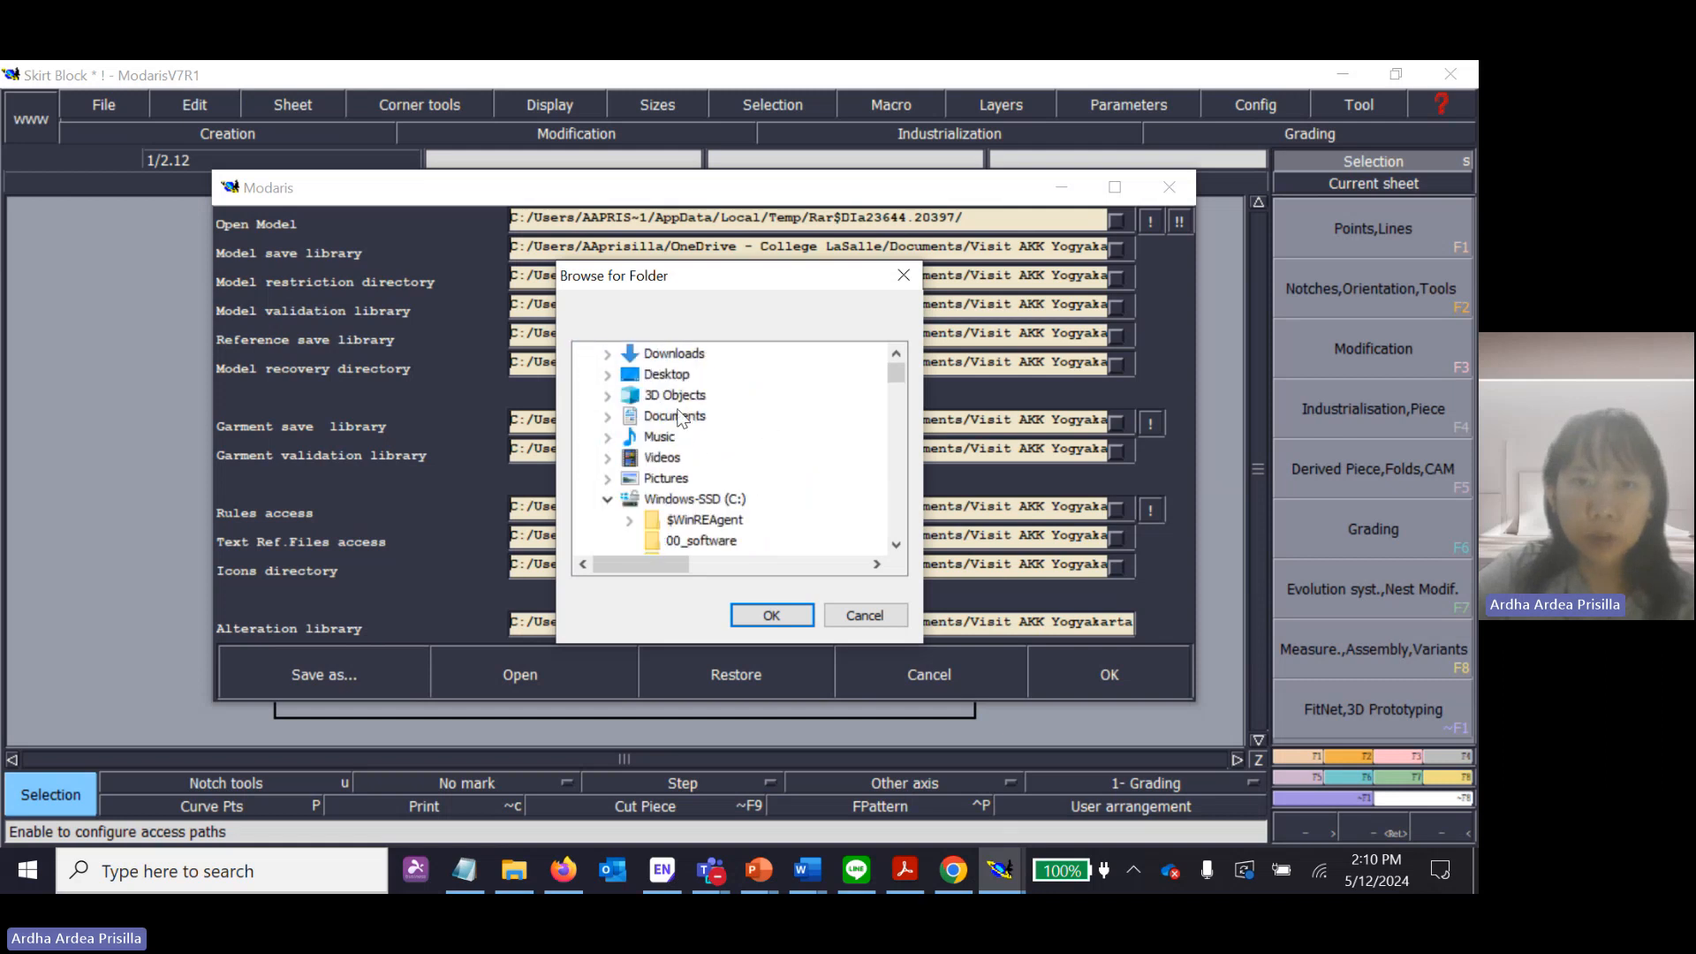
{"action": "scroll", "coordinate": [672, 437], "scroll_direction": "up", "scroll_amount": 1}
{"action": "left_click", "coordinate": [673, 416]}
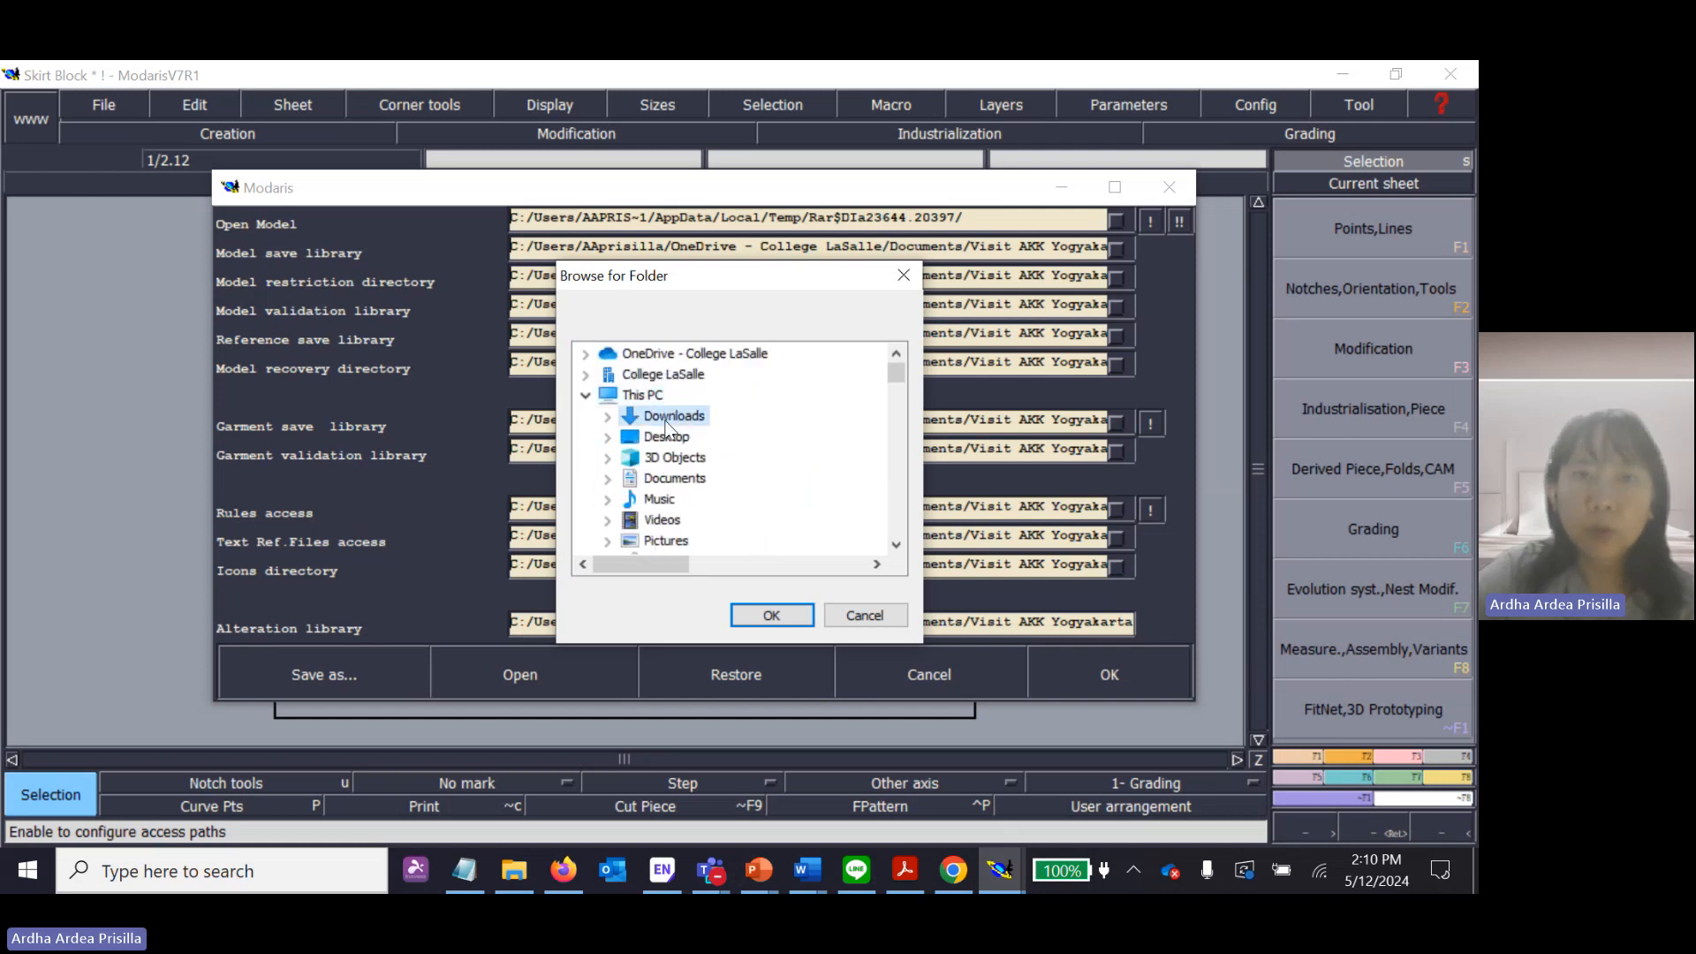
{"action": "left_click", "coordinate": [607, 416]}
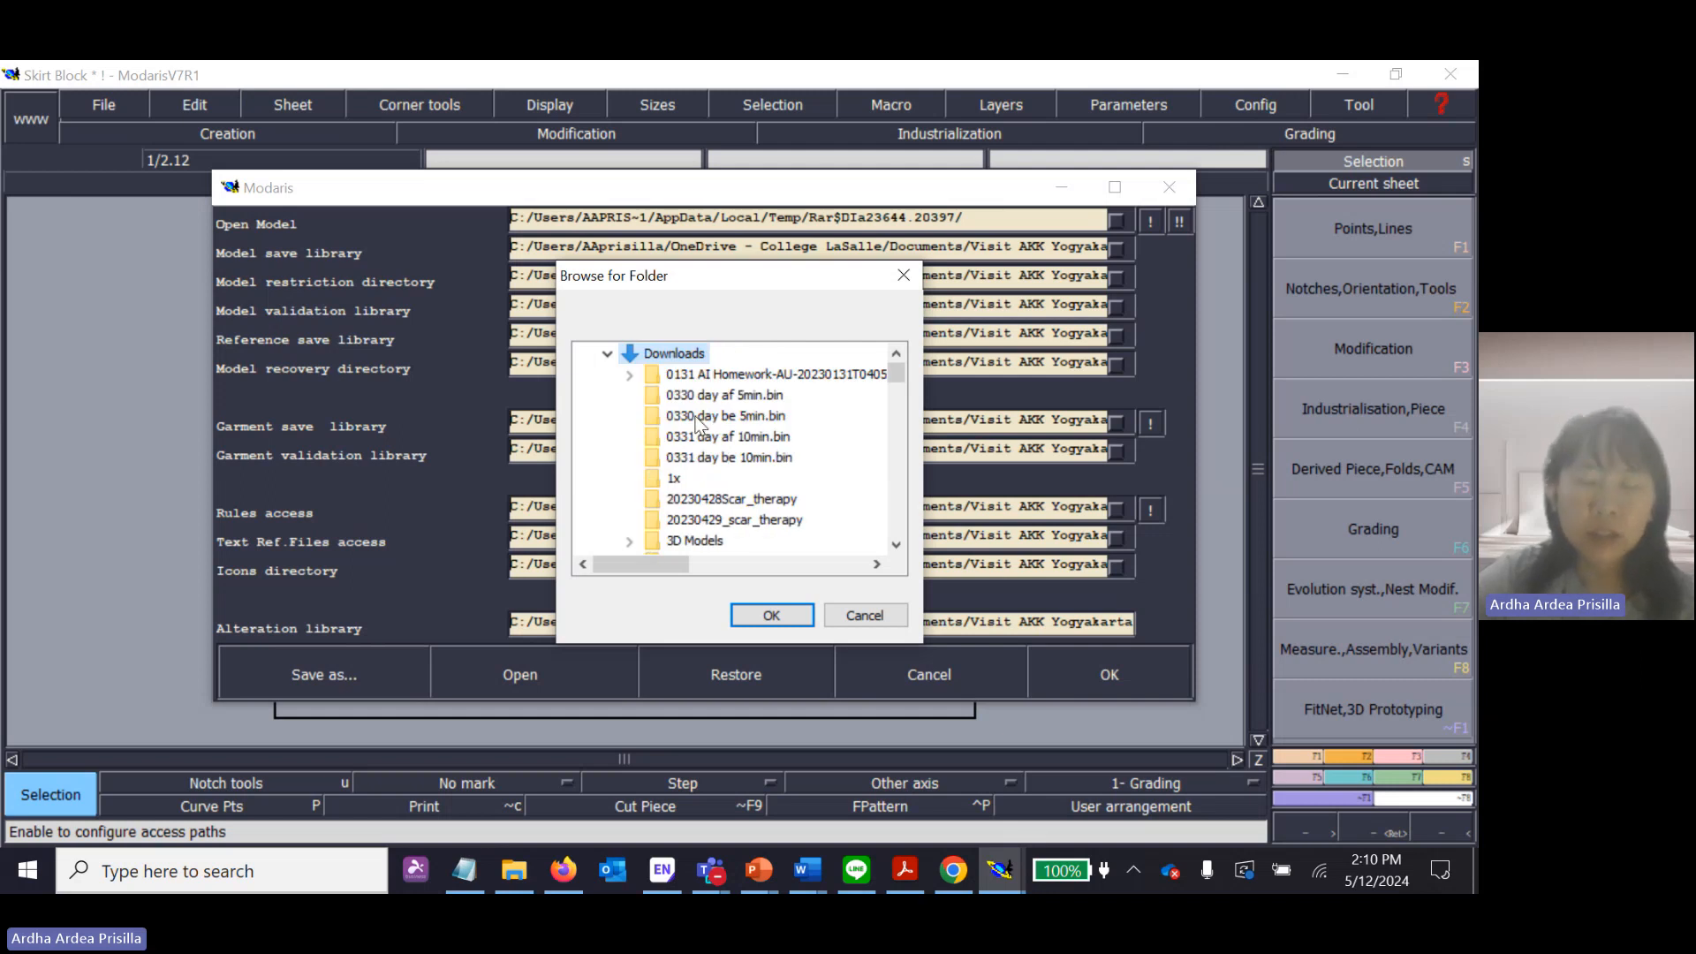
Set the Open Model path to the personal Lectra folder inside Downloads.
{"action": "scroll", "coordinate": [687, 425], "scroll_direction": "down", "scroll_amount": 2}
{"action": "scroll", "coordinate": [686, 426], "scroll_direction": "down", "scroll_amount": 1}
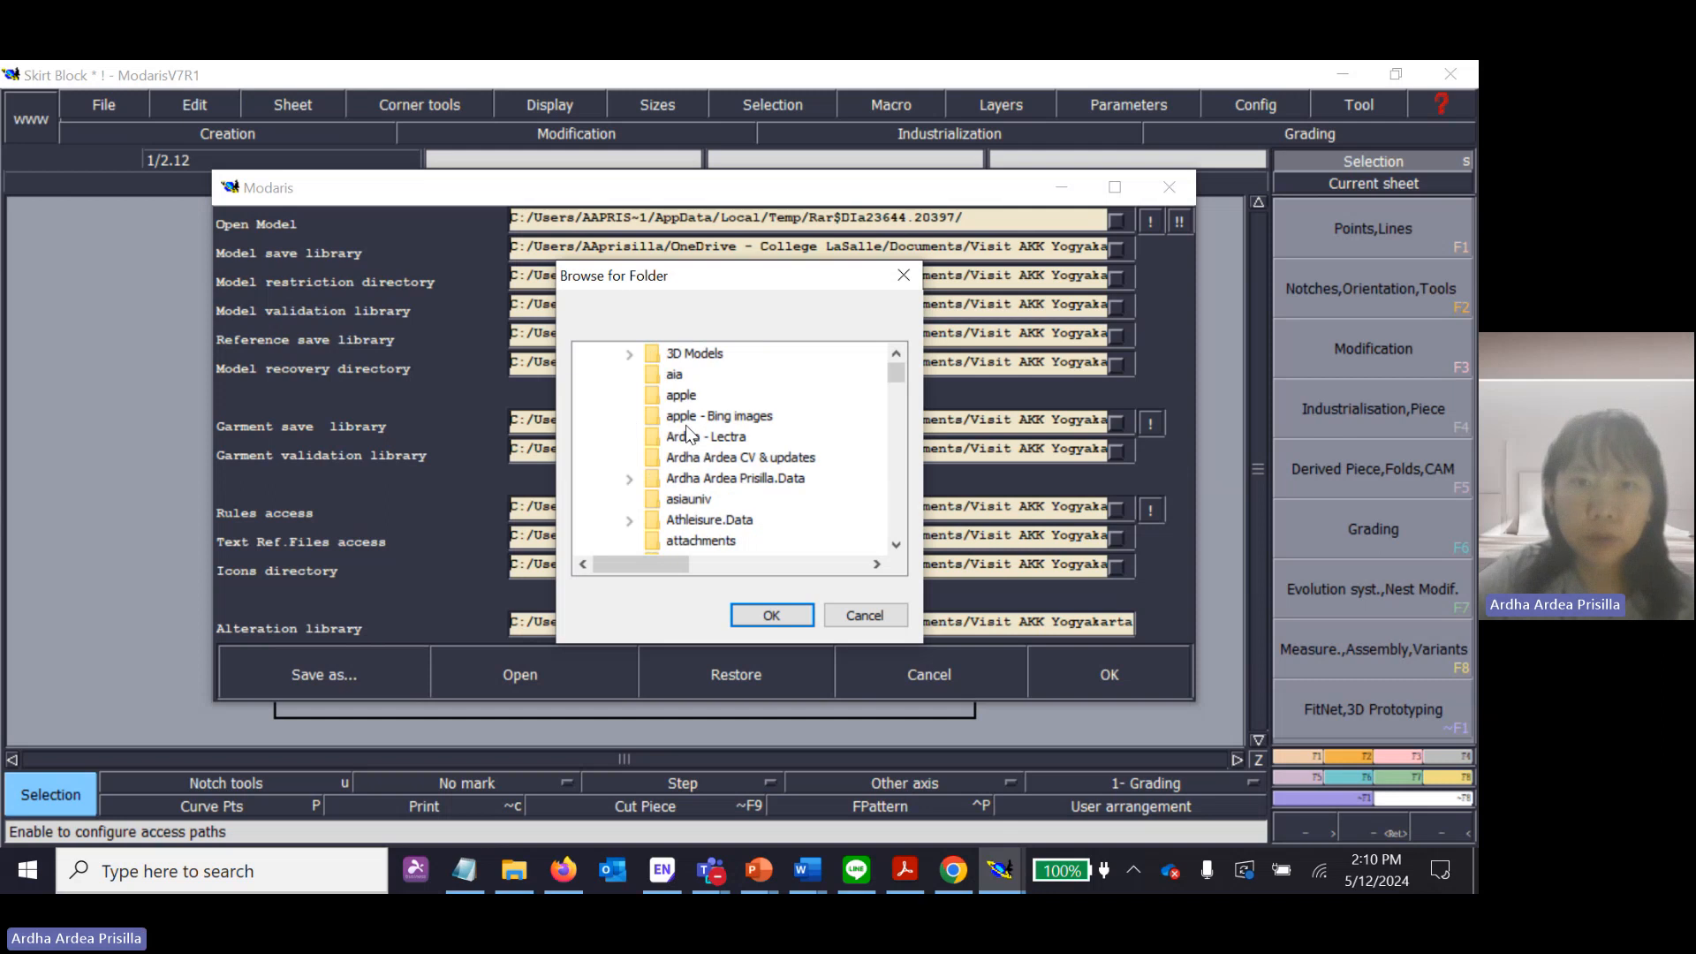
{"action": "scroll", "coordinate": [685, 426], "scroll_direction": "up", "scroll_amount": 6}
{"action": "scroll", "coordinate": [686, 425], "scroll_direction": "down", "scroll_amount": 3}
{"action": "scroll", "coordinate": [686, 426], "scroll_direction": "down", "scroll_amount": 4}
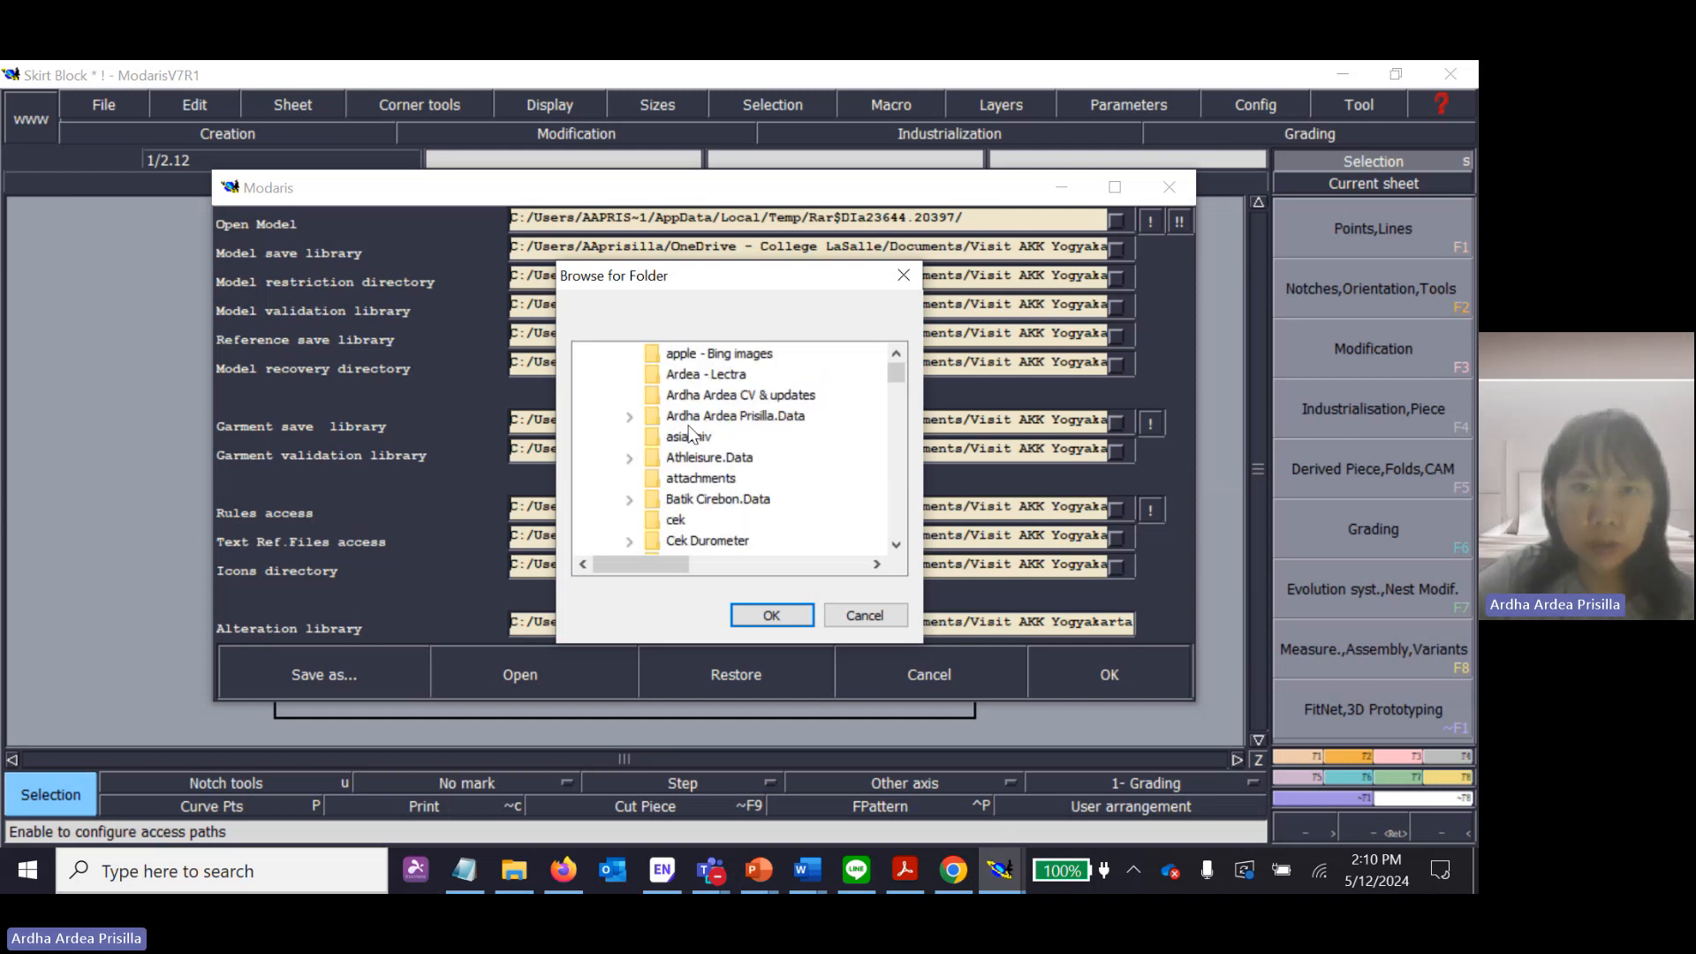
{"action": "left_click", "coordinate": [729, 380]}
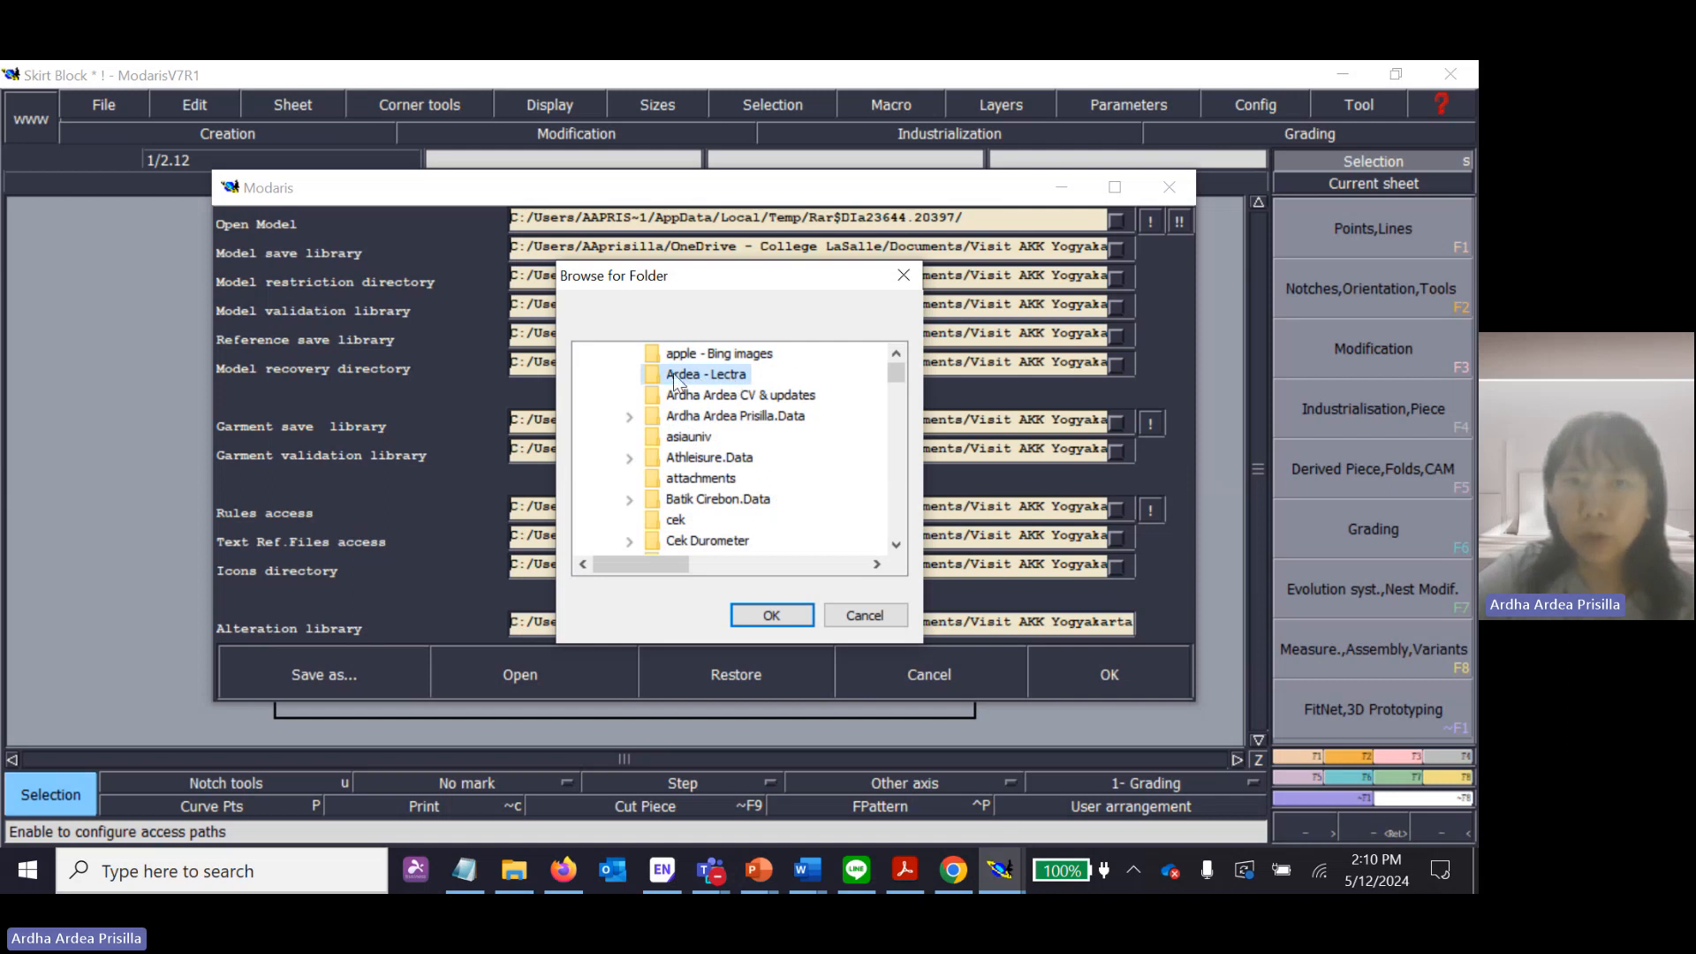
{"action": "left_click", "coordinate": [768, 618]}
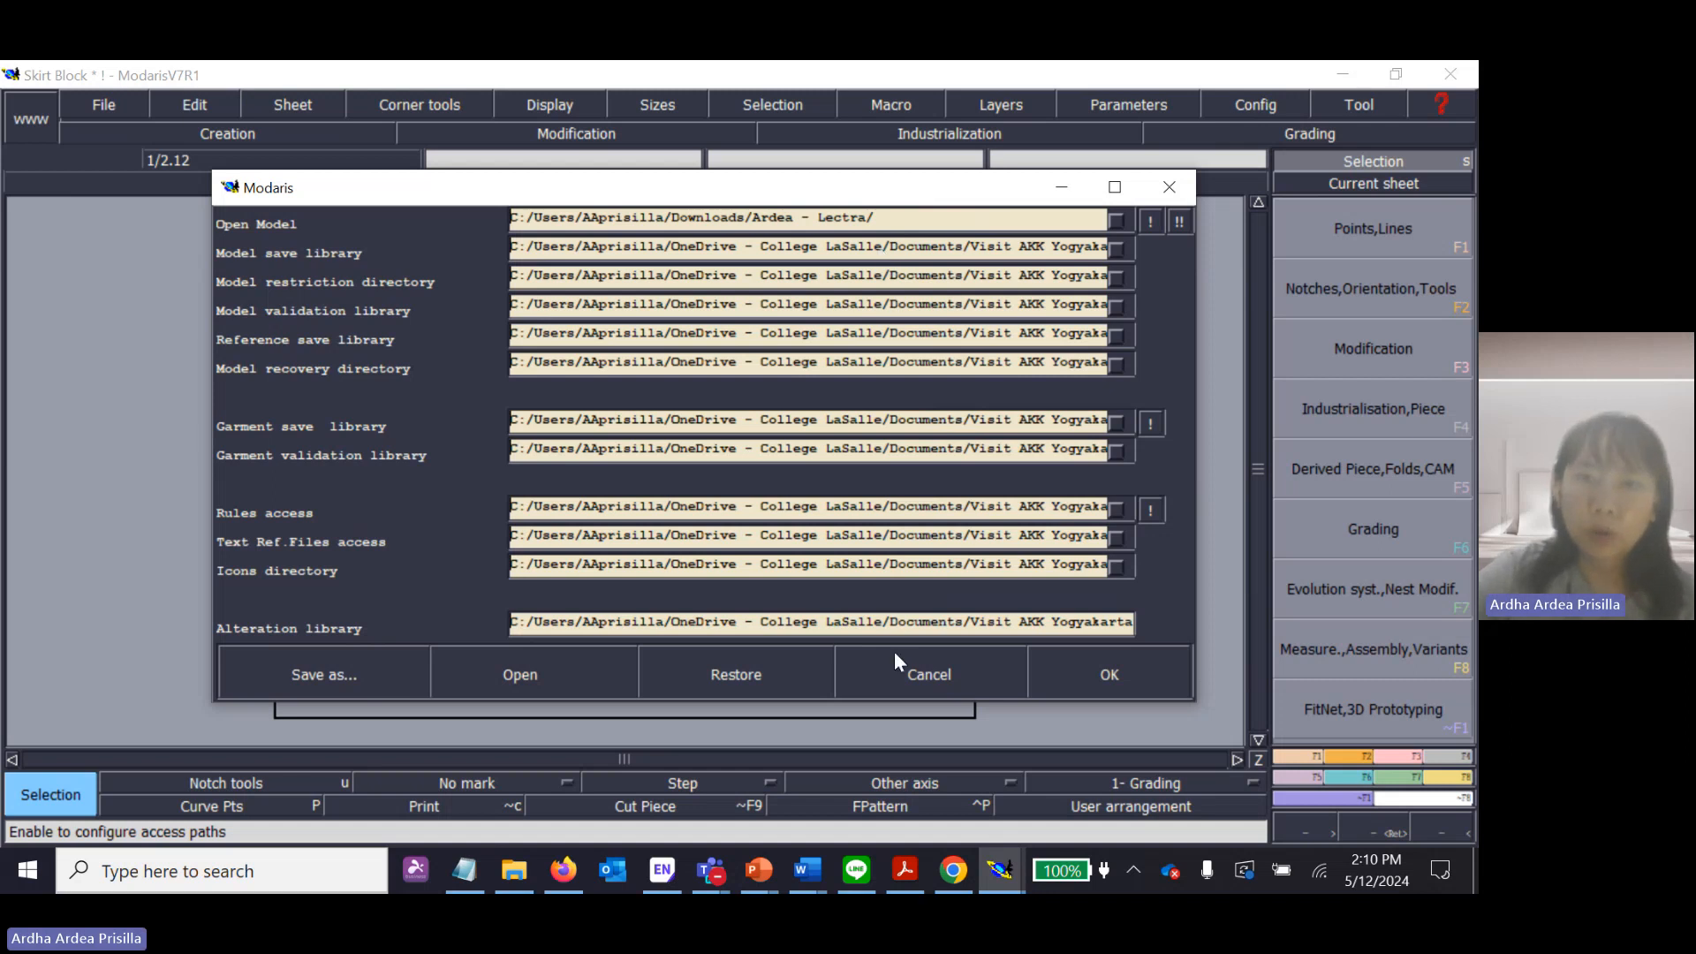
Apply the Open Model path to all model, garment, rules, text, icon and alteration paths, and accept the access paths.
{"action": "left_click", "coordinate": [1150, 221]}
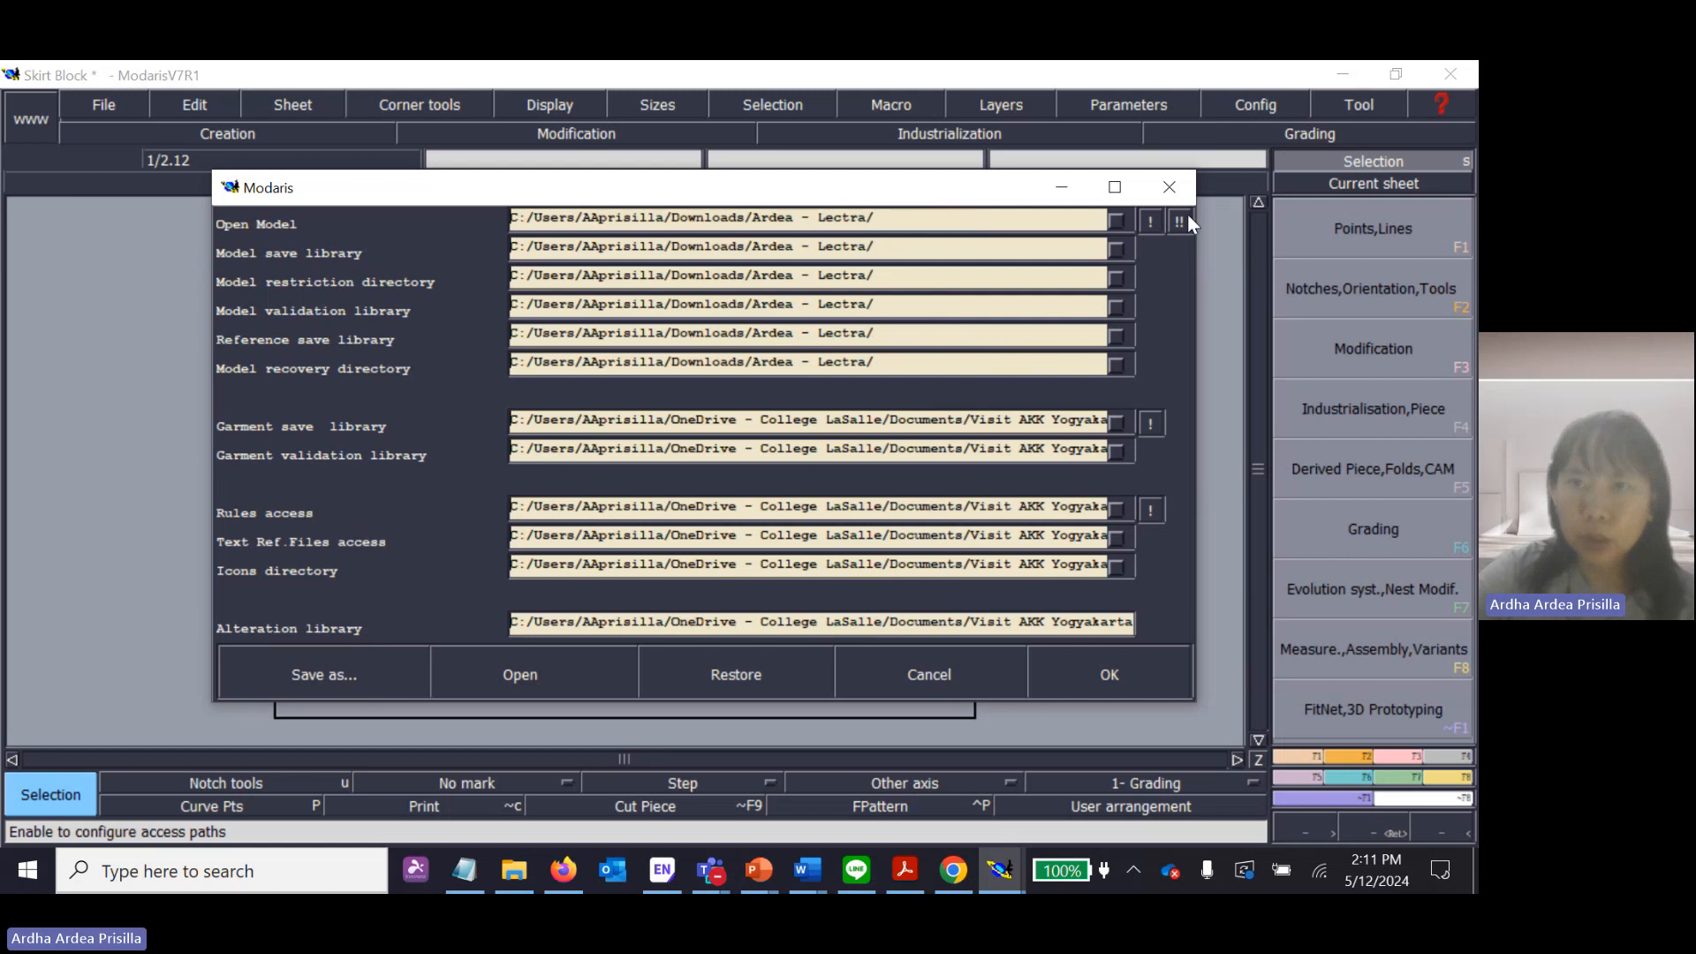
{"action": "left_click", "coordinate": [1180, 223]}
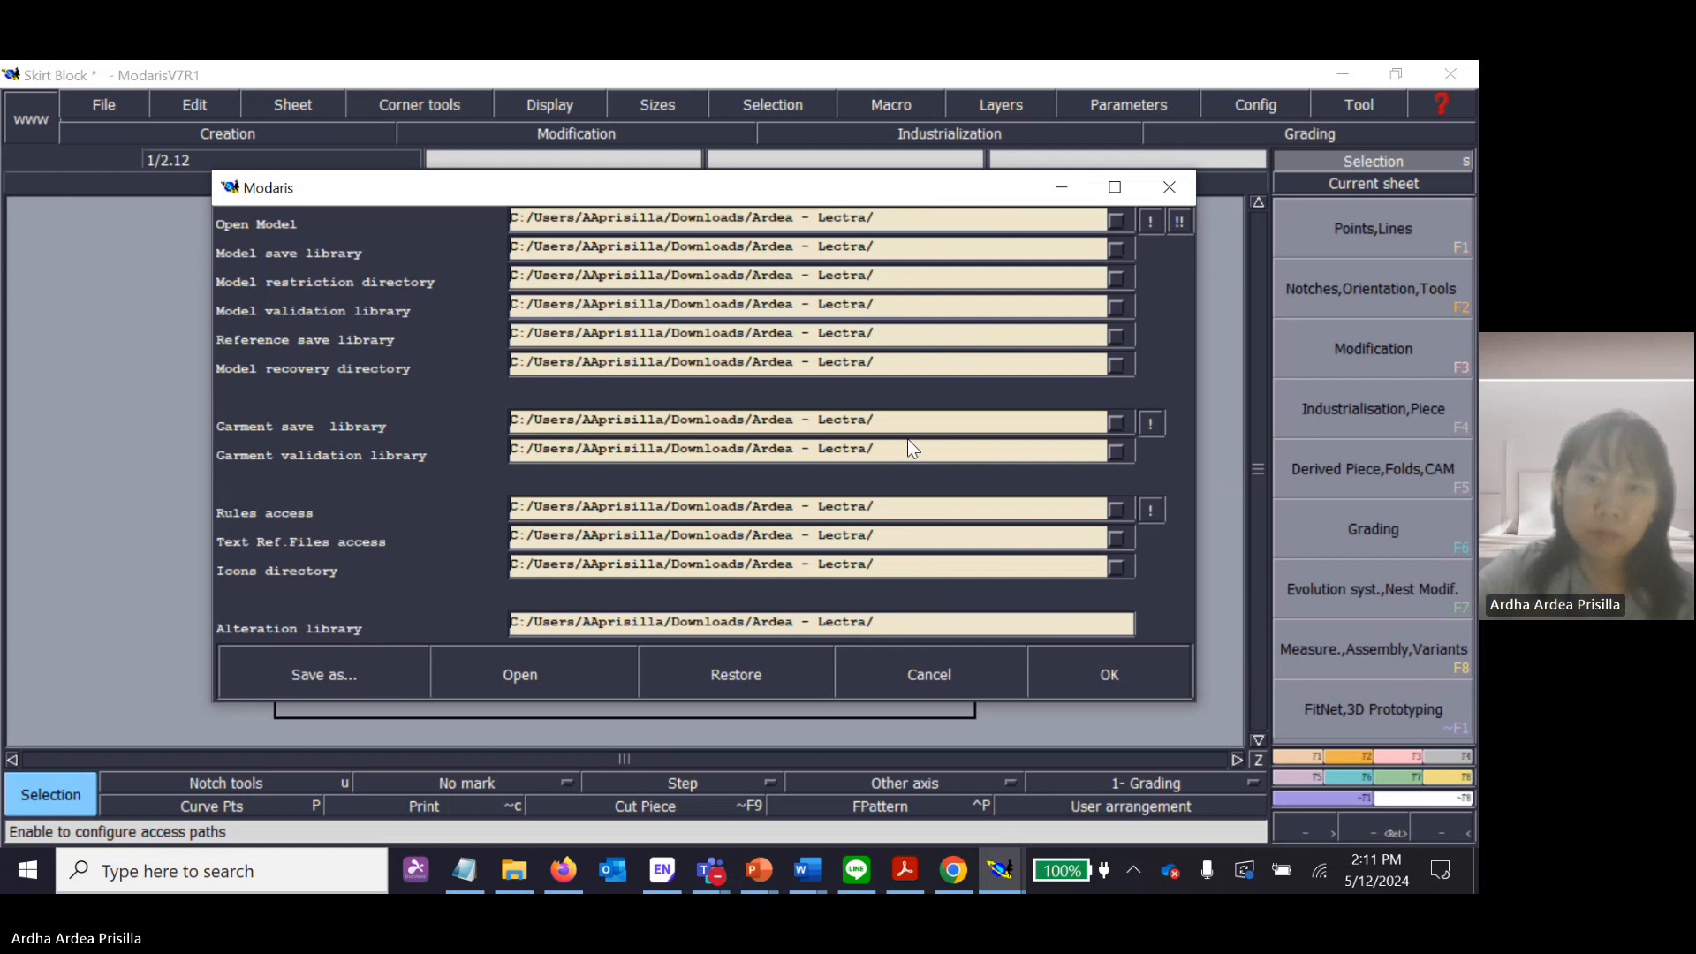
{"action": "left_click", "coordinate": [1109, 675]}
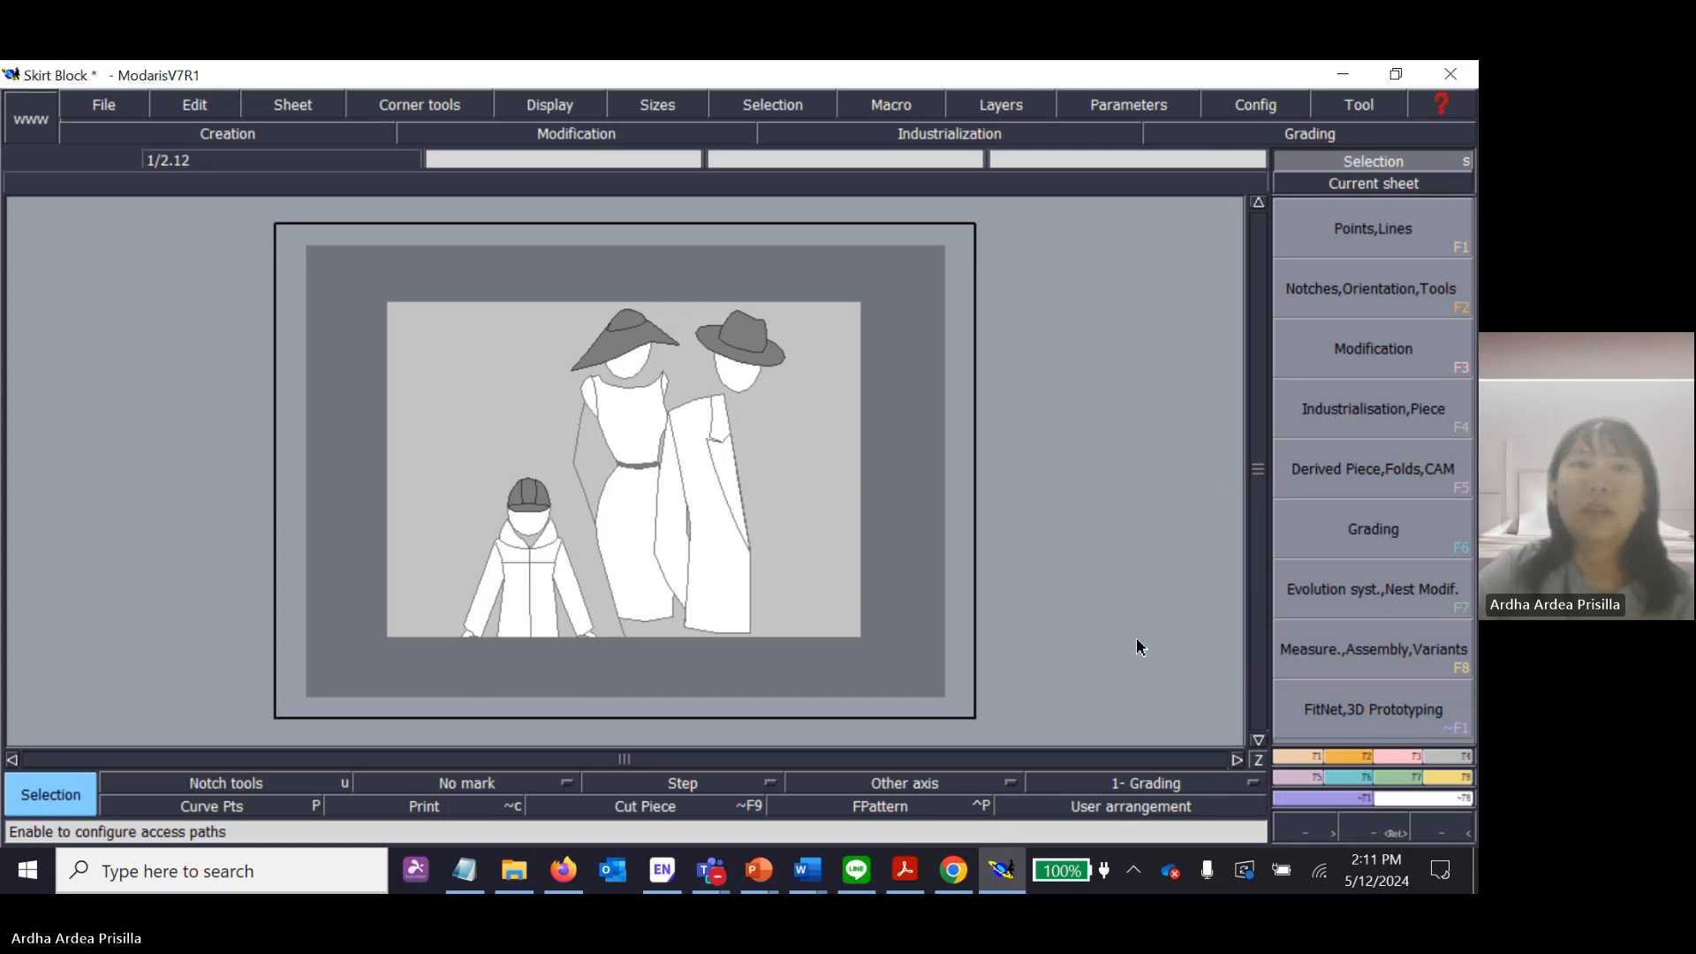
Save the Skirt Block model in its configured storage folder.
{"action": "left_click", "coordinate": [105, 105]}
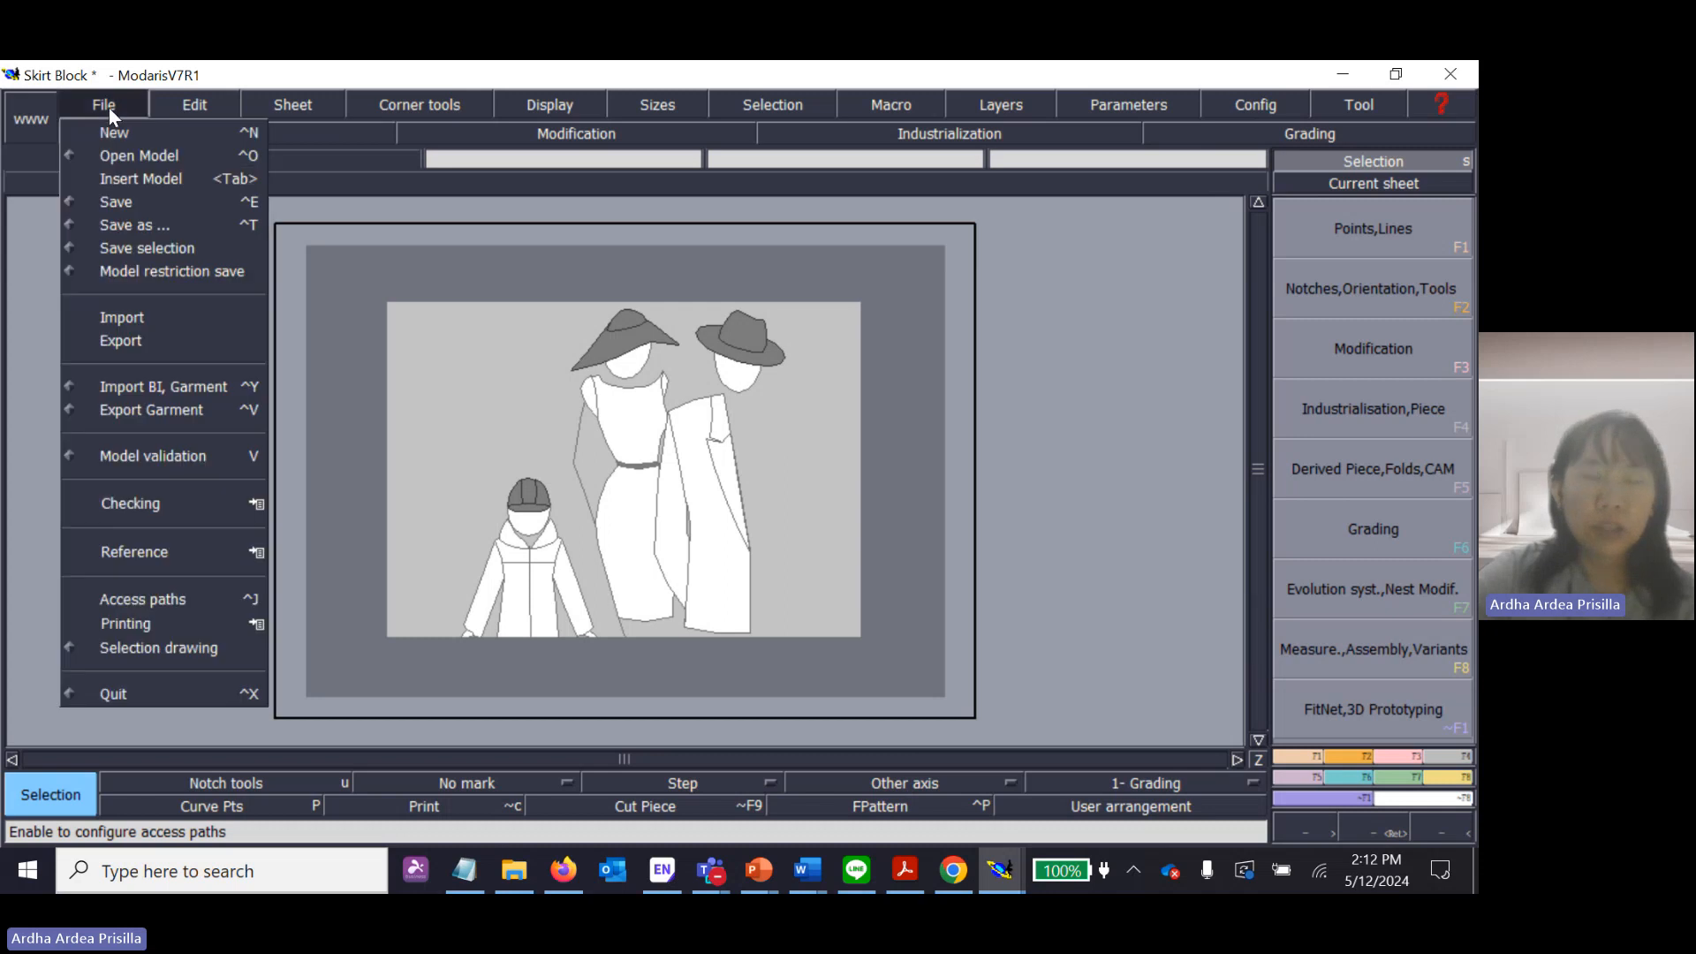
{"action": "left_click", "coordinate": [143, 199]}
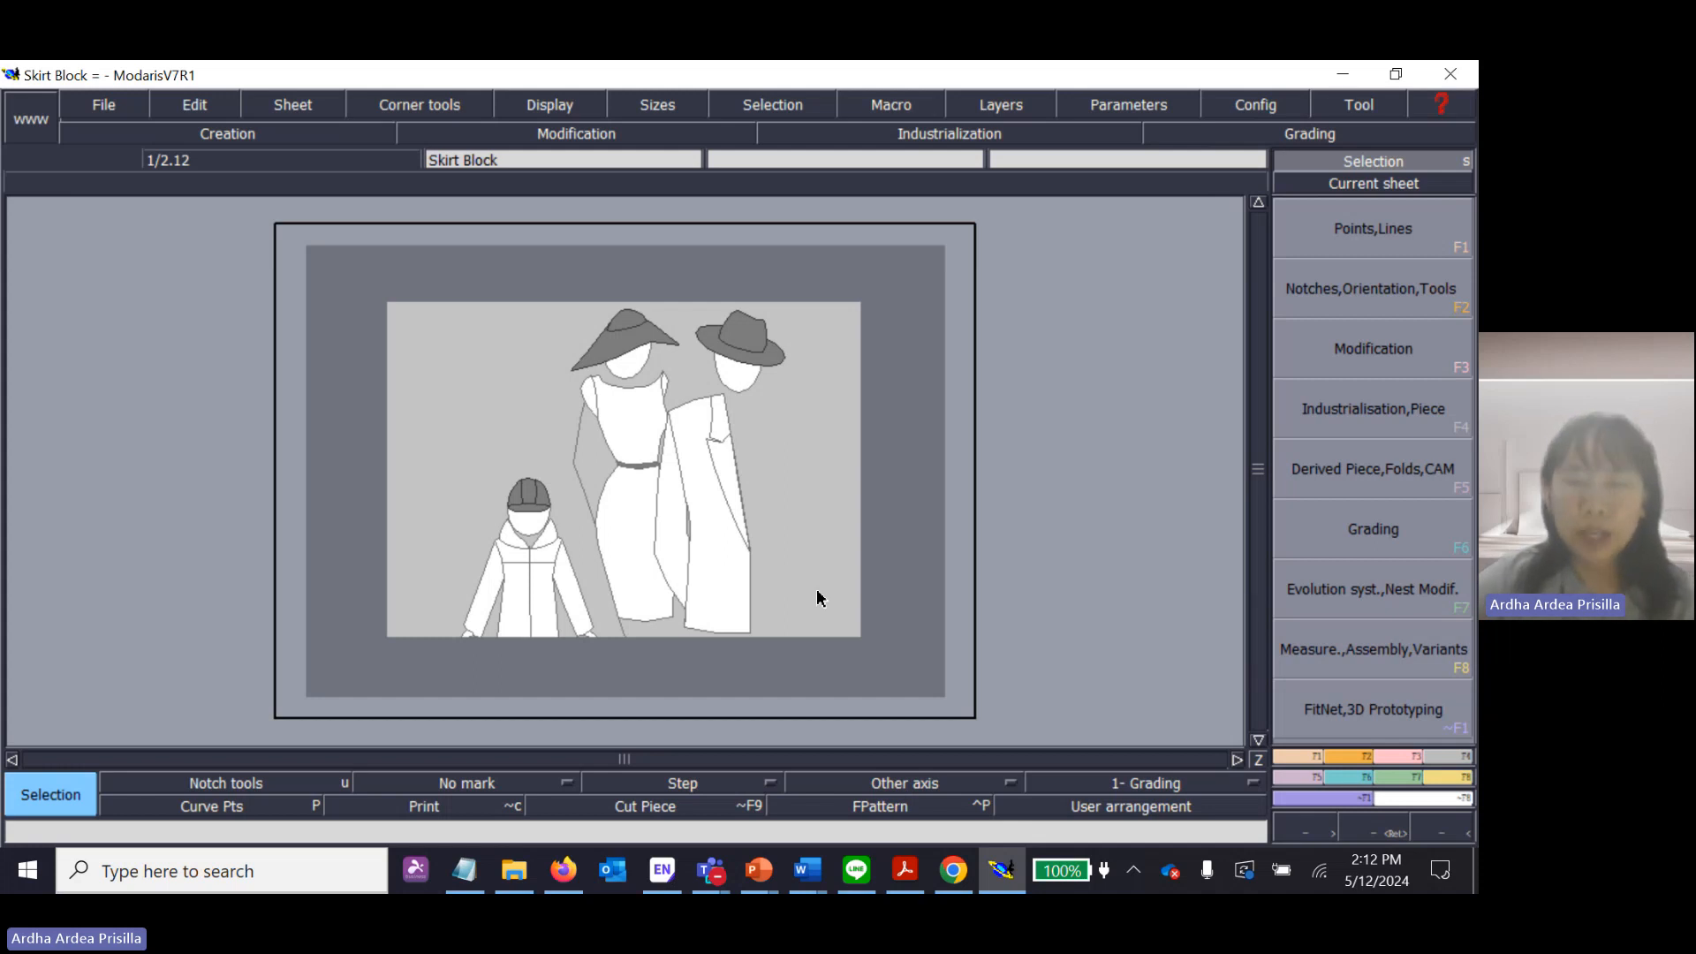
{"action": "left_click", "coordinate": [118, 108]}
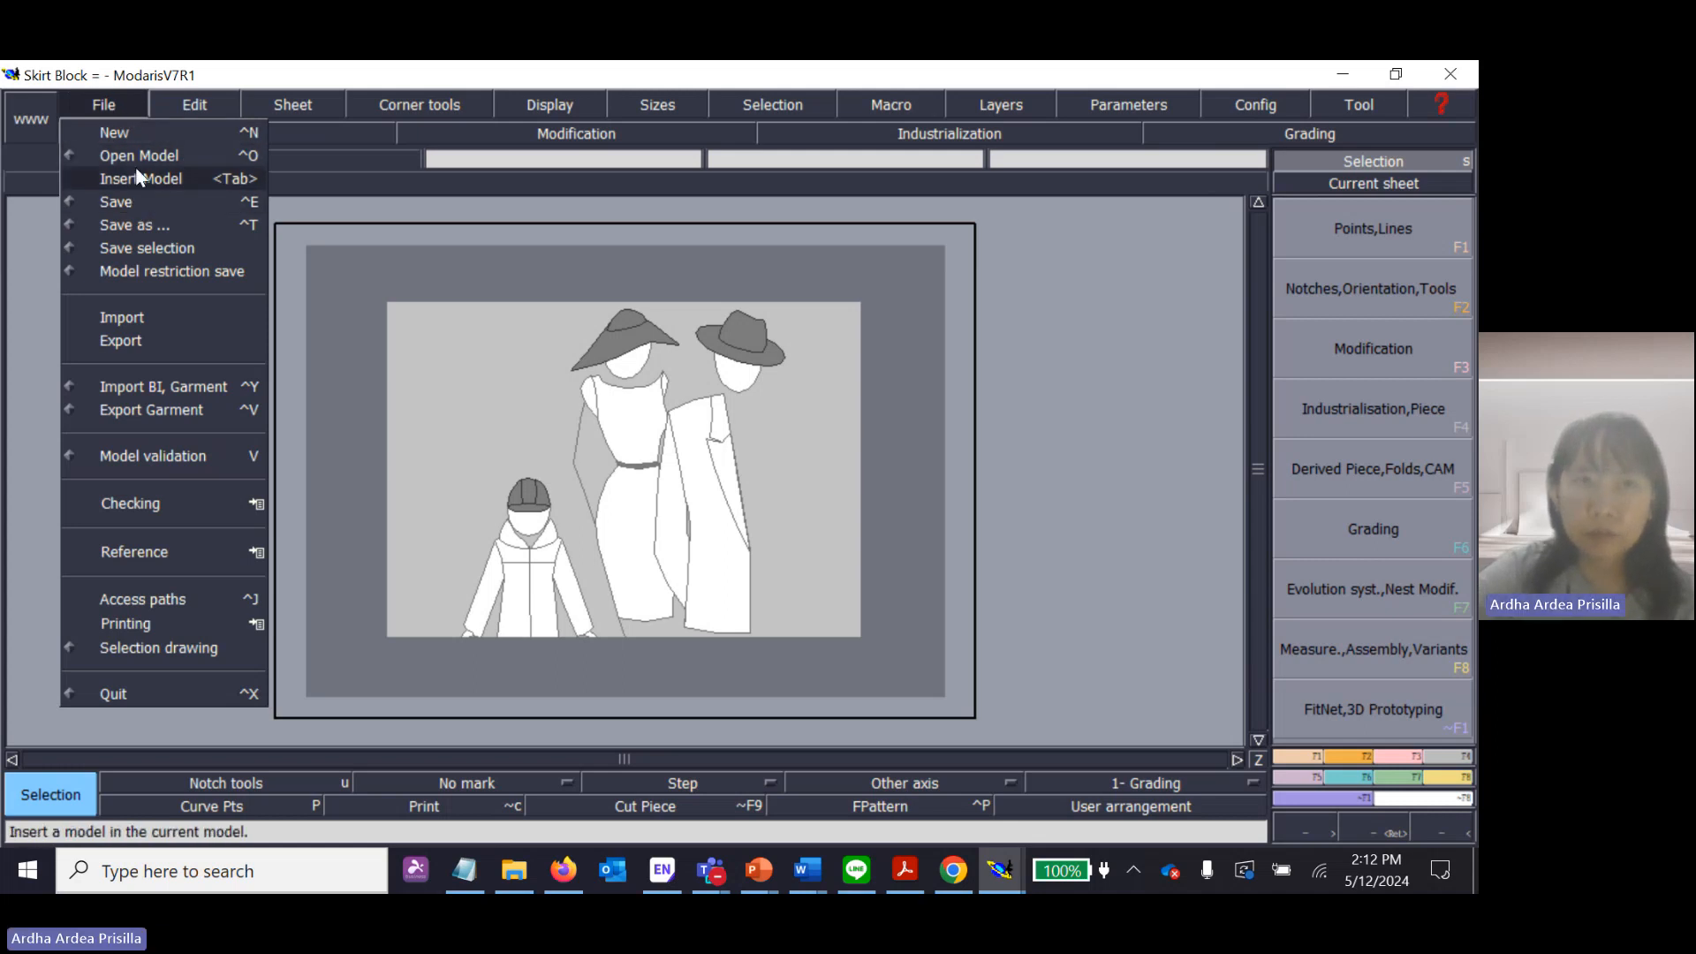
{"action": "left_click", "coordinate": [129, 99]}
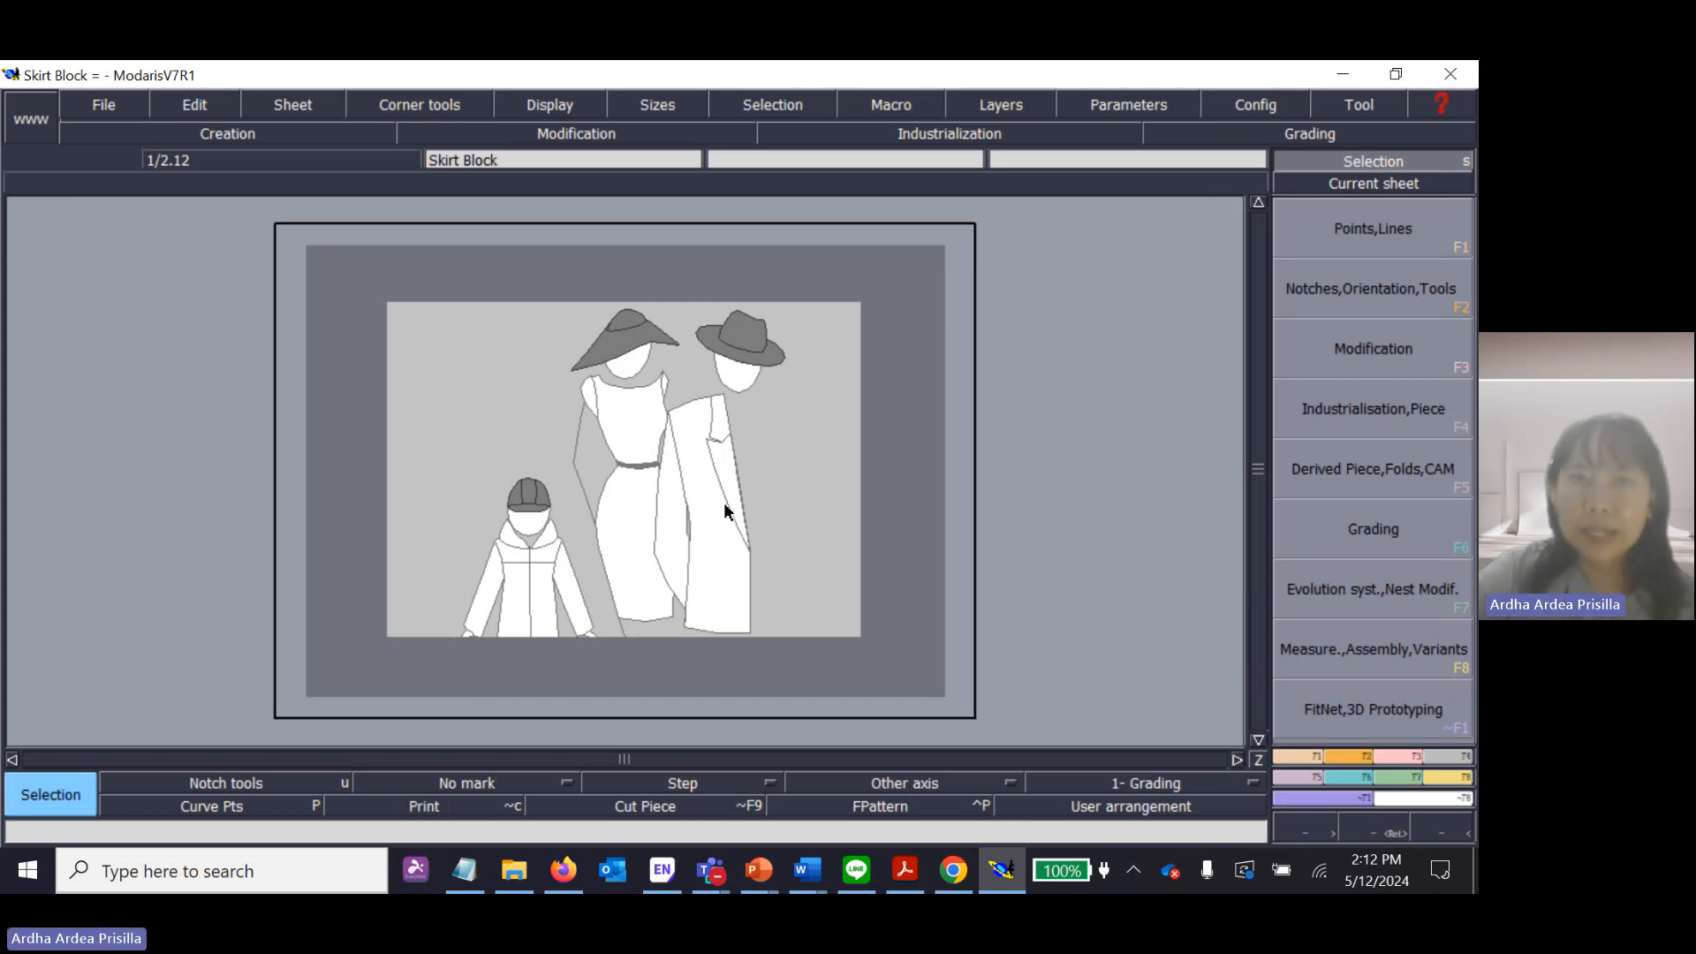
{"action": "key", "text": "p"}
{"action": "left_click", "coordinate": [555, 106]}
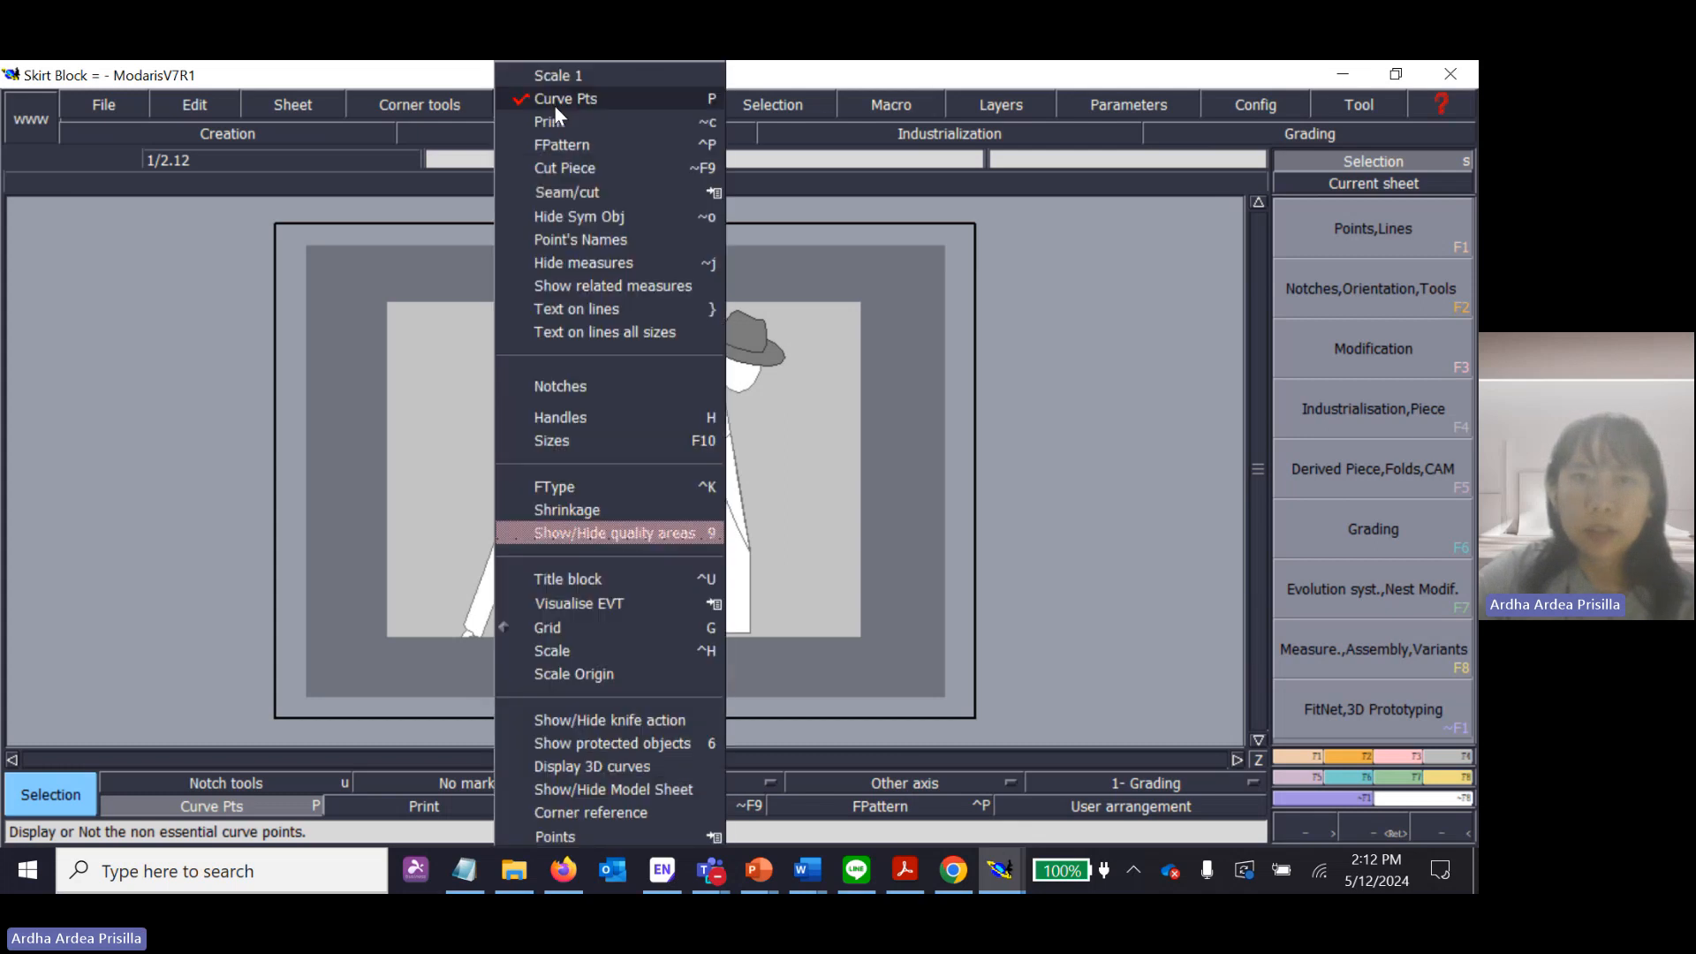
{"action": "left_click", "coordinate": [555, 106]}
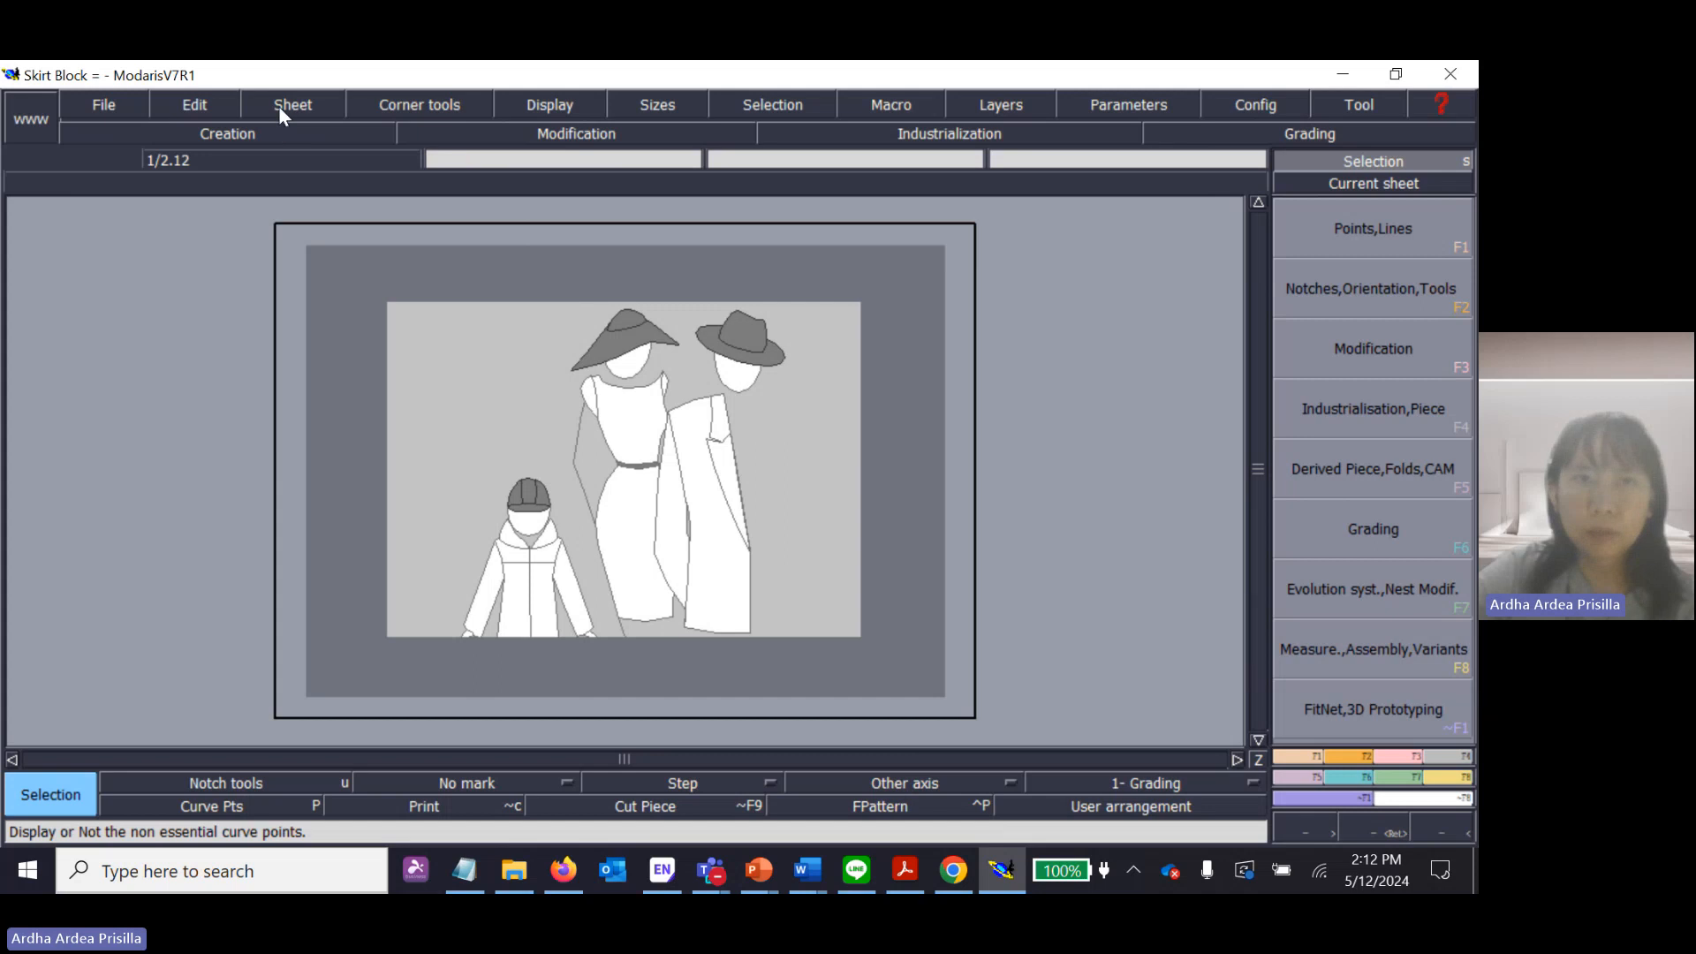
Turn on the title block display for the Skirt Block model sheet.
{"action": "left_click", "coordinate": [268, 127]}
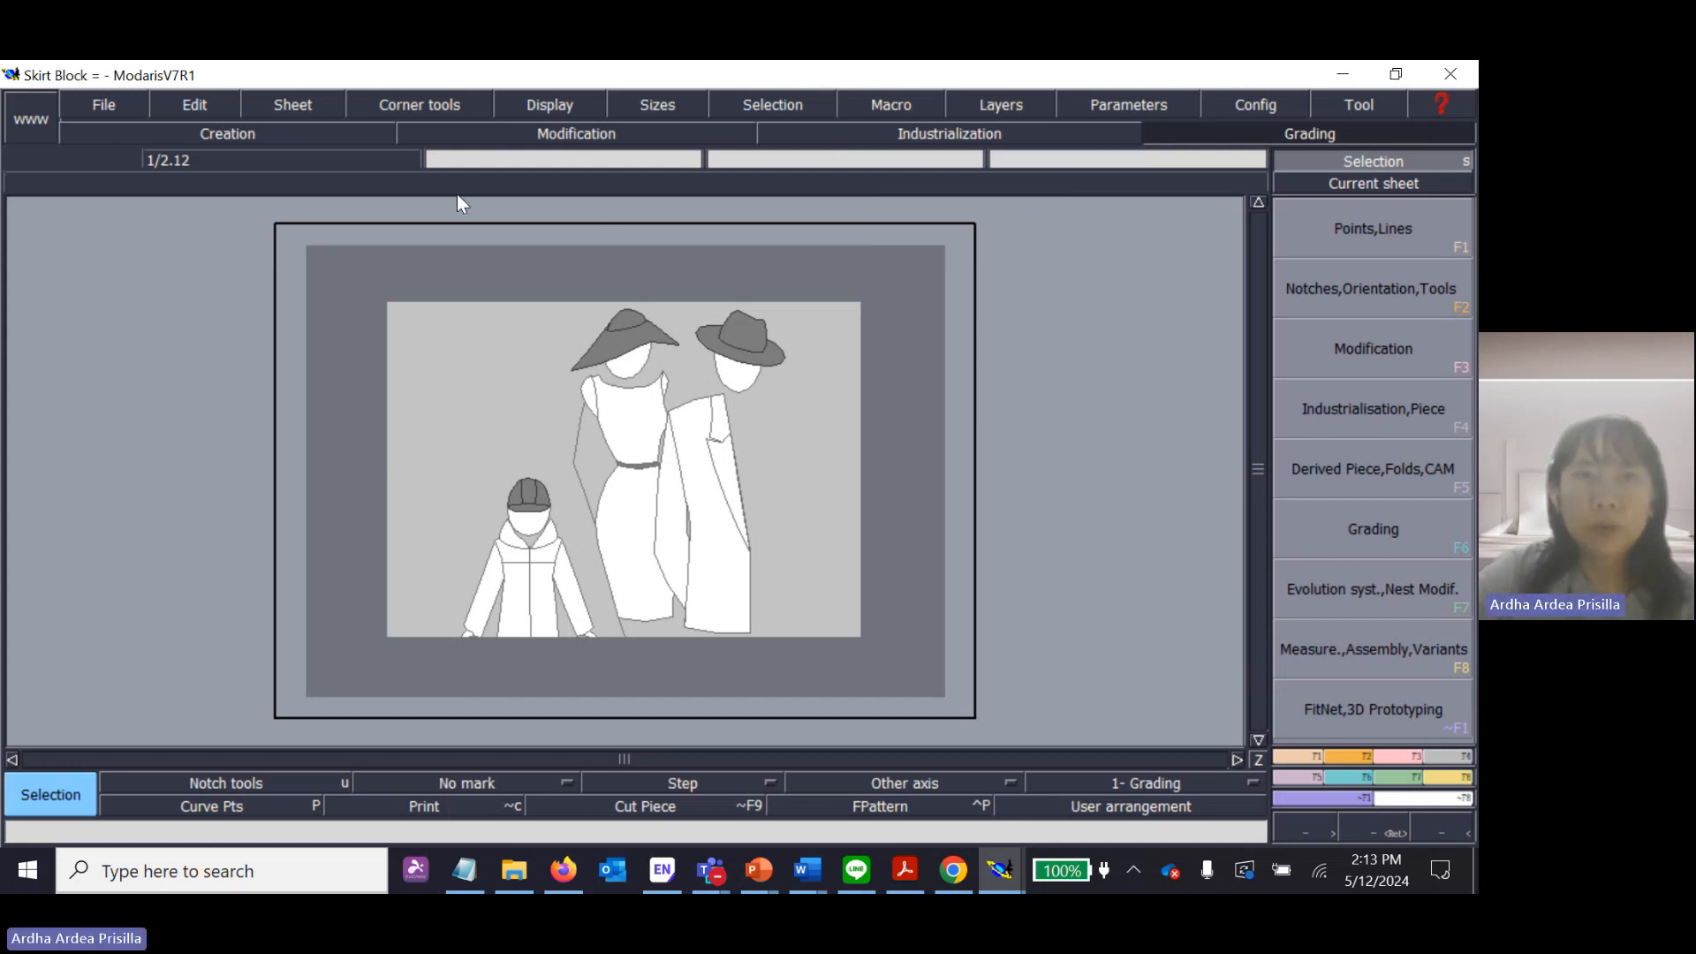
{"action": "mouse_move", "coordinate": [517, 126]}
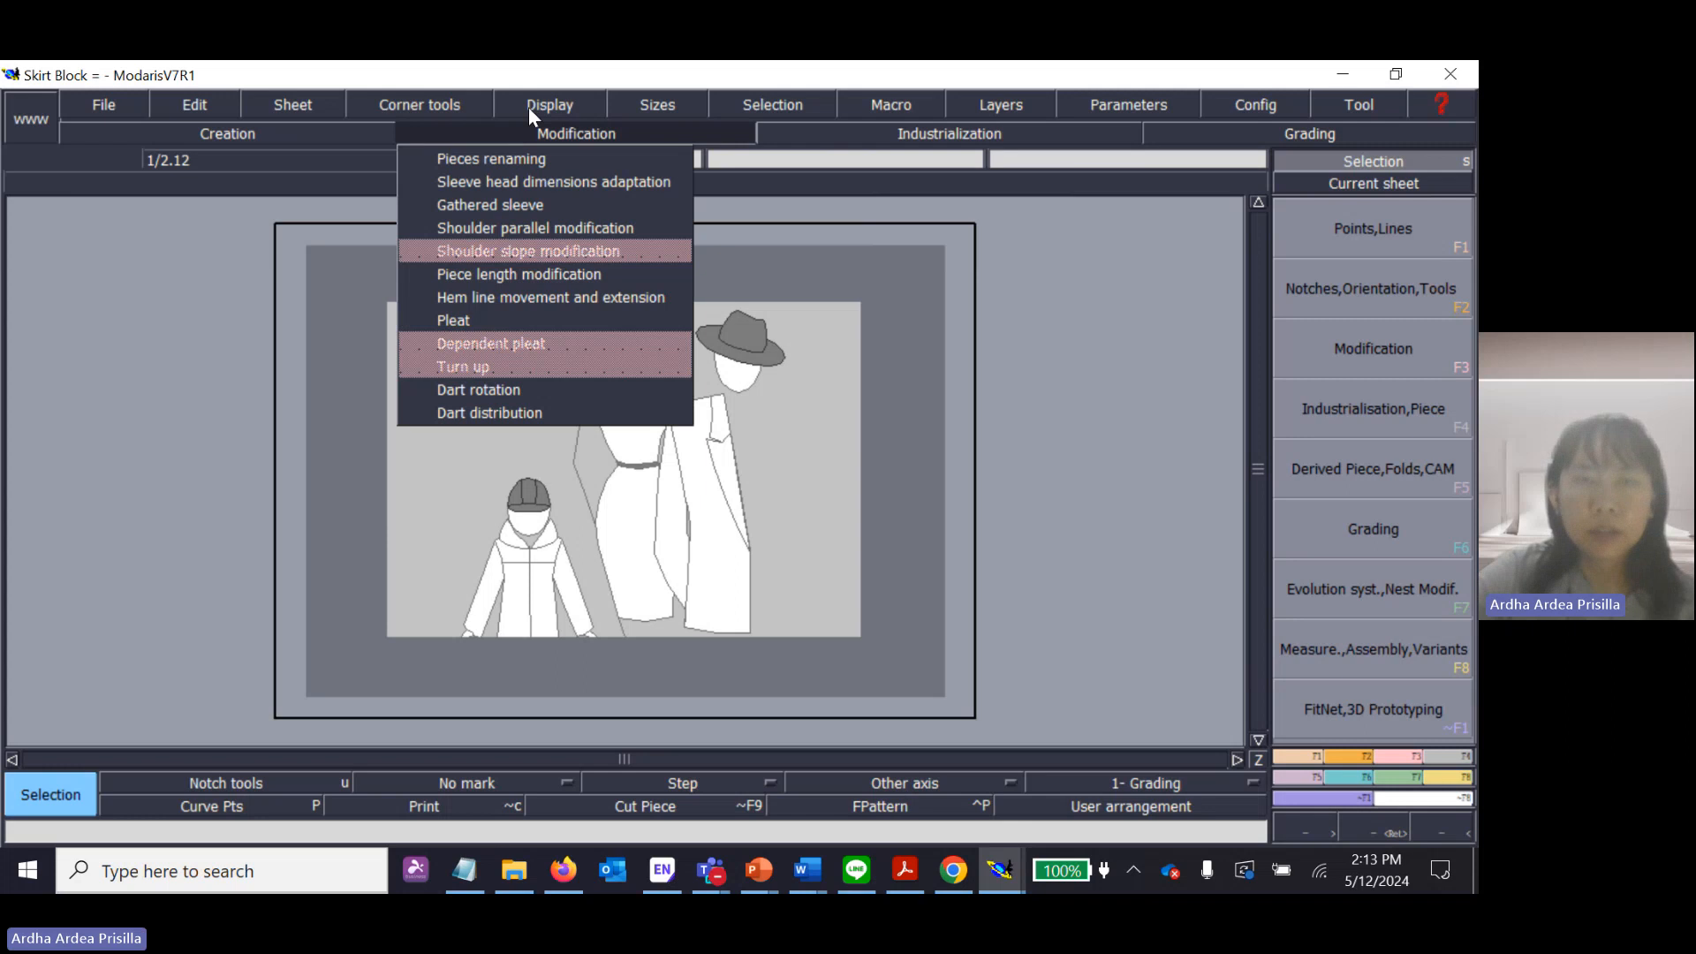
{"action": "left_click", "coordinate": [533, 104]}
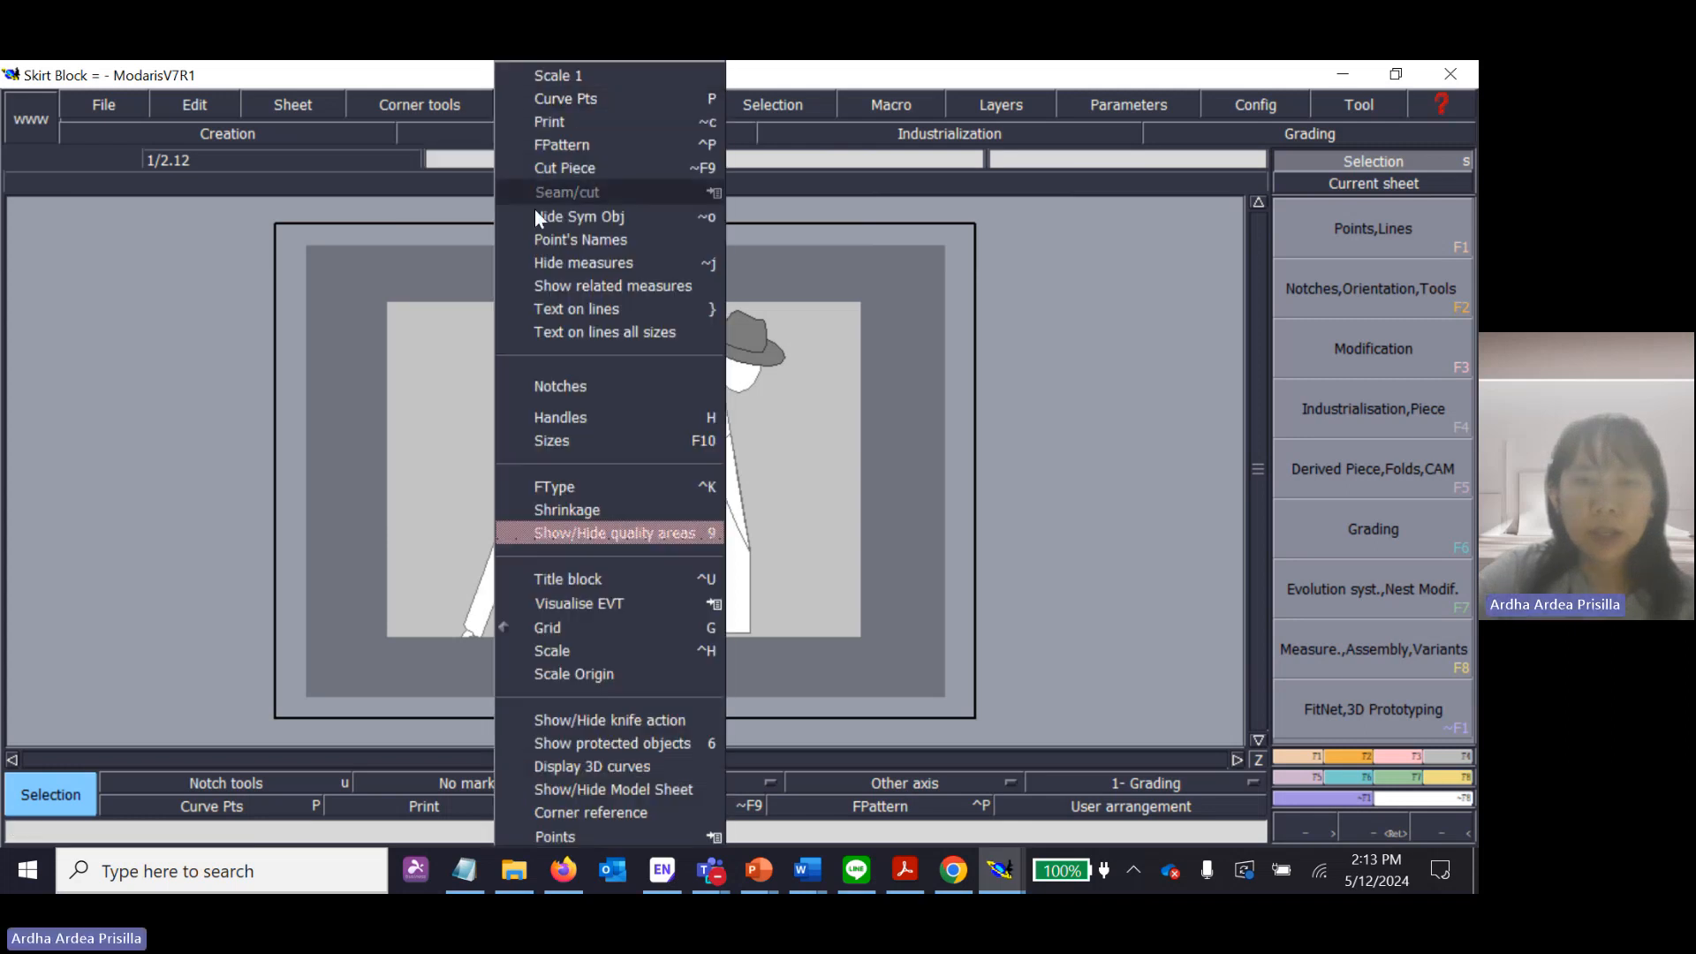
{"action": "left_click", "coordinate": [609, 586]}
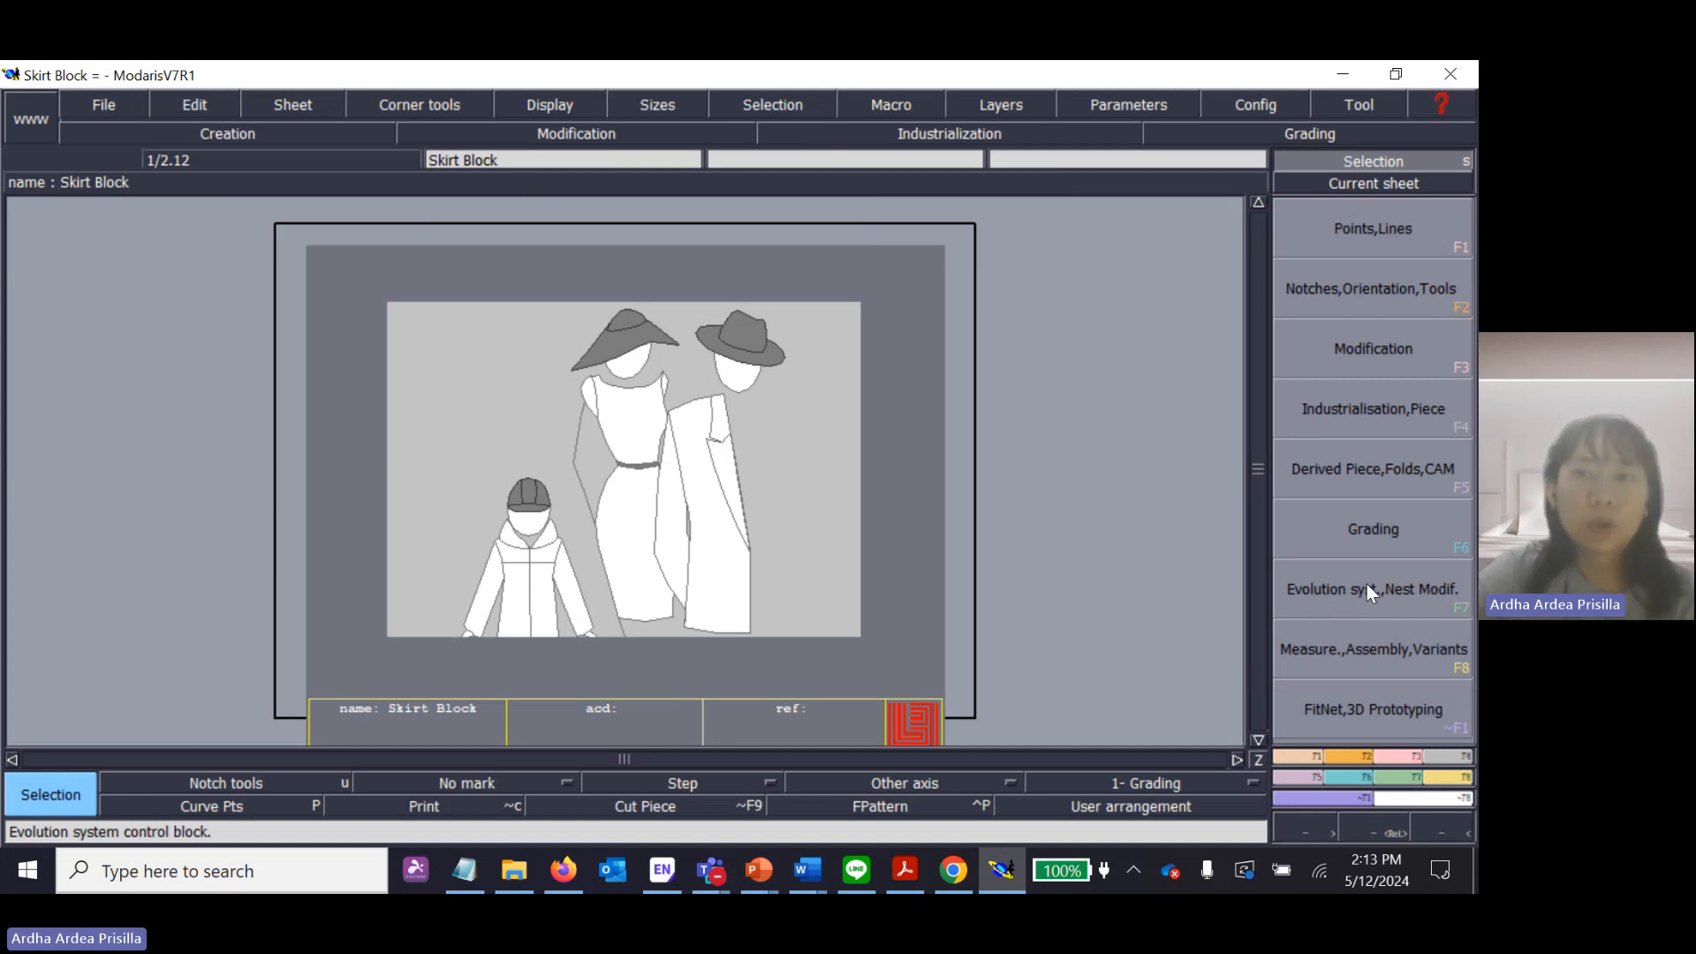
Start an evolution (EVT) import on the model sheet and browse to the personal Lectra folder inside Downloads.
{"action": "left_click", "coordinate": [1432, 602]}
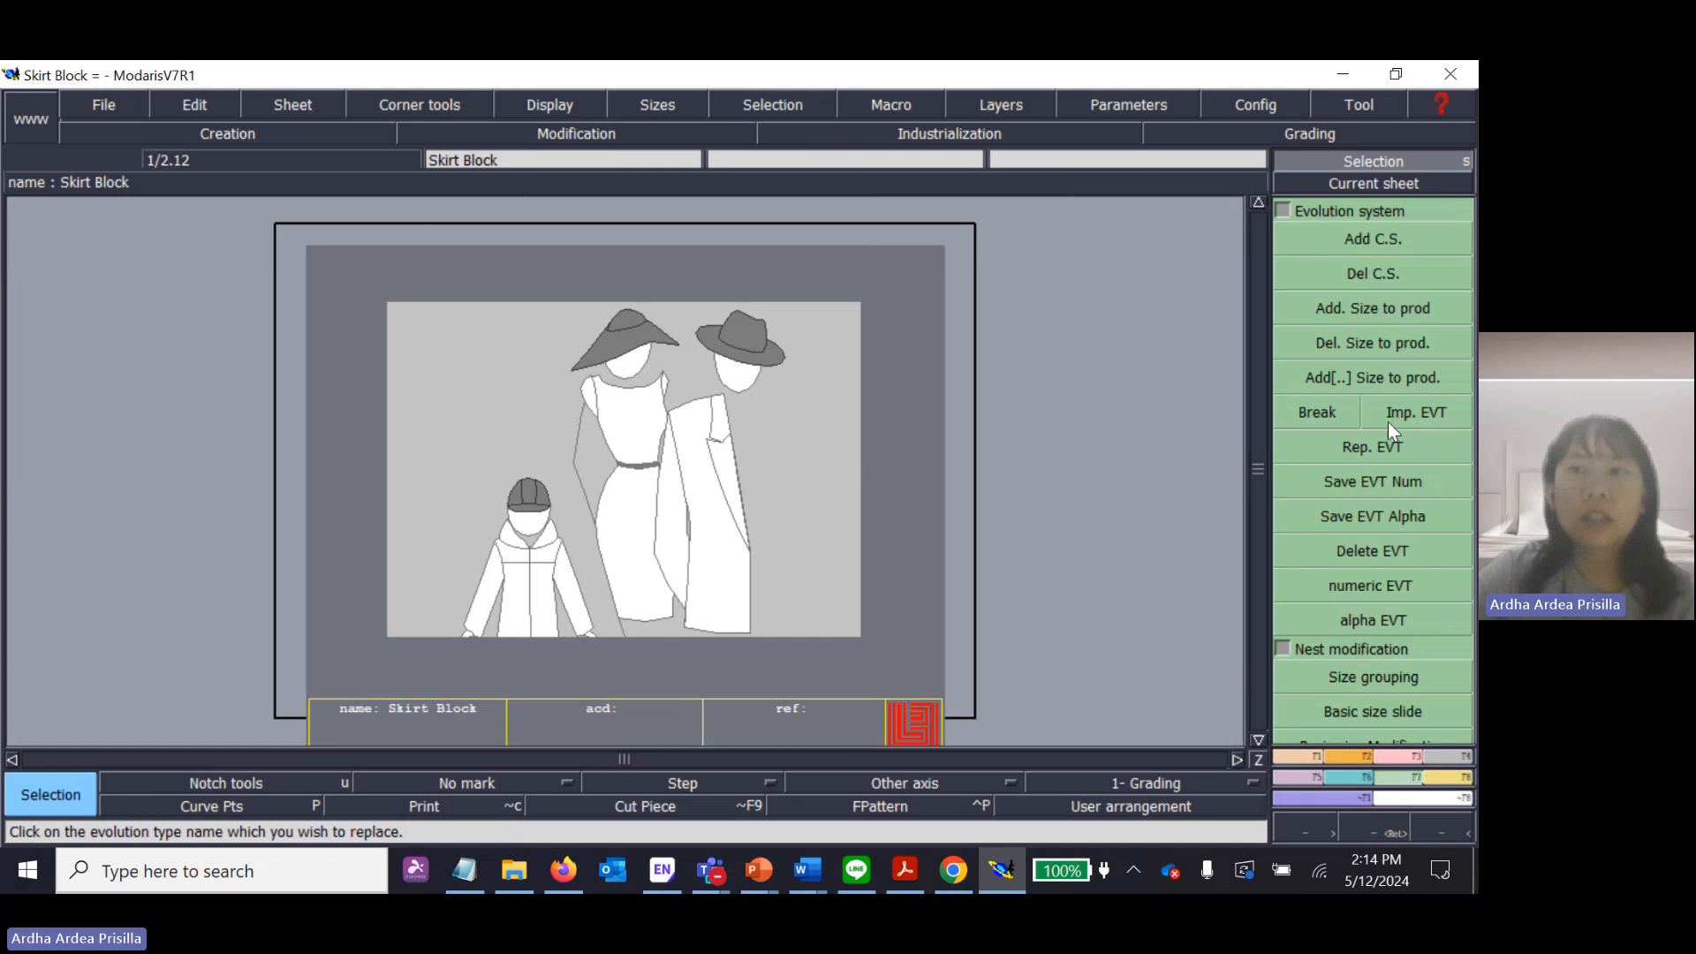
{"action": "left_click", "coordinate": [1447, 413]}
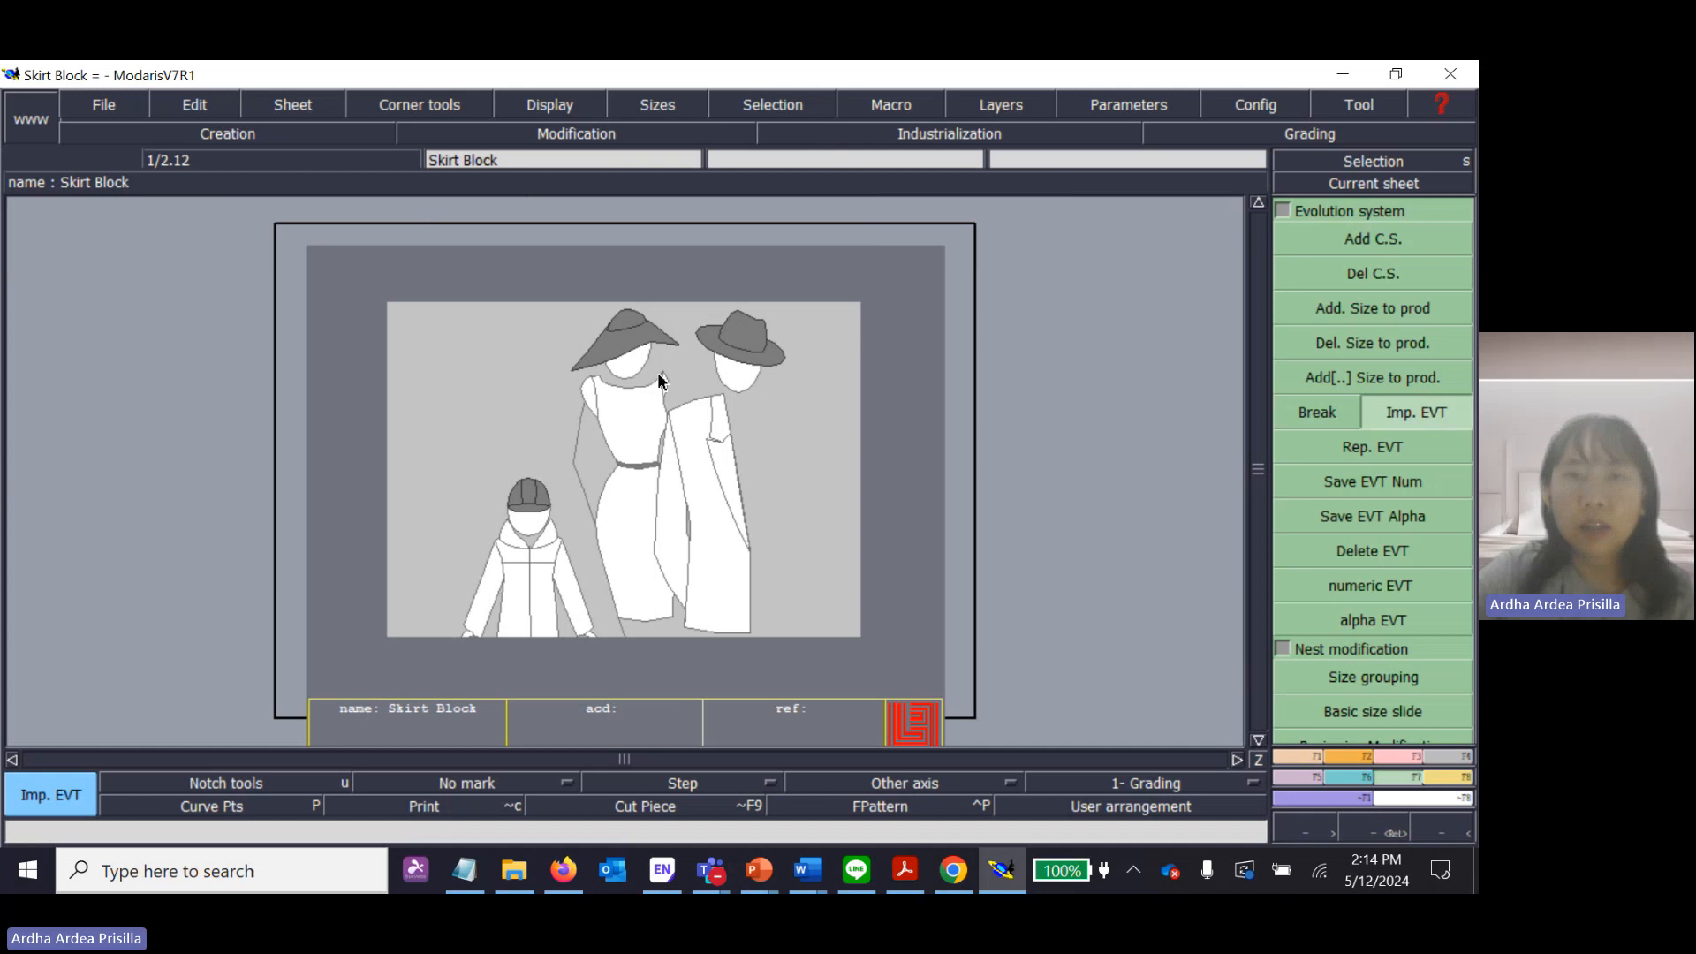
{"action": "left_click", "coordinate": [791, 408]}
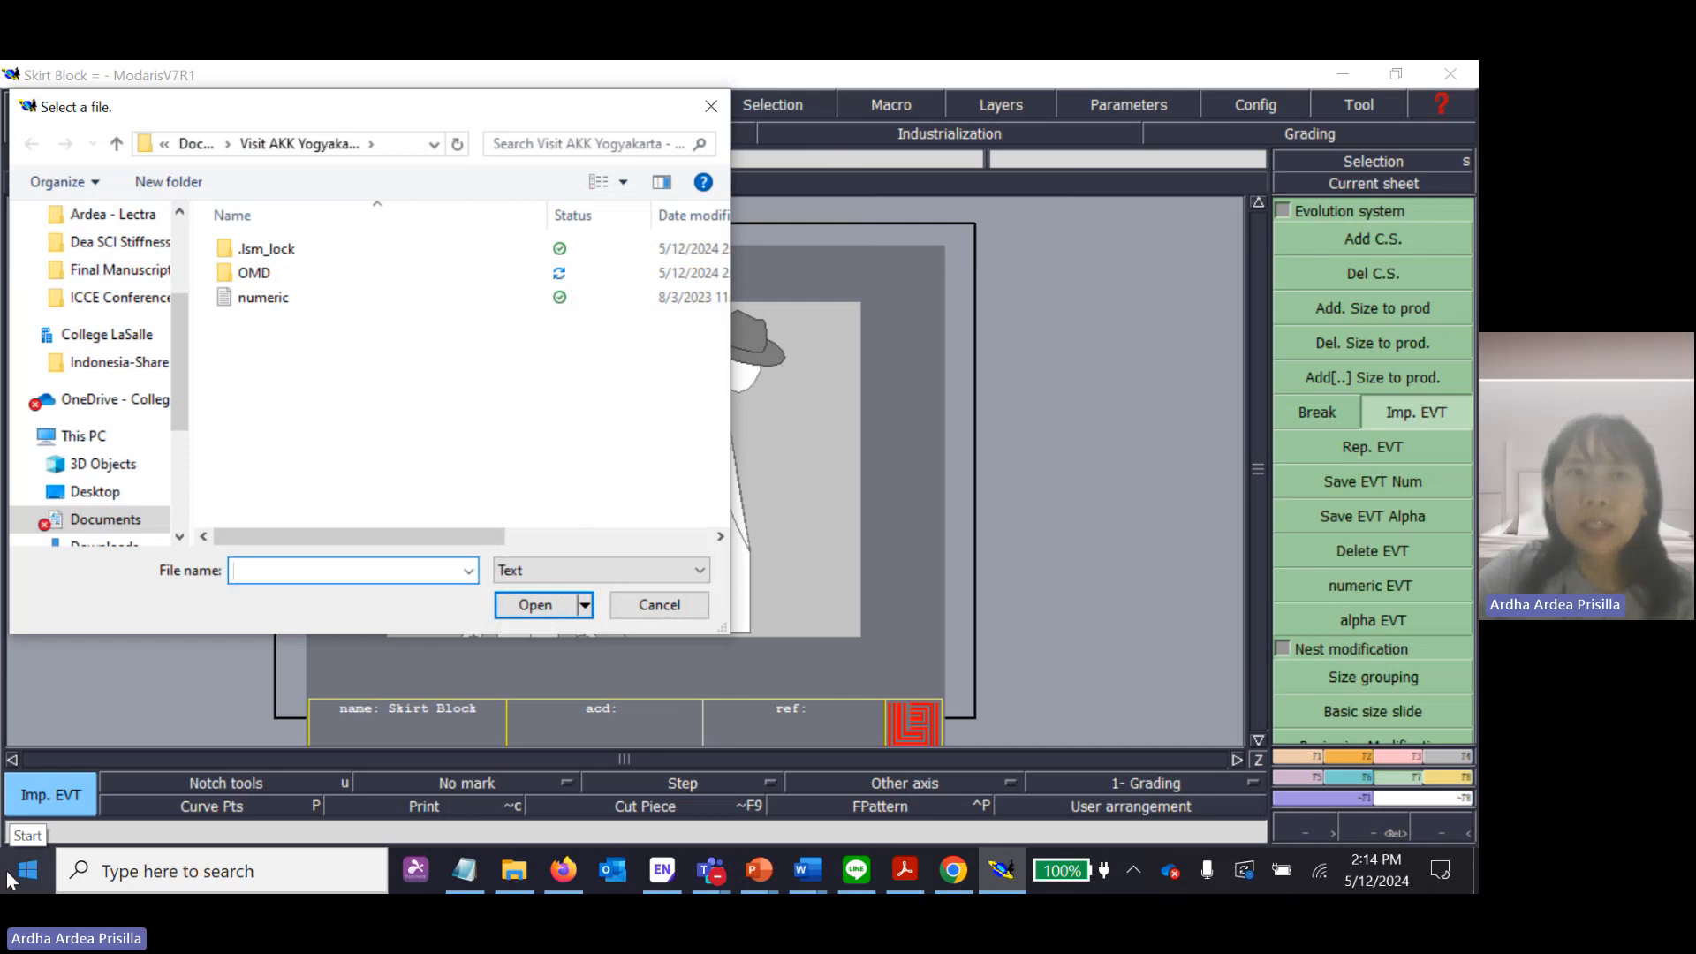
{"action": "scroll", "coordinate": [110, 406], "scroll_direction": "up", "scroll_amount": 5}
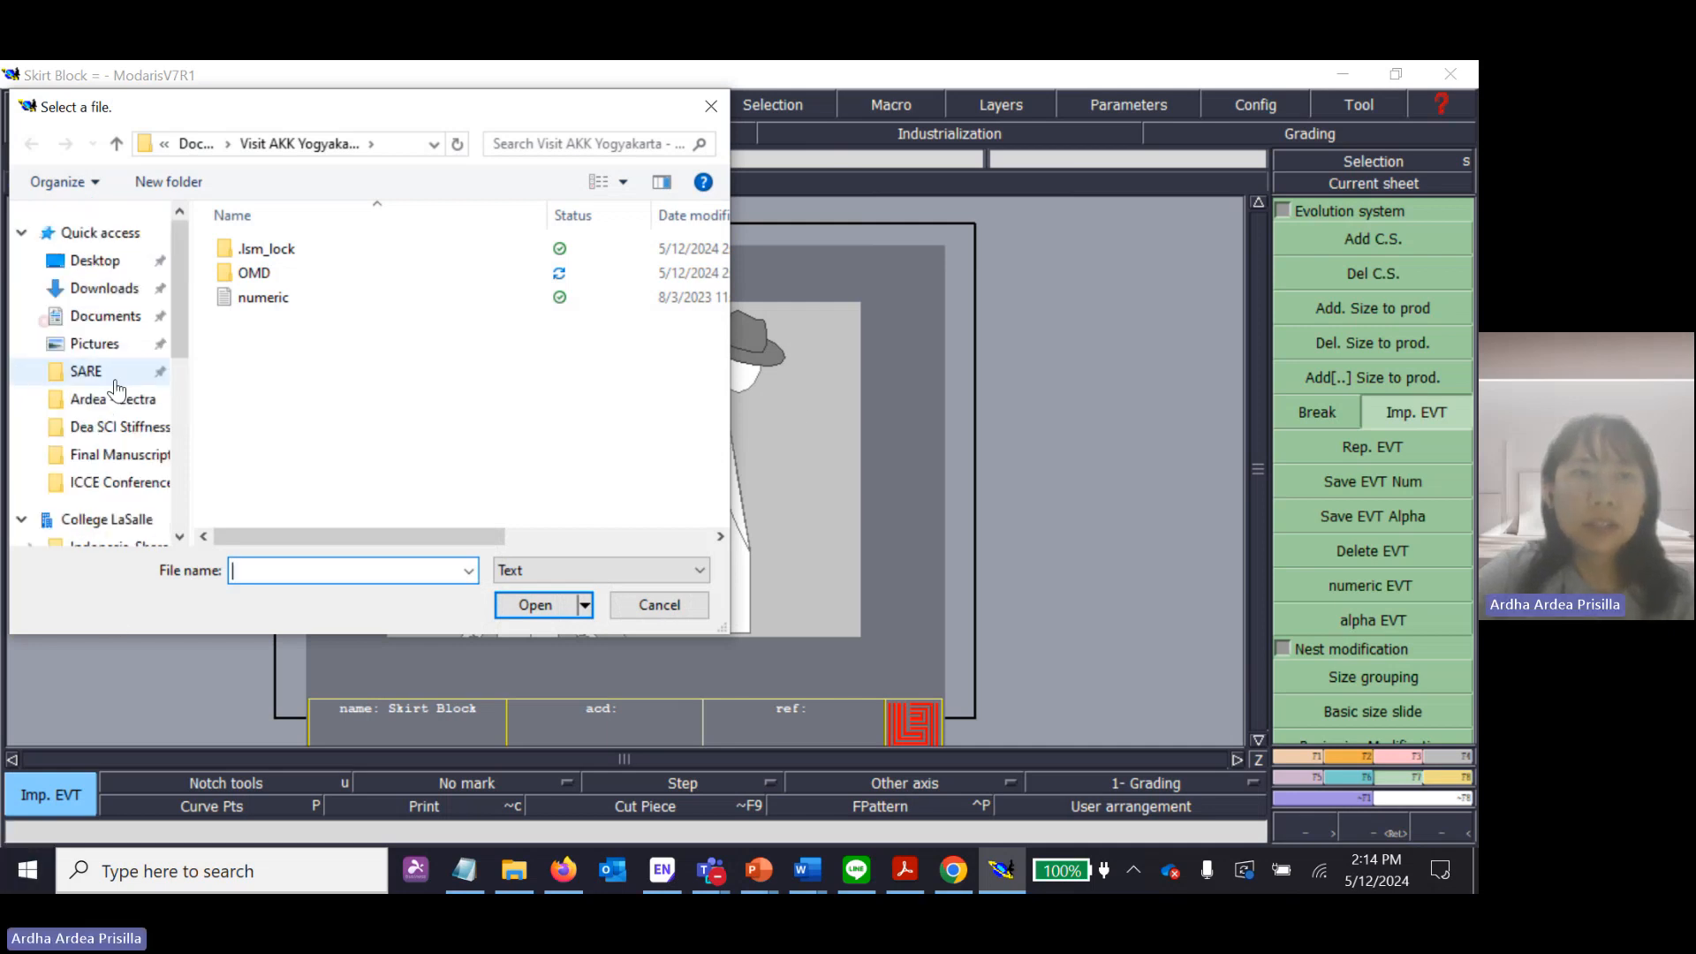
{"action": "left_click", "coordinate": [85, 291]}
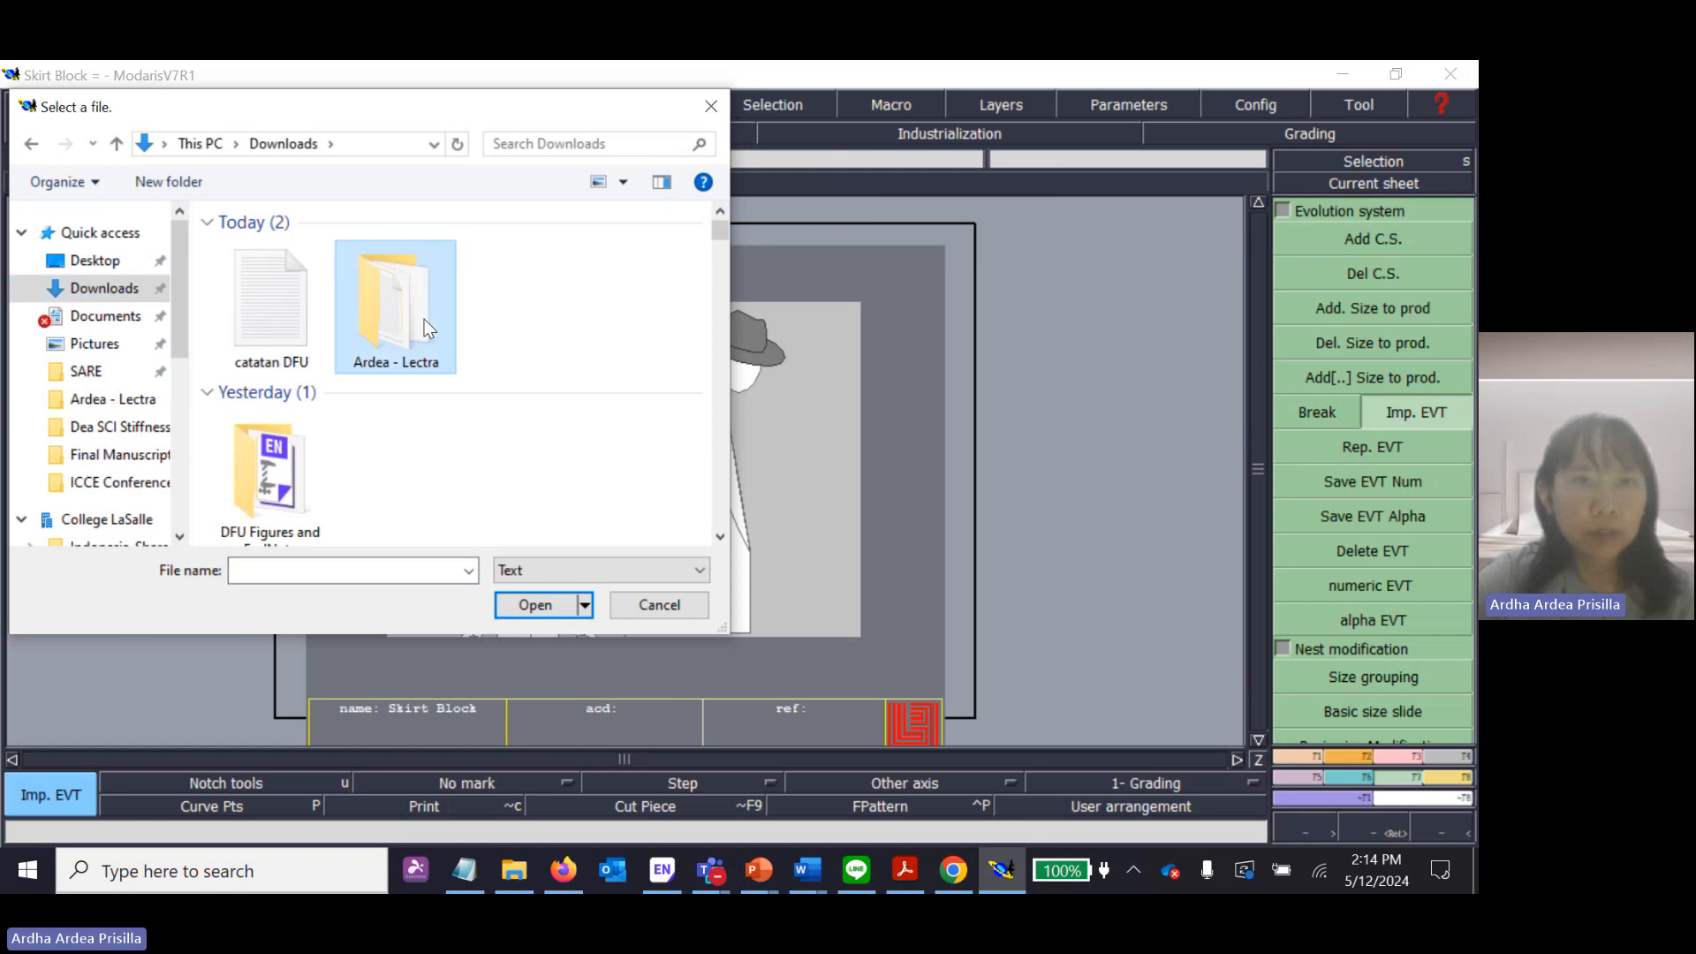
{"action": "double_click", "coordinate": [422, 318]}
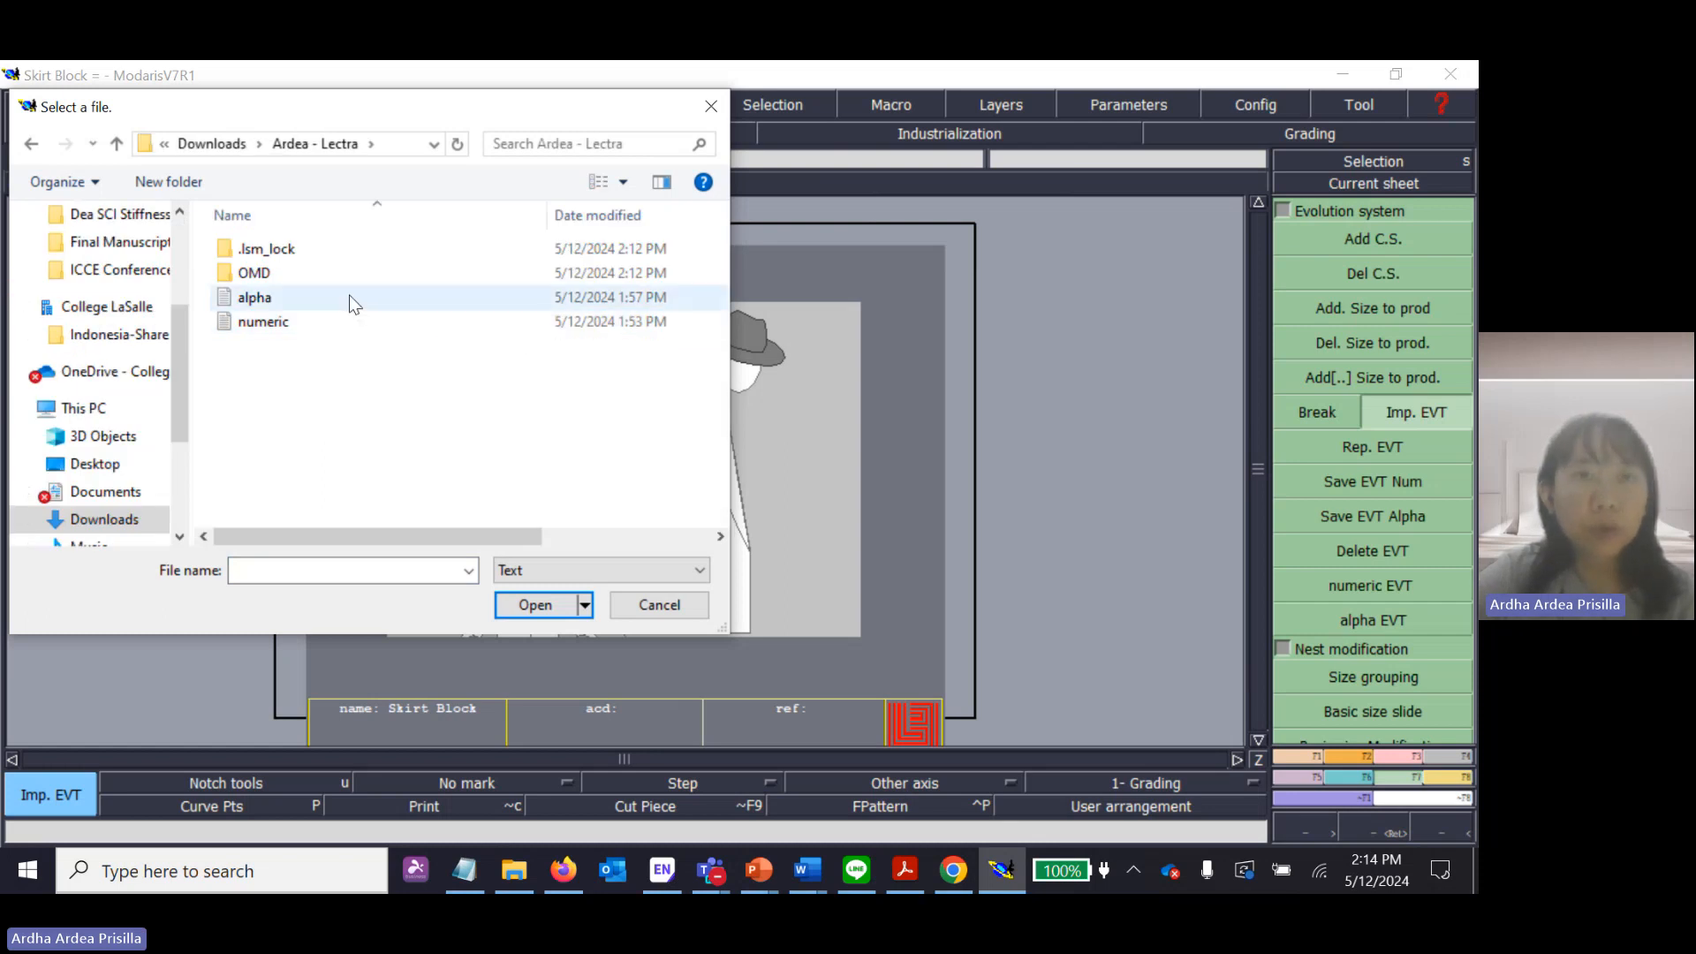
{"action": "left_click", "coordinate": [255, 305]}
{"action": "left_click", "coordinate": [257, 319]}
{"action": "left_click", "coordinate": [256, 305]}
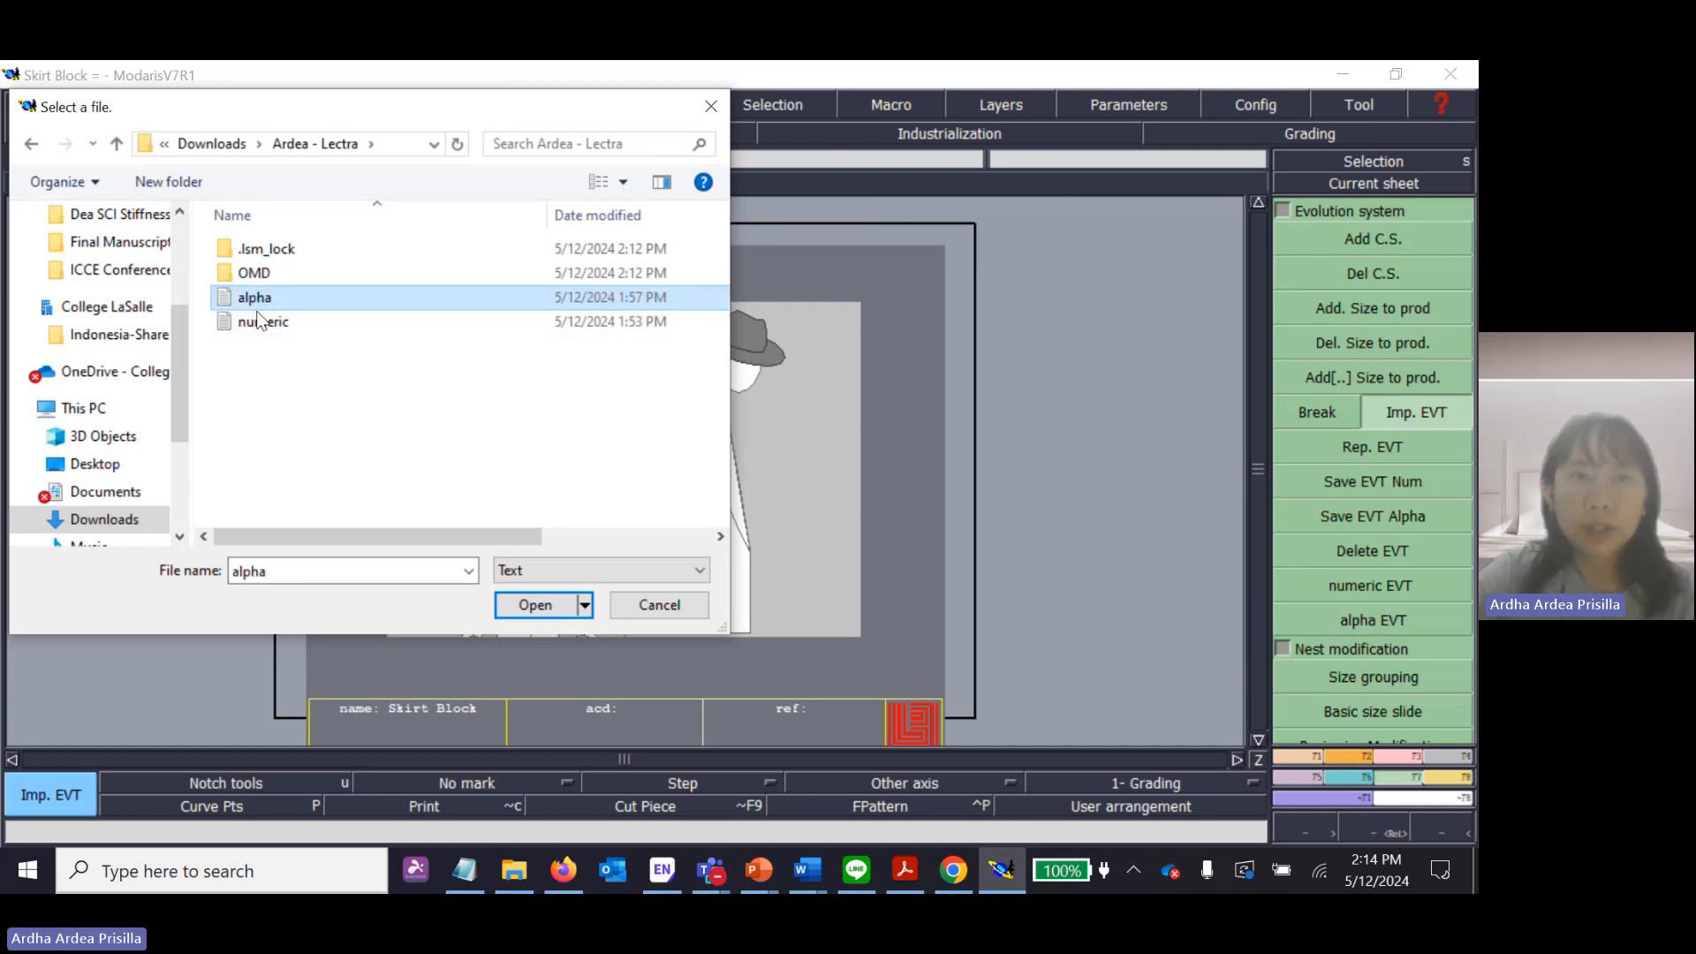
{"action": "left_click", "coordinate": [257, 319]}
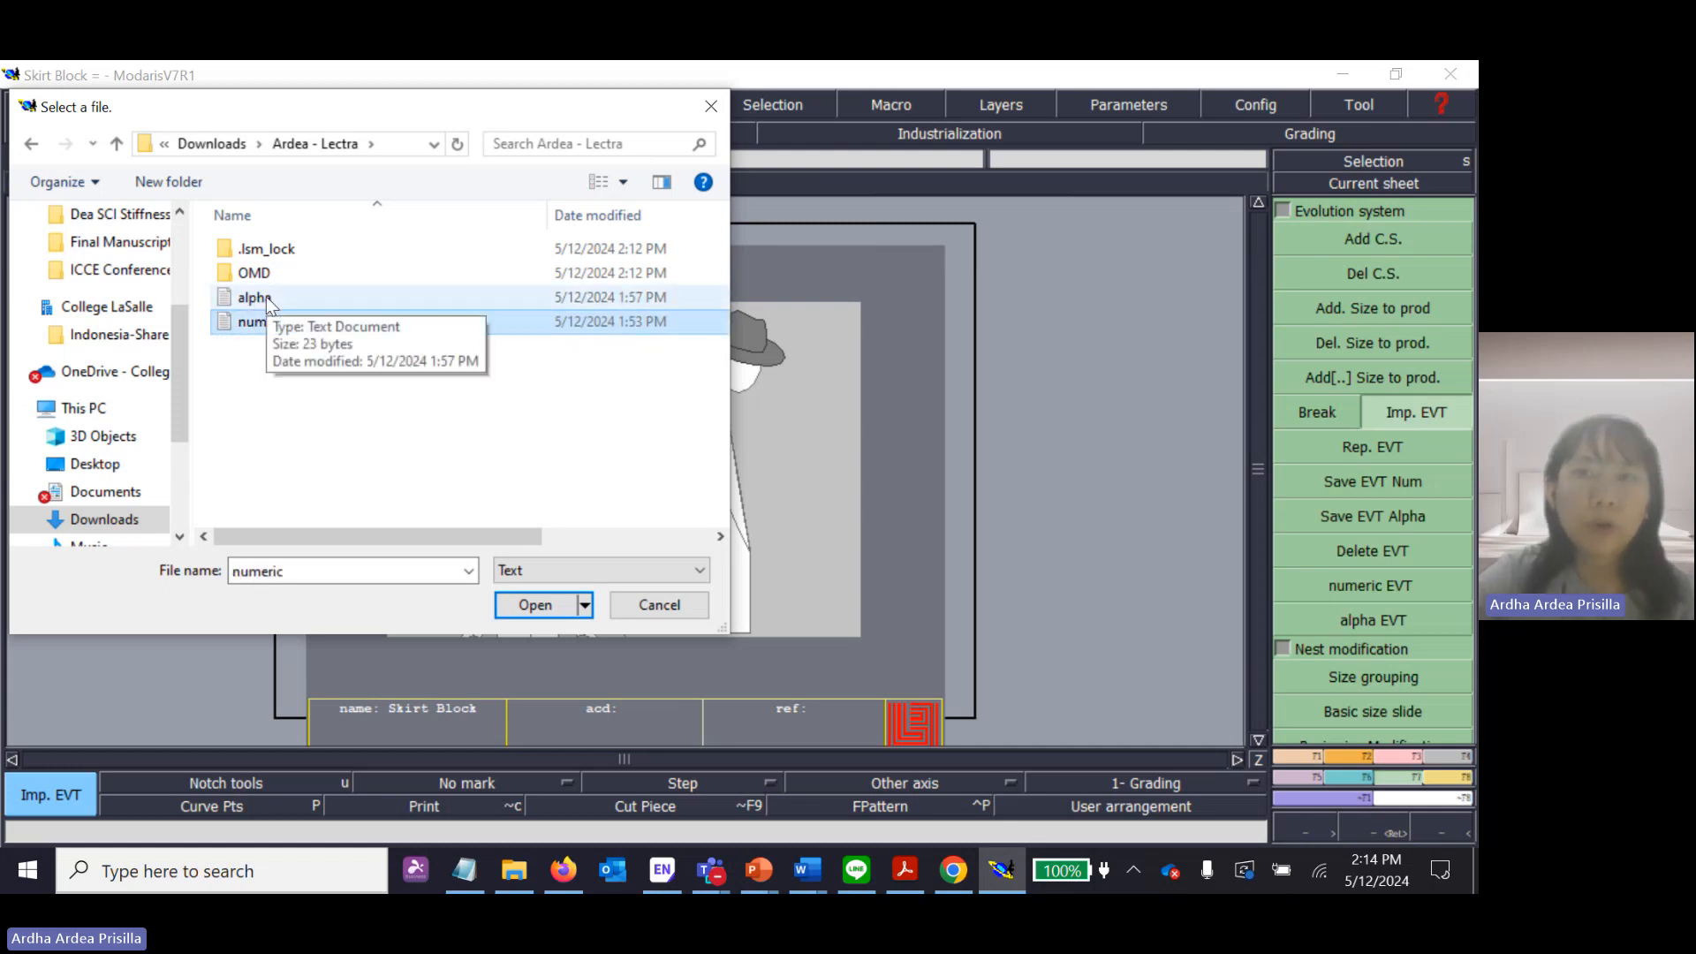
{"action": "left_click", "coordinate": [292, 416]}
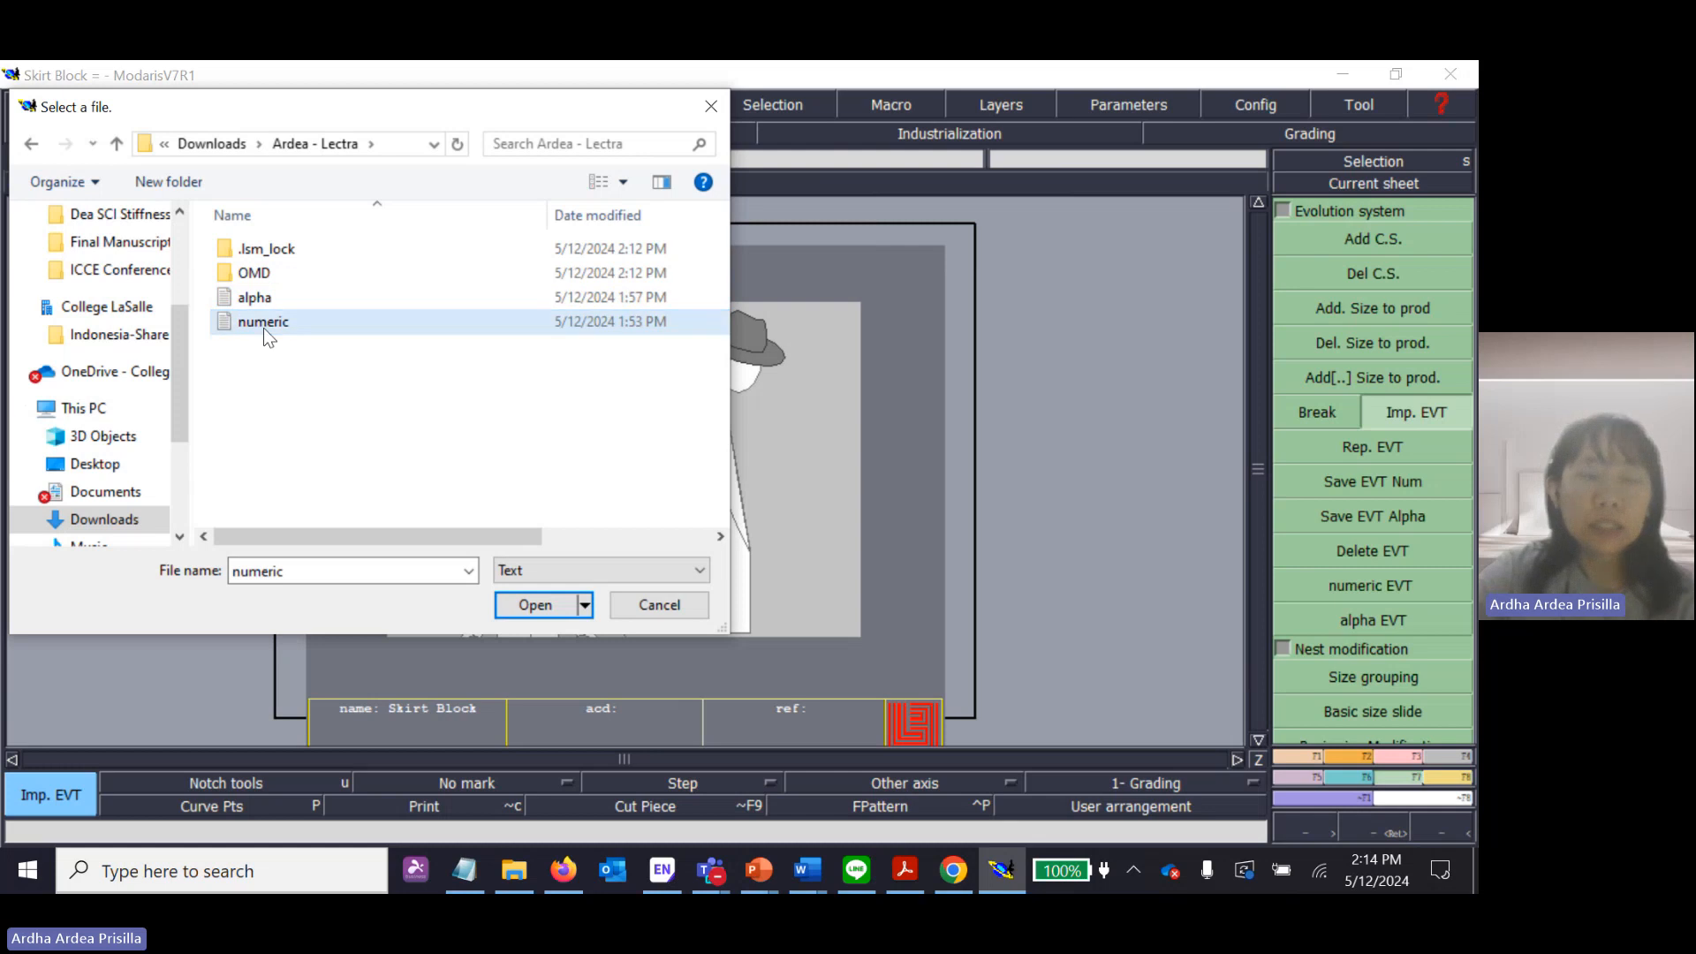
{"action": "left_click", "coordinate": [263, 300]}
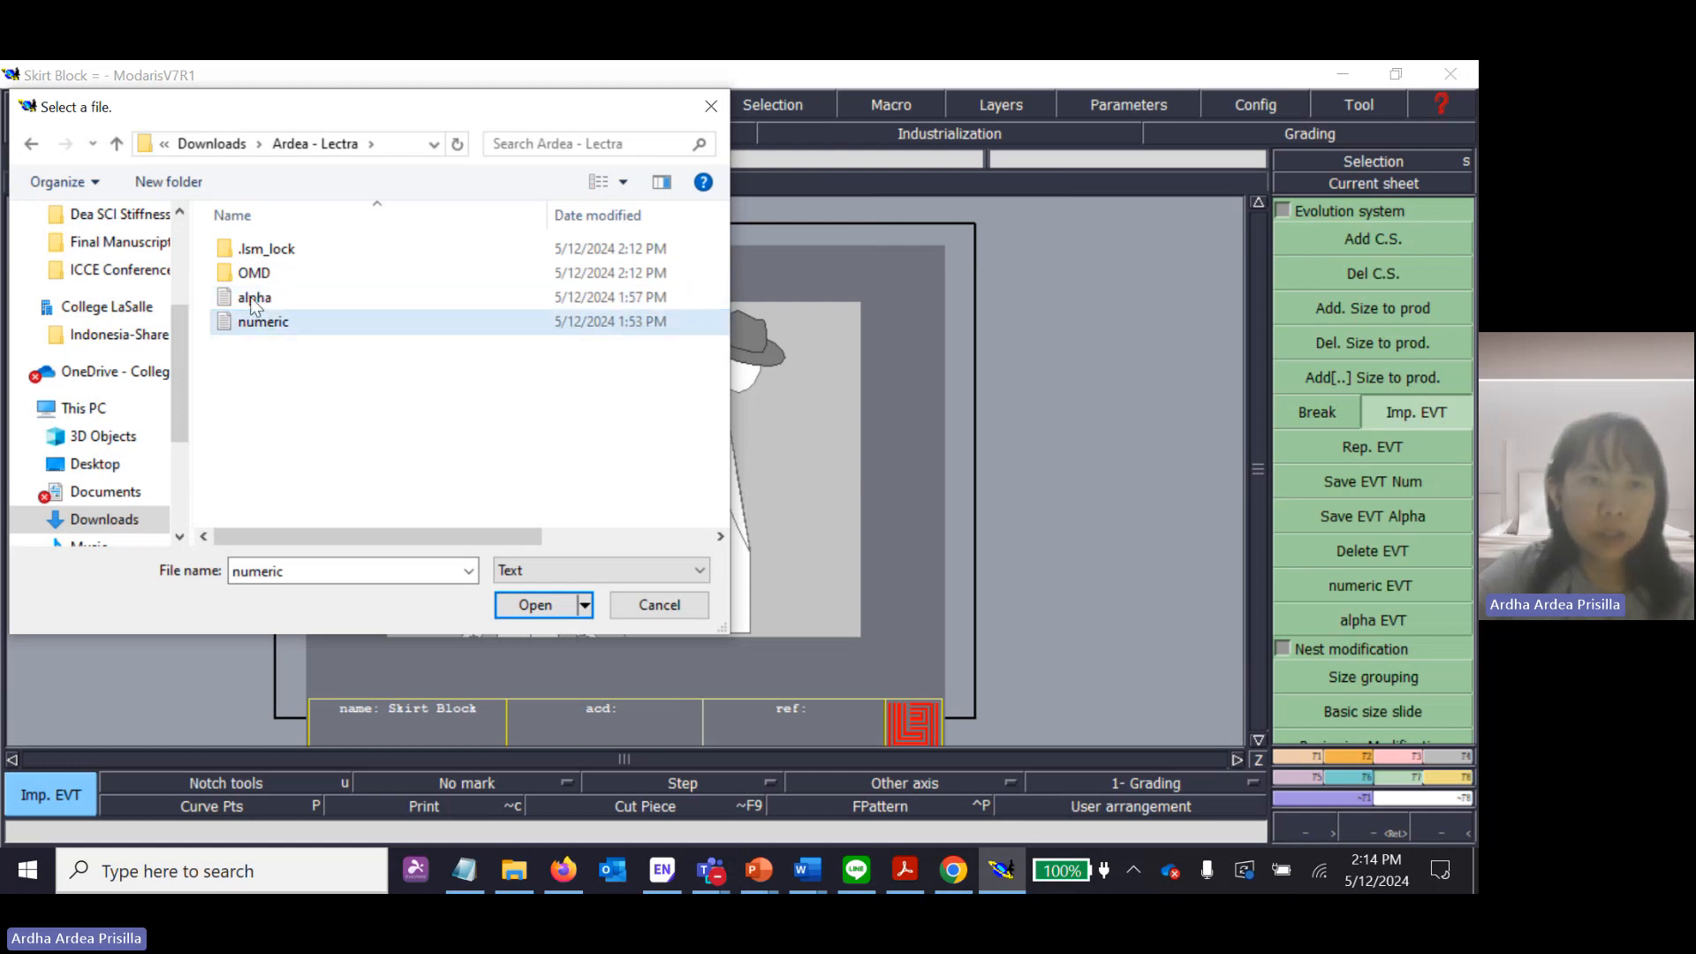
{"action": "left_click", "coordinate": [265, 322]}
{"action": "left_click", "coordinate": [323, 406]}
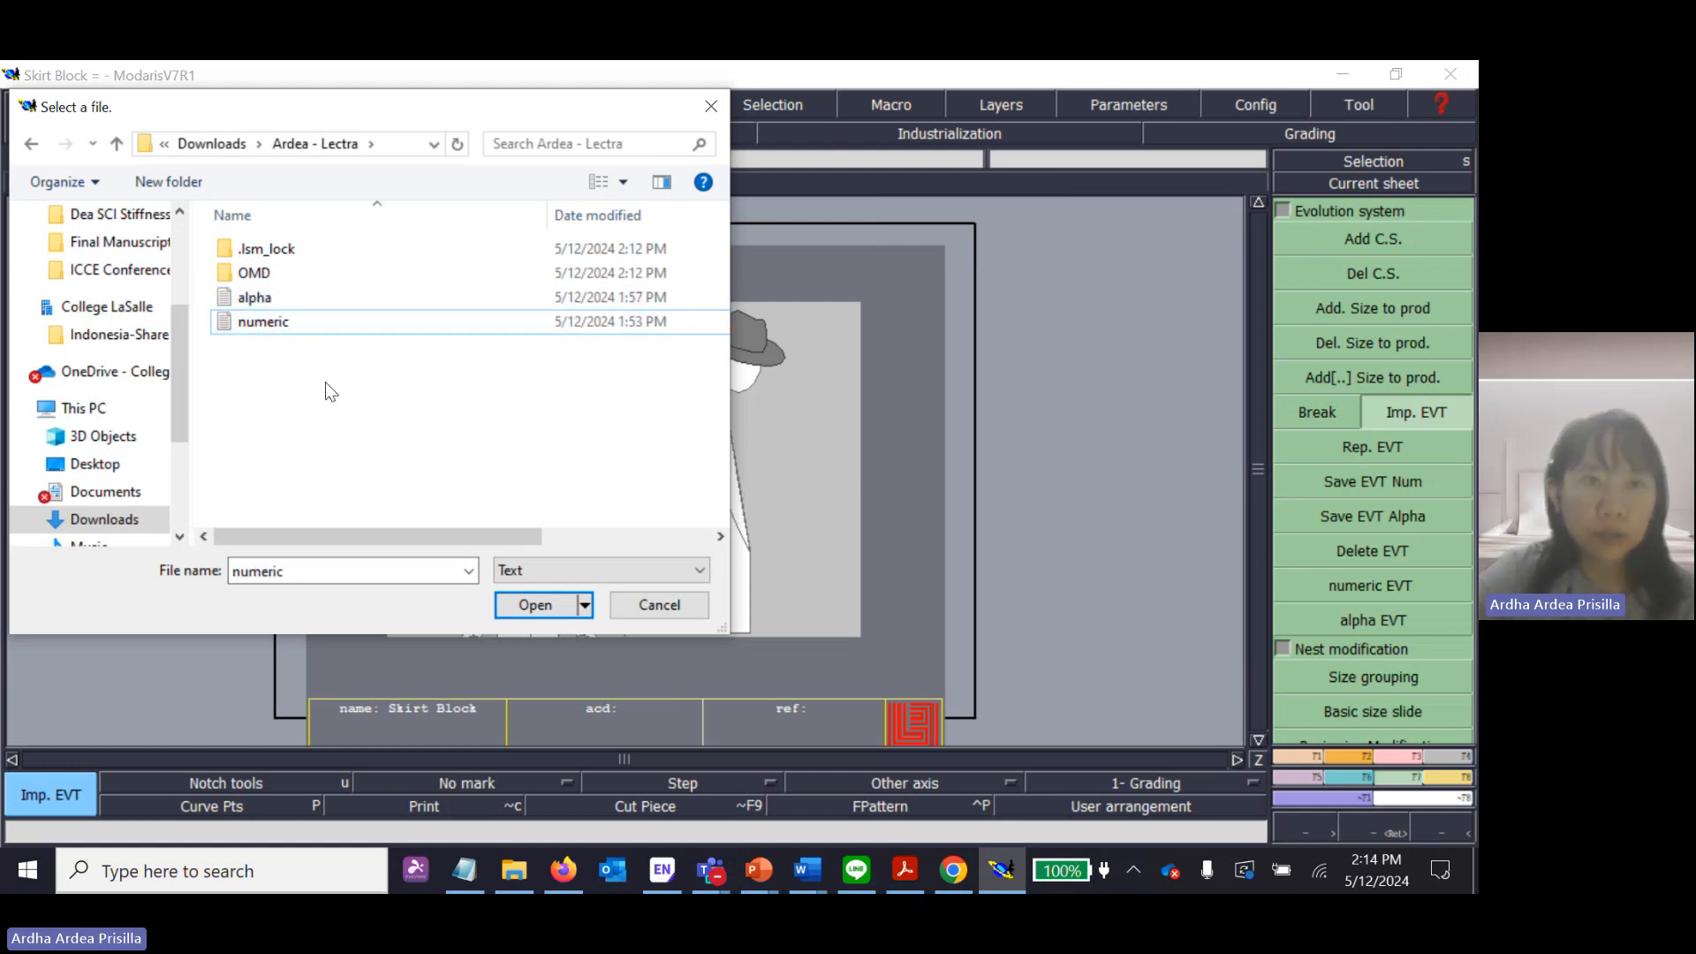
Set the file type filter to All and import the numeric size file into the model.
{"action": "left_click", "coordinate": [565, 575]}
{"action": "left_click", "coordinate": [559, 594]}
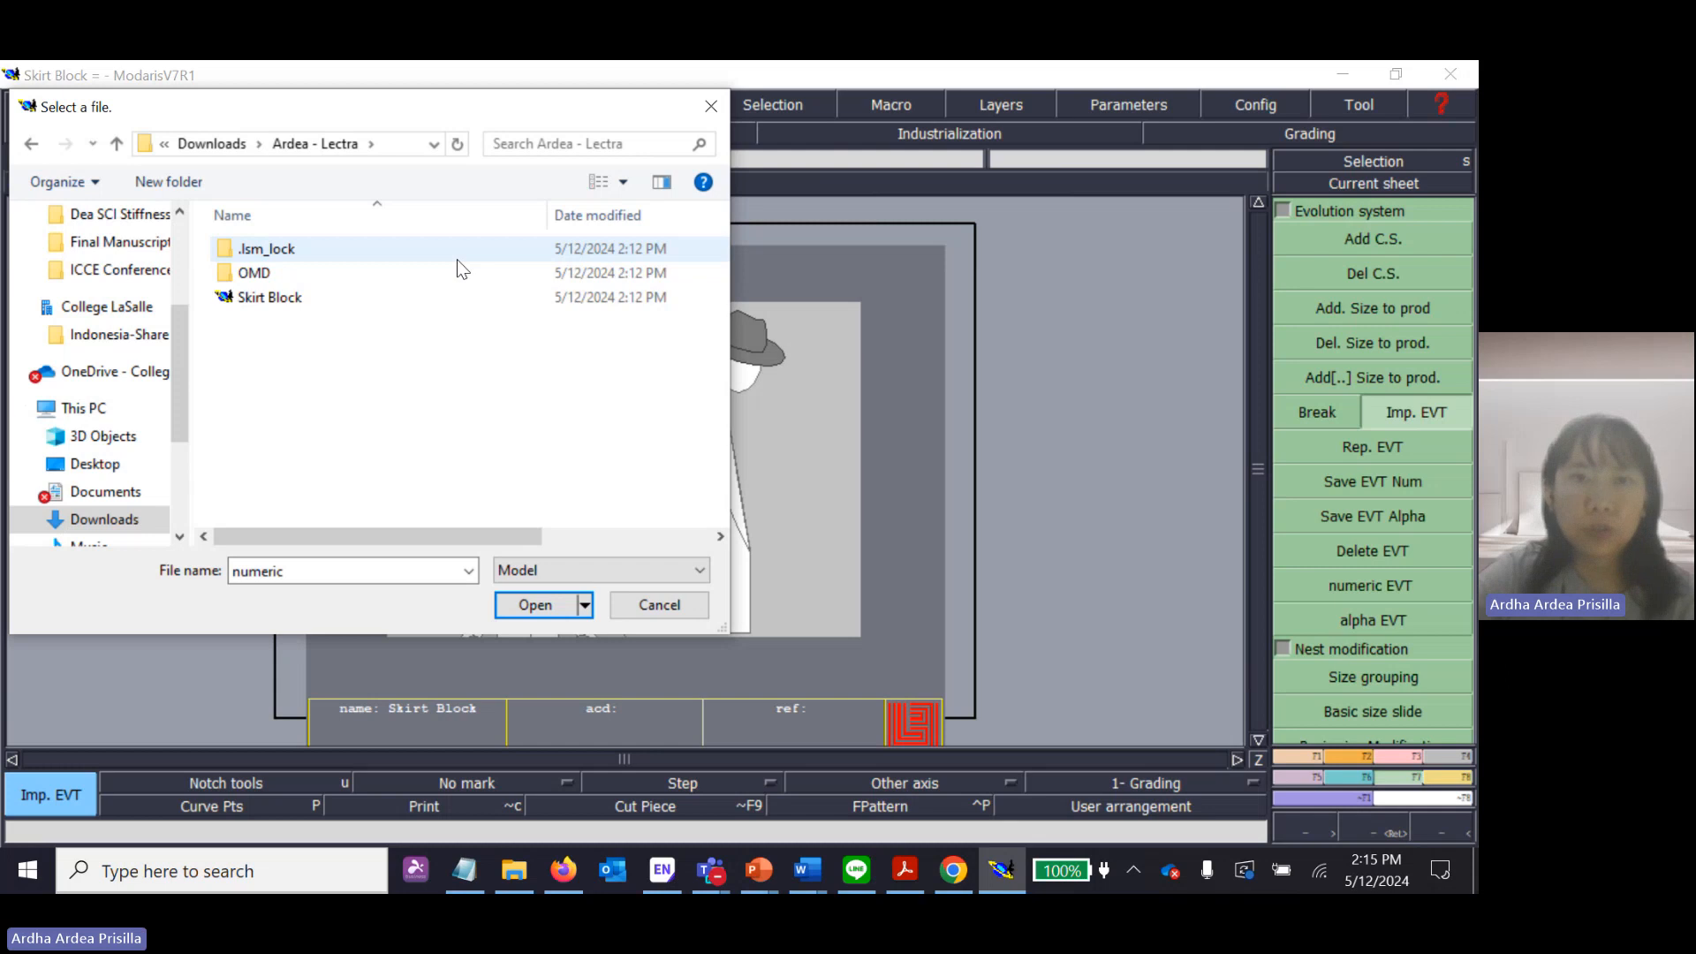
{"action": "left_click", "coordinate": [654, 572]}
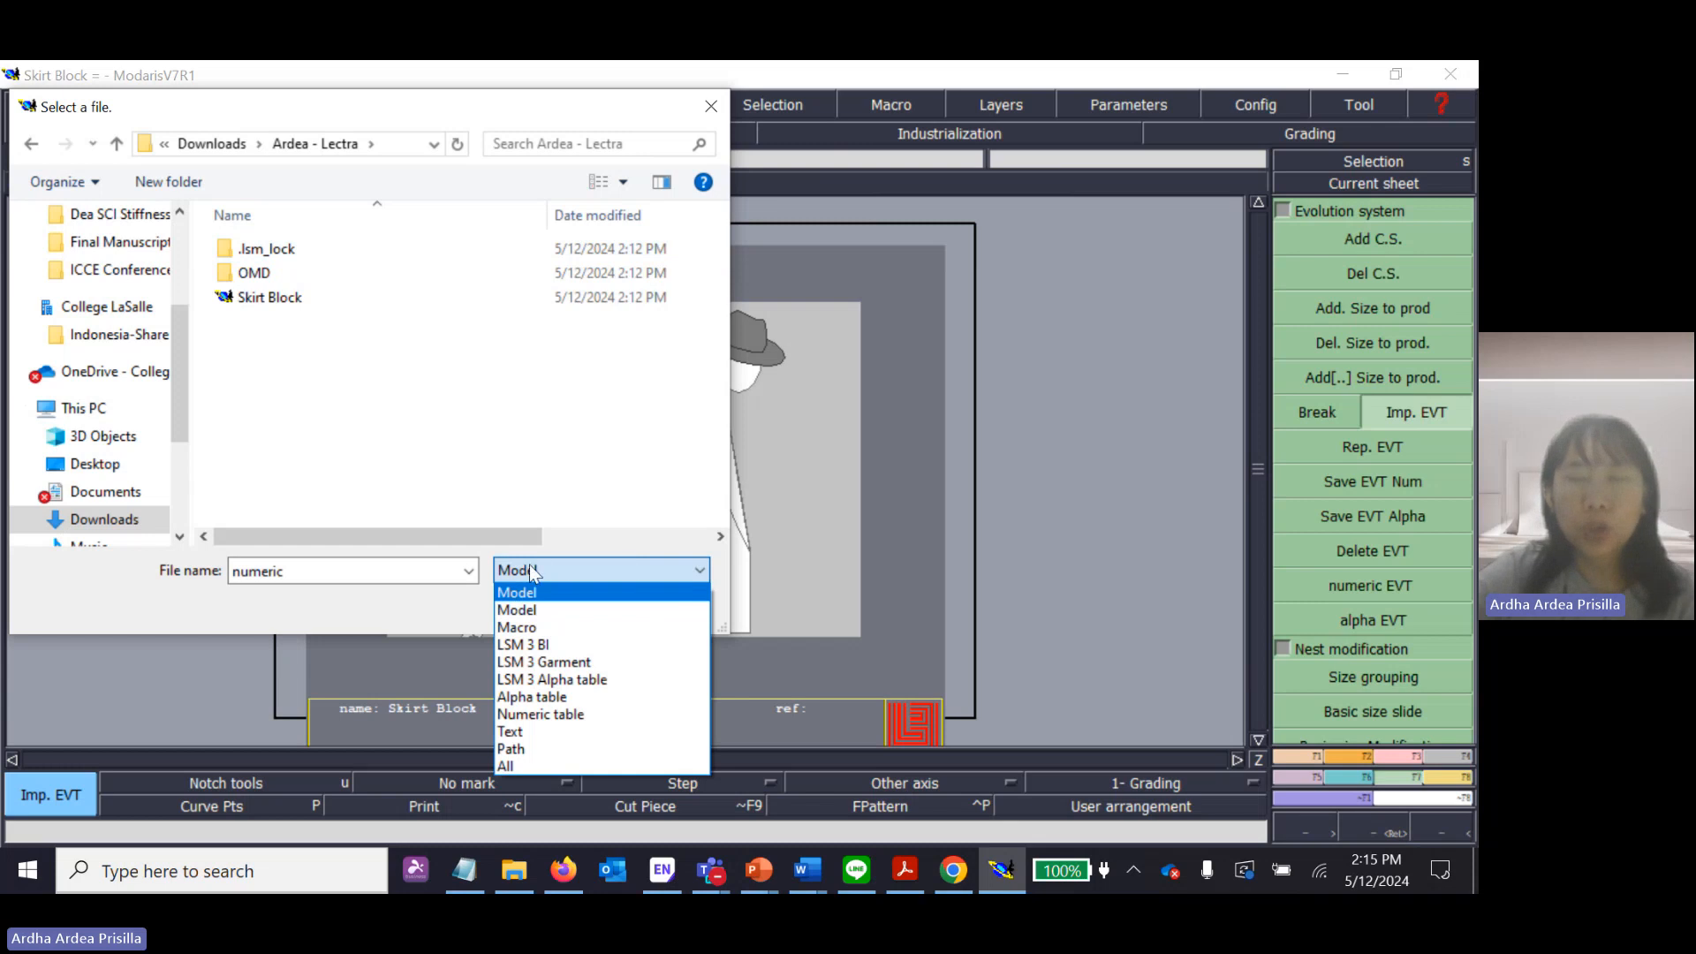
{"action": "left_click", "coordinate": [532, 765]}
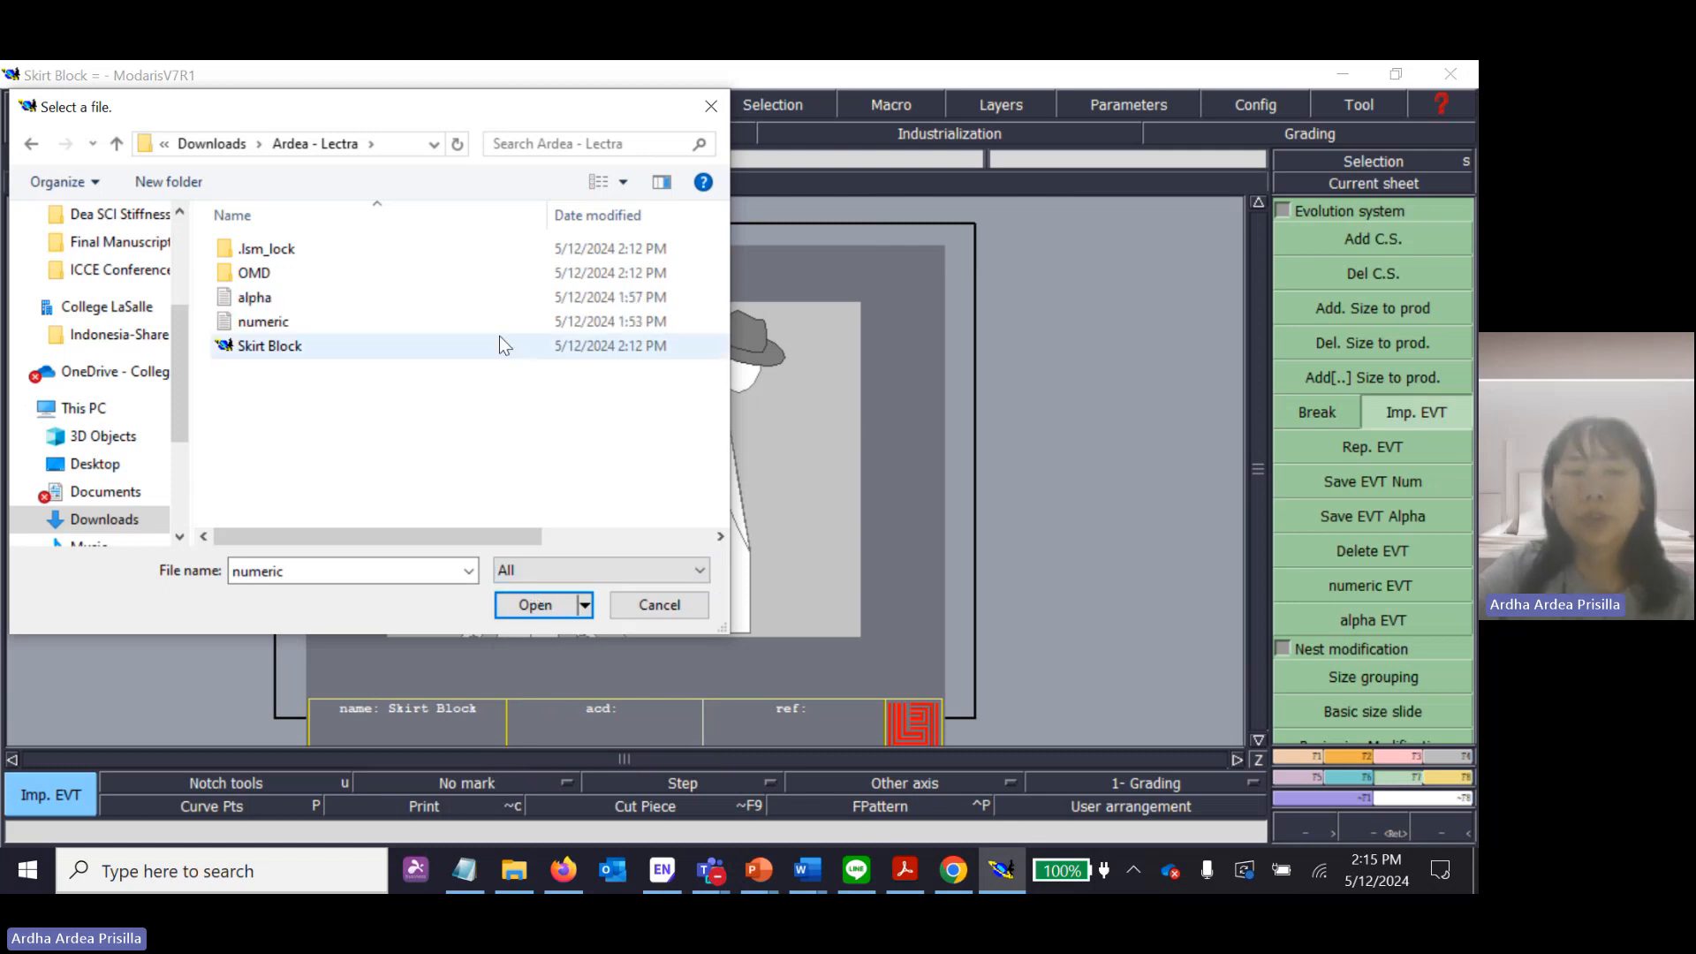
{"action": "left_click", "coordinate": [267, 328]}
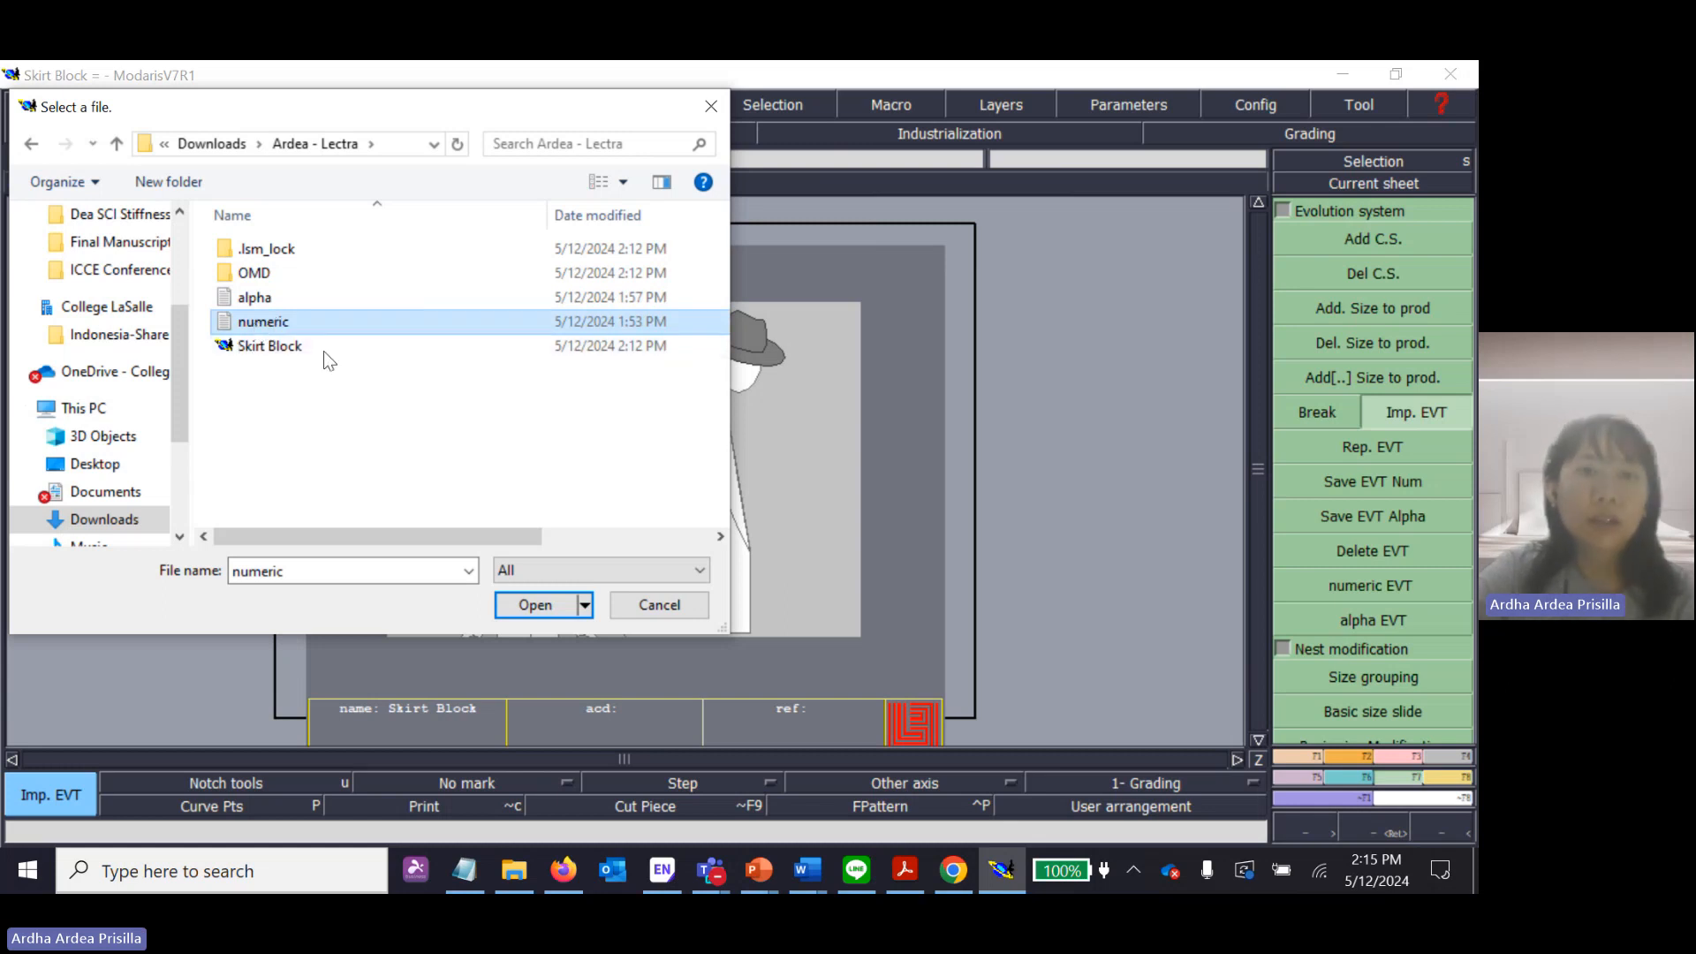
{"action": "left_click", "coordinate": [530, 604]}
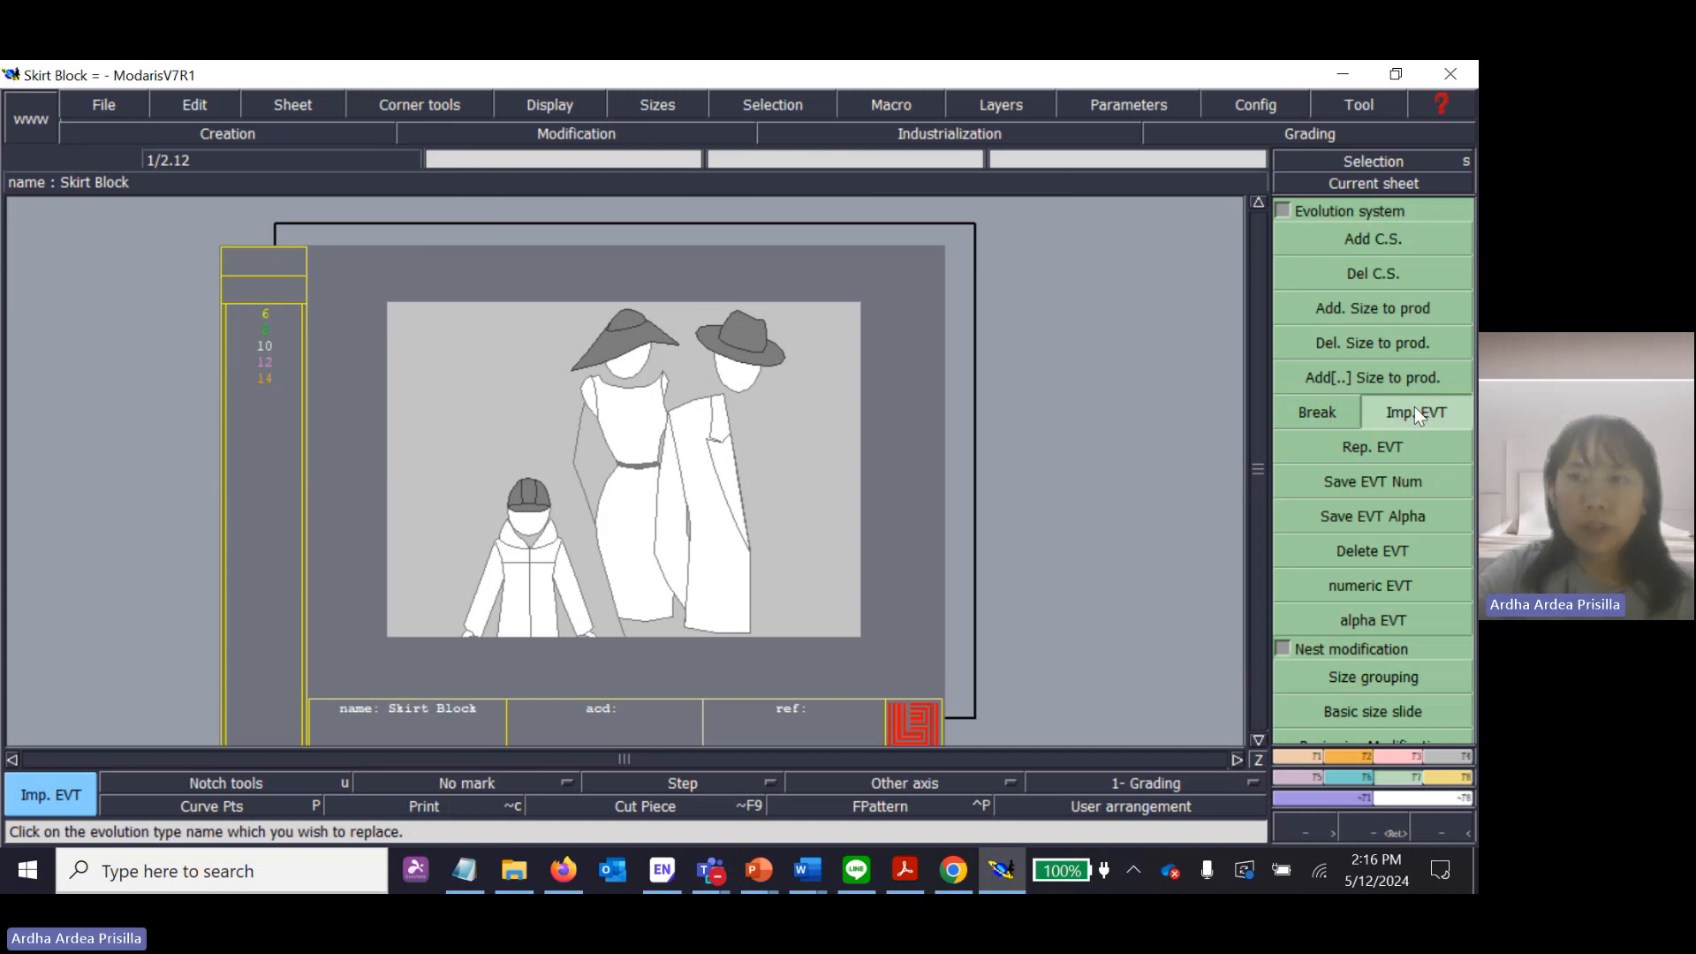
Replace the model's size range by importing the alpha size file onto the sheet.
{"action": "left_click", "coordinate": [557, 424]}
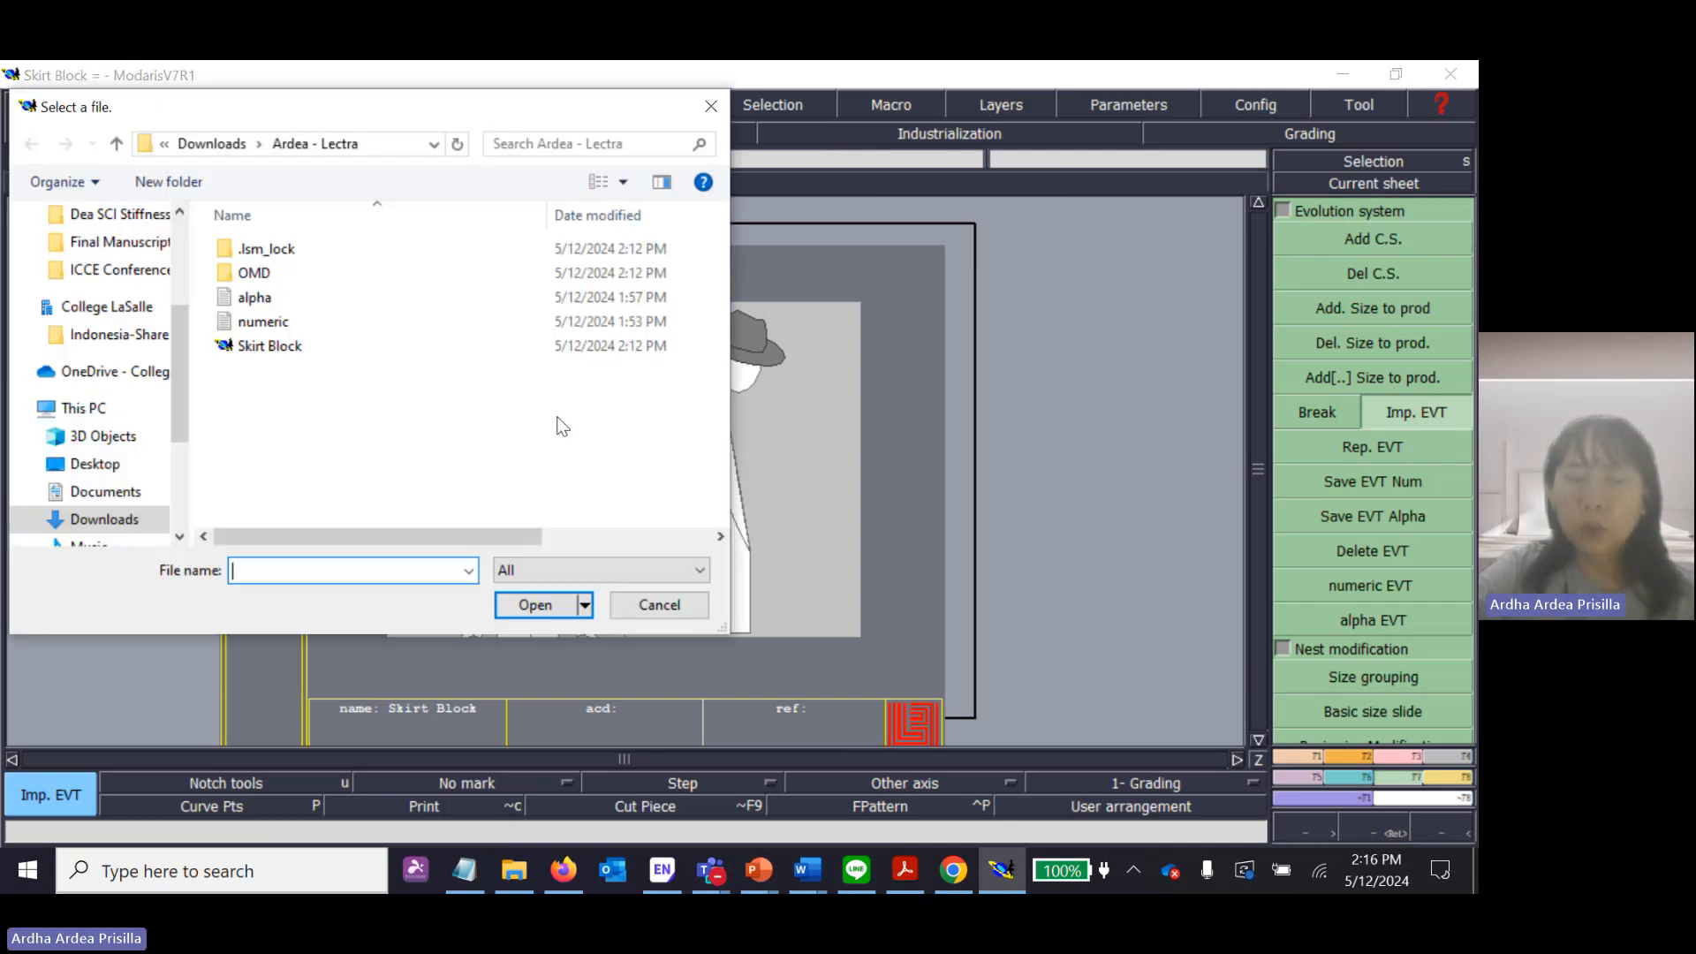
{"action": "left_click", "coordinate": [244, 305]}
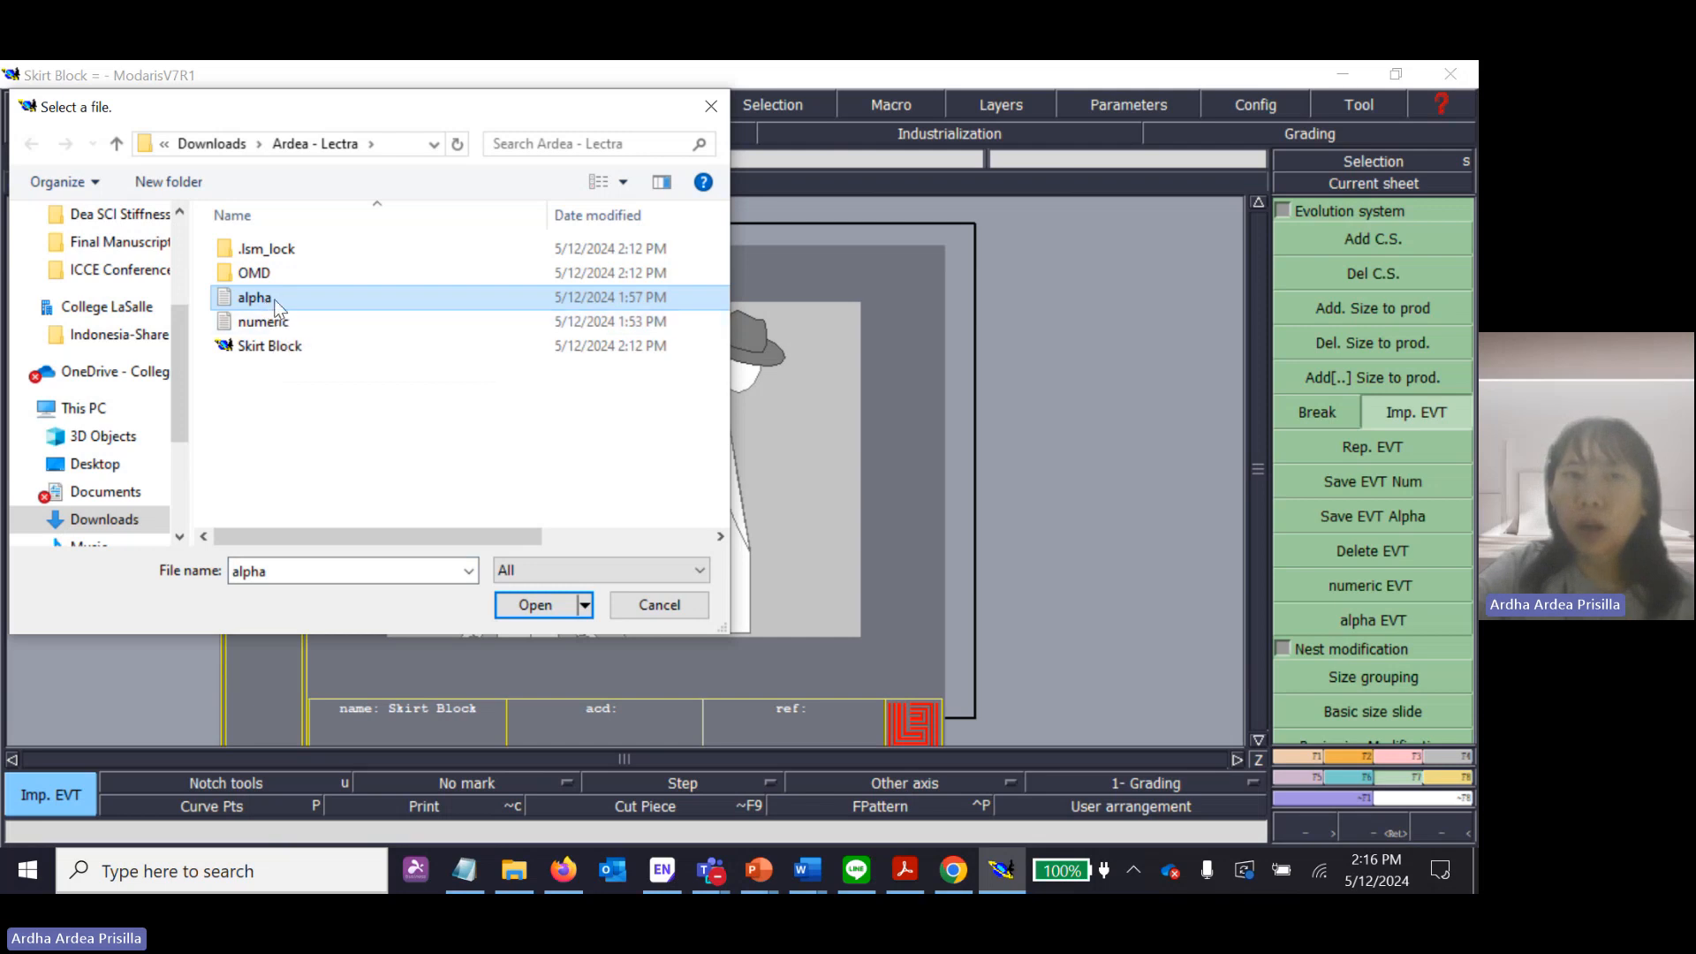
{"action": "left_click", "coordinate": [536, 607]}
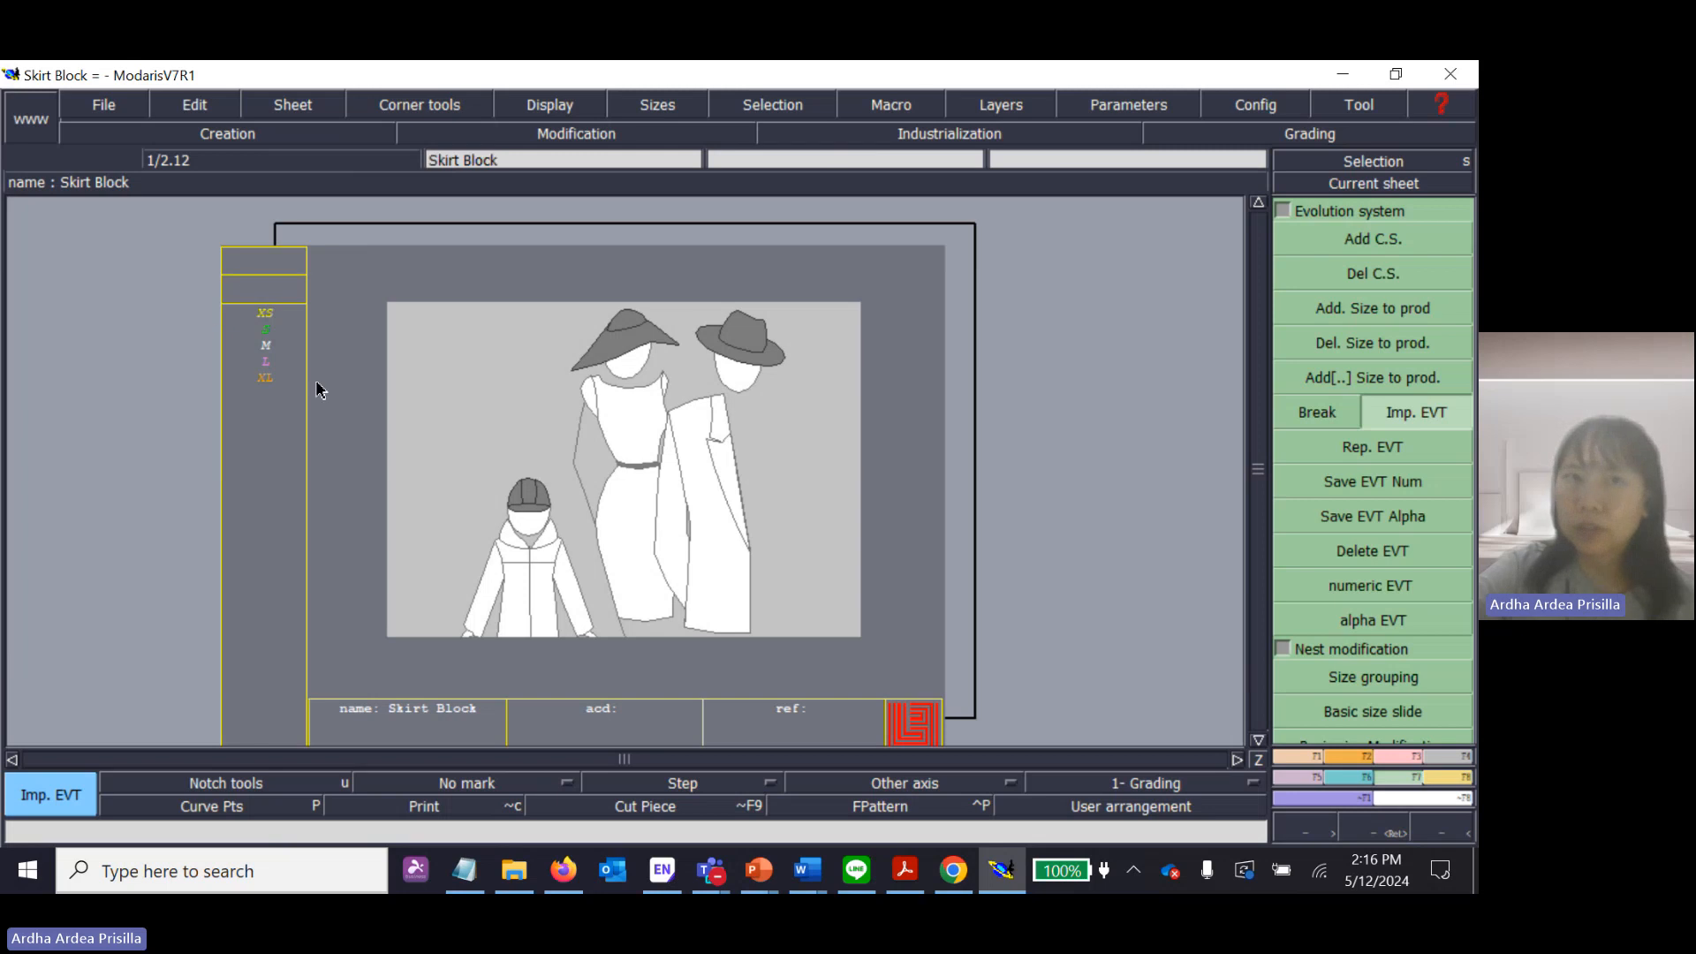
Import the numeric size file again in place of the alpha sizes, and return to the Selection tool.
{"action": "left_click", "coordinate": [843, 356]}
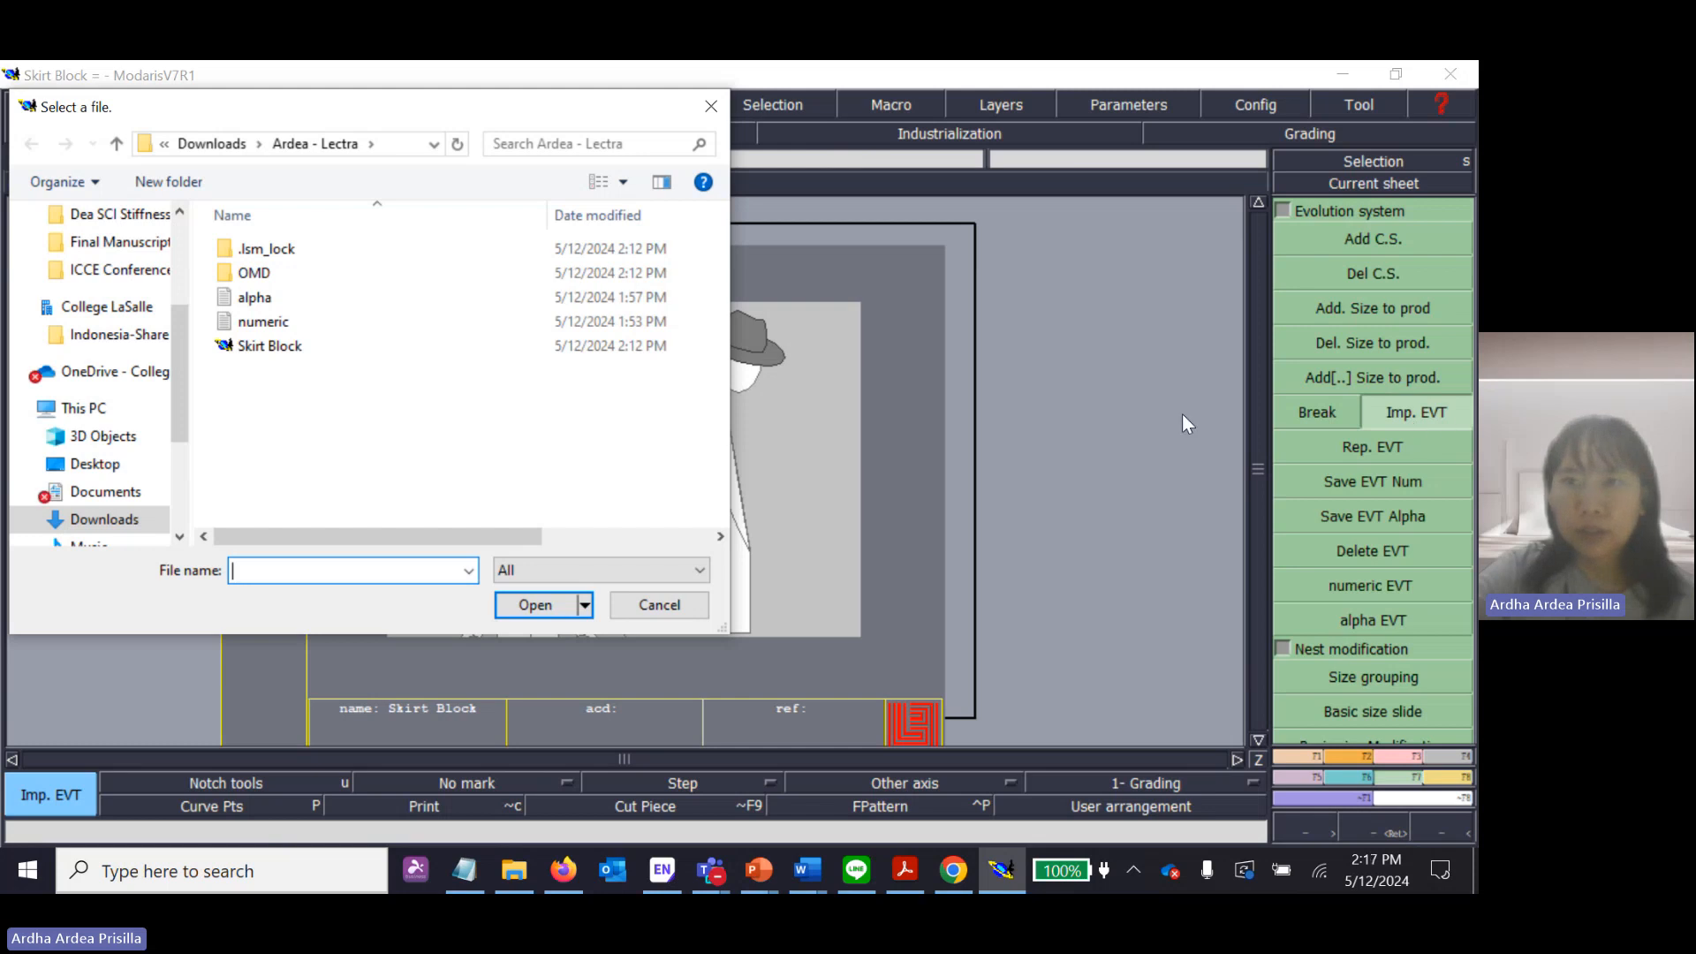
{"action": "left_click", "coordinate": [277, 325]}
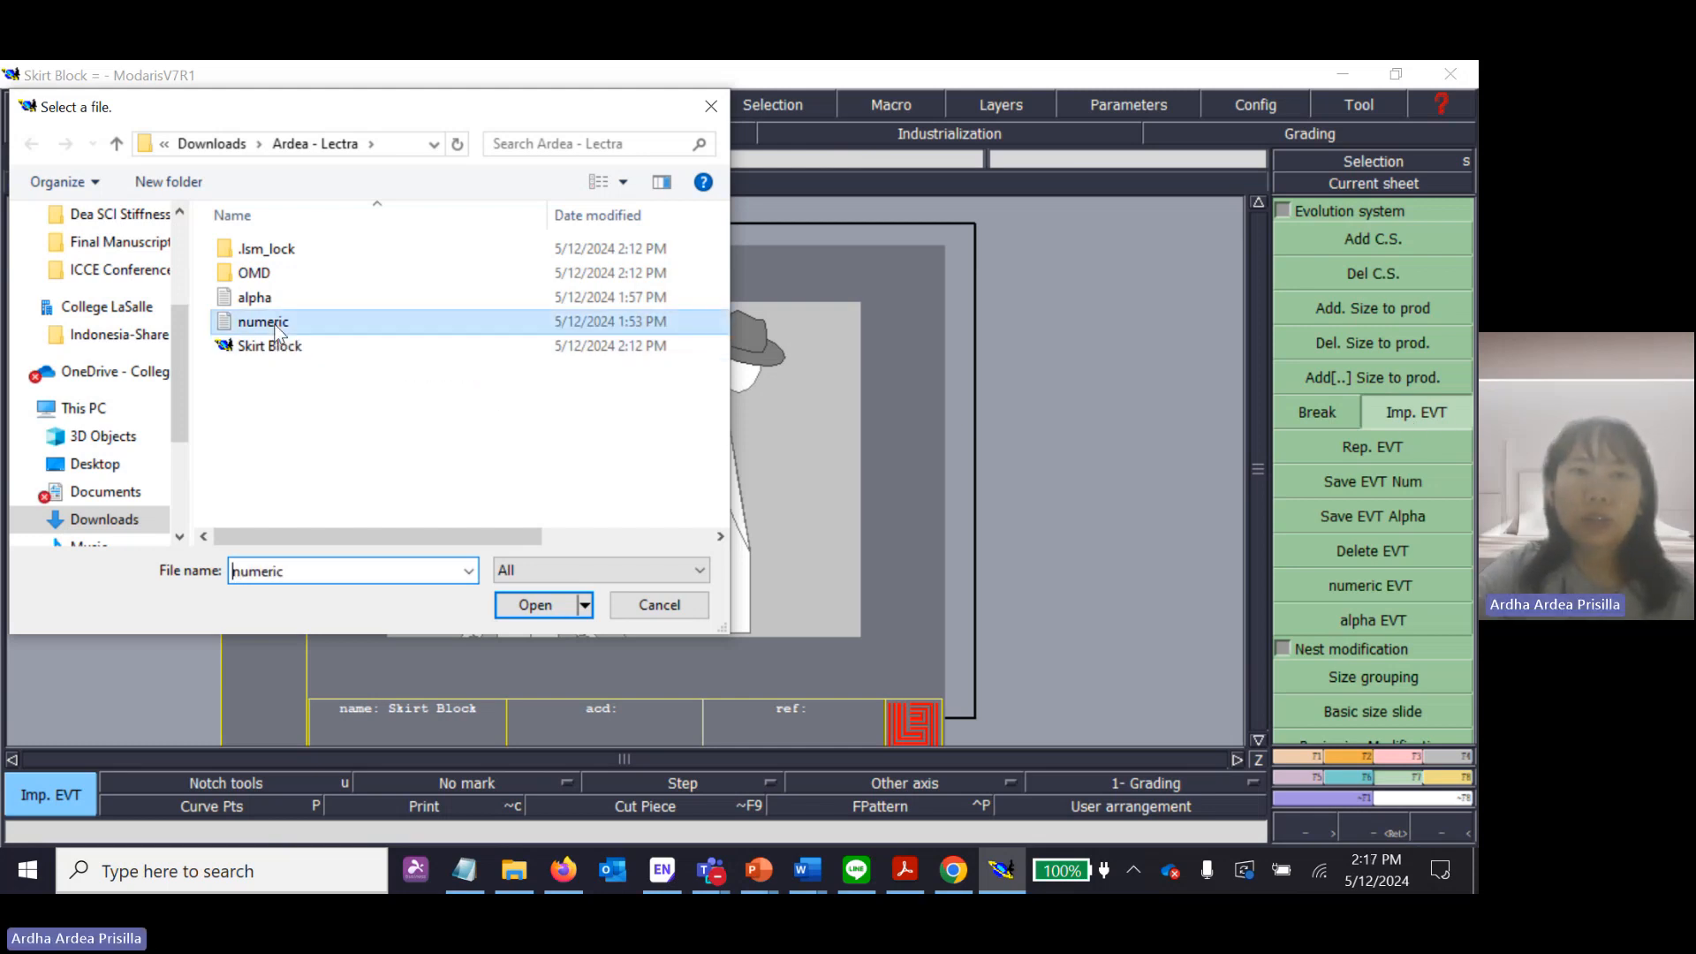
{"action": "left_click", "coordinate": [537, 606]}
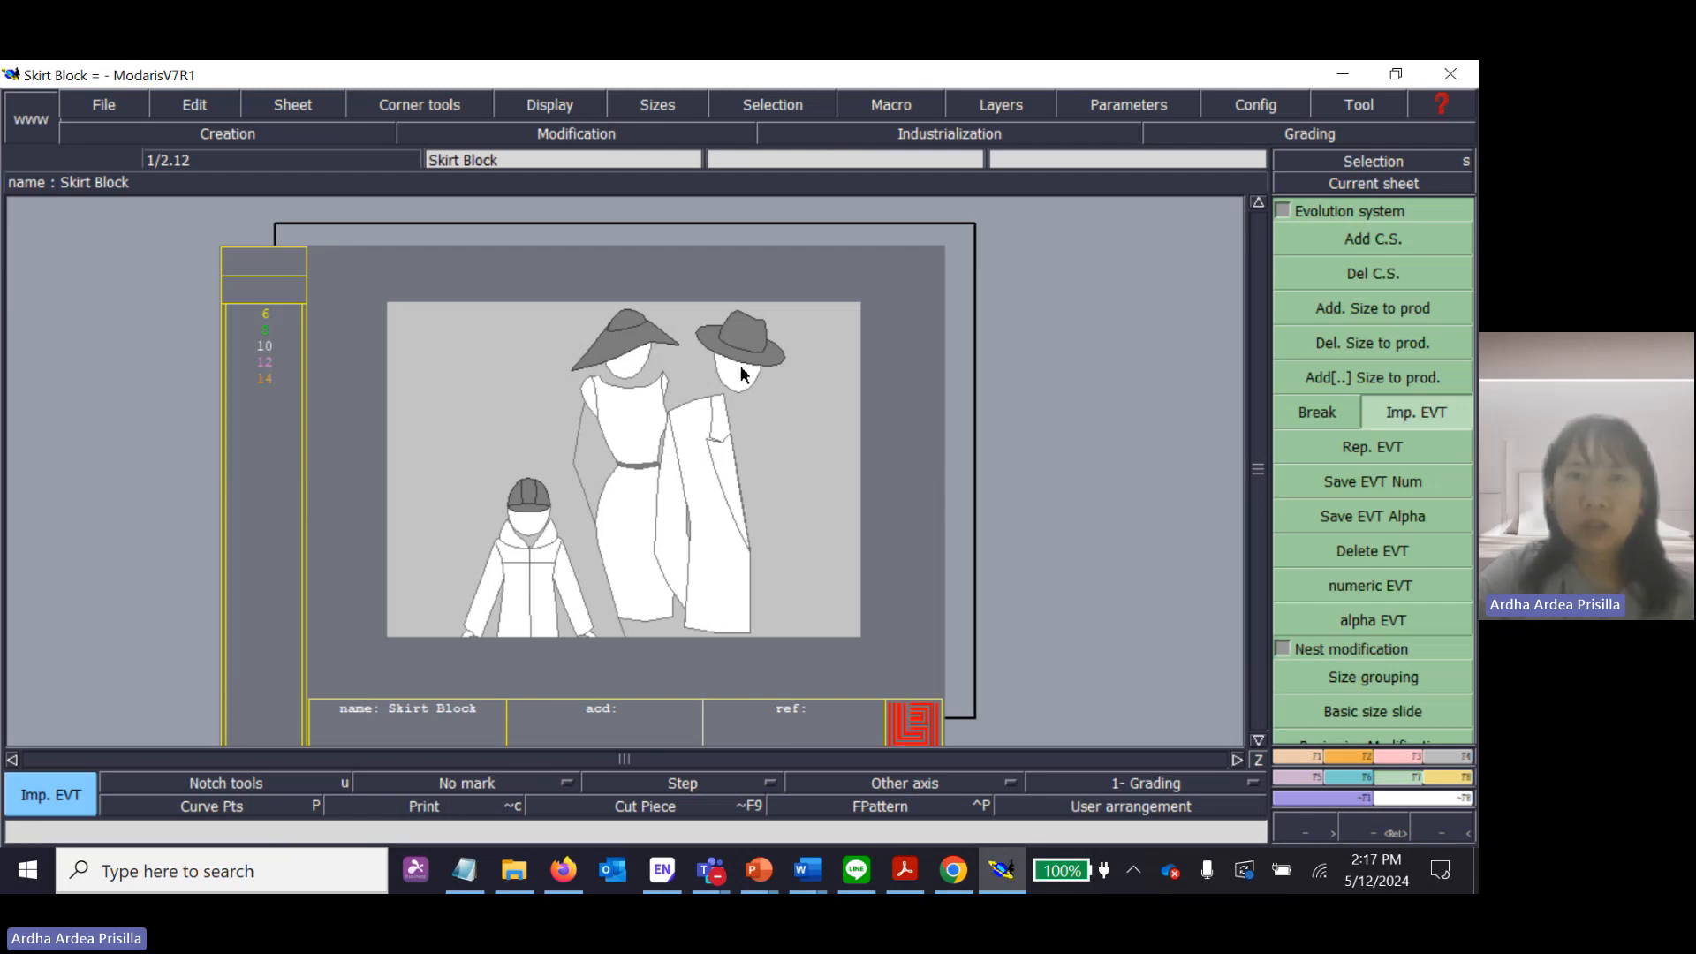
{"action": "left_click", "coordinate": [1439, 413]}
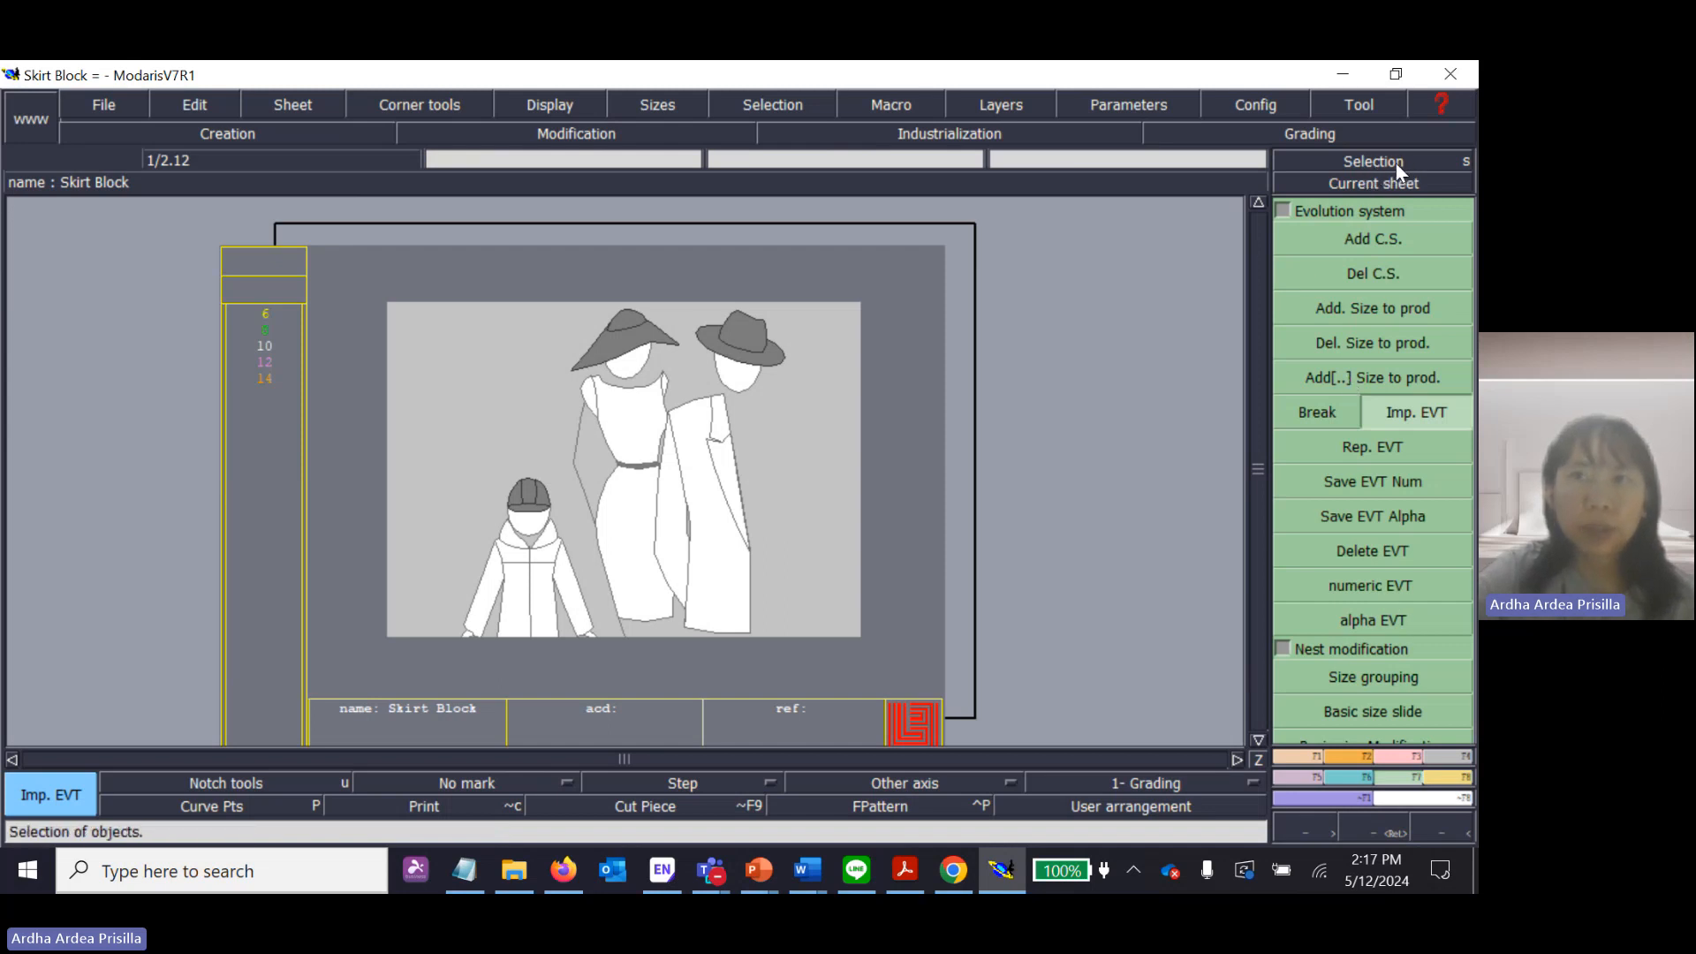
{"action": "left_click", "coordinate": [1458, 164]}
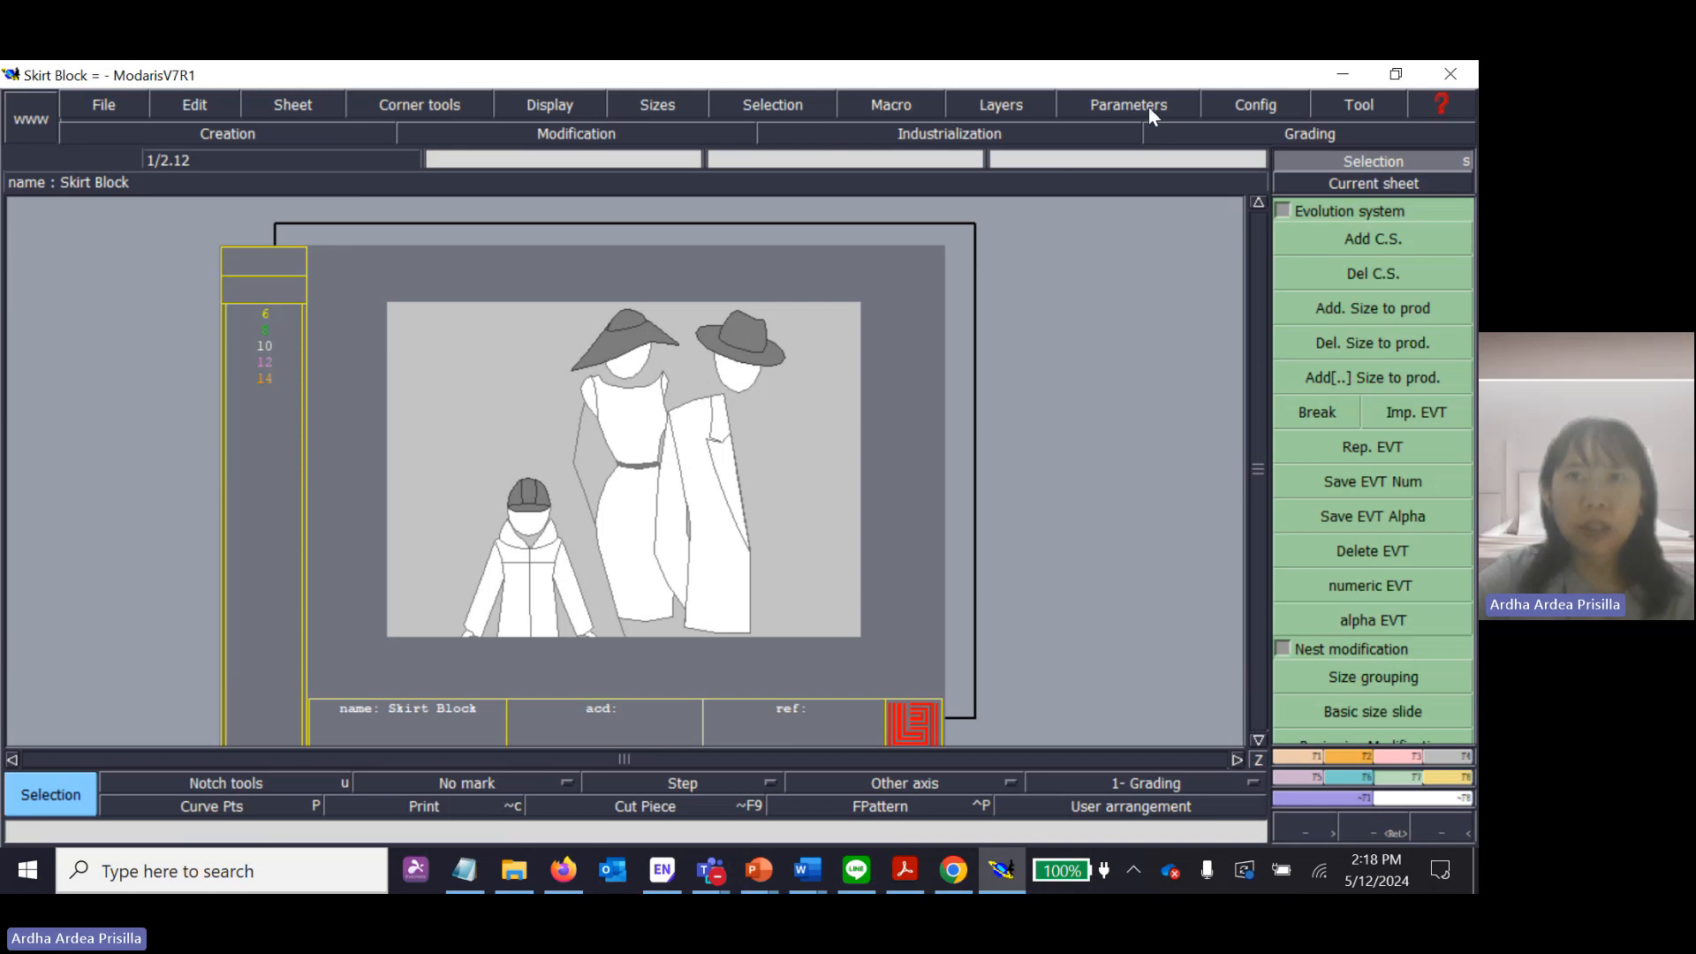
Set the length unit parameter to cm.
{"action": "left_click", "coordinate": [1148, 108]}
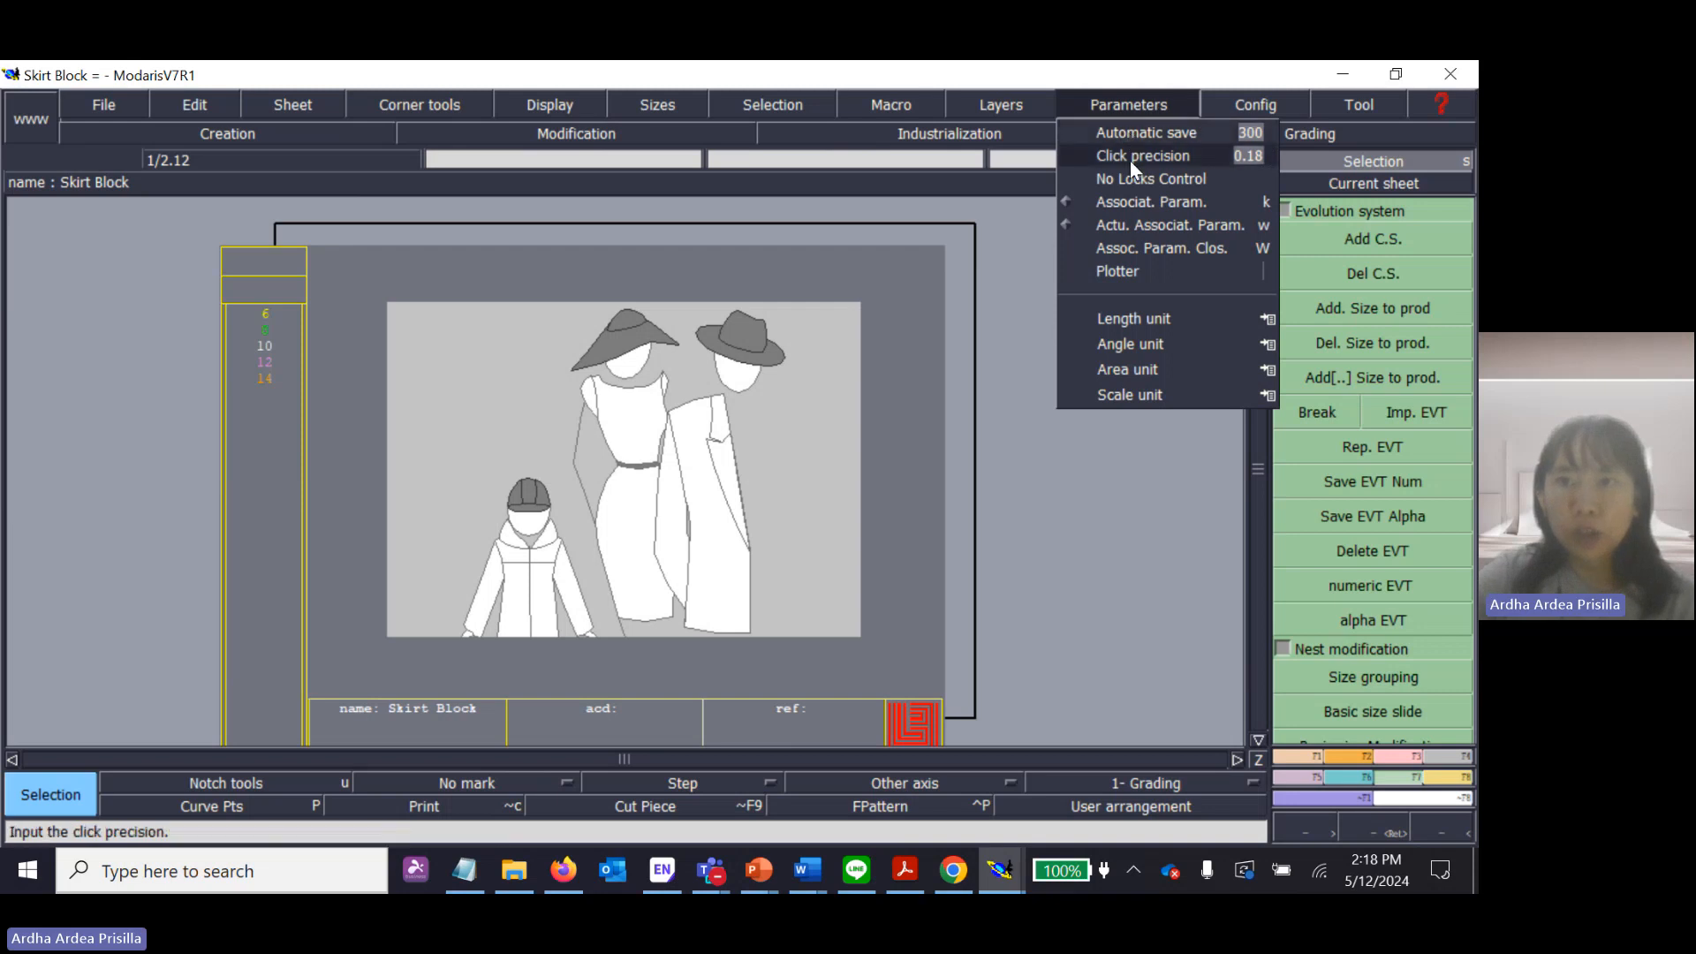
{"action": "left_click", "coordinate": [1164, 312]}
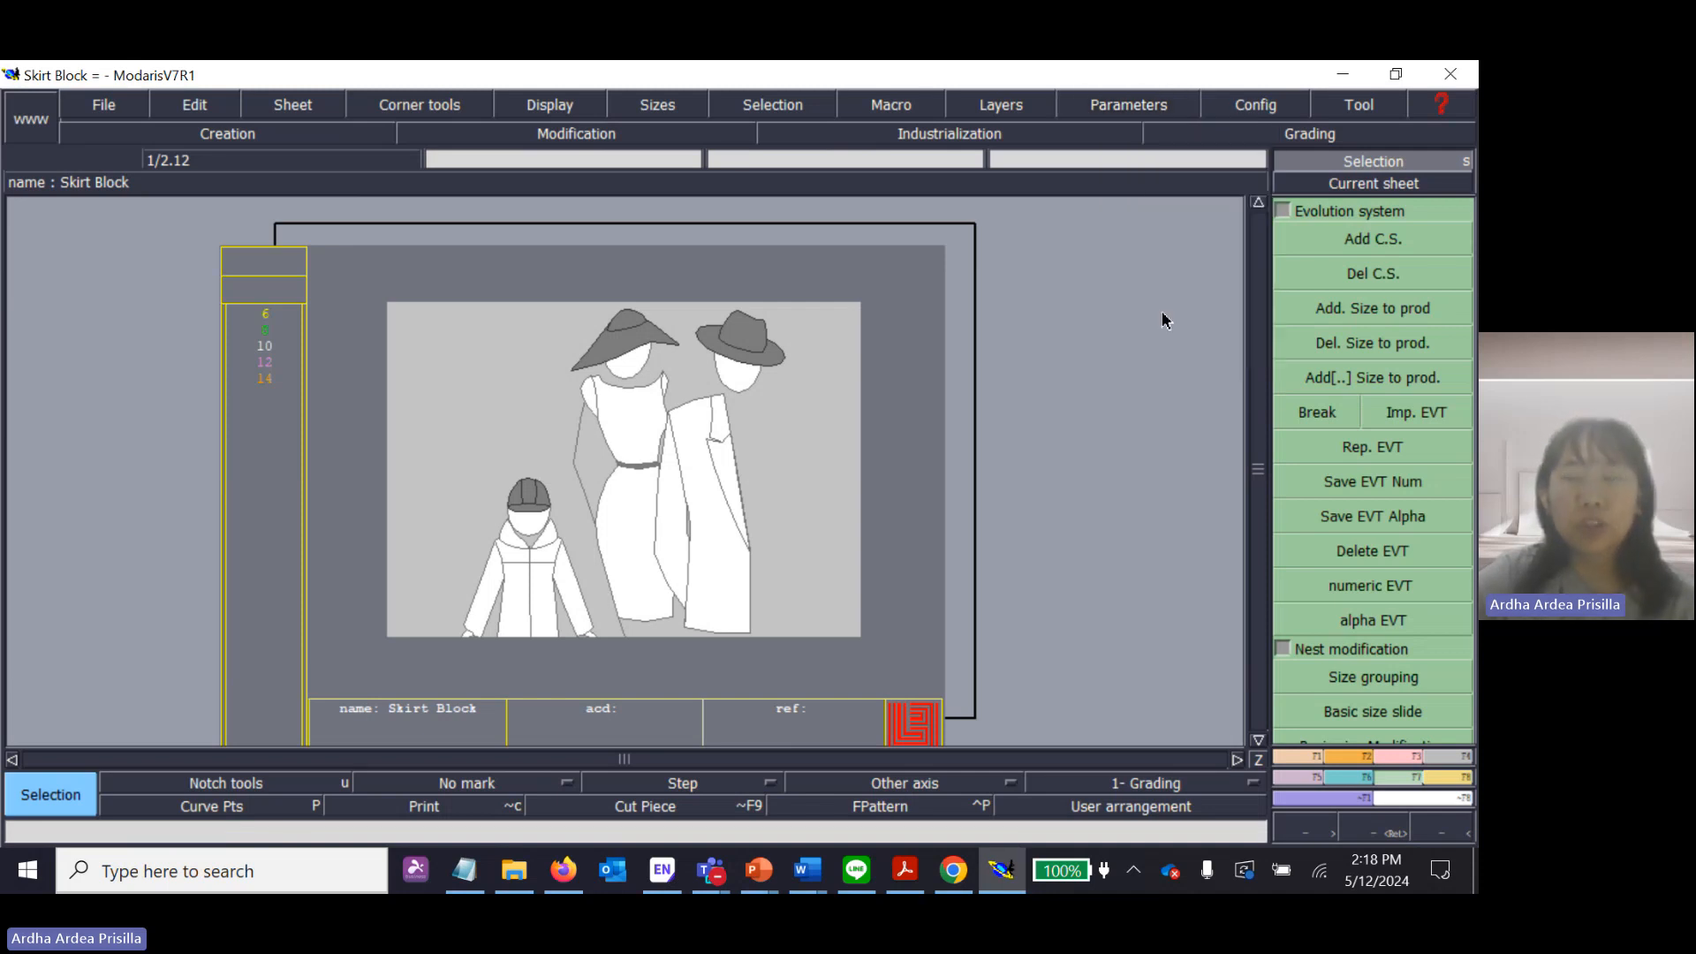
{"action": "left_click", "coordinate": [1083, 110]}
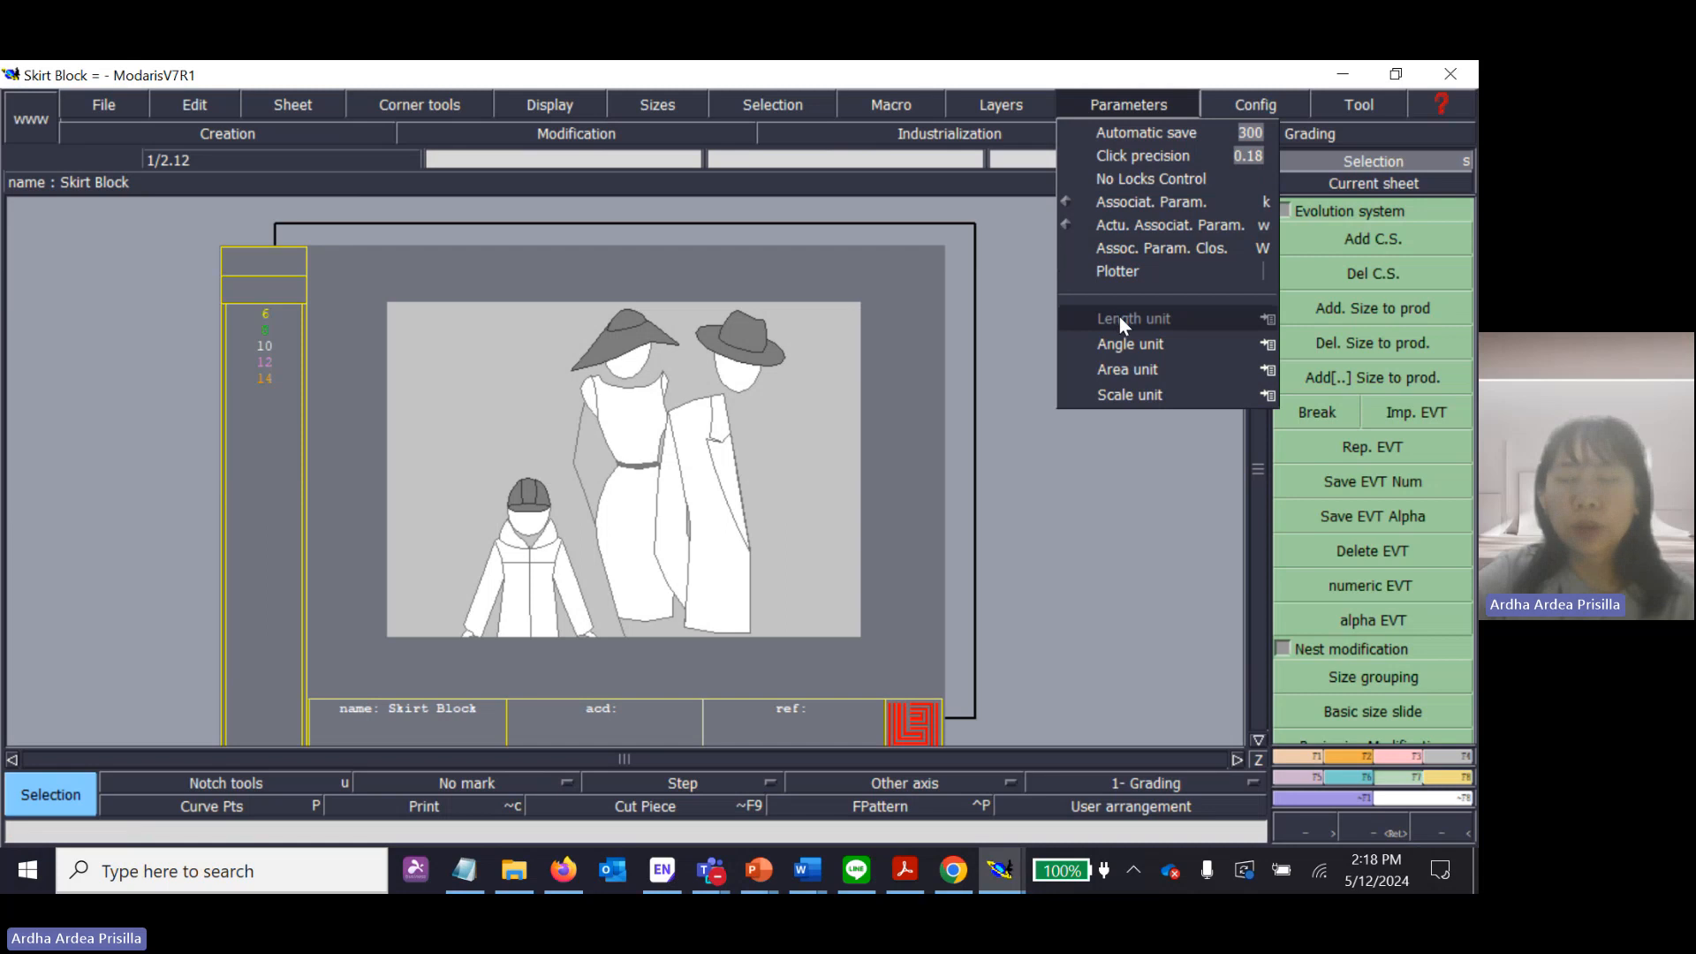
{"action": "left_click", "coordinate": [1265, 316]}
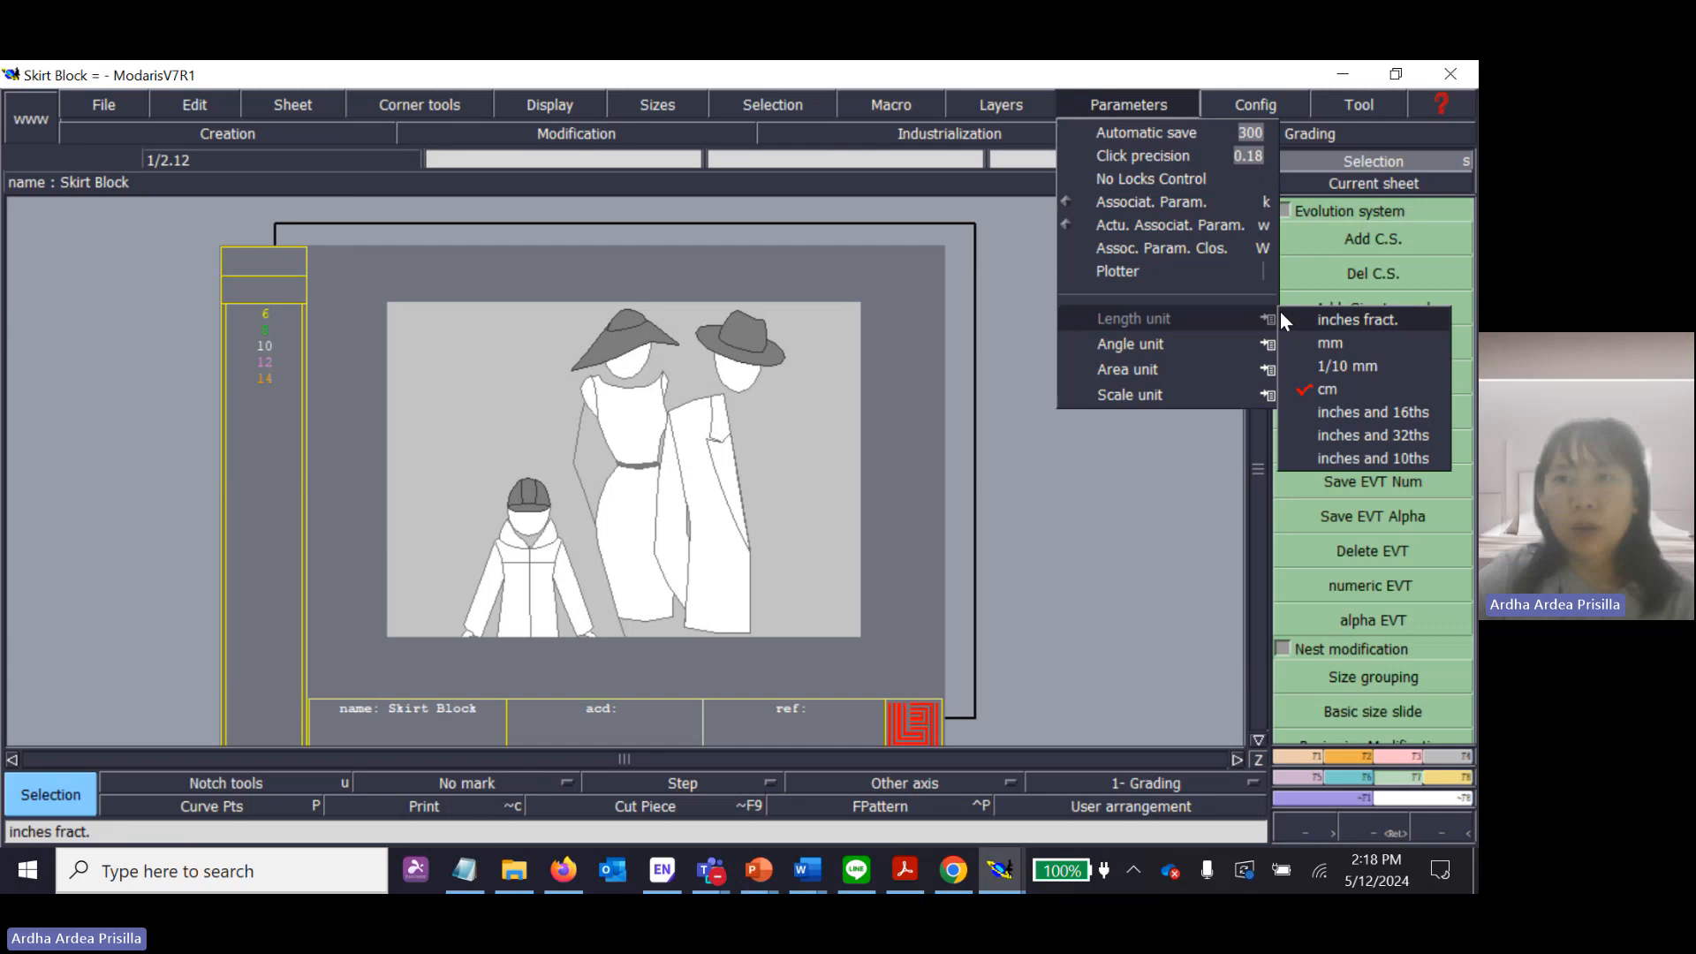
{"action": "left_click", "coordinate": [1349, 388]}
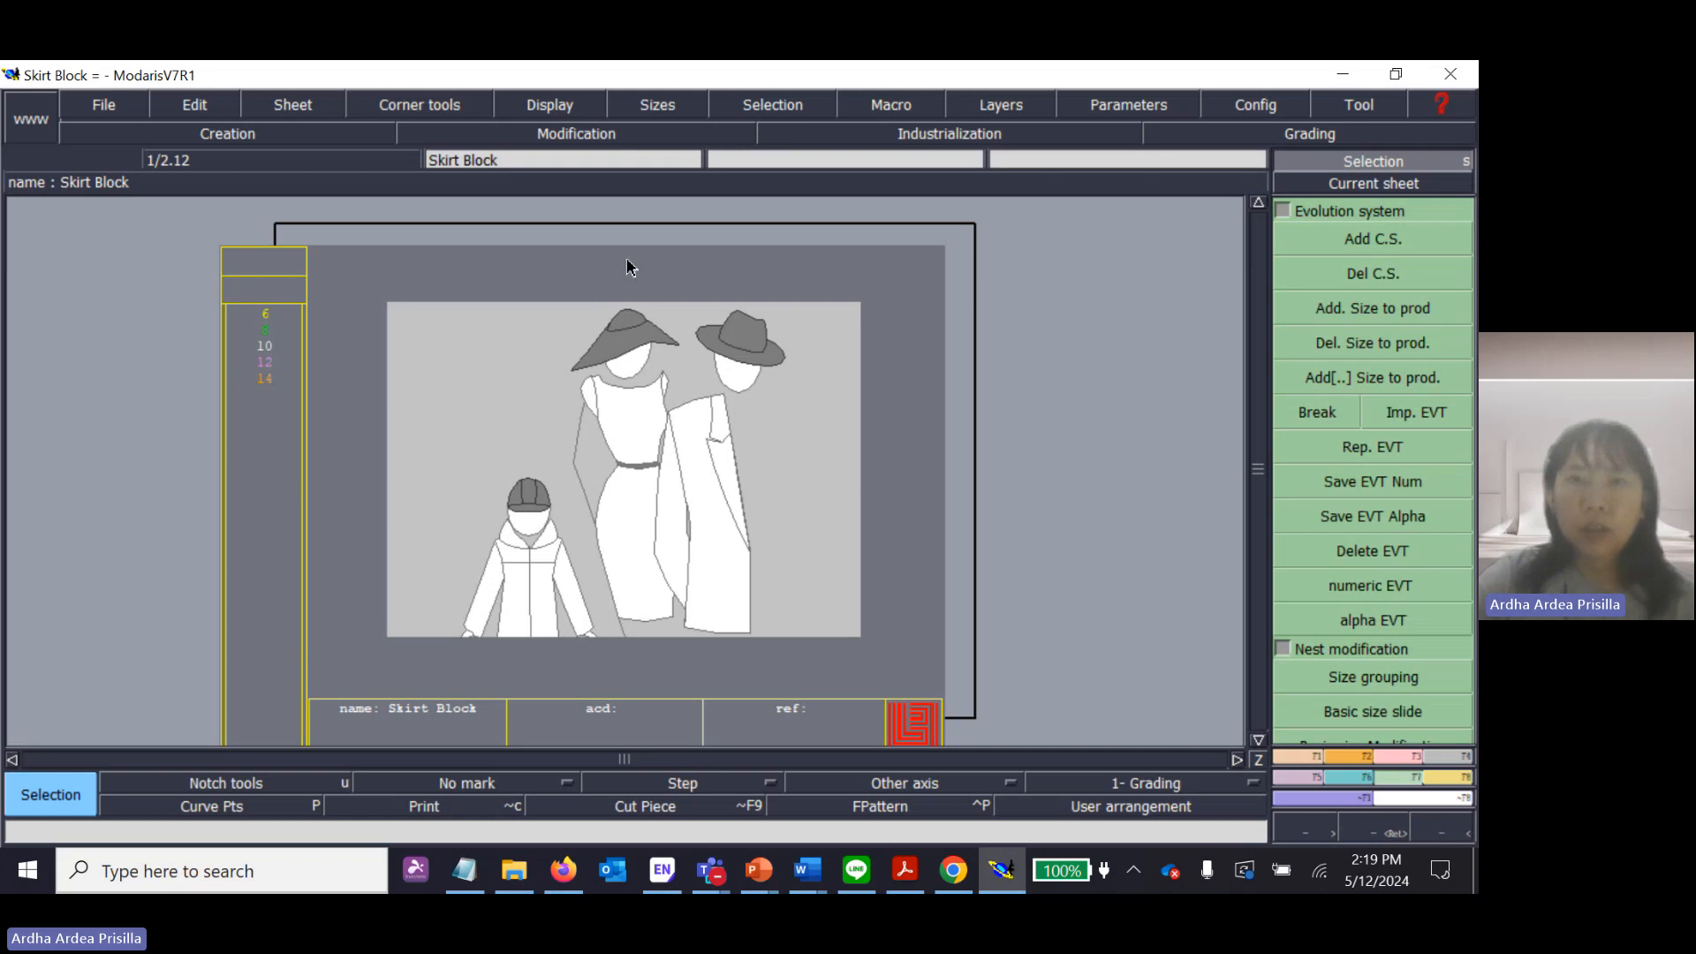
Create a new blank sheet in the Skirt Block model and arrange all sheets in the view.
{"action": "left_click", "coordinate": [299, 104]}
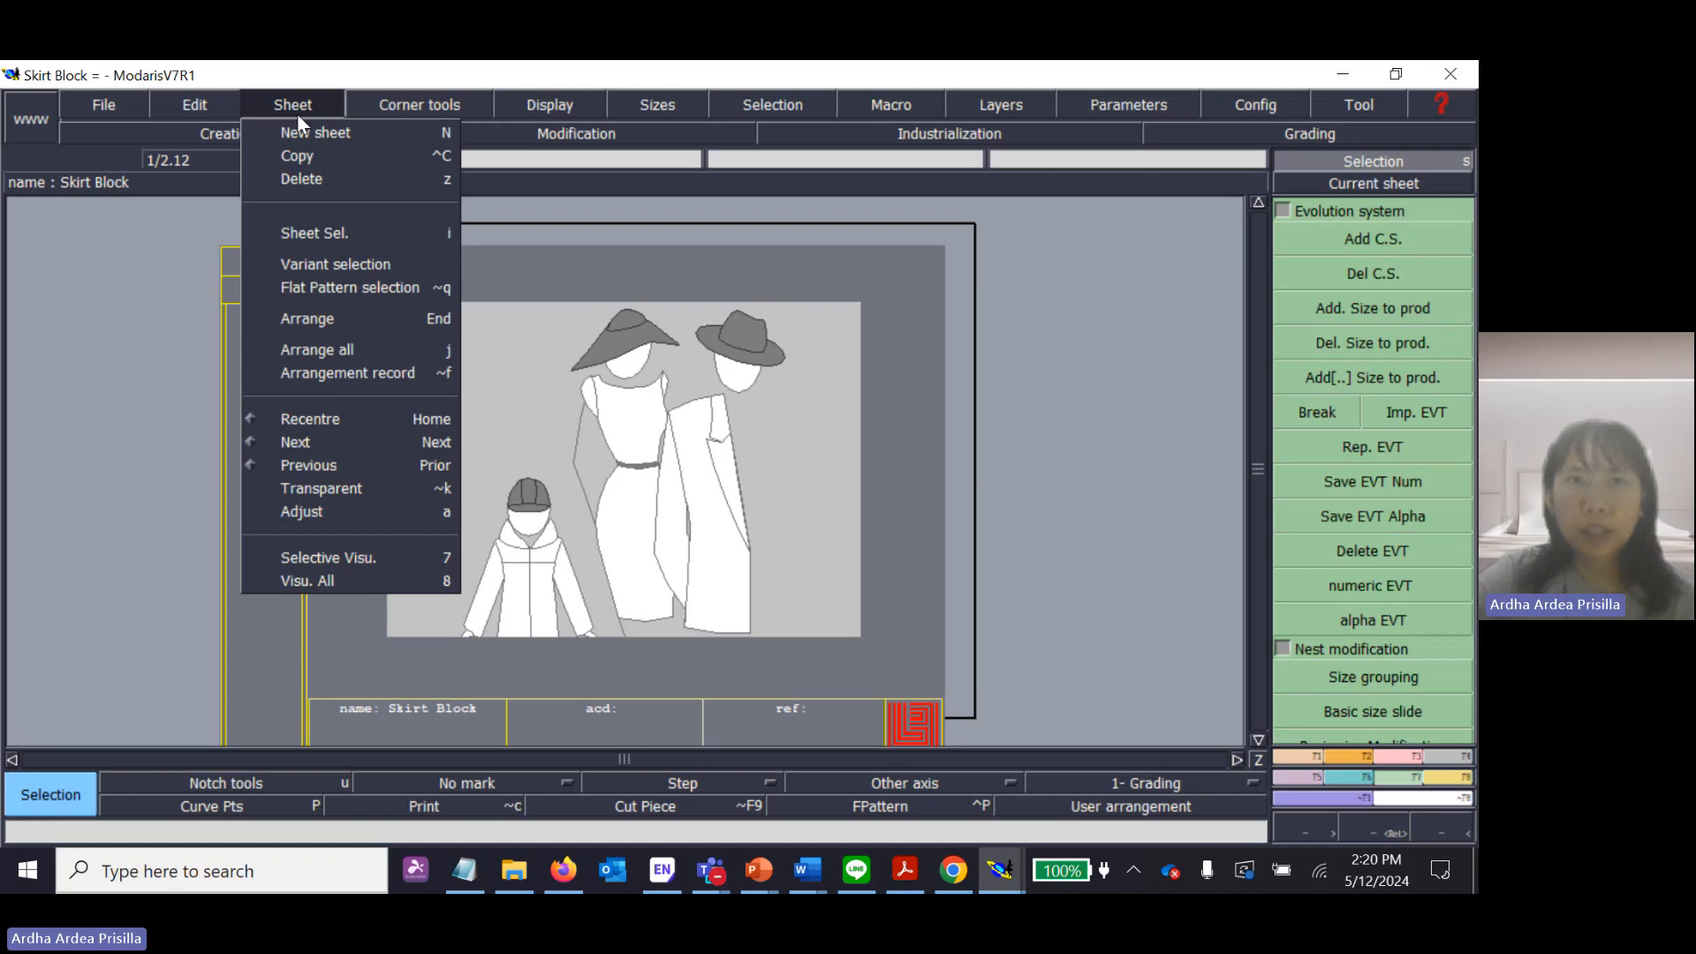
{"action": "left_click", "coordinate": [348, 130]}
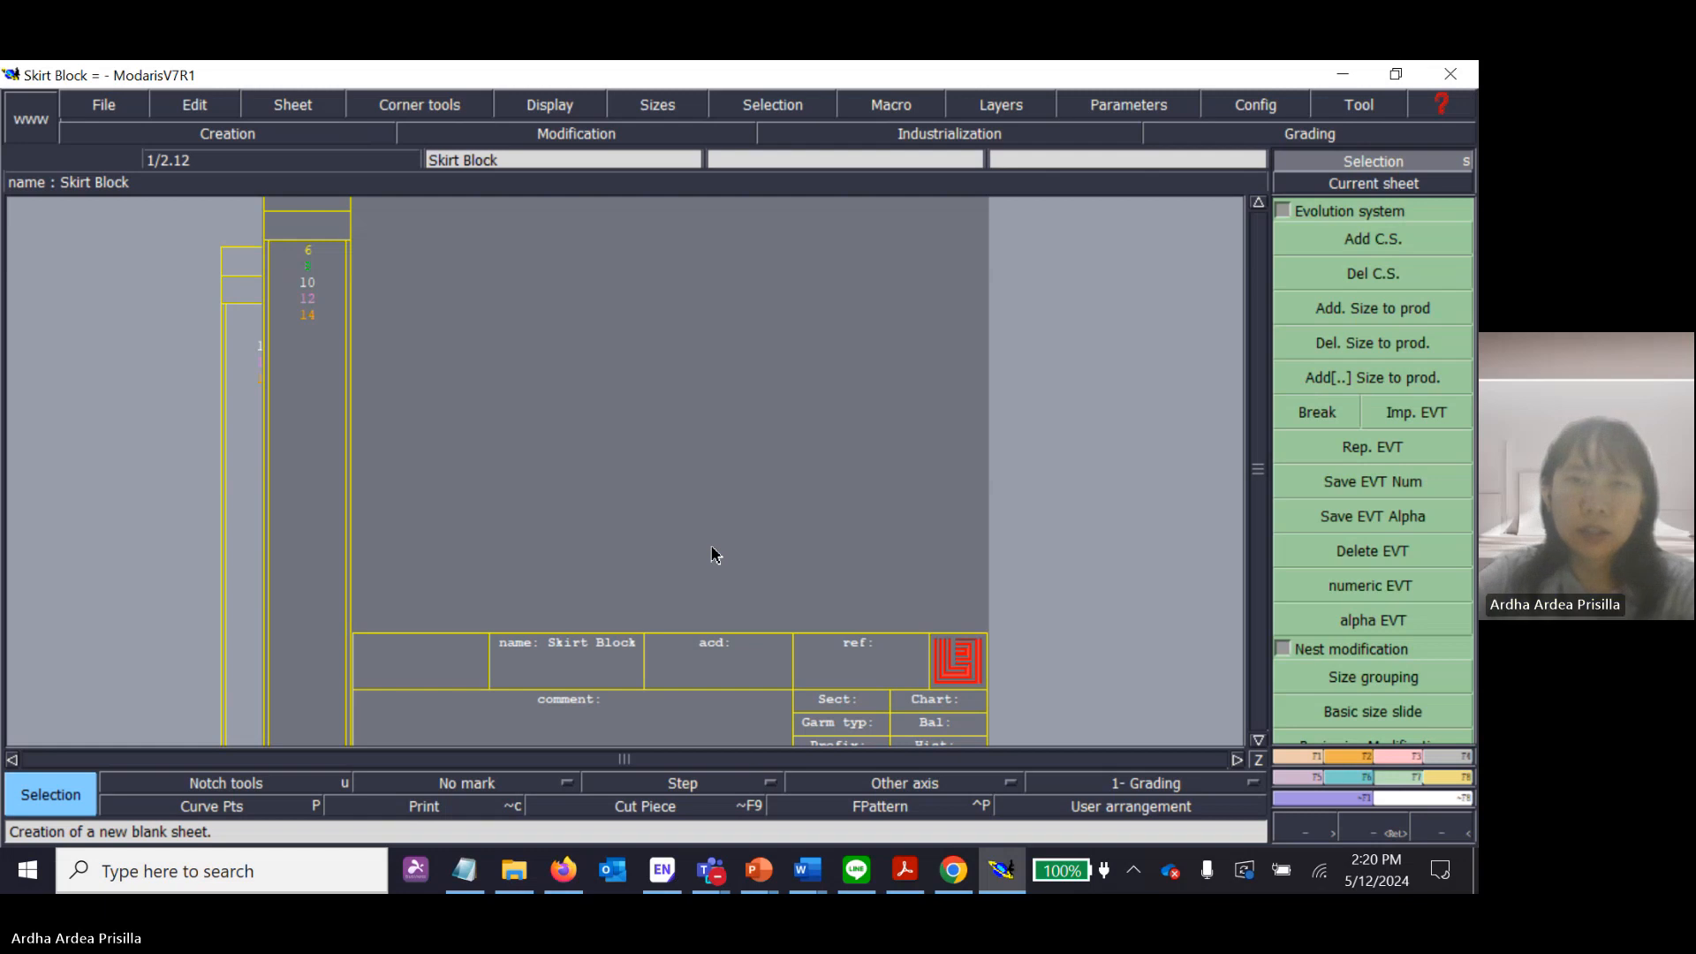
{"action": "key", "text": "j"}
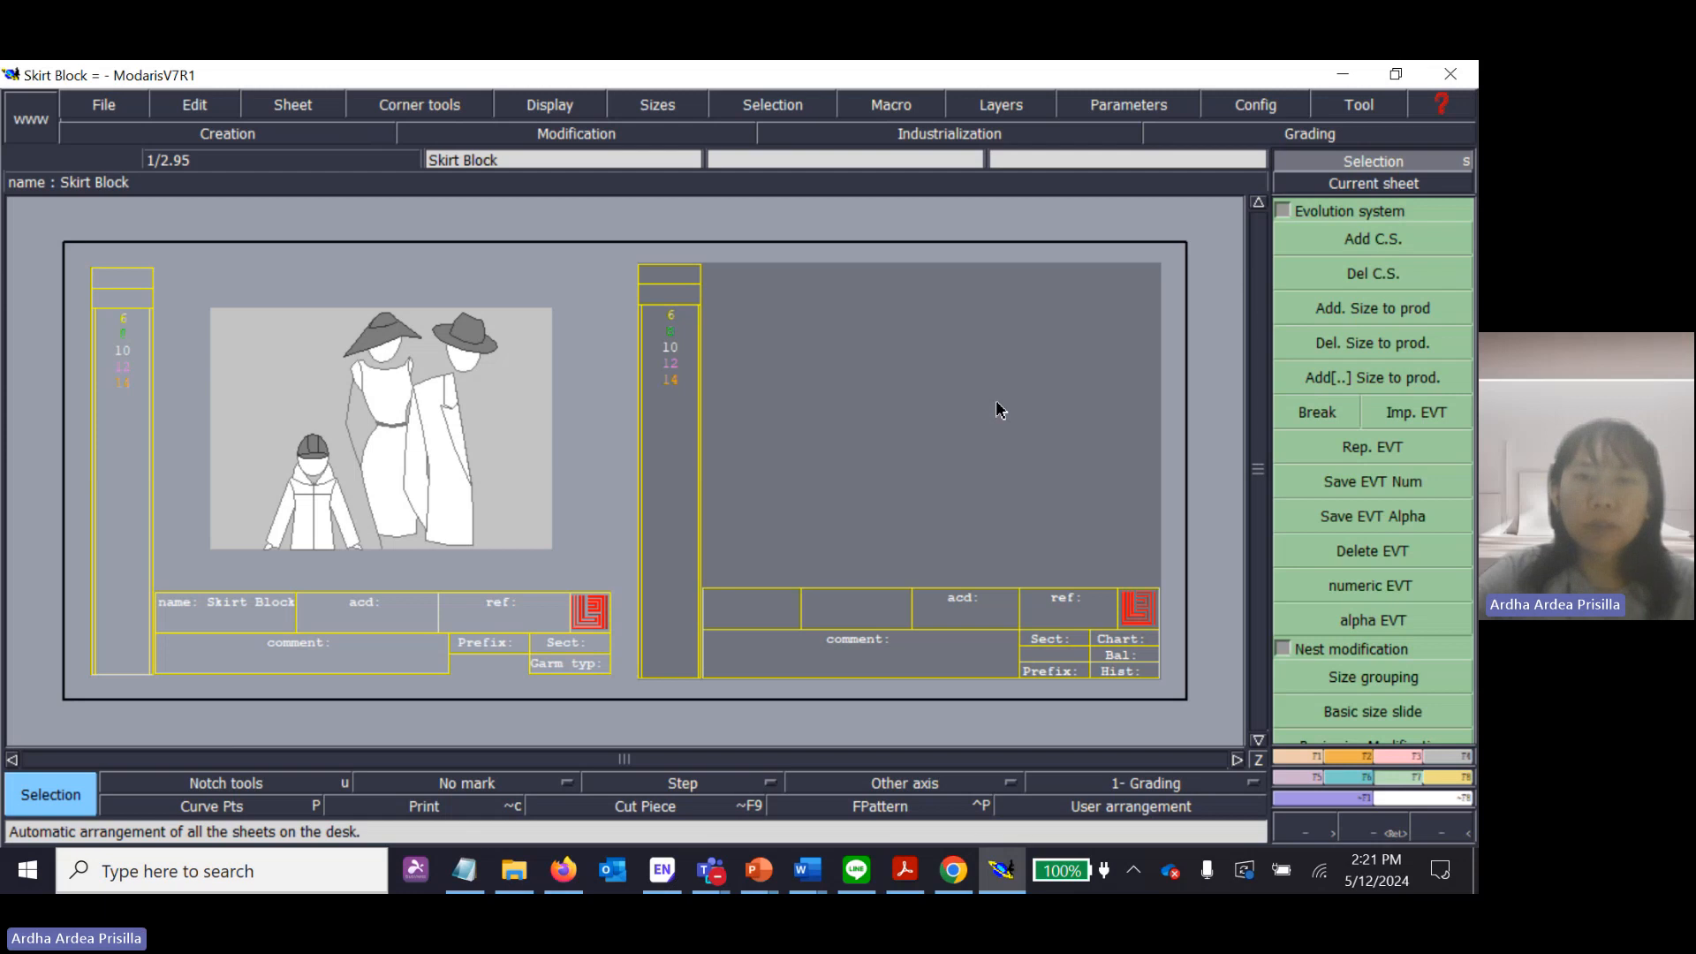
Switch to Chrome and search the web for "keyboard computer" in a new tab.
{"action": "left_click", "coordinate": [953, 870]}
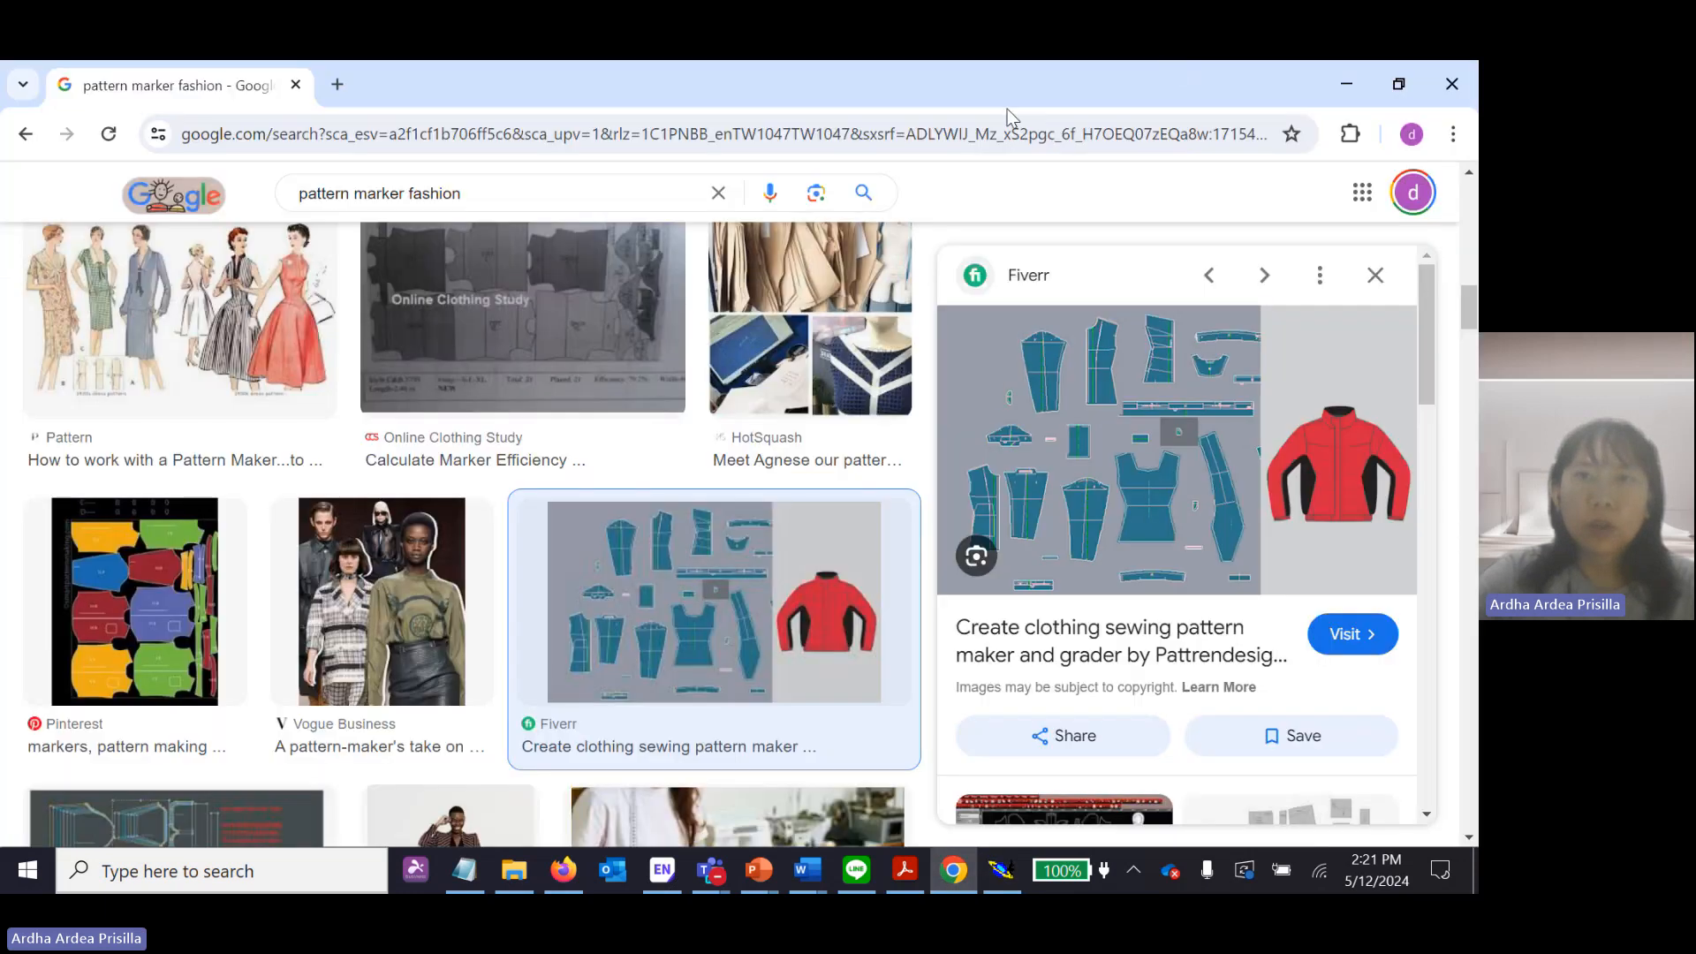
{"action": "left_click", "coordinate": [337, 84]}
{"action": "type", "text": "keyboard c"}
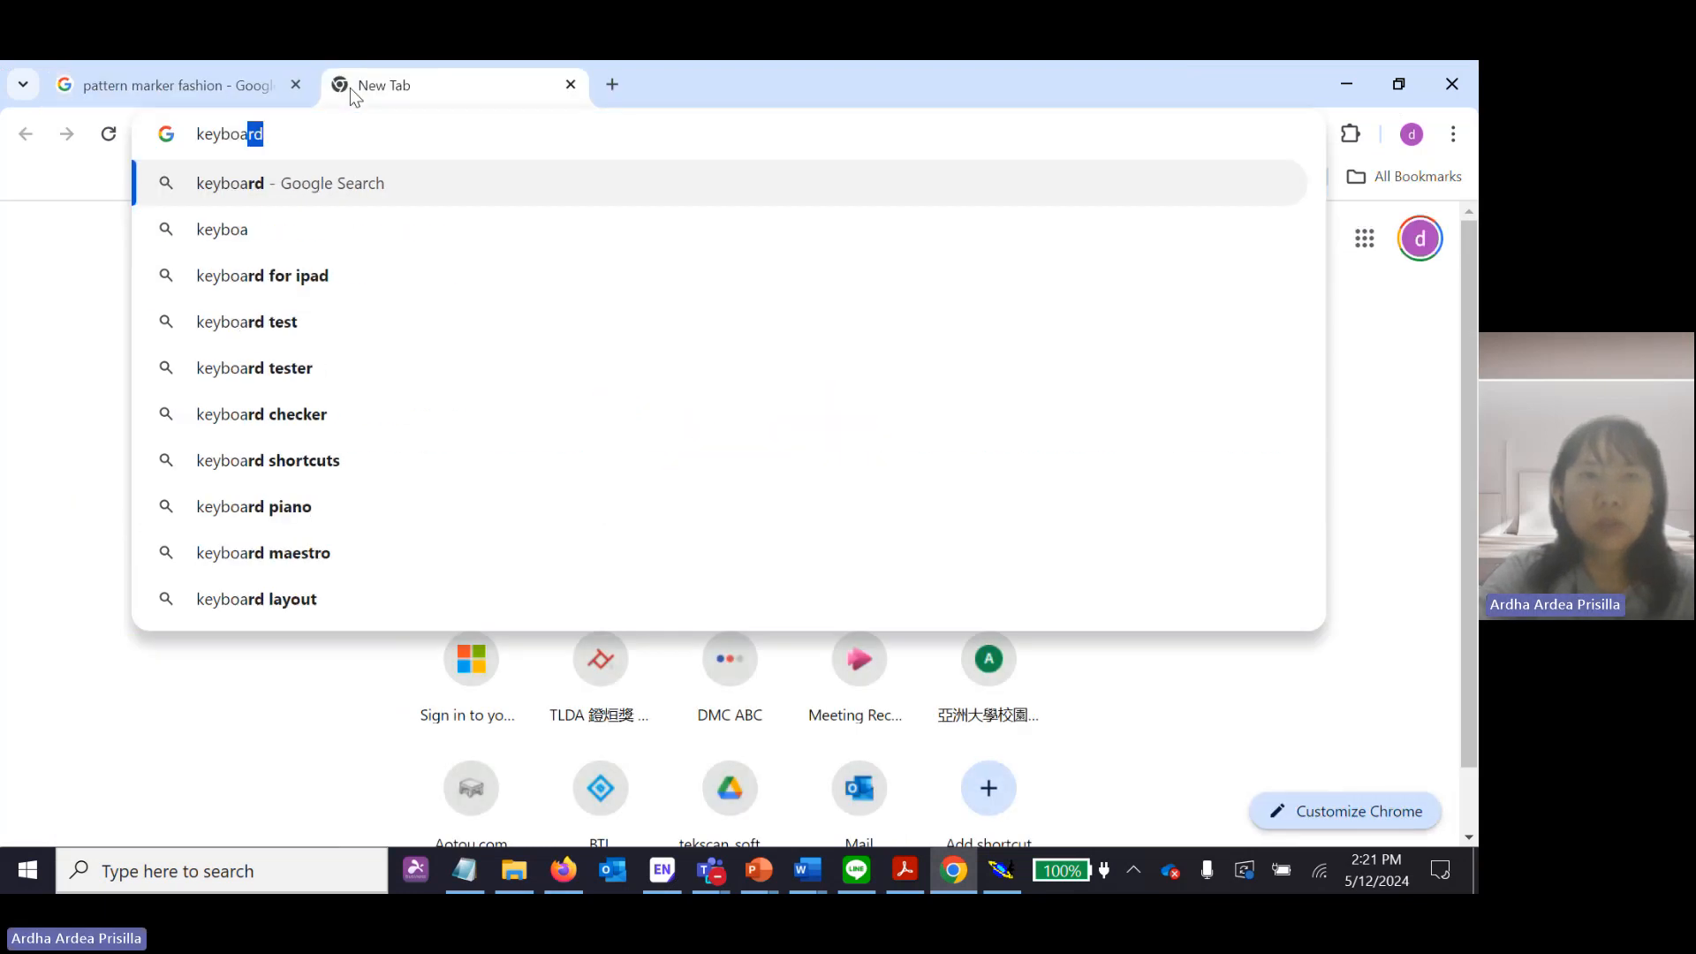
{"action": "type", "text": "omputer"}
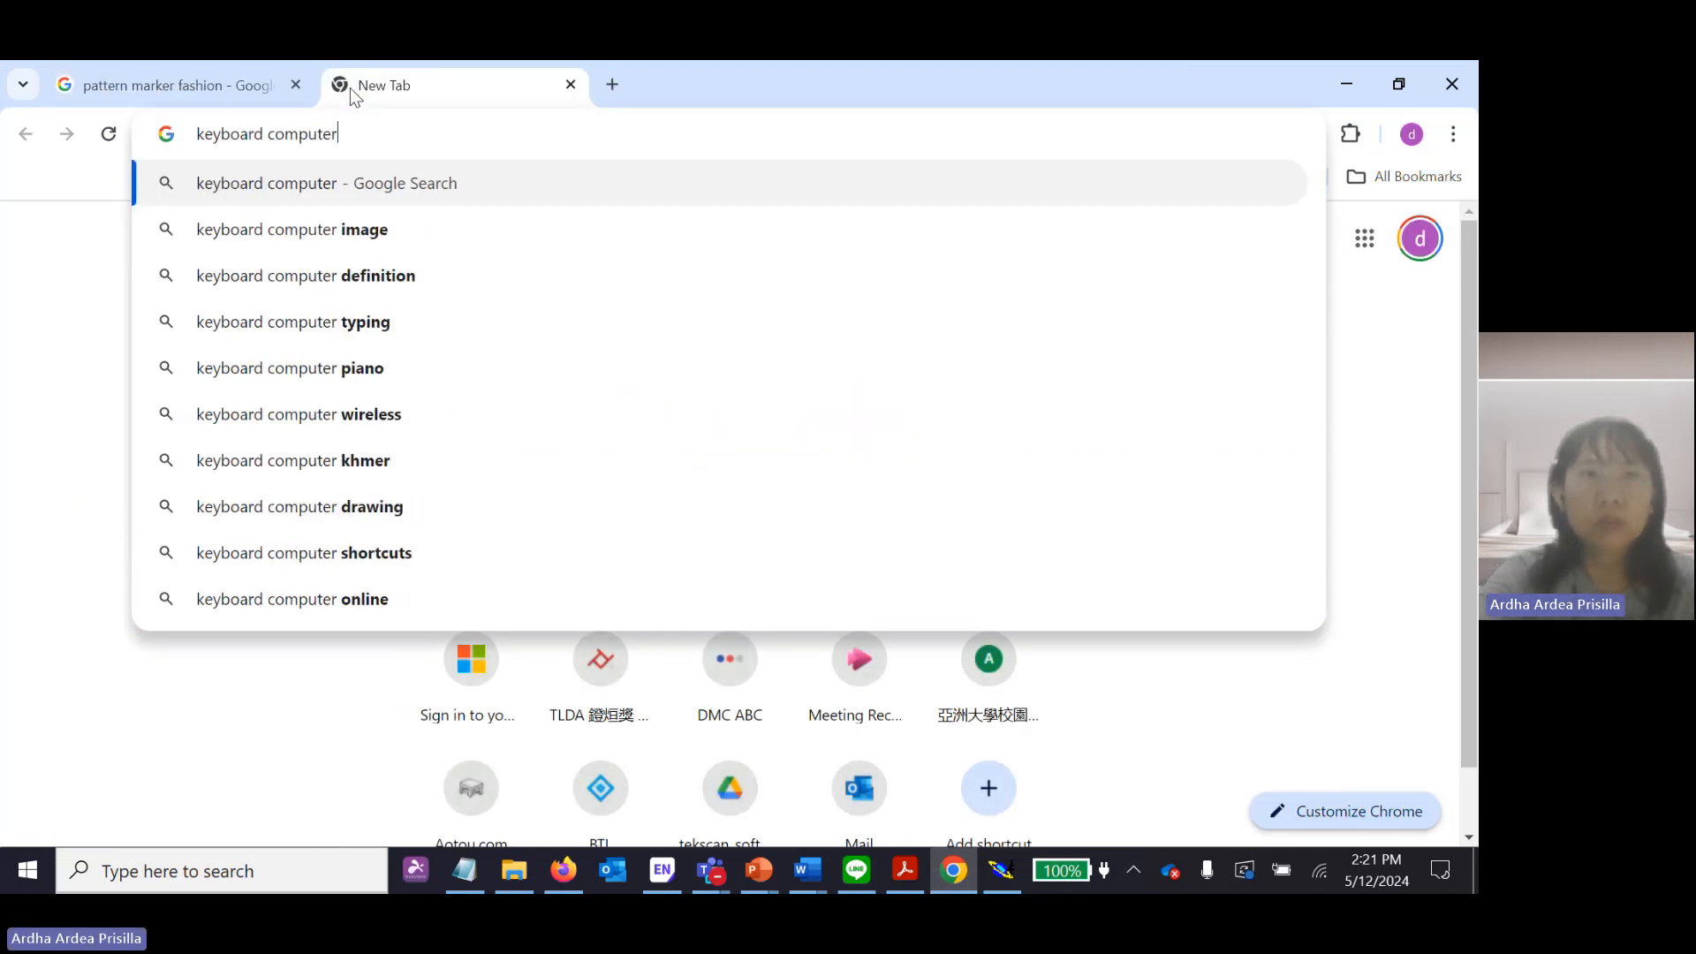
{"action": "key", "text": "Return"}
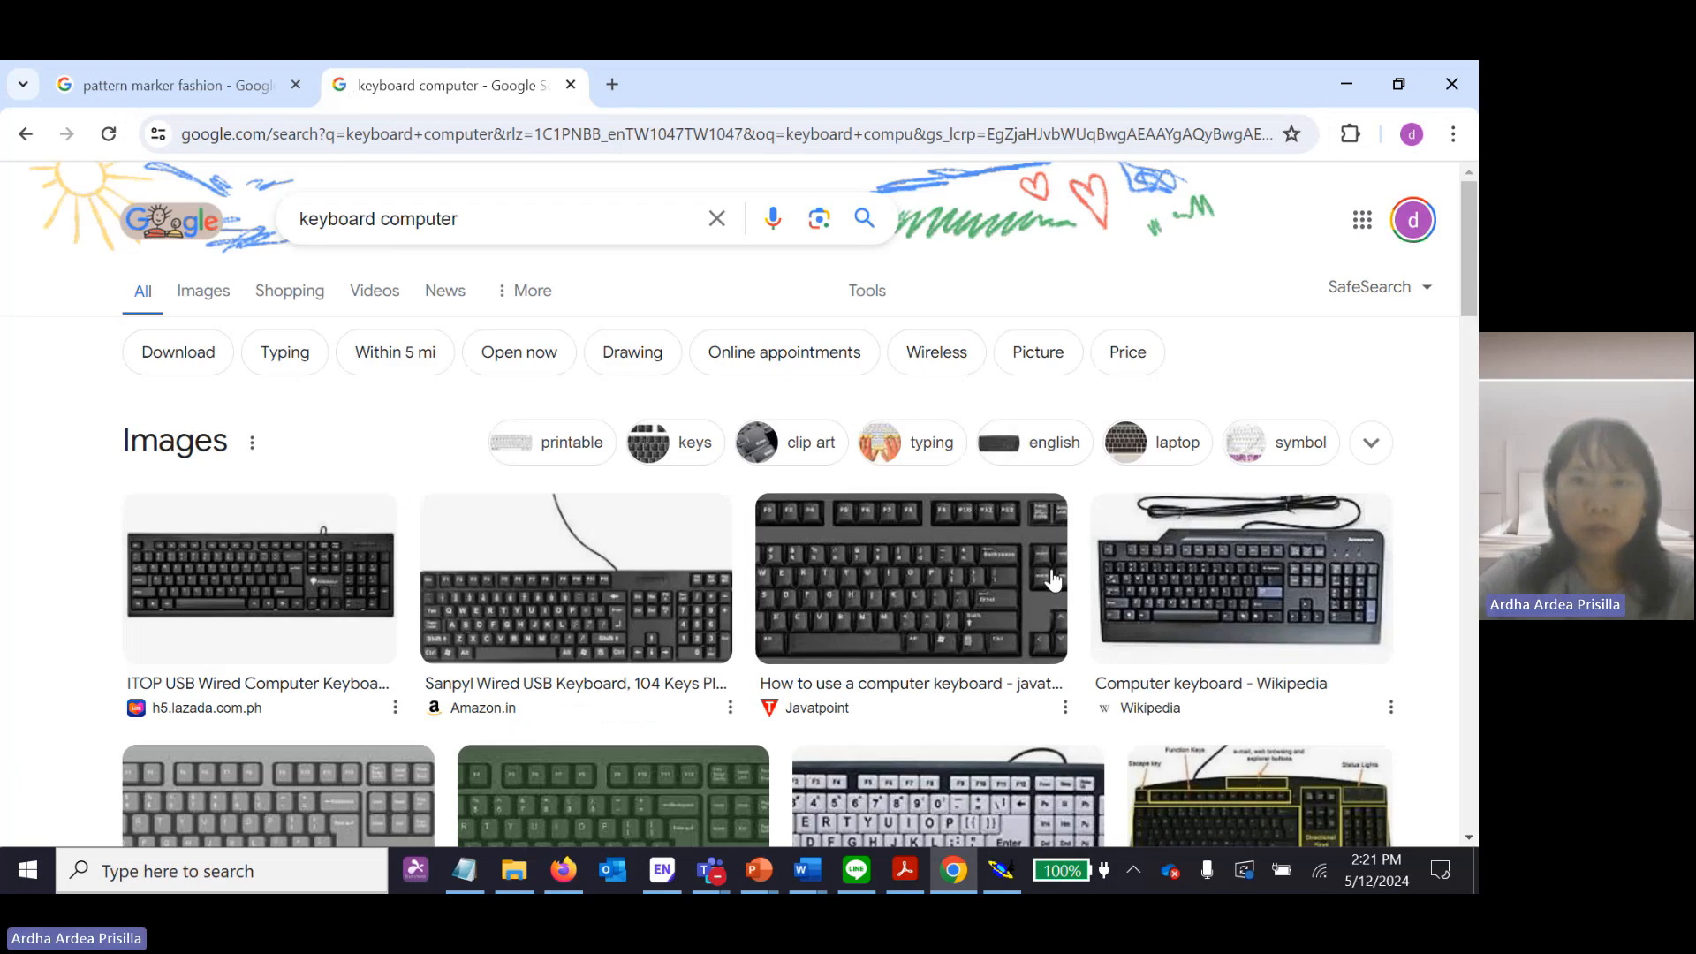
Examine the enlarged keyboard diagram in the Javatpoint article on using a computer keyboard, and return to Modaris.
{"action": "left_click", "coordinate": [1047, 574]}
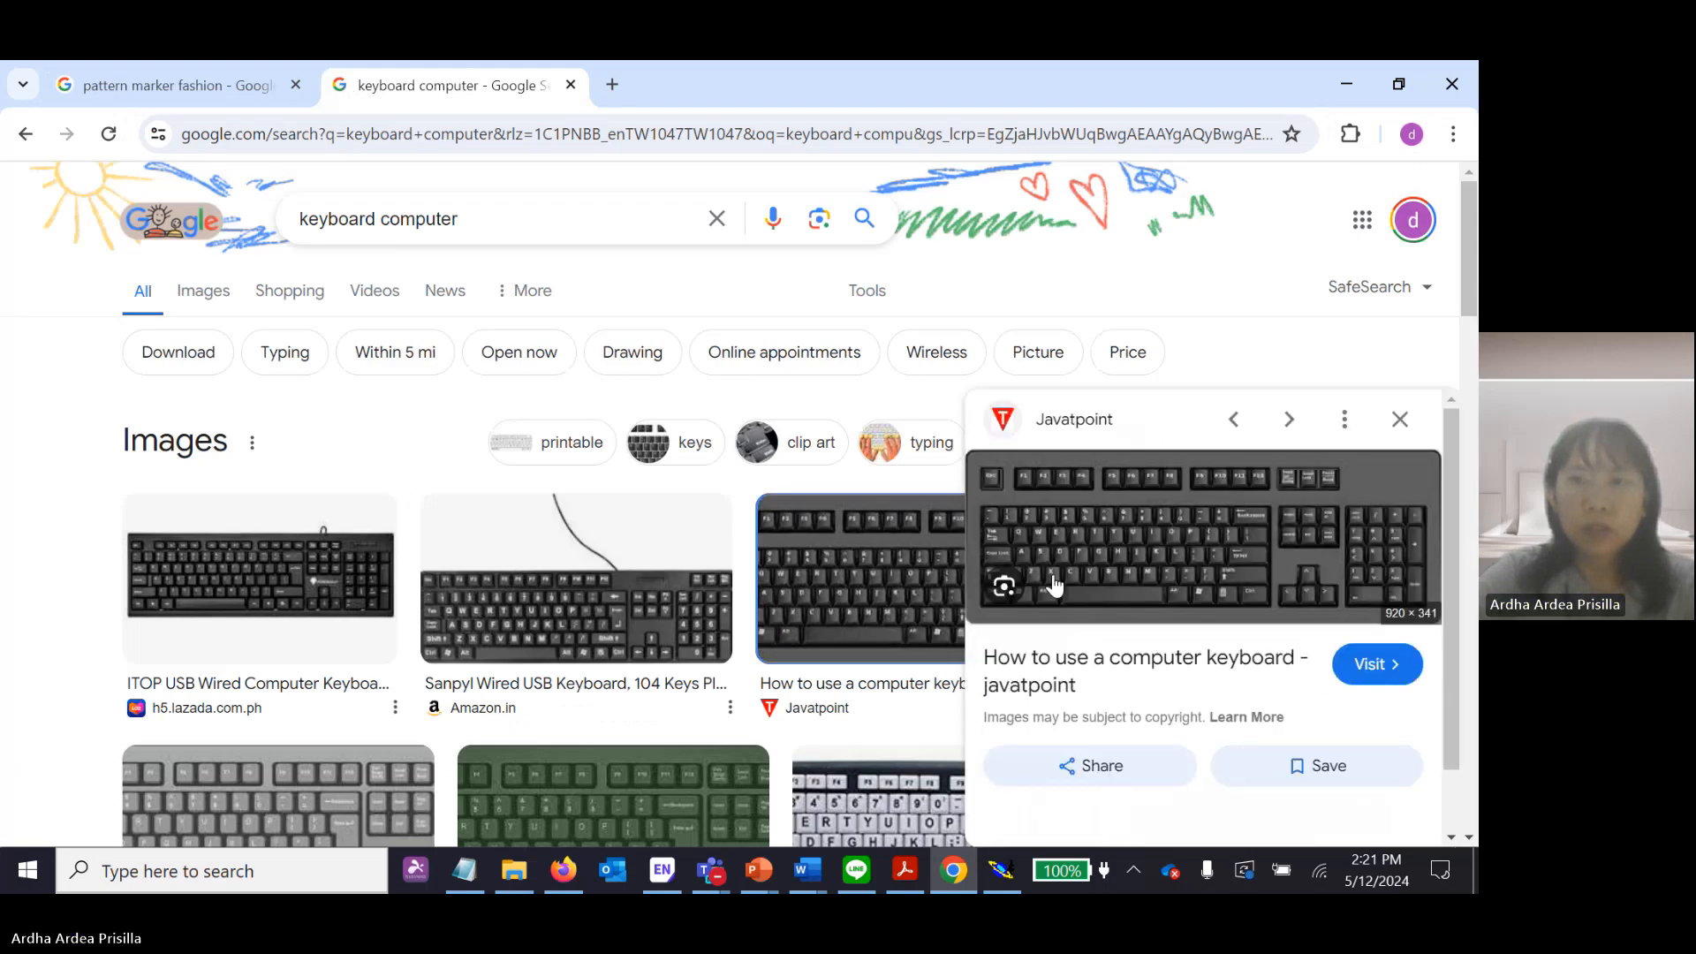
{"action": "left_click", "coordinate": [1291, 530]}
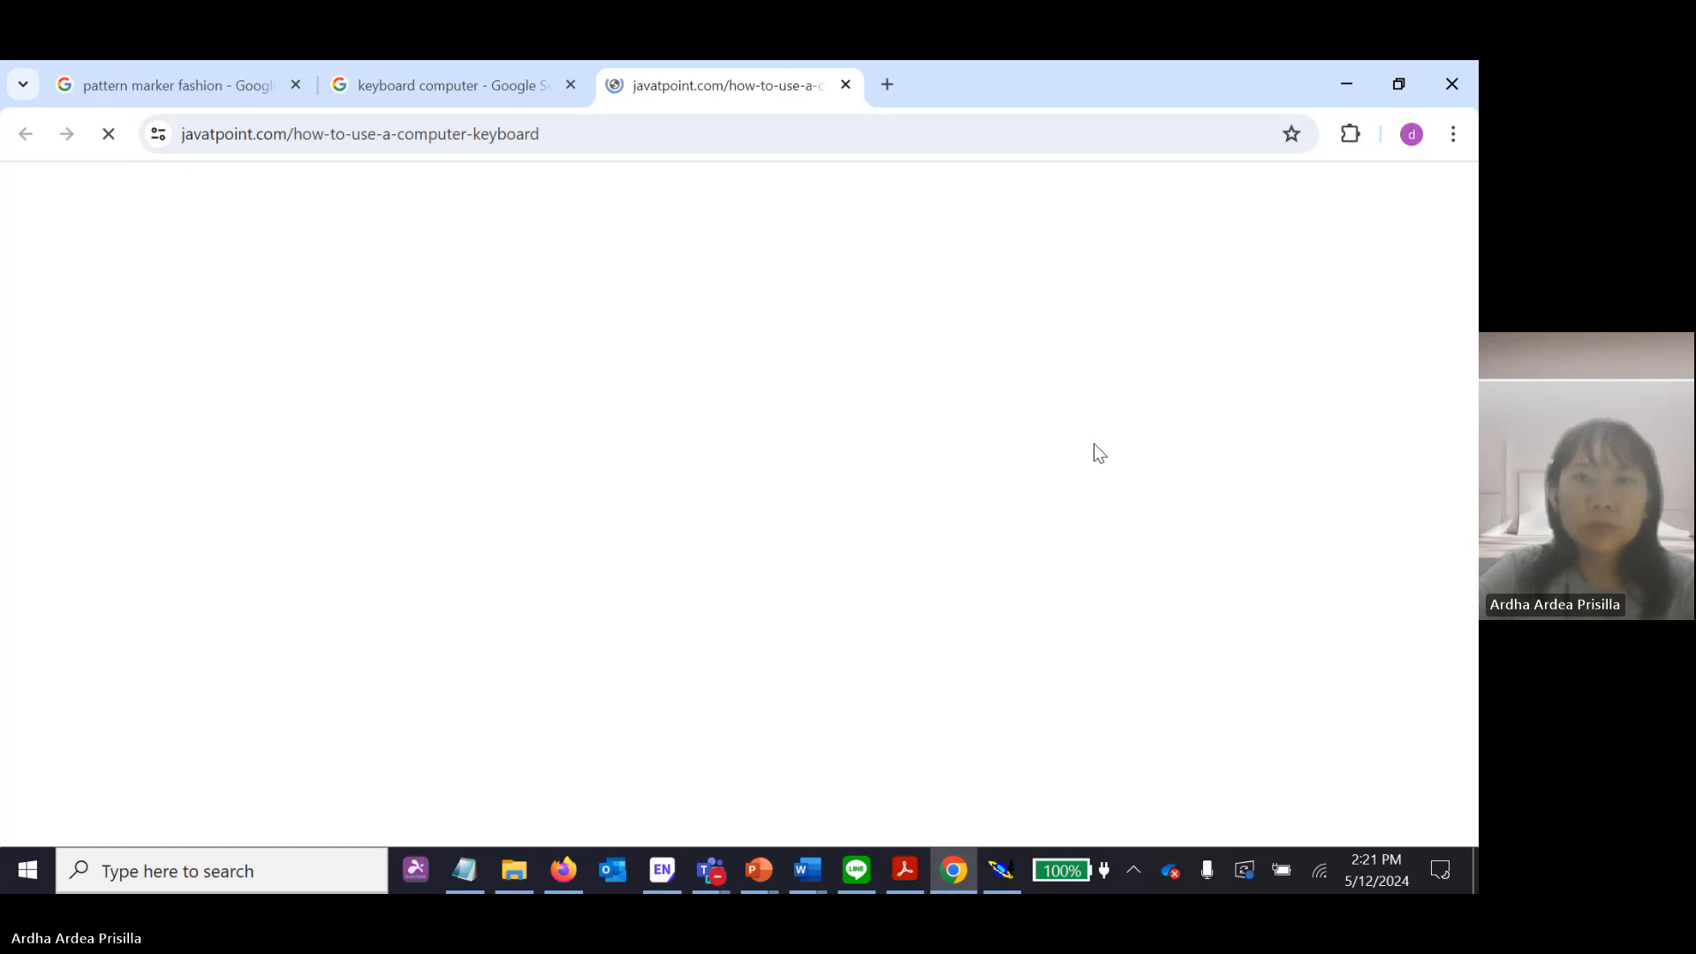
{"action": "scroll", "coordinate": [880, 586], "scroll_direction": "down", "scroll_amount": 5}
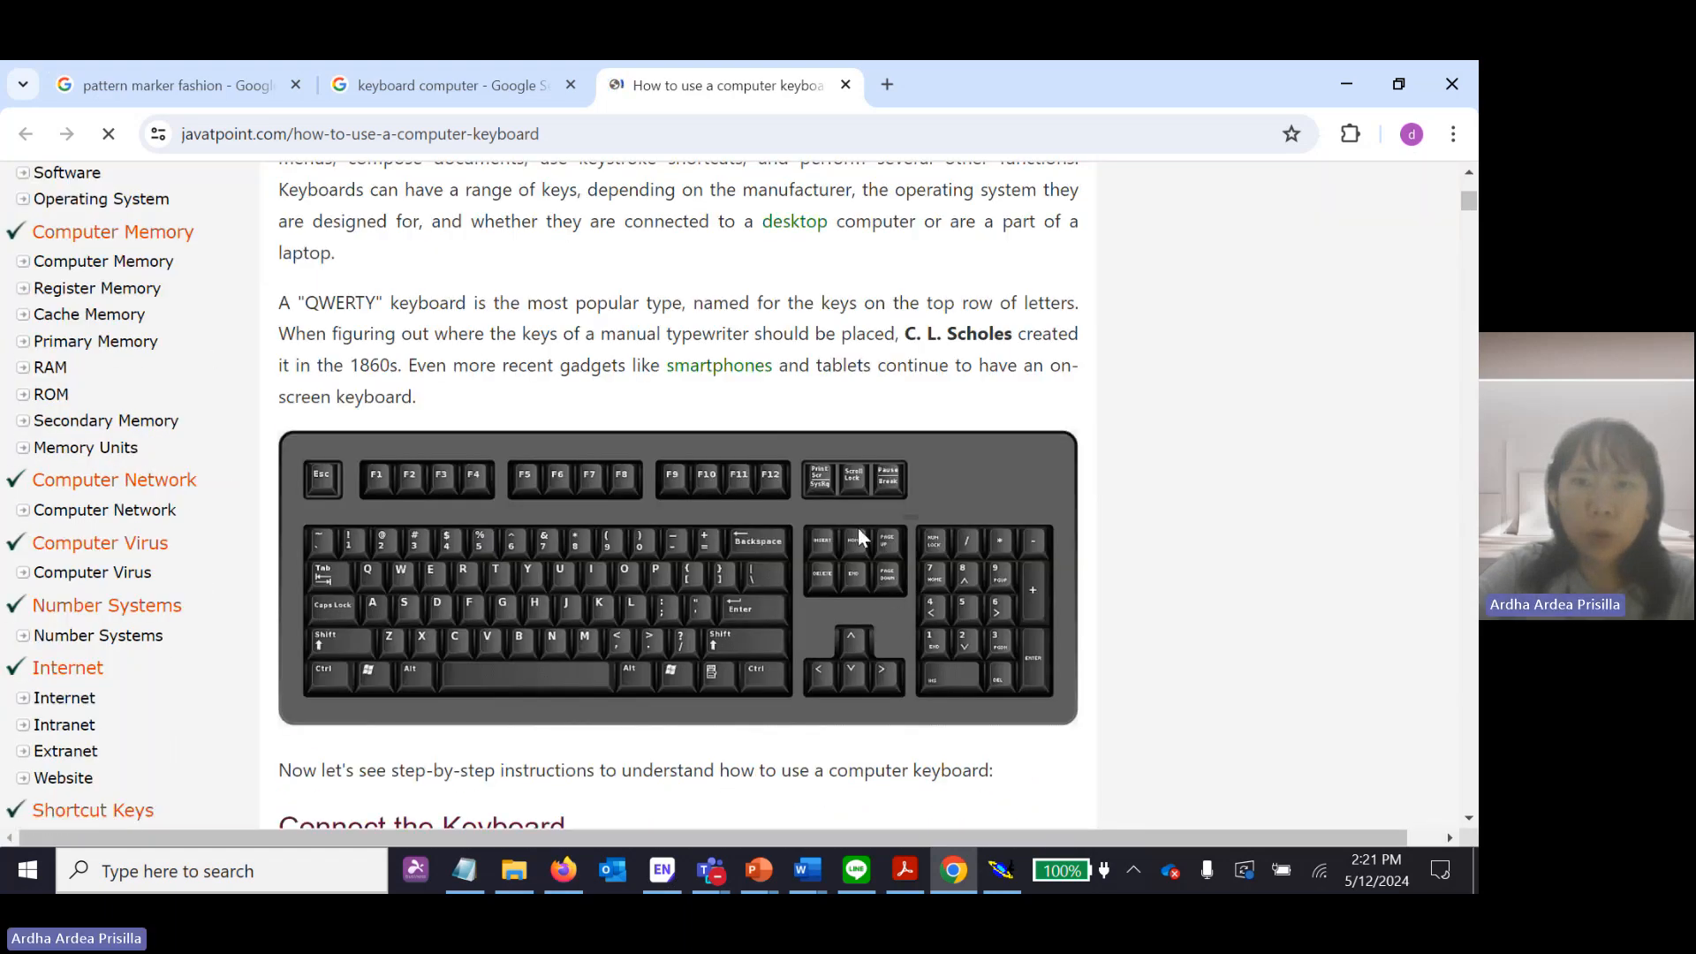
{"action": "scroll", "coordinate": [853, 546], "scroll_direction": "up", "scroll_amount": 3, "text": "ctrl"}
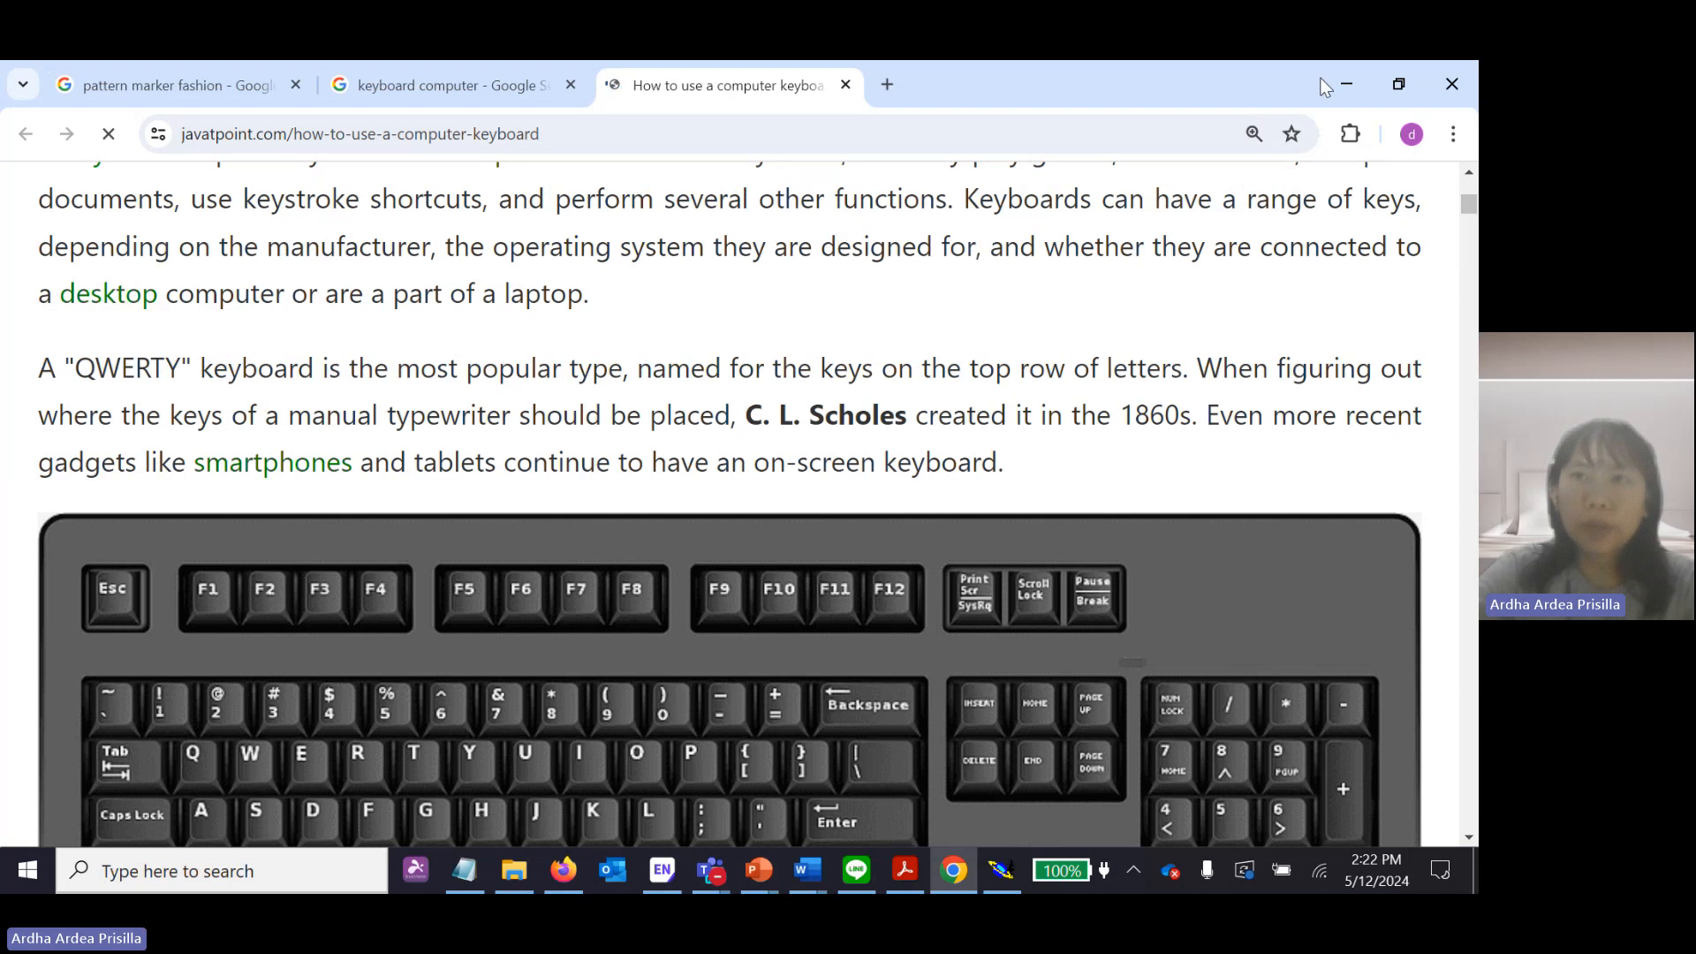
{"action": "left_click", "coordinate": [1344, 83]}
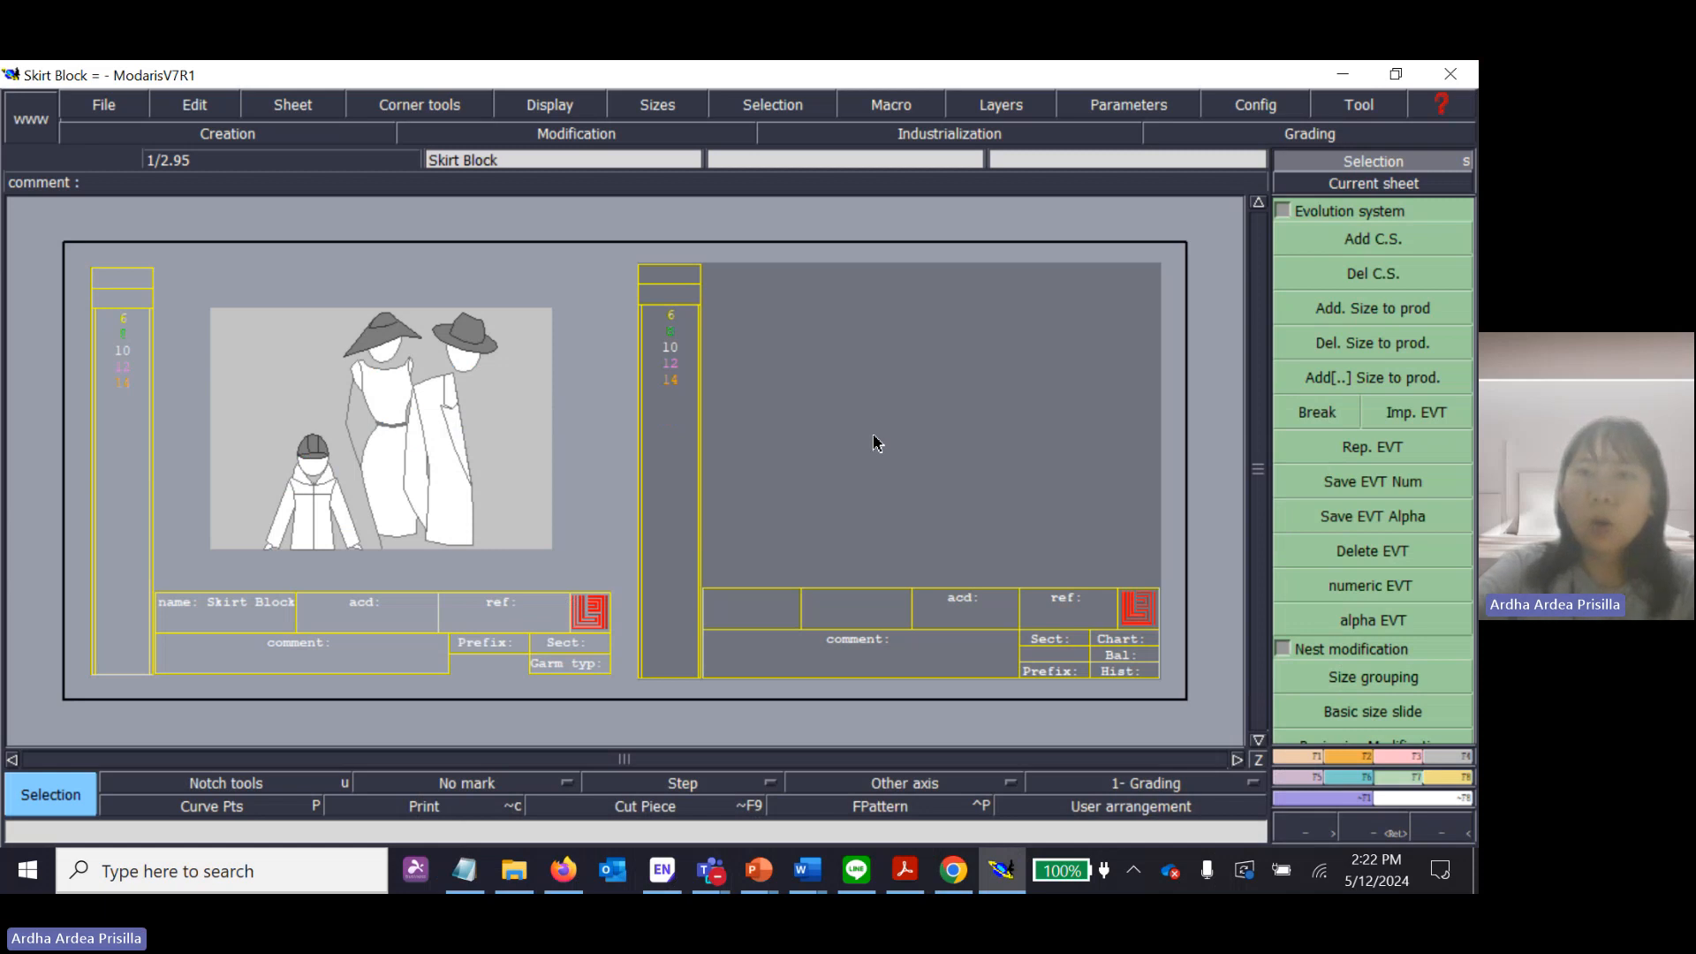
Recentre on the new blank sheet and step back and forth between it and the model sheet.
{"action": "key", "text": "Home"}
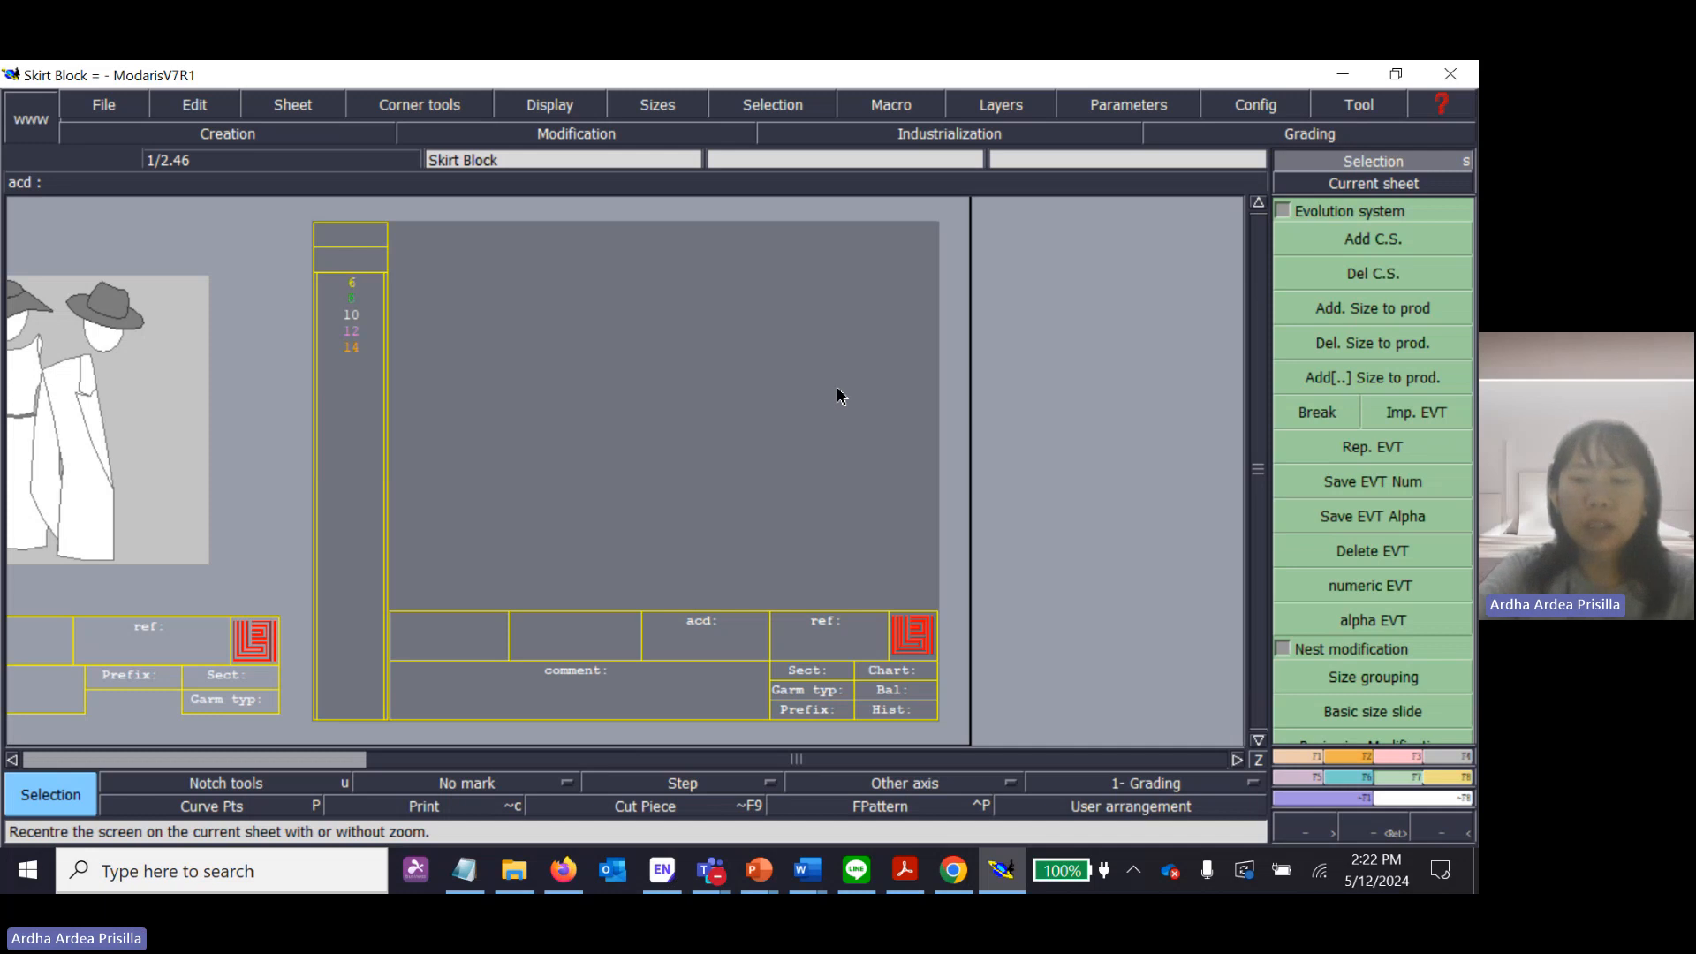
{"action": "key", "text": "Page_Up"}
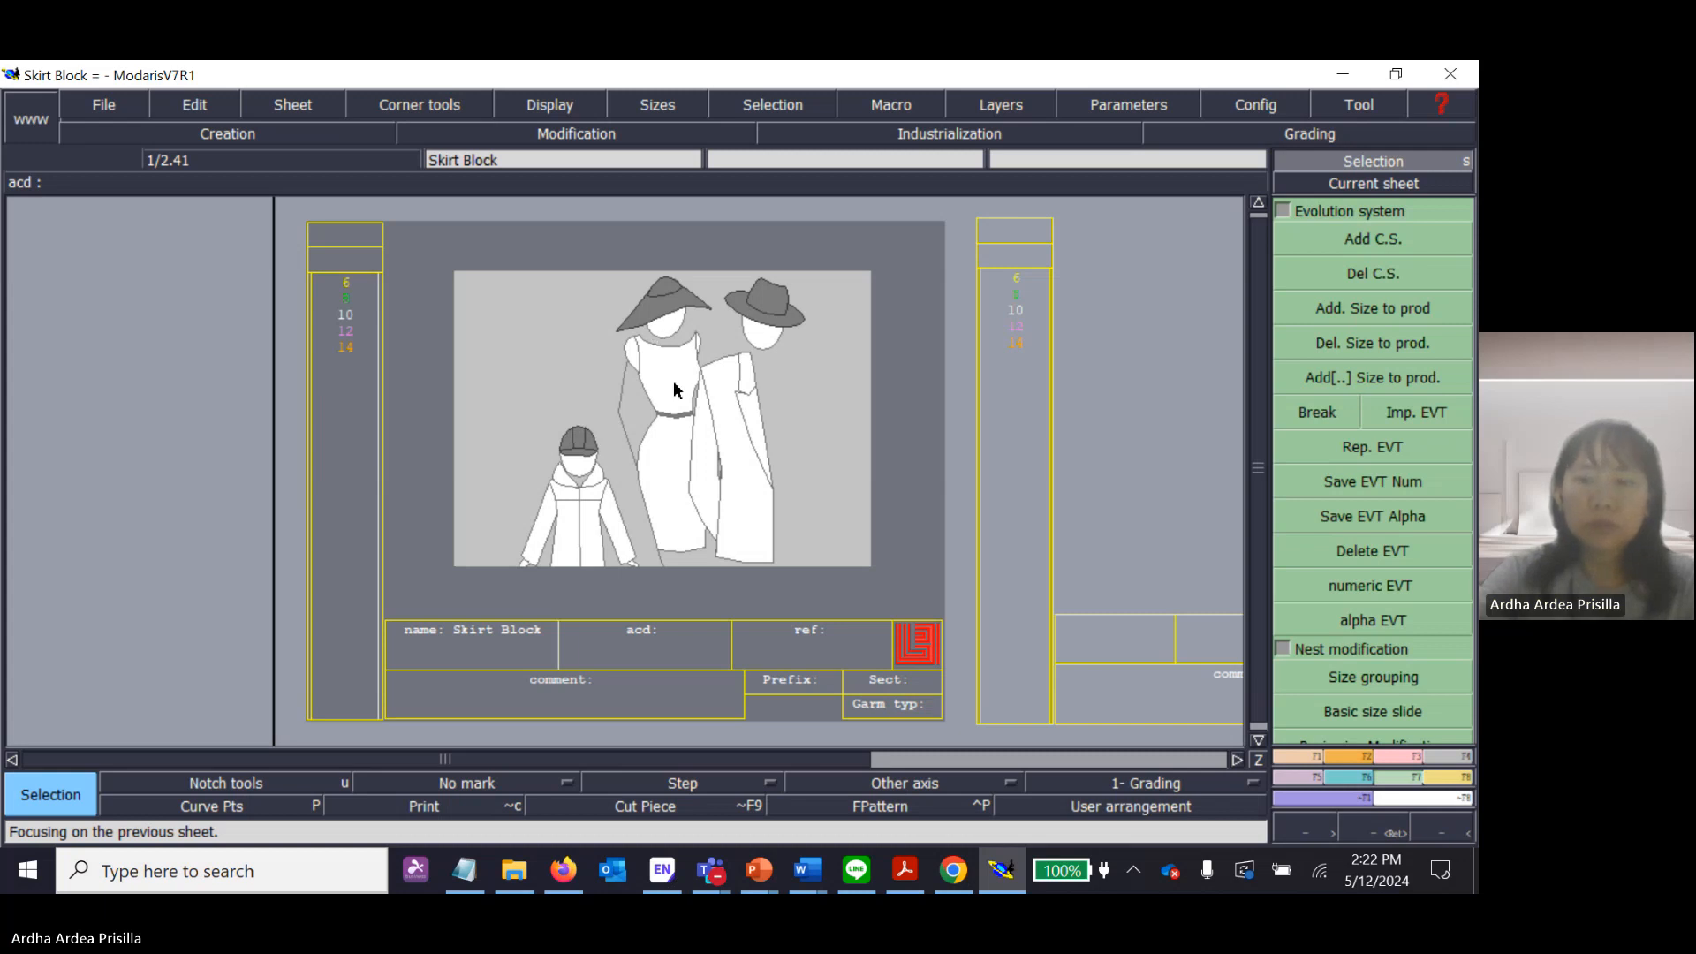
{"action": "key", "text": "Page_Up"}
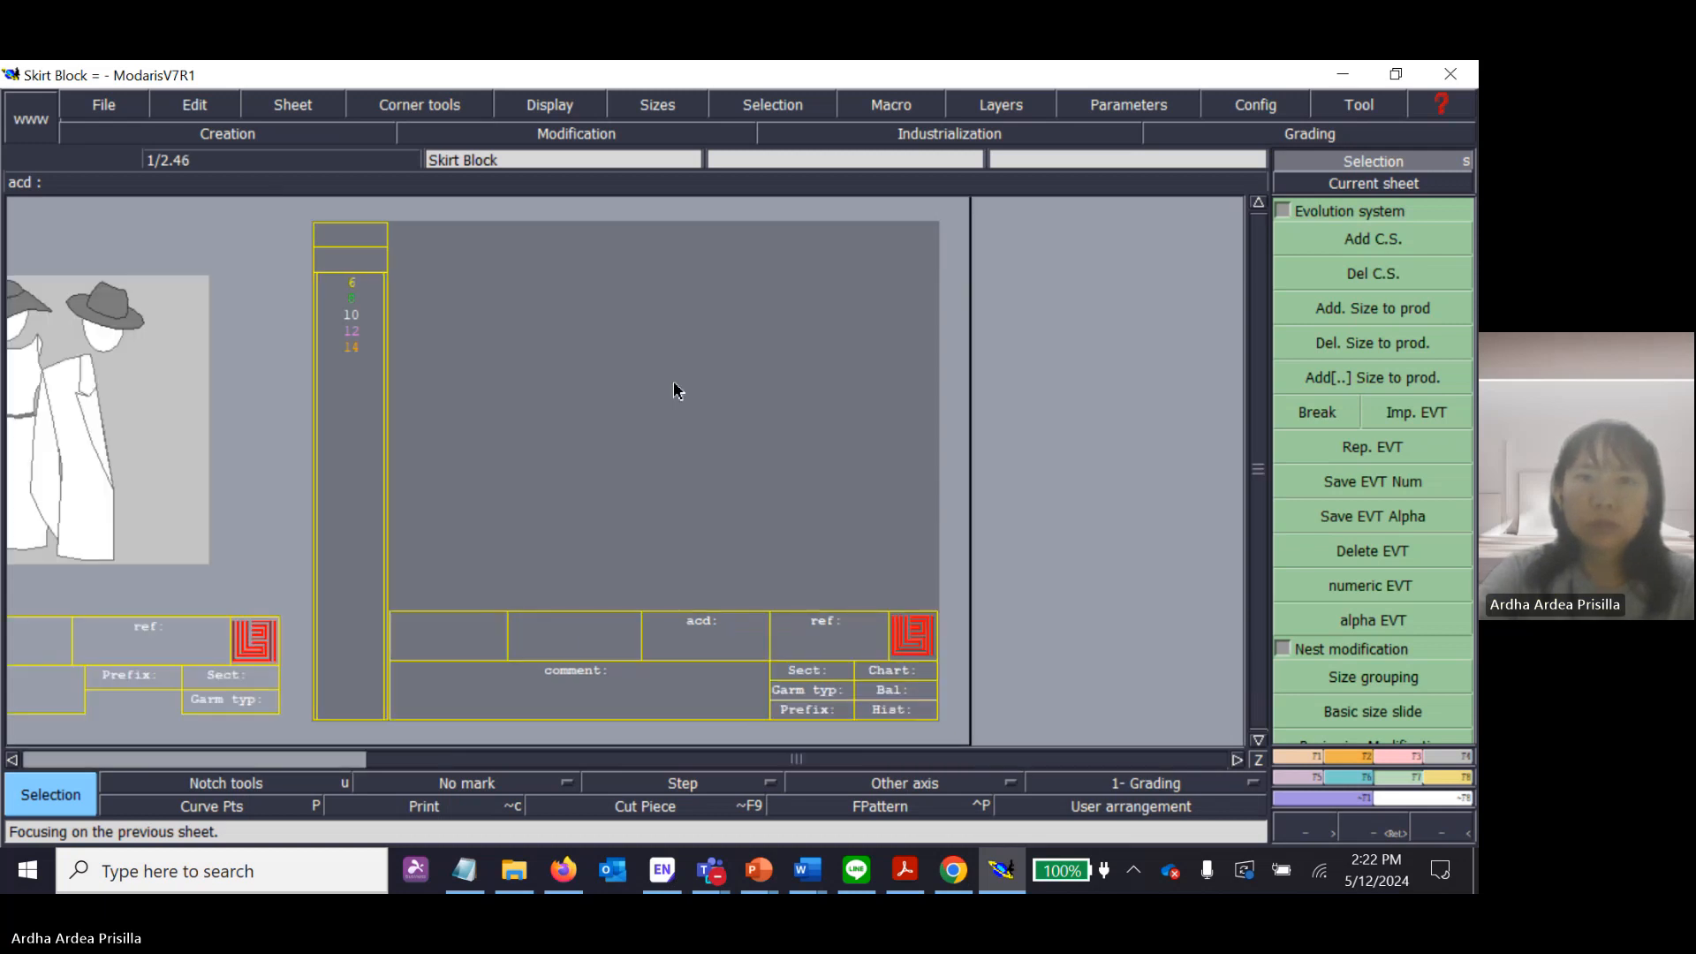
{"action": "key", "text": "Page_Down"}
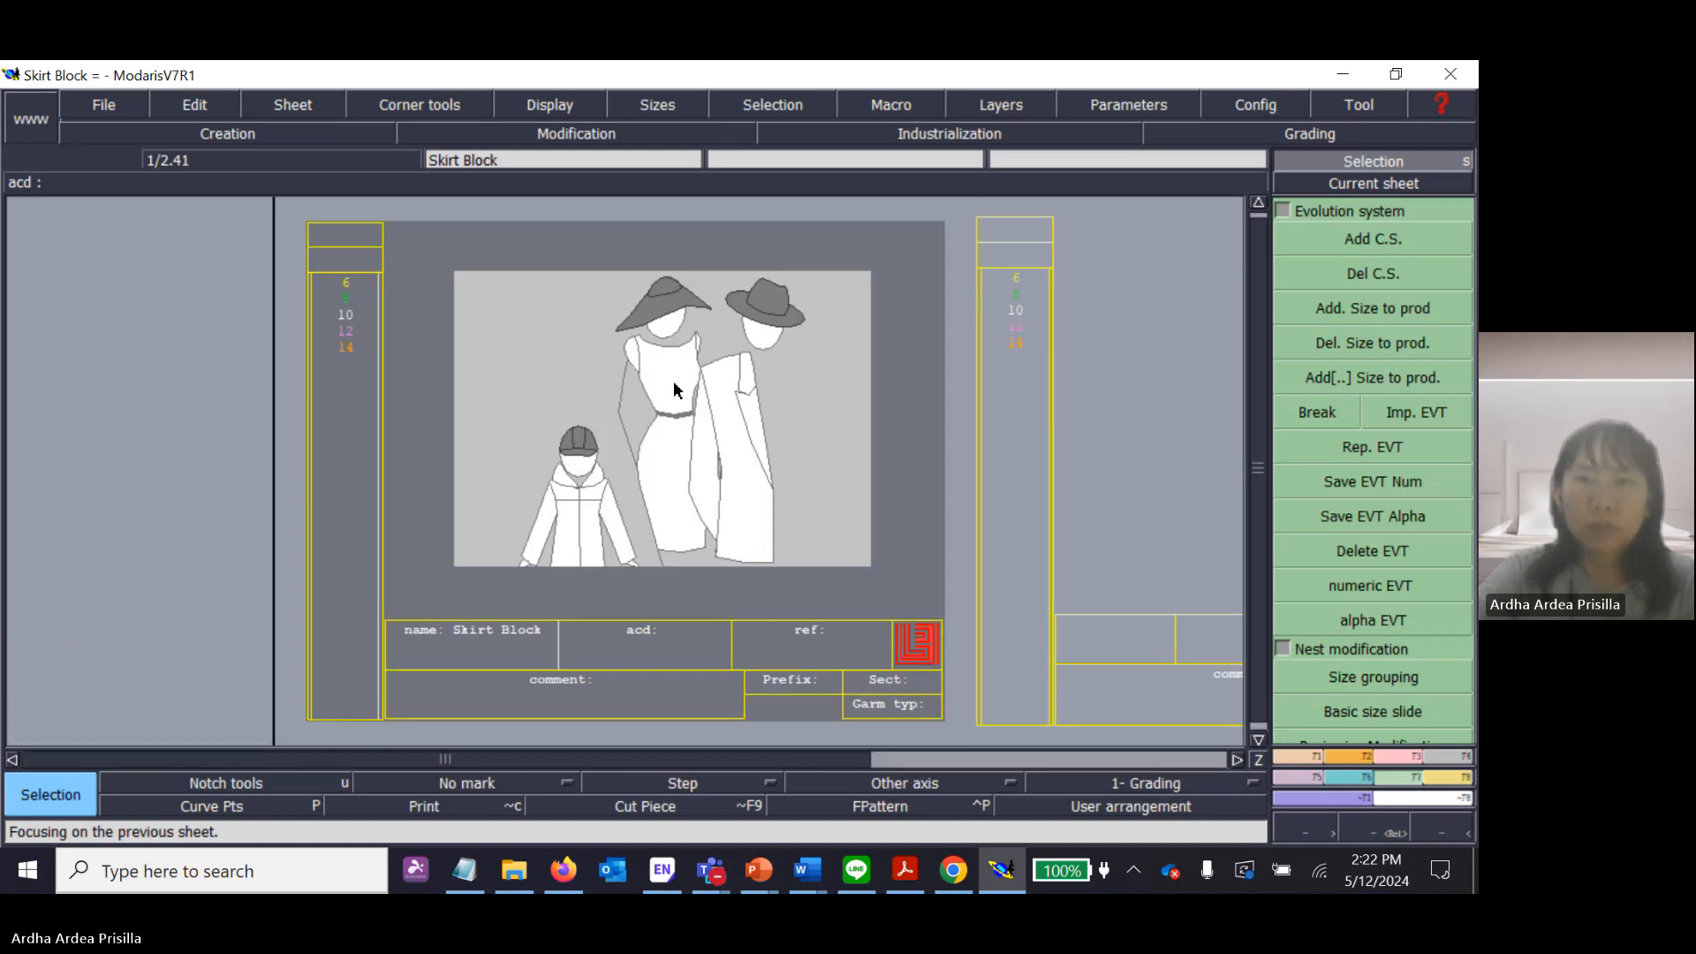
{"action": "key", "text": "Page_Up"}
{"action": "key", "text": "Page_Up"}
{"action": "key", "text": "Page_Down"}
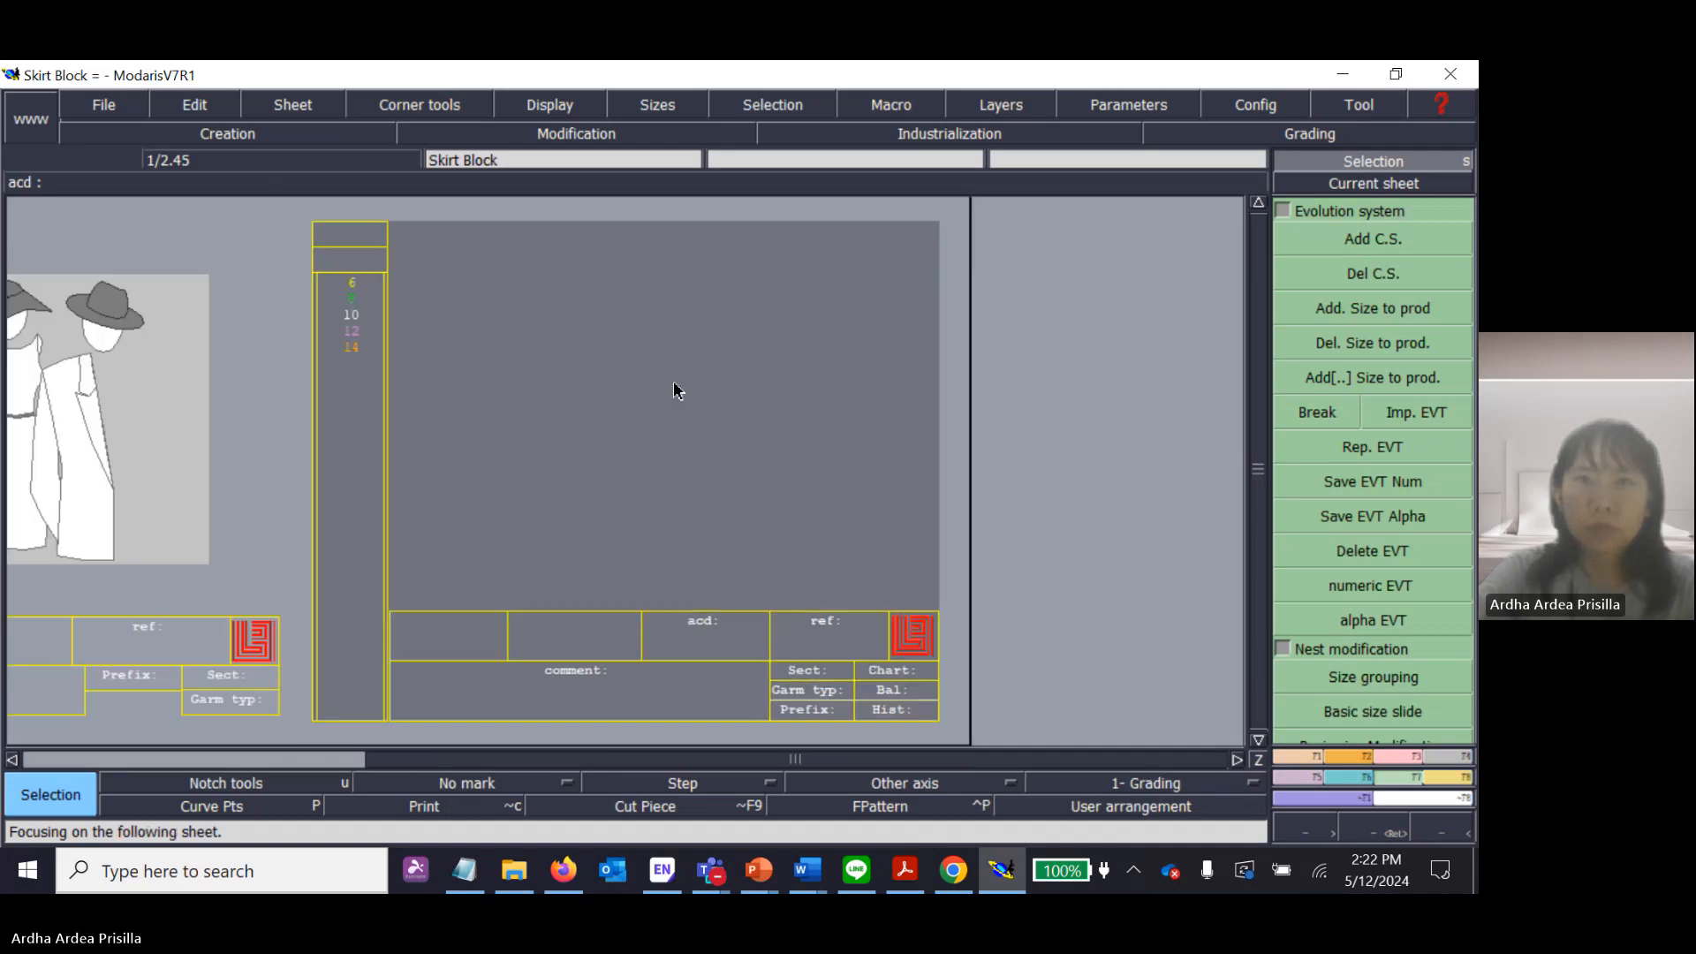
{"action": "key", "text": "Page_Up"}
{"action": "key", "text": "Page_Down"}
{"action": "key", "text": "Page_Up"}
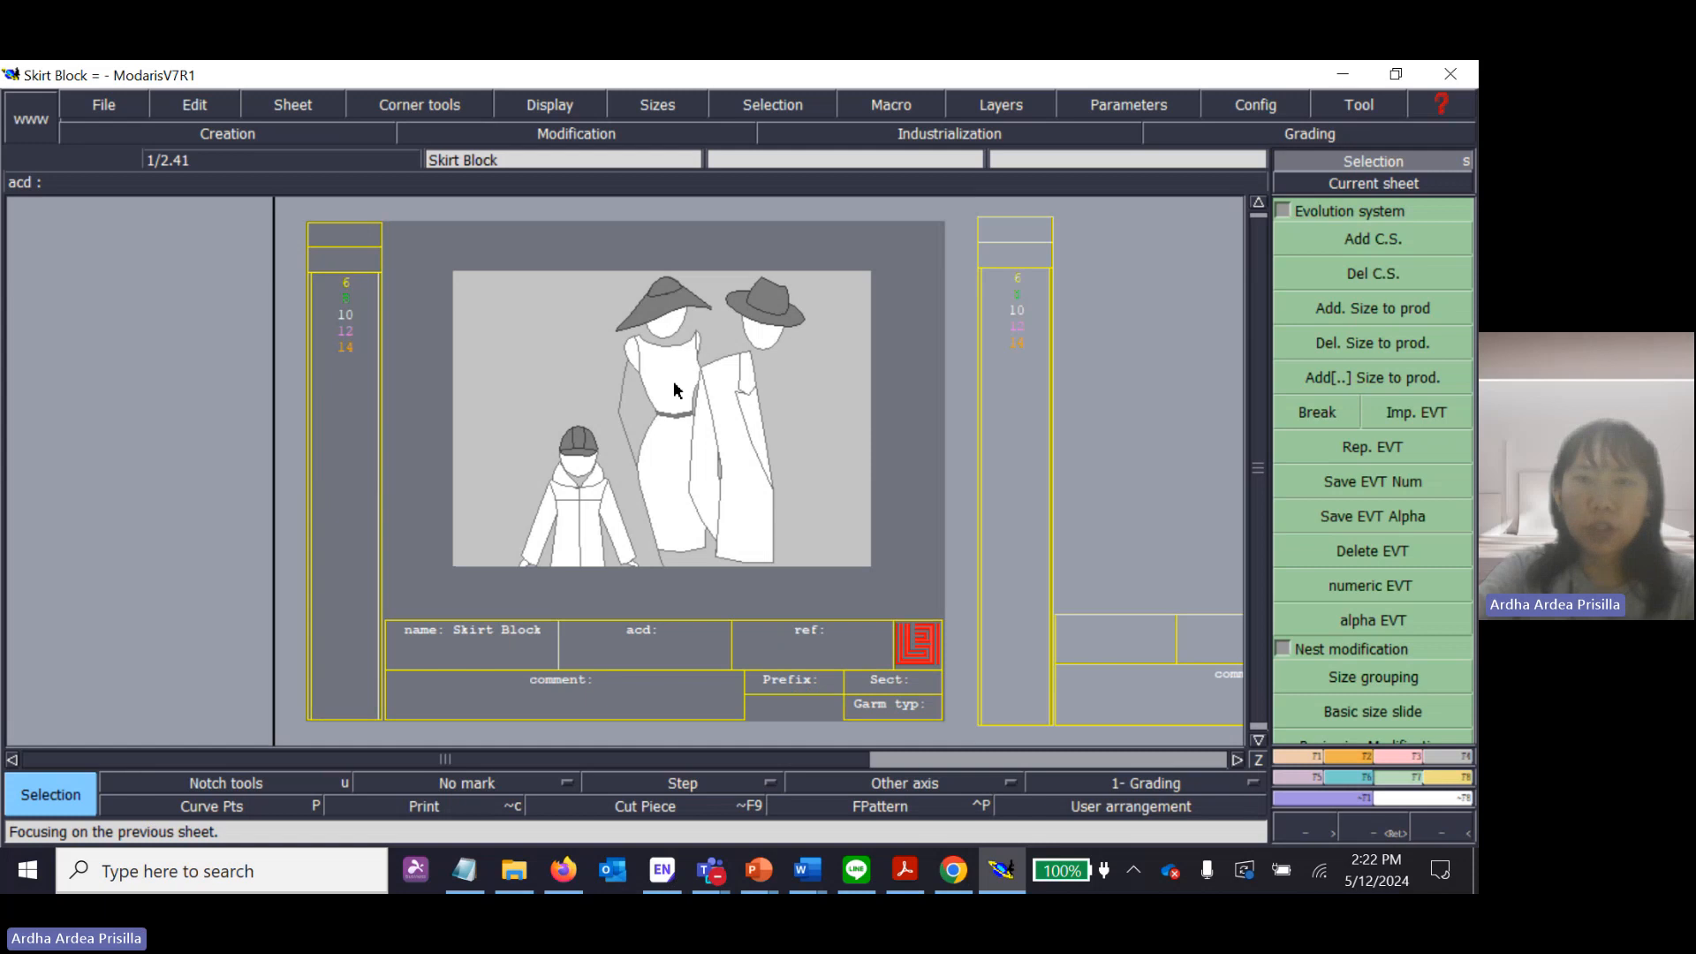
{"action": "key", "text": "Page_Down"}
{"action": "key", "text": "Page_Up"}
{"action": "key", "text": "Page_Down"}
{"action": "key", "text": "Page_Up"}
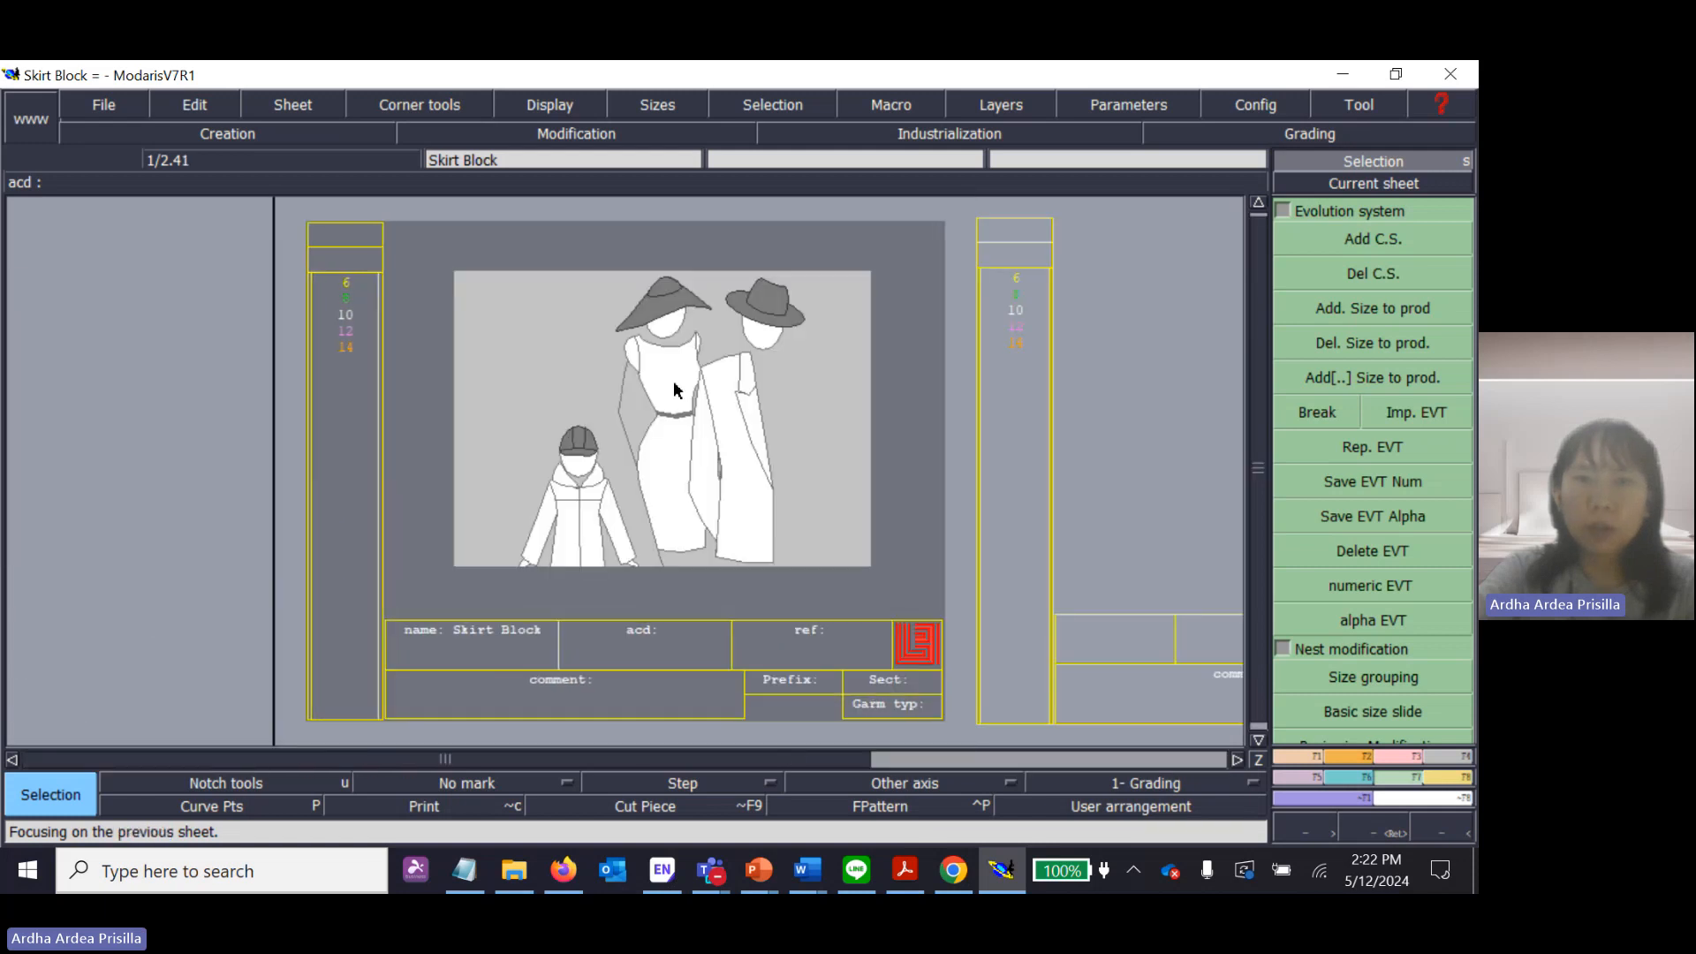
{"action": "key", "text": "Page_Down"}
{"action": "key", "text": "Page_Up"}
{"action": "key", "text": "Page_Down"}
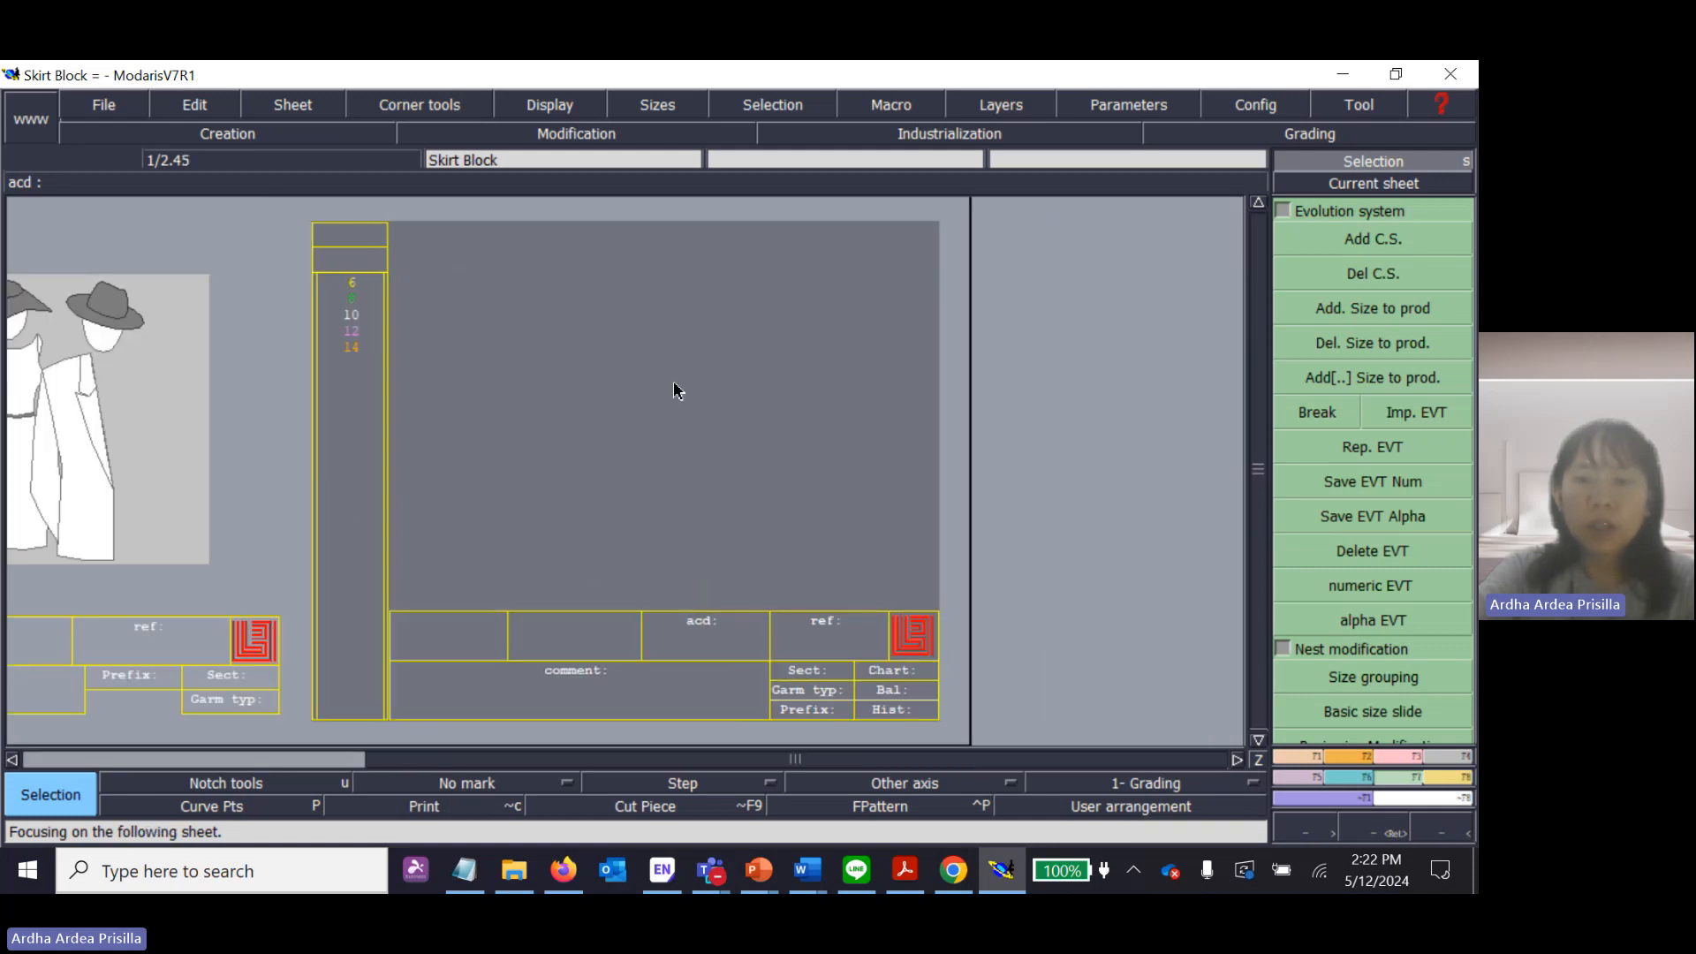
Look up the sheet navigation keys on the keyboard diagram in Chrome, and return to Modaris.
{"action": "left_click", "coordinate": [953, 870]}
{"action": "scroll", "coordinate": [1139, 633], "scroll_direction": "down", "scroll_amount": 3}
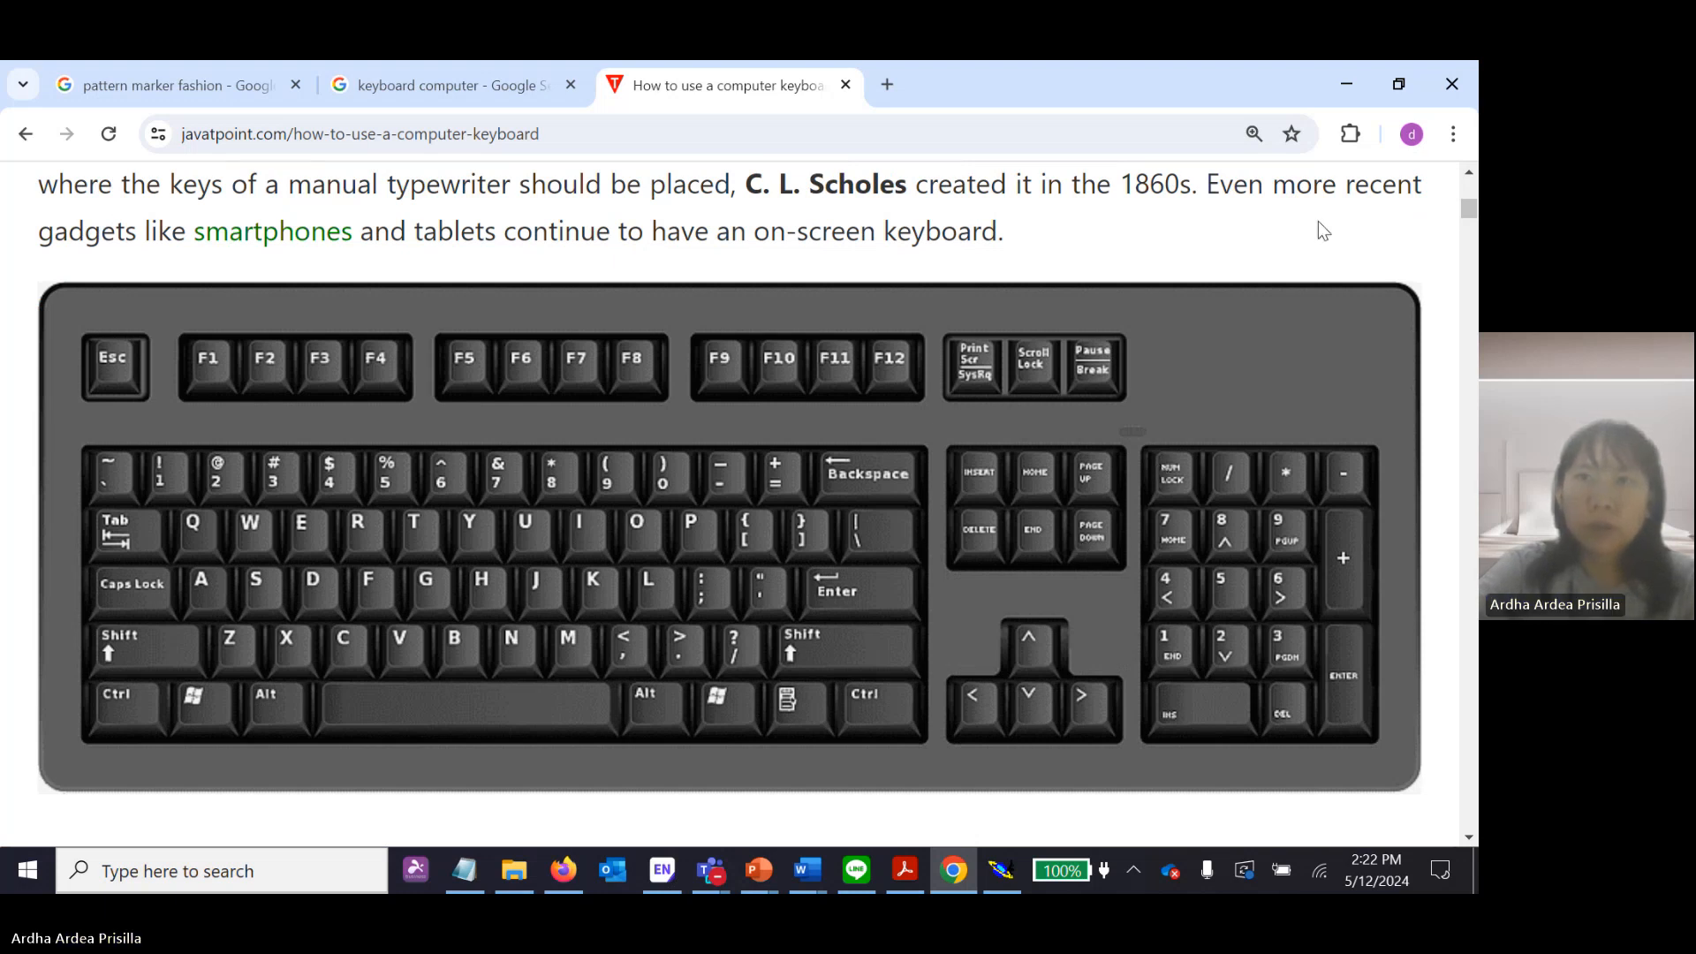
{"action": "left_click", "coordinate": [1347, 94]}
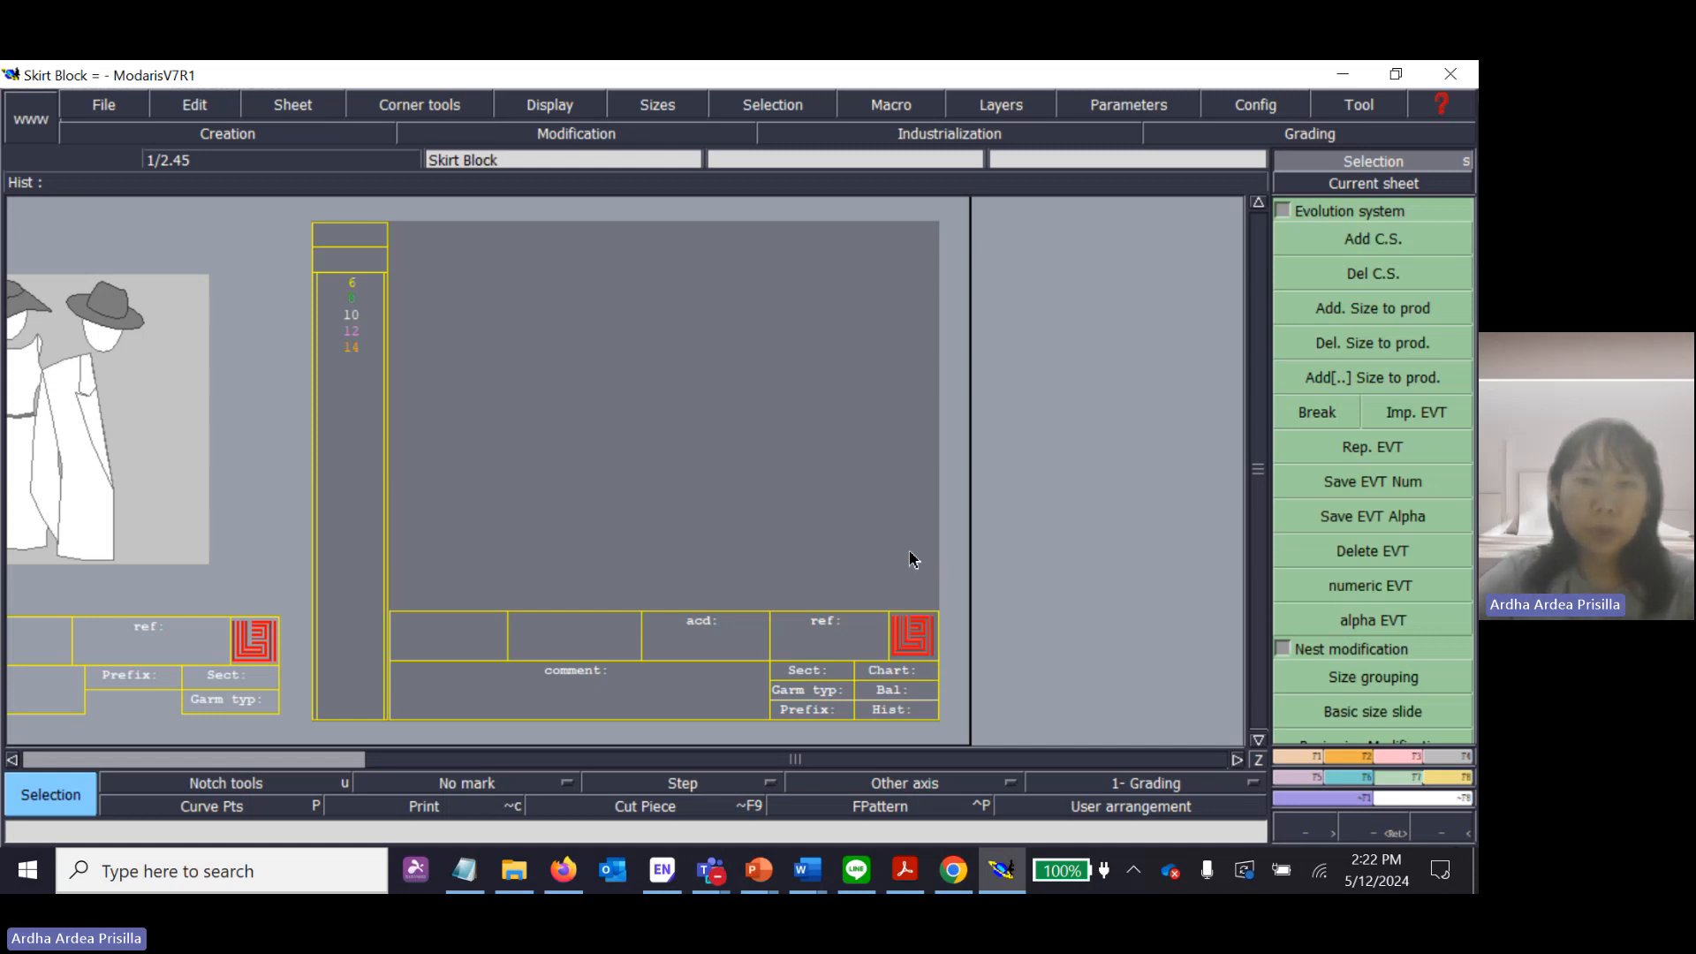
Switch to Skirt Block.pdf in Acrobat and select the T1-L1 centre back length line in the Back section.
{"action": "left_click", "coordinate": [922, 875]}
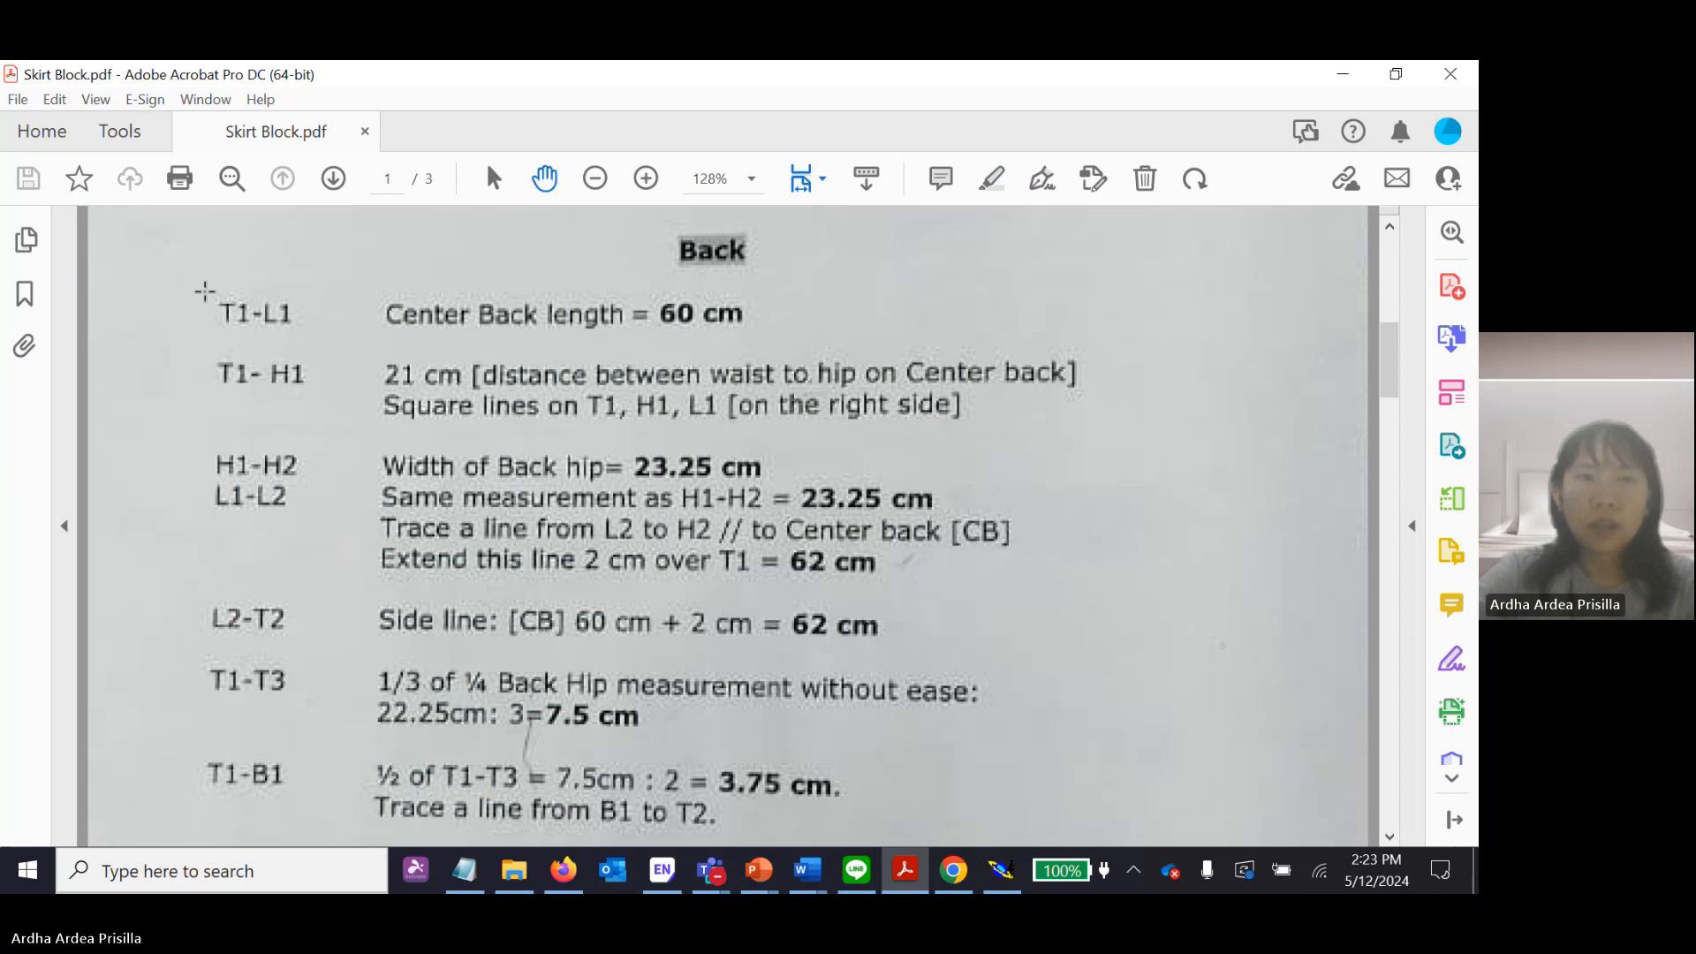
{"action": "left_click_drag", "start_coordinate": [189, 288], "coordinate": [785, 343]}
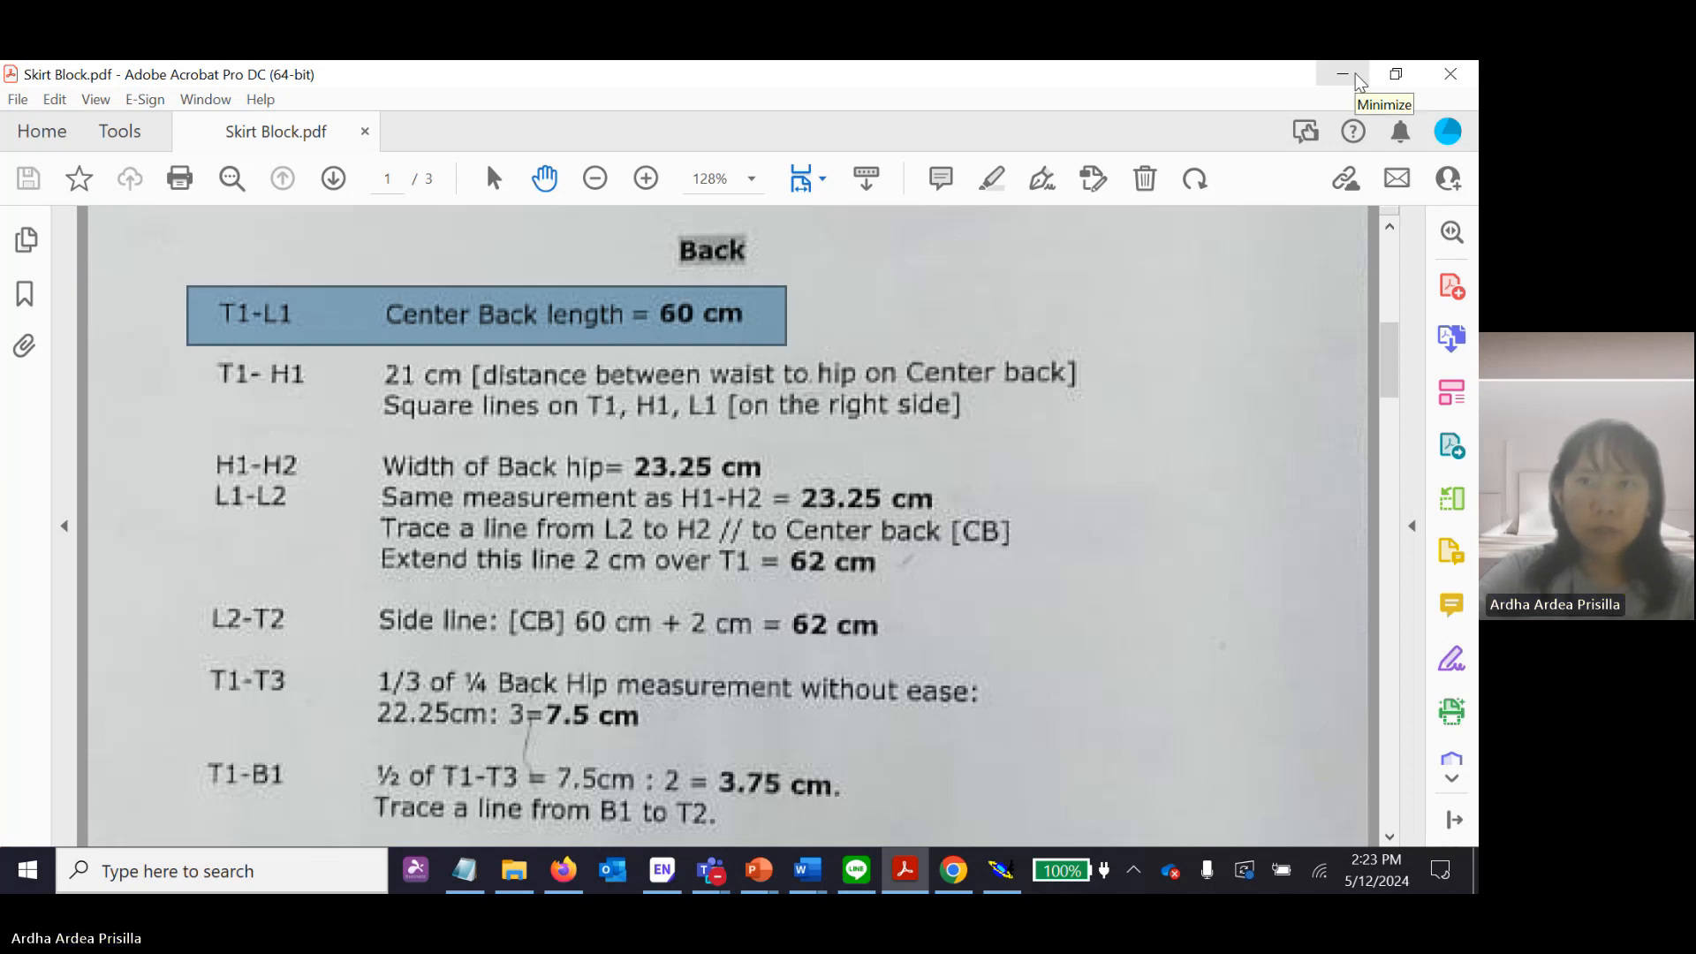
{"action": "left_click", "coordinate": [1360, 83]}
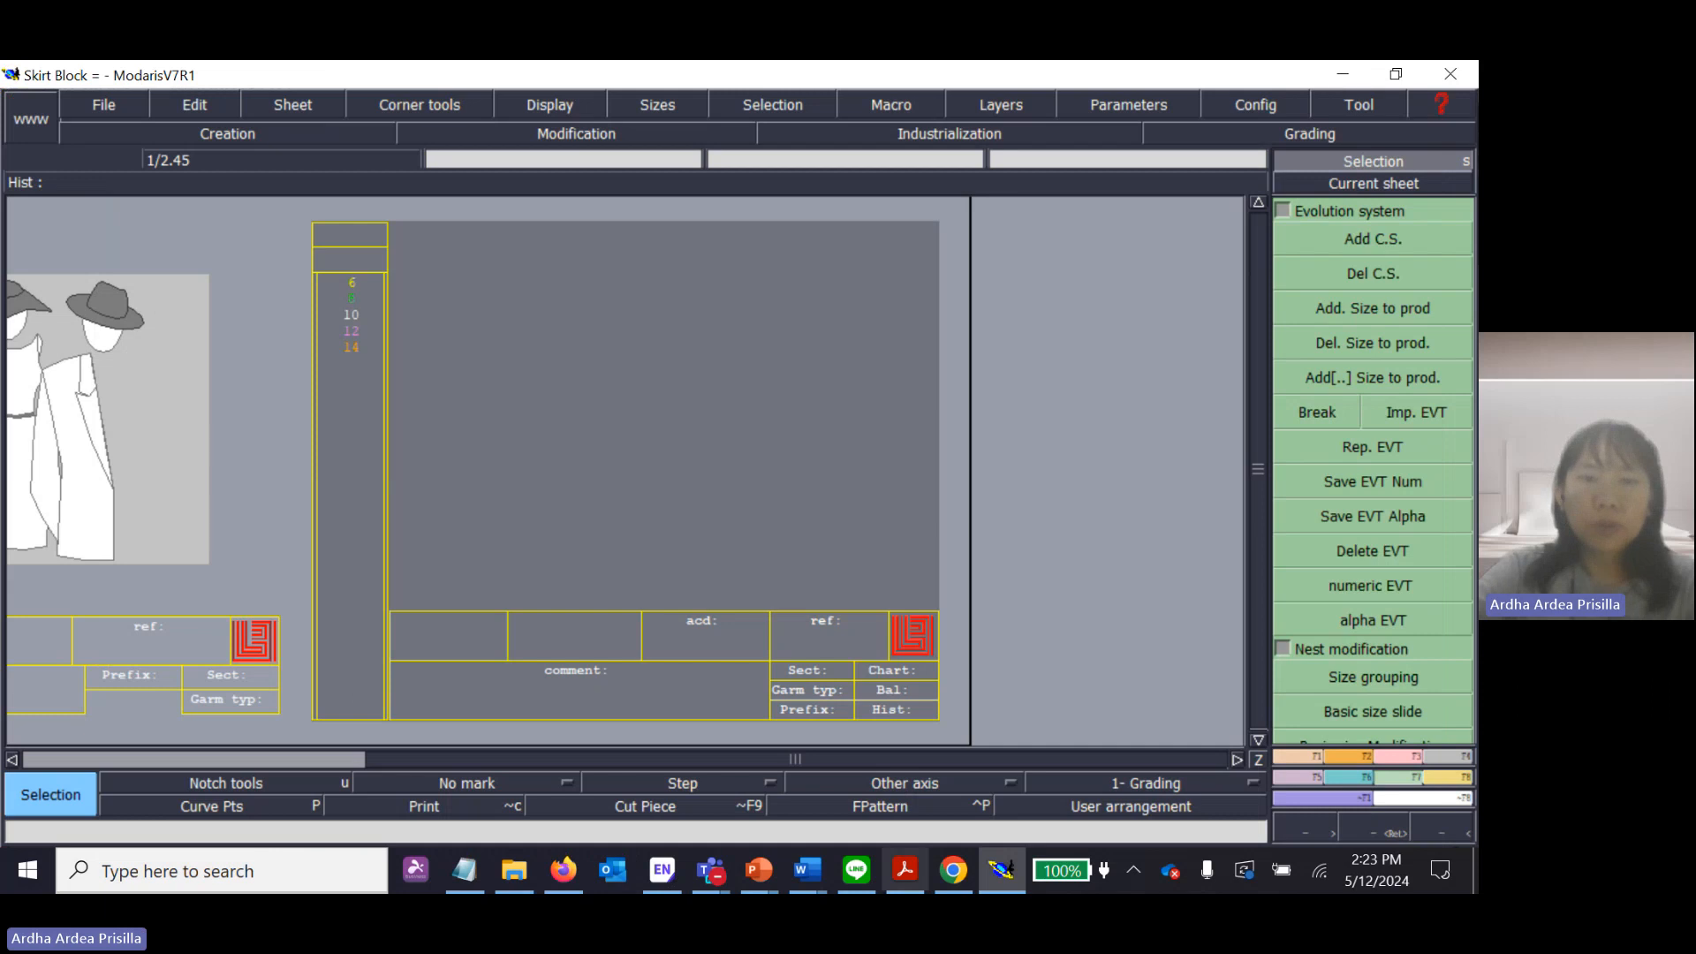
Switch to the Lectra Introduction presentation in PowerPoint and add a slide after slide 3, deleting its title and text placeholders.
{"action": "left_click", "coordinate": [758, 870]}
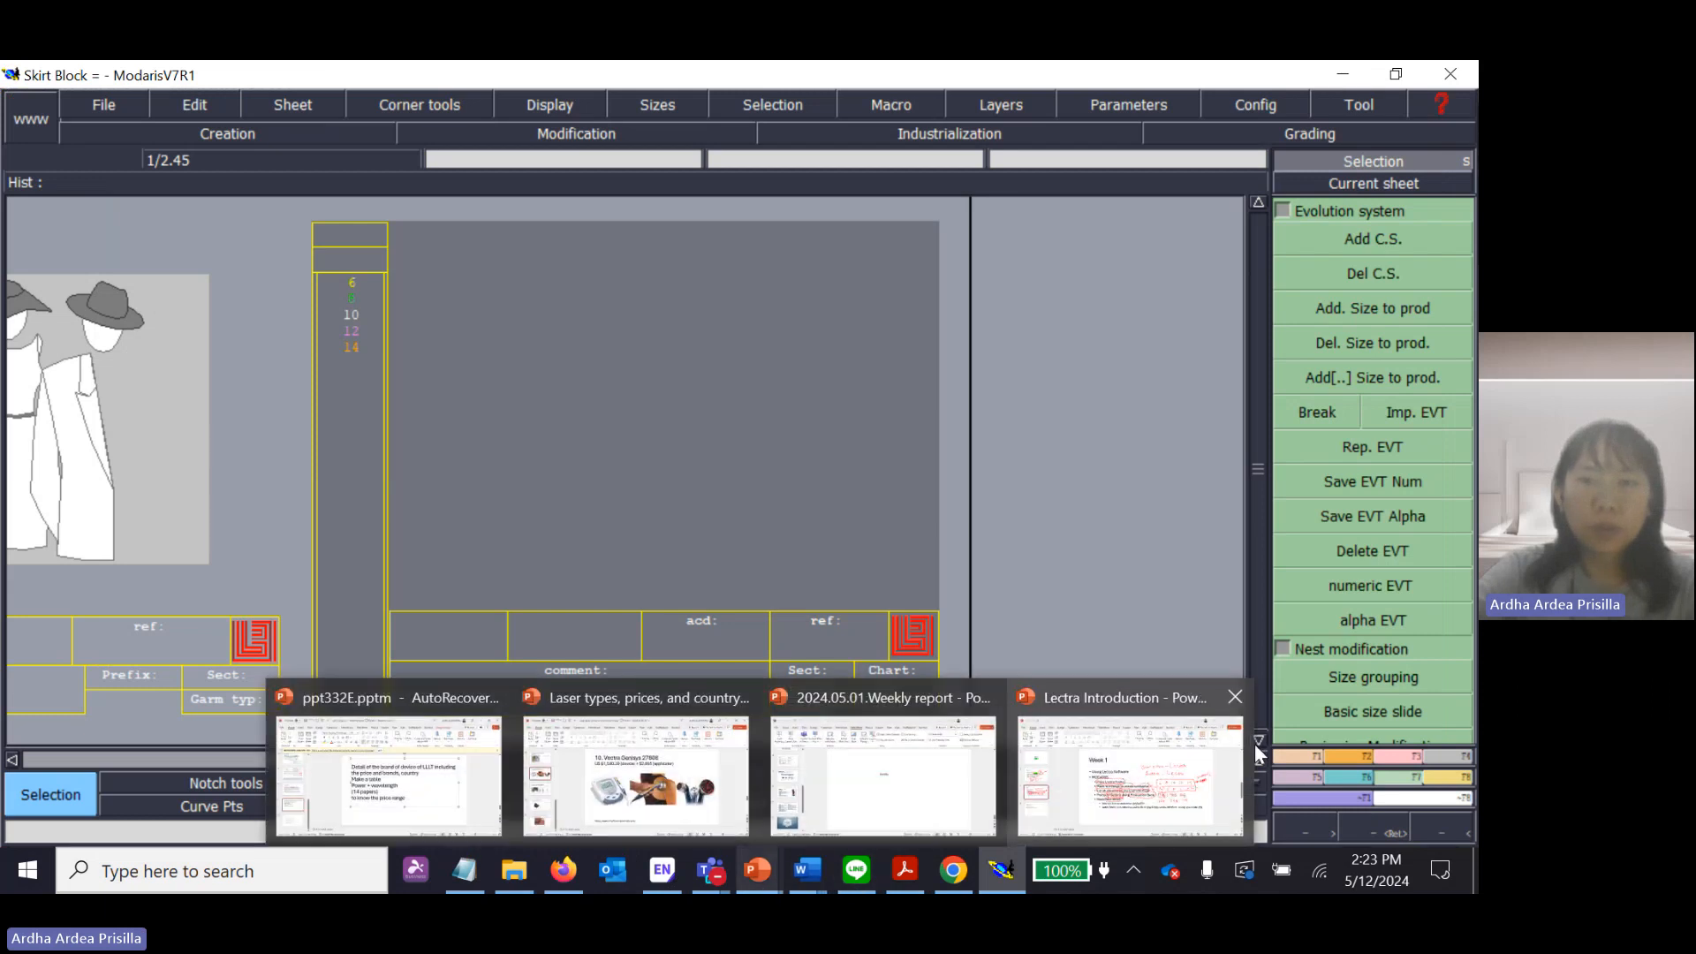
{"action": "left_click", "coordinate": [1138, 775]}
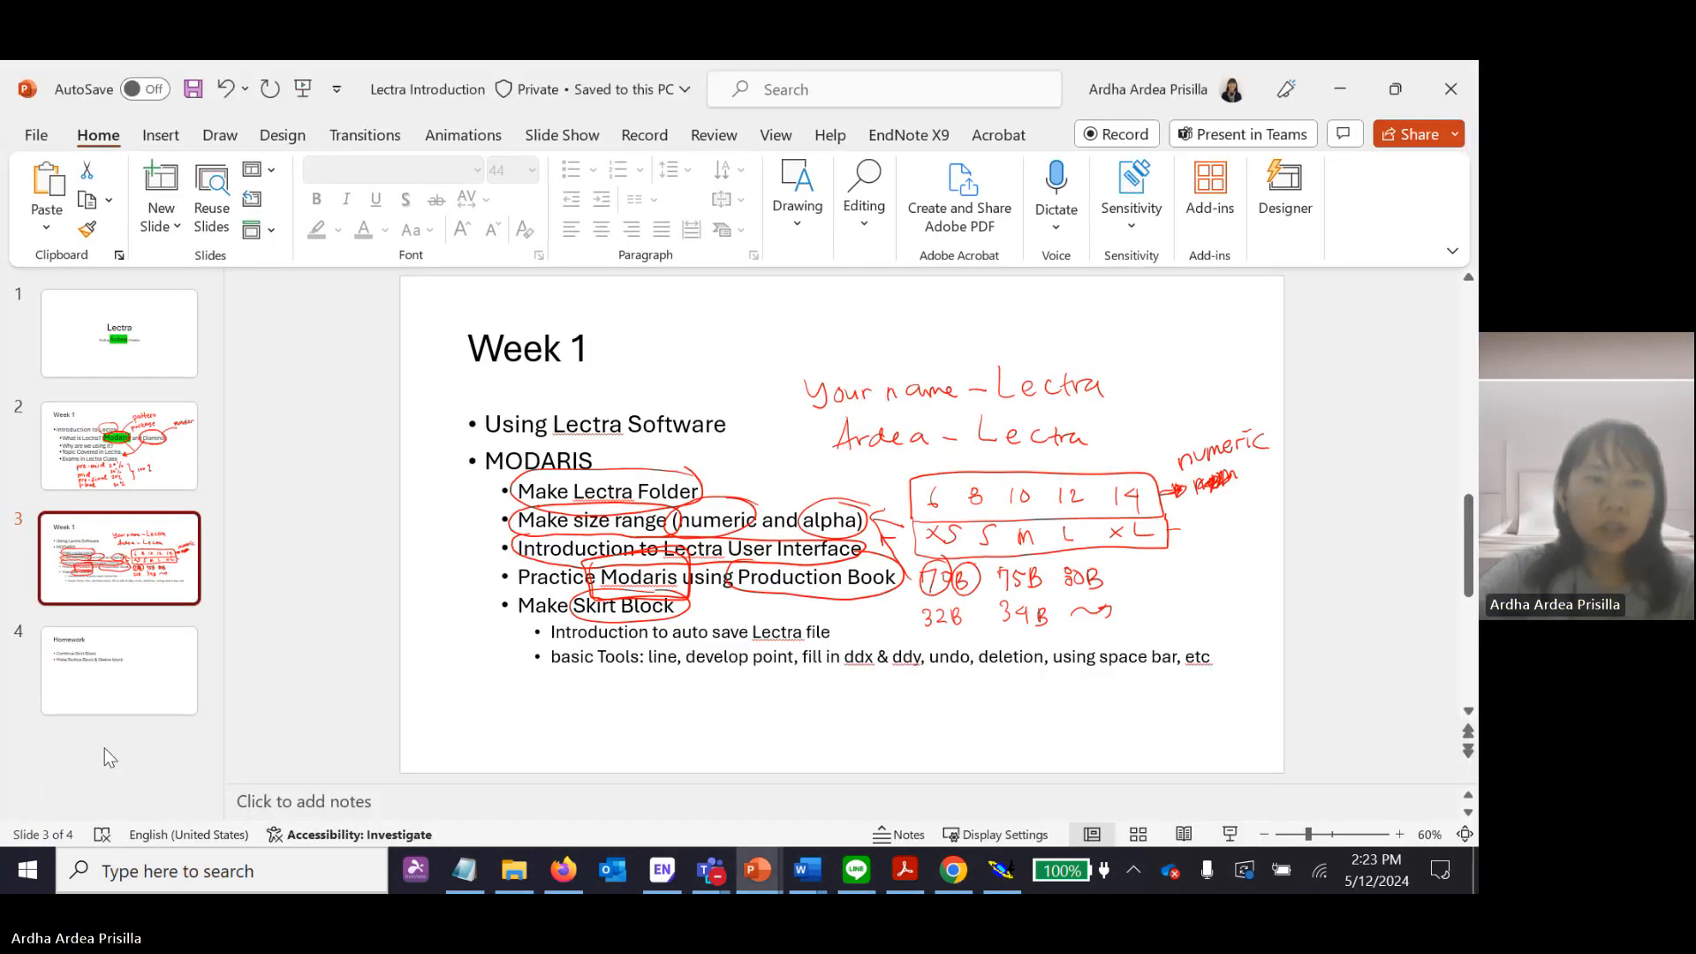
{"action": "right_click", "coordinate": [149, 621]}
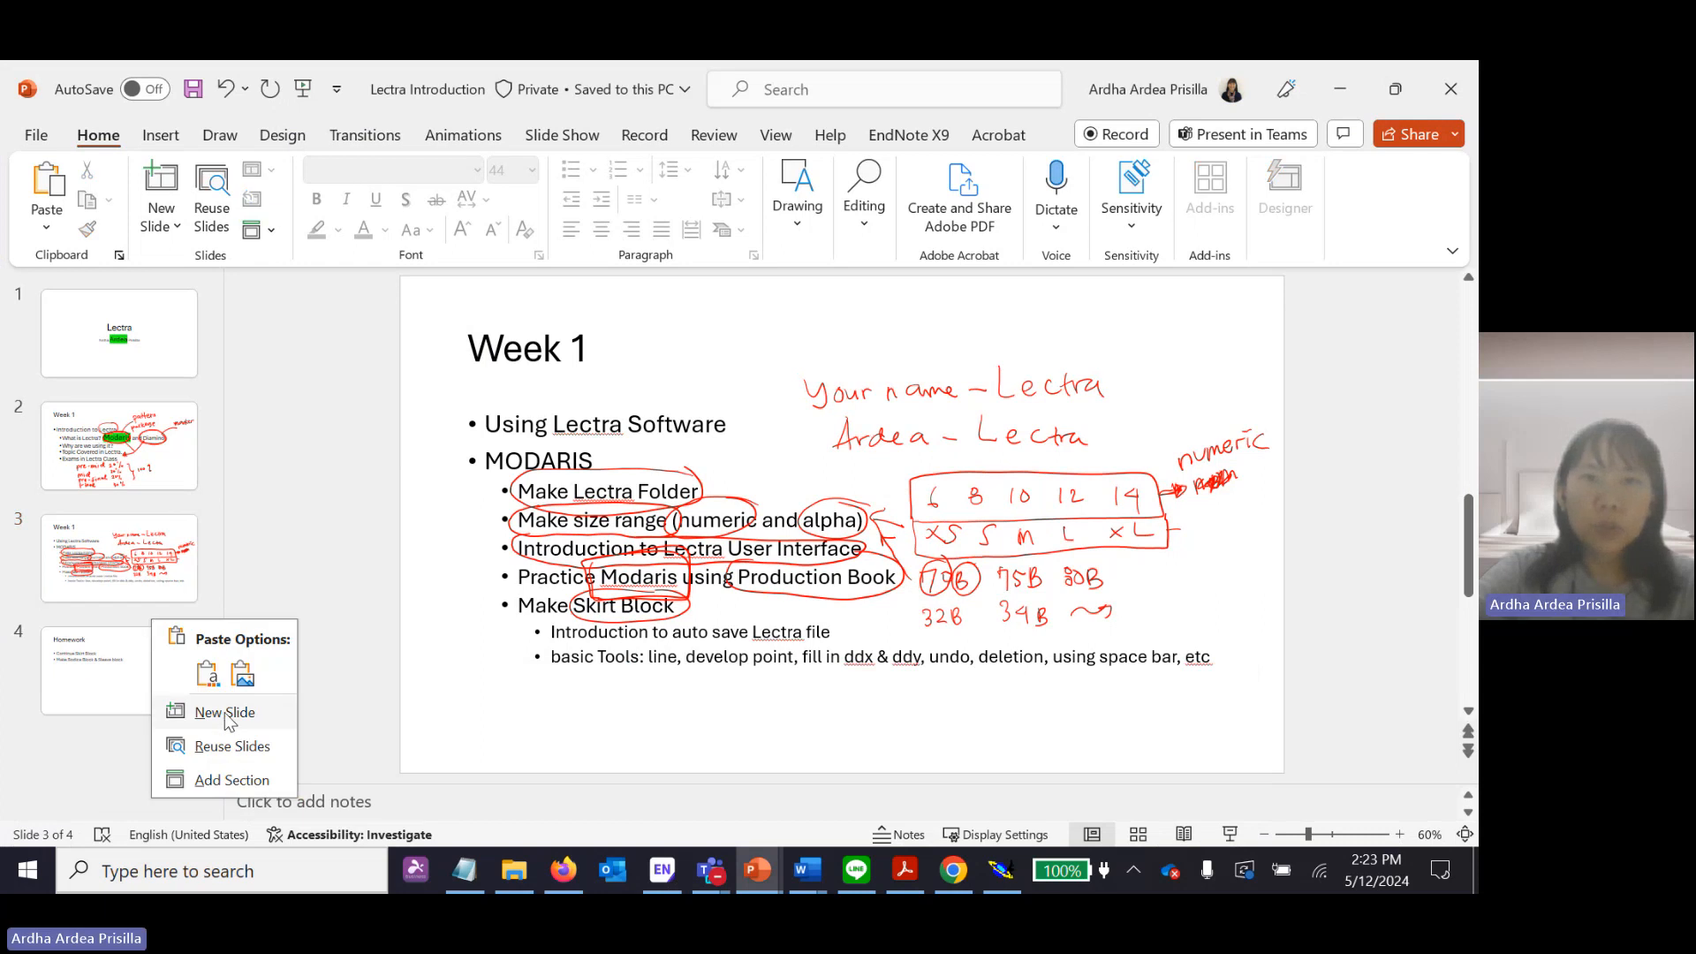
{"action": "left_click", "coordinate": [181, 704]}
{"action": "left_click", "coordinate": [458, 507]}
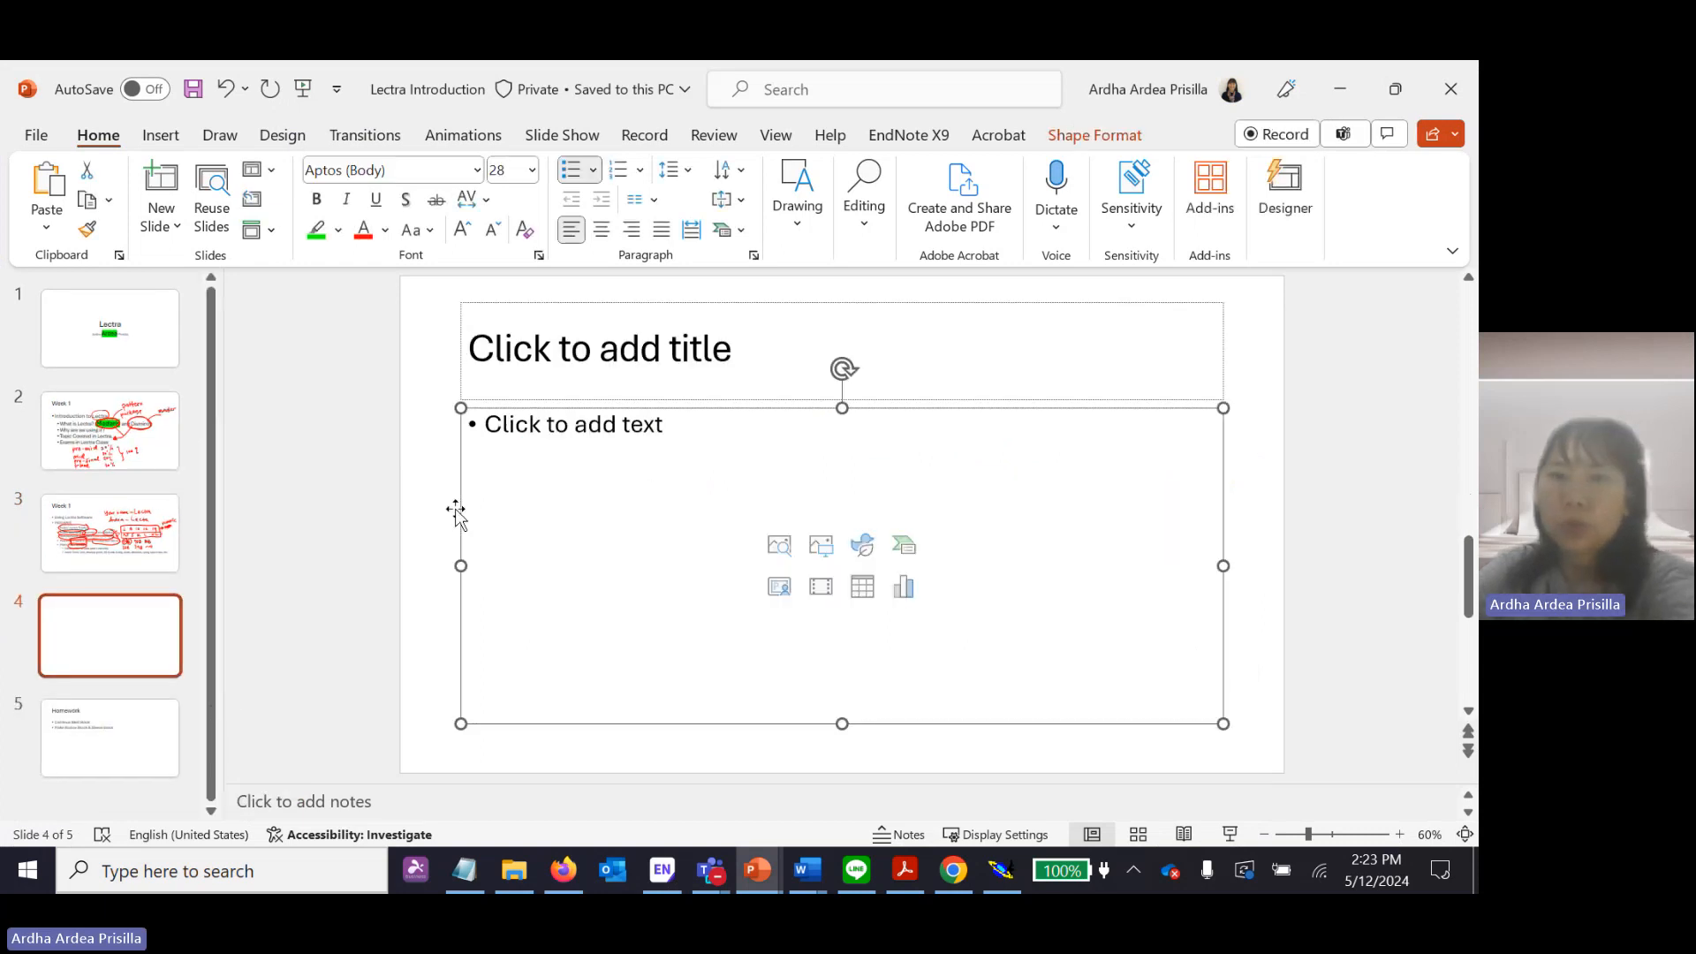
{"action": "key", "text": "Delete"}
{"action": "left_click", "coordinate": [674, 399]}
{"action": "key", "text": "Delete"}
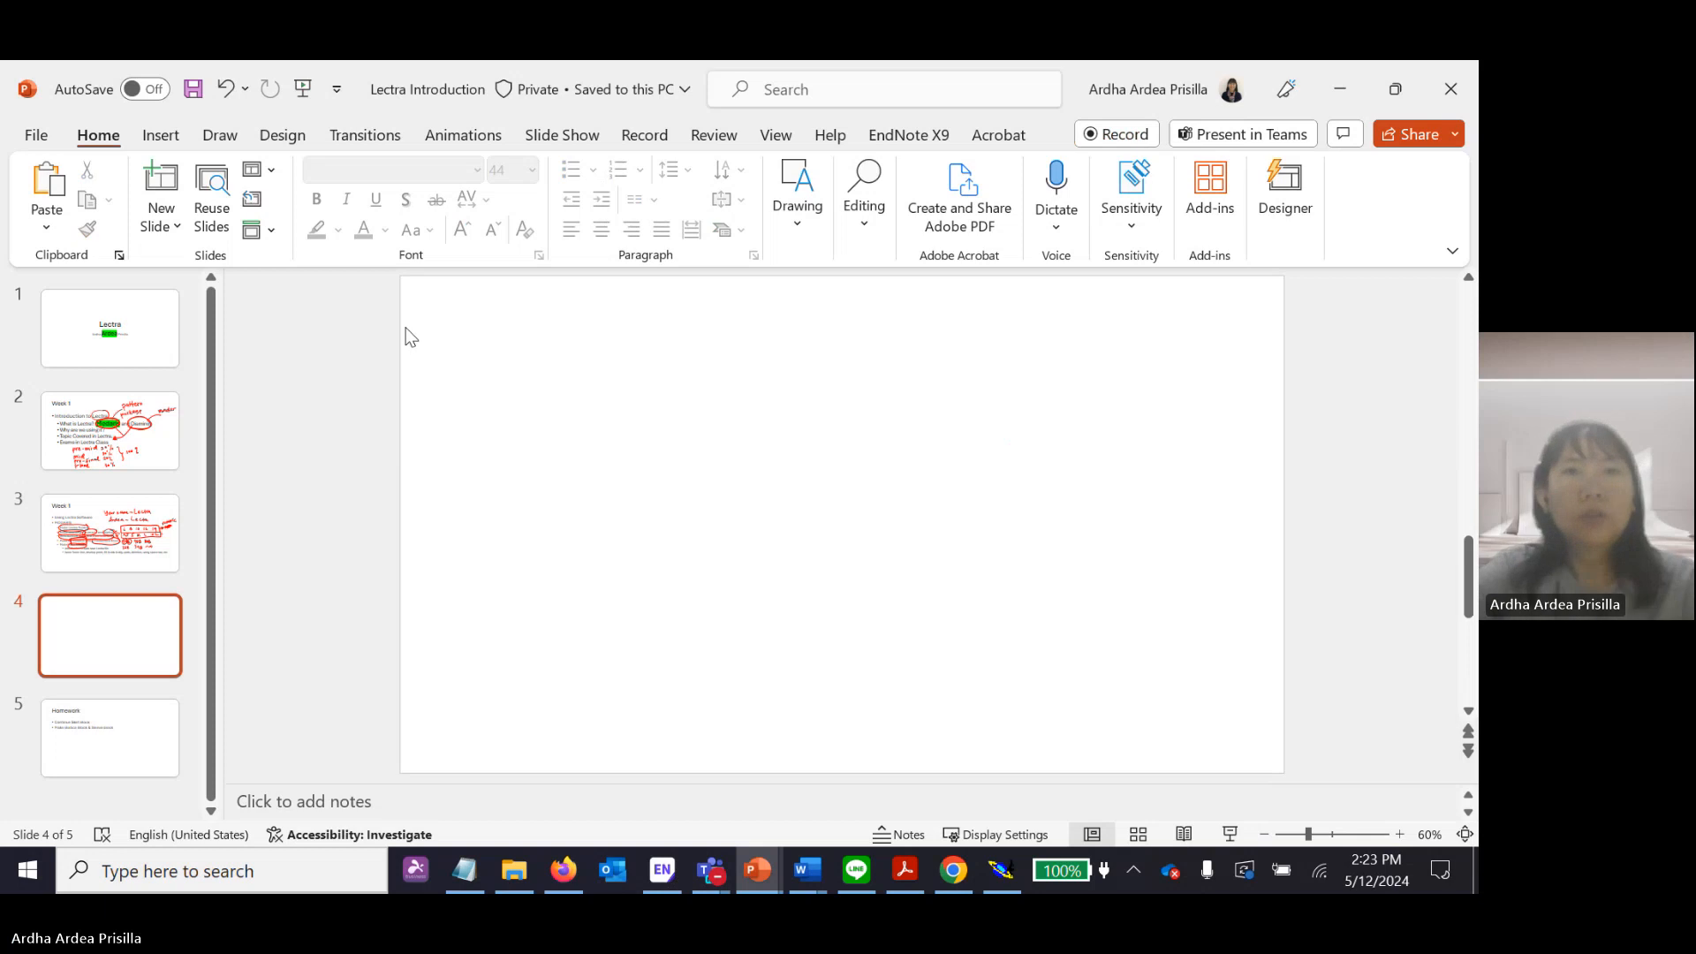
Draw a horizontal straight line about 10.65" long across the middle of the blank slide 4.
{"action": "left_click", "coordinate": [161, 134]}
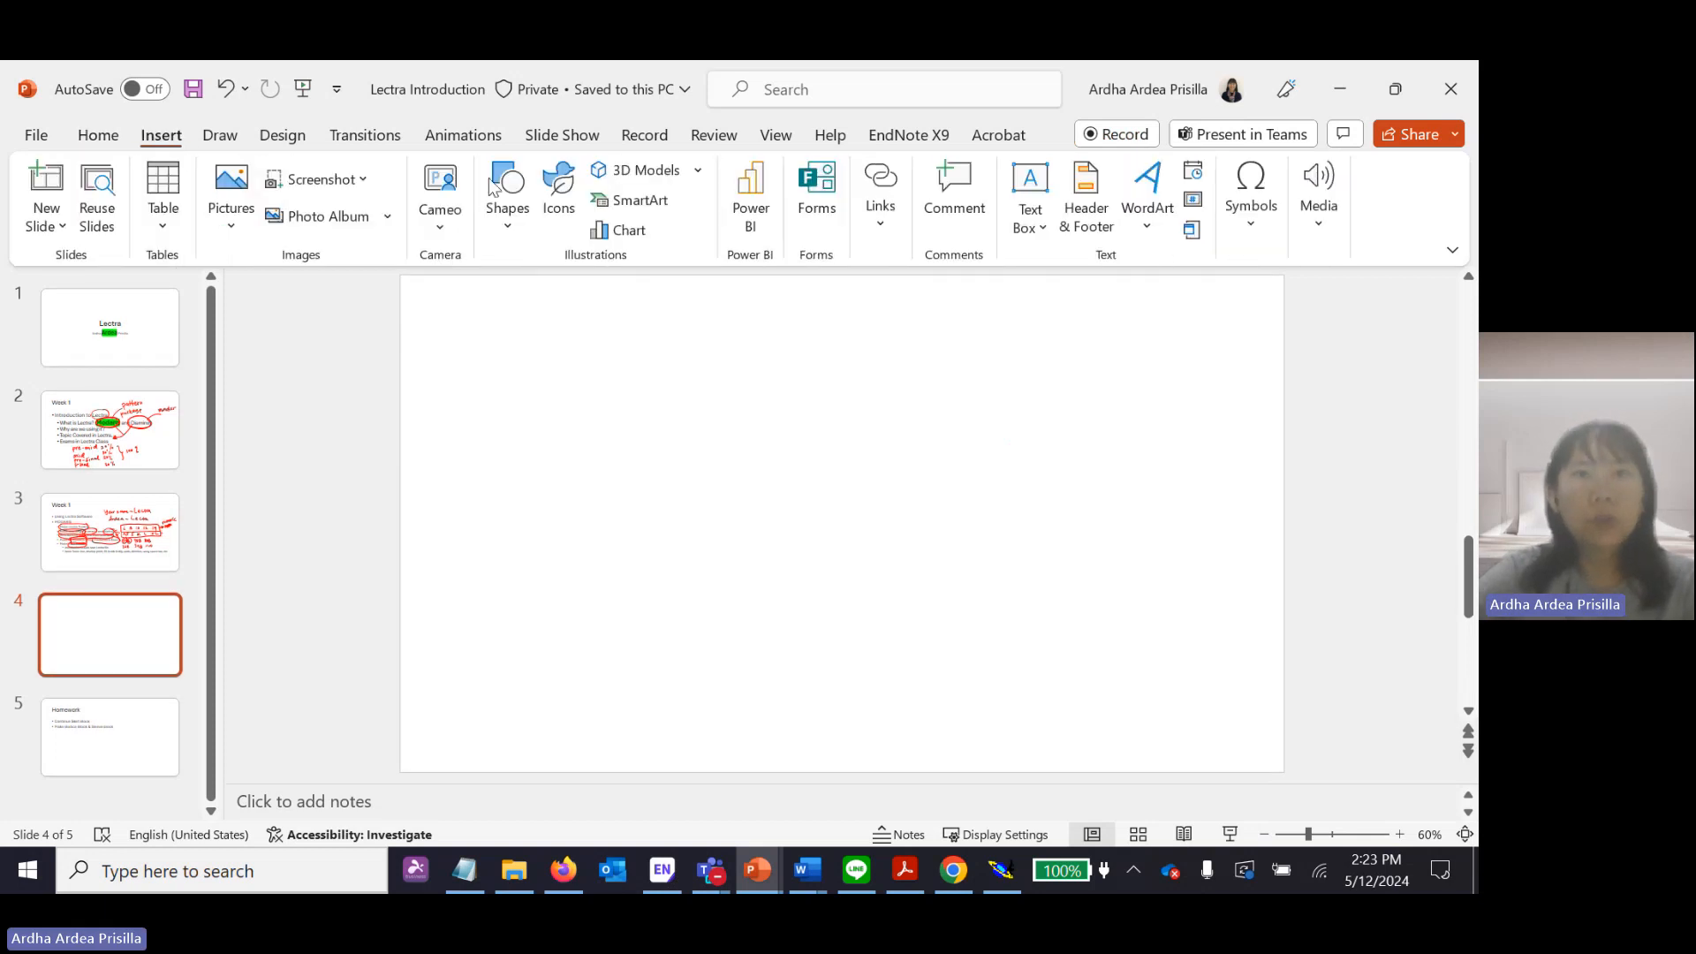
{"action": "left_click", "coordinate": [507, 190]}
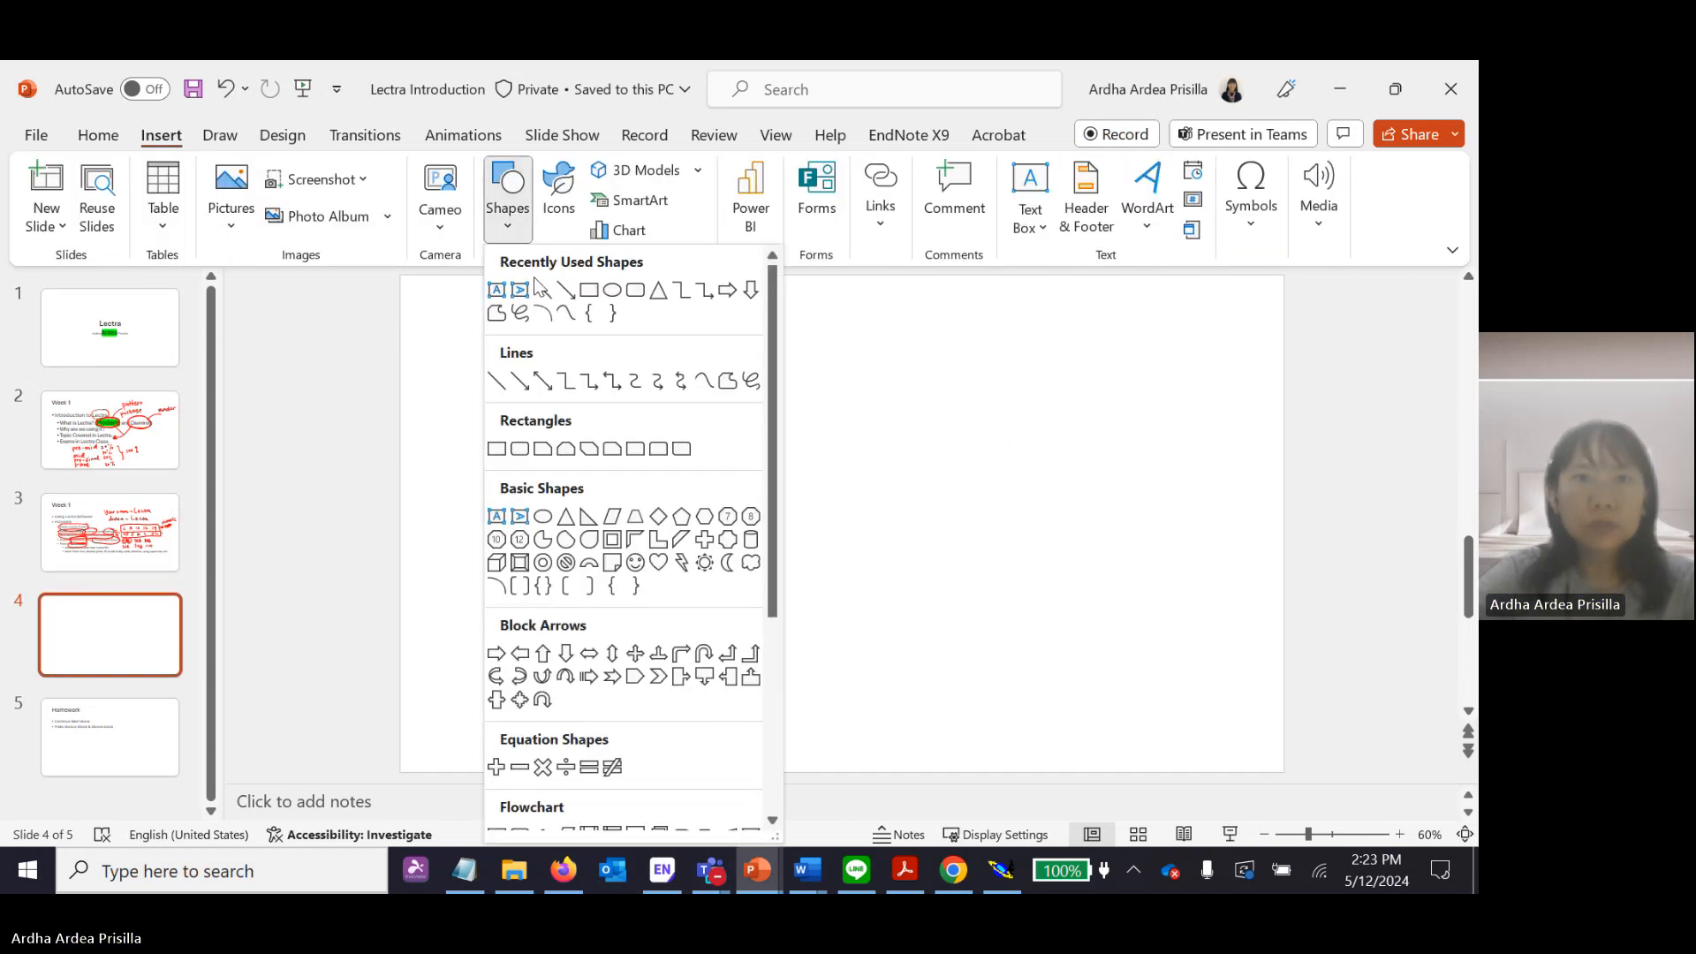
{"action": "left_click", "coordinate": [546, 295]}
{"action": "mouse_move", "coordinate": [483, 524]}
{"action": "left_mouse_down"}
{"action": "mouse_move", "coordinate": [1109, 503]}
{"action": "mouse_move", "coordinate": [1188, 524]}
{"action": "left_mouse_up"}
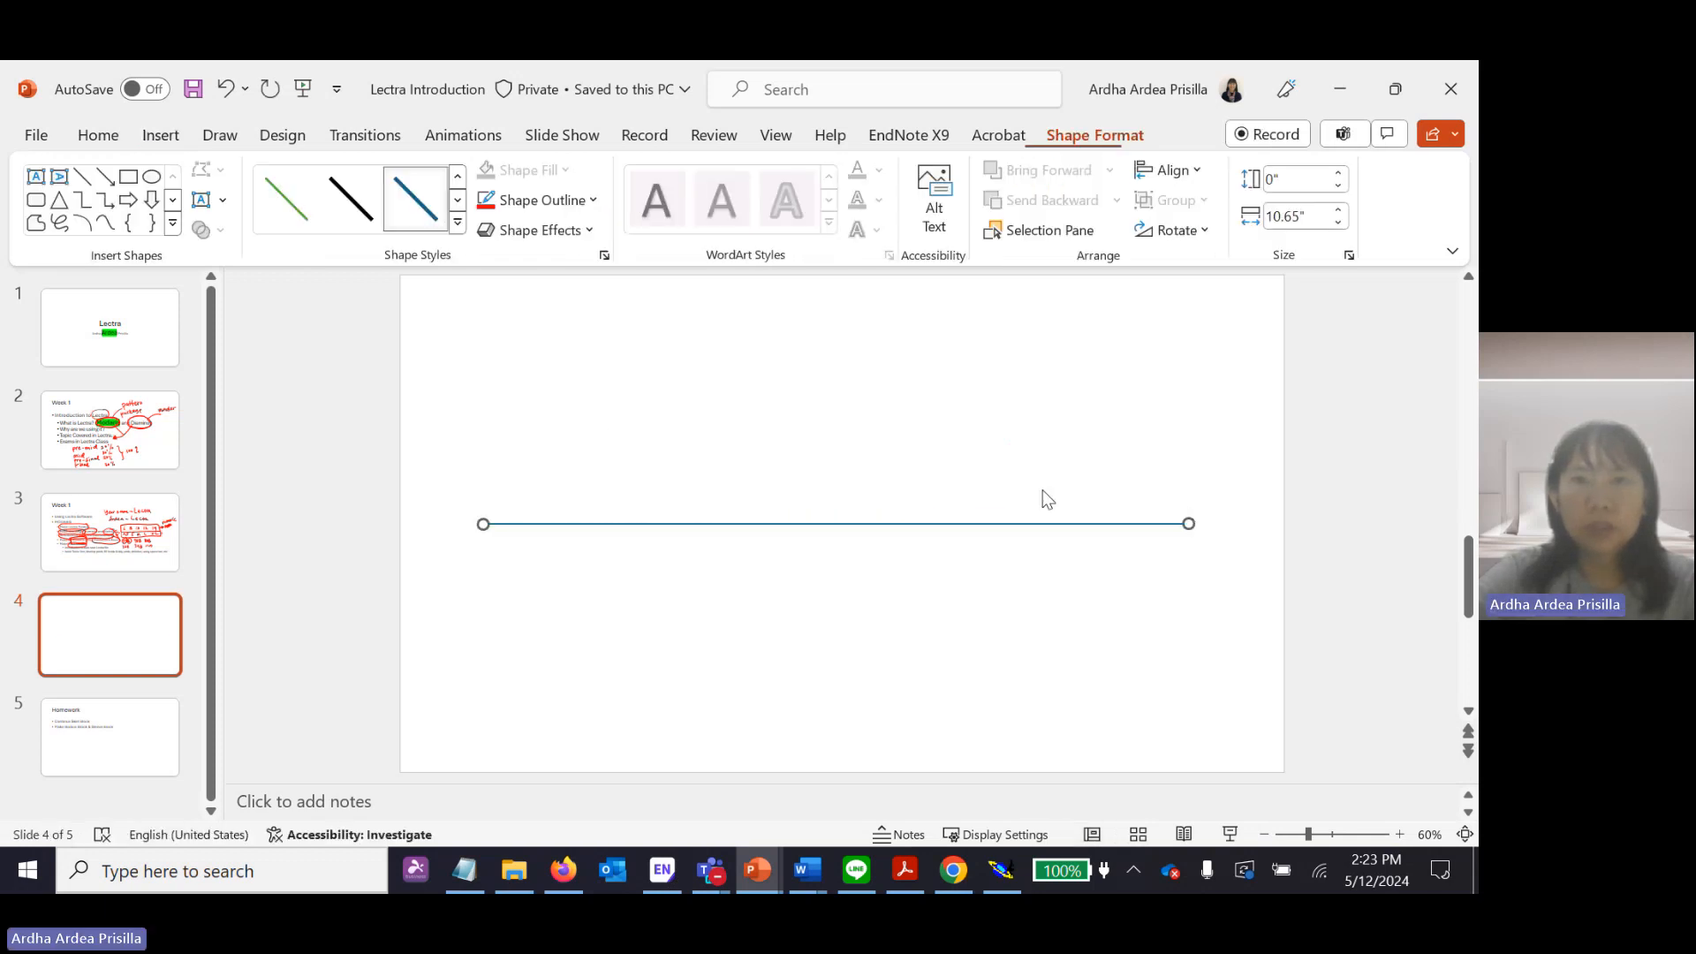
{"action": "left_click", "coordinate": [807, 311]}
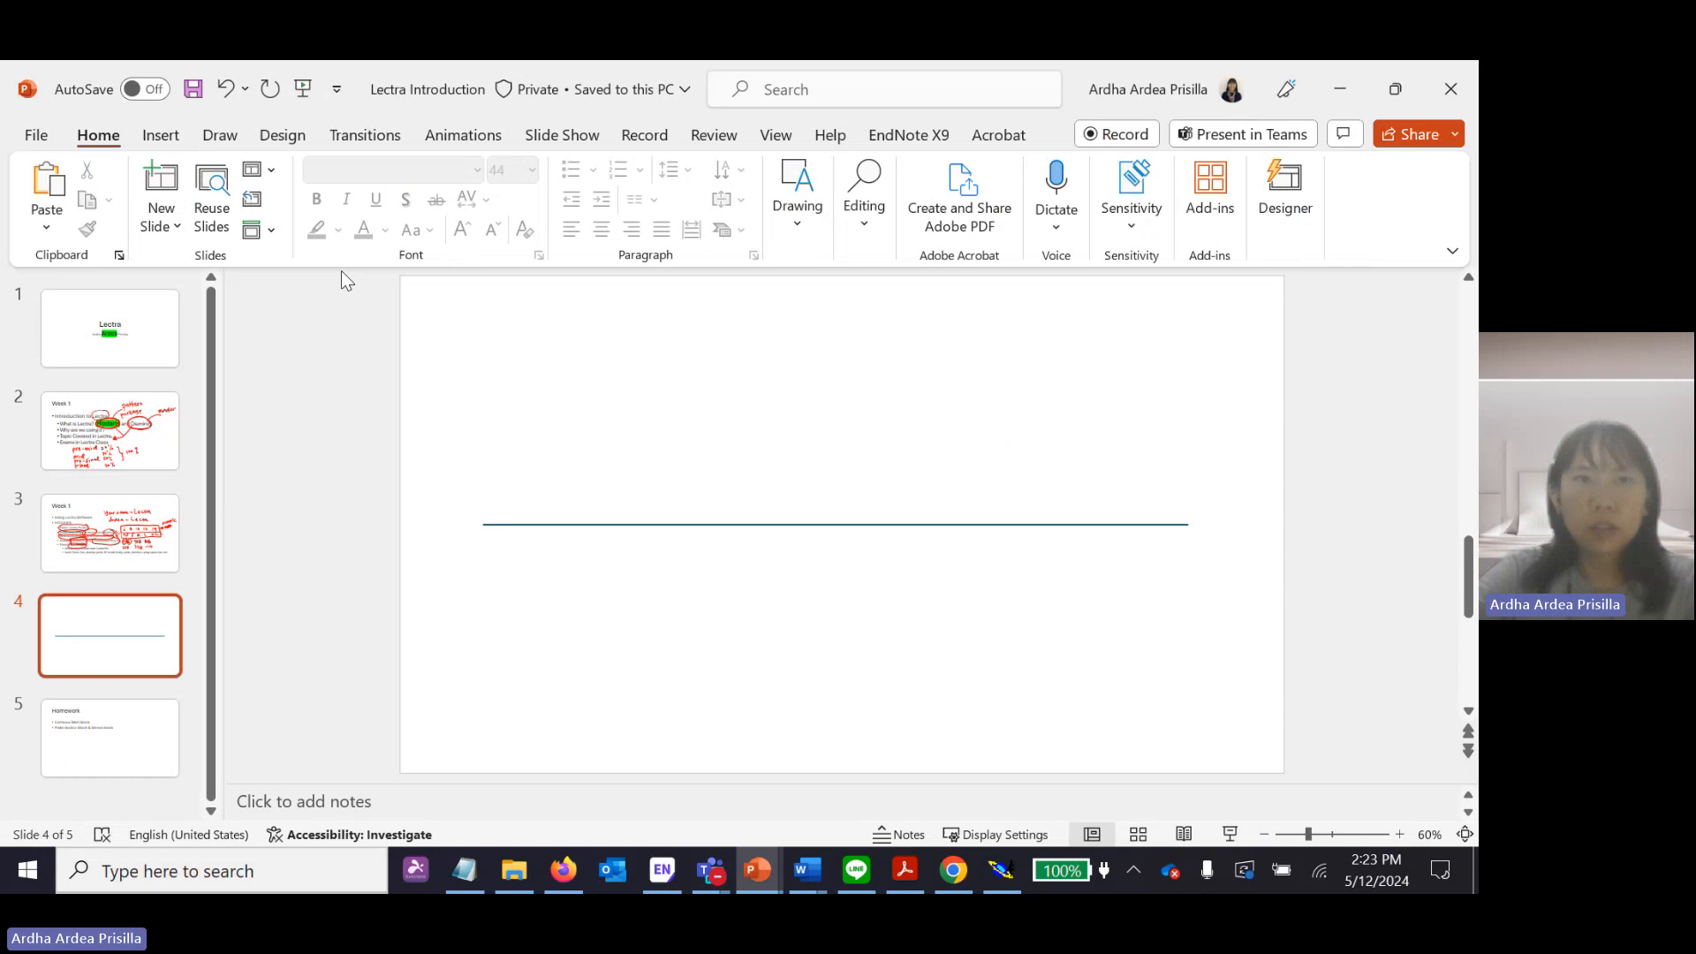
Draw a vertical straight line about 5.94" long crossing the horizontal line near the slide's centre.
{"action": "left_click", "coordinate": [587, 524]}
{"action": "left_click", "coordinate": [161, 136]}
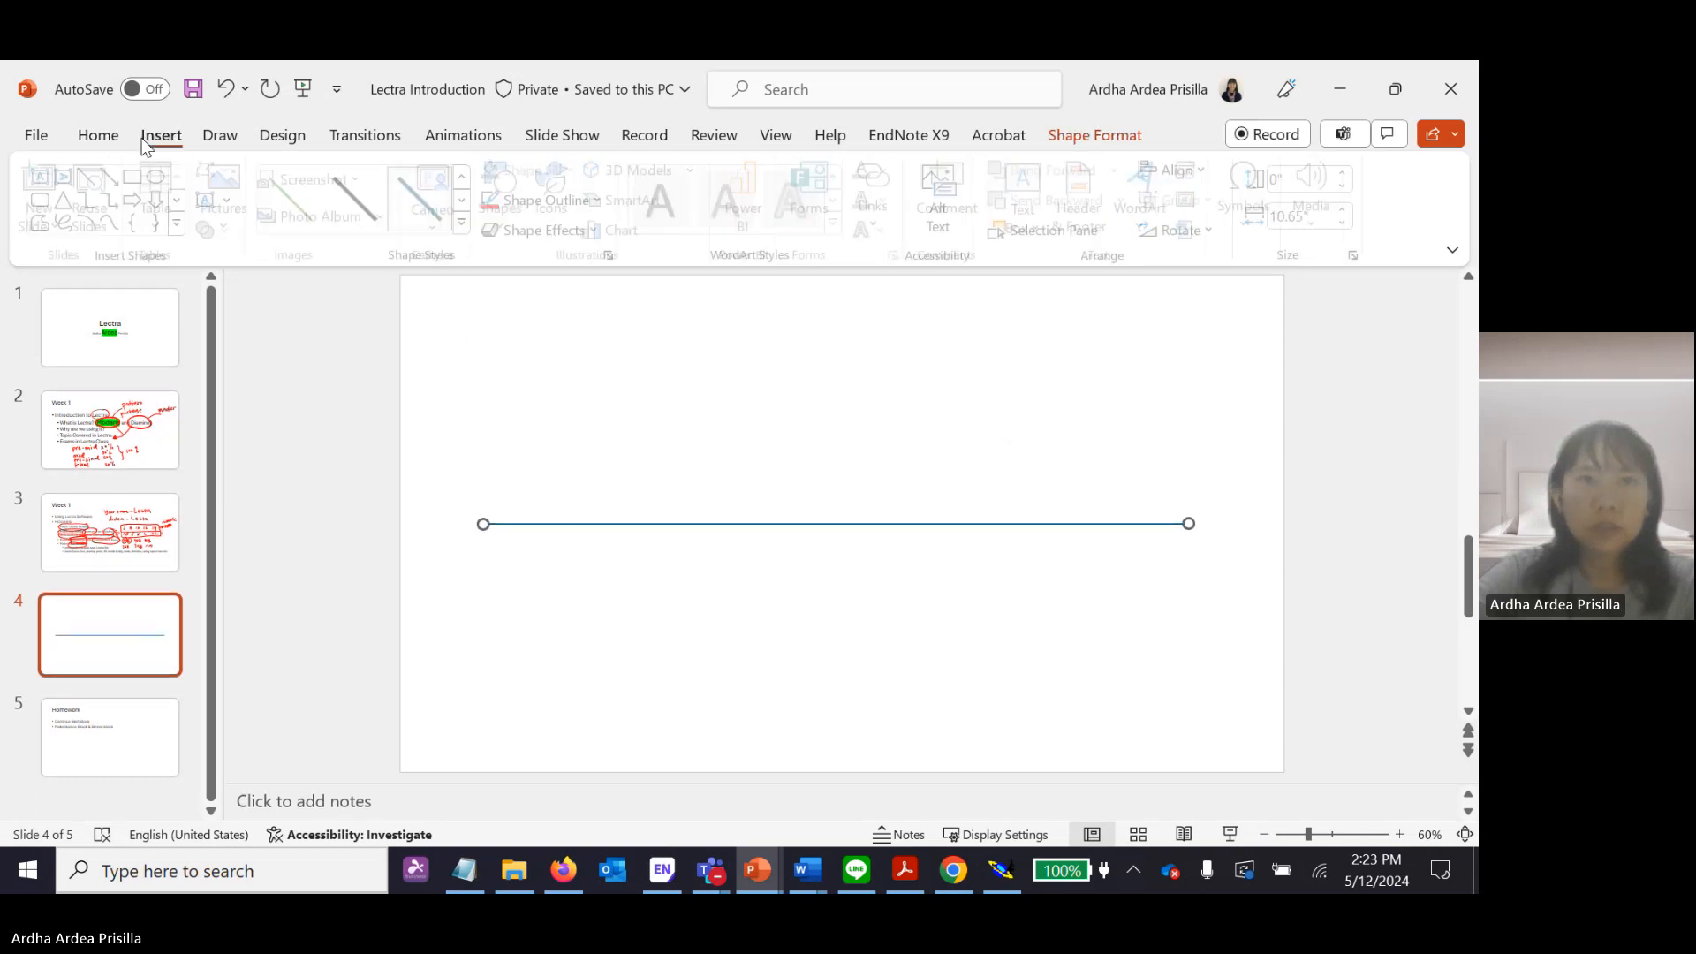
{"action": "left_click", "coordinate": [500, 206]}
{"action": "left_click", "coordinate": [541, 289]}
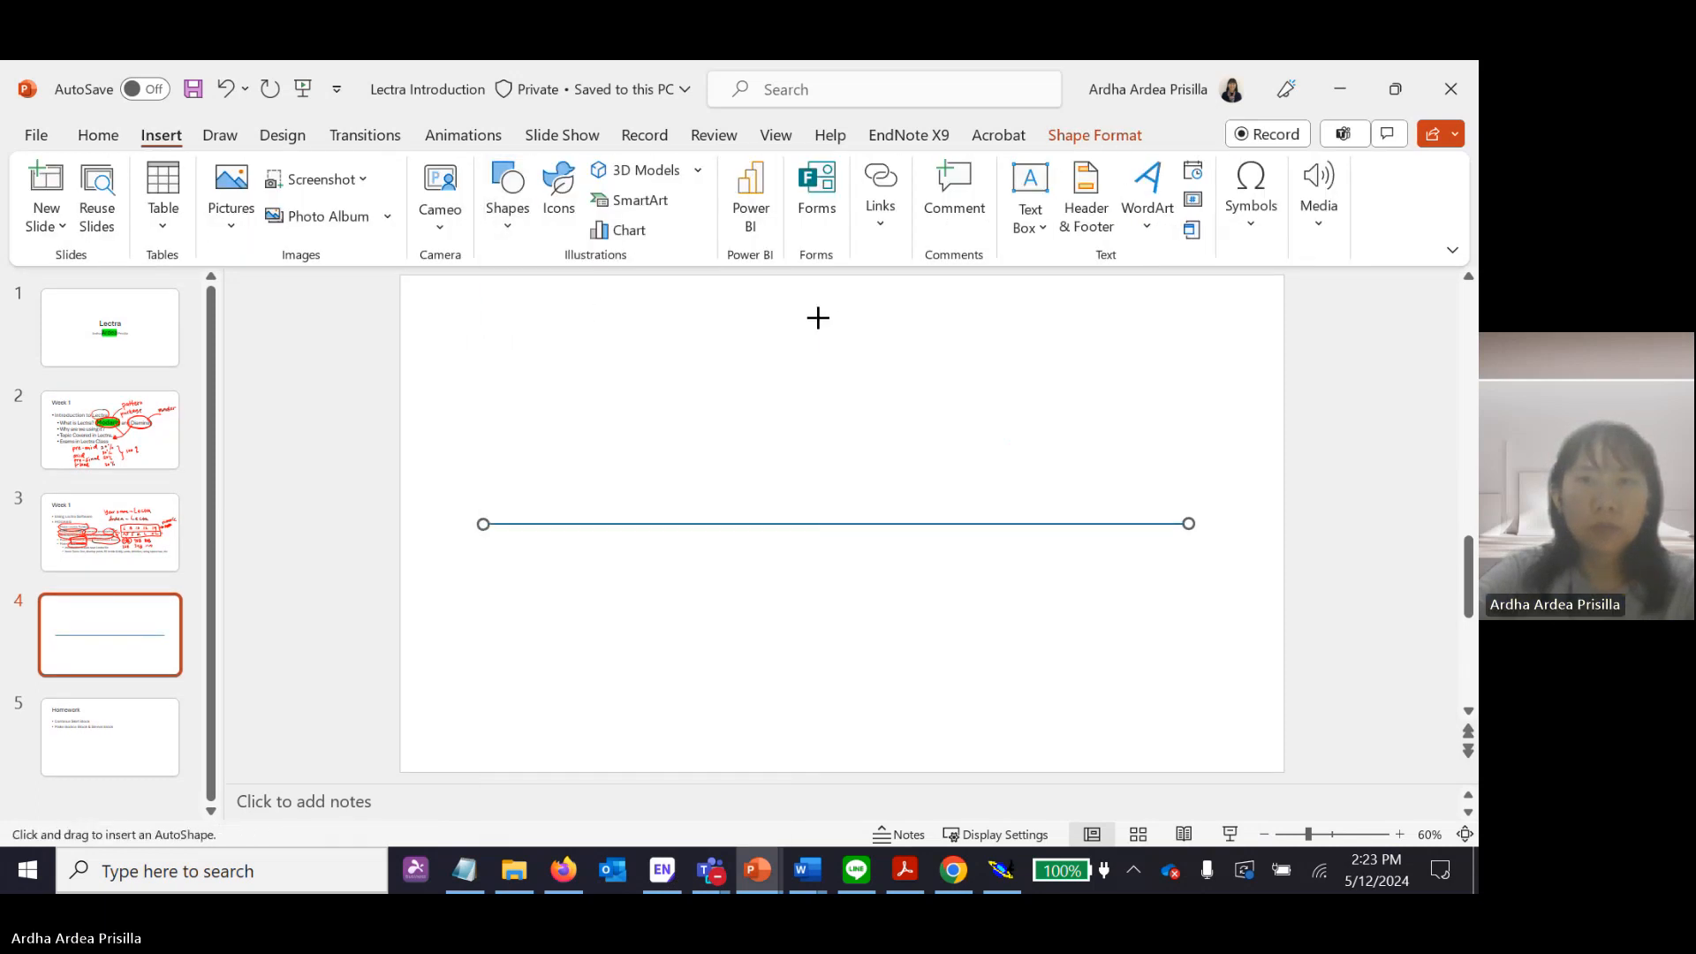
{"action": "left_click_drag", "start_coordinate": [818, 316], "coordinate": [832, 711]}
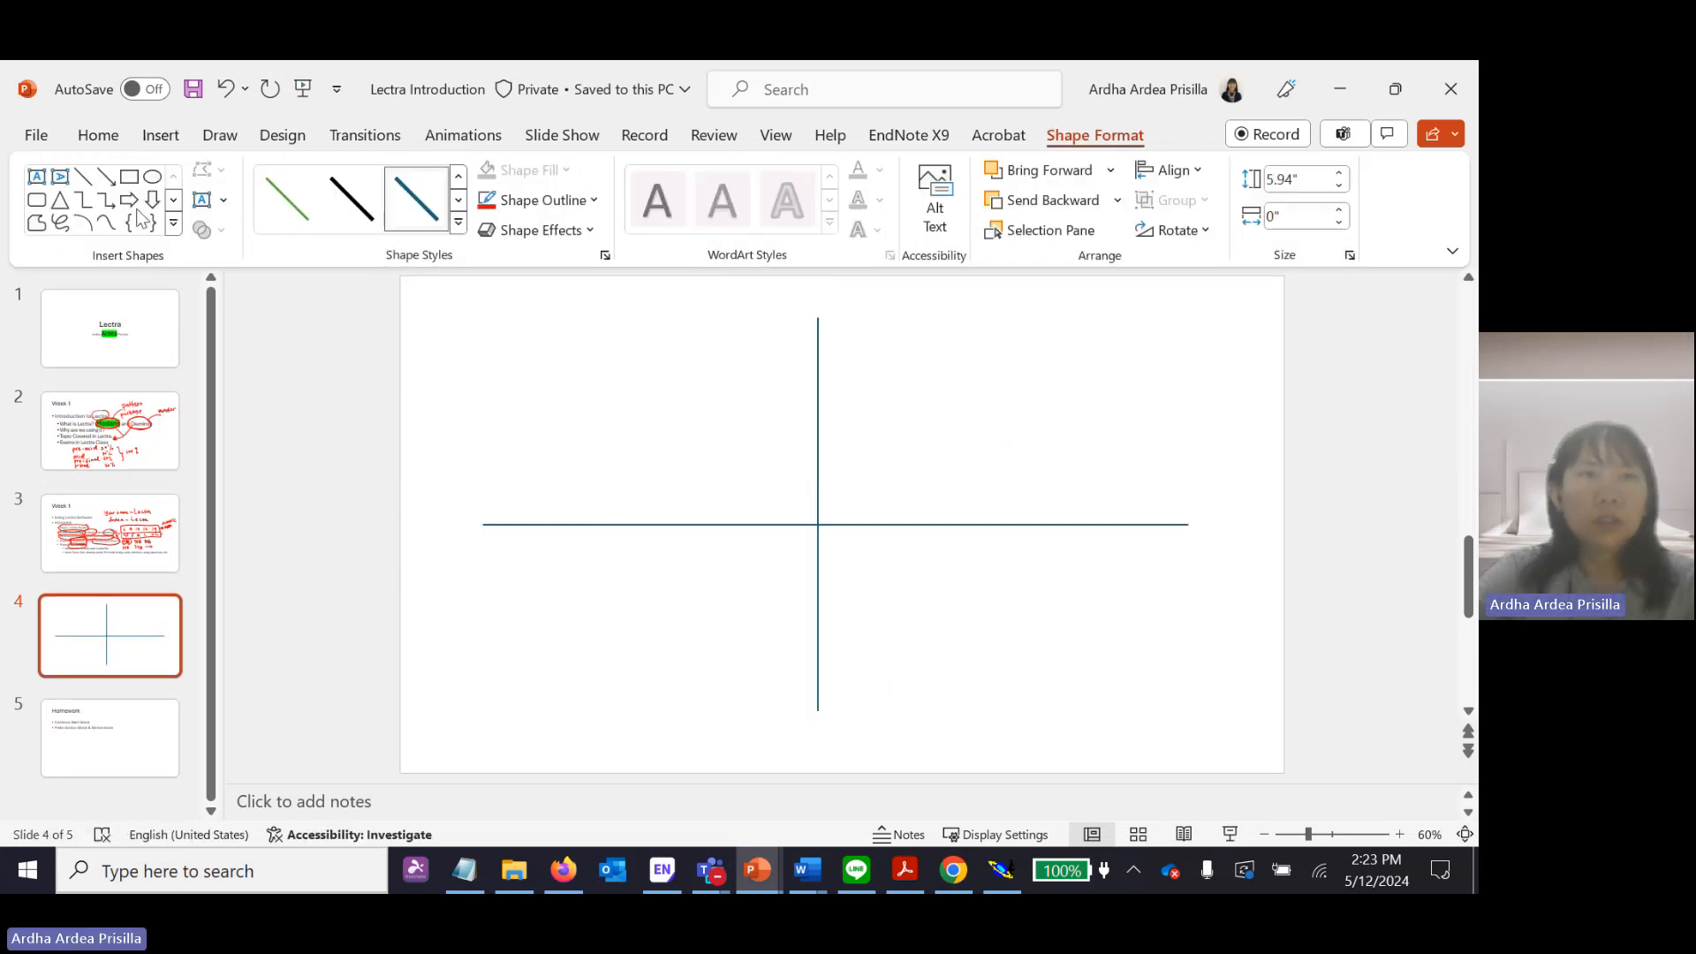
Present the slide and pen in arrowheads at the axes' positive ends, labelled X+ and Y+.
{"action": "left_click", "coordinate": [1230, 834]}
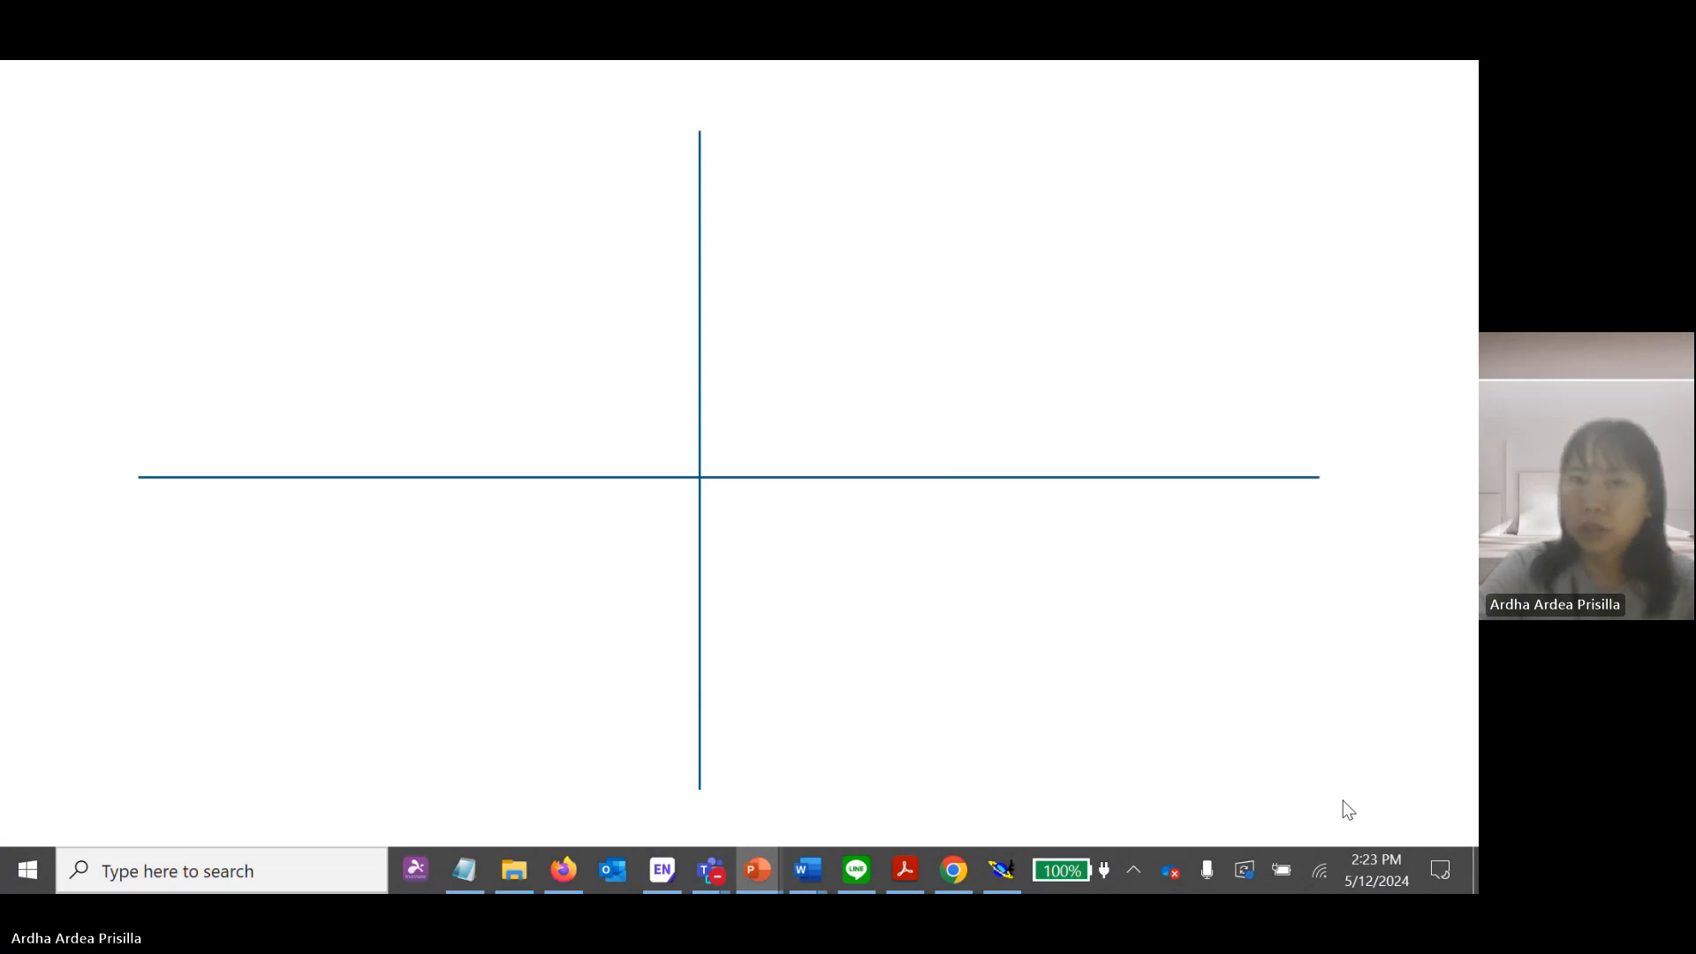
{"action": "key", "text": "ctrl+p"}
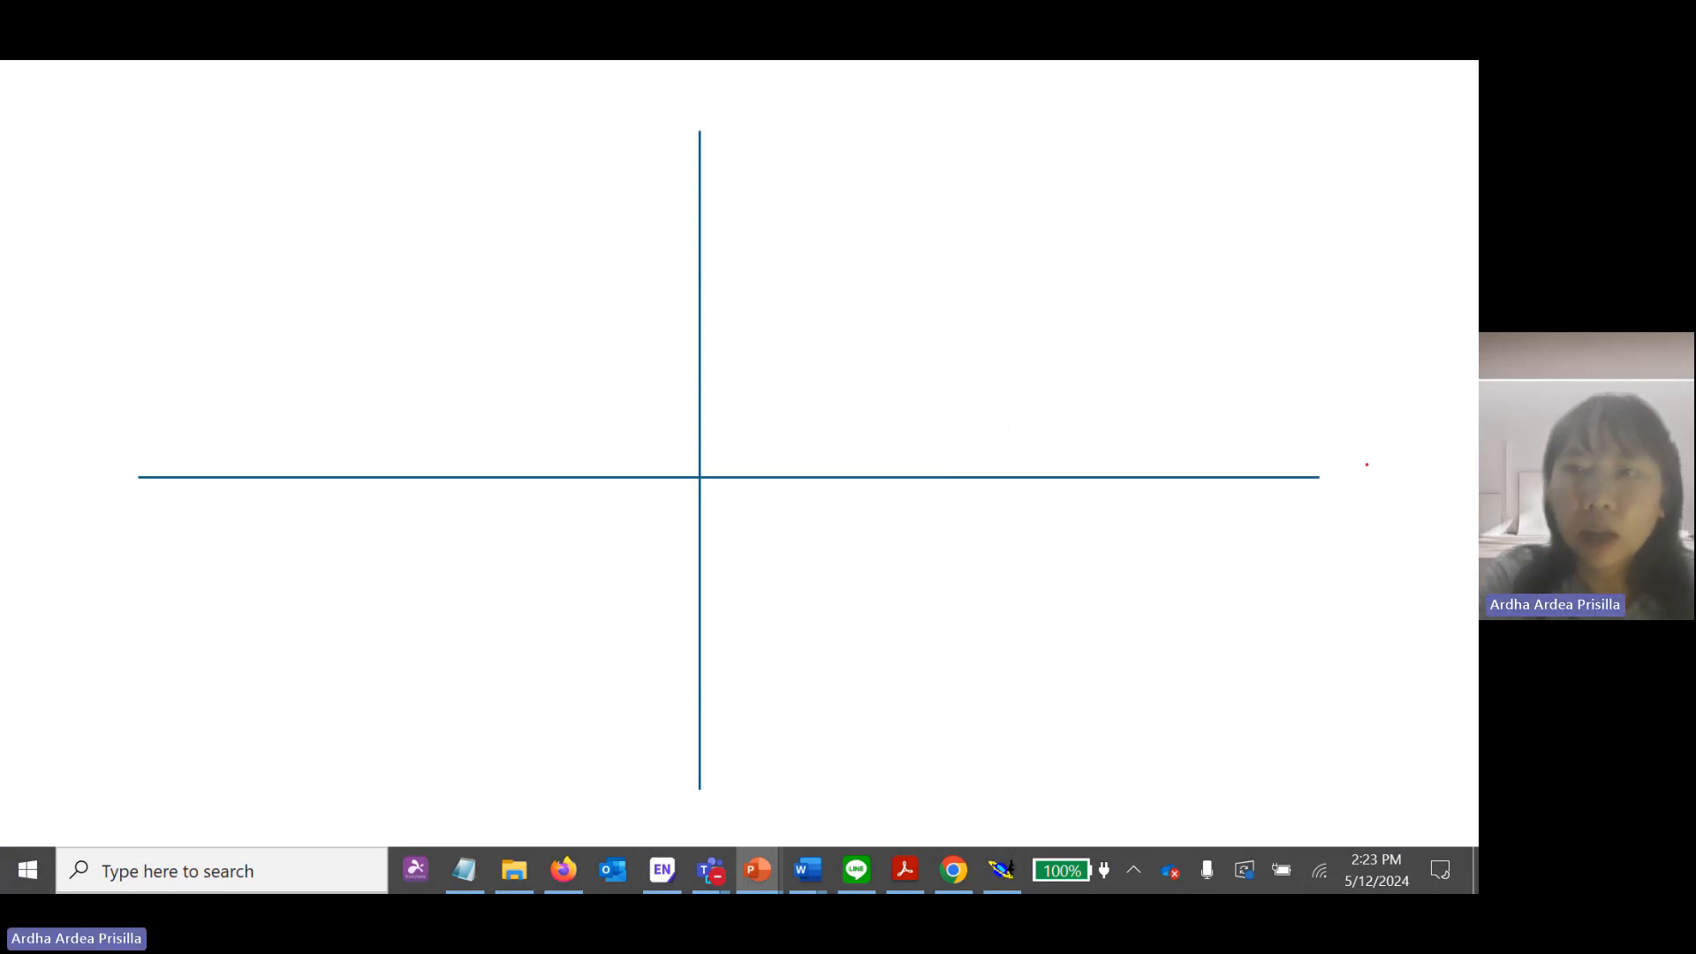
{"action": "mouse_move", "coordinate": [1366, 465]}
{"action": "left_mouse_down"}
{"action": "mouse_move", "coordinate": [1332, 504]}
{"action": "mouse_move", "coordinate": [1367, 501]}
{"action": "left_mouse_up"}
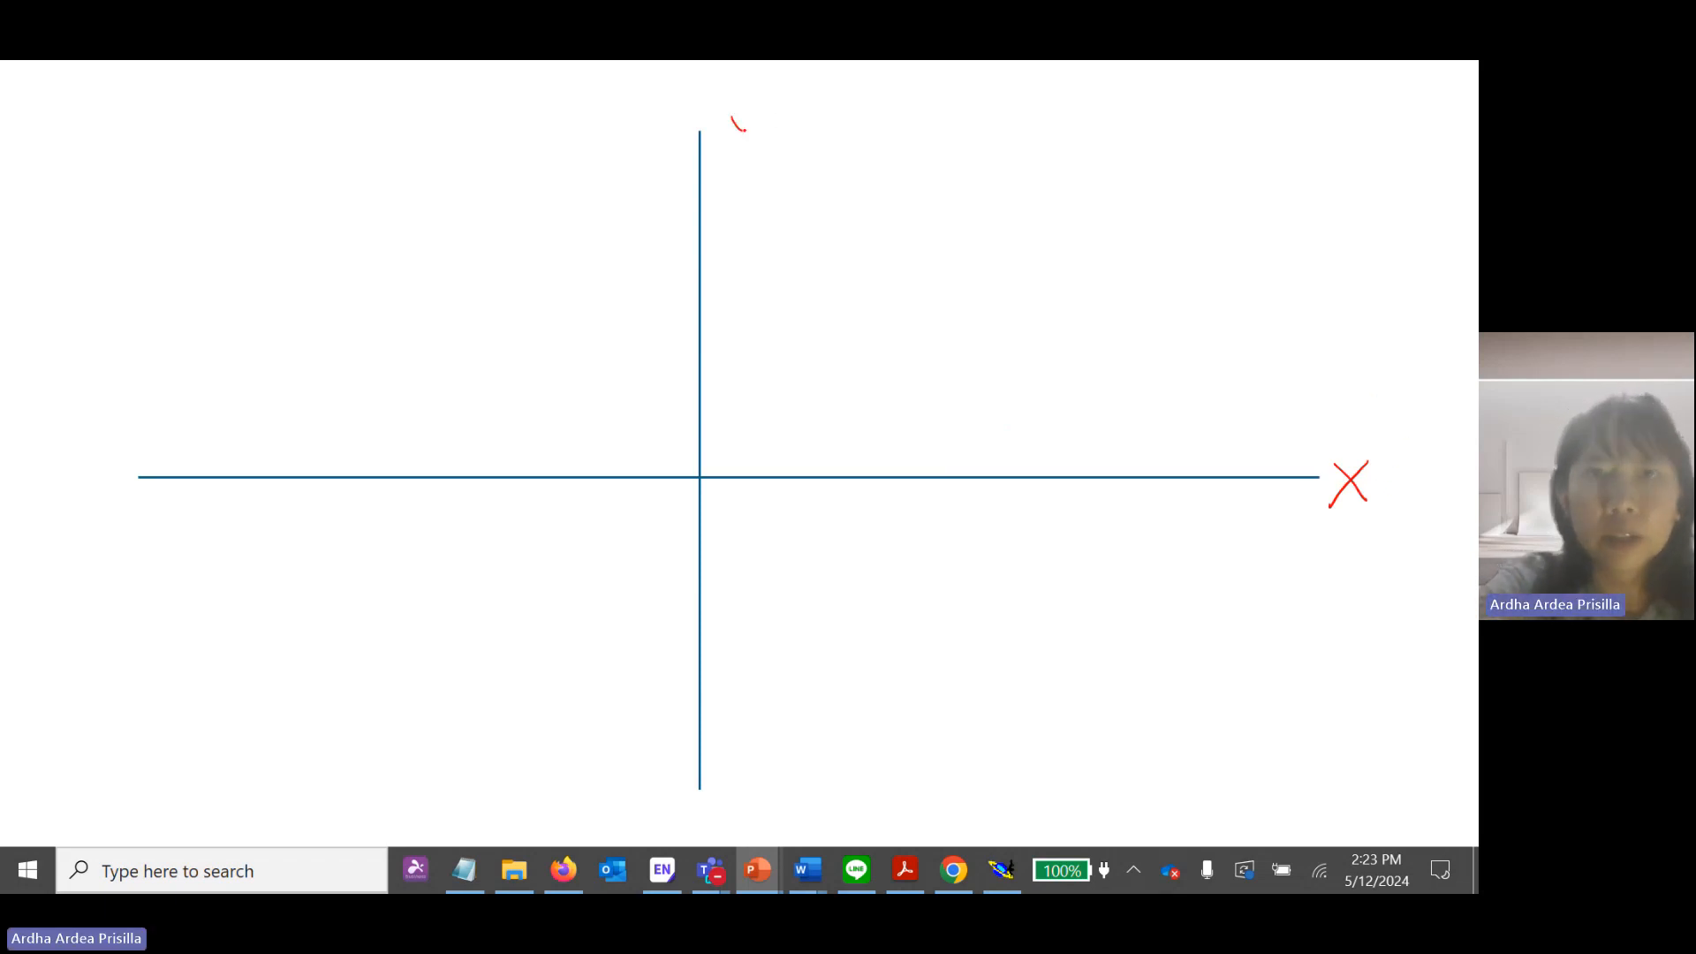
{"action": "left_click_drag", "start_coordinate": [761, 116], "coordinate": [732, 163]}
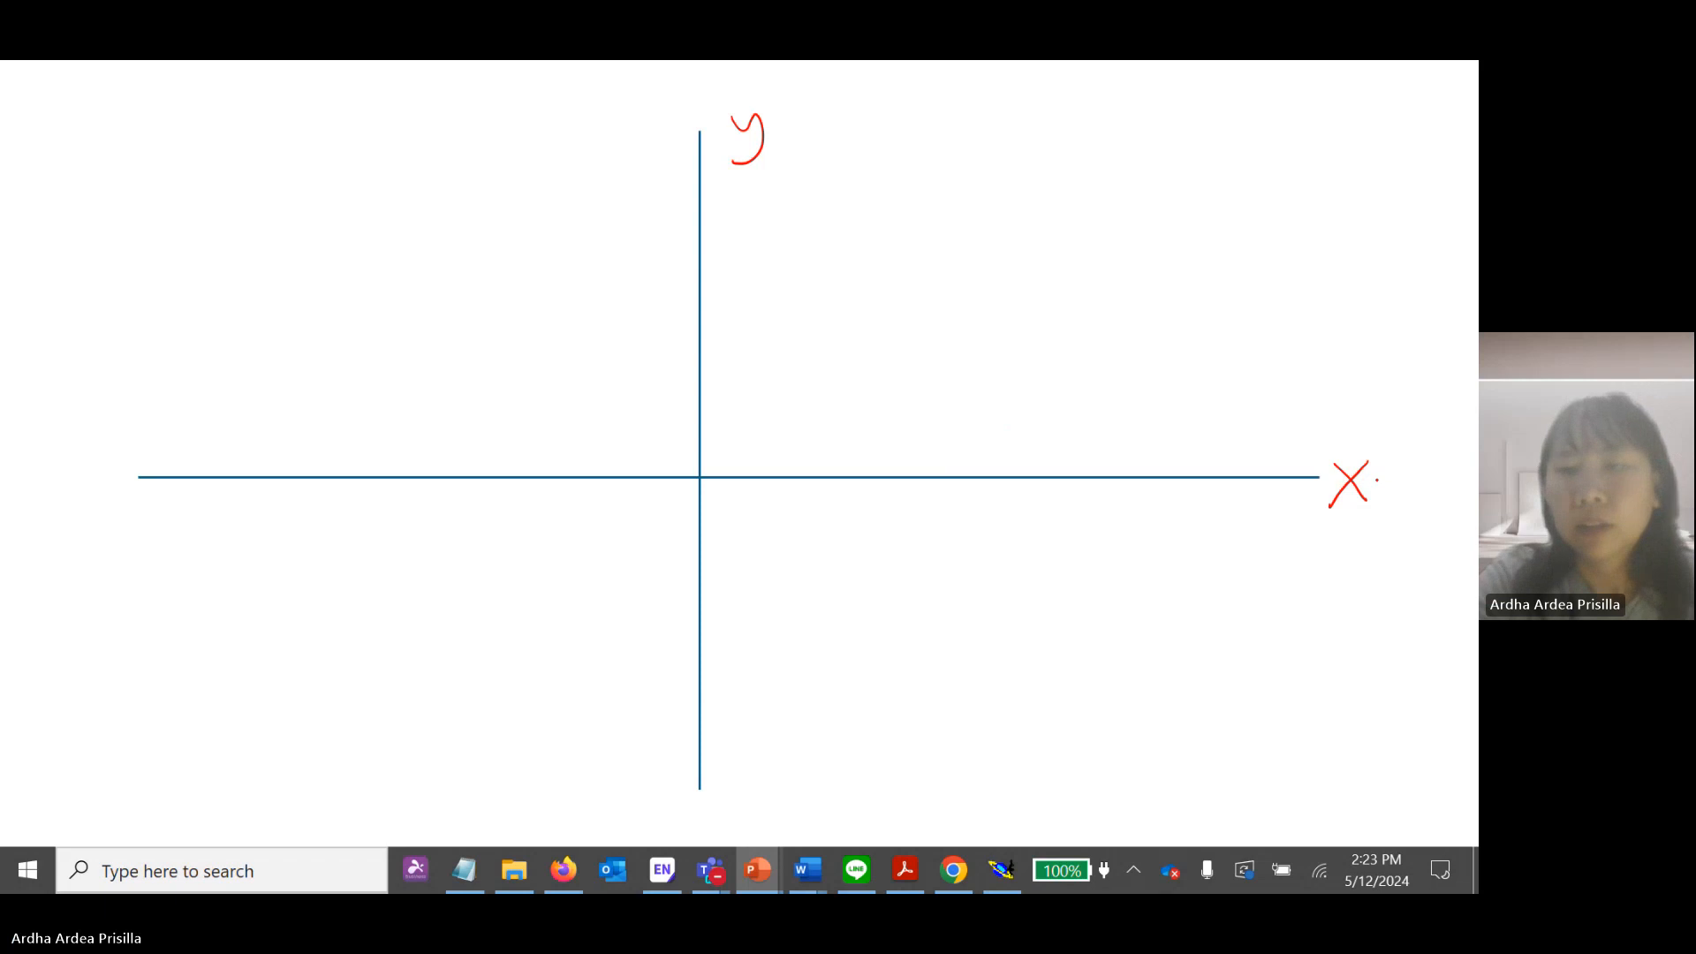
{"action": "left_click_drag", "start_coordinate": [1283, 455], "coordinate": [1387, 501]}
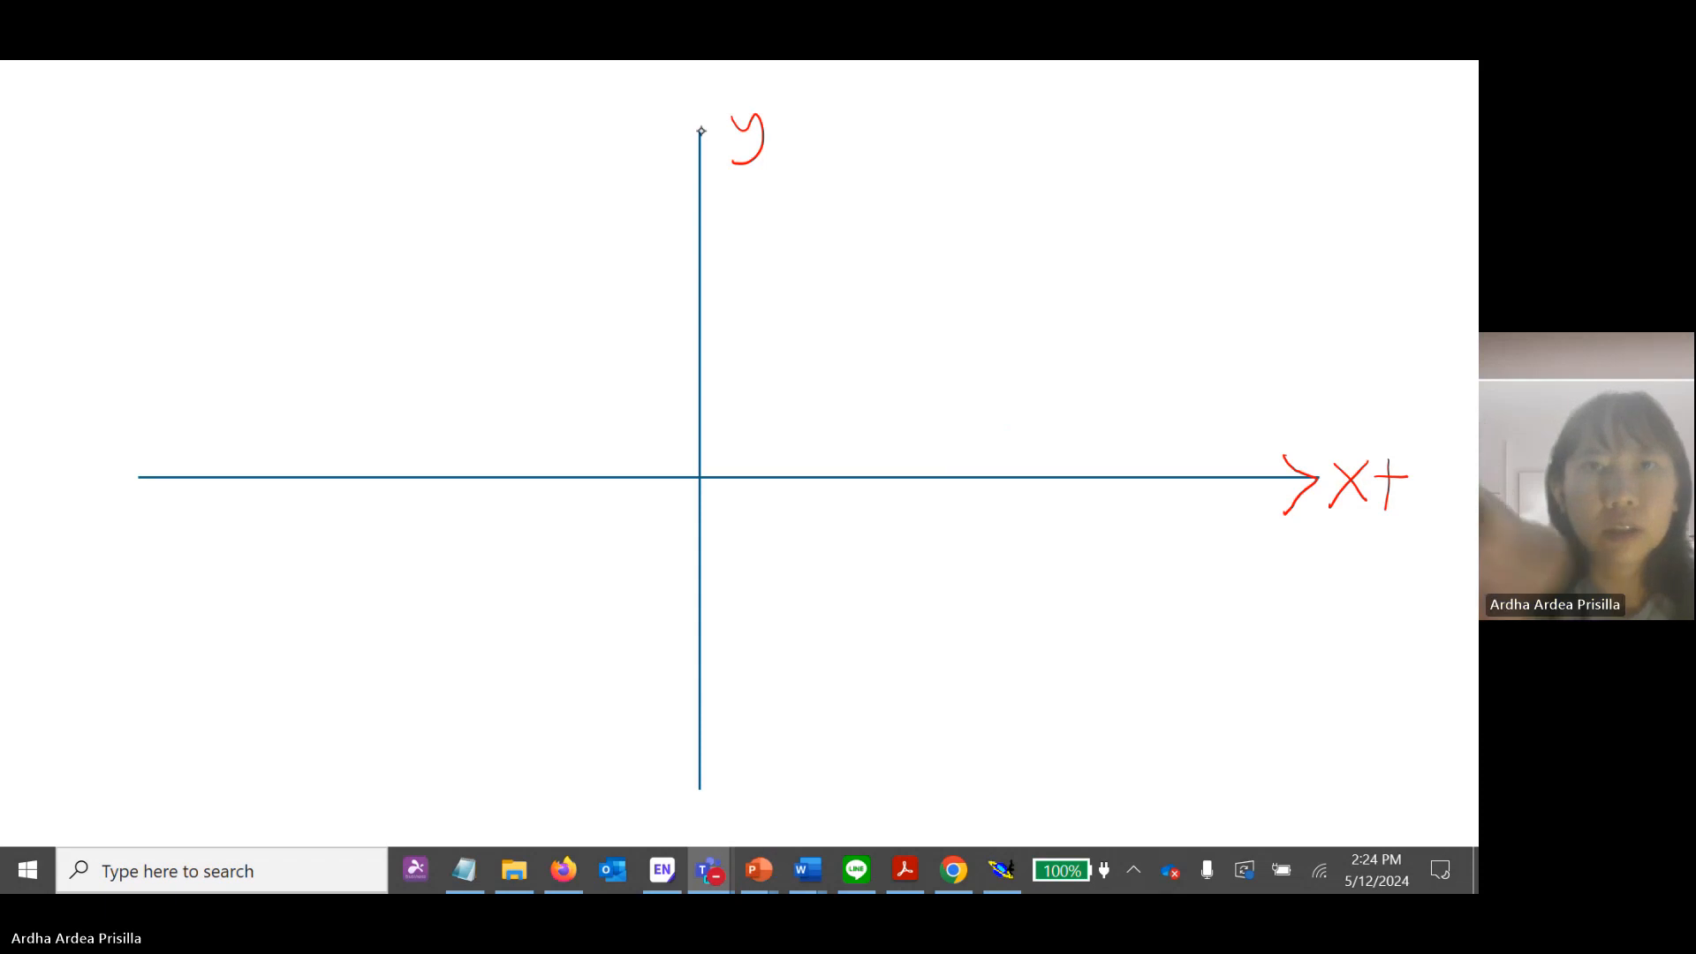
{"action": "left_click", "coordinate": [681, 155]}
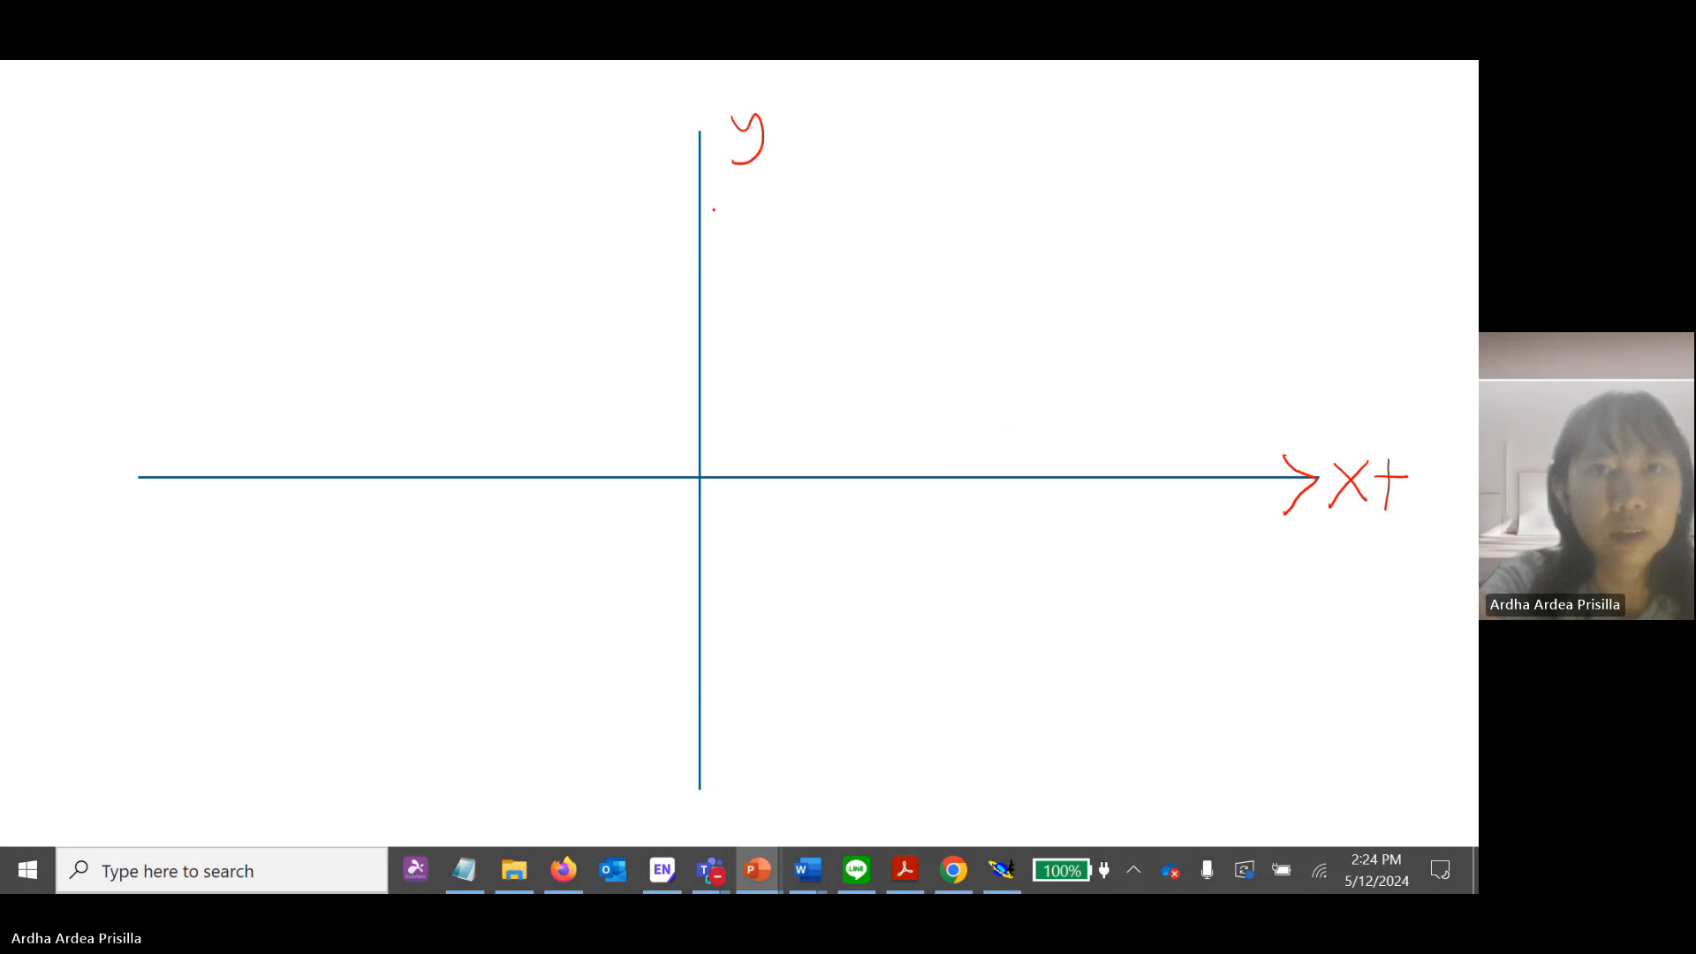
{"action": "mouse_move", "coordinate": [700, 212]}
{"action": "left_mouse_down"}
{"action": "mouse_move", "coordinate": [673, 255]}
{"action": "mouse_move", "coordinate": [728, 243]}
{"action": "left_mouse_up"}
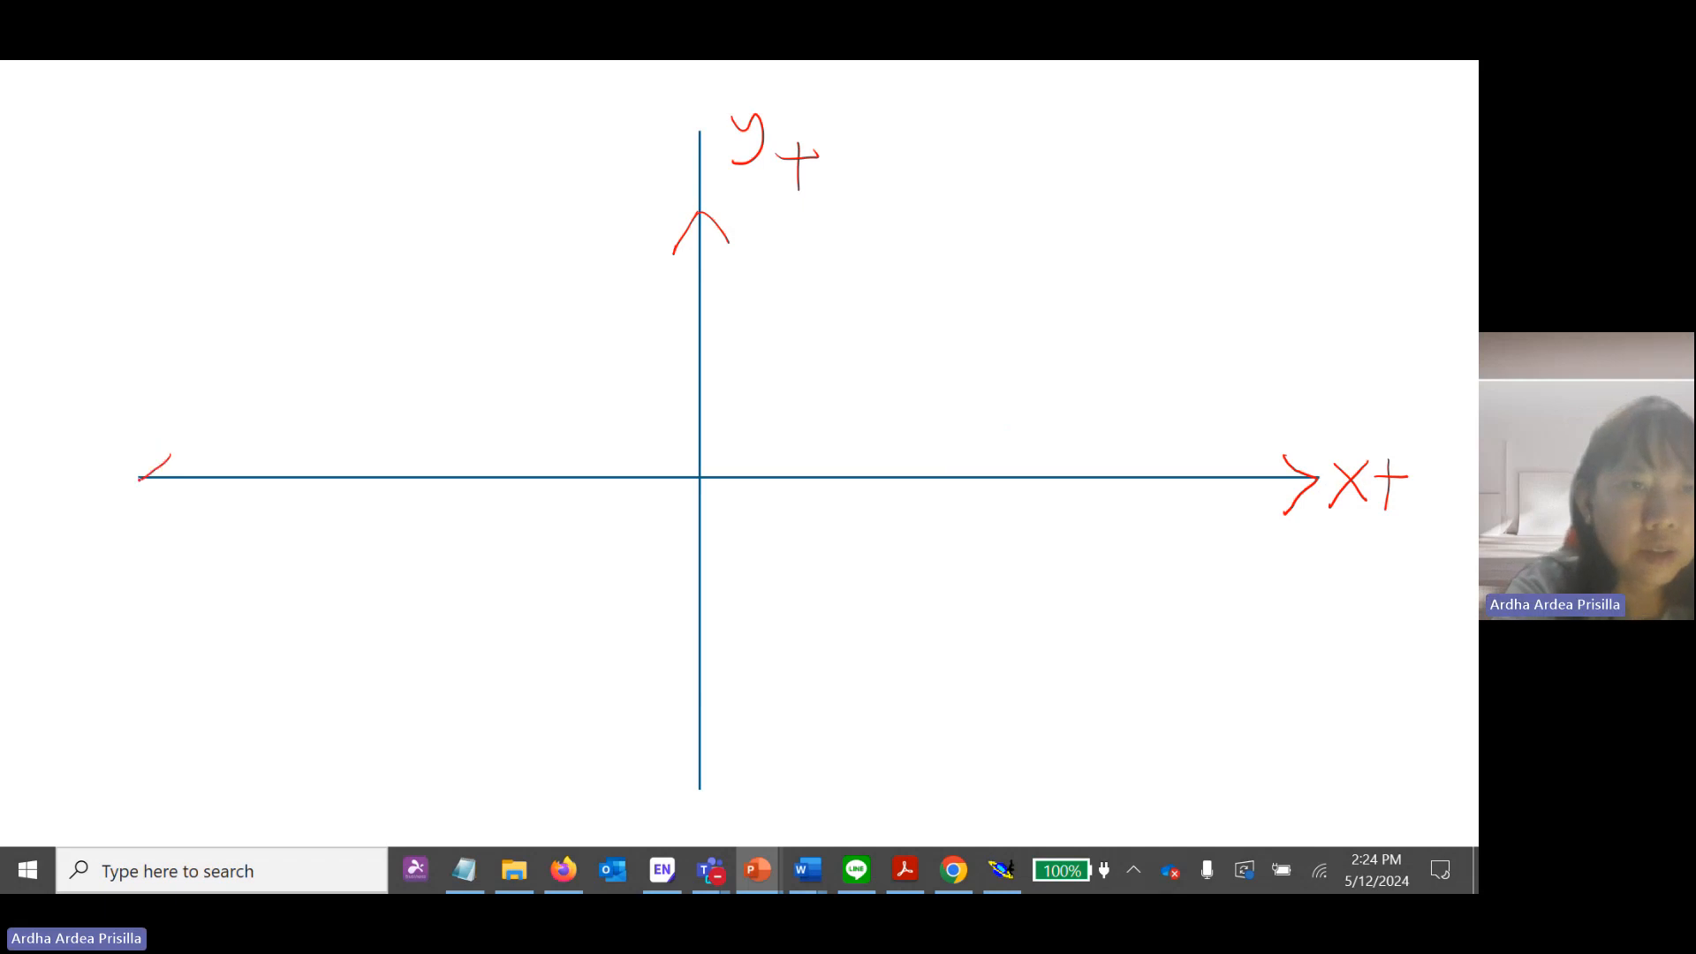
Pen in arrowheads at the negative ends of both axes, labelled -X and Y-.
{"action": "left_click_drag", "start_coordinate": [139, 478], "coordinate": [182, 506]}
{"action": "mouse_move", "coordinate": [107, 456]}
{"action": "left_mouse_down"}
{"action": "mouse_move", "coordinate": [66, 505]}
{"action": "mouse_move", "coordinate": [109, 500]}
{"action": "left_mouse_up"}
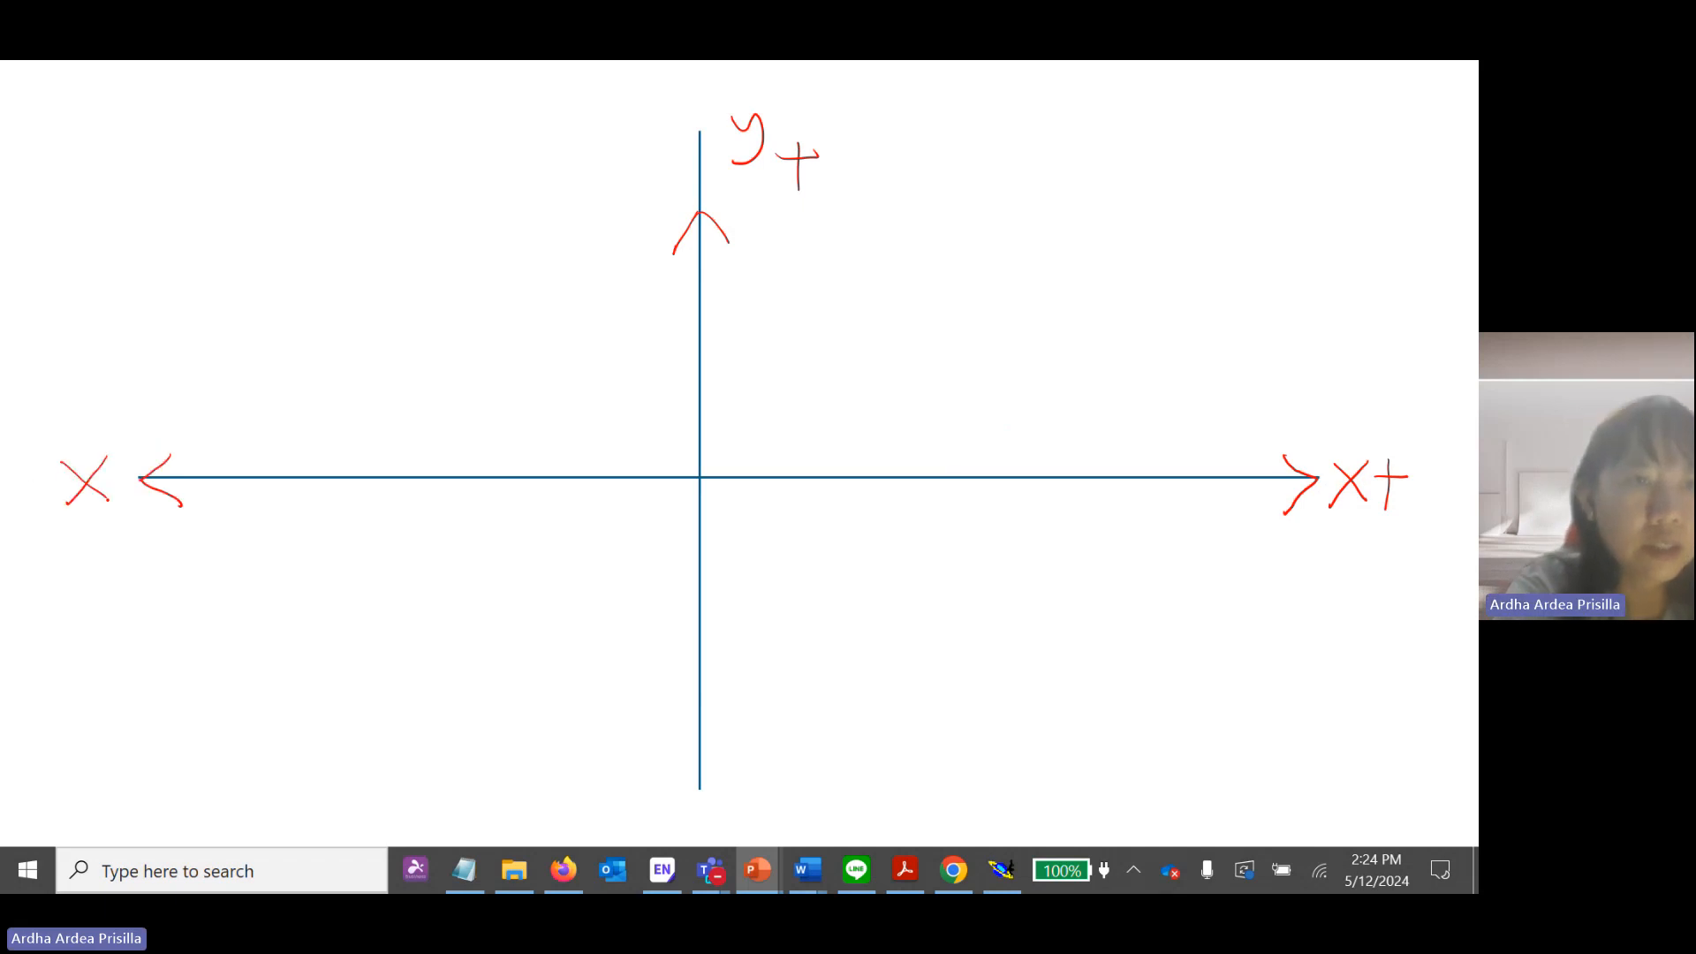
{"action": "mouse_move", "coordinate": [663, 730]}
{"action": "left_mouse_down"}
{"action": "mouse_move", "coordinate": [684, 751]}
{"action": "mouse_move", "coordinate": [740, 709]}
{"action": "mouse_move", "coordinate": [790, 763]}
{"action": "mouse_move", "coordinate": [770, 799]}
{"action": "left_mouse_up"}
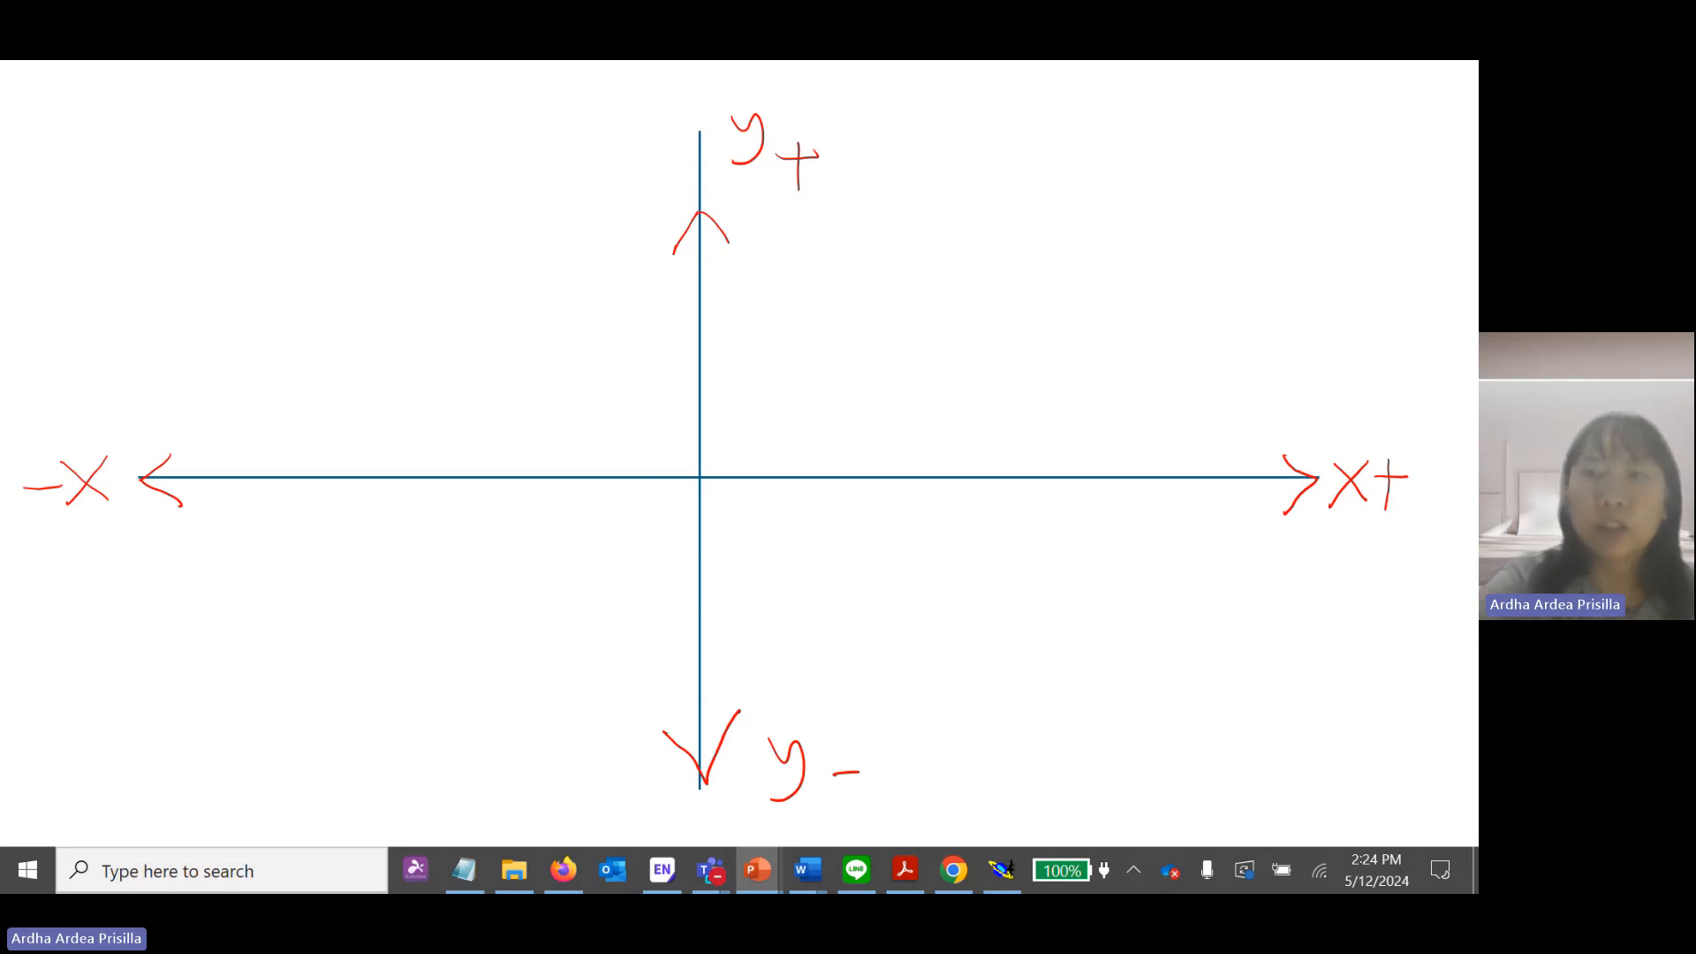
Circle the plus and minus signs at the four axis ends, then end the slide show and keep the ink annotations.
{"action": "left_click_drag", "start_coordinate": [1420, 456], "coordinate": [1429, 472]}
{"action": "mouse_move", "coordinate": [855, 736]}
{"action": "left_mouse_down"}
{"action": "mouse_move", "coordinate": [819, 761]}
{"action": "mouse_move", "coordinate": [870, 737]}
{"action": "left_mouse_up"}
{"action": "mouse_move", "coordinate": [808, 135]}
{"action": "left_mouse_down"}
{"action": "mouse_move", "coordinate": [767, 163]}
{"action": "mouse_move", "coordinate": [817, 134]}
{"action": "left_mouse_up"}
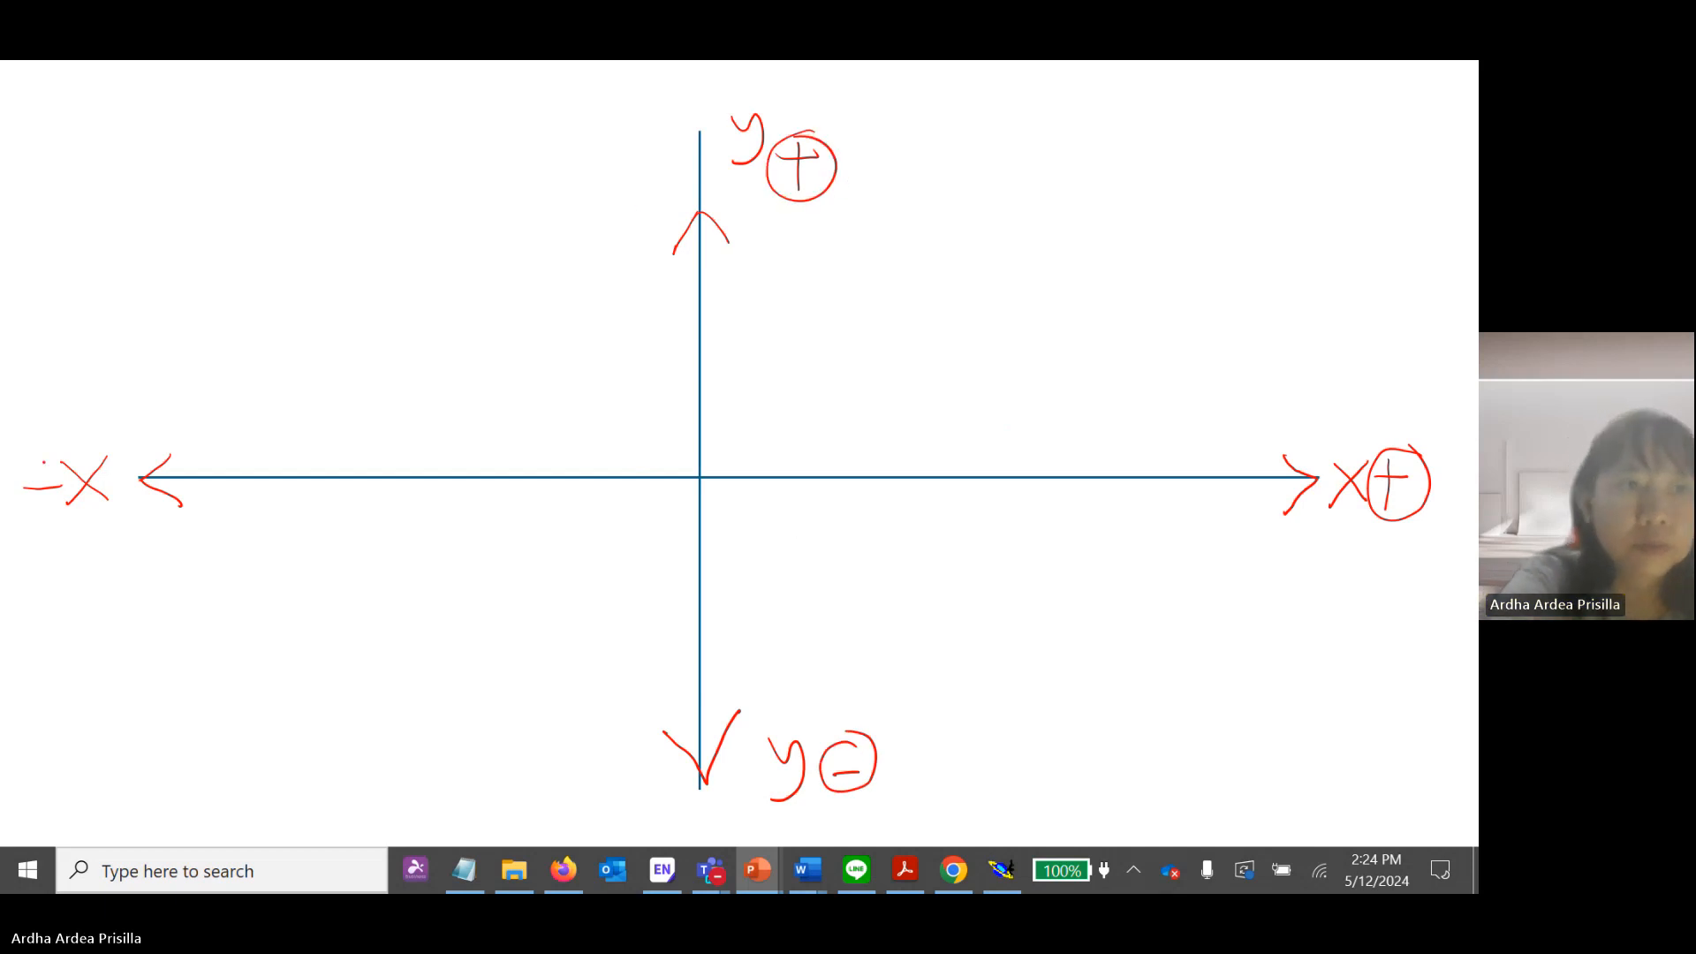
{"action": "left_click_drag", "start_coordinate": [49, 462], "coordinate": [60, 470]}
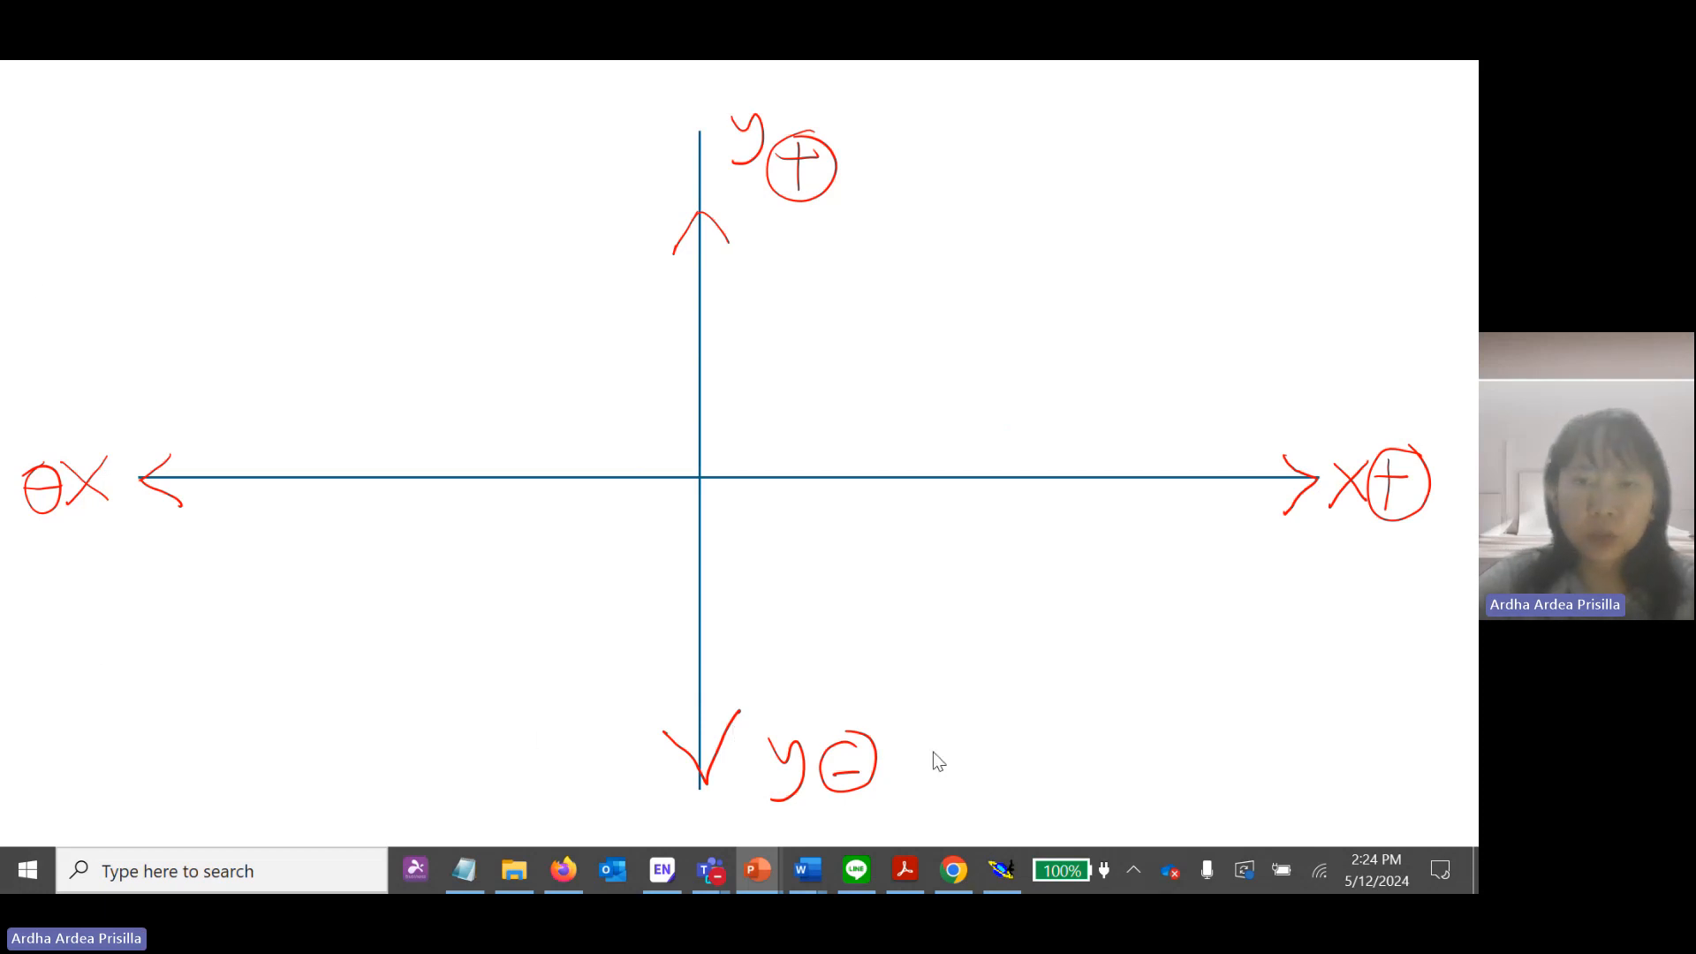
{"action": "key", "text": "Escape"}
{"action": "left_click", "coordinate": [697, 530]}
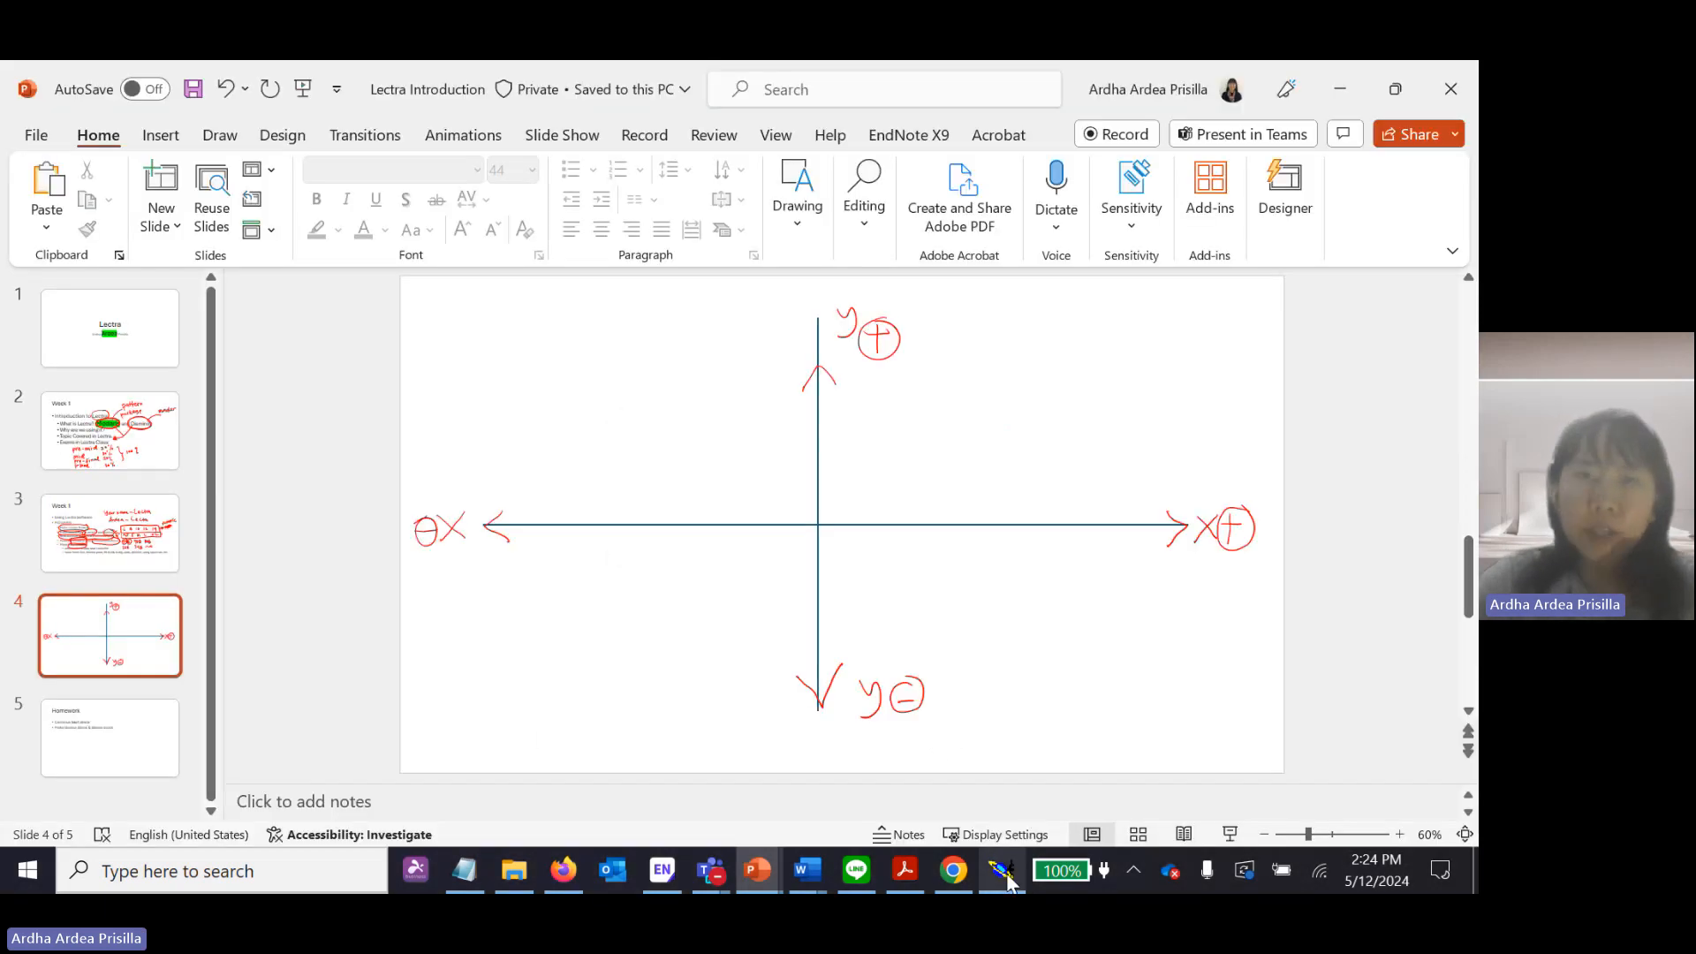
Switch to Skirt Block.pdf in Acrobat and examine the centre back line from T1 to L1 on the page 3 diagram.
{"action": "mouse_move", "coordinate": [1007, 874]}
{"action": "left_click", "coordinate": [985, 781]}
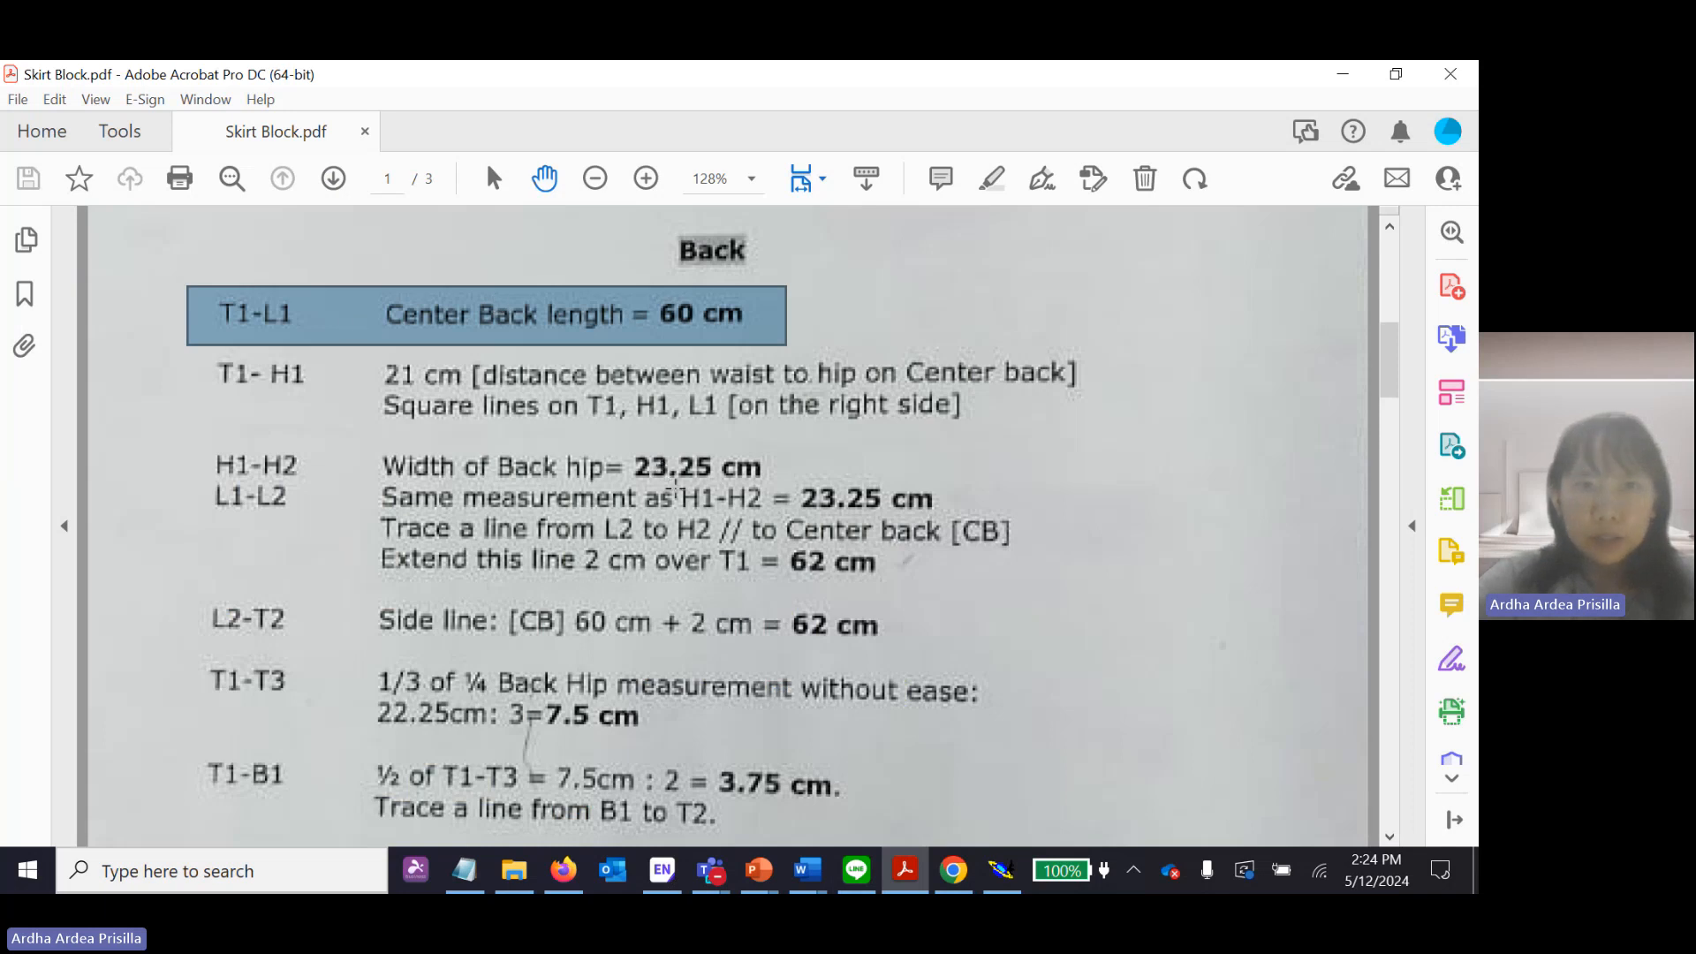
{"action": "scroll", "coordinate": [883, 459], "scroll_direction": "down", "scroll_amount": 10}
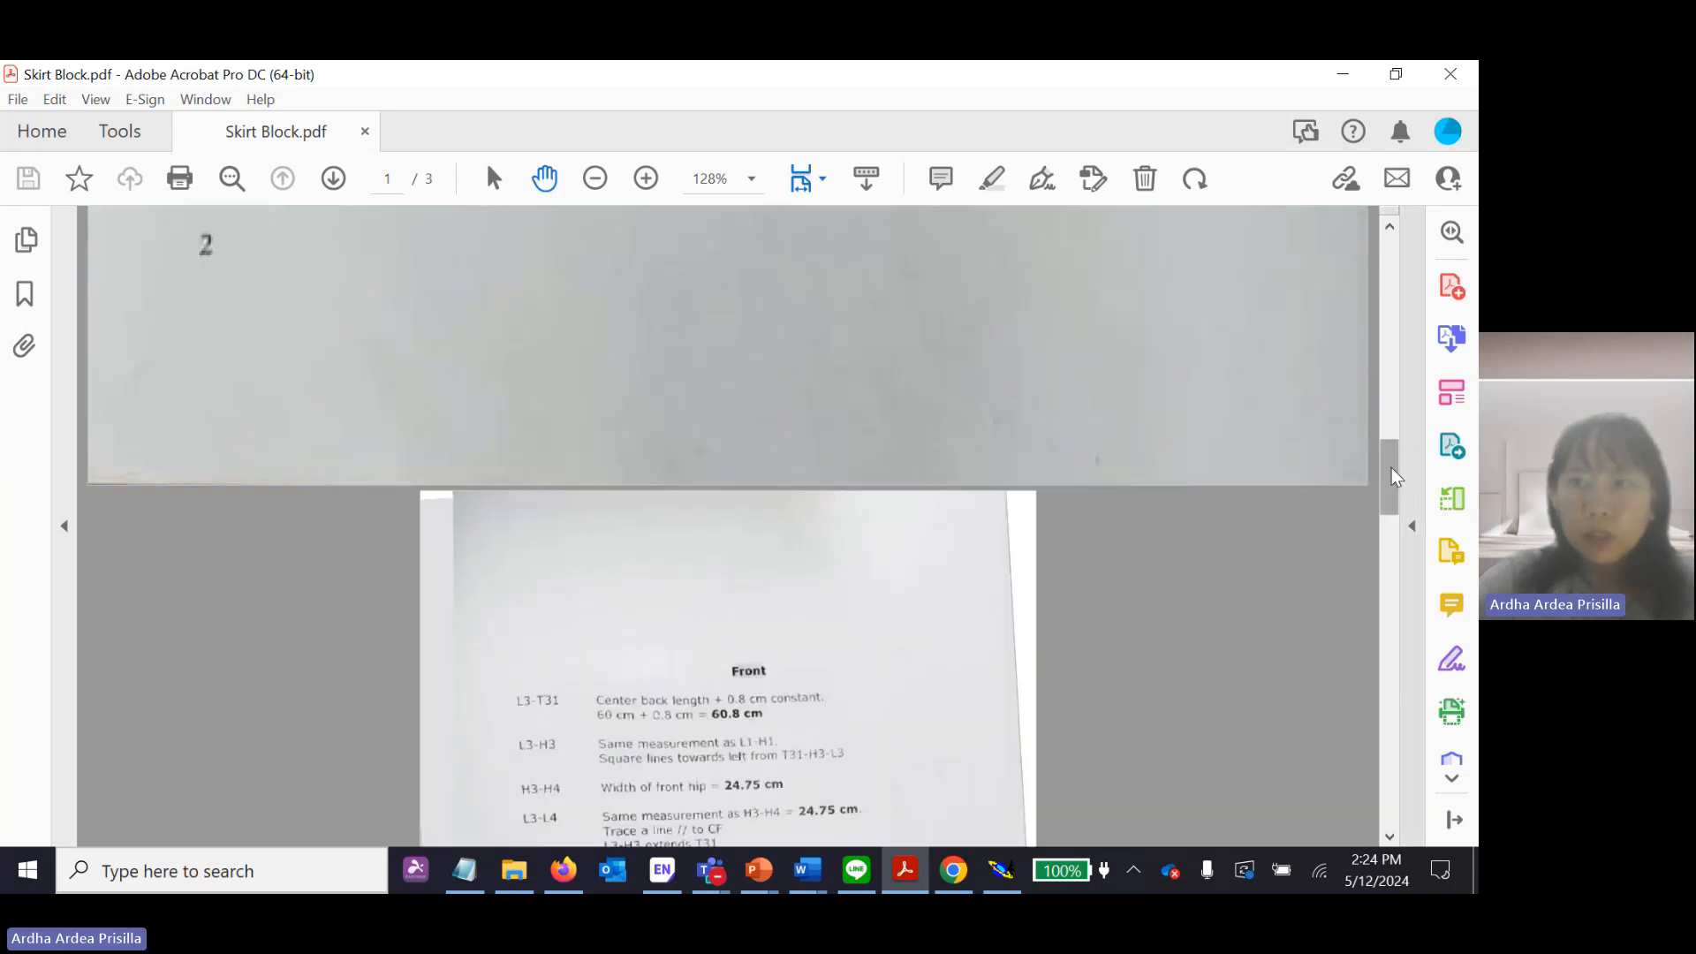
{"action": "scroll", "coordinate": [1211, 469], "scroll_direction": "down", "scroll_amount": 15}
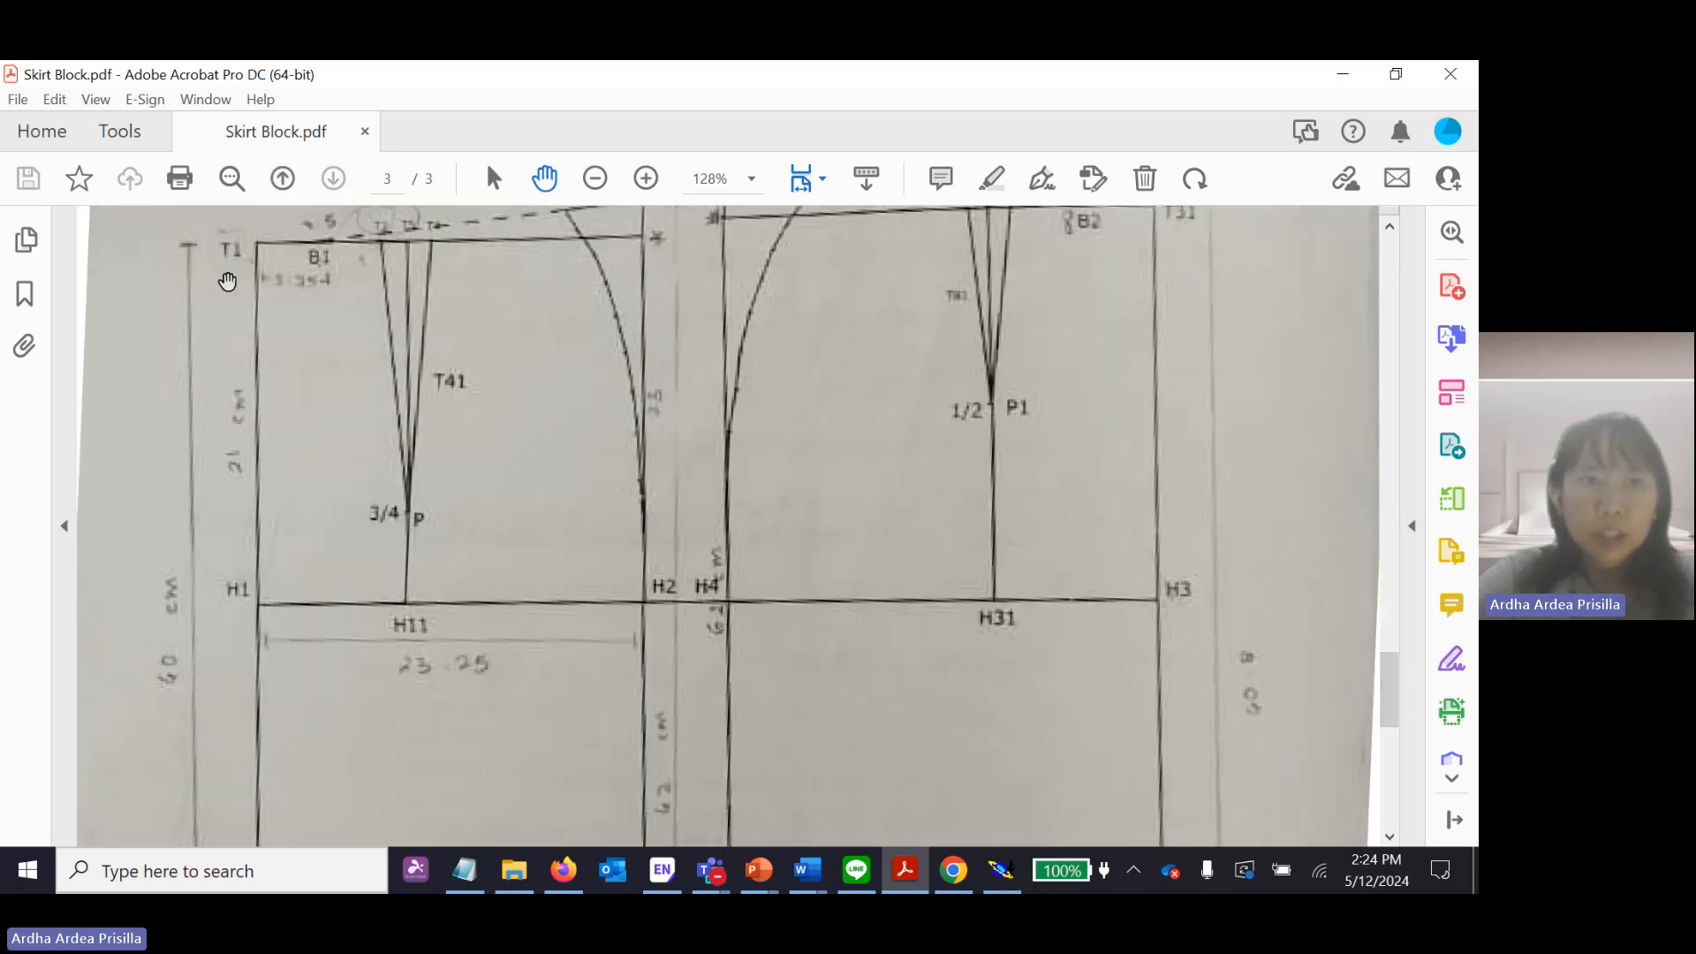
{"action": "scroll", "coordinate": [265, 442], "scroll_direction": "down", "scroll_amount": 8}
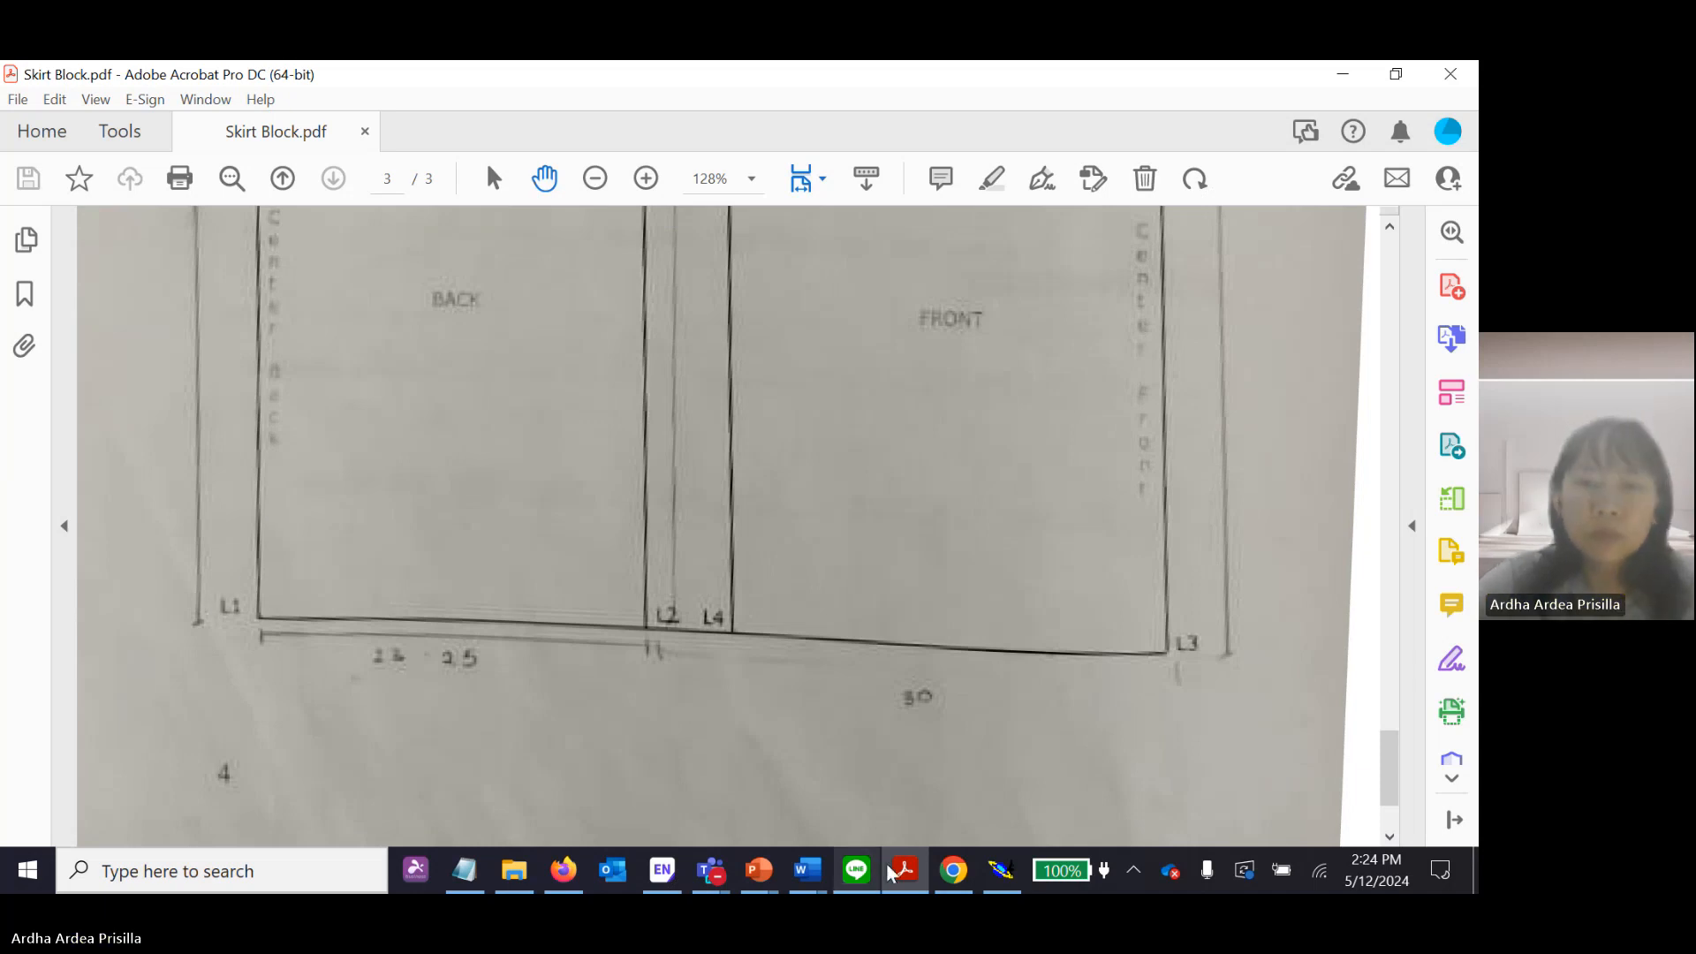
Switch to Modaris and start a Straight line with its first point in the upper-left area of the blank sheet.
{"action": "left_click", "coordinate": [1001, 870]}
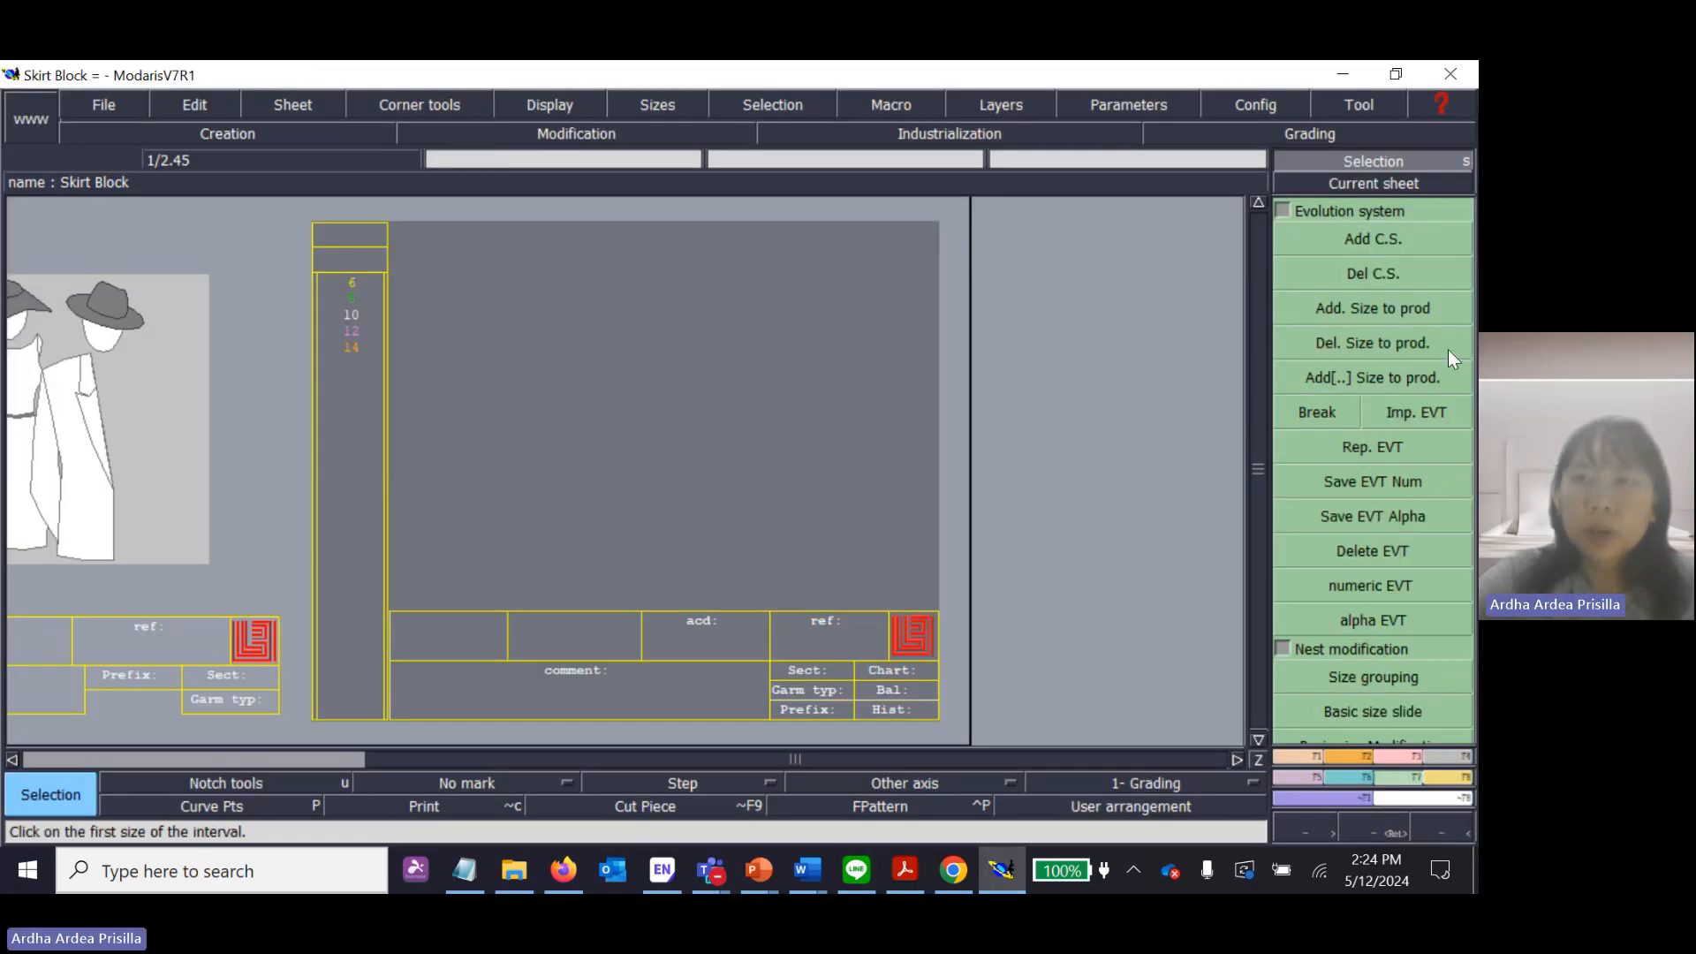
{"action": "left_click", "coordinate": [1311, 753]}
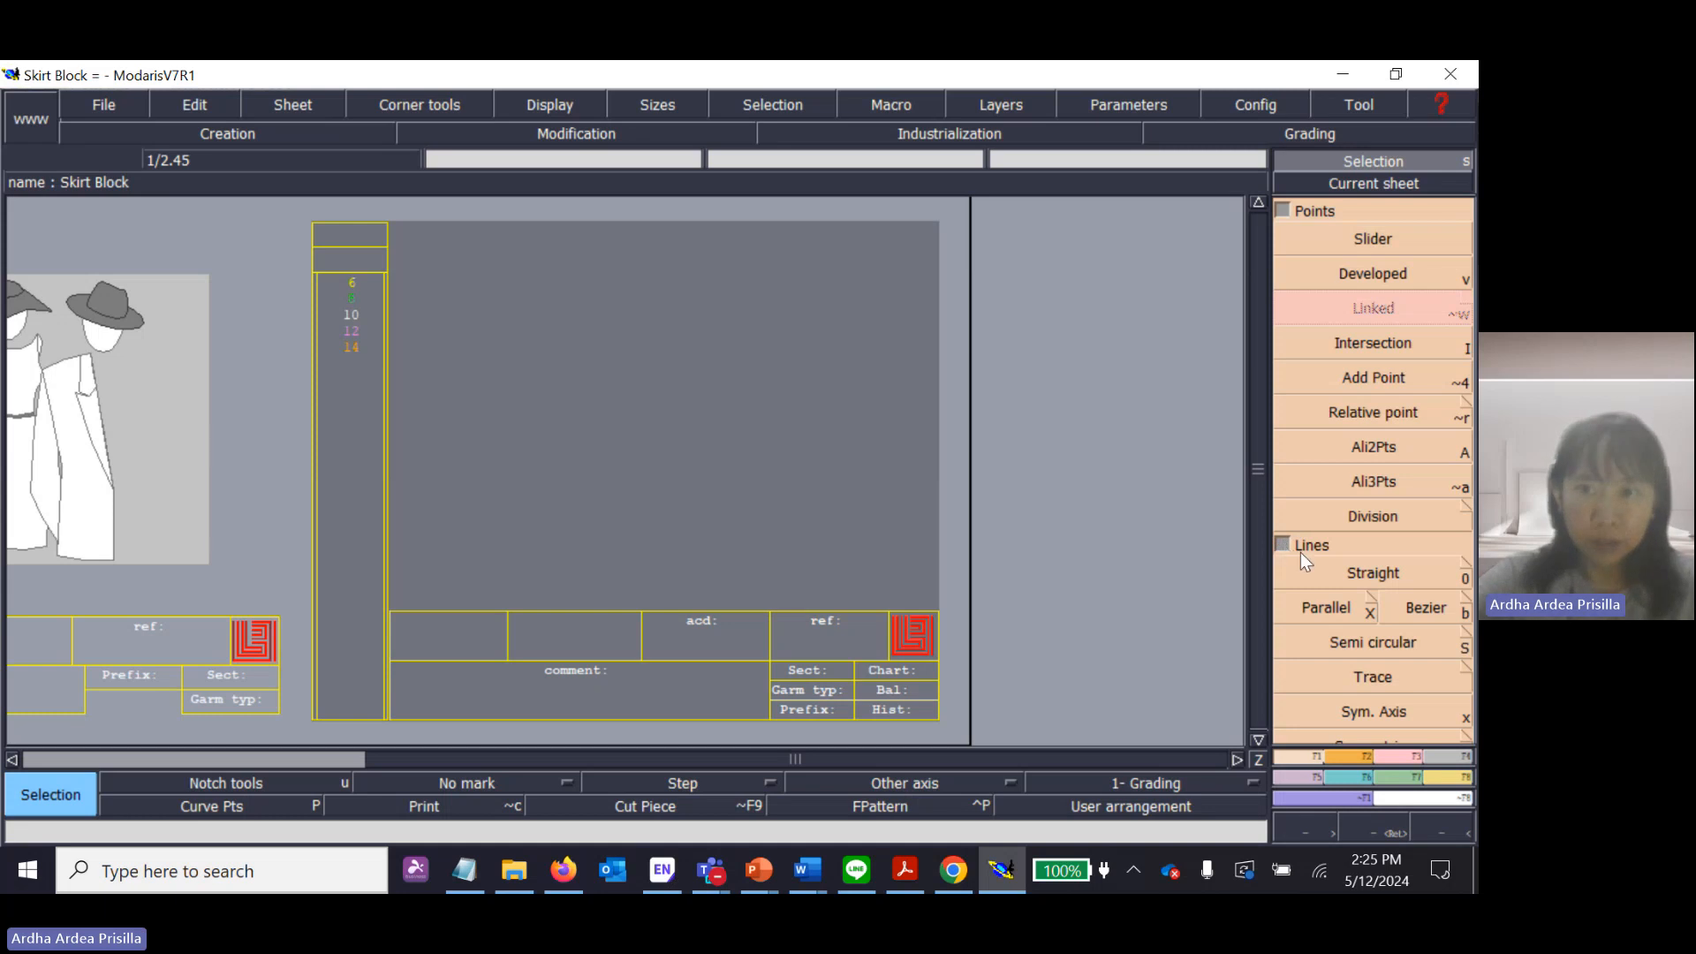
{"action": "left_click", "coordinate": [1381, 570]}
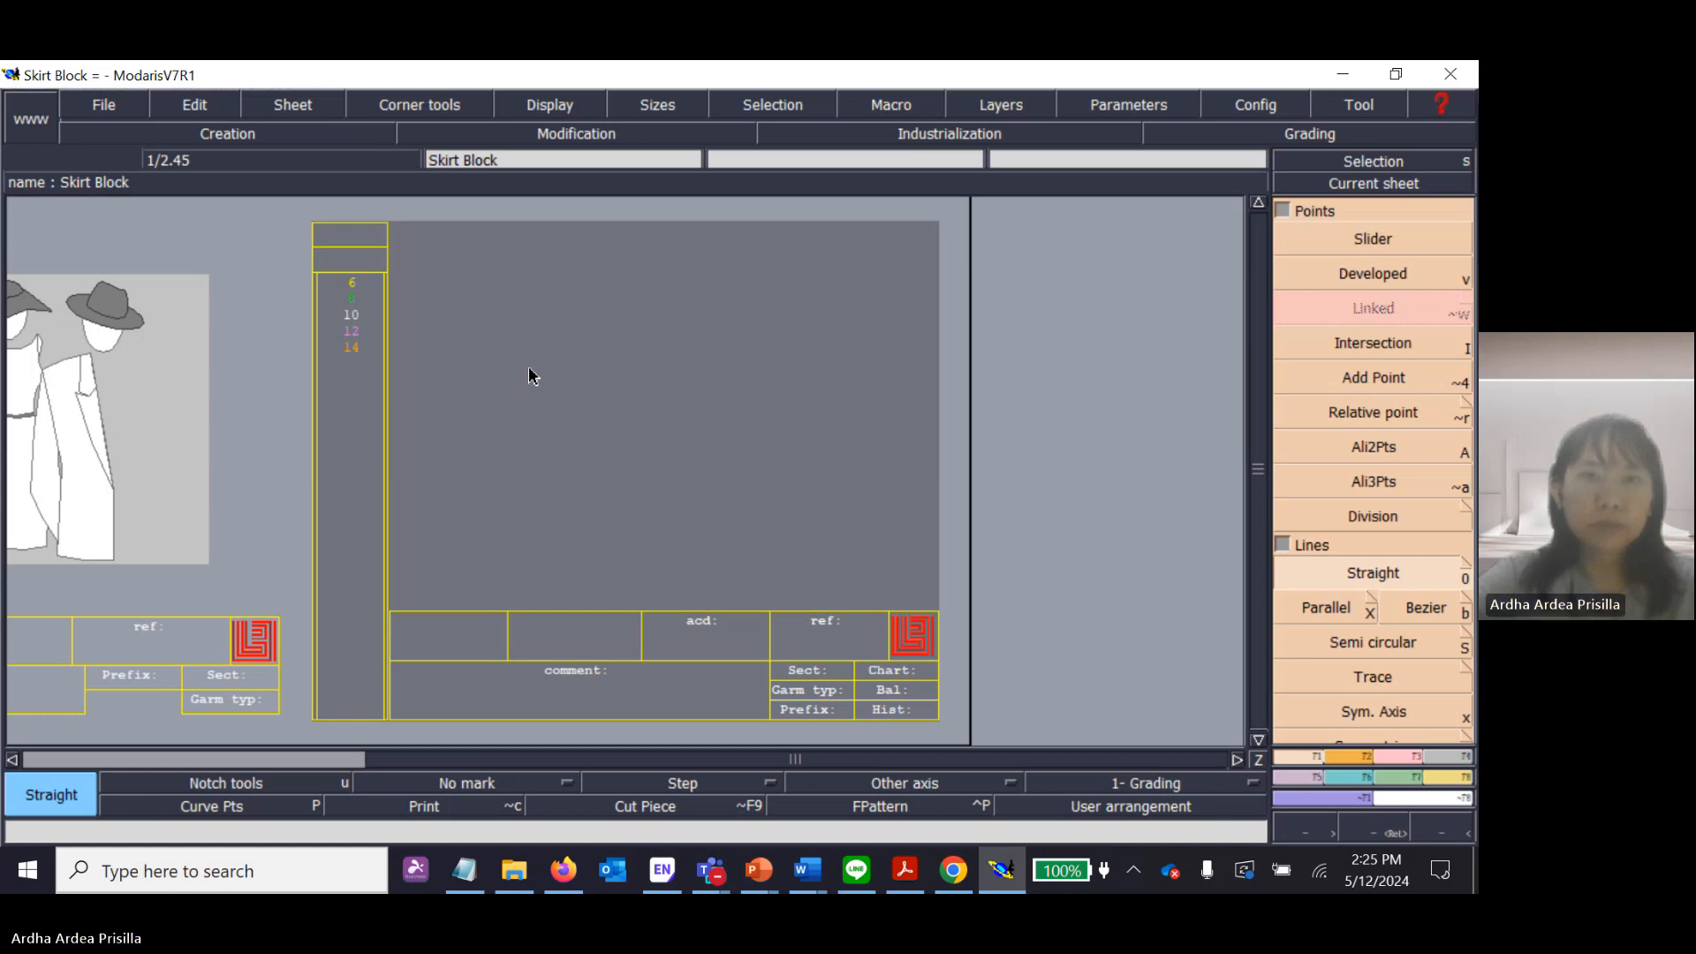
{"action": "left_click", "coordinate": [515, 292]}
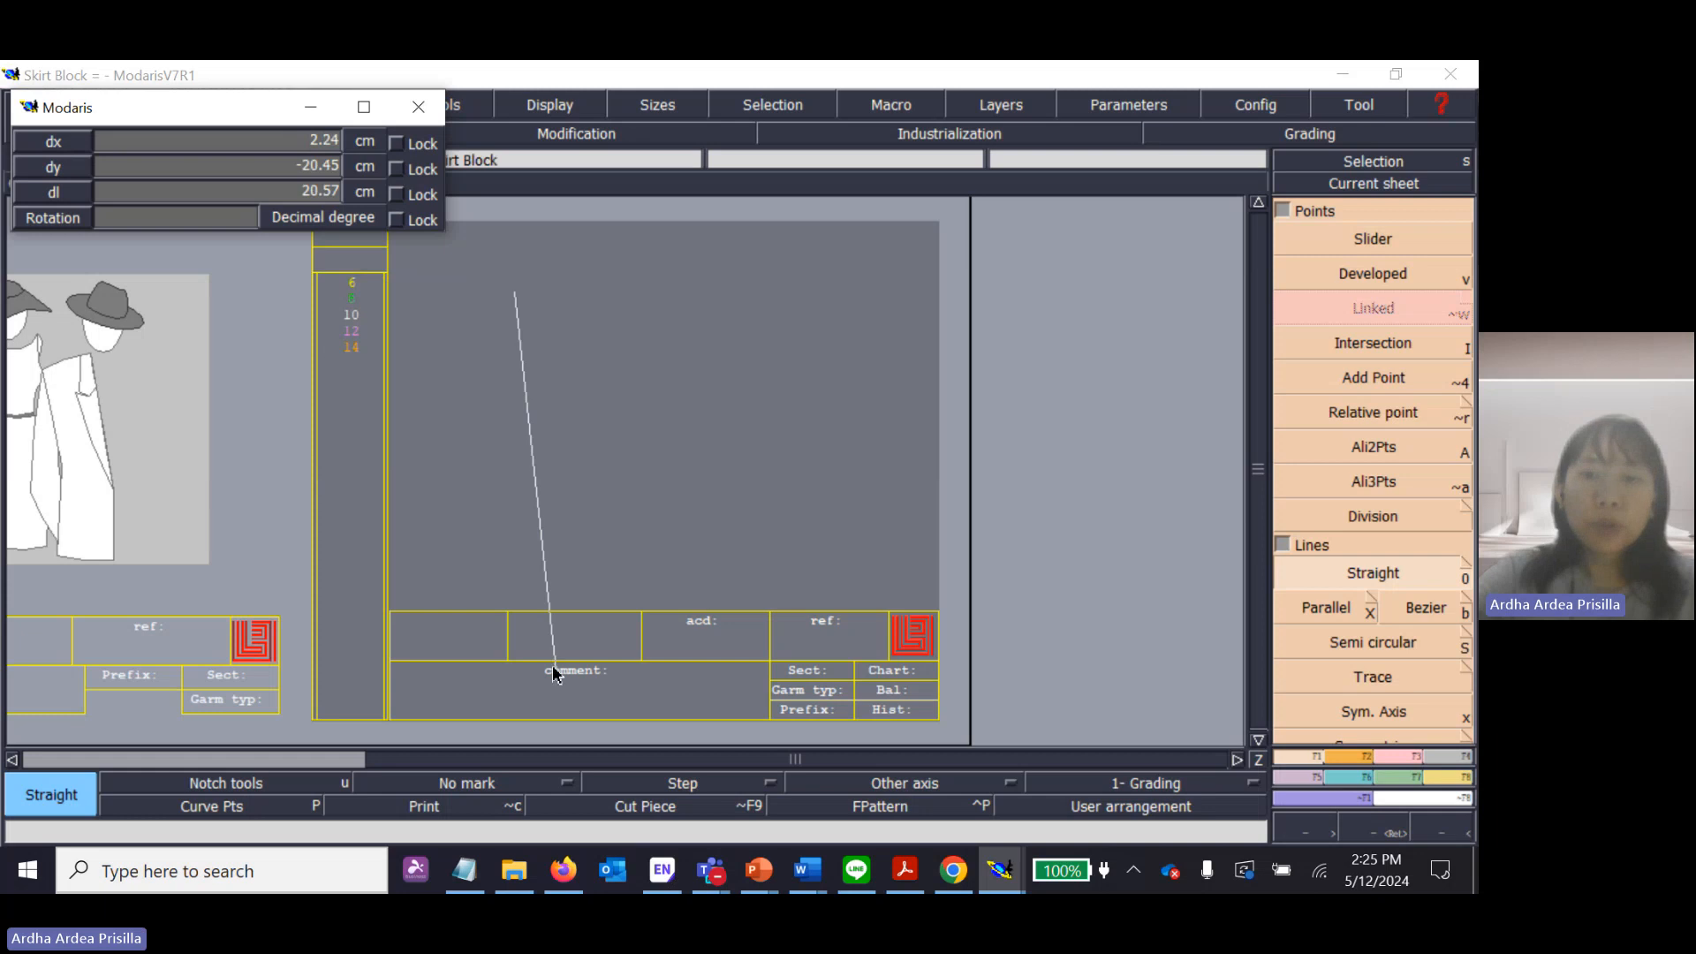
Review the T1-L1 direction in Skirt Block.pdf against the X/Y axis slide in PowerPoint, and return to Modaris.
{"action": "left_click", "coordinate": [905, 870]}
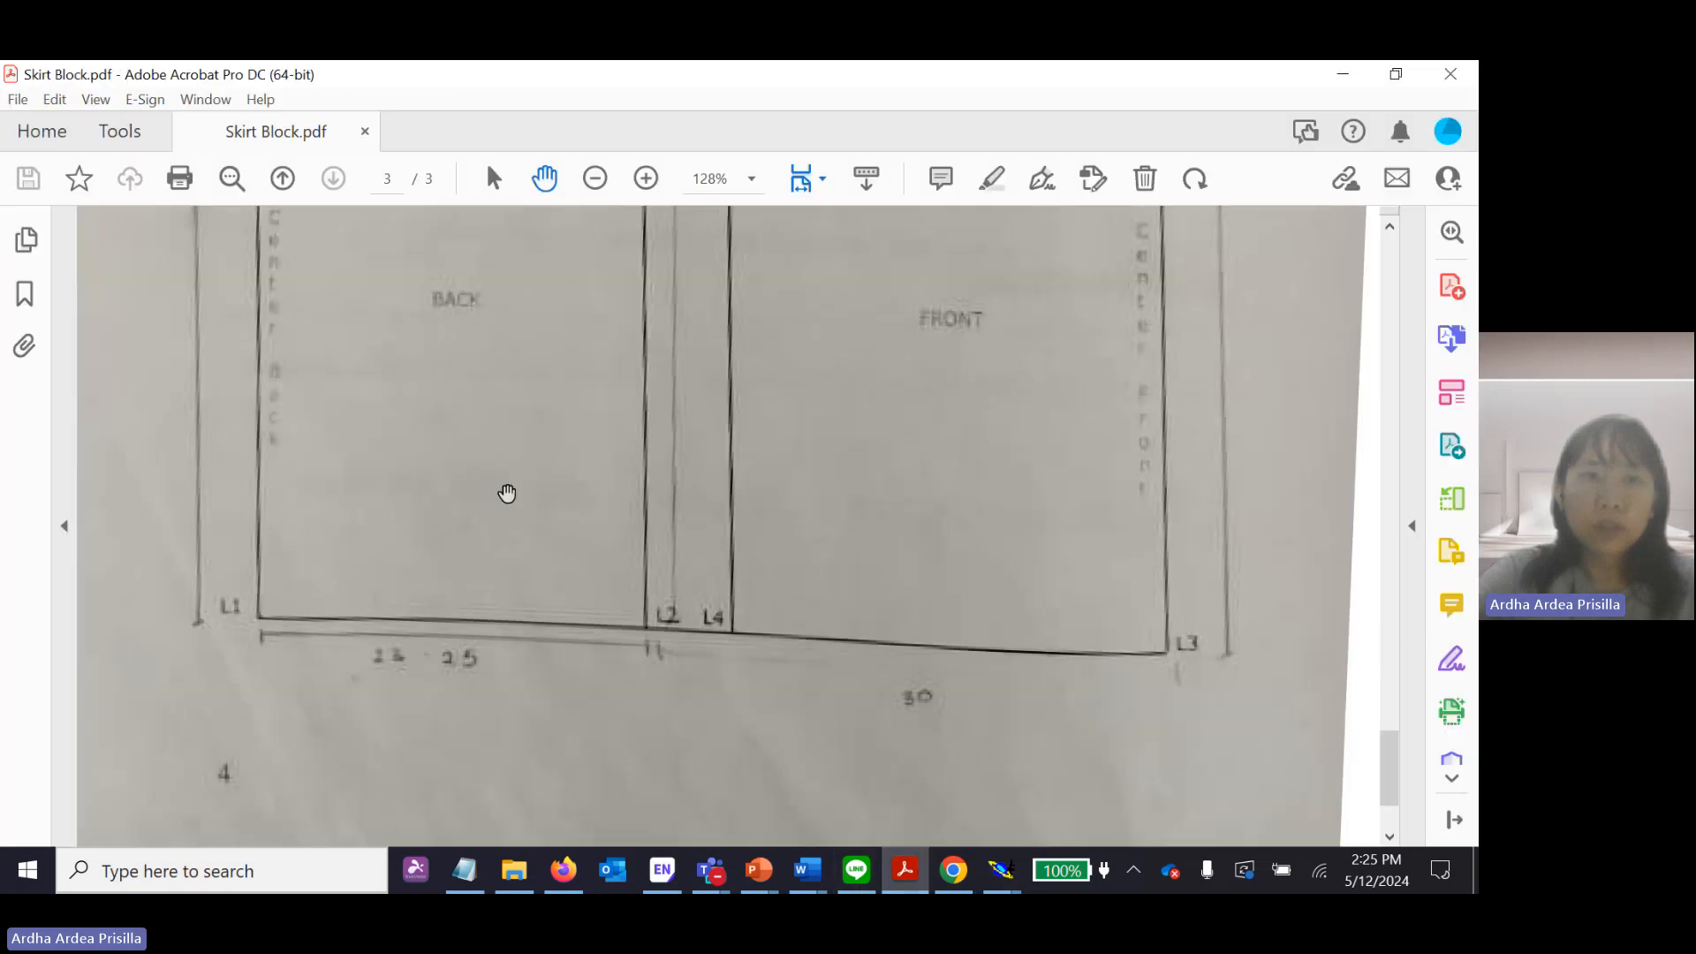
{"action": "scroll", "coordinate": [507, 493], "scroll_direction": "up", "scroll_amount": 8}
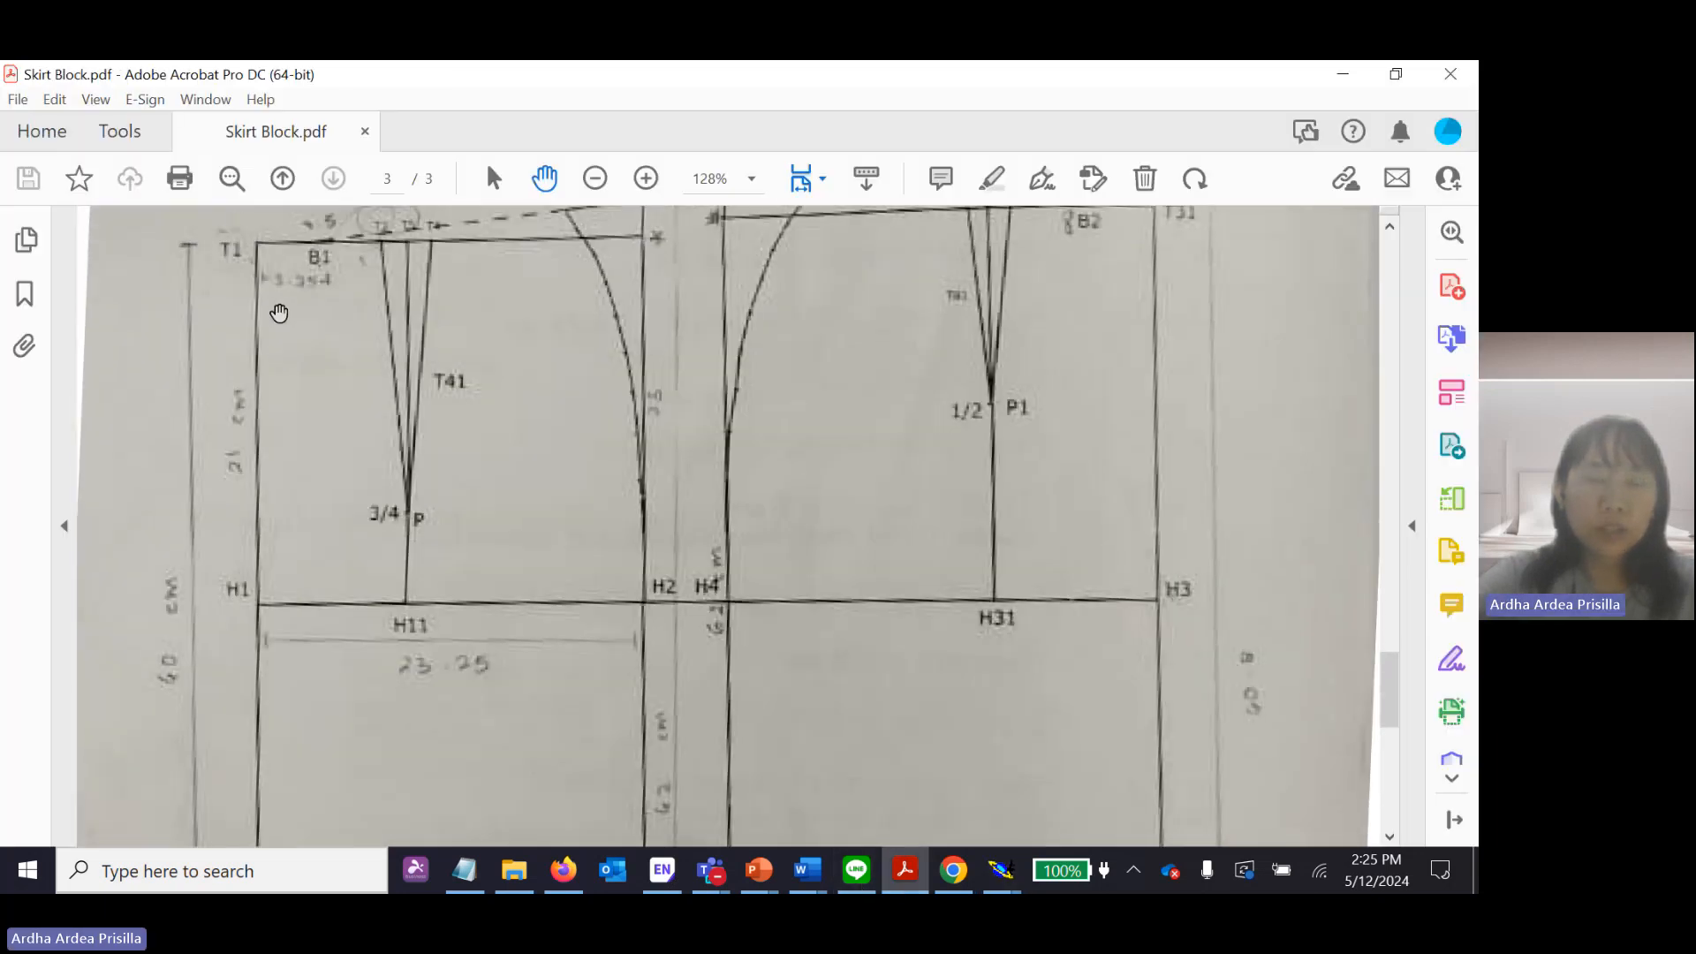
{"action": "scroll", "coordinate": [261, 274], "scroll_direction": "down", "scroll_amount": 8}
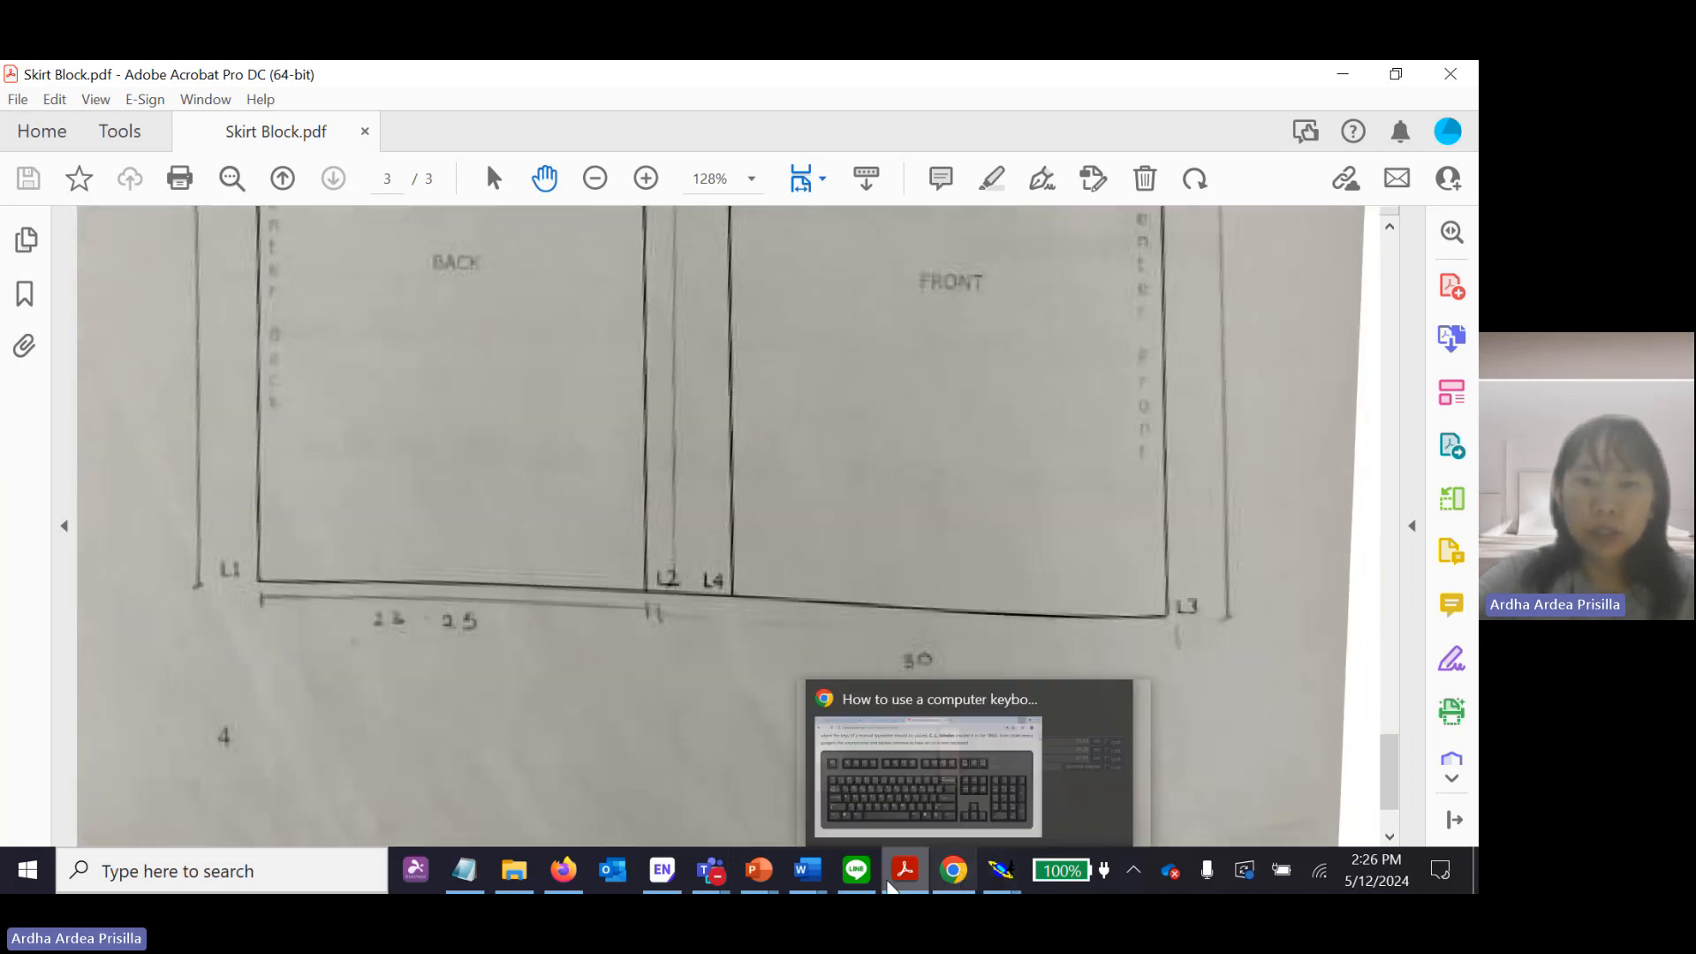
{"action": "mouse_move", "coordinate": [758, 869]}
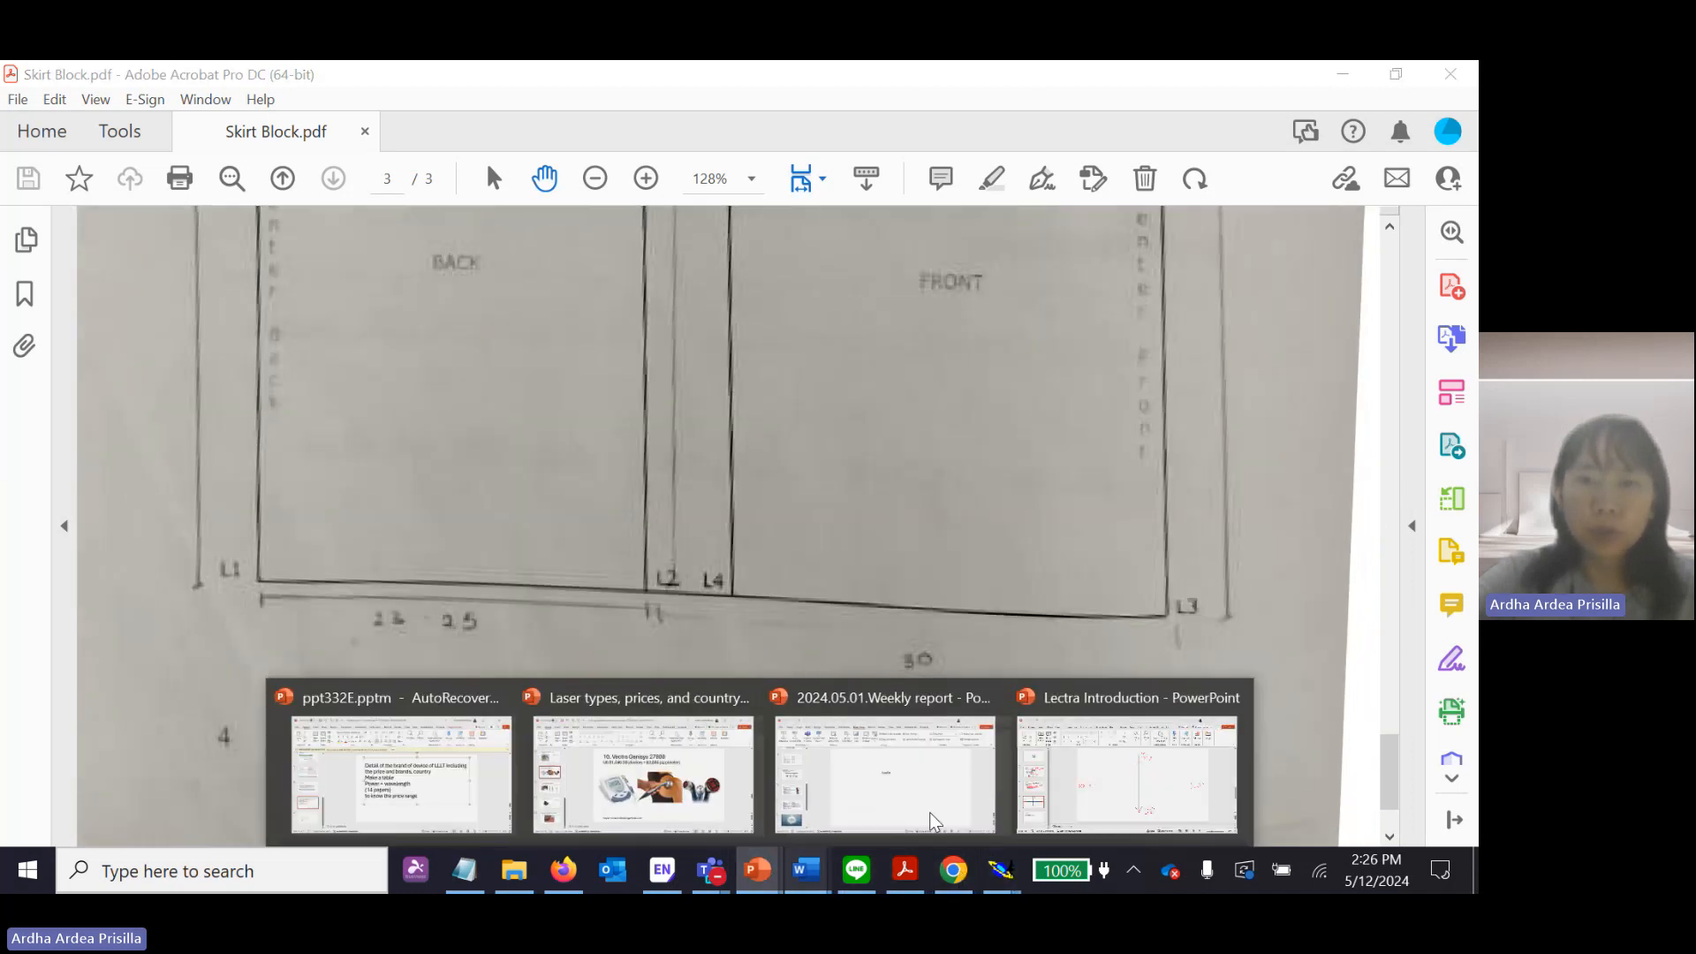
{"action": "left_click", "coordinate": [1095, 784]}
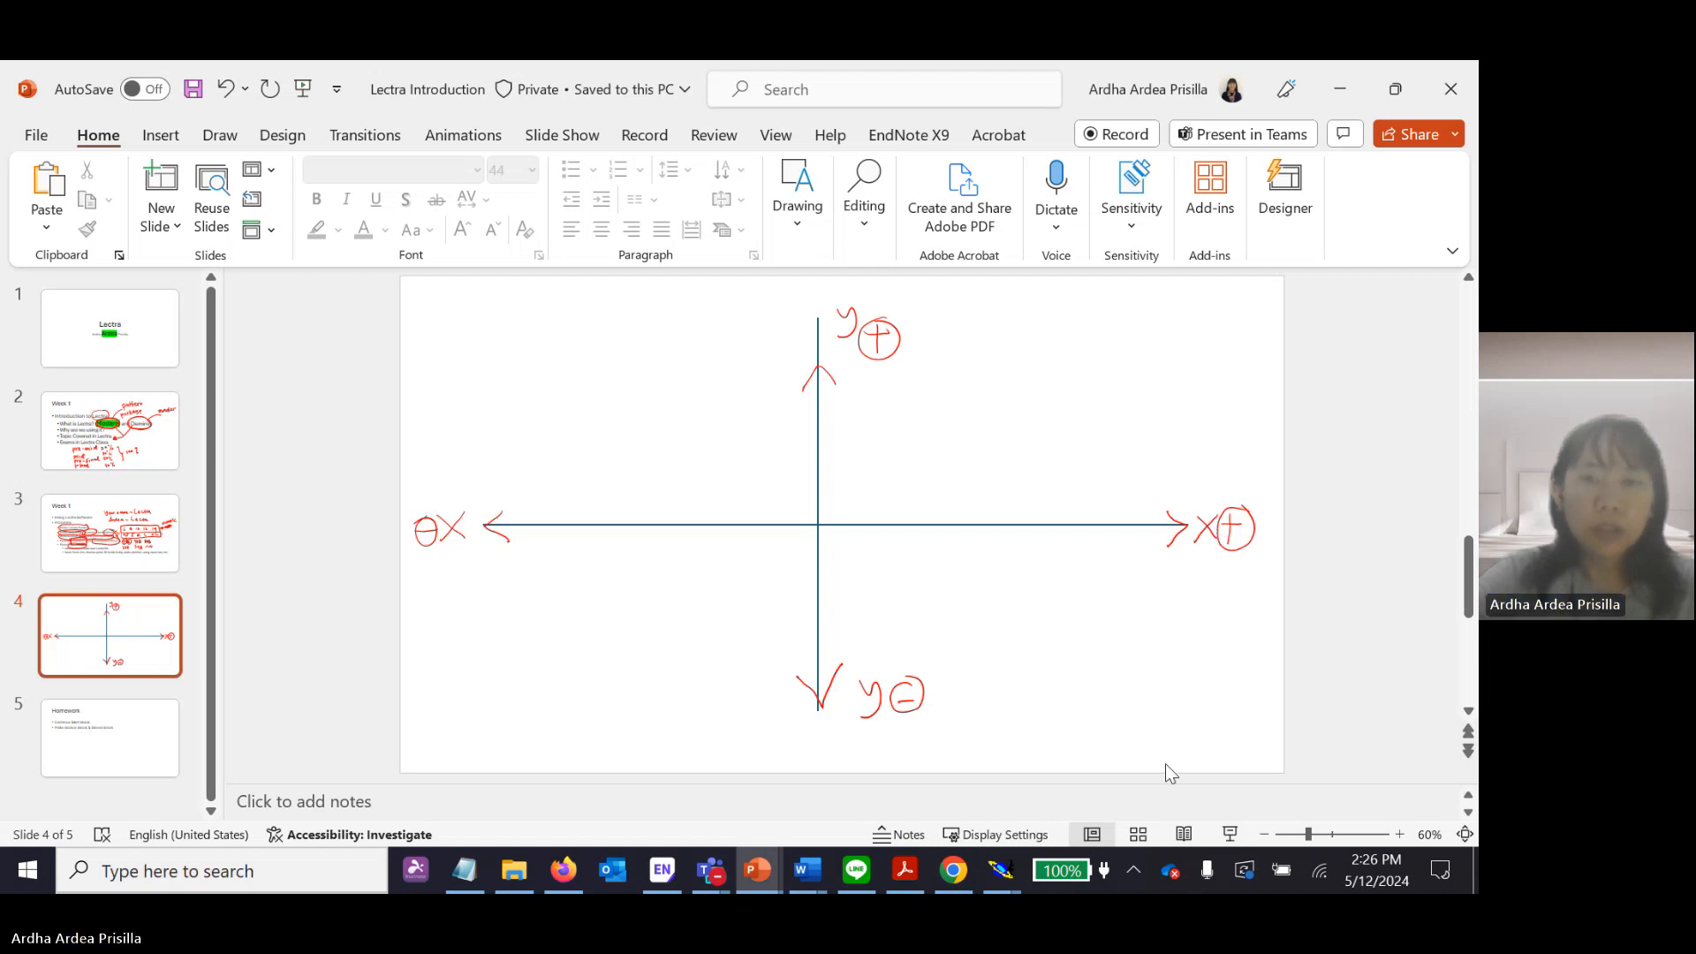
{"action": "mouse_move", "coordinate": [994, 872]}
{"action": "left_click", "coordinate": [1056, 808]}
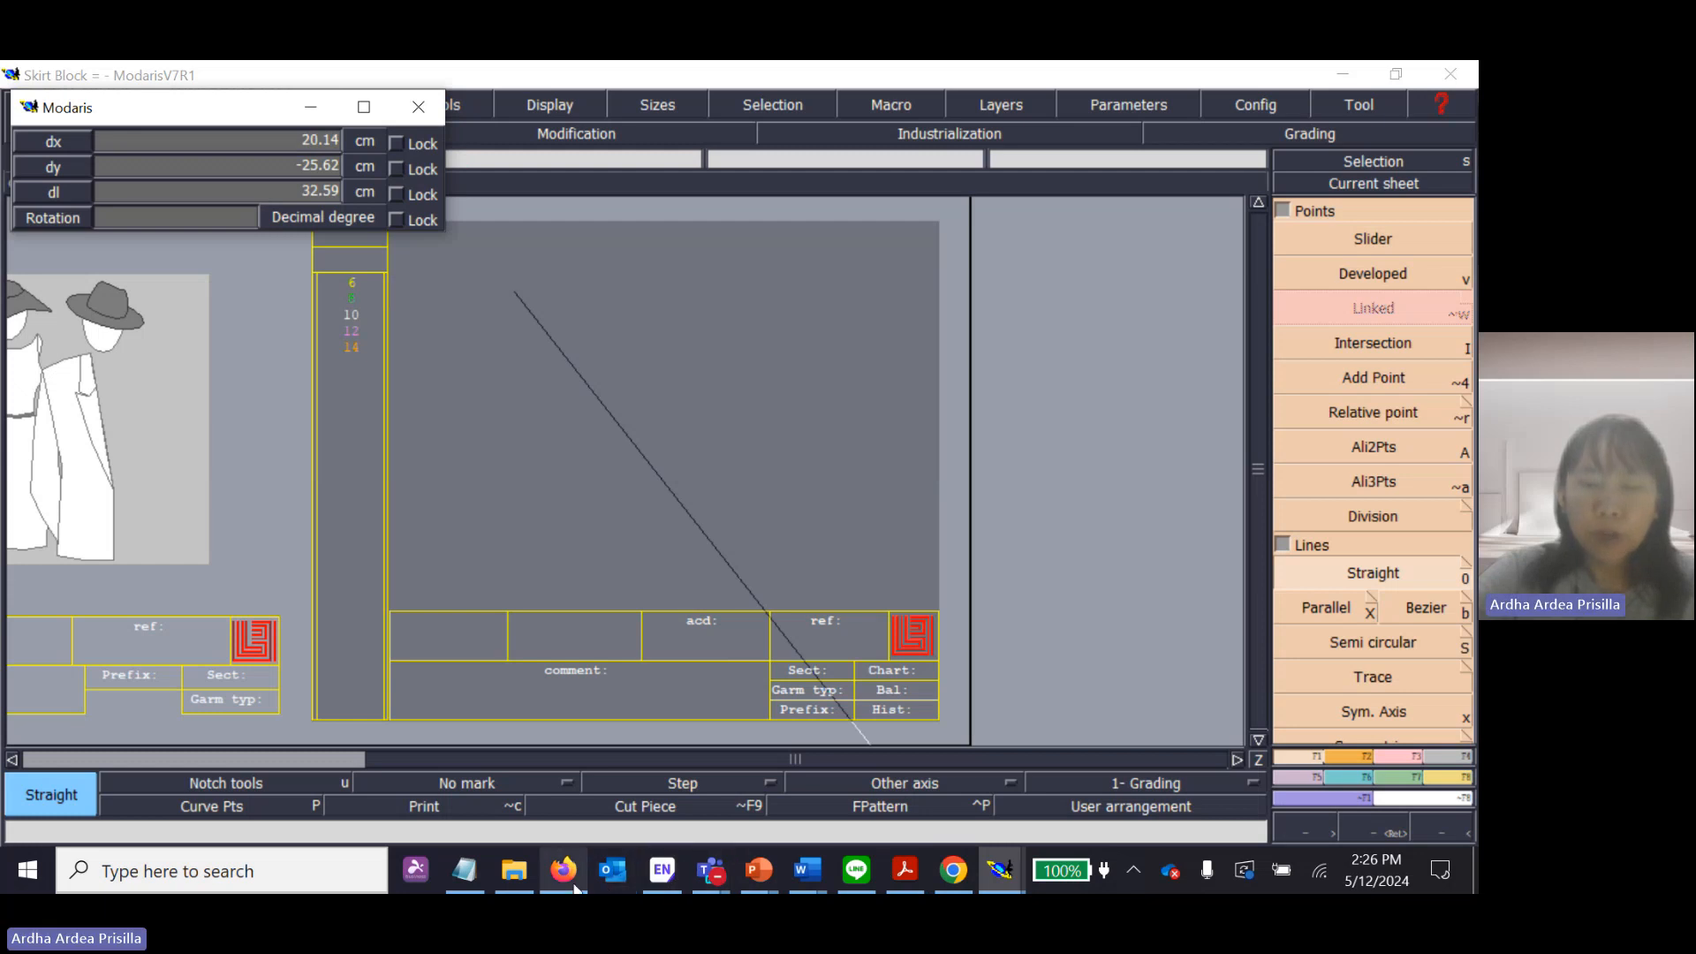
Consult the computer keyboard diagram in Chrome and return to the open line dimensions in Modaris.
{"action": "left_click", "coordinate": [953, 870]}
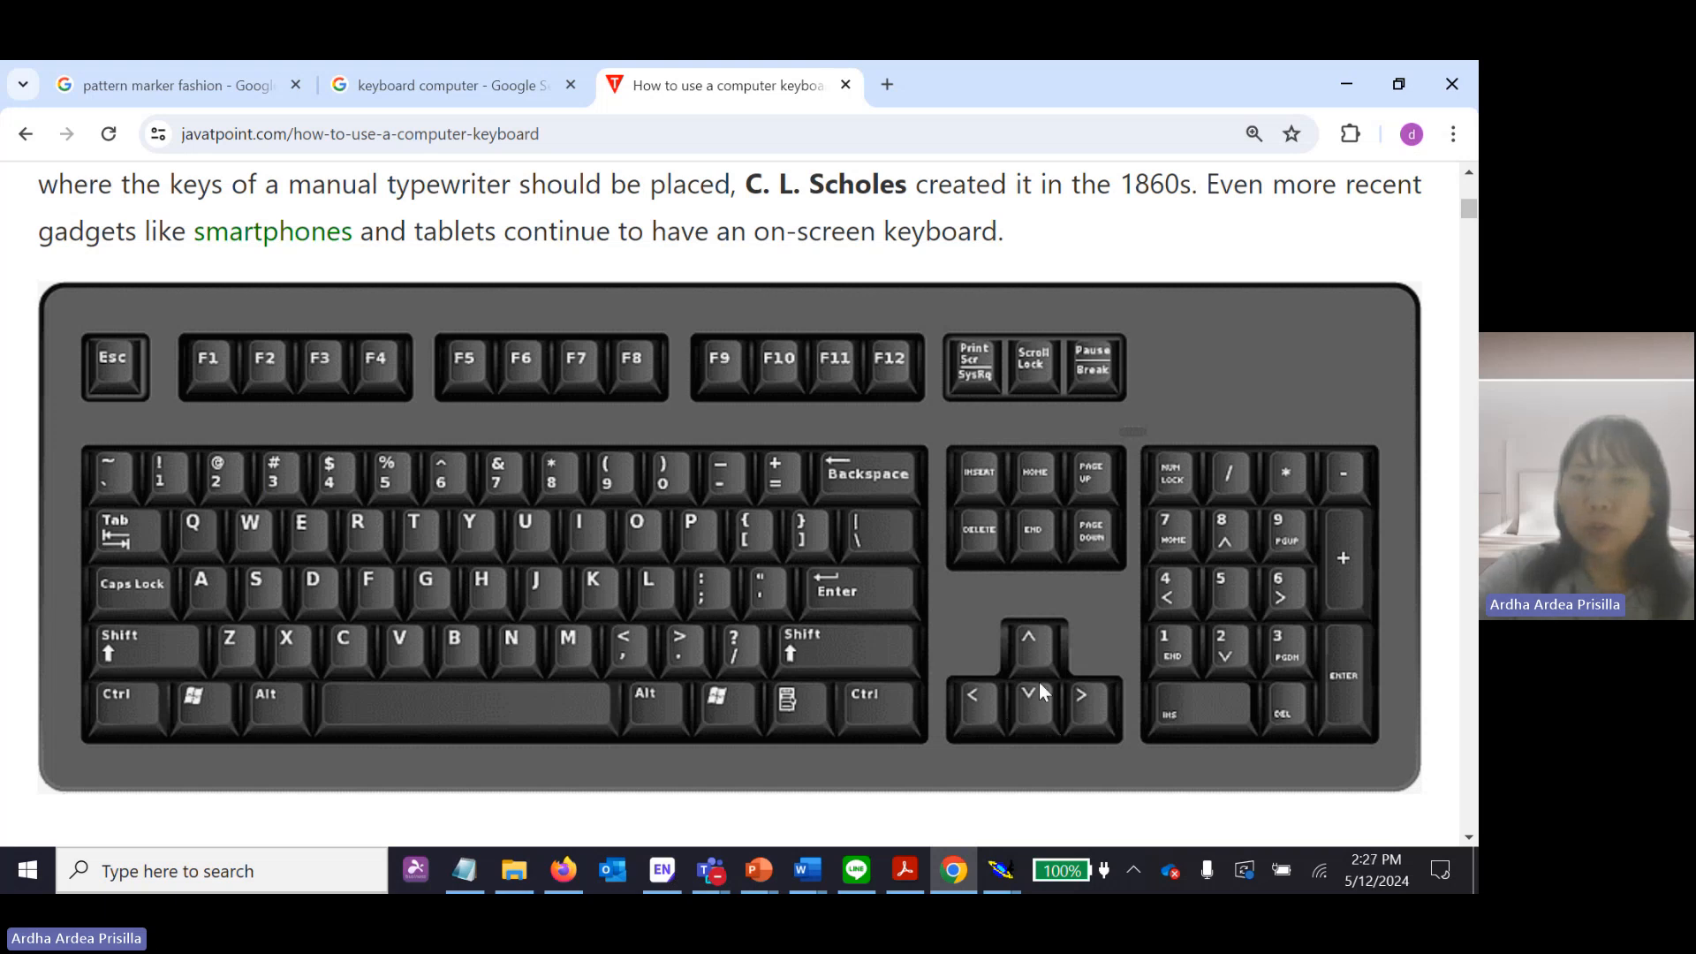
{"action": "left_click", "coordinate": [1000, 870]}
{"action": "left_click", "coordinate": [1021, 802]}
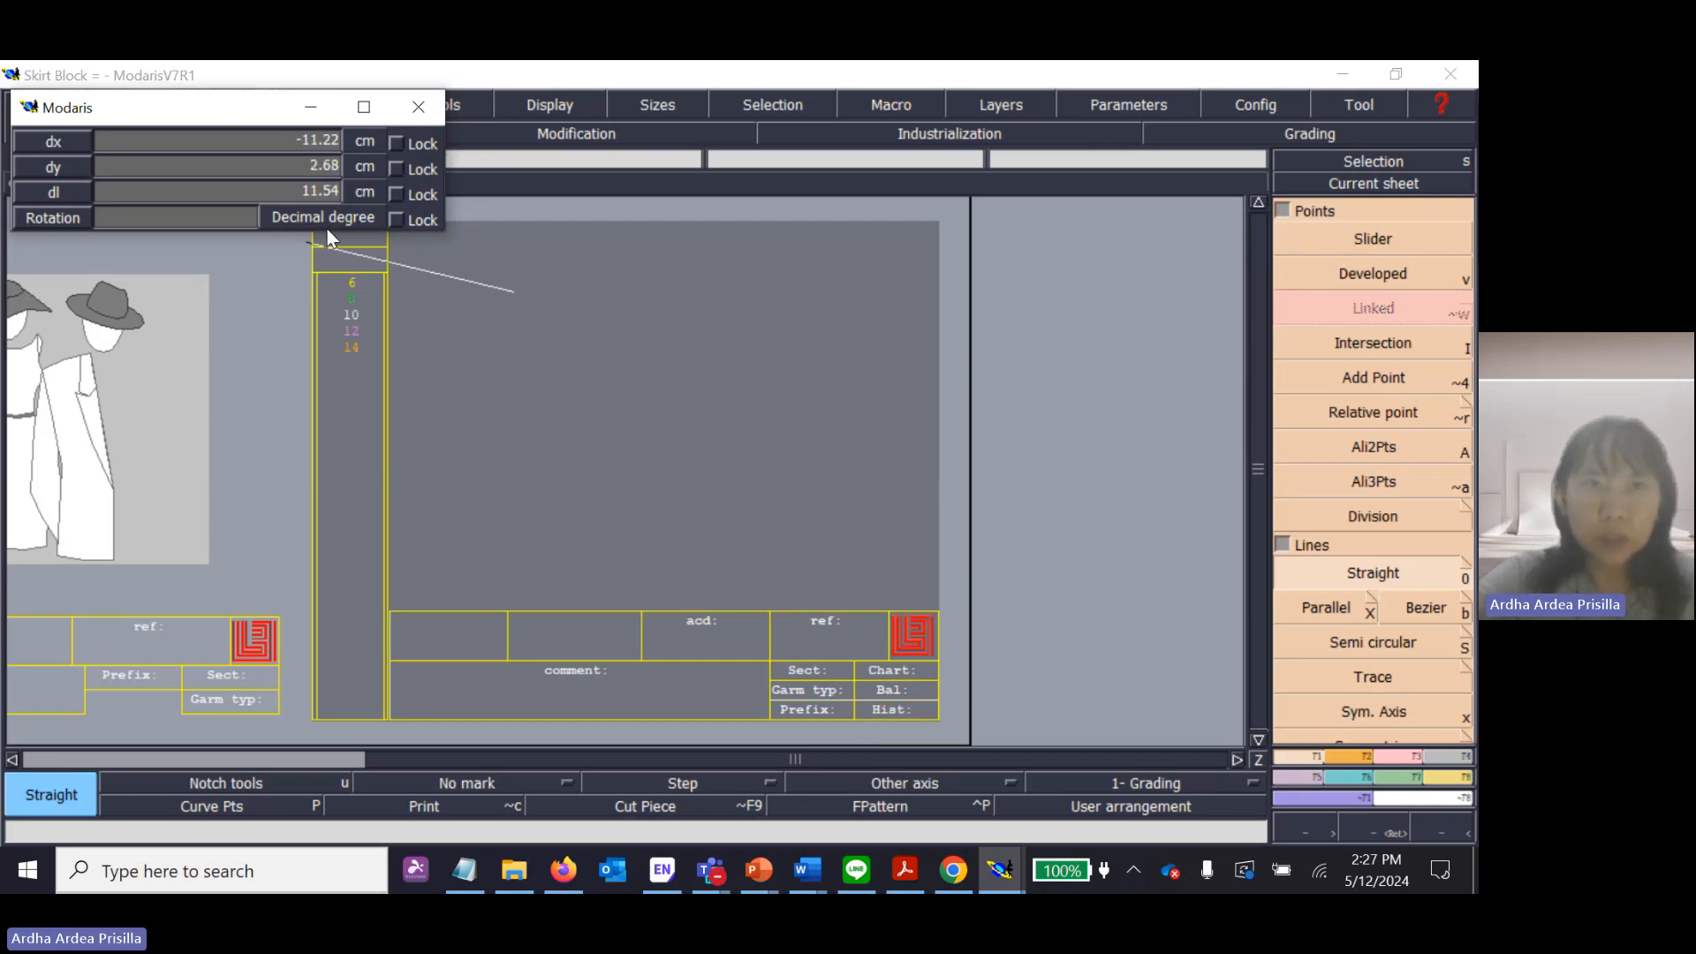
Complete the straight centre back line with dx 0 cm and dy 60 cm.
{"action": "key", "text": "Down"}
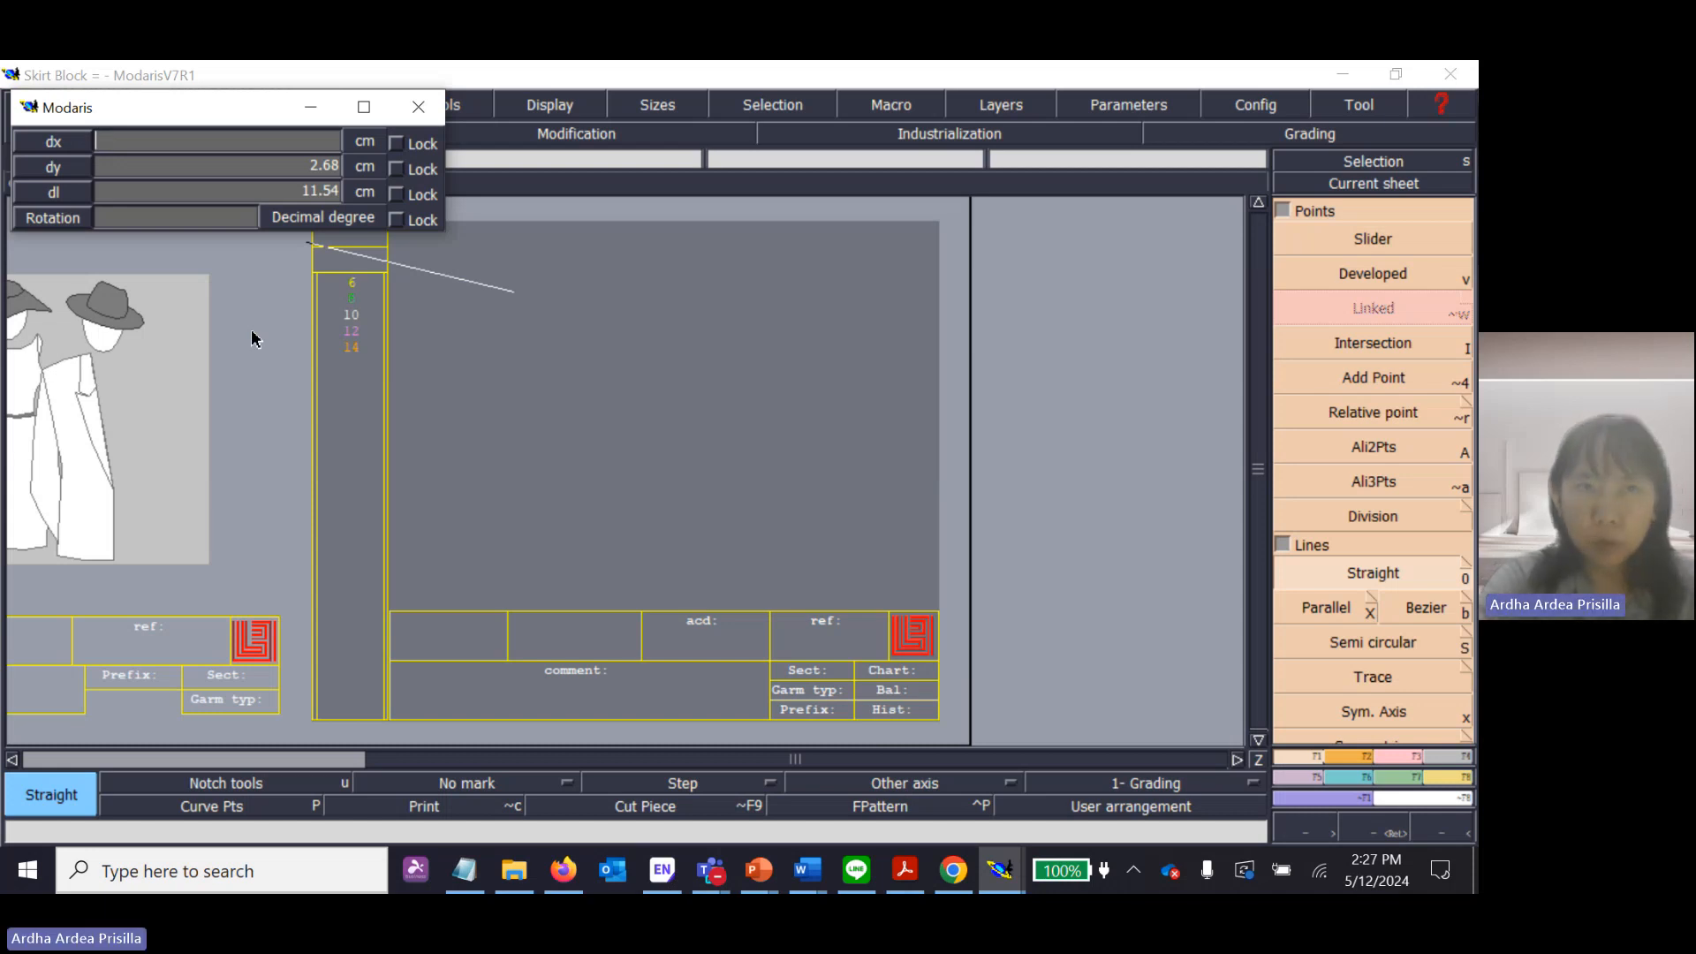
{"action": "type", "text": "0"}
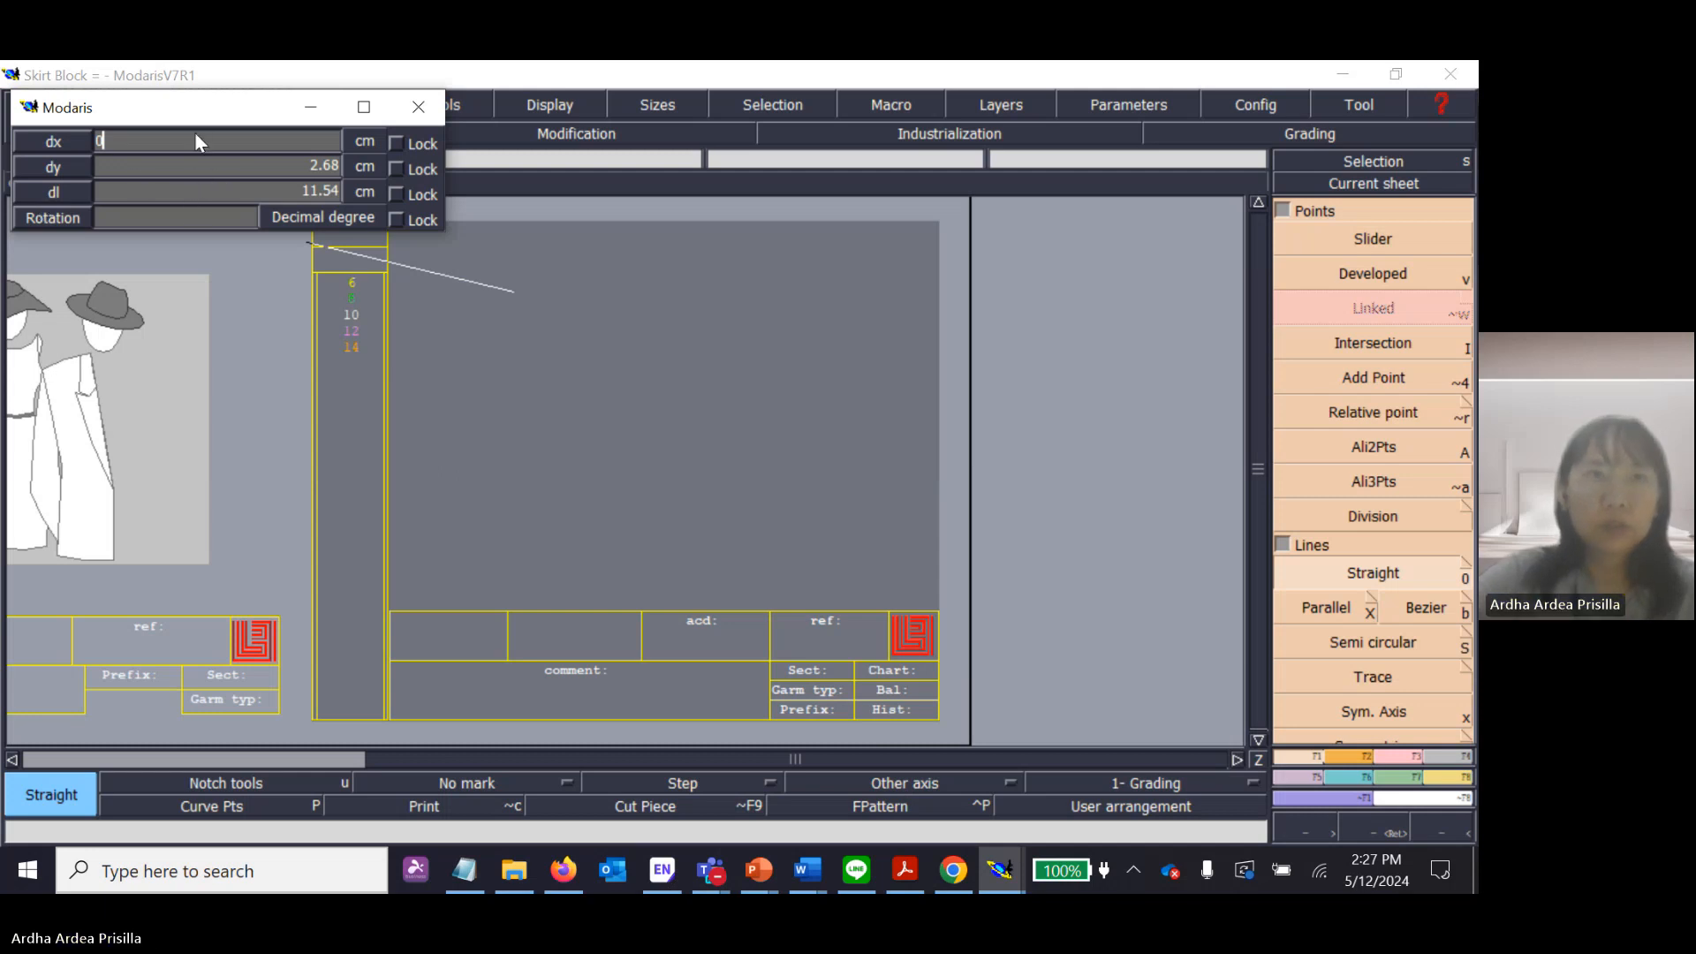
{"action": "key", "text": "Tab"}
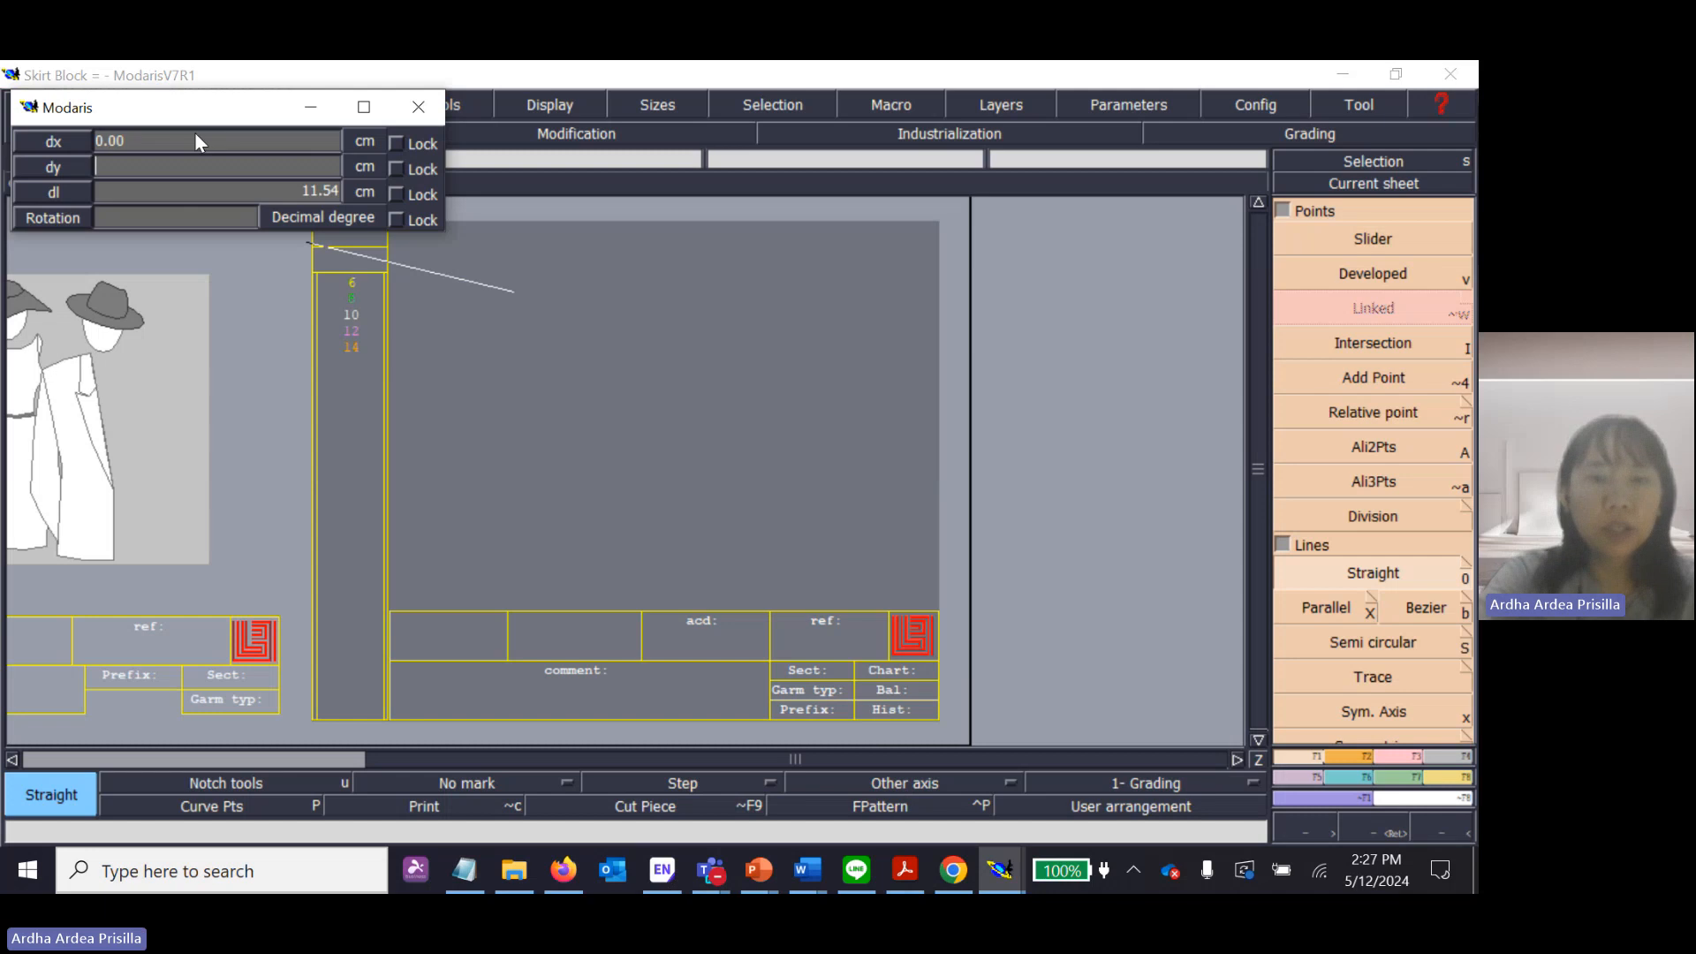
{"action": "type", "text": "60"}
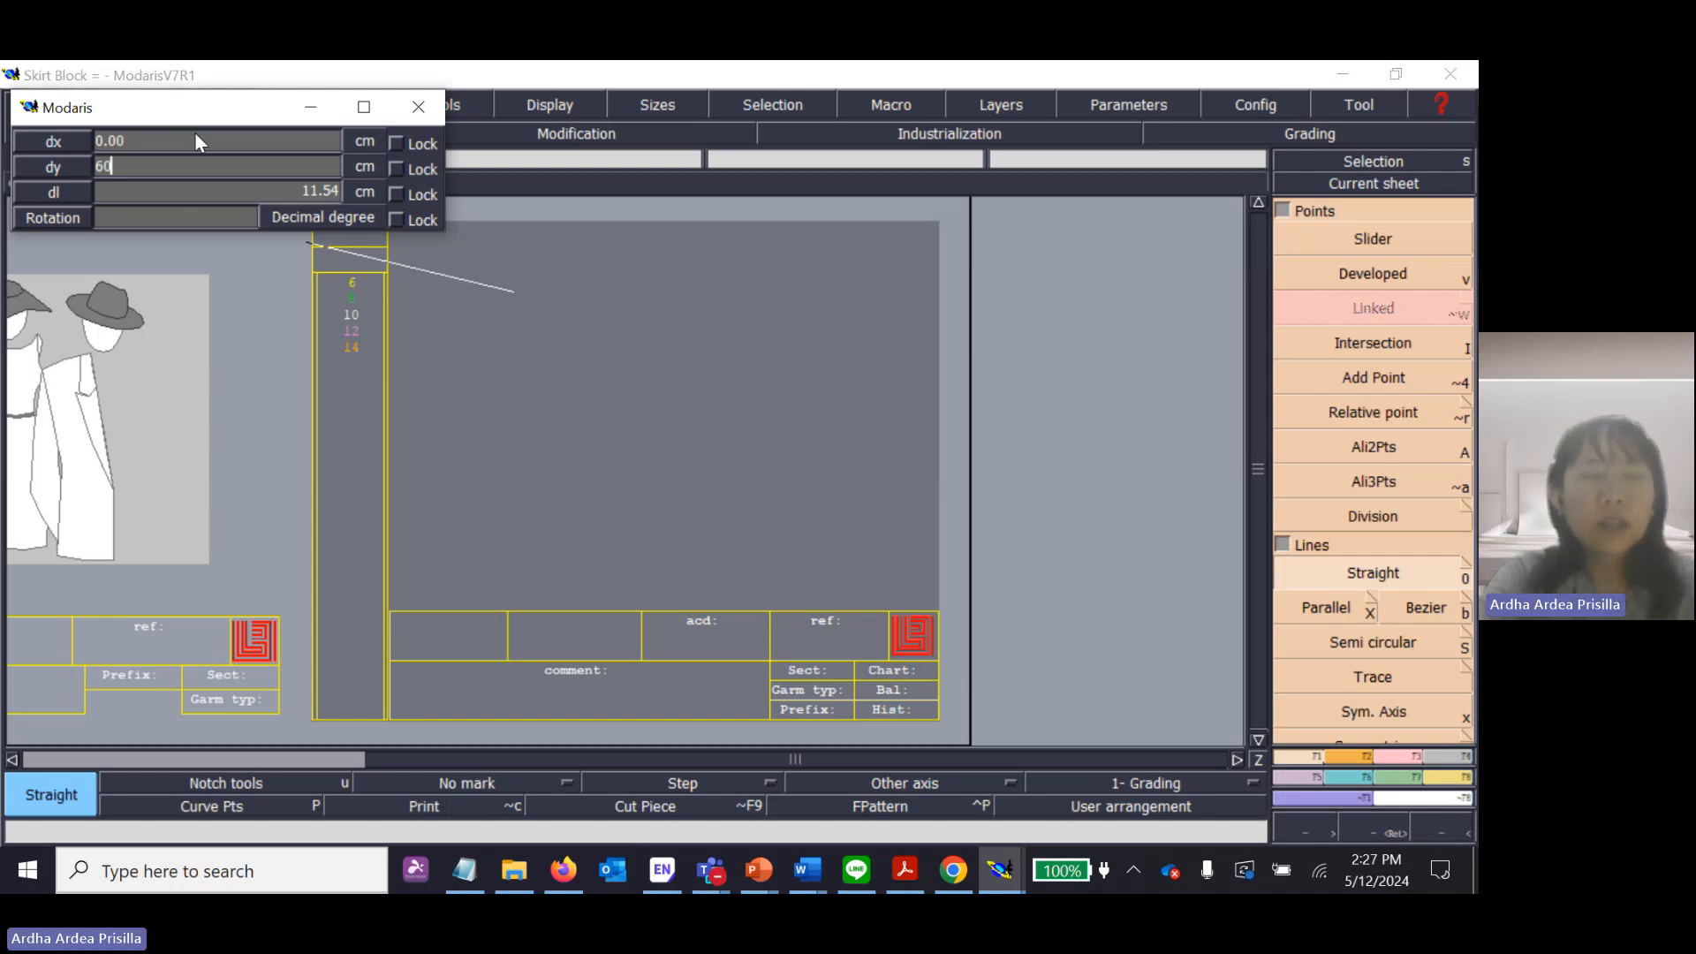
{"action": "key", "text": "Return"}
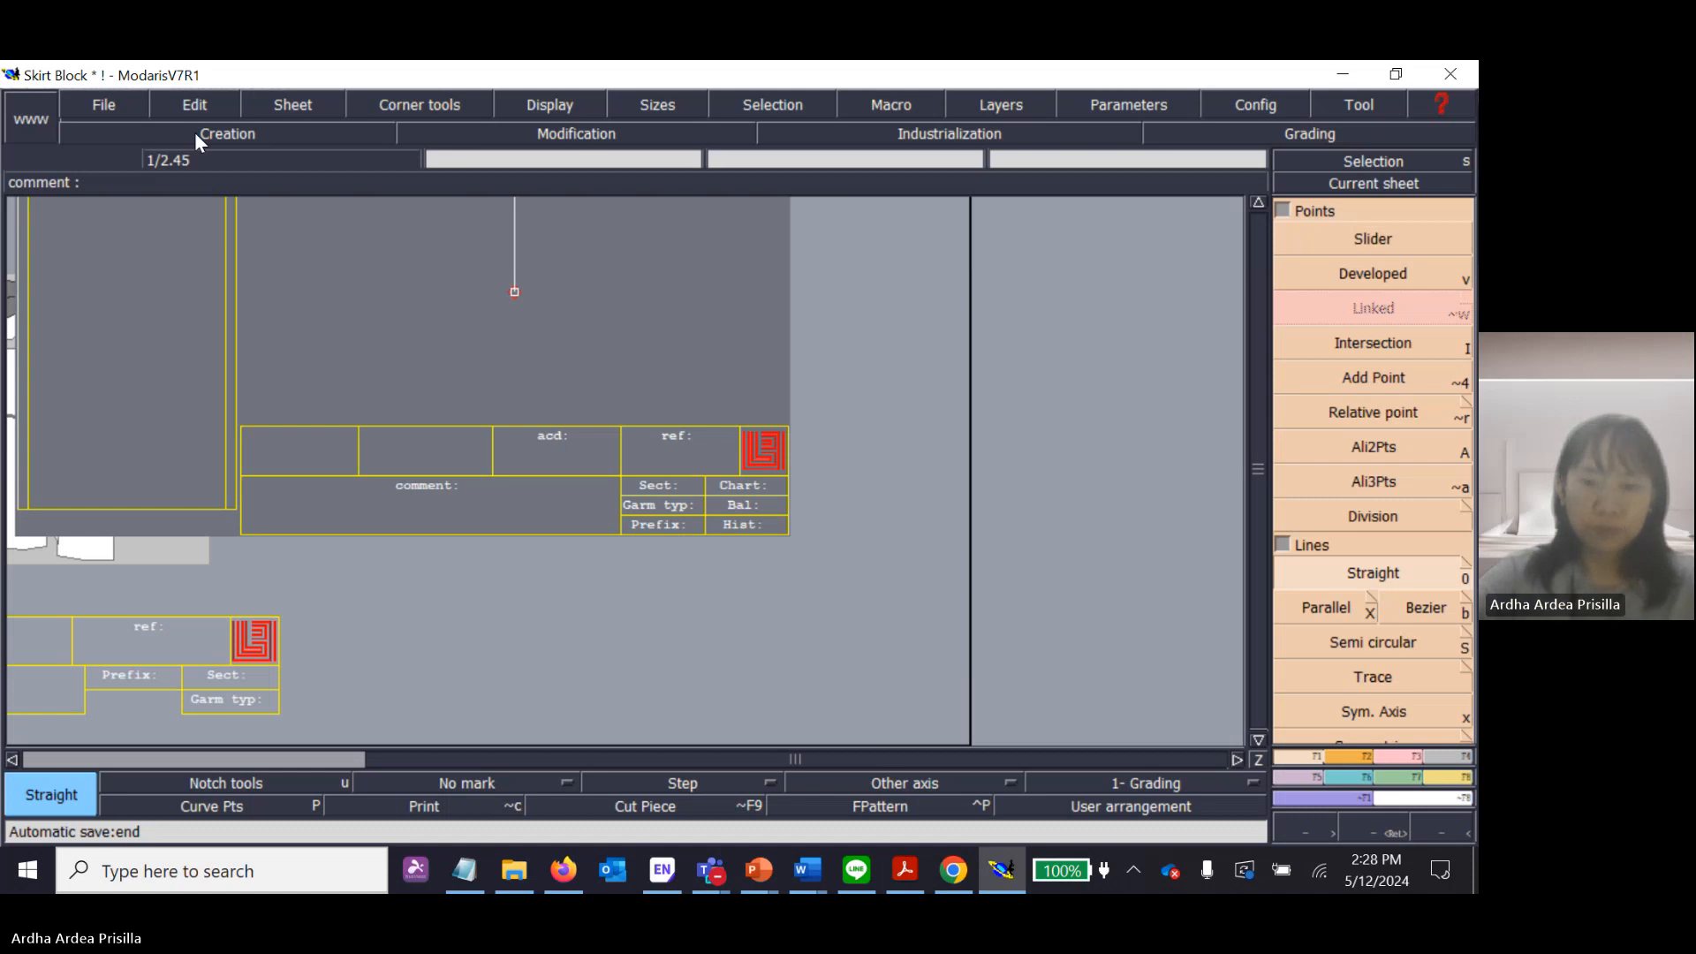
{"action": "key", "text": "Home"}
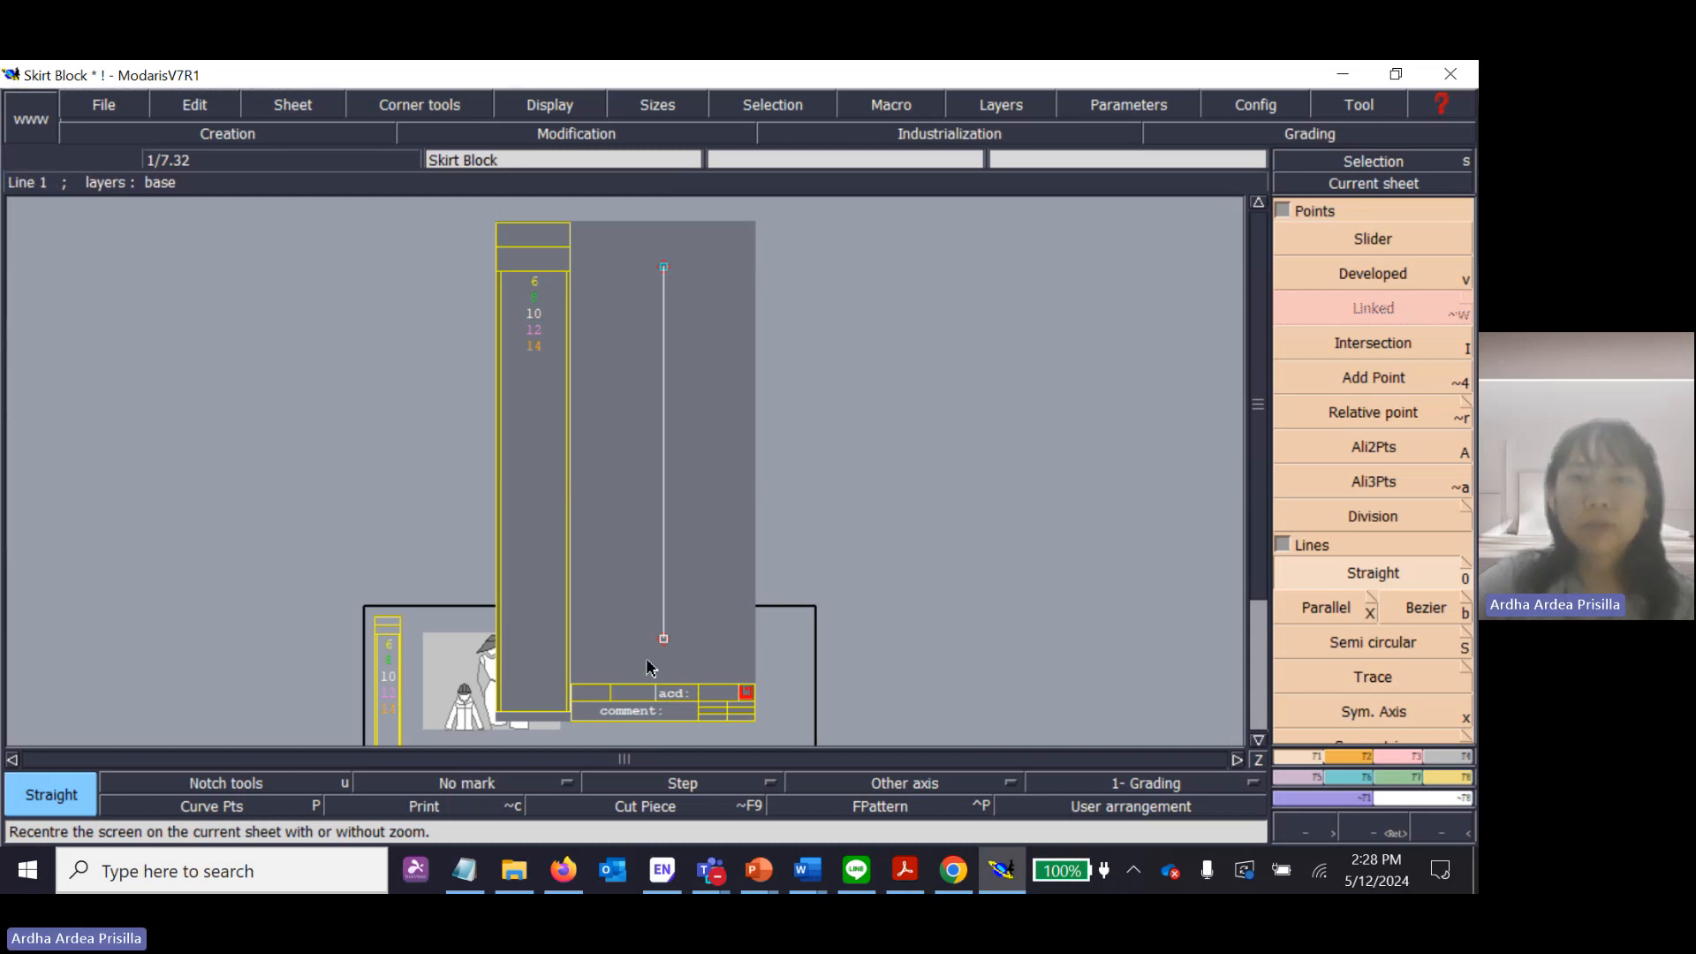
Switch to Skirt Block.pdf in Acrobat and draw an orange highlighter check mark beside the T1-L1 Center Back length on page 1.
{"action": "left_click", "coordinate": [905, 870]}
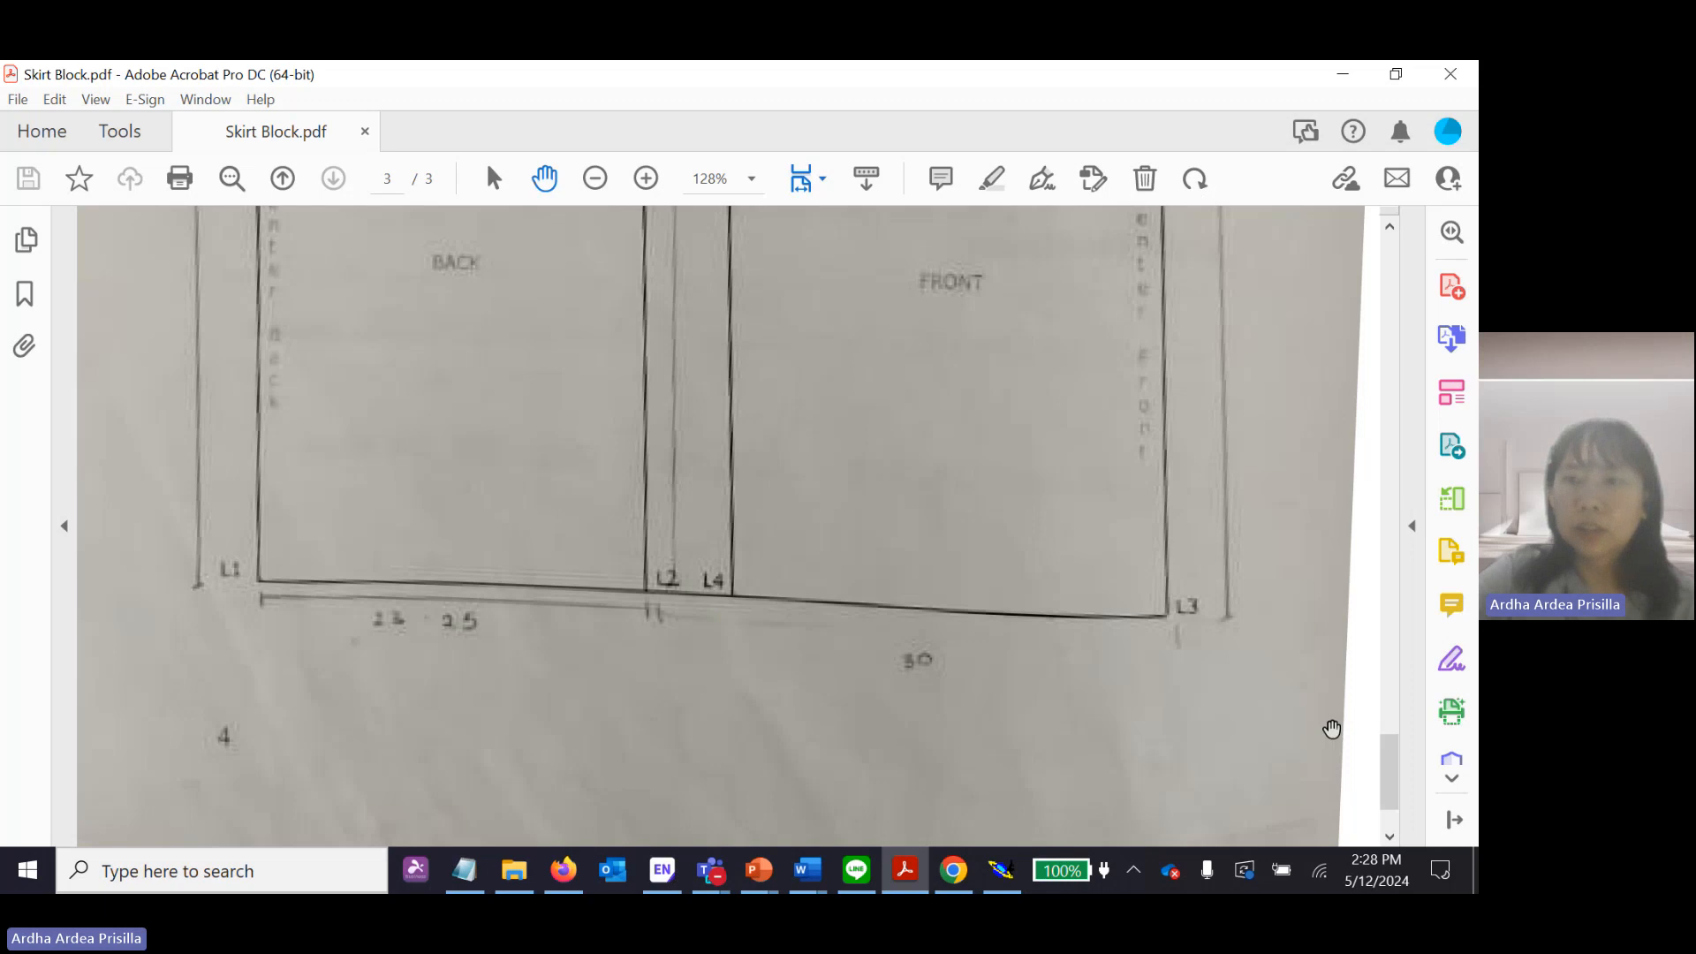
{"action": "left_click_drag", "start_coordinate": [1390, 761], "coordinate": [1413, 360]}
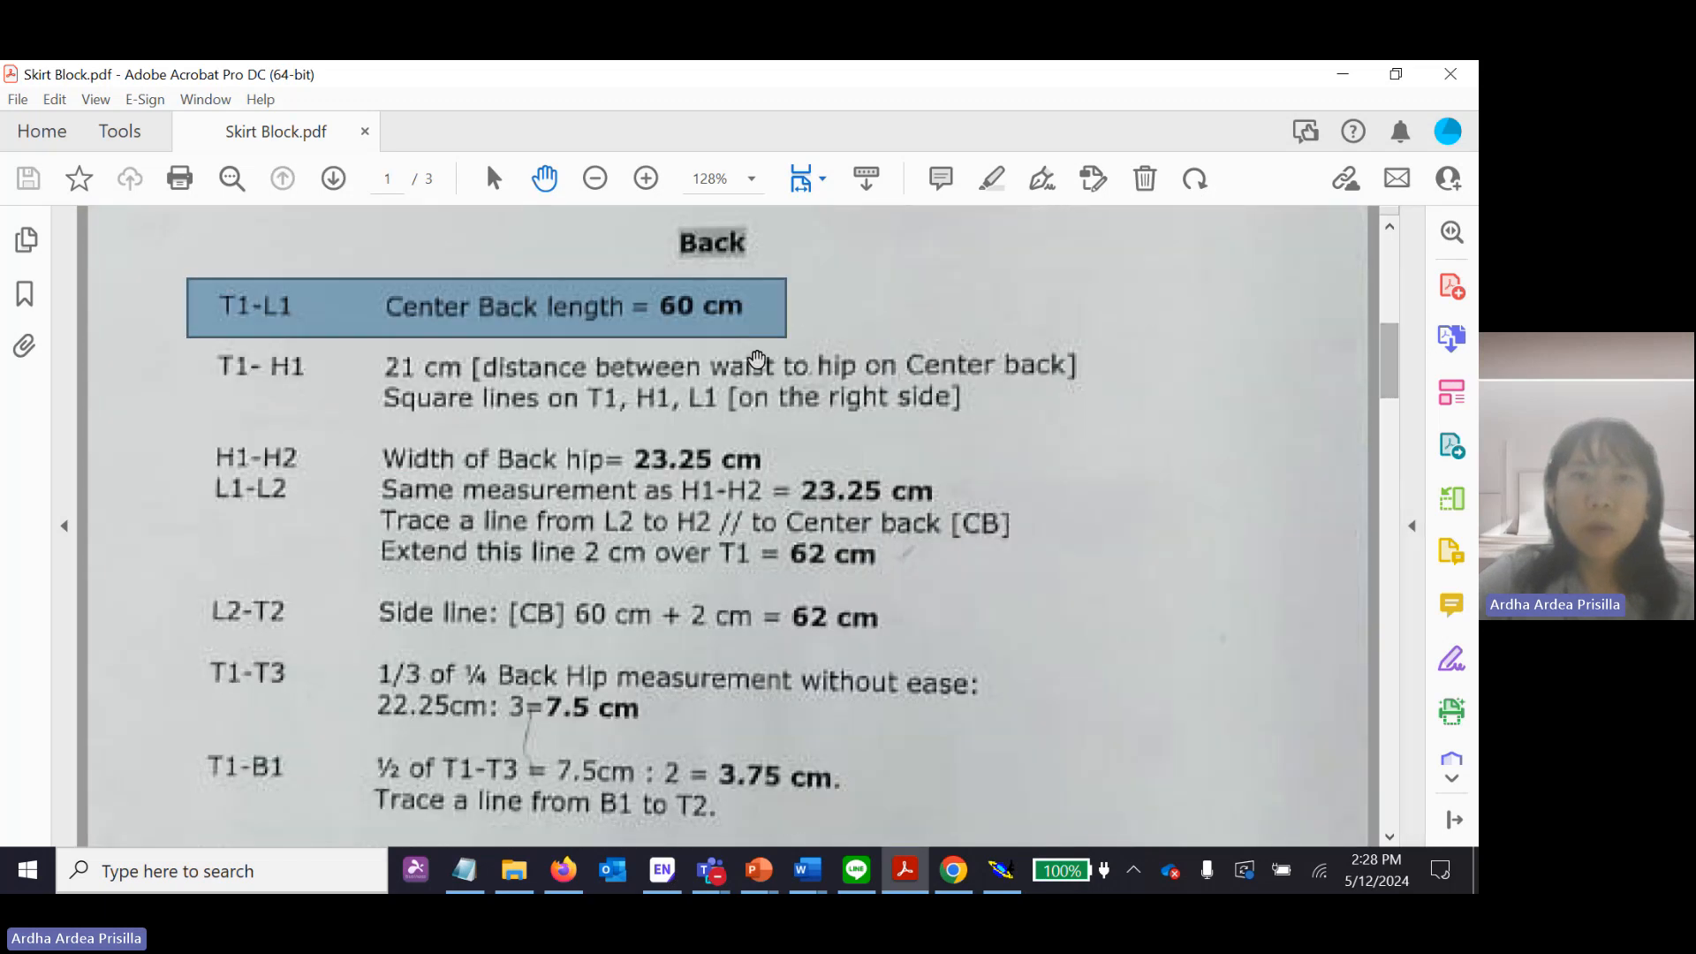
{"action": "left_click", "coordinate": [717, 317]}
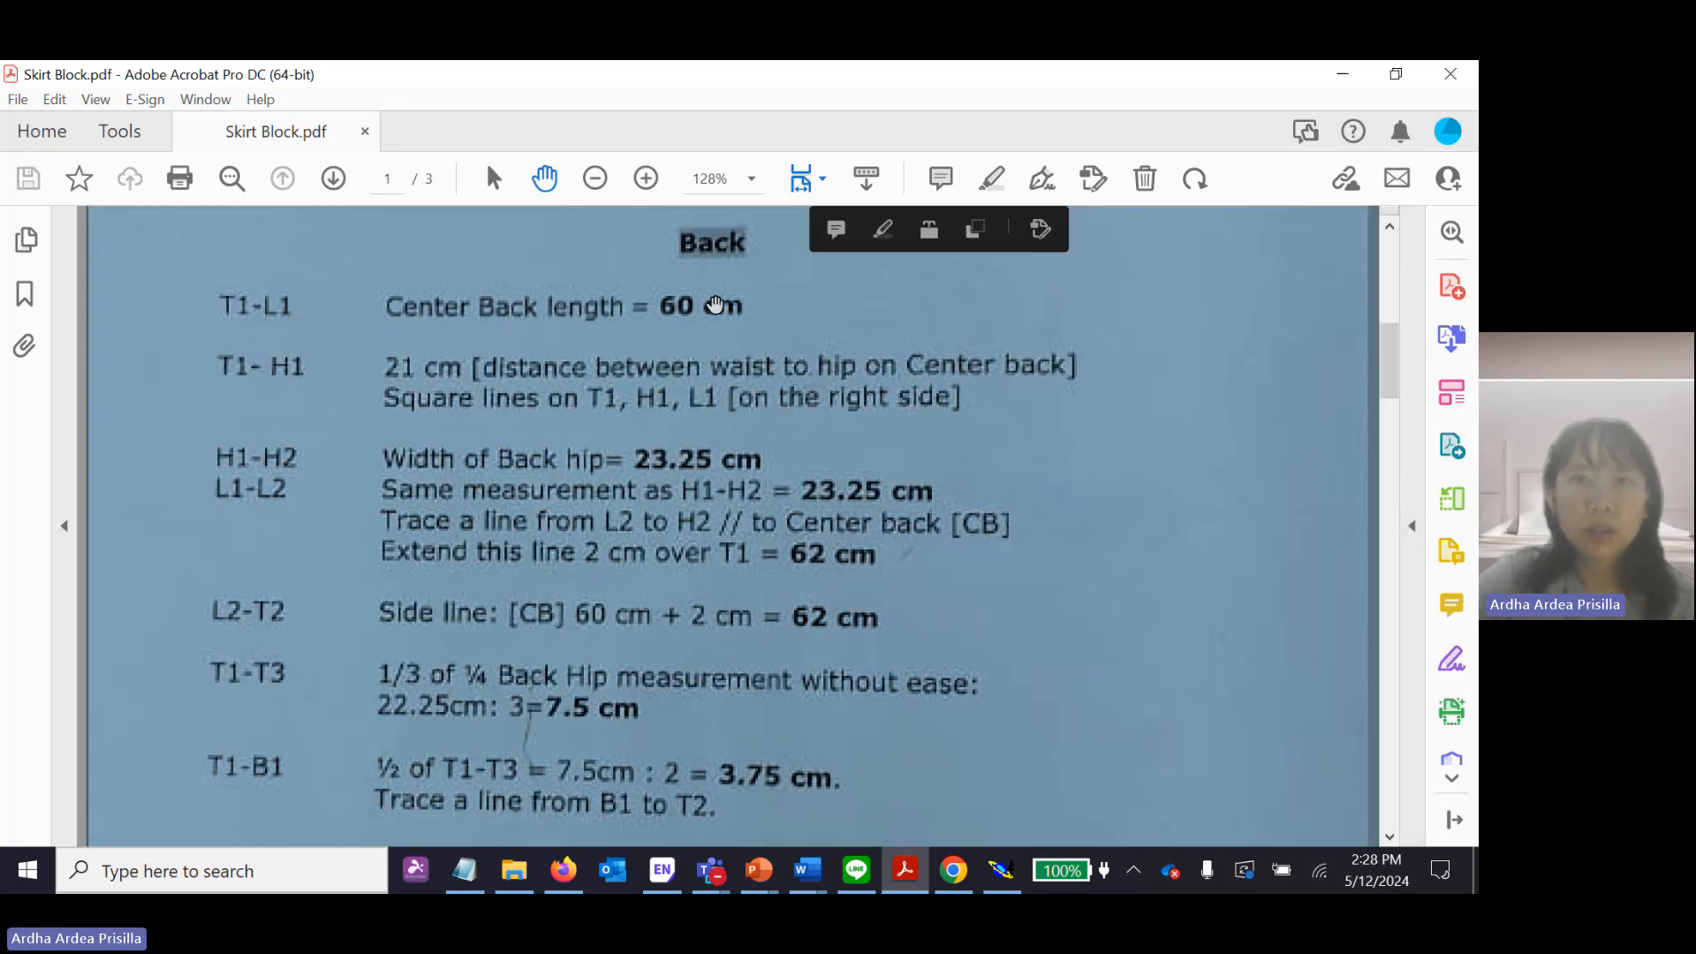
{"action": "left_click", "coordinate": [808, 329]}
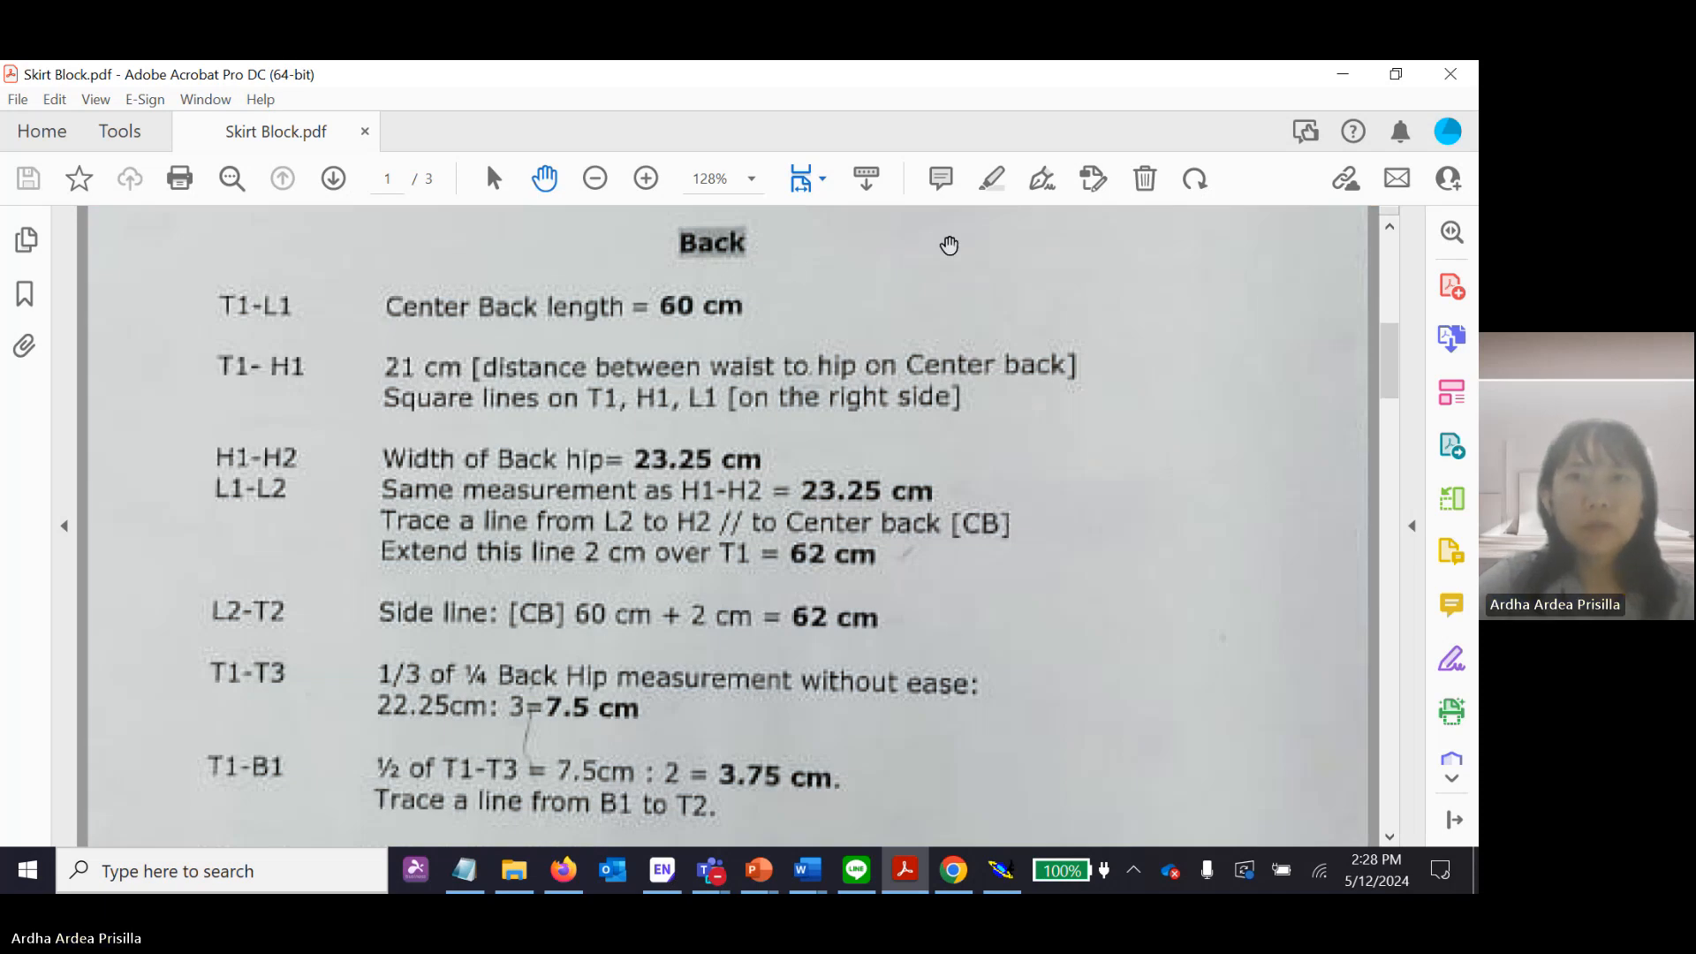
{"action": "left_click", "coordinate": [993, 181]}
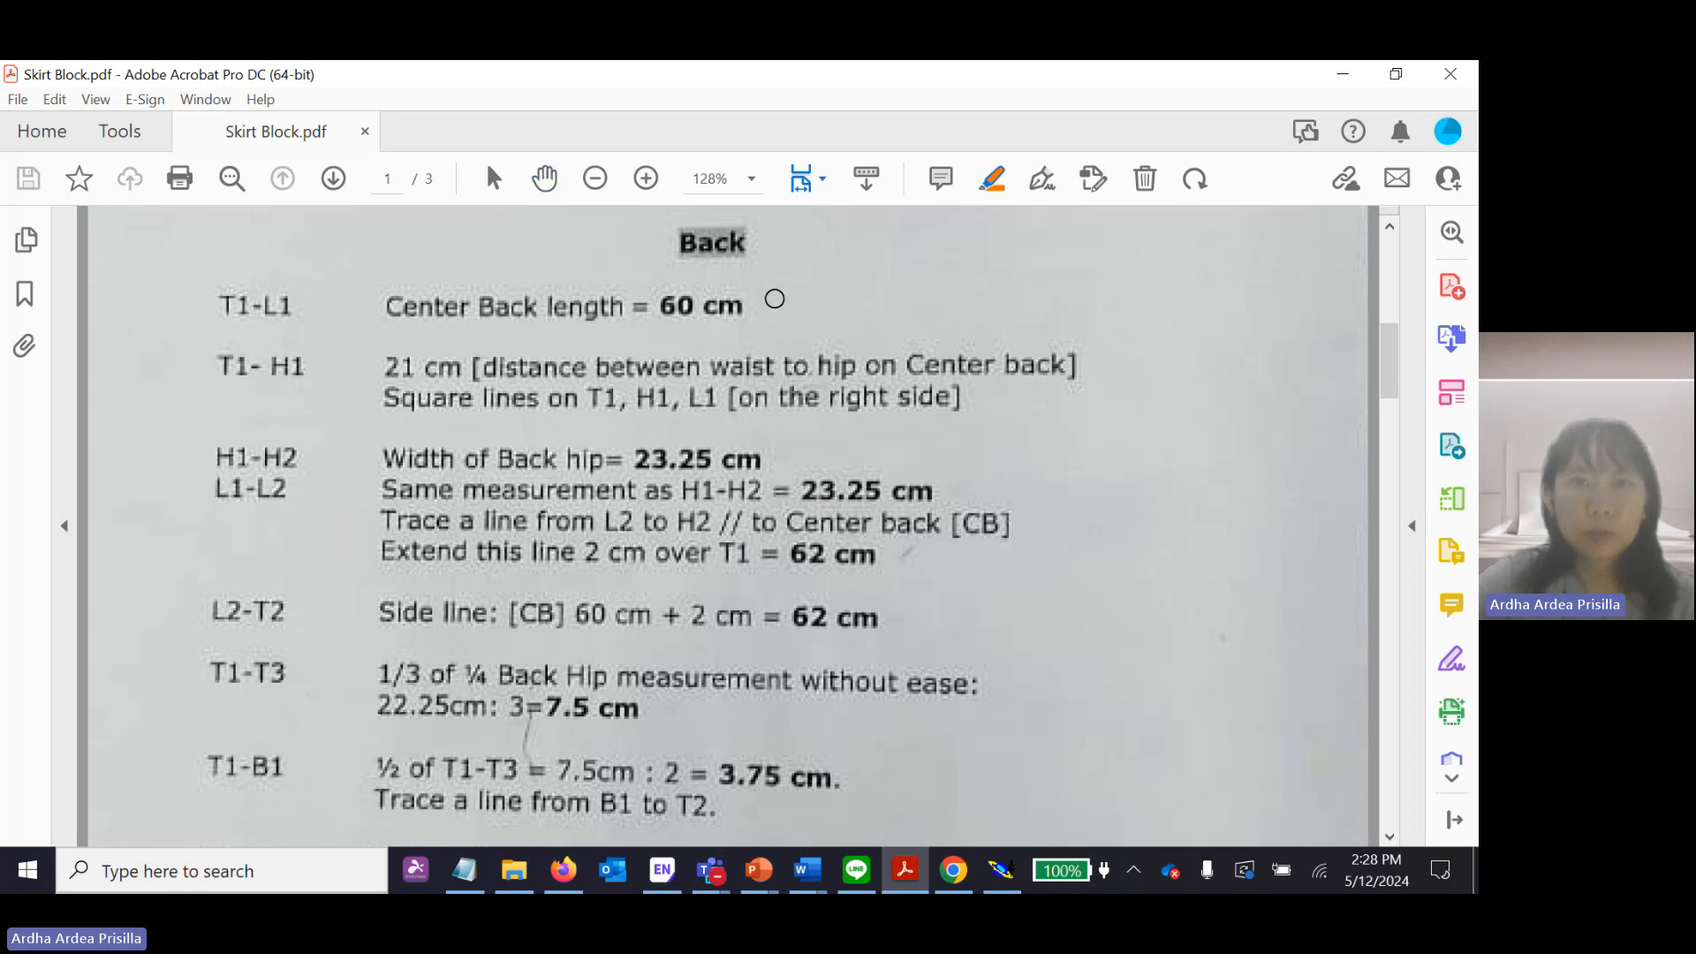
{"action": "left_click_drag", "start_coordinate": [774, 300], "coordinate": [781, 321]}
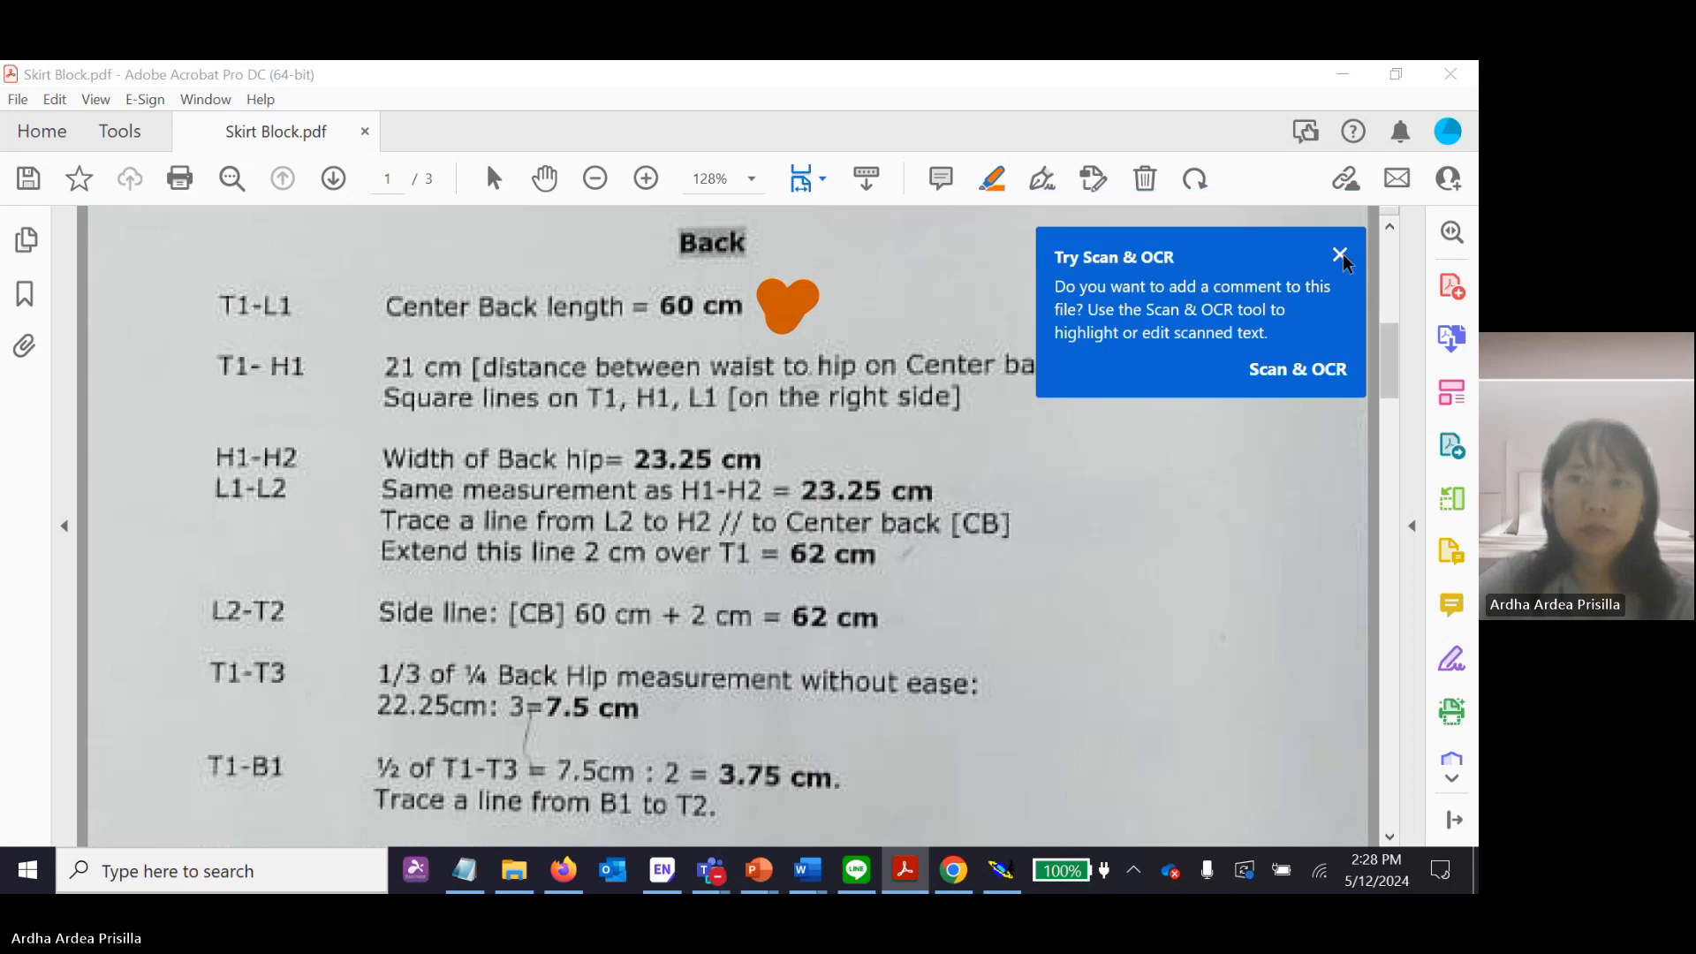
{"action": "left_click", "coordinate": [1340, 256]}
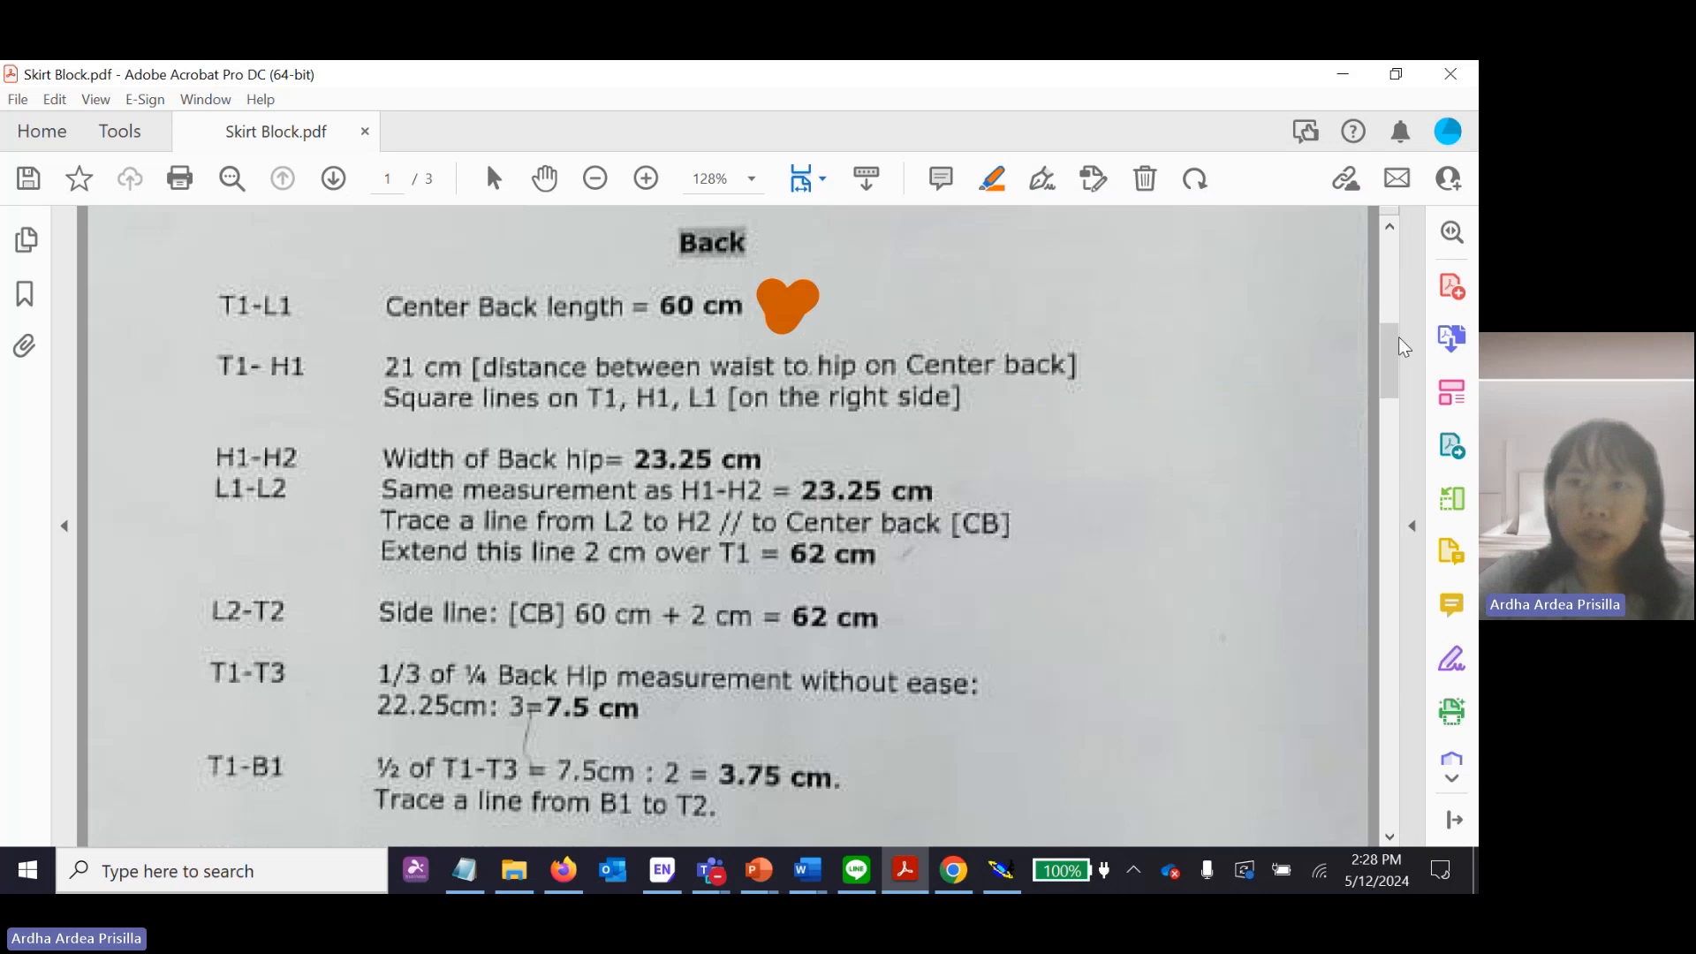
Consult the T1-H1 distance on the page 3 diagram, and in Modaris start a Developed point from the upper end of the centre back line.
{"action": "mouse_move", "coordinate": [1394, 343]}
{"action": "left_mouse_down"}
{"action": "mouse_move", "coordinate": [1382, 671]}
{"action": "mouse_move", "coordinate": [1376, 655]}
{"action": "left_mouse_up"}
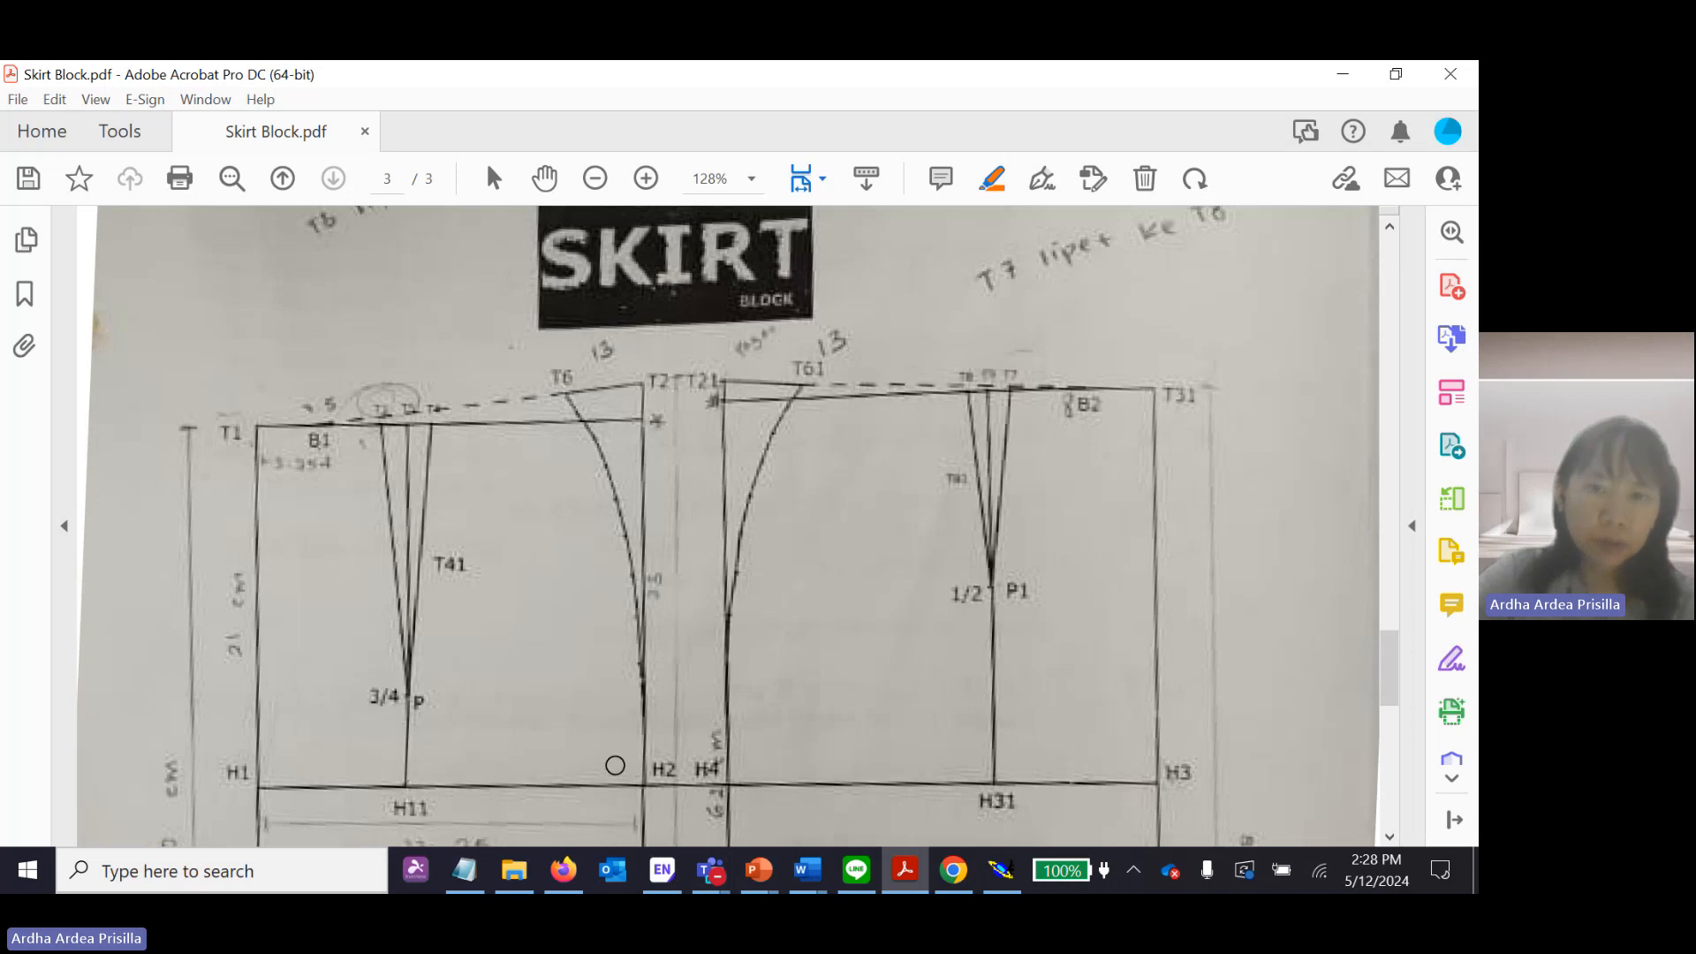
{"action": "left_click", "coordinate": [1002, 871]}
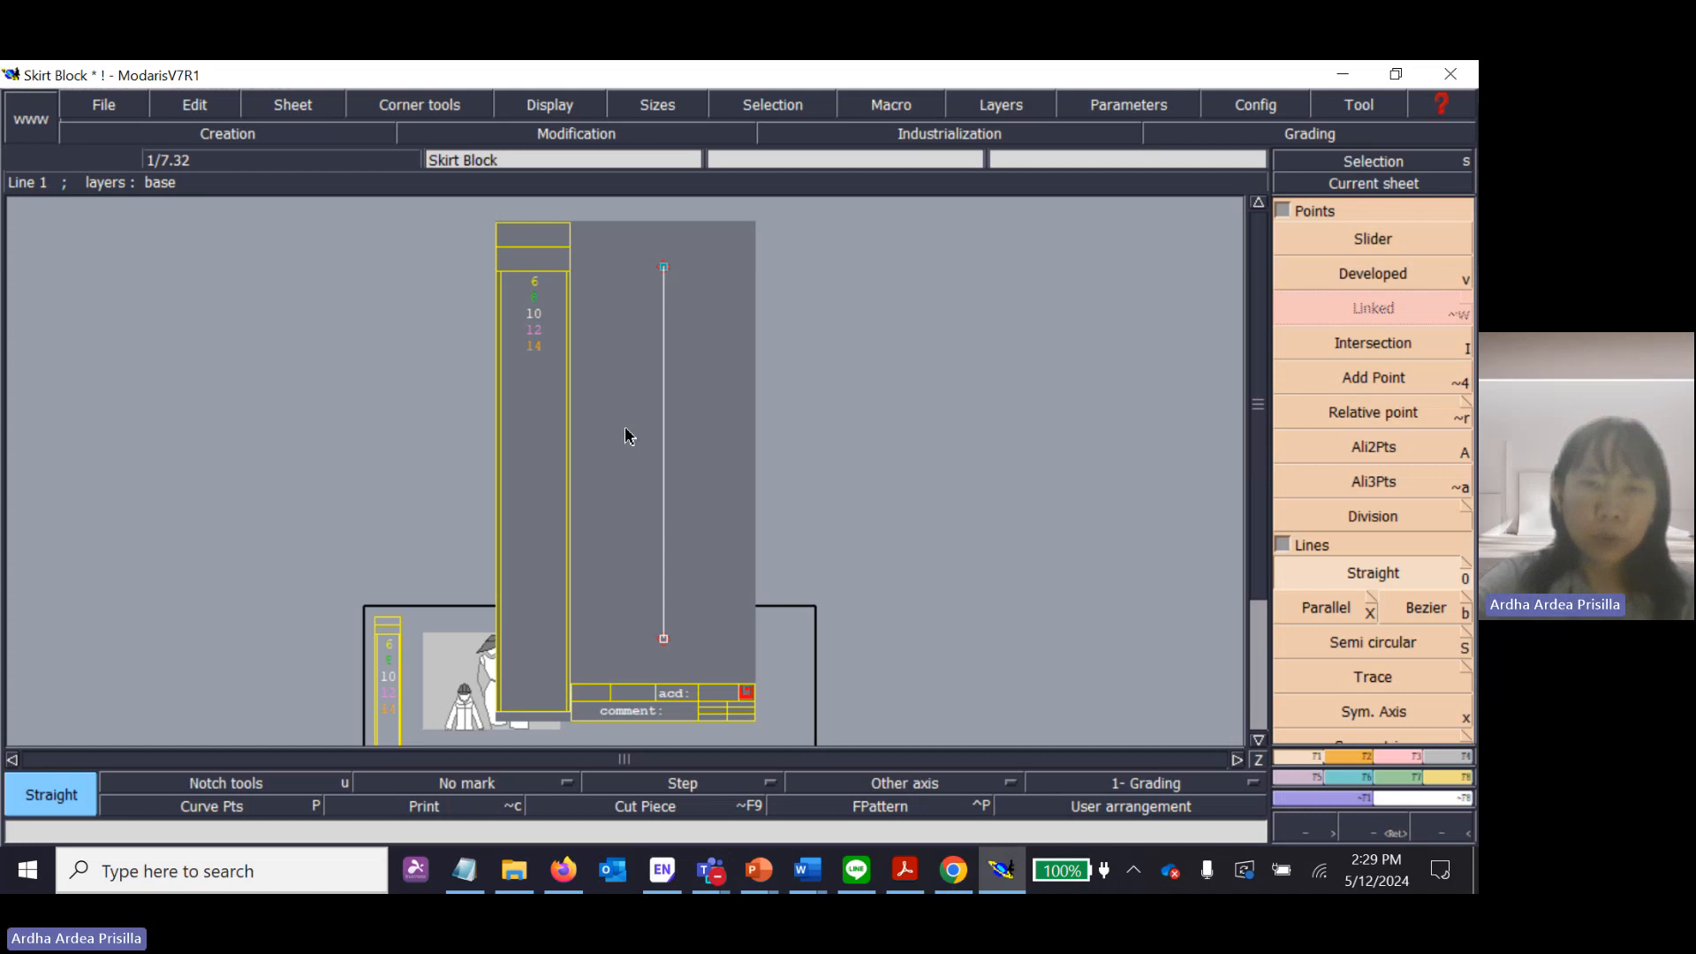
{"action": "key", "text": "Return"}
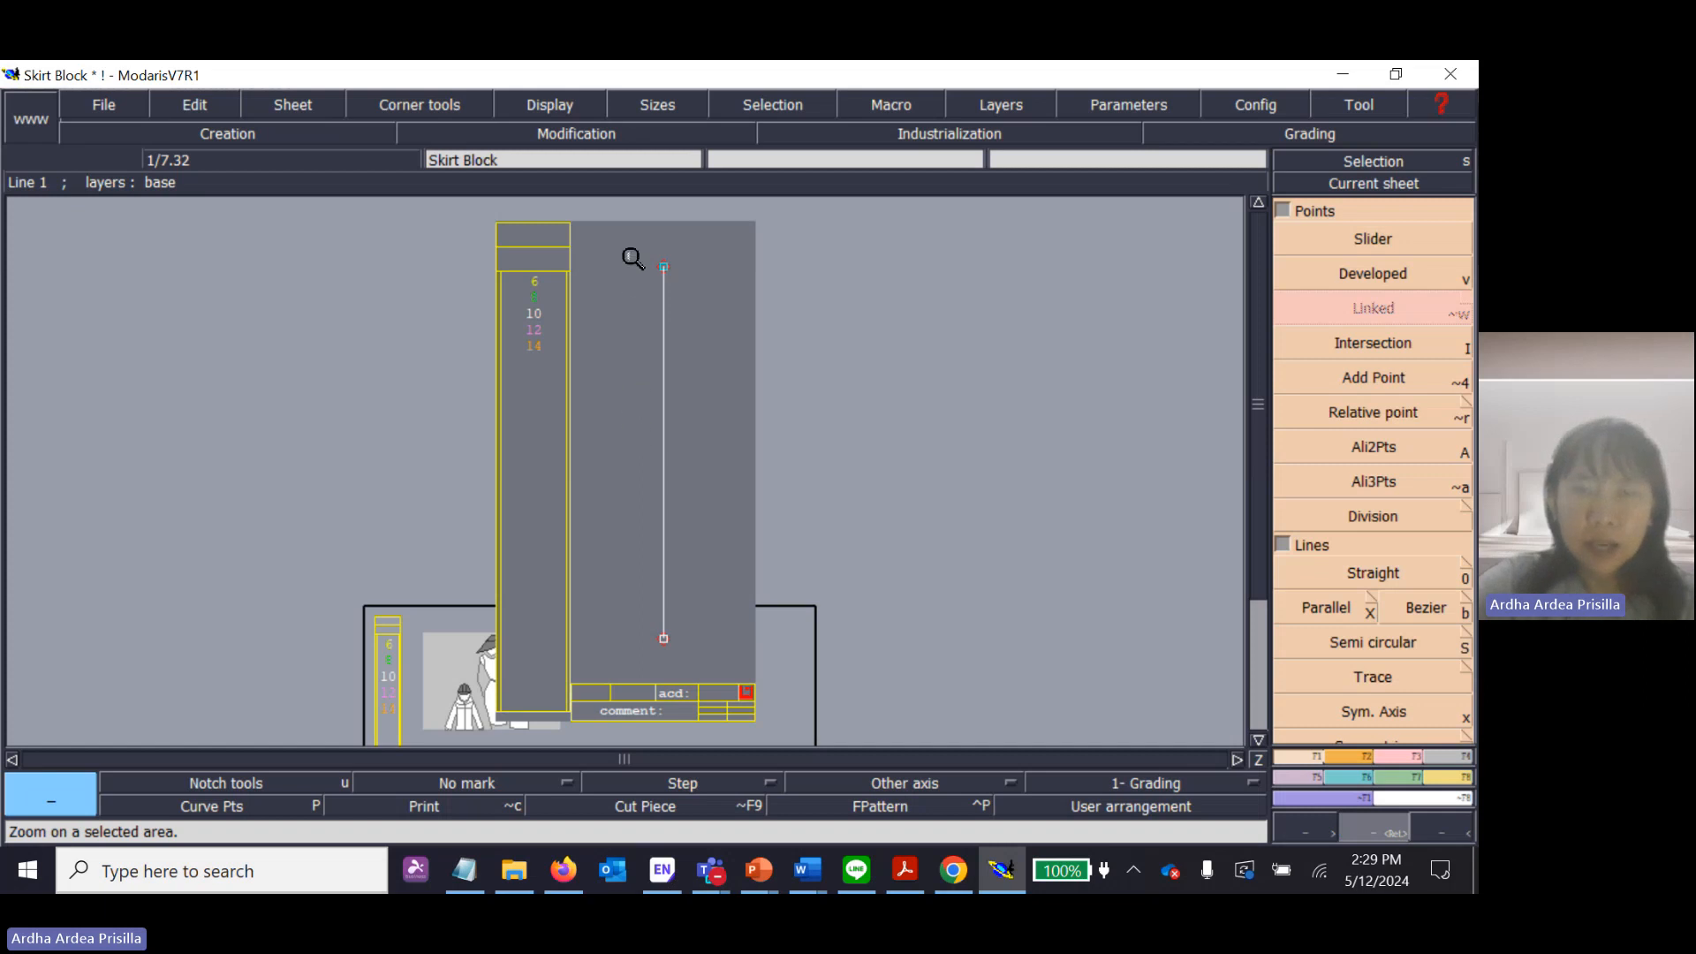
{"action": "left_click_drag", "start_coordinate": [623, 247], "coordinate": [712, 563]}
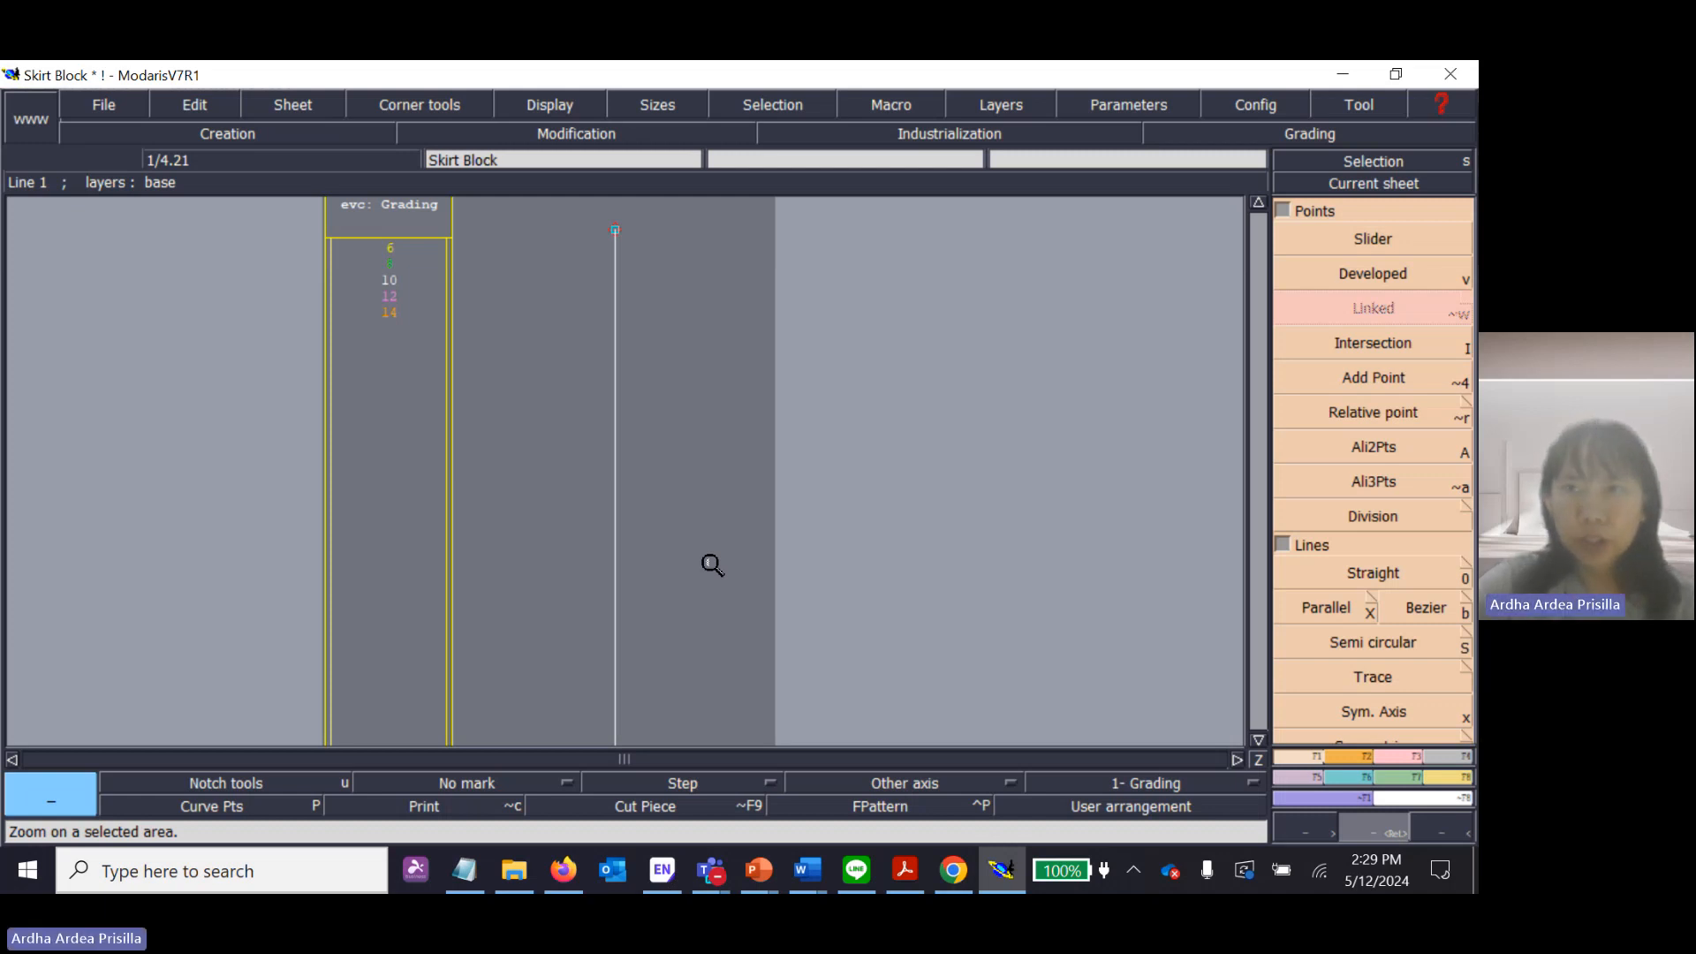
{"action": "left_click", "coordinate": [1290, 162]}
{"action": "left_click", "coordinate": [1302, 161]}
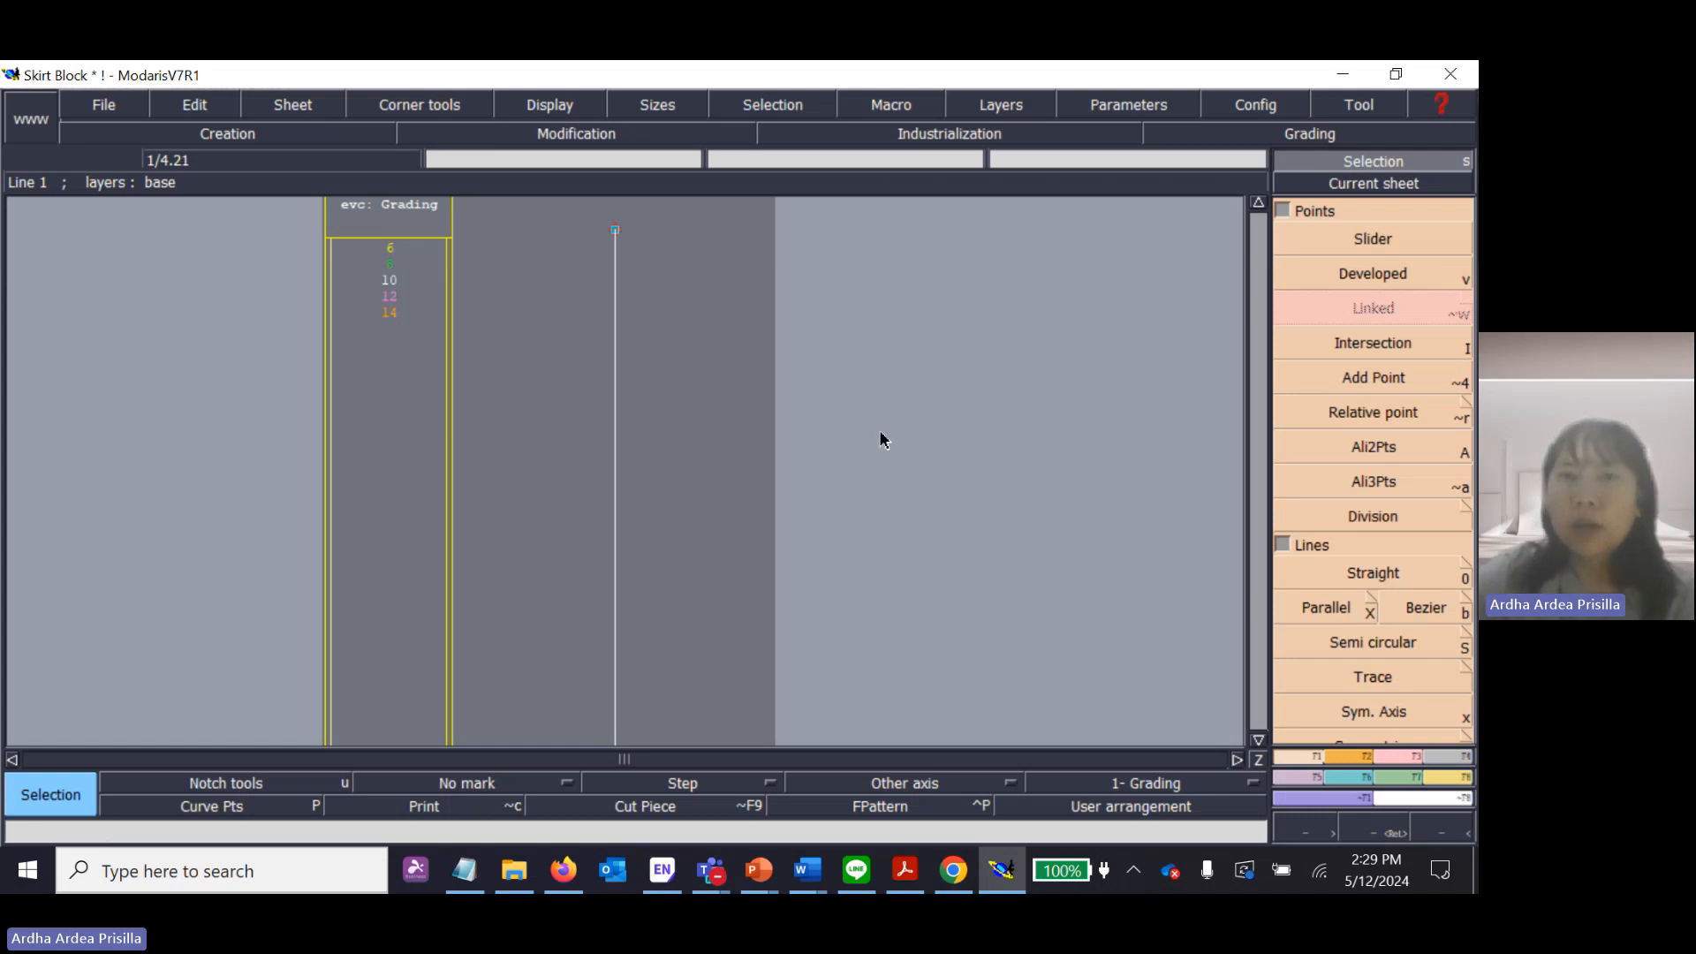
{"action": "left_click", "coordinate": [1380, 271]}
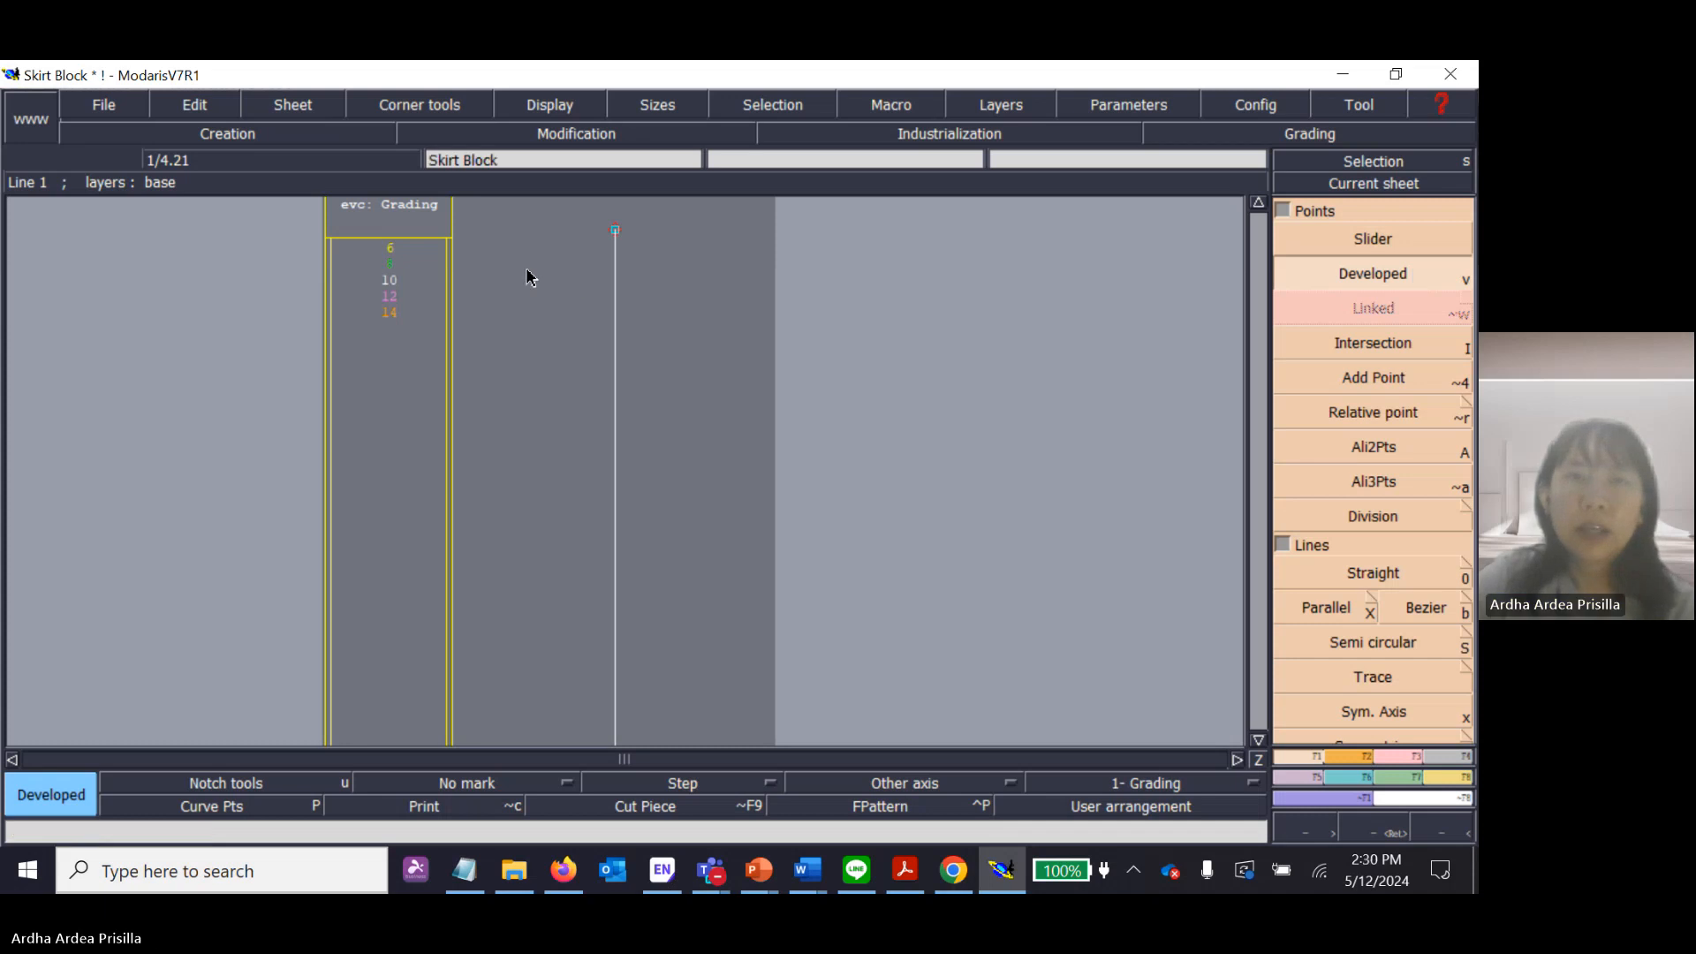
{"action": "left_click", "coordinate": [616, 232]}
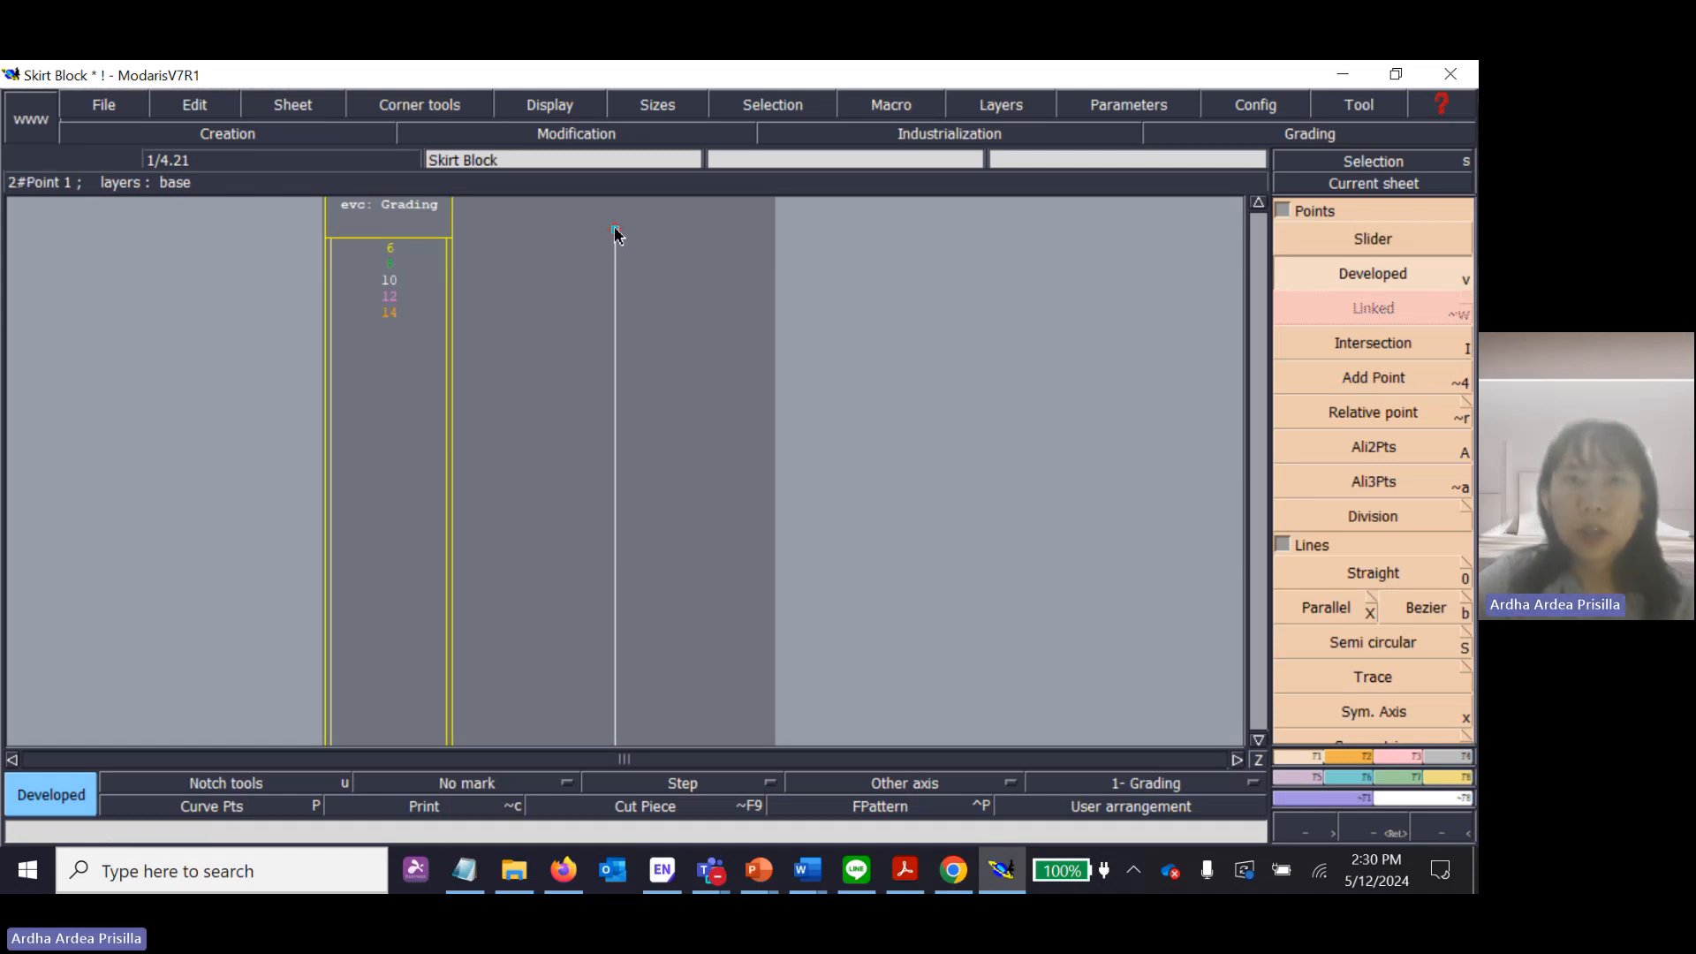
{"action": "left_click", "coordinate": [616, 232]}
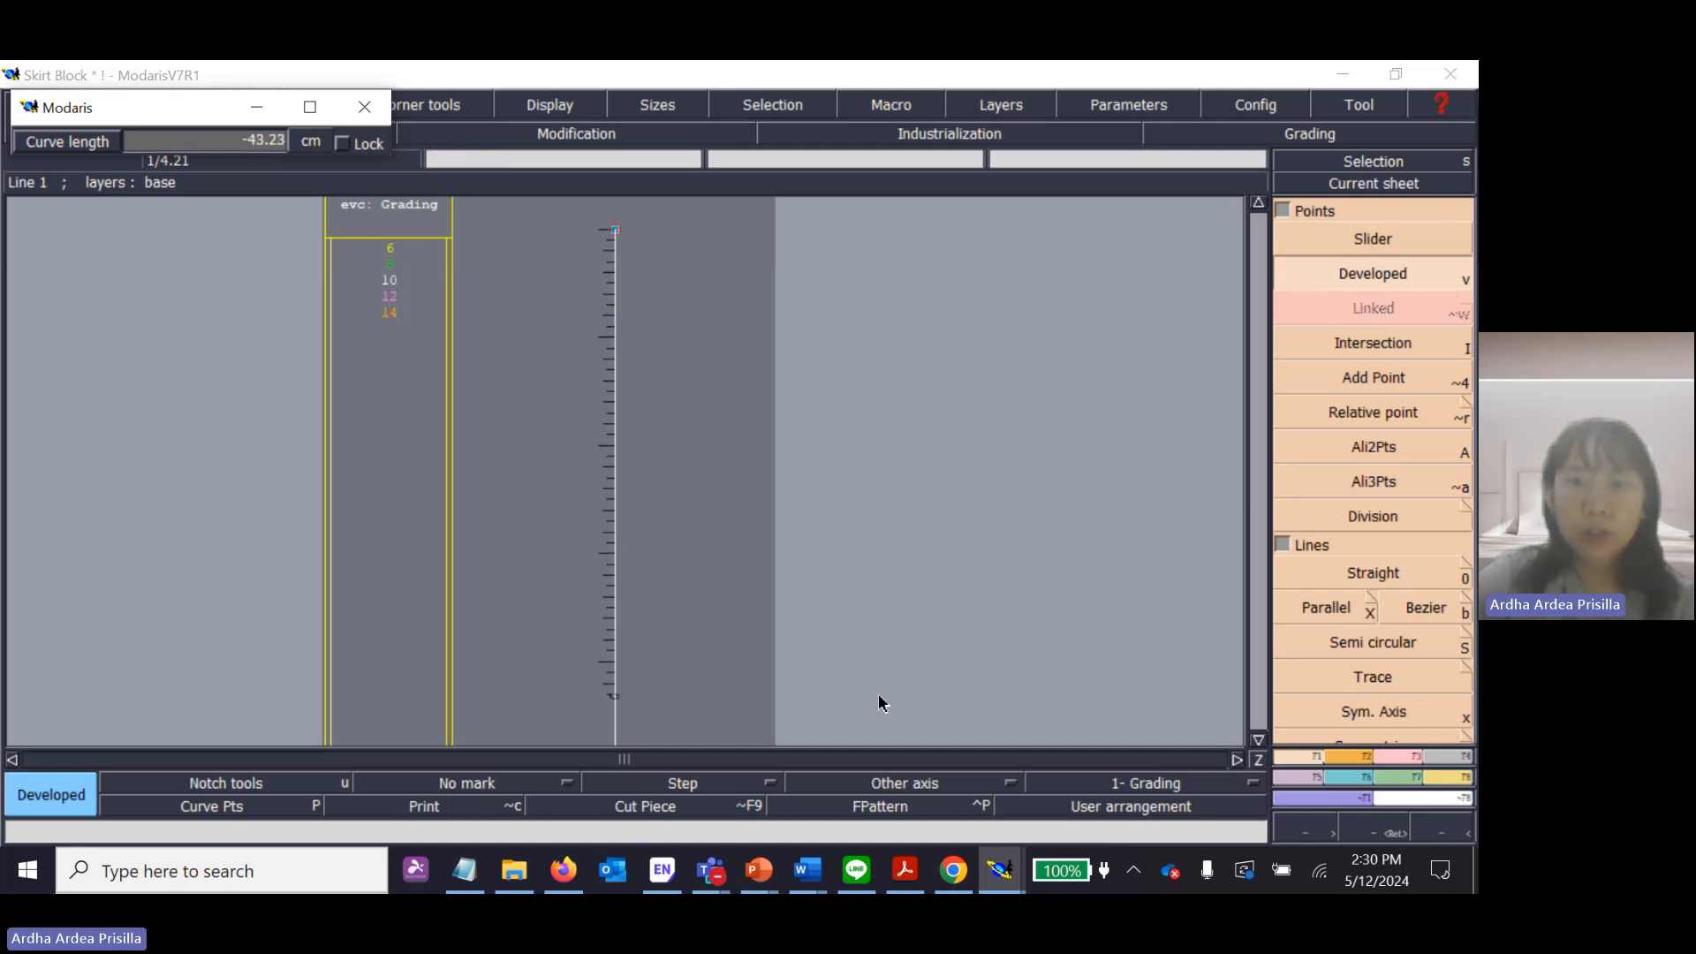
Review the Y axis signs on the Lectra Introduction slide in PowerPoint and the T1-H1 distance in Skirt Block.pdf, and return to Modaris.
{"action": "mouse_move", "coordinate": [755, 869]}
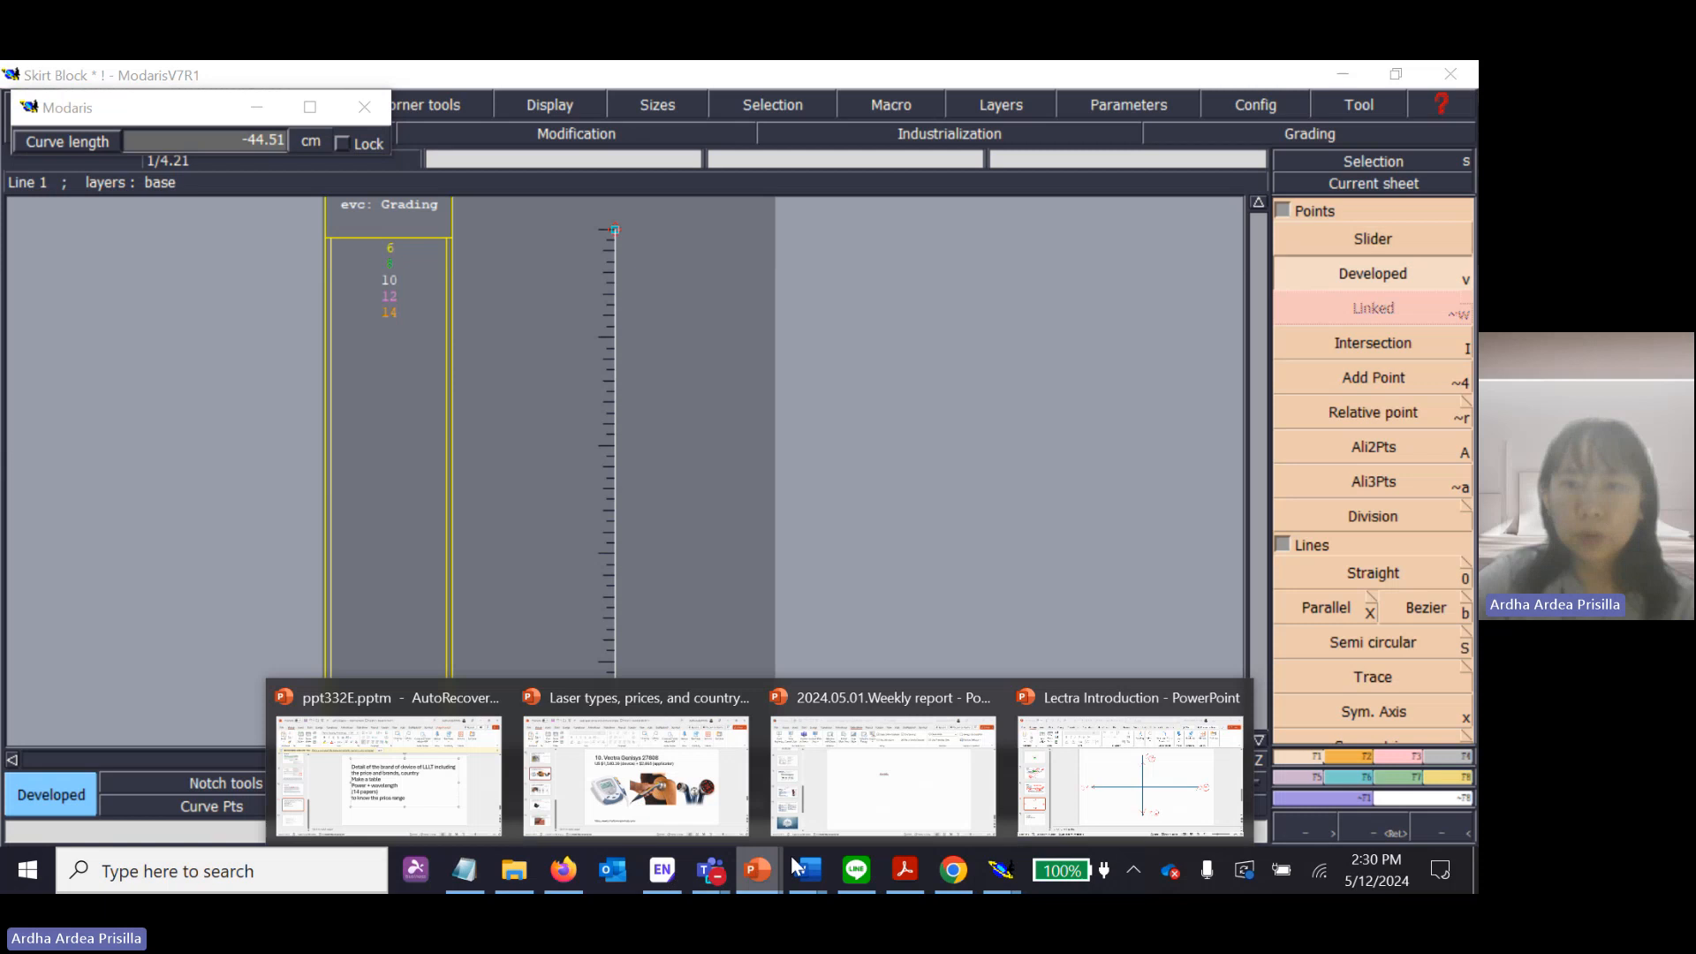
{"action": "left_click", "coordinate": [1163, 809]}
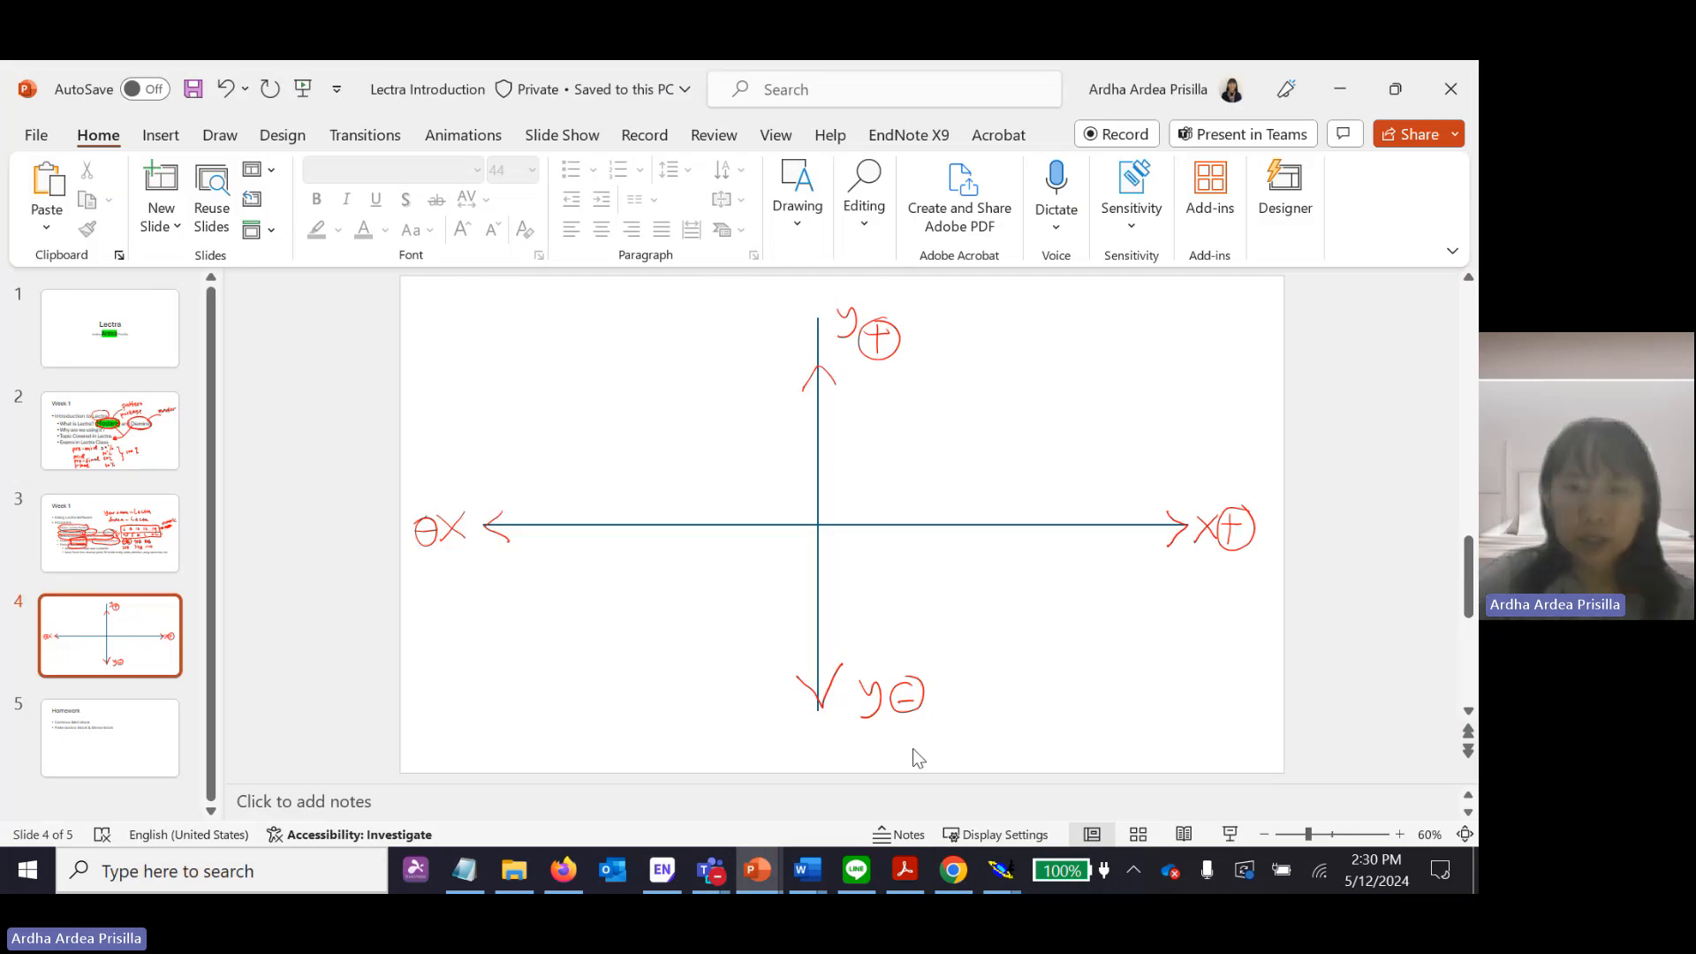
{"action": "left_click", "coordinate": [1001, 873]}
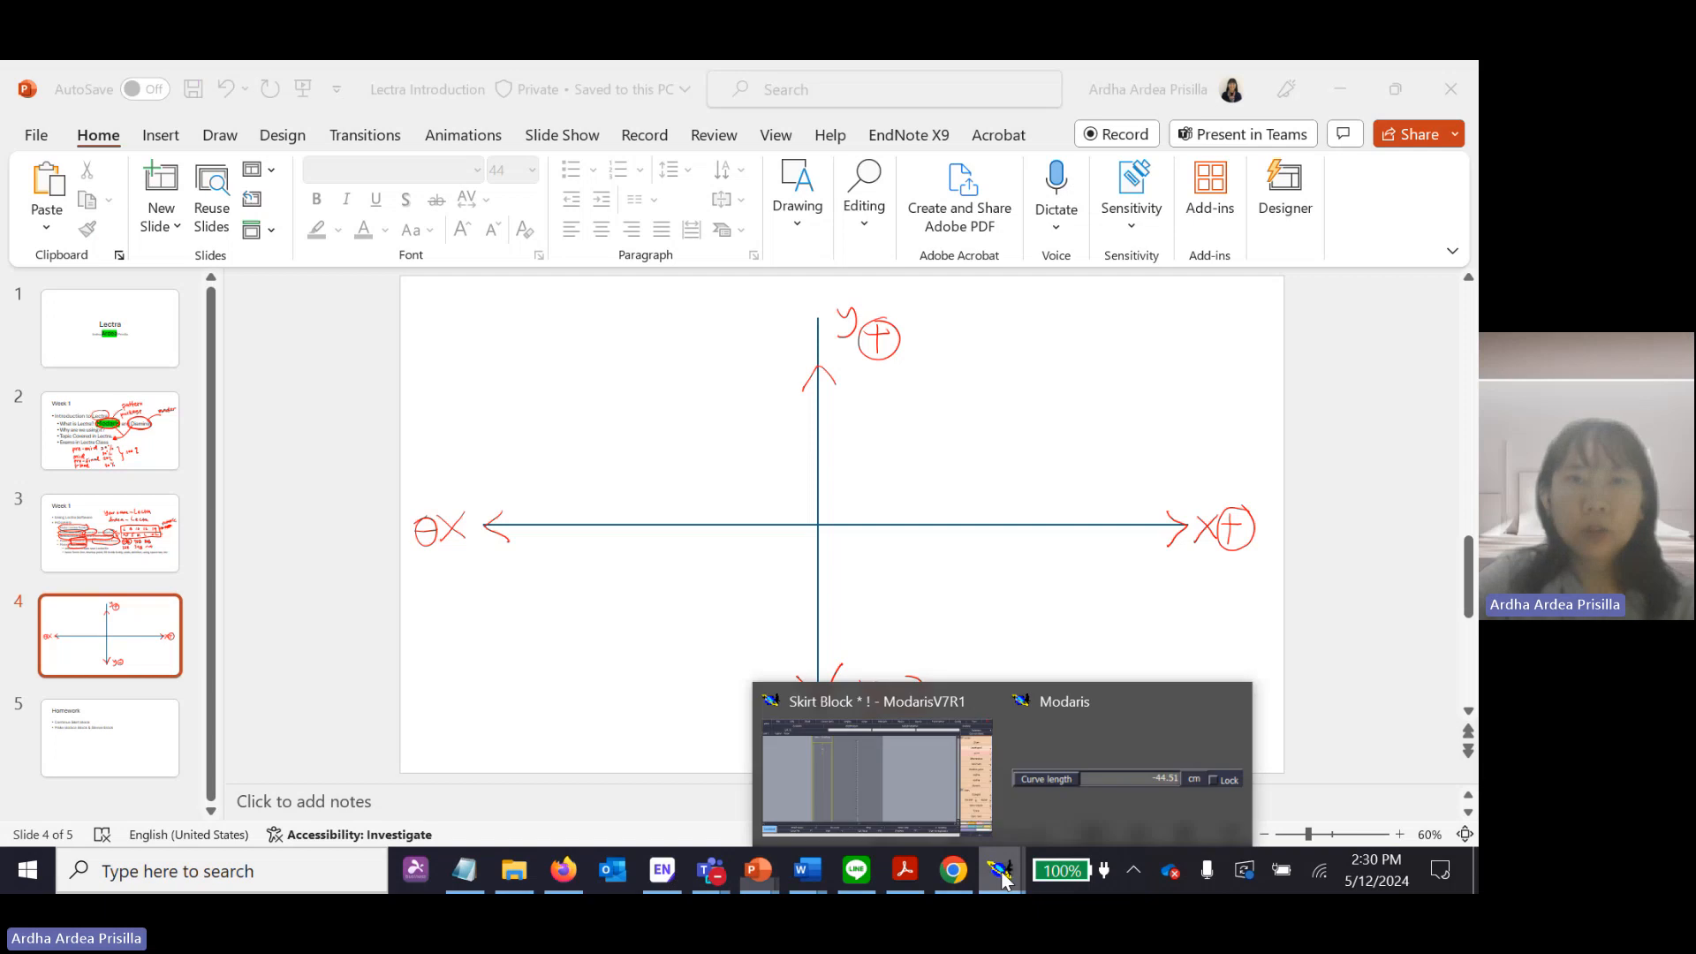
{"action": "left_click", "coordinate": [977, 783]}
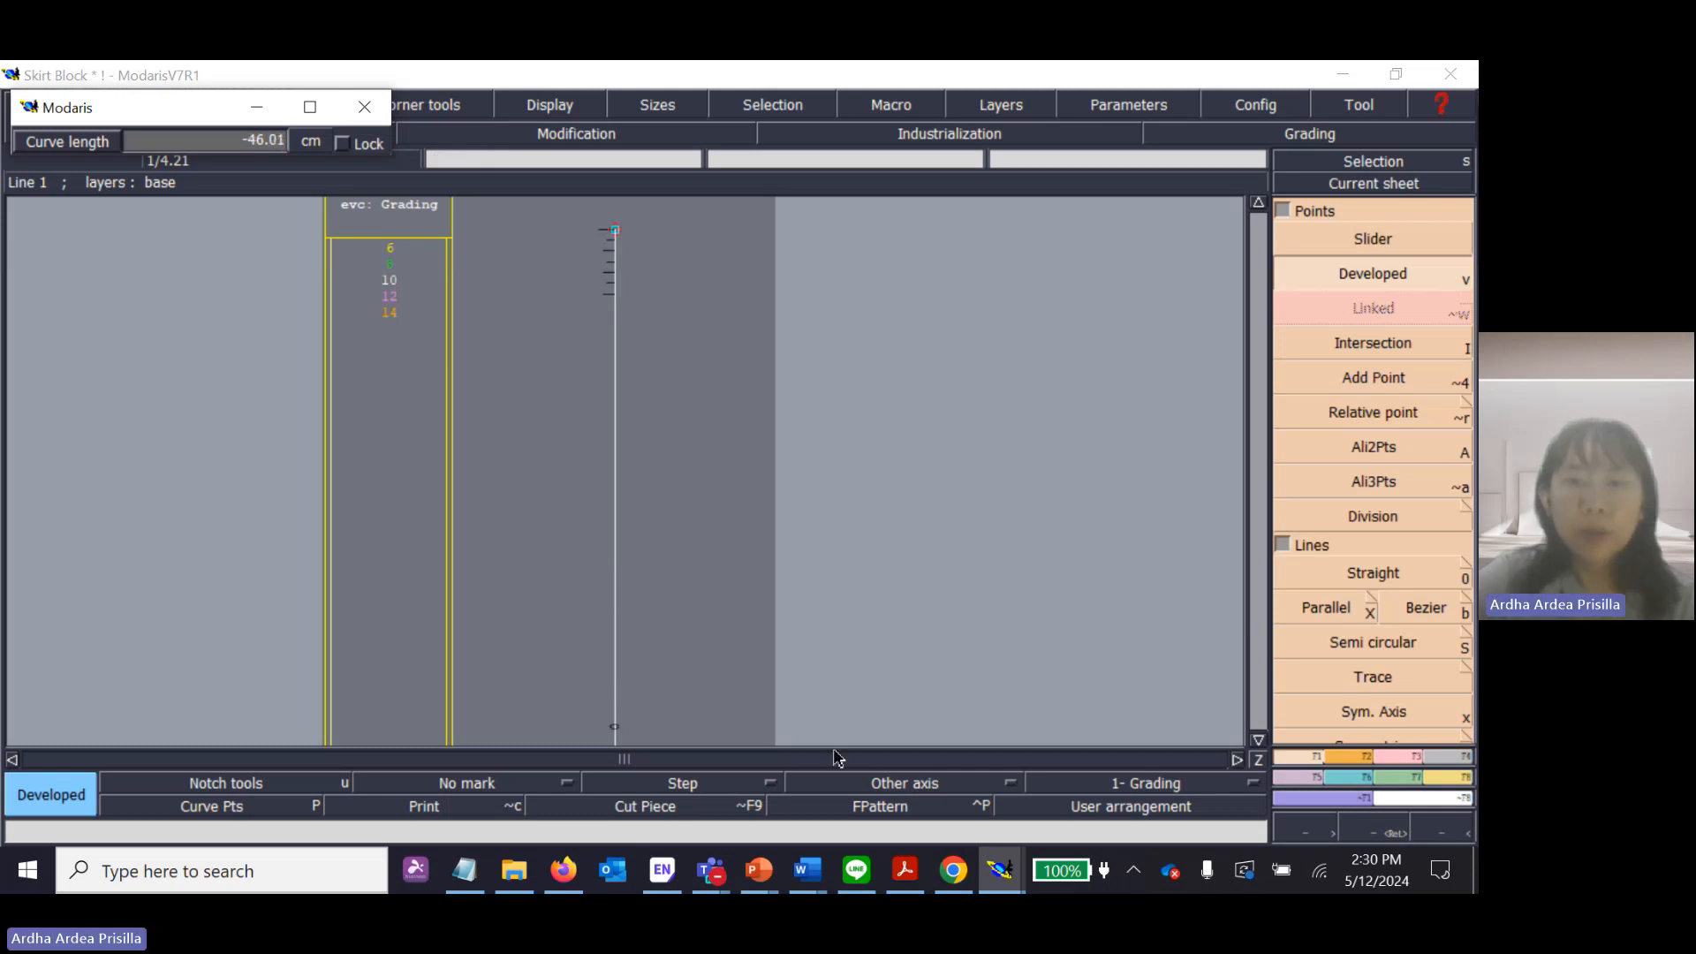
{"action": "left_click", "coordinate": [906, 870]}
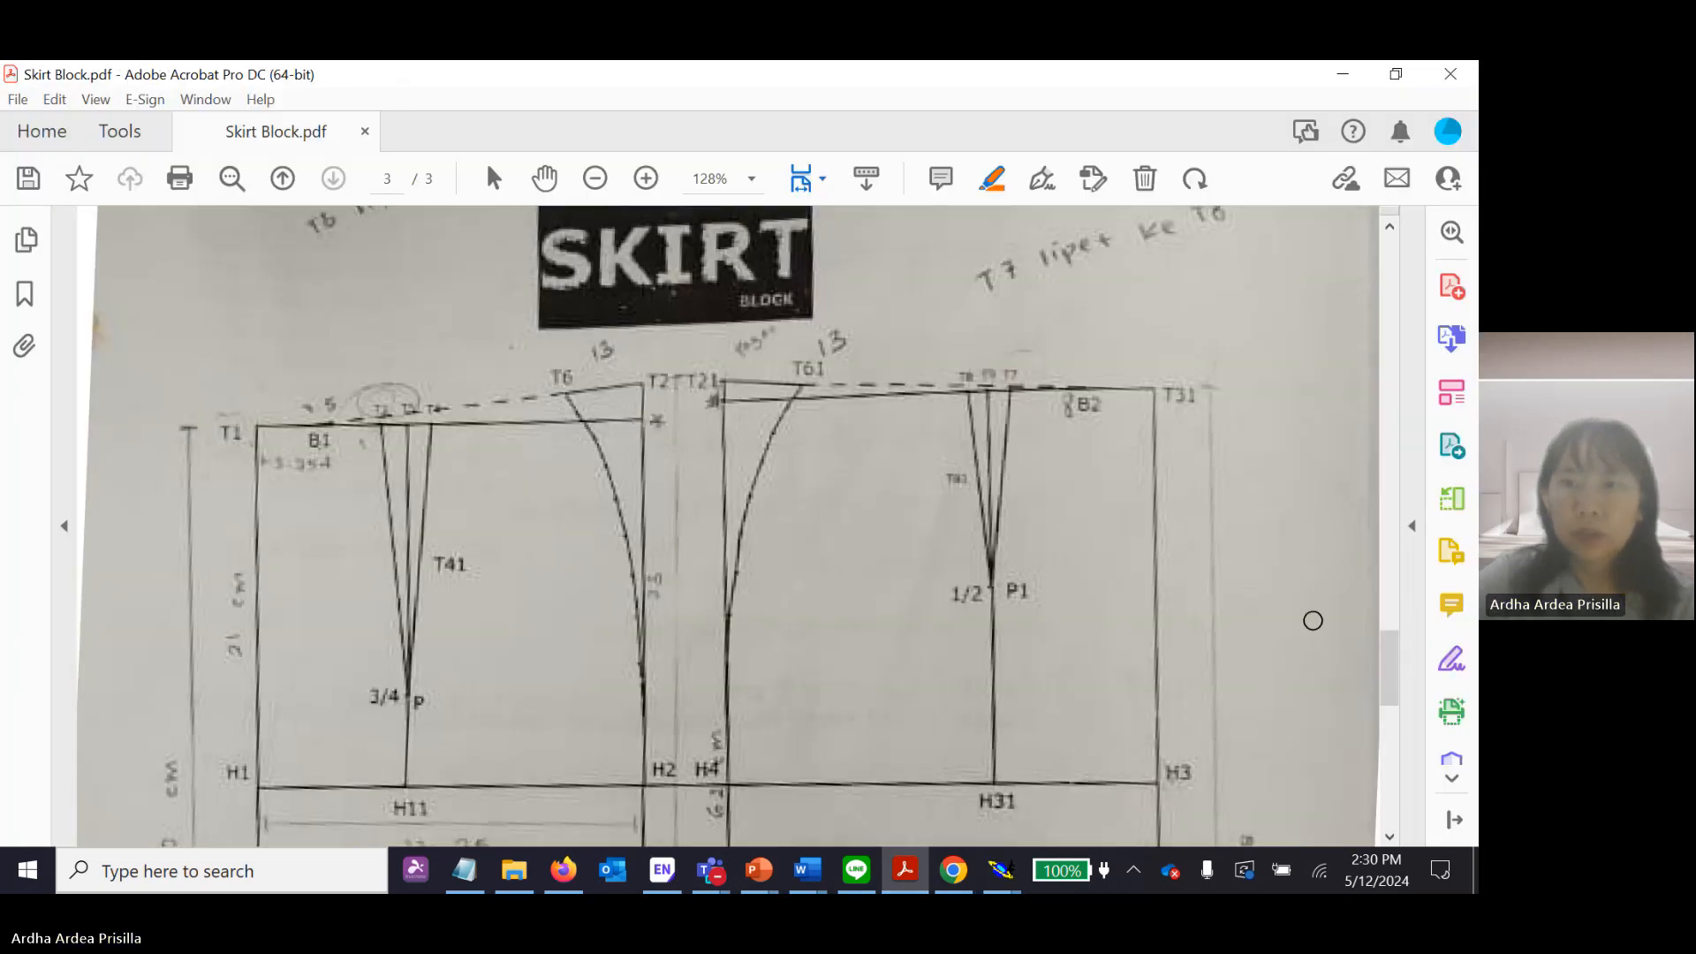
{"action": "left_click_drag", "start_coordinate": [1385, 681], "coordinate": [1400, 365]}
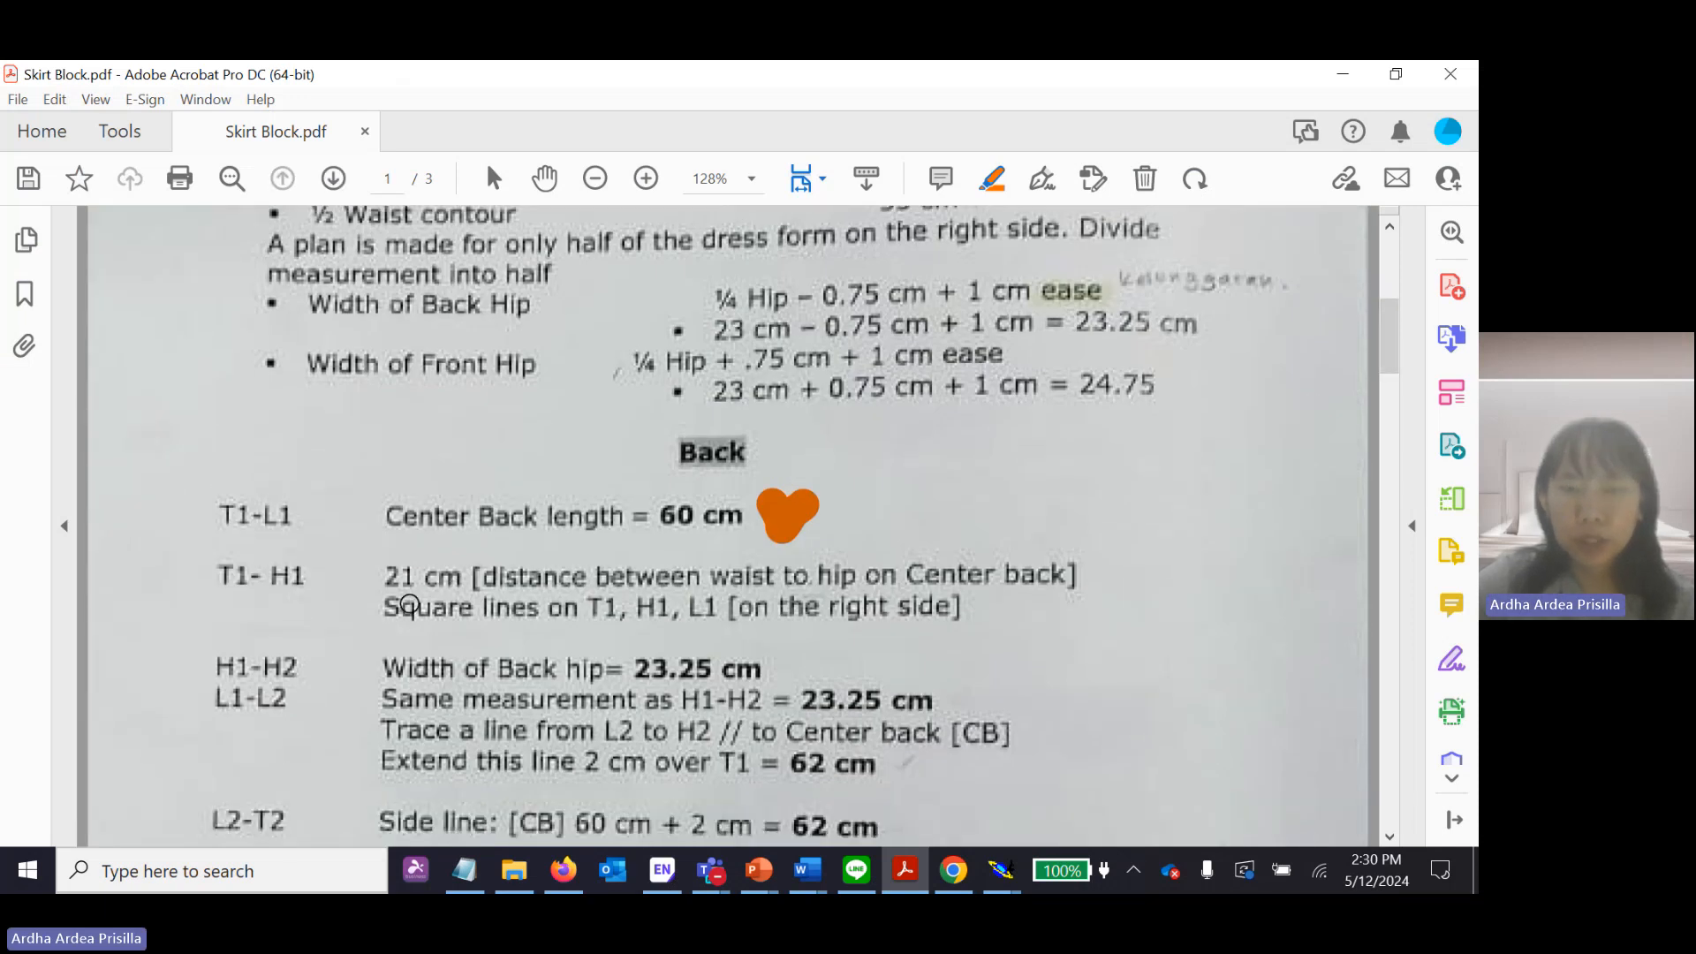
{"action": "left_click", "coordinate": [1346, 80]}
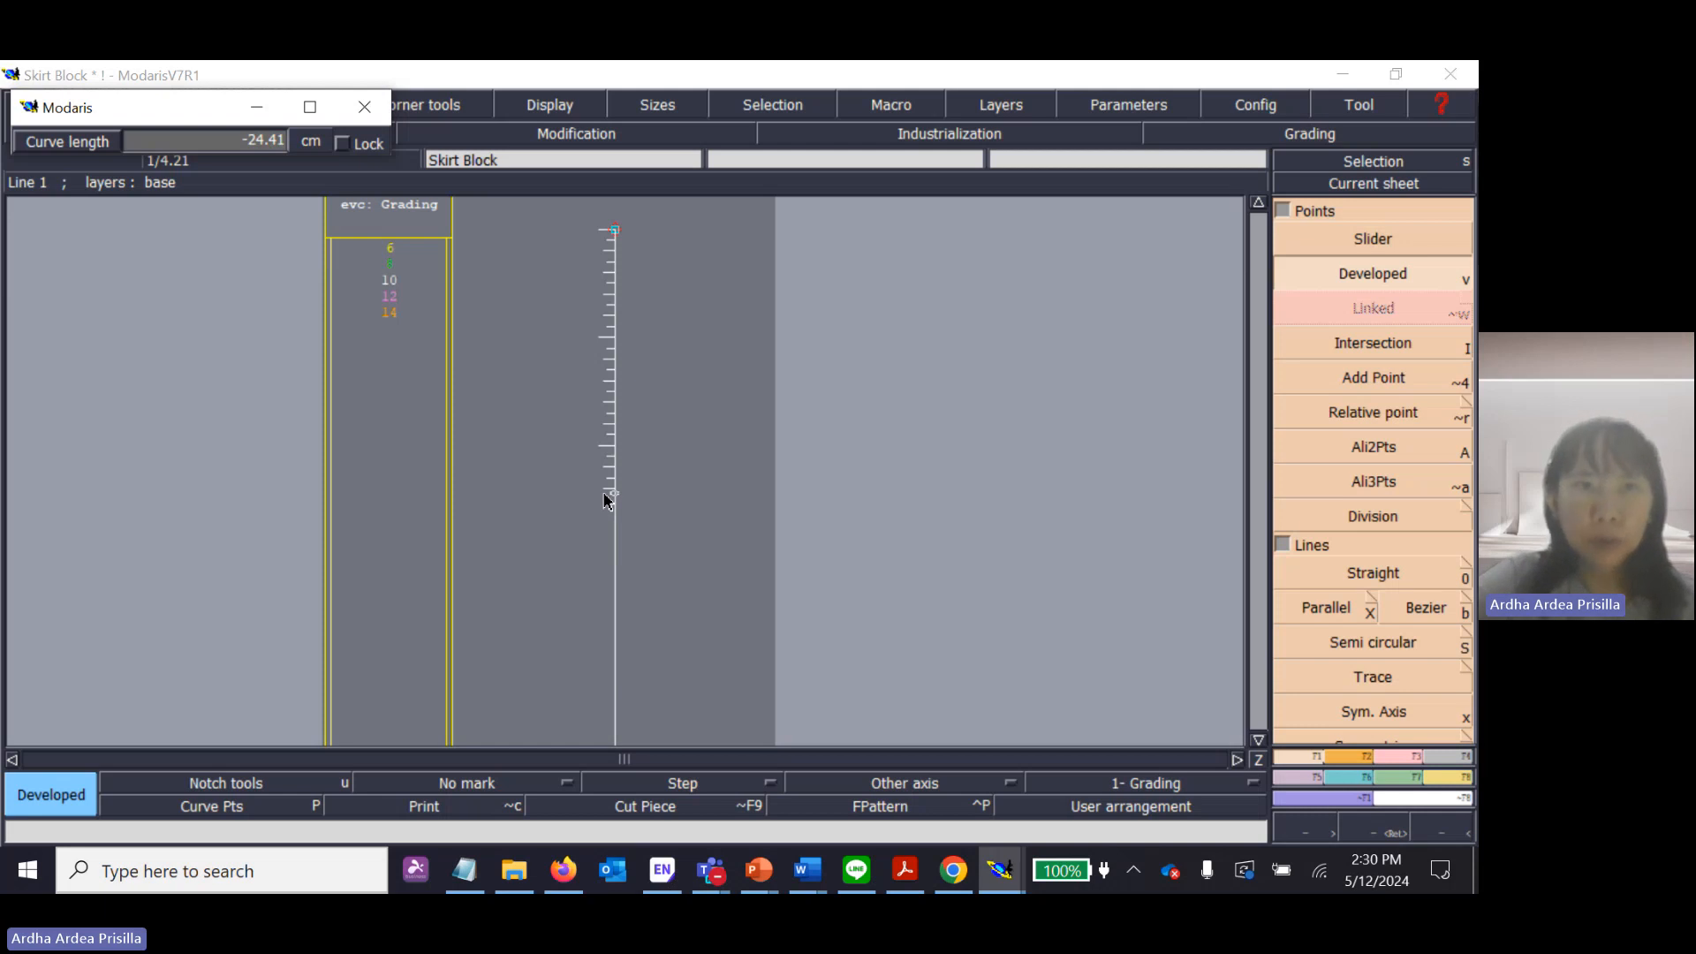
Place the H1 developed point on the centre back line with a curve length of -21 cm.
{"action": "key", "text": "Down"}
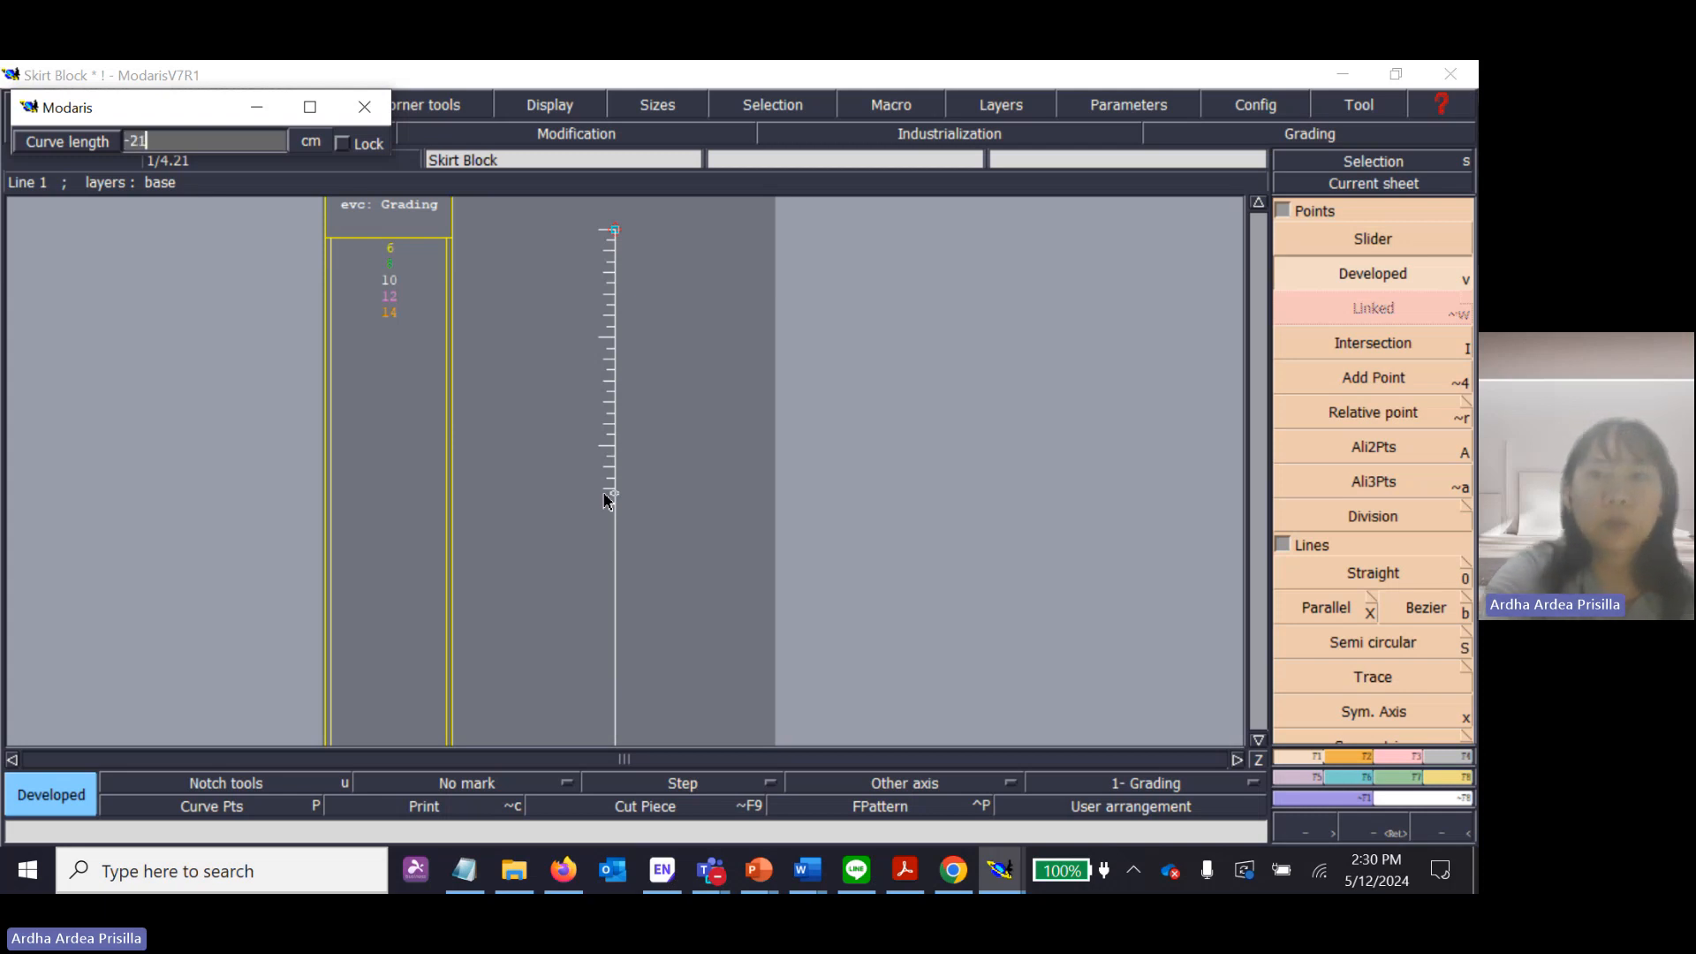
{"action": "key", "text": "Return"}
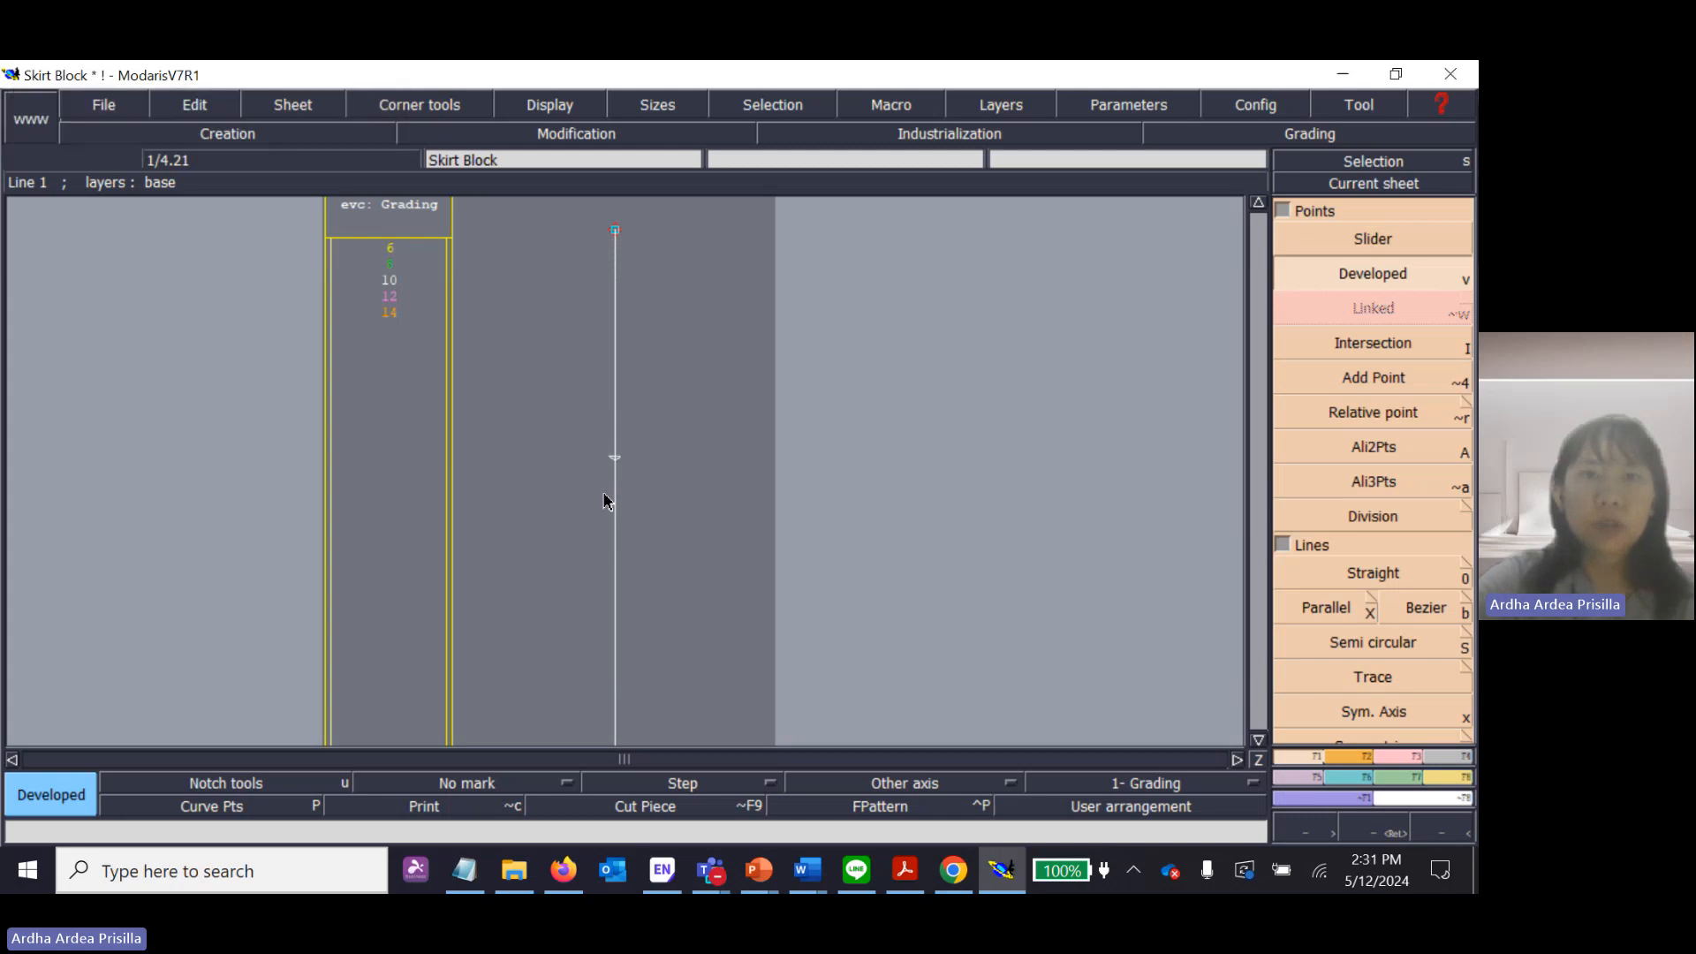
{"action": "mouse_move", "coordinate": [622, 460]}
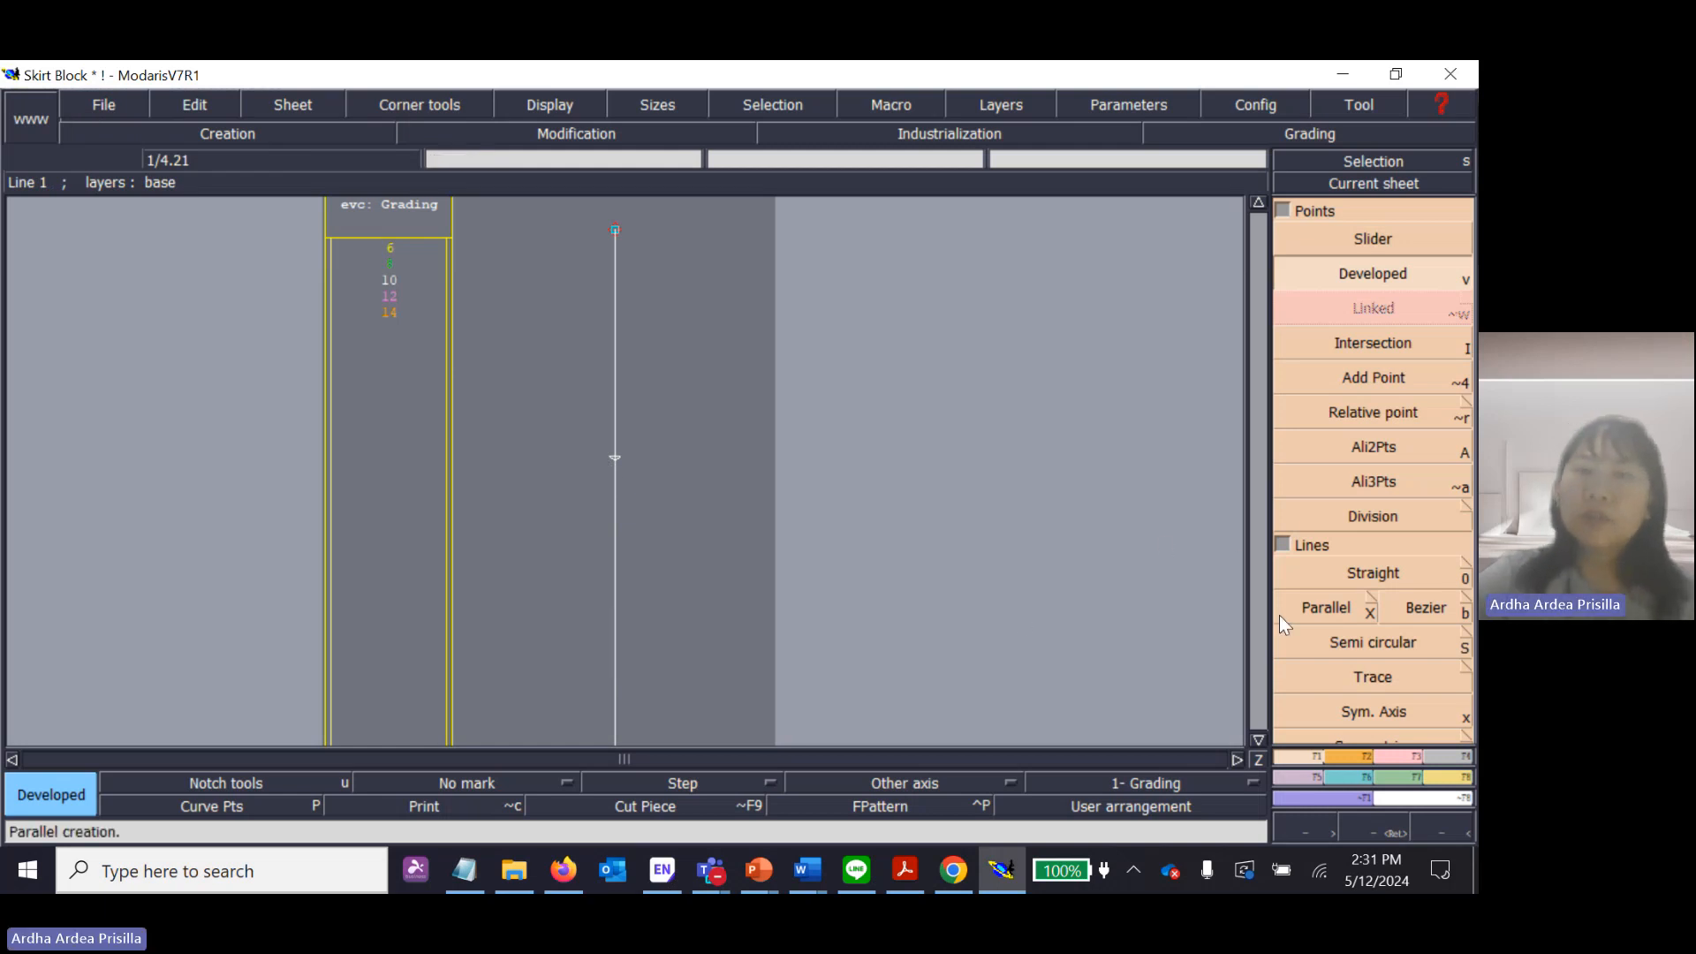
Switch to Skirt Block.pdf in Acrobat, draw an orange highlighter check mark beside the T1-H1 instruction, and bring up the H1-H2 instruction.
{"action": "left_click", "coordinate": [915, 873]}
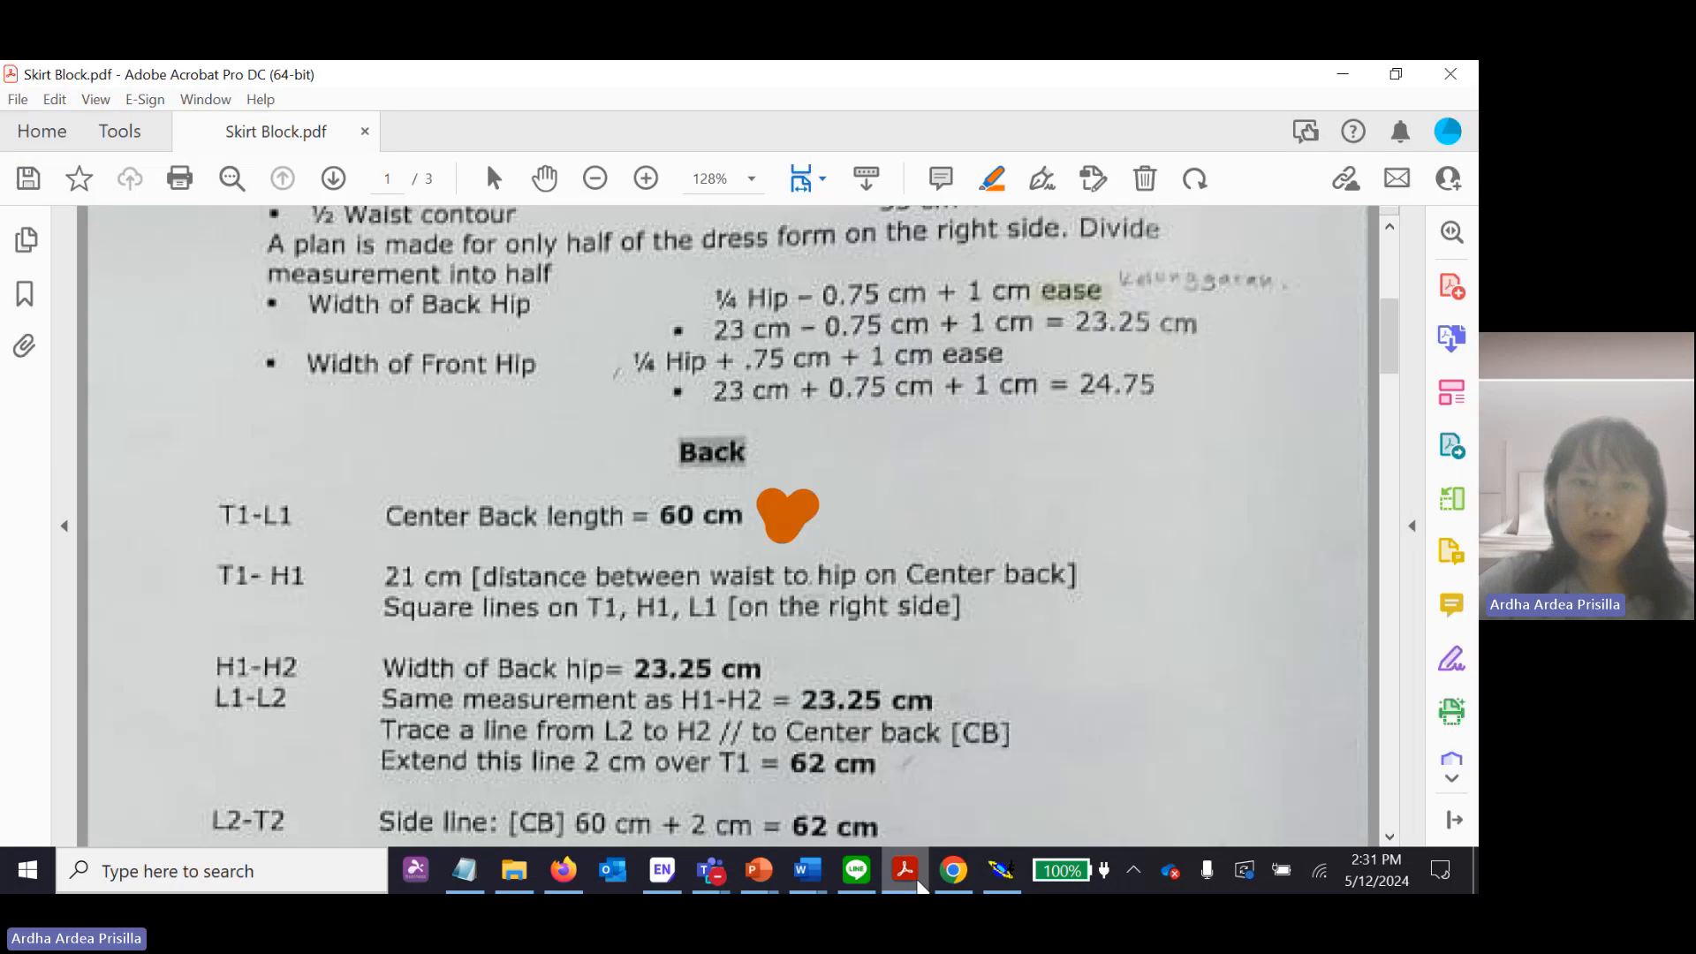
{"action": "scroll", "coordinate": [781, 543], "scroll_direction": "down", "scroll_amount": 1}
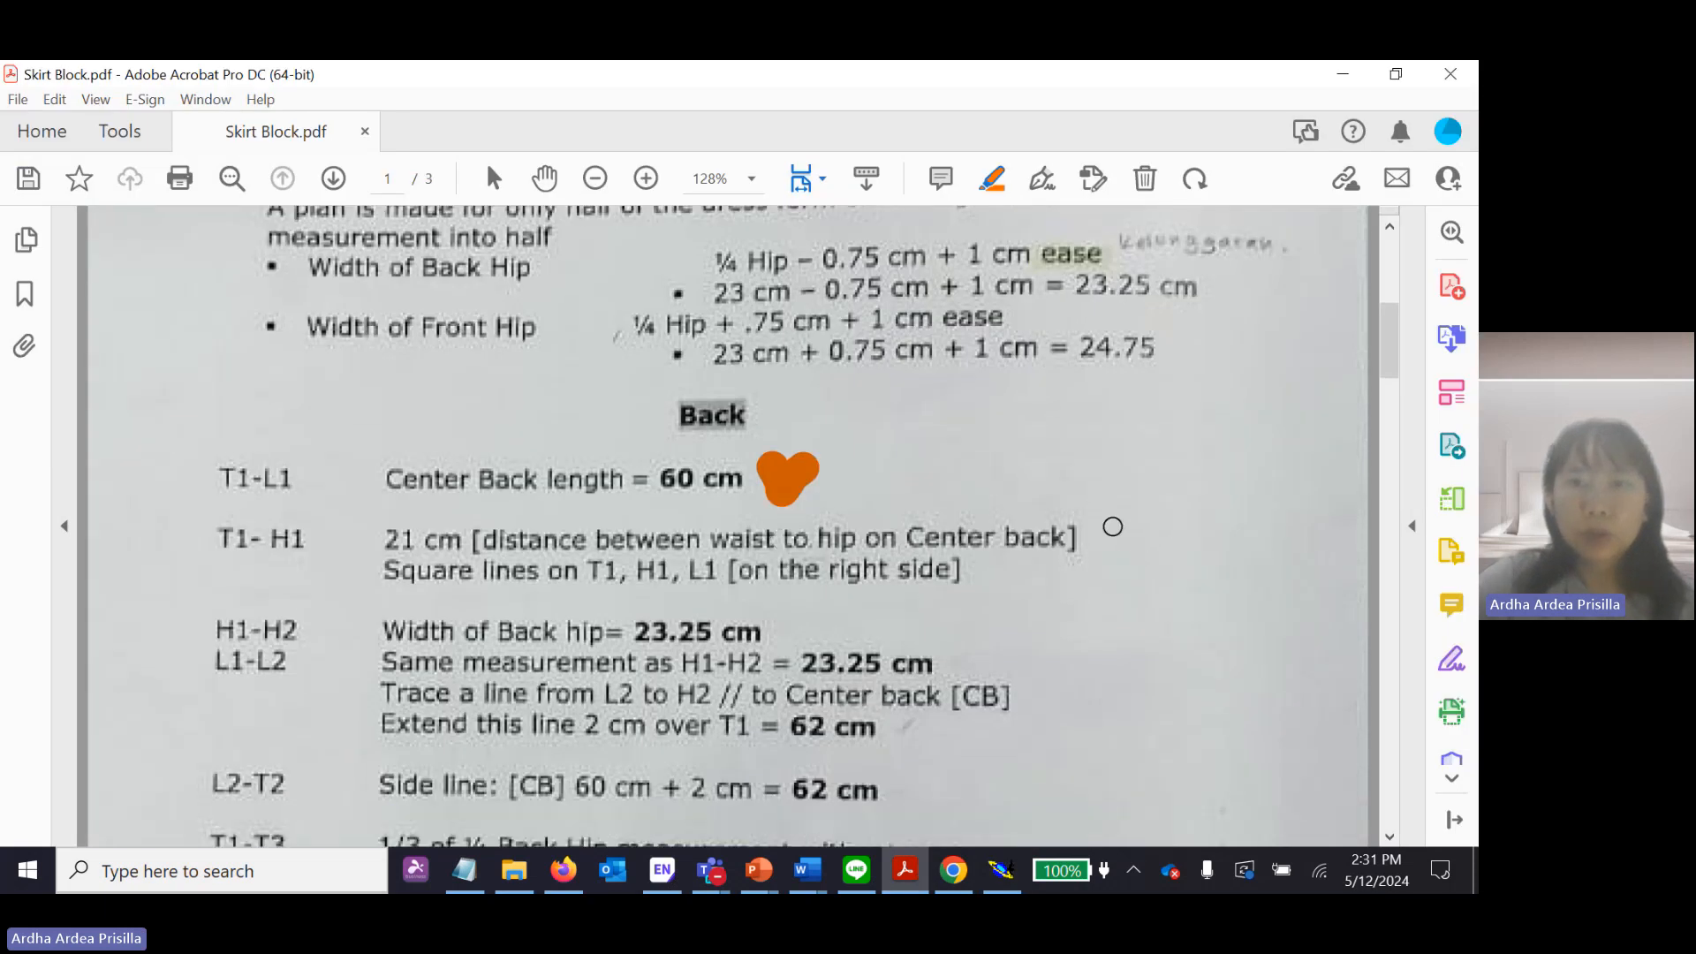
{"action": "mouse_move", "coordinate": [1110, 526]}
{"action": "left_mouse_down"}
{"action": "mouse_move", "coordinate": [1126, 550]}
{"action": "mouse_move", "coordinate": [1155, 522]}
{"action": "left_mouse_up"}
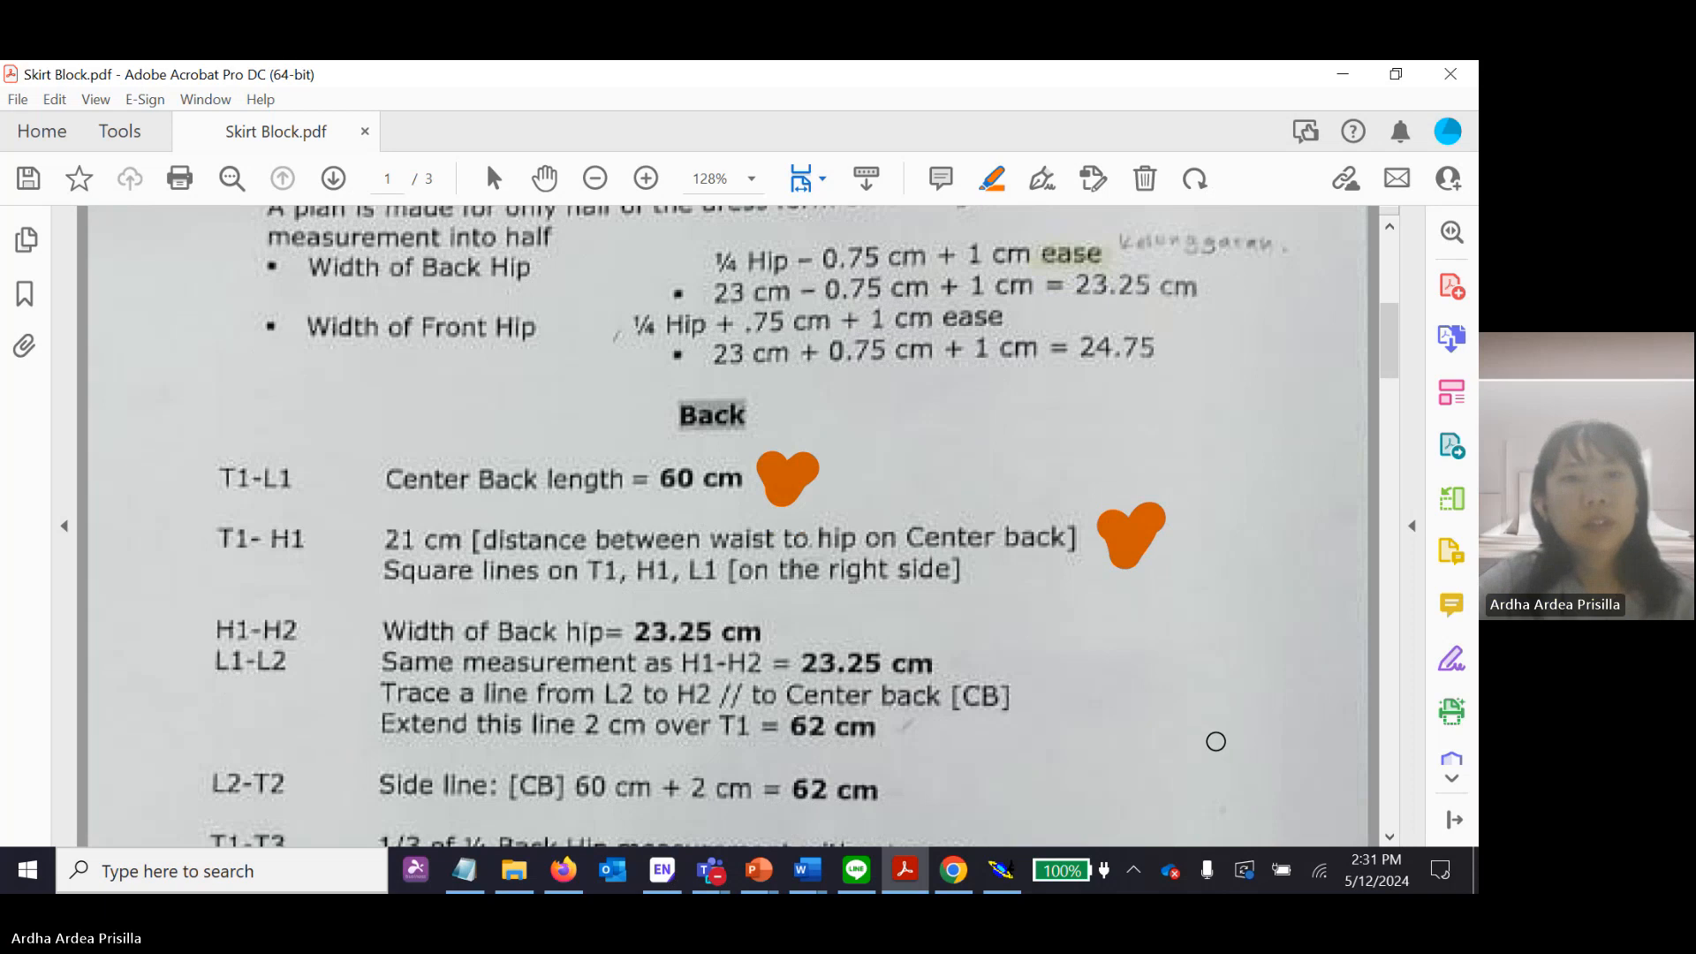
{"action": "left_click_drag", "start_coordinate": [1390, 330], "coordinate": [1387, 368]}
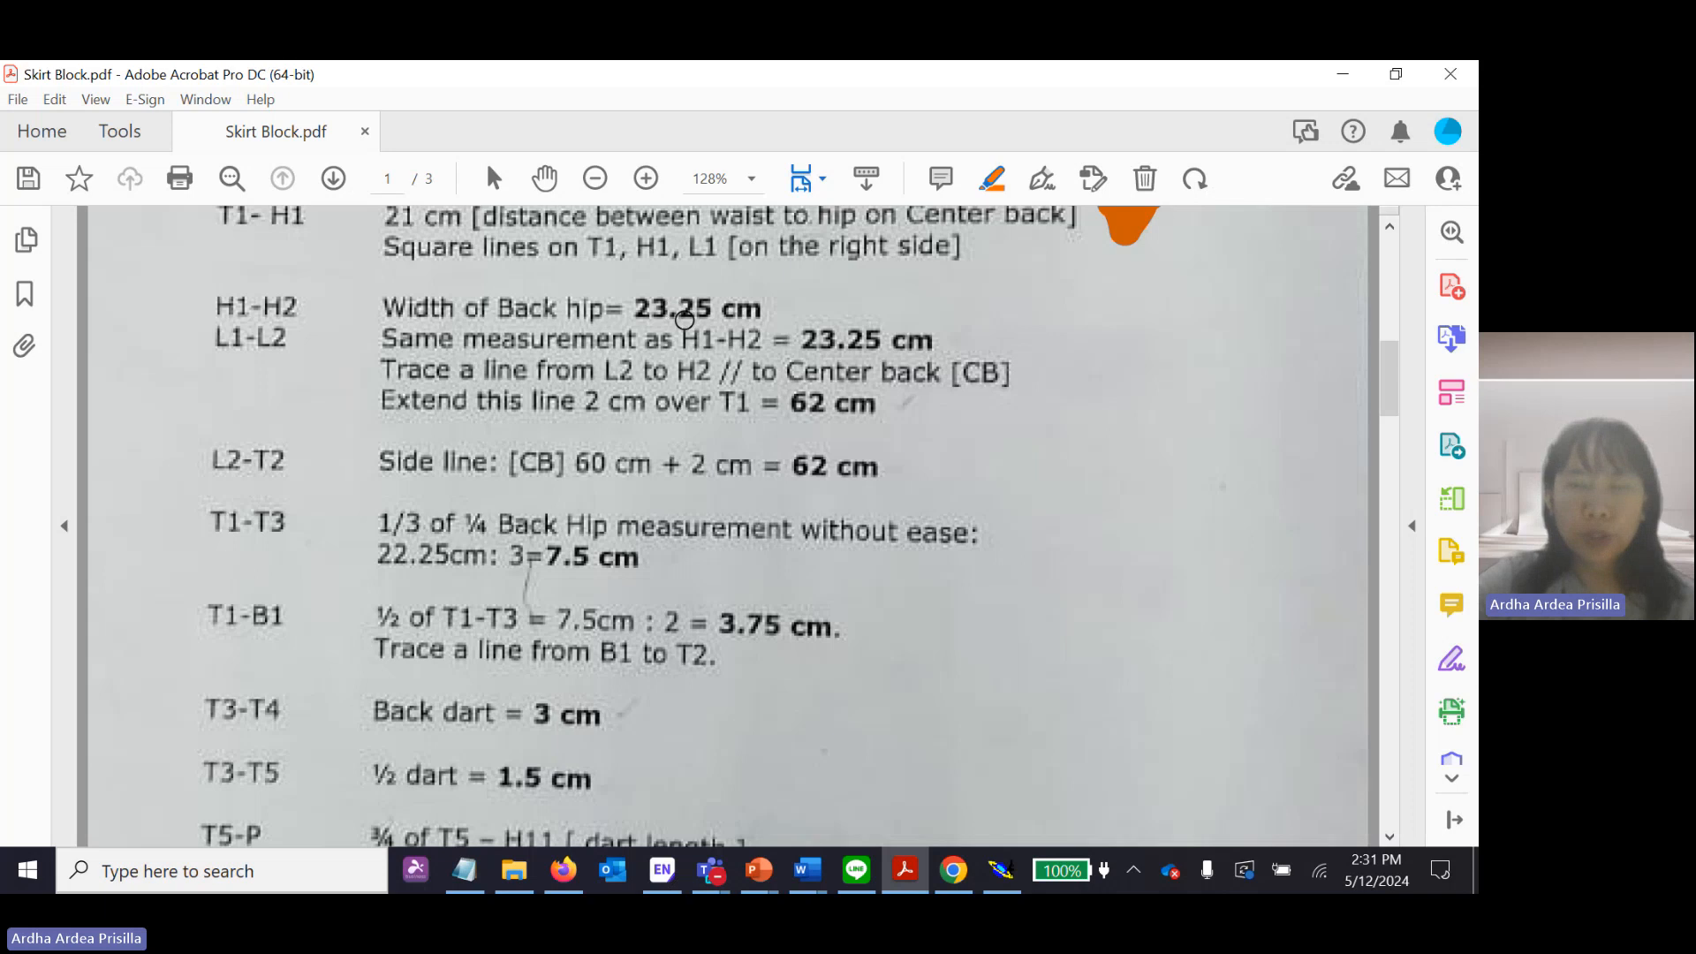
Switch to Modaris and draw the H1-H2 hip line as a Straight line from the hip point, with dx 23.25 cm and dy 0.
{"action": "left_click", "coordinate": [1341, 75]}
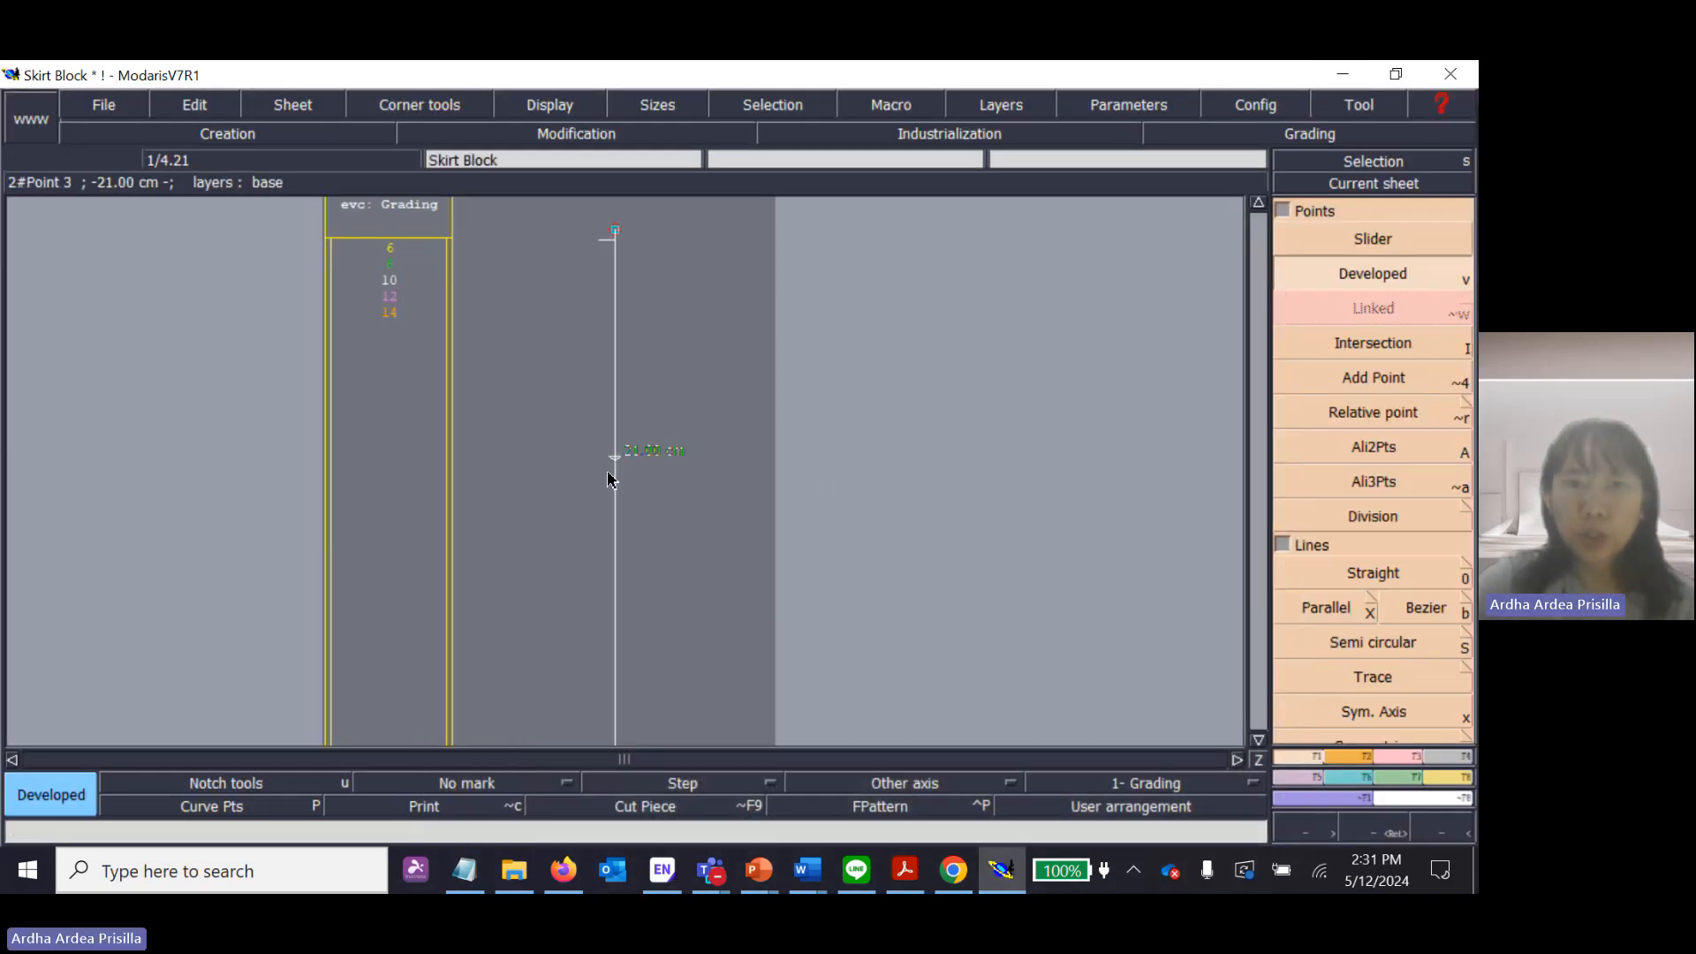
{"action": "left_click", "coordinate": [1371, 574]}
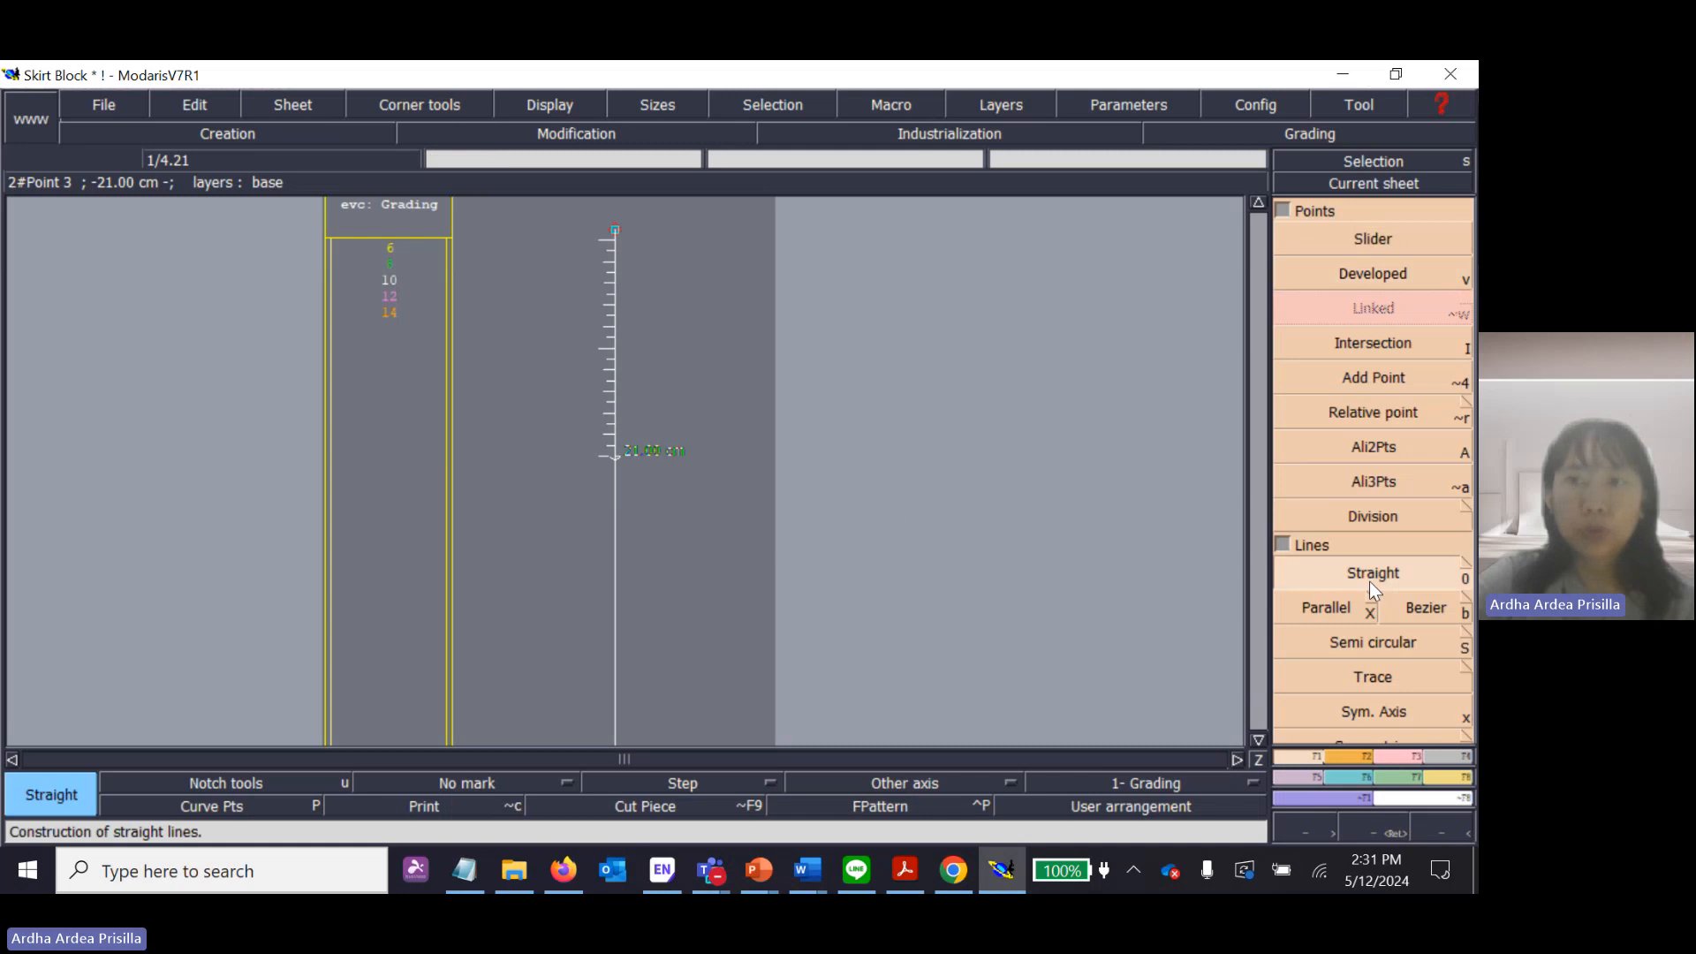
{"action": "left_click", "coordinate": [616, 457]}
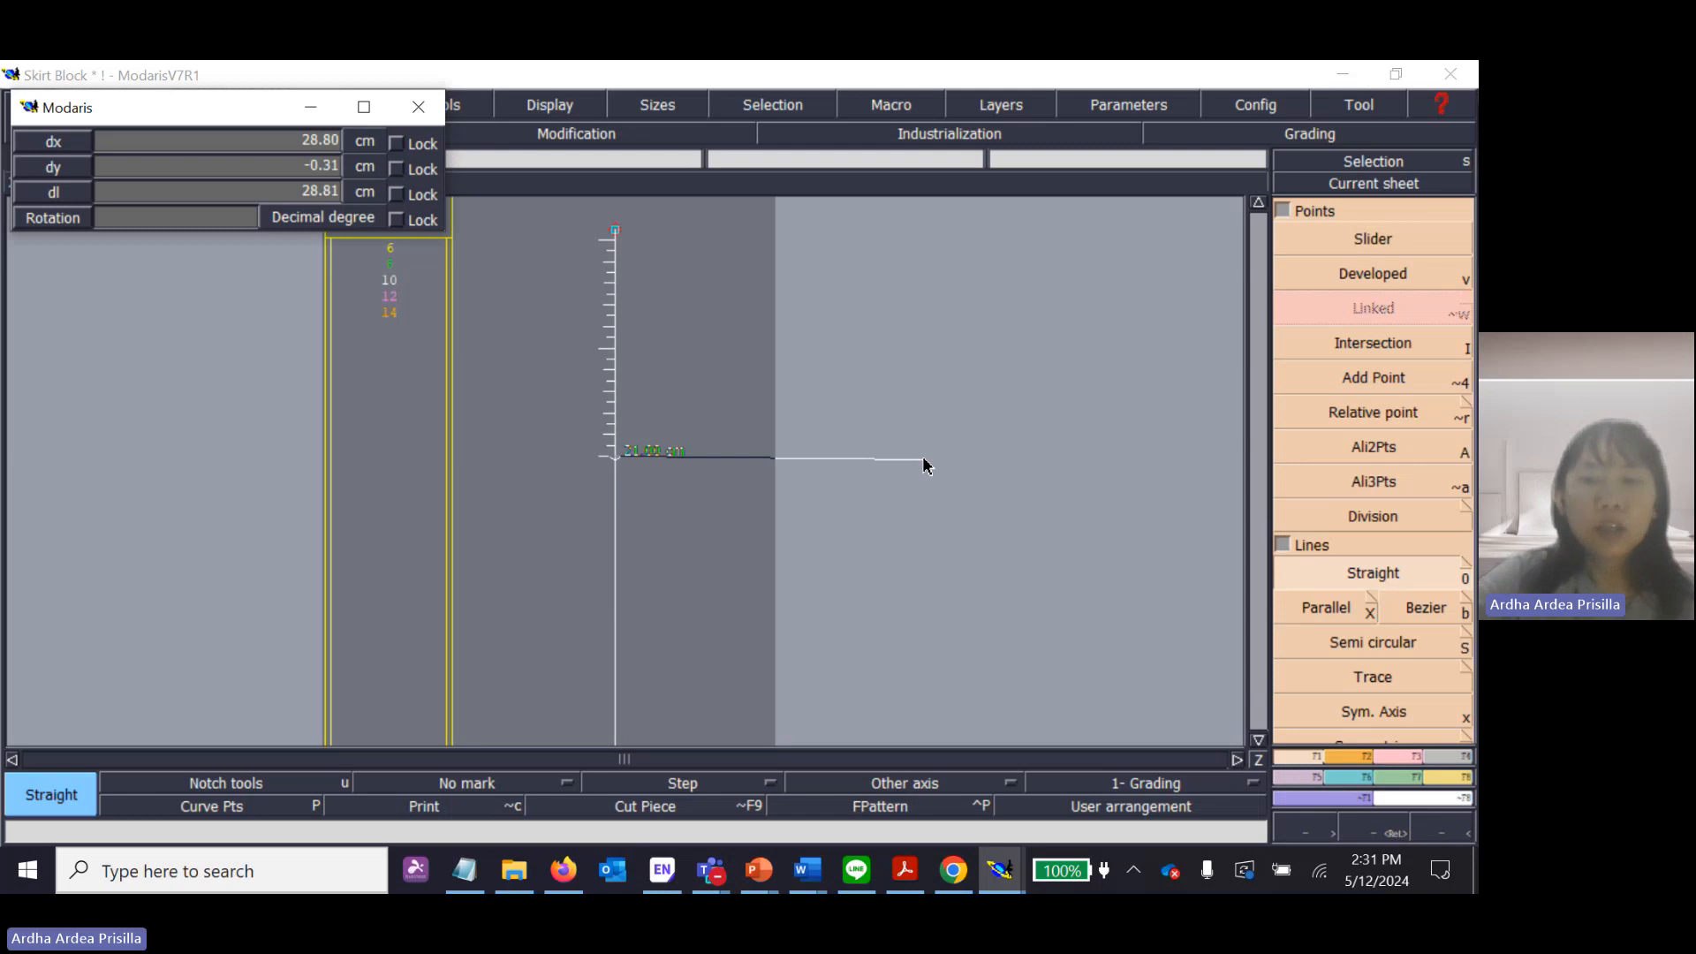
{"action": "key", "text": "Down"}
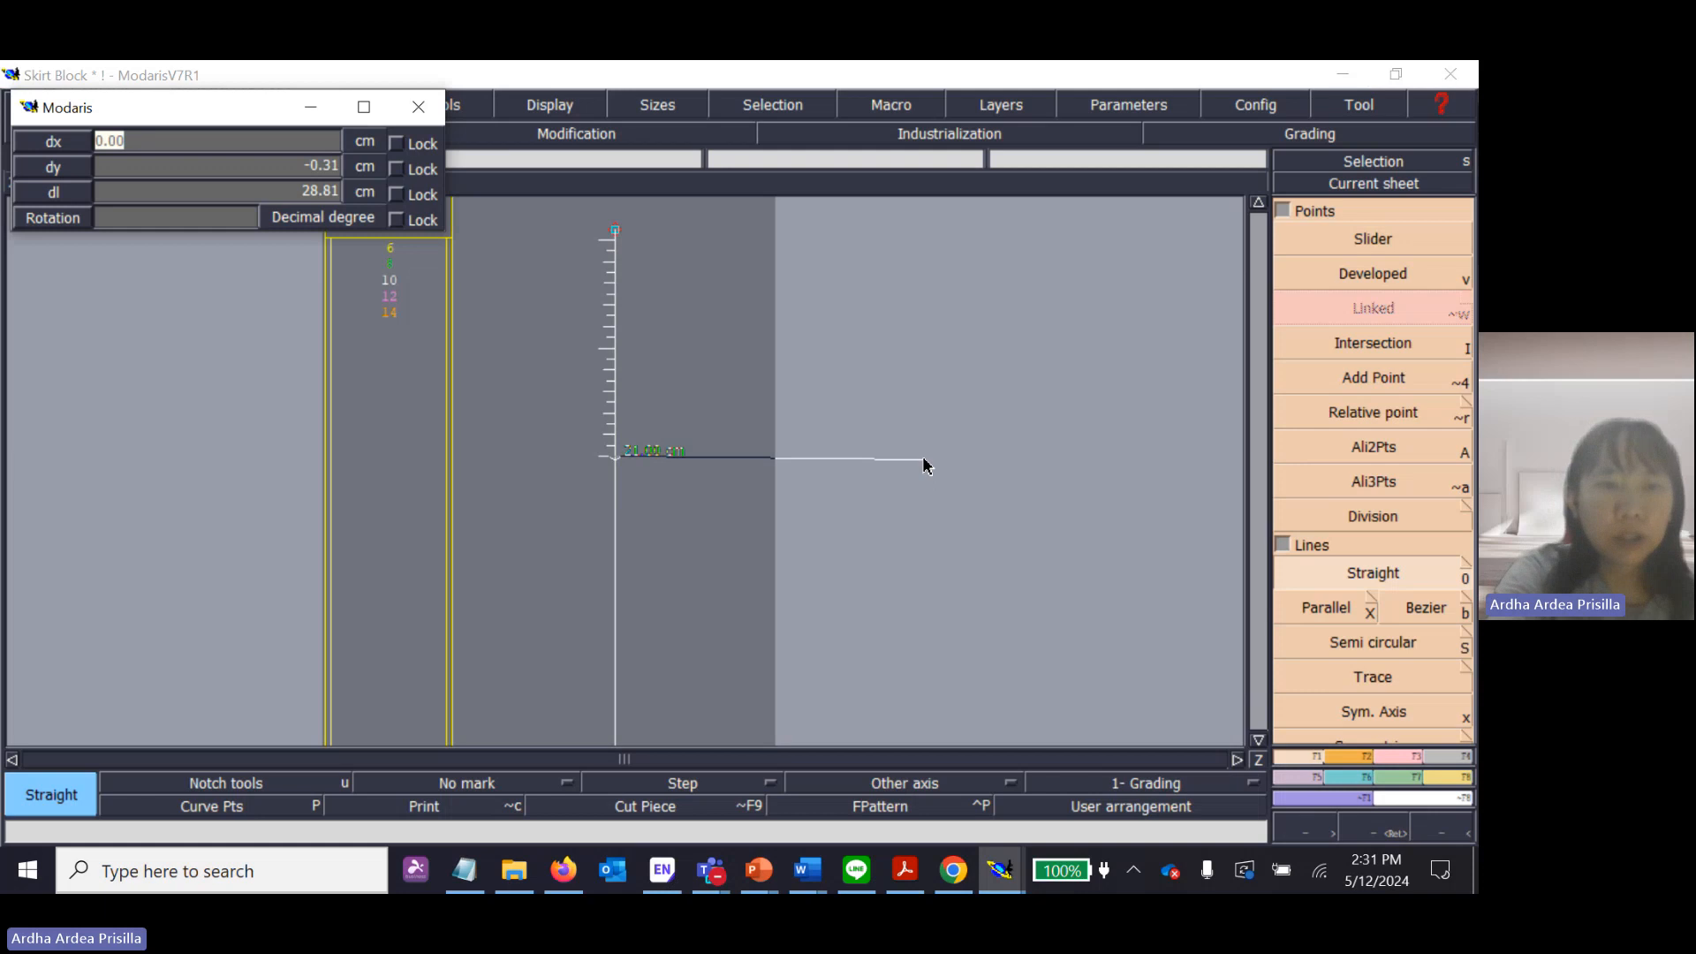
{"action": "type", "text": "23.2"}
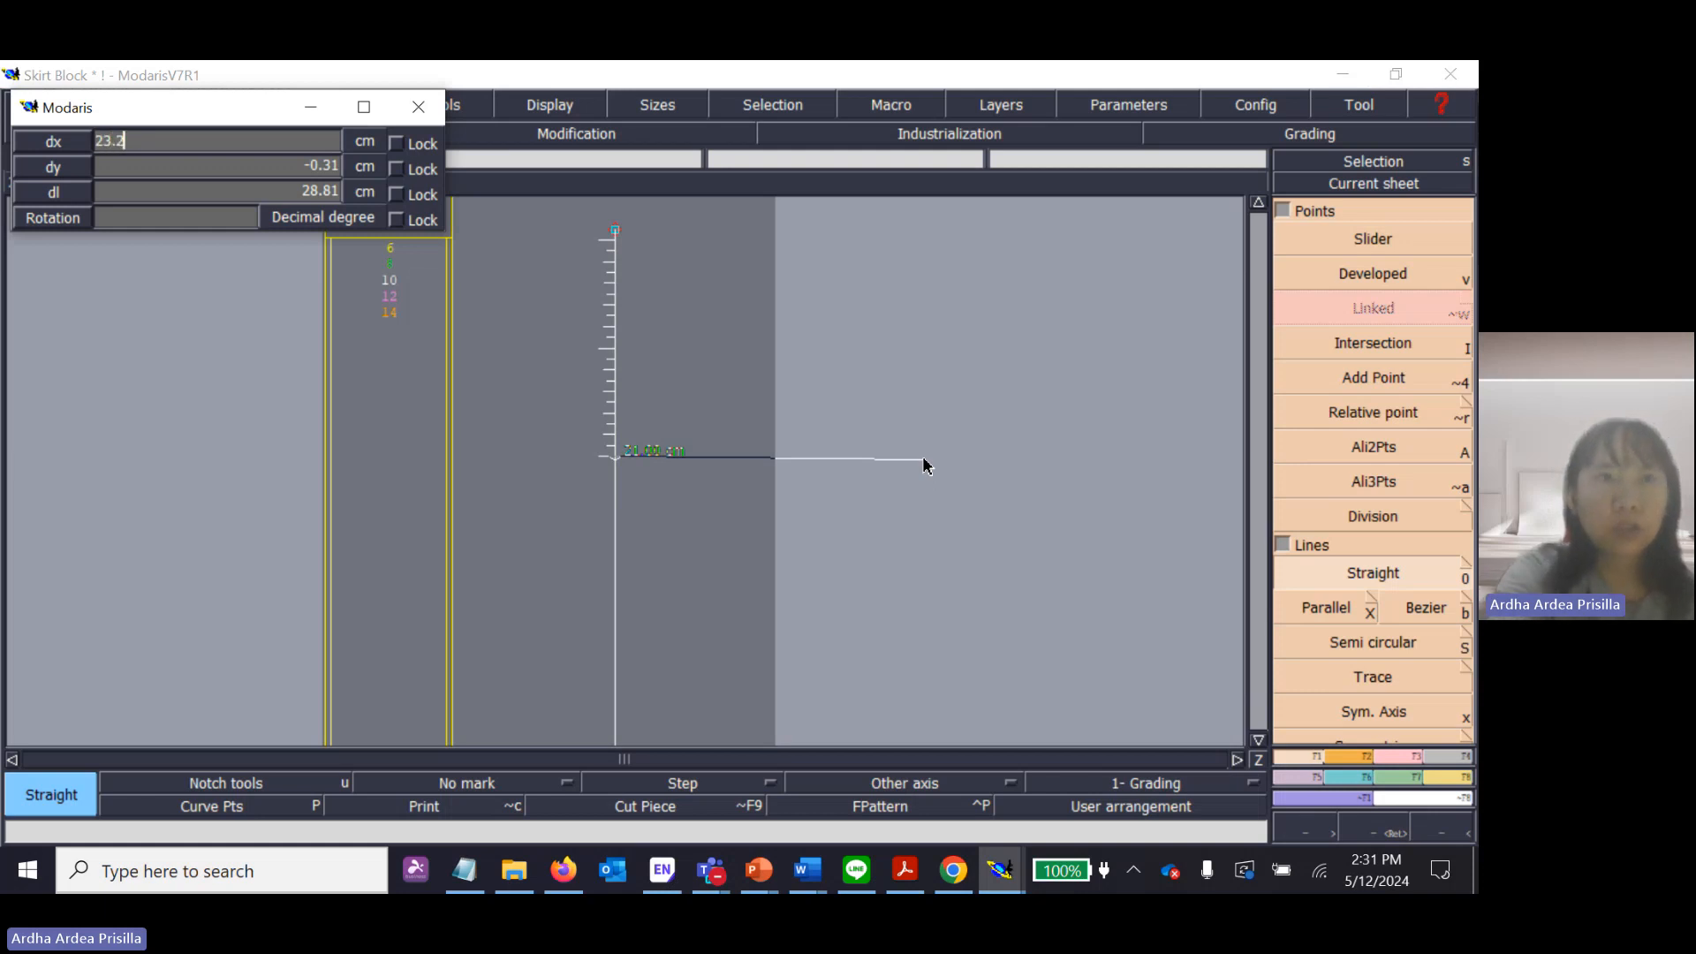
{"action": "type", "text": "5"}
{"action": "key", "text": "Tab"}
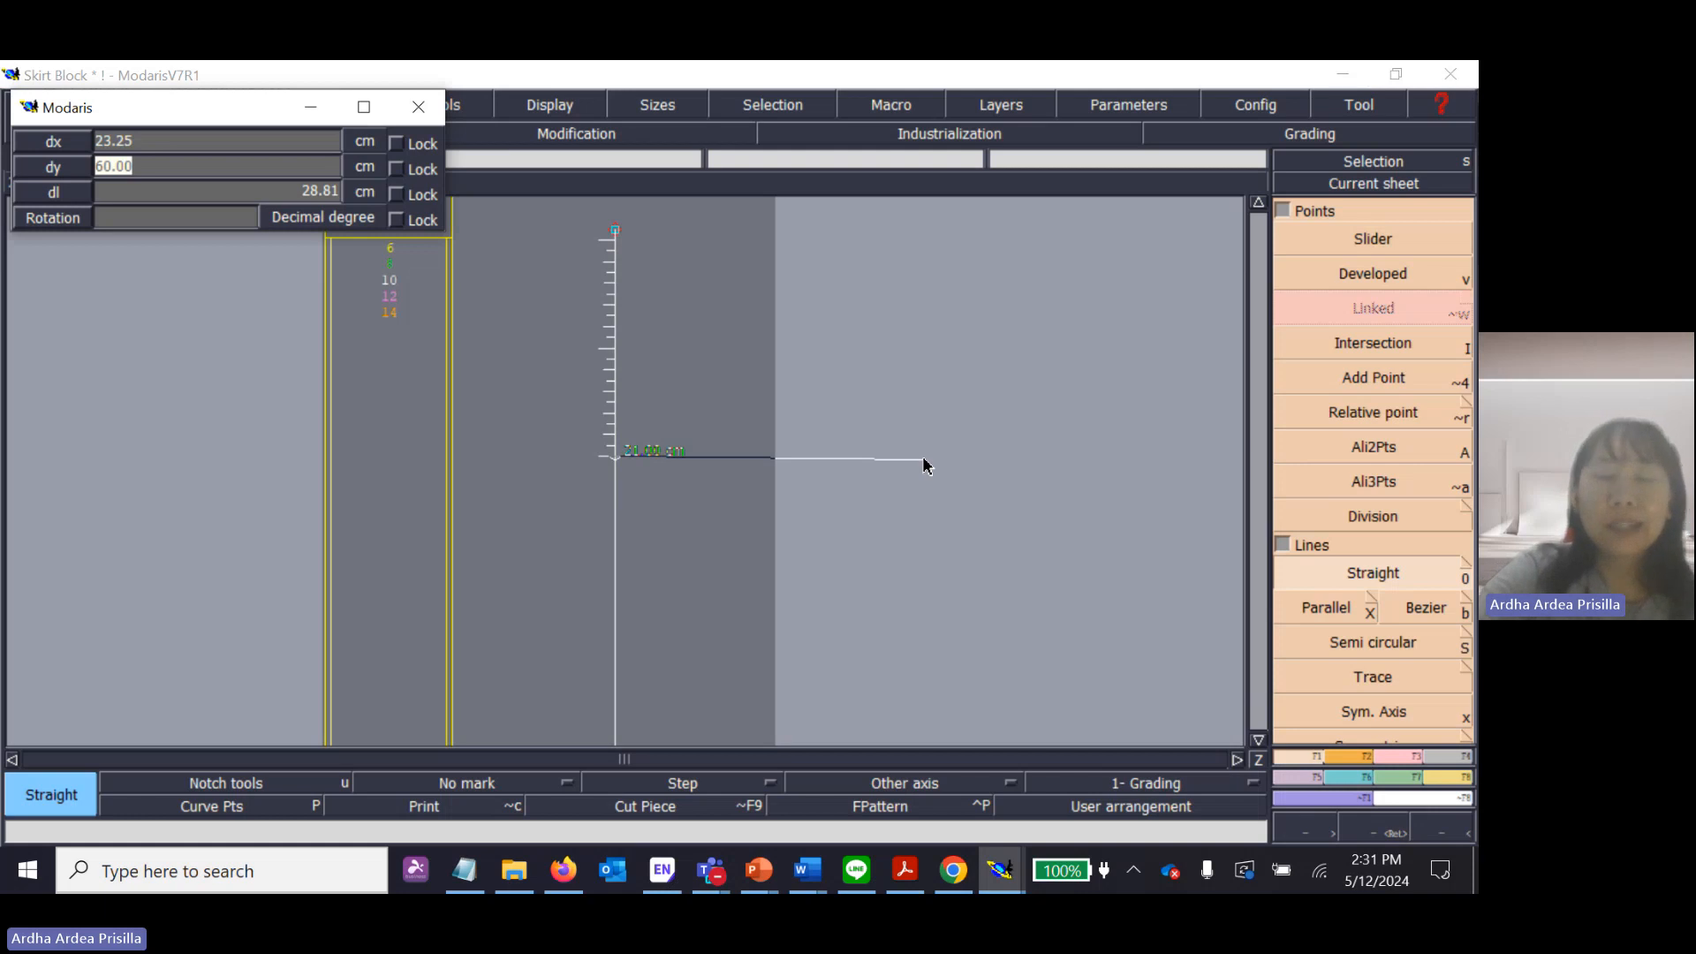
{"action": "type", "text": "0"}
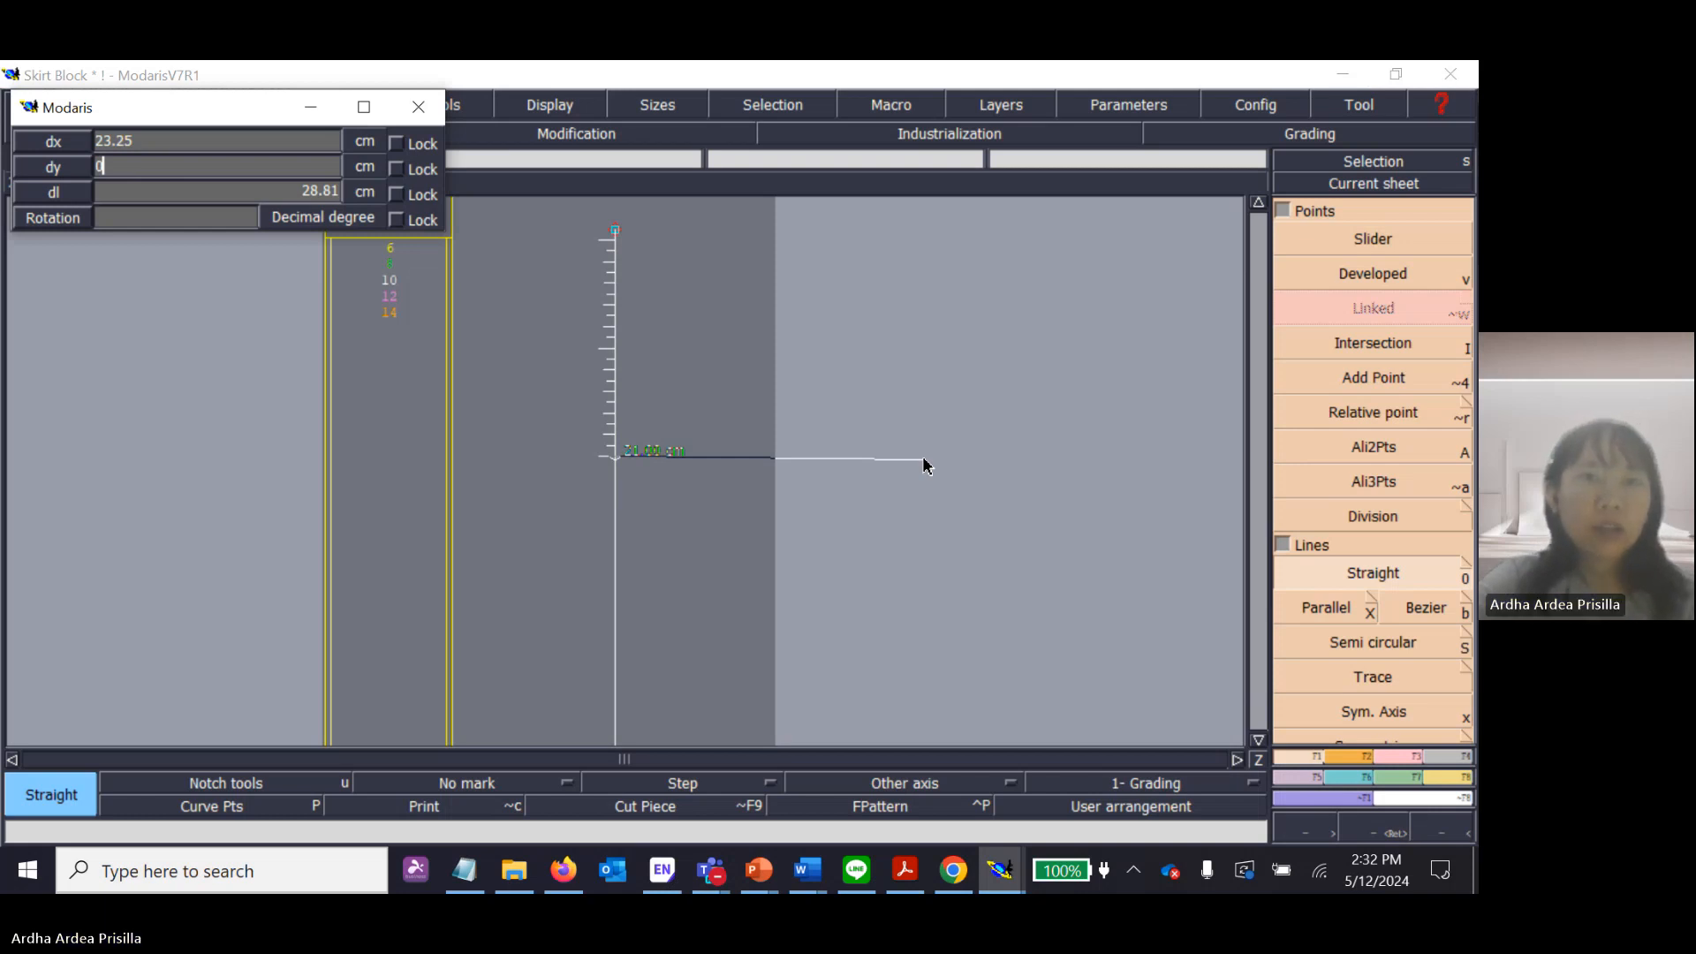
{"action": "key", "text": "Return"}
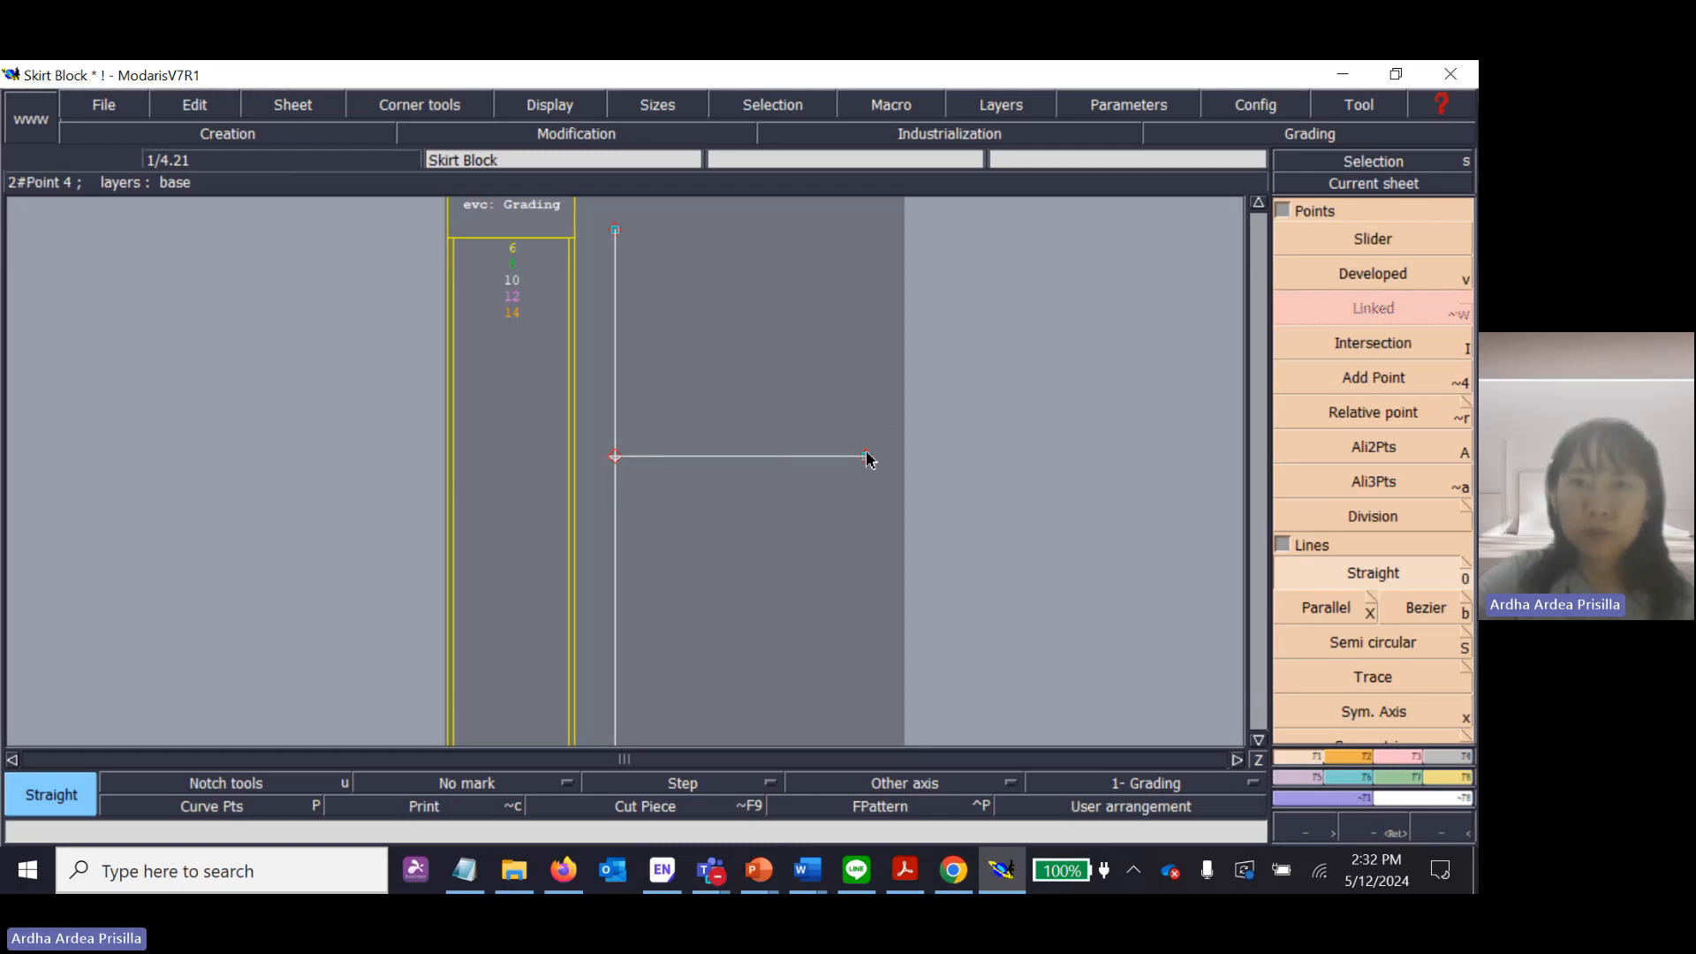
Switch to Skirt Block.pdf in Acrobat and draw an orange highlighter check mark beside the H1-H2 instruction.
{"action": "left_click", "coordinate": [904, 886]}
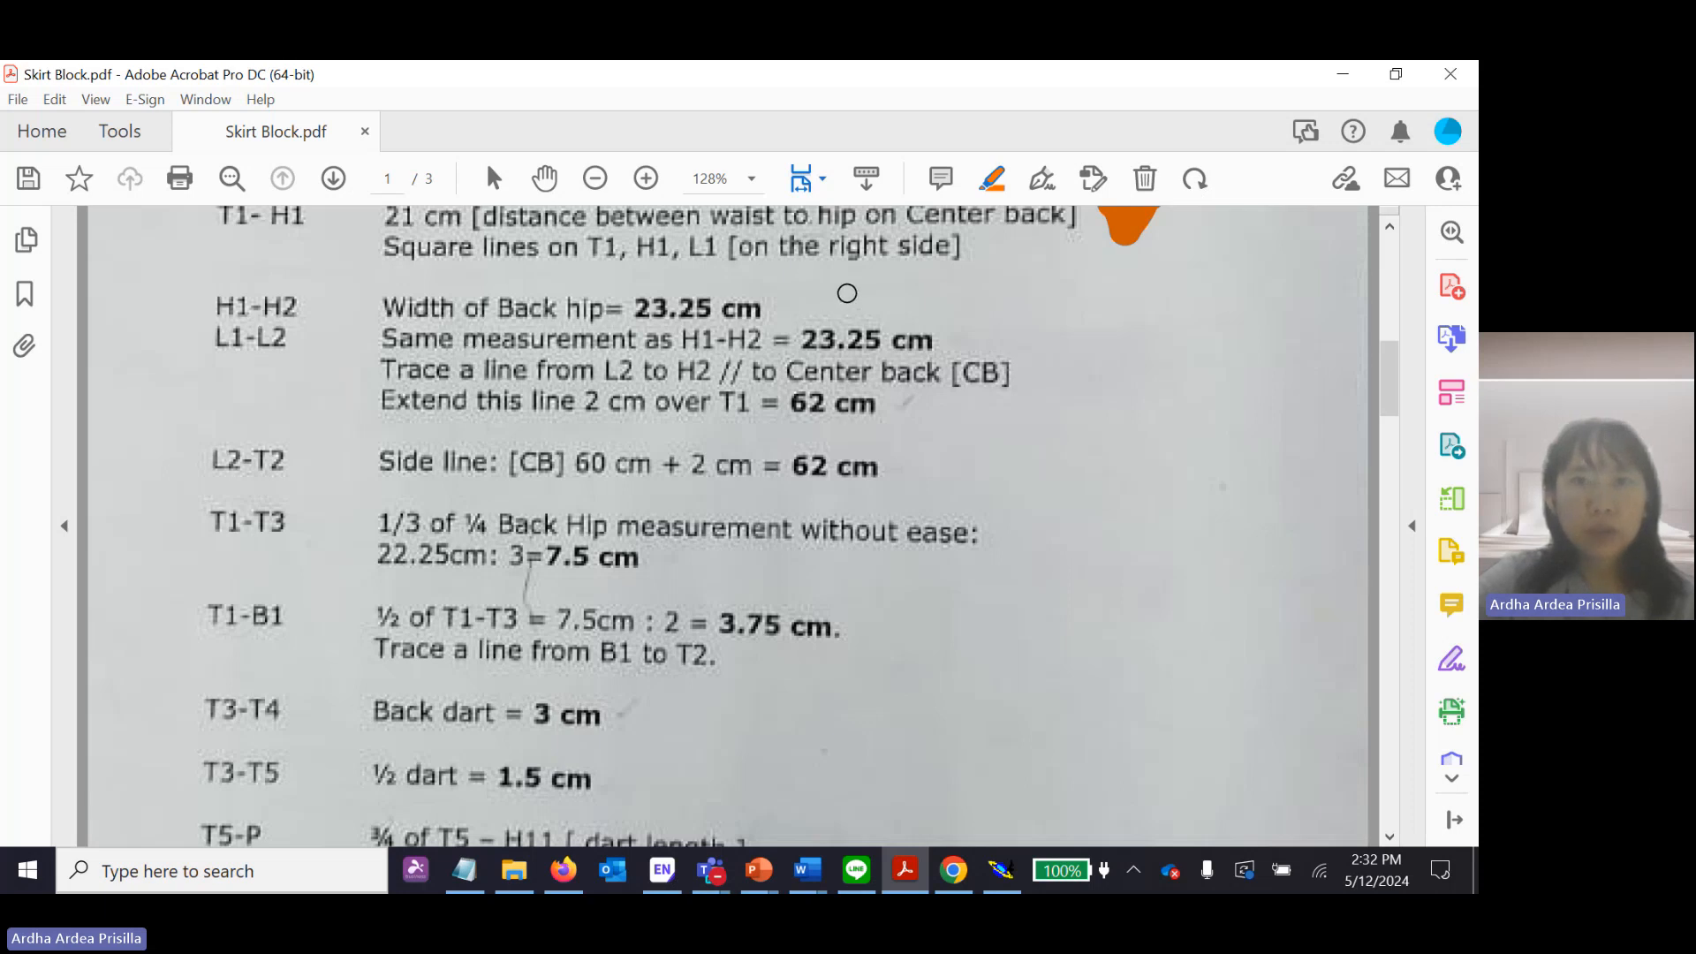
{"action": "left_click_drag", "start_coordinate": [837, 292], "coordinate": [883, 291]}
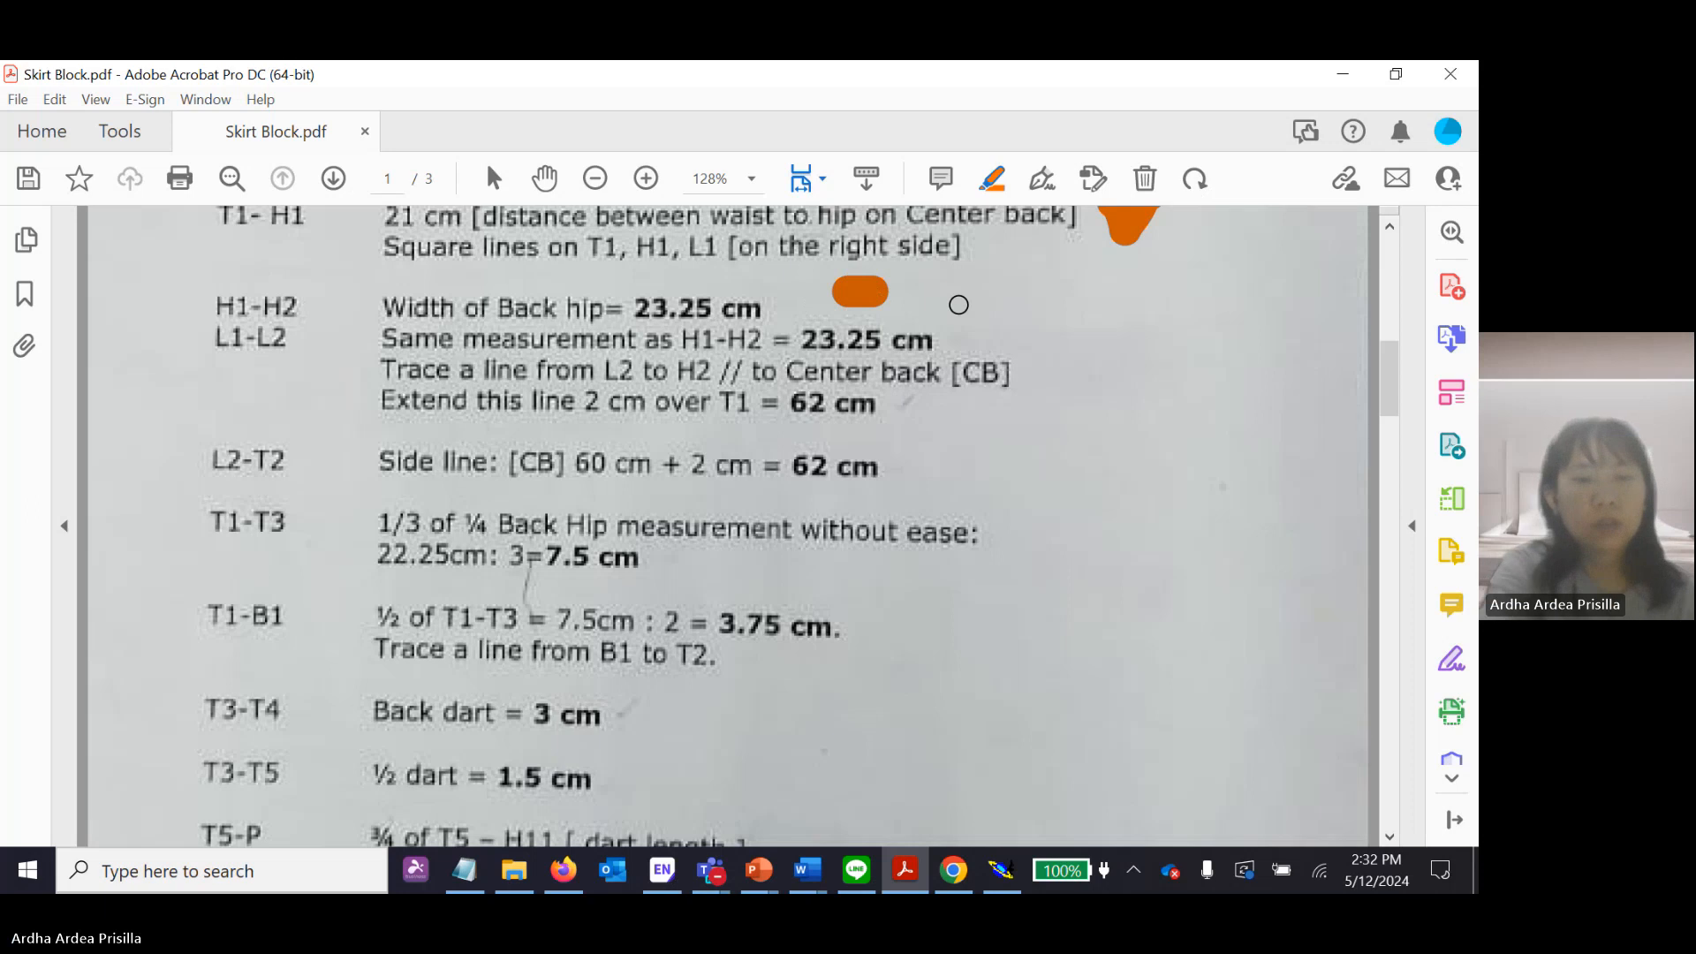
{"action": "left_click", "coordinate": [972, 301]}
{"action": "left_click_drag", "start_coordinate": [975, 305], "coordinate": [1024, 273]}
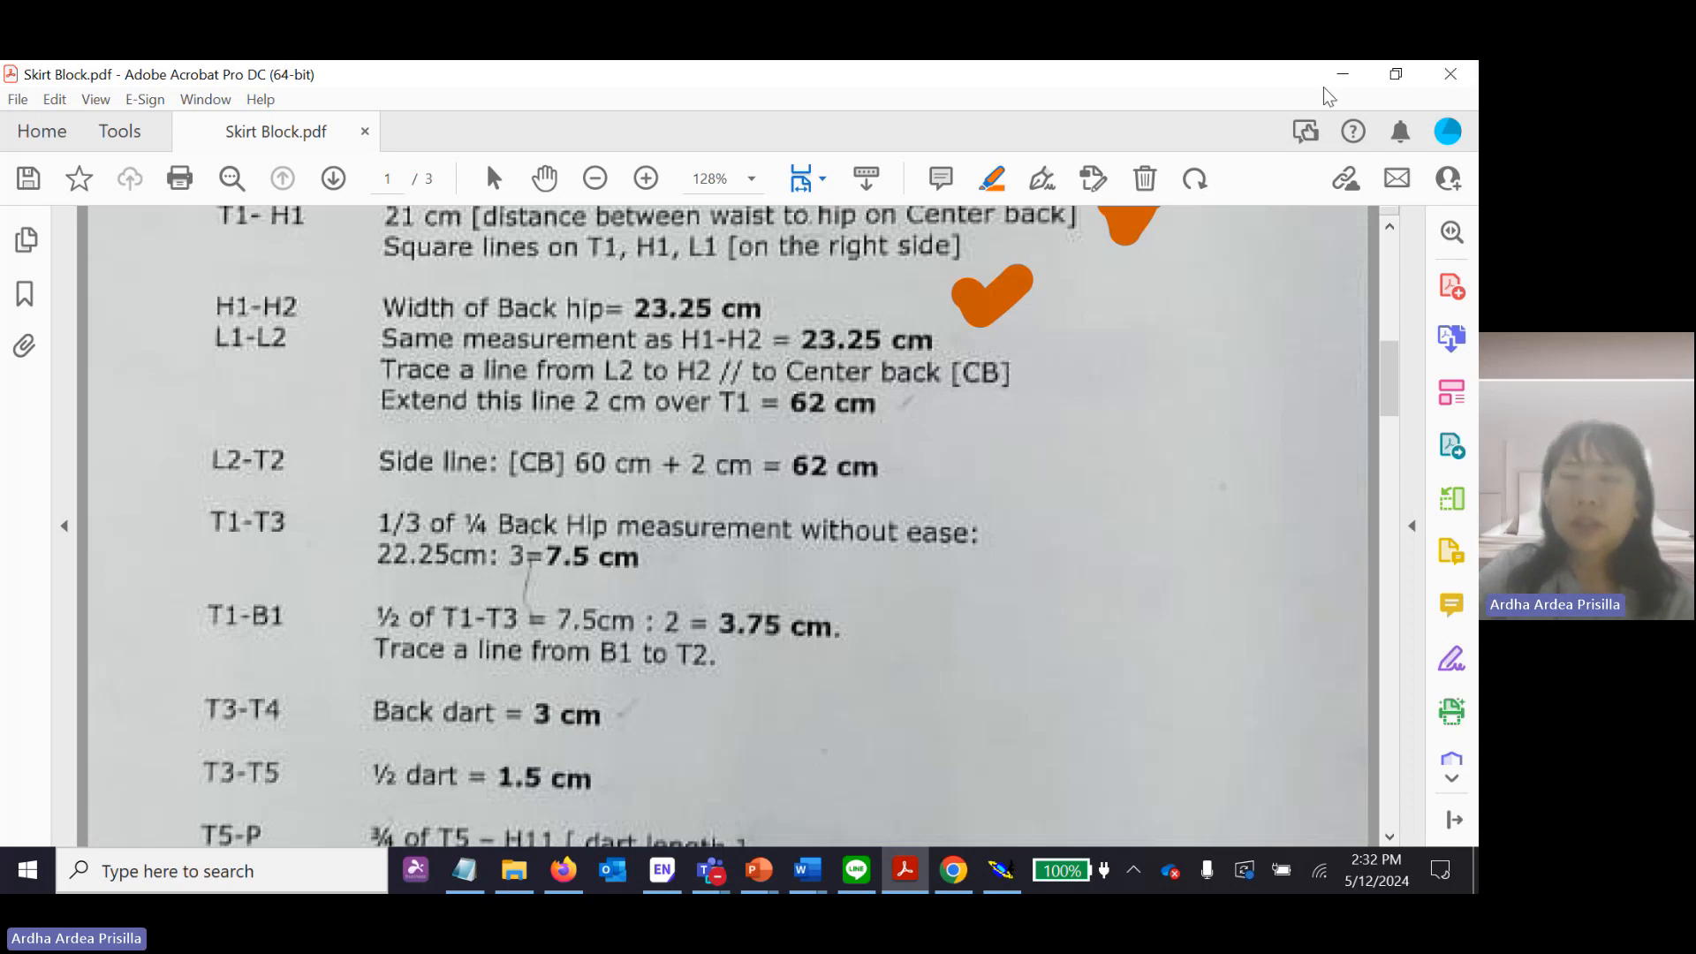
Return to Modaris, frame the centre back and hip lines on the sheet, and start the Parallel tool.
{"action": "left_click", "coordinate": [1000, 875]}
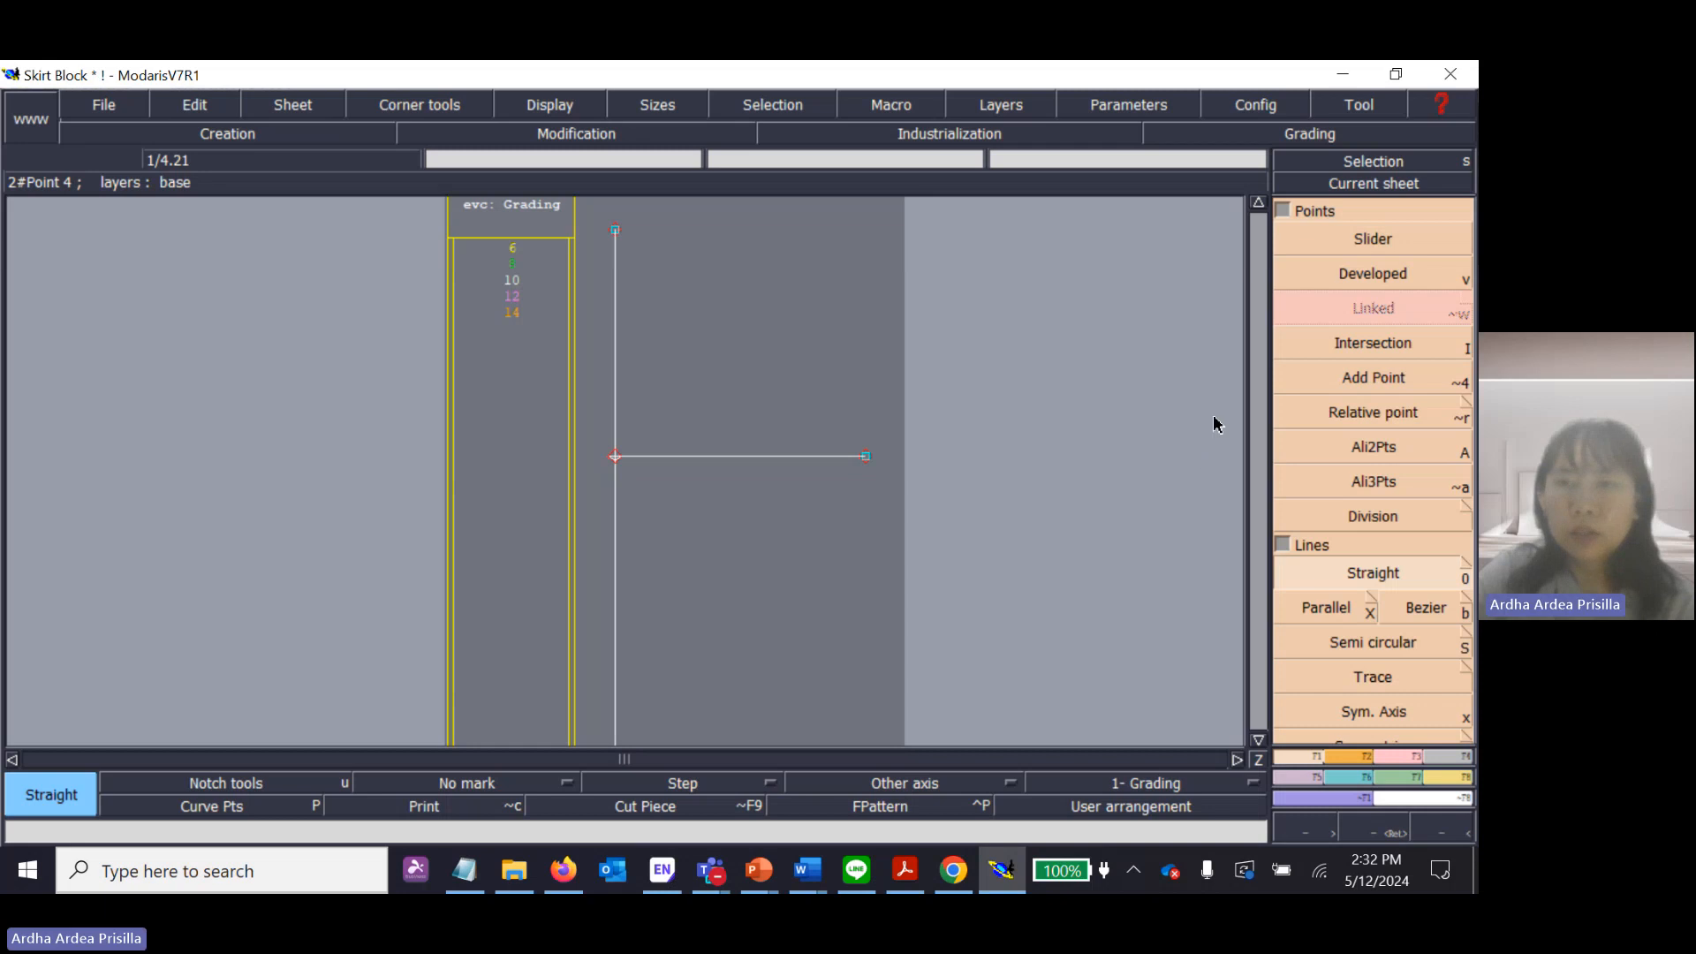
{"action": "left_click", "coordinate": [1257, 740]}
{"action": "left_click", "coordinate": [1258, 740]}
{"action": "left_click", "coordinate": [1258, 740]}
{"action": "left_click", "coordinate": [1259, 740]}
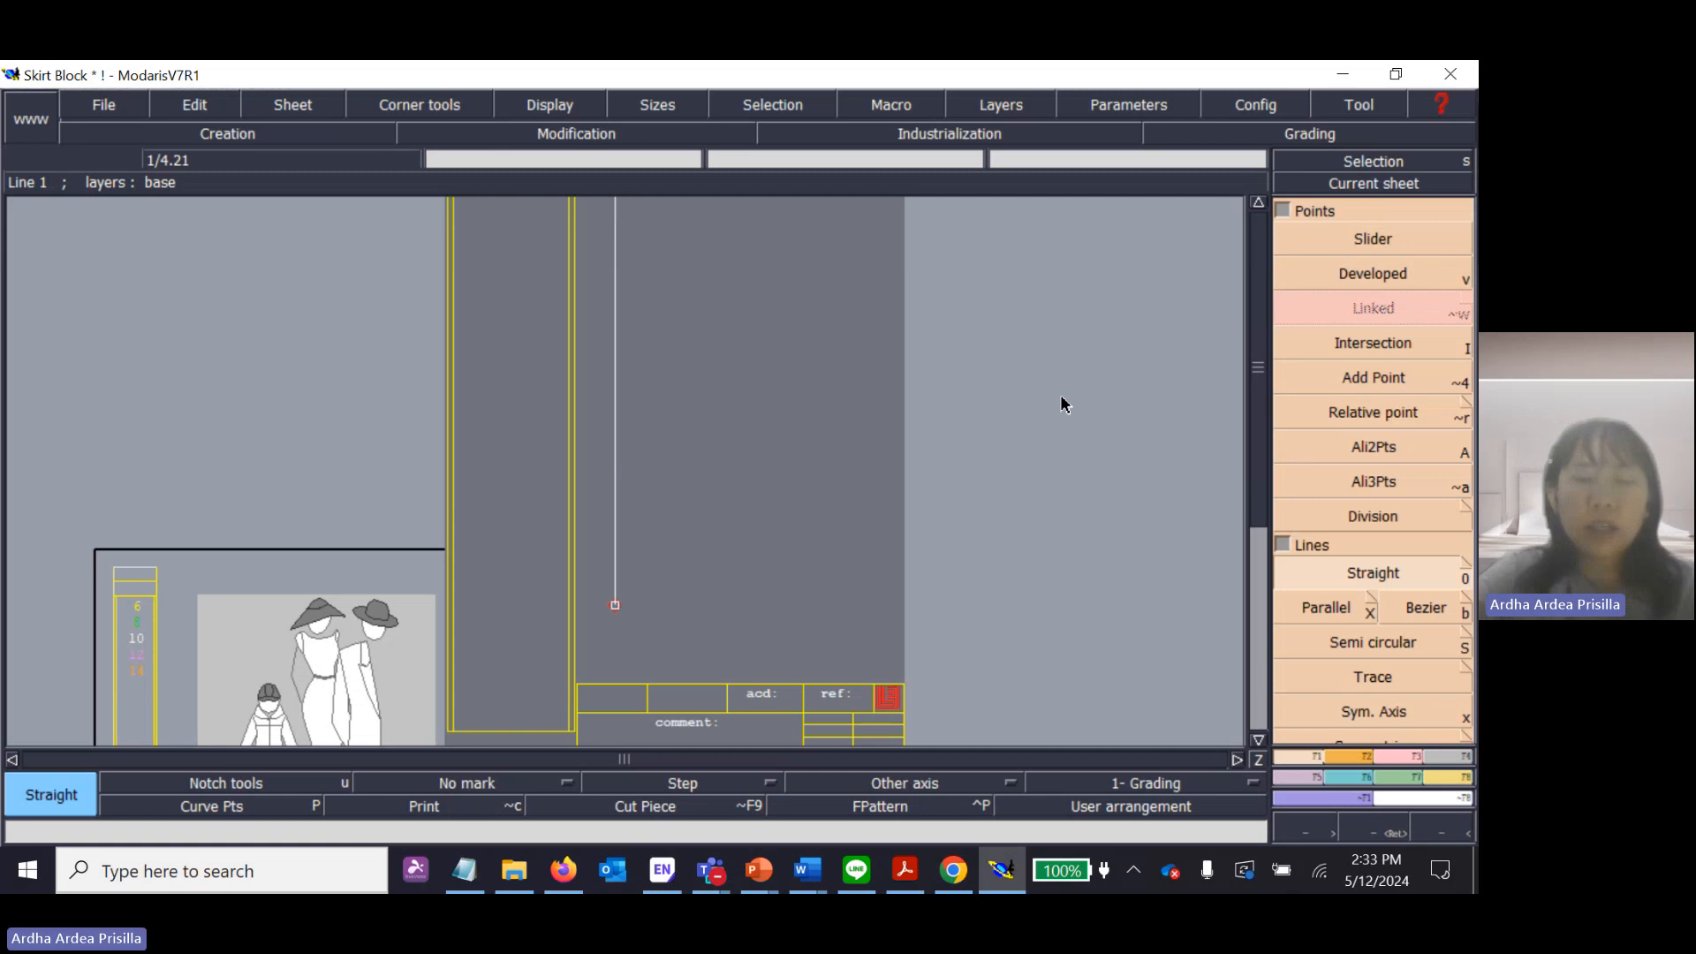
{"action": "key", "text": "Home"}
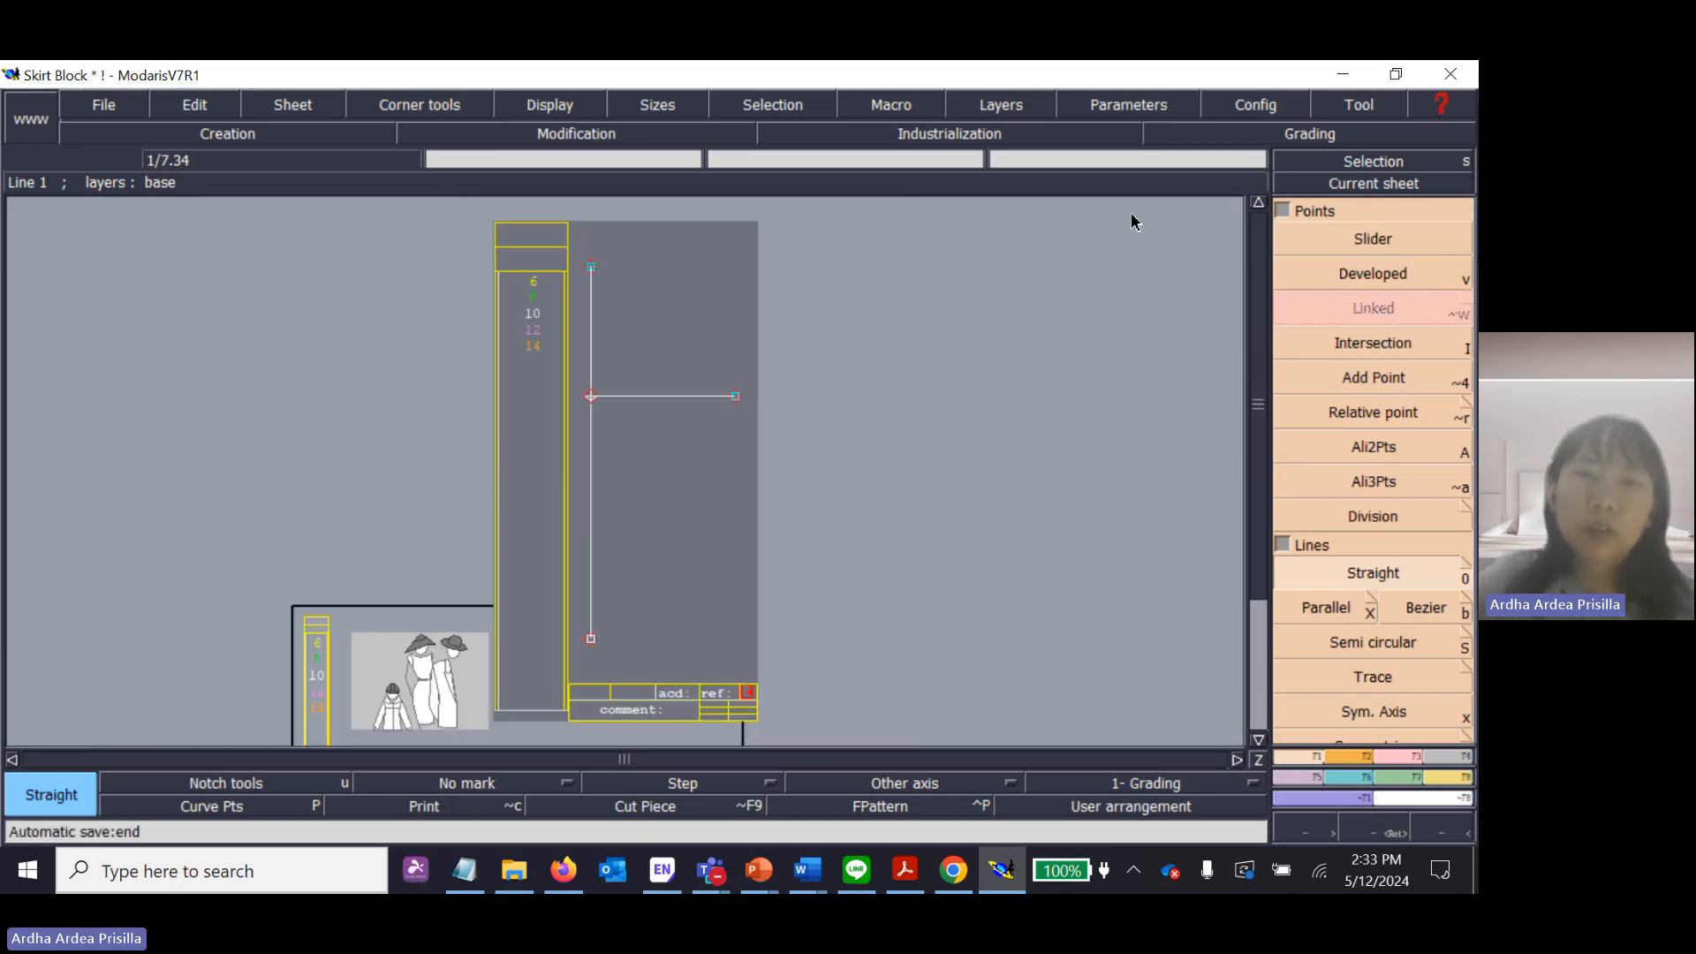
{"action": "left_click", "coordinate": [1418, 165]}
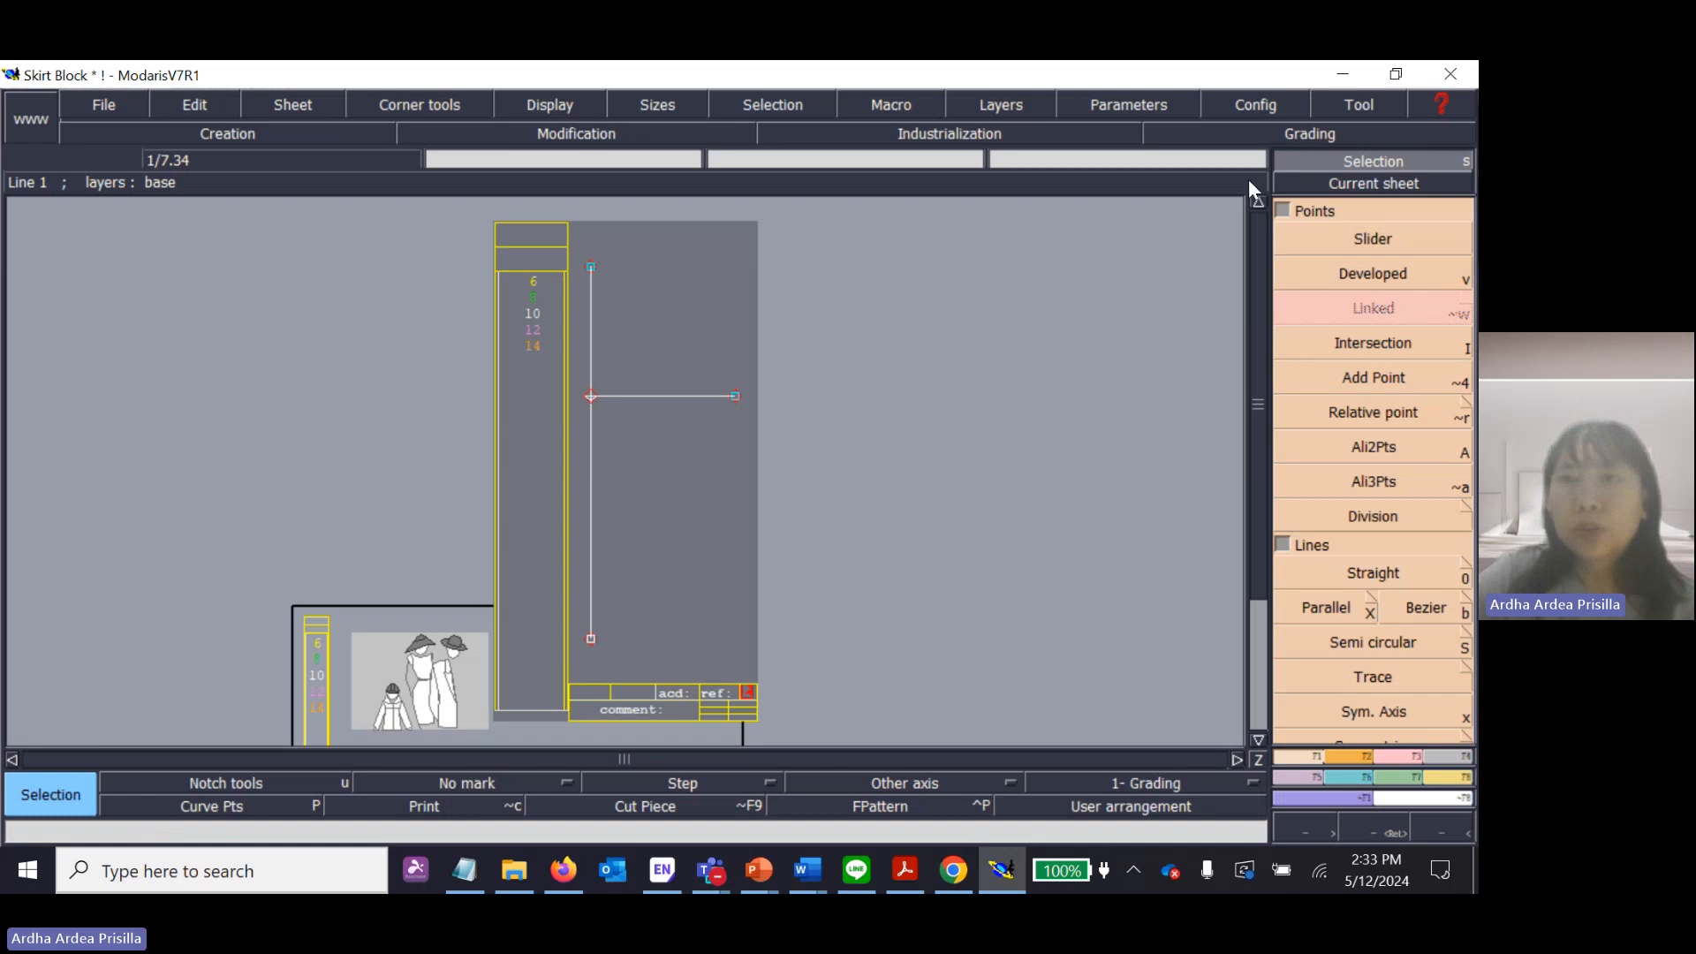
{"action": "left_click", "coordinate": [643, 340]}
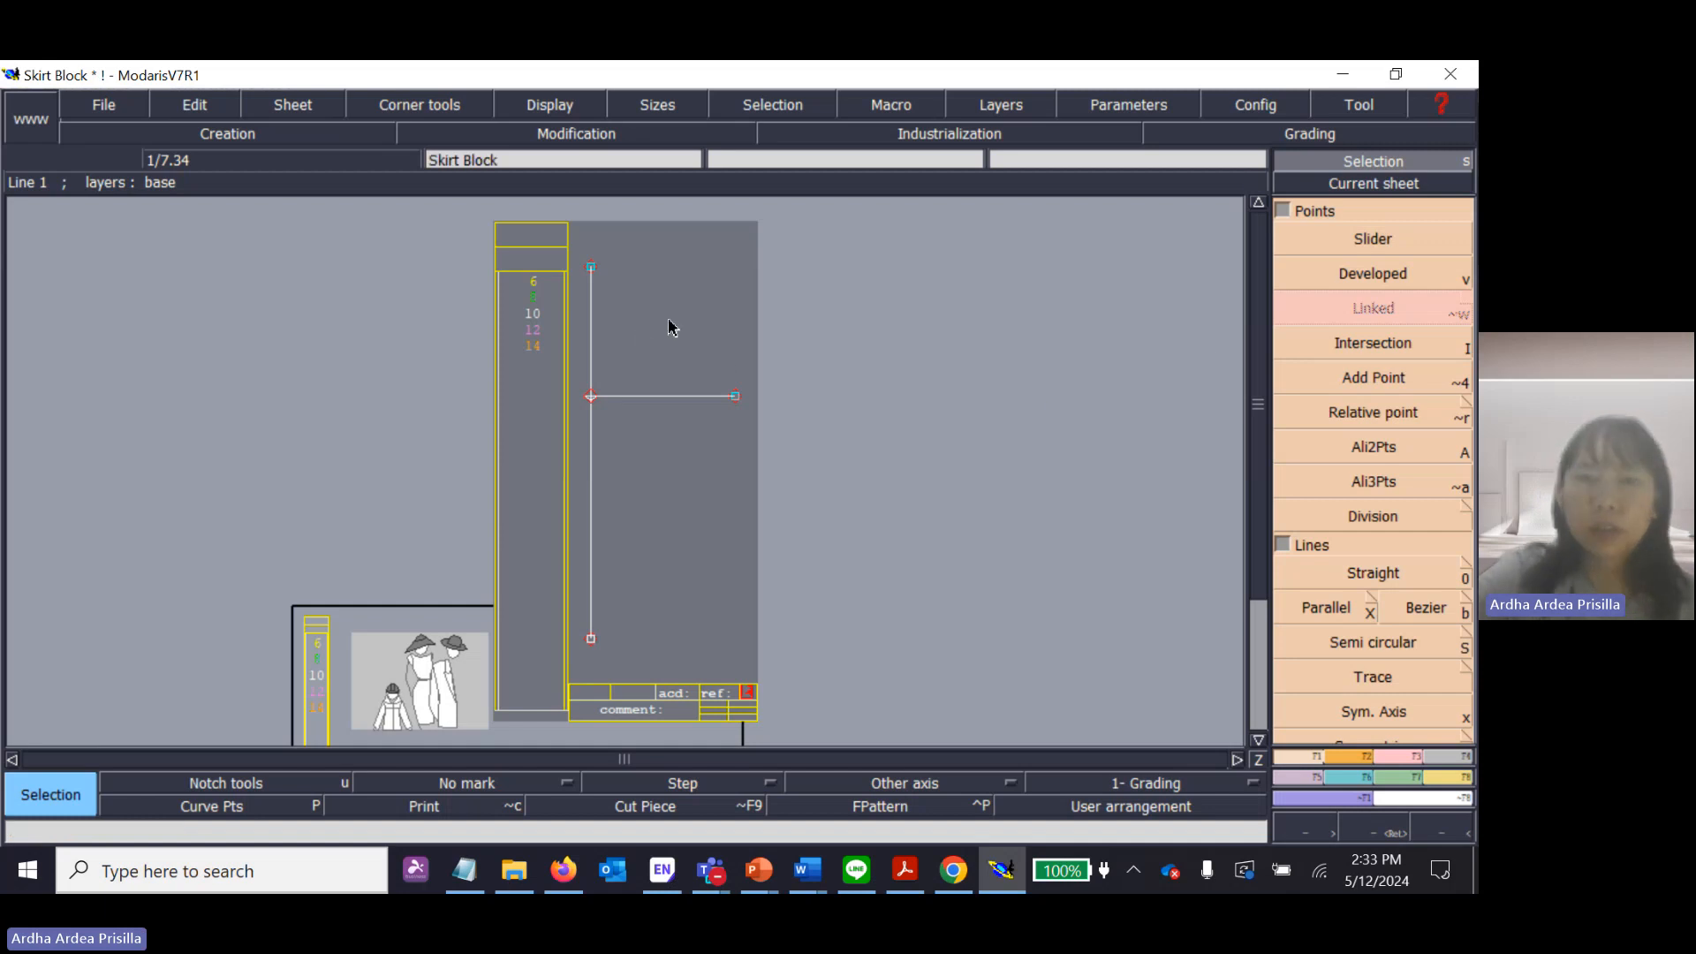
{"action": "key", "text": "Return"}
{"action": "left_click_drag", "start_coordinate": [570, 243], "coordinate": [746, 654]}
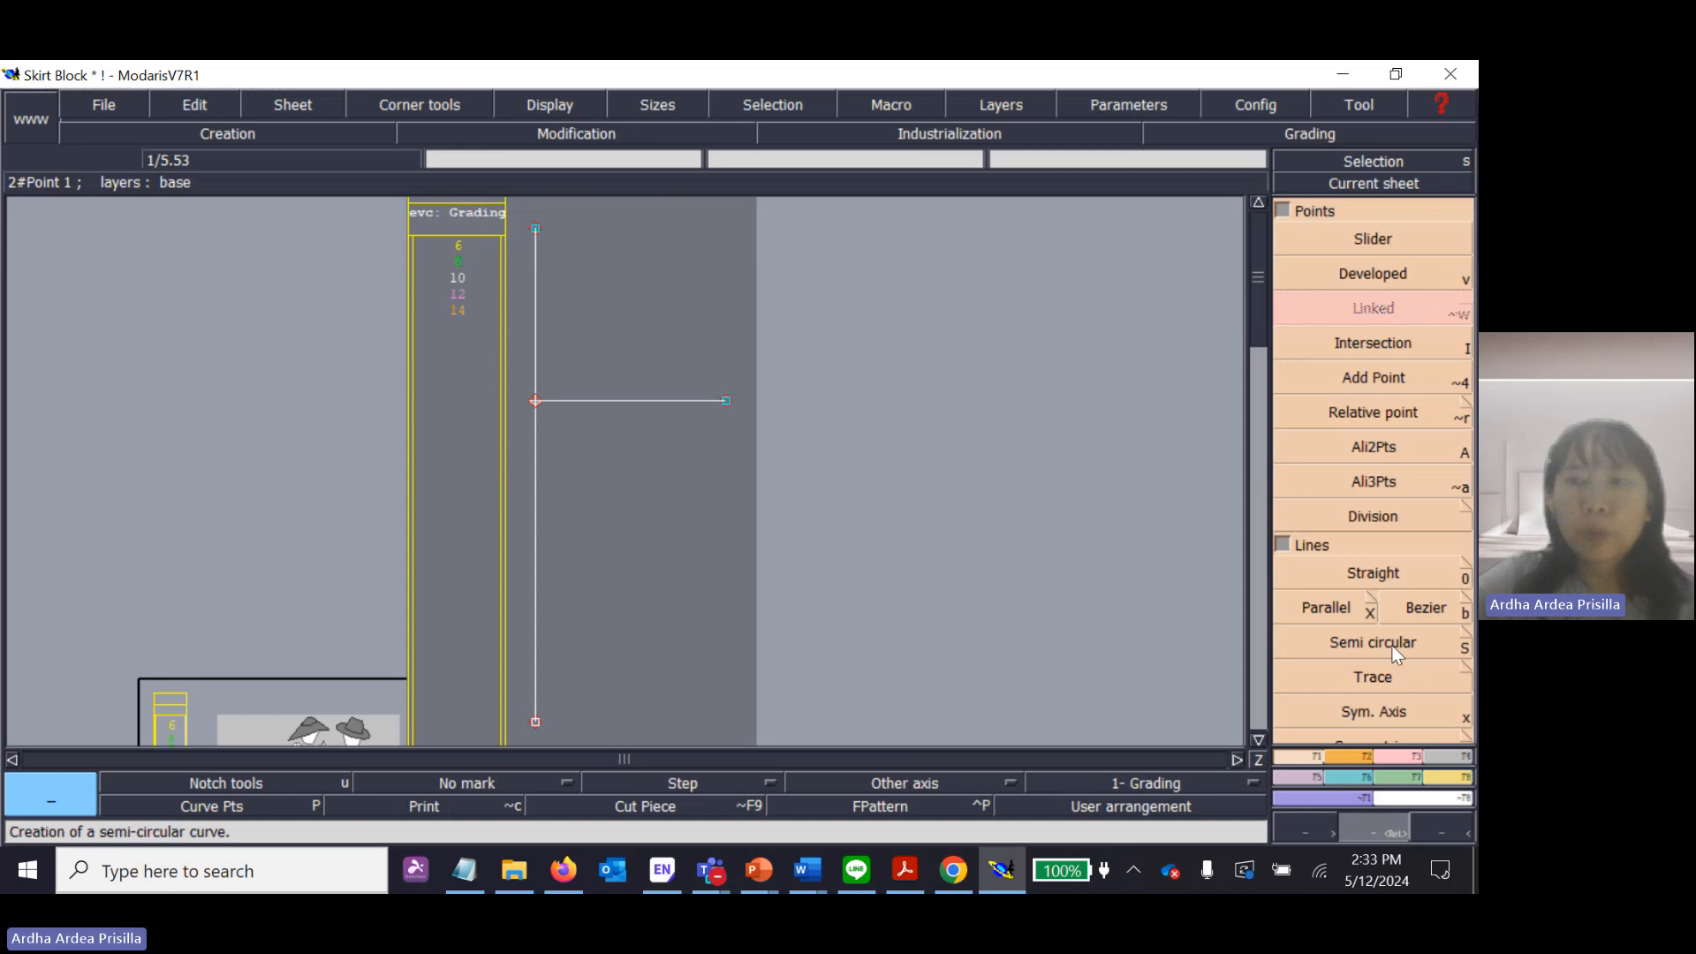
{"action": "left_click", "coordinate": [1342, 608]}
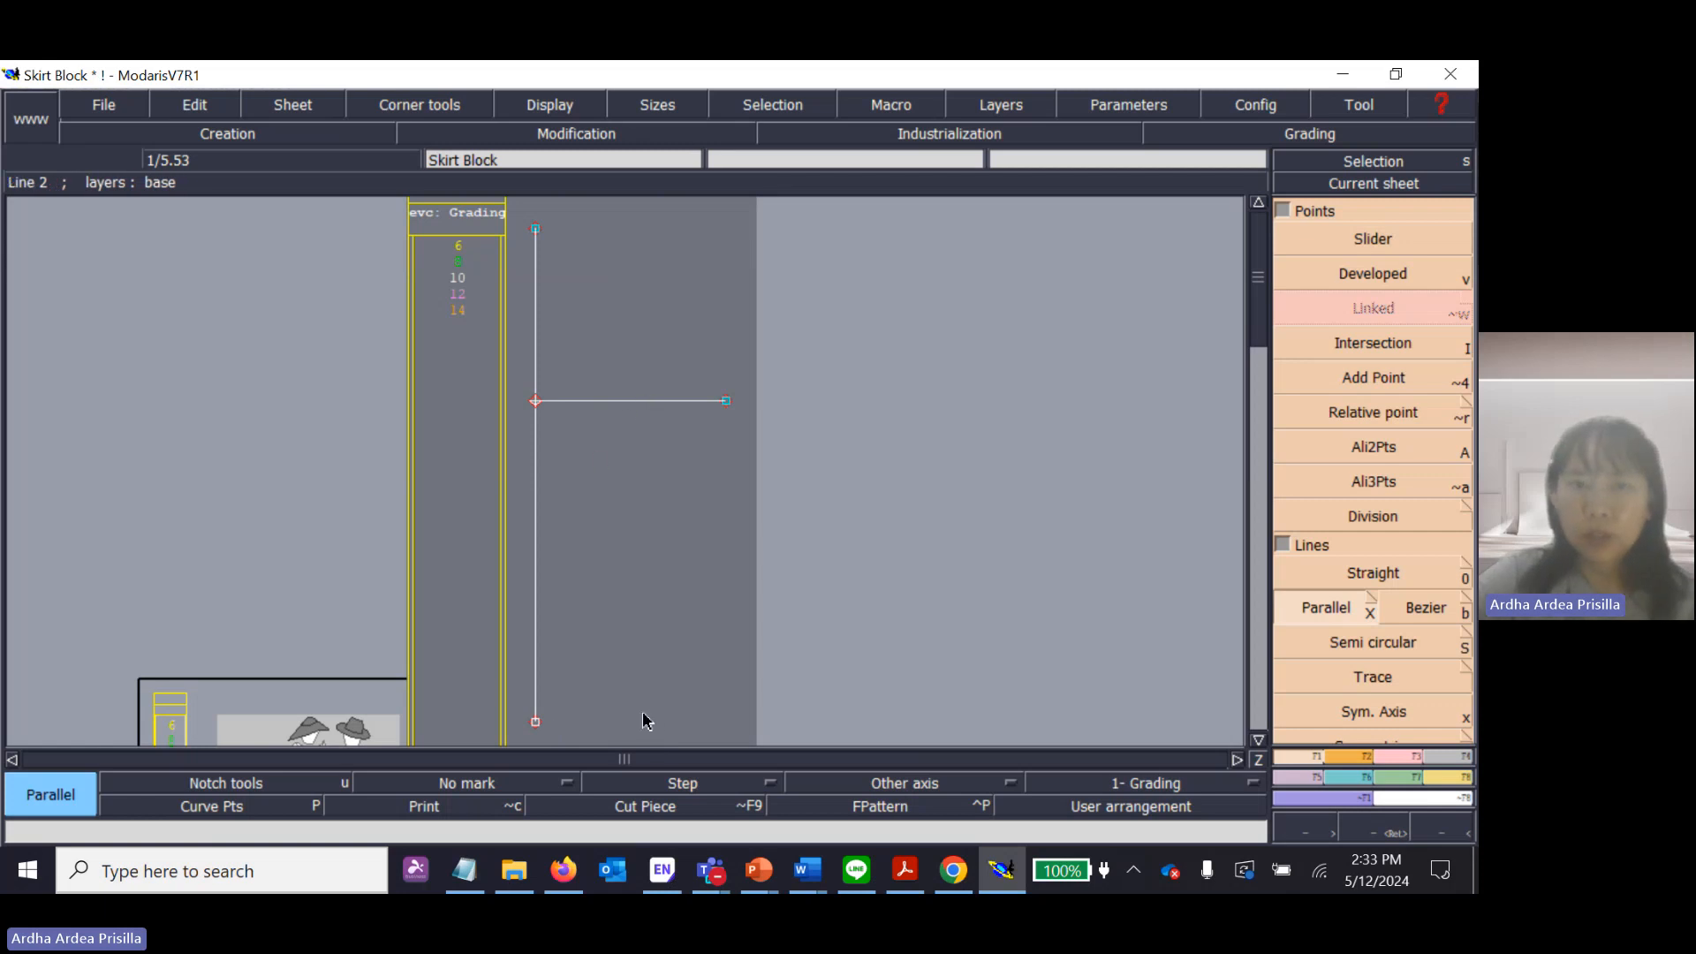
{"action": "left_click", "coordinate": [1346, 608]}
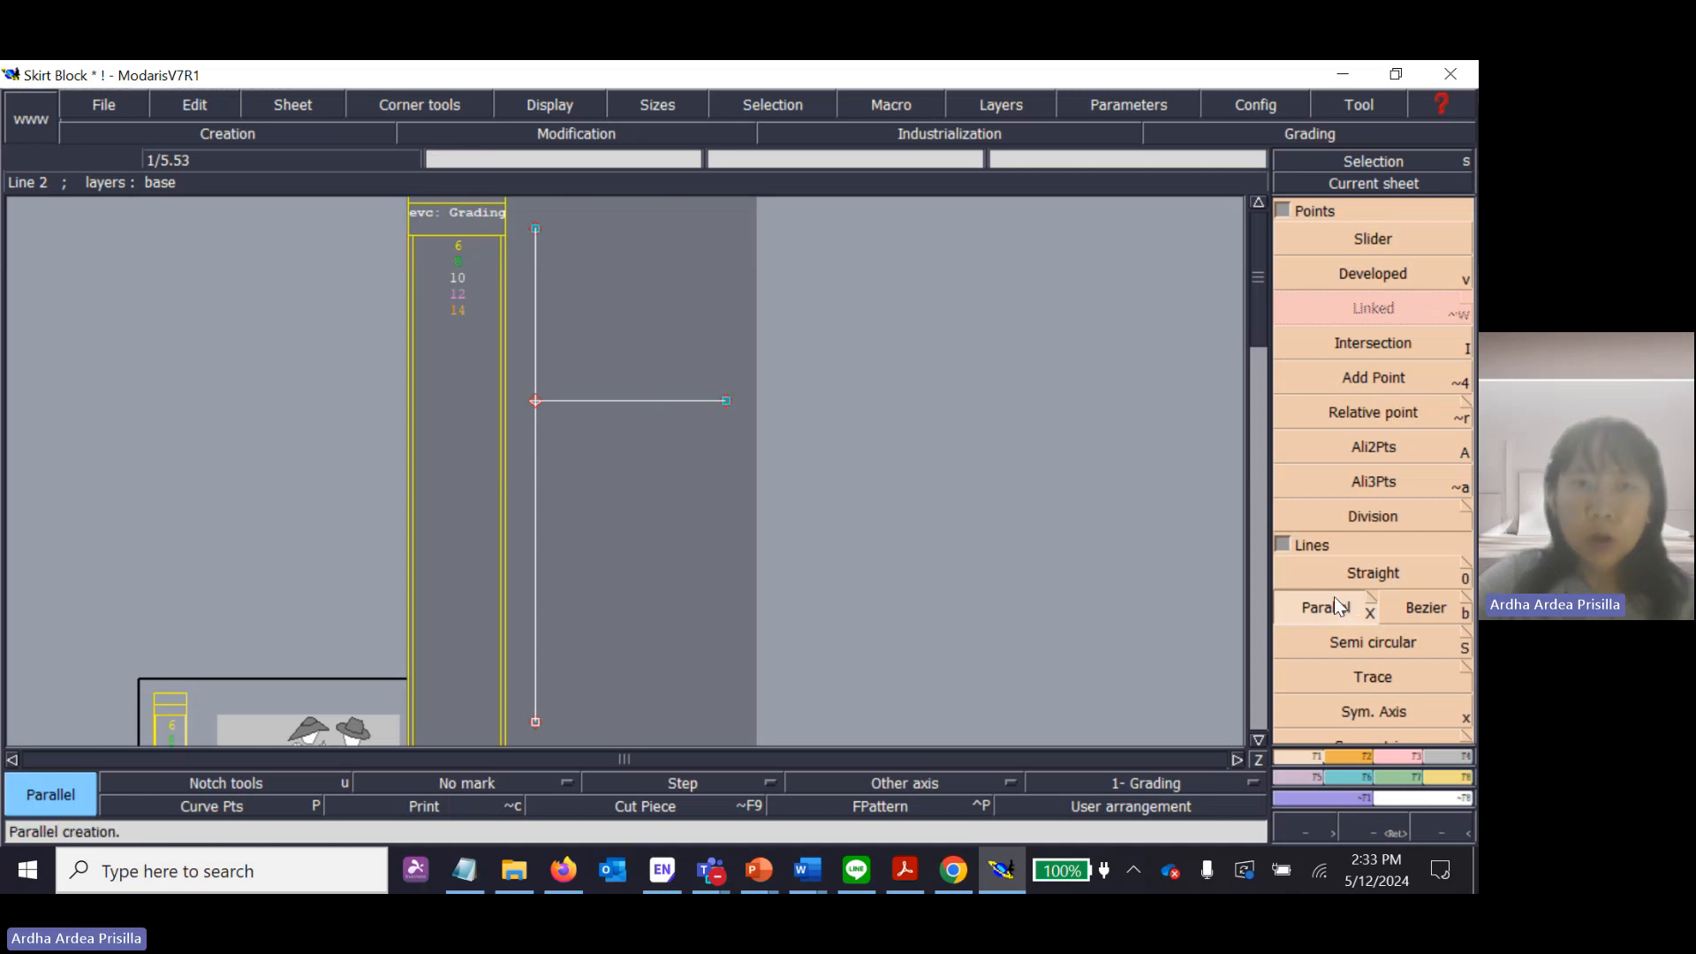
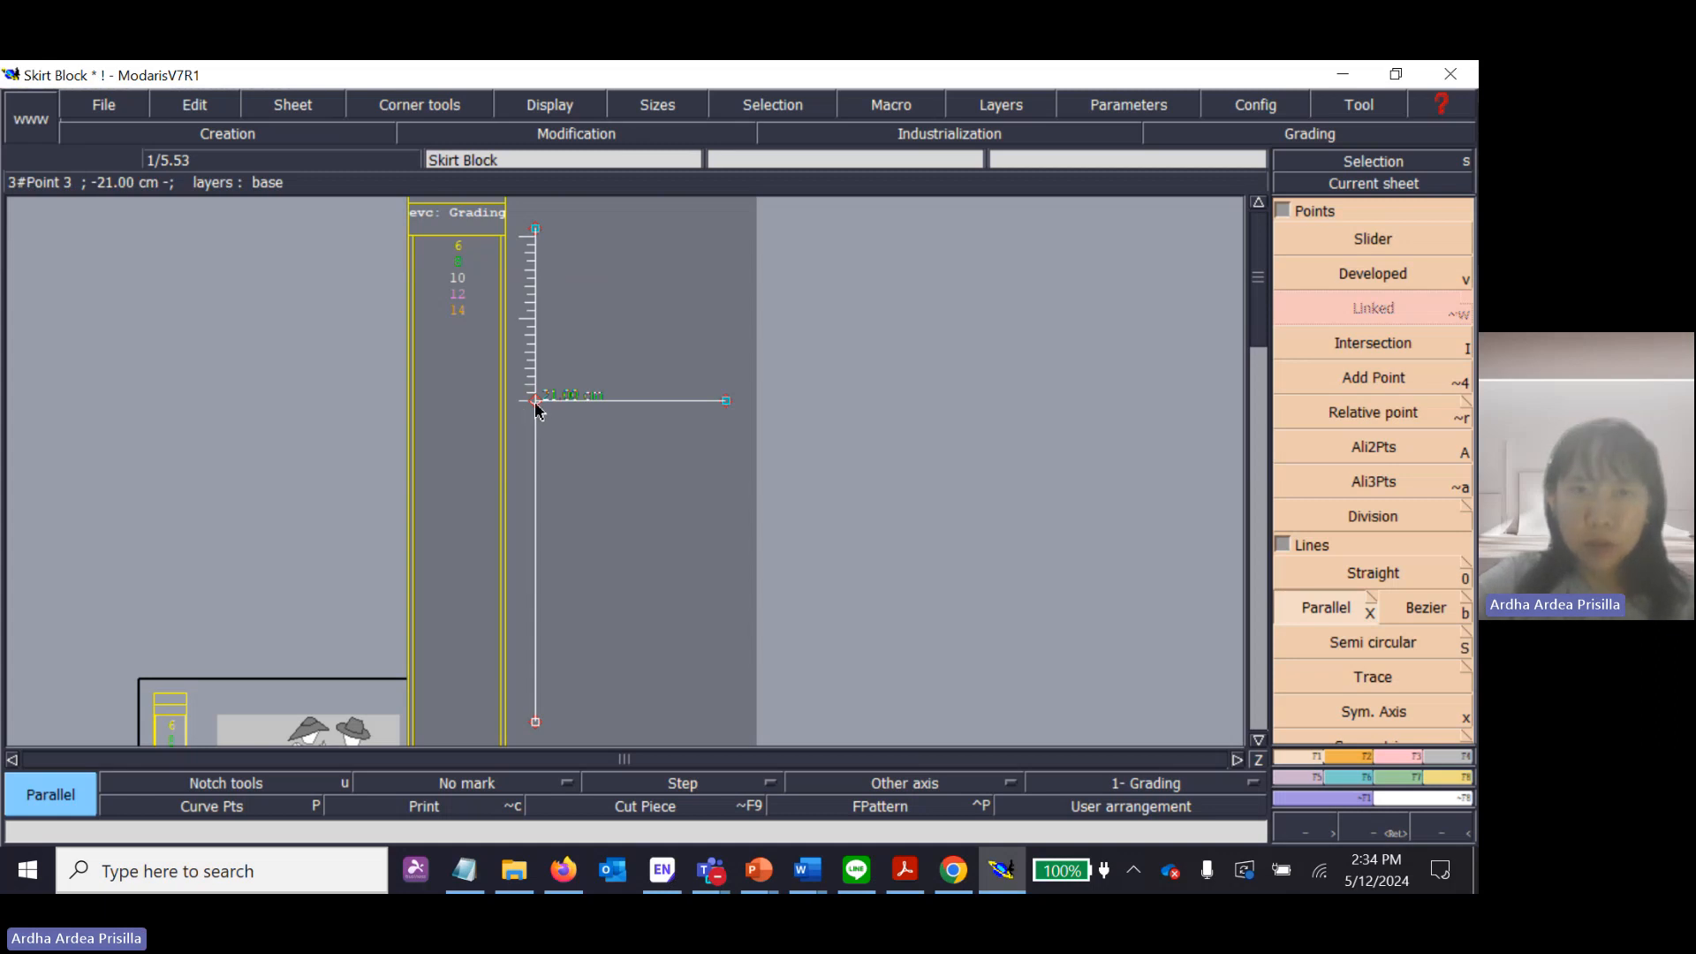
Draw the hem line with the Parallel tool as a copy of the hip line at a distance of -39 cm.
{"action": "left_click", "coordinate": [1316, 608]}
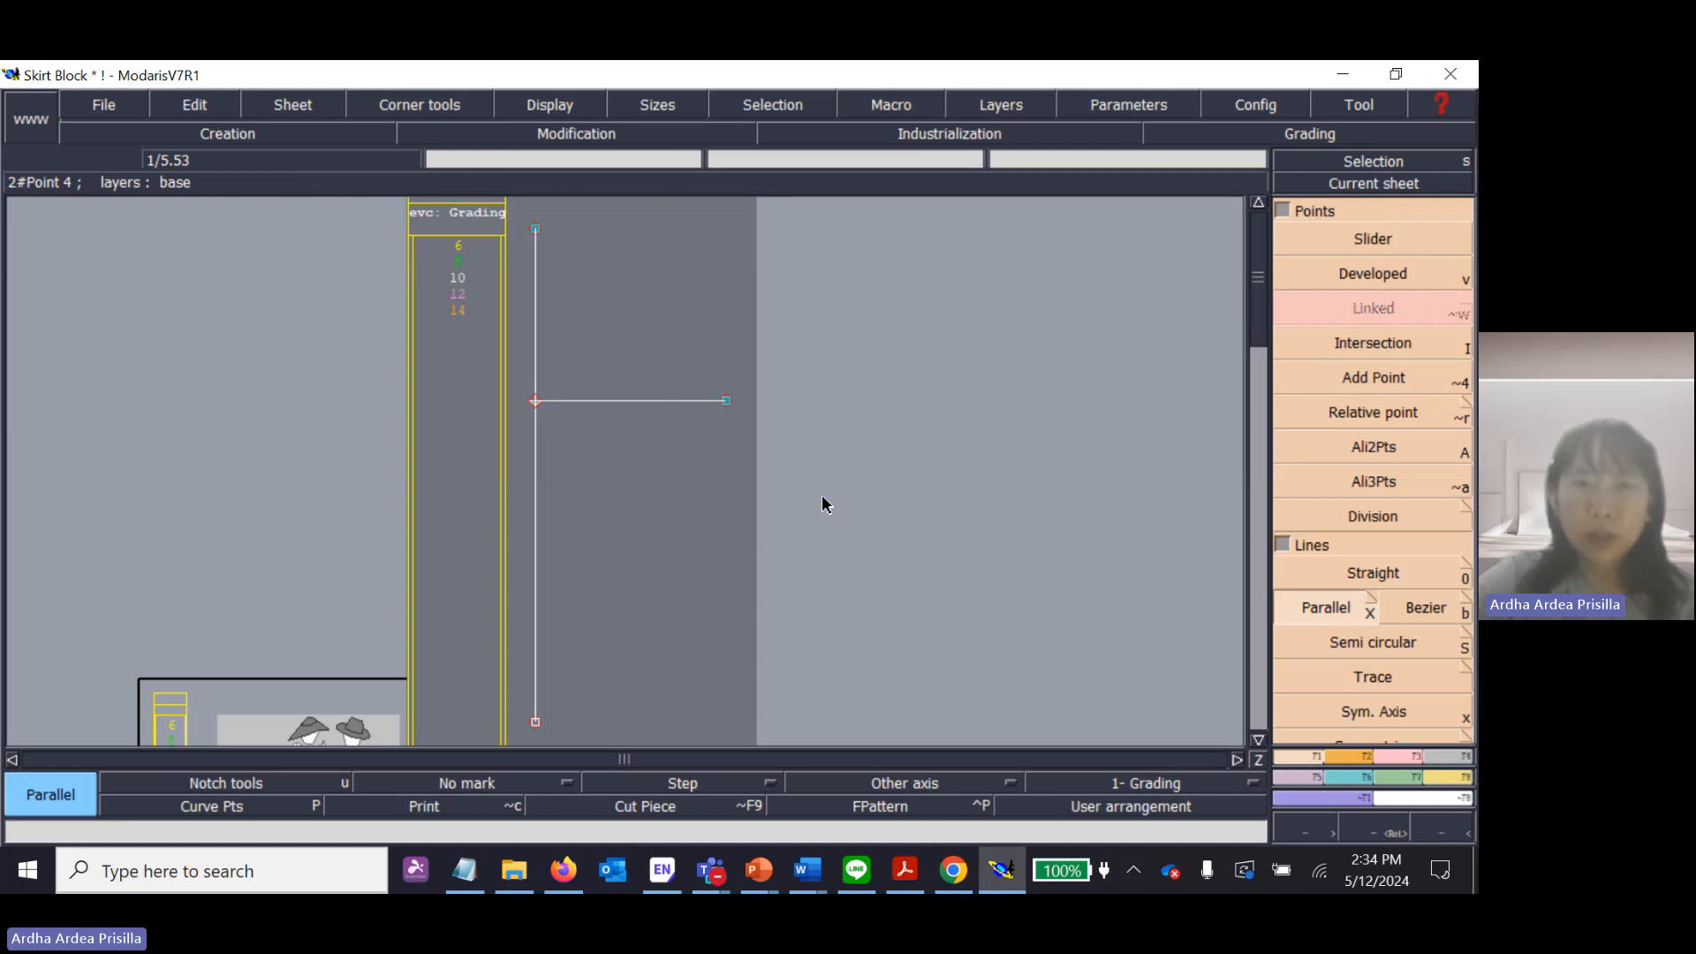
{"action": "left_click", "coordinate": [622, 412]}
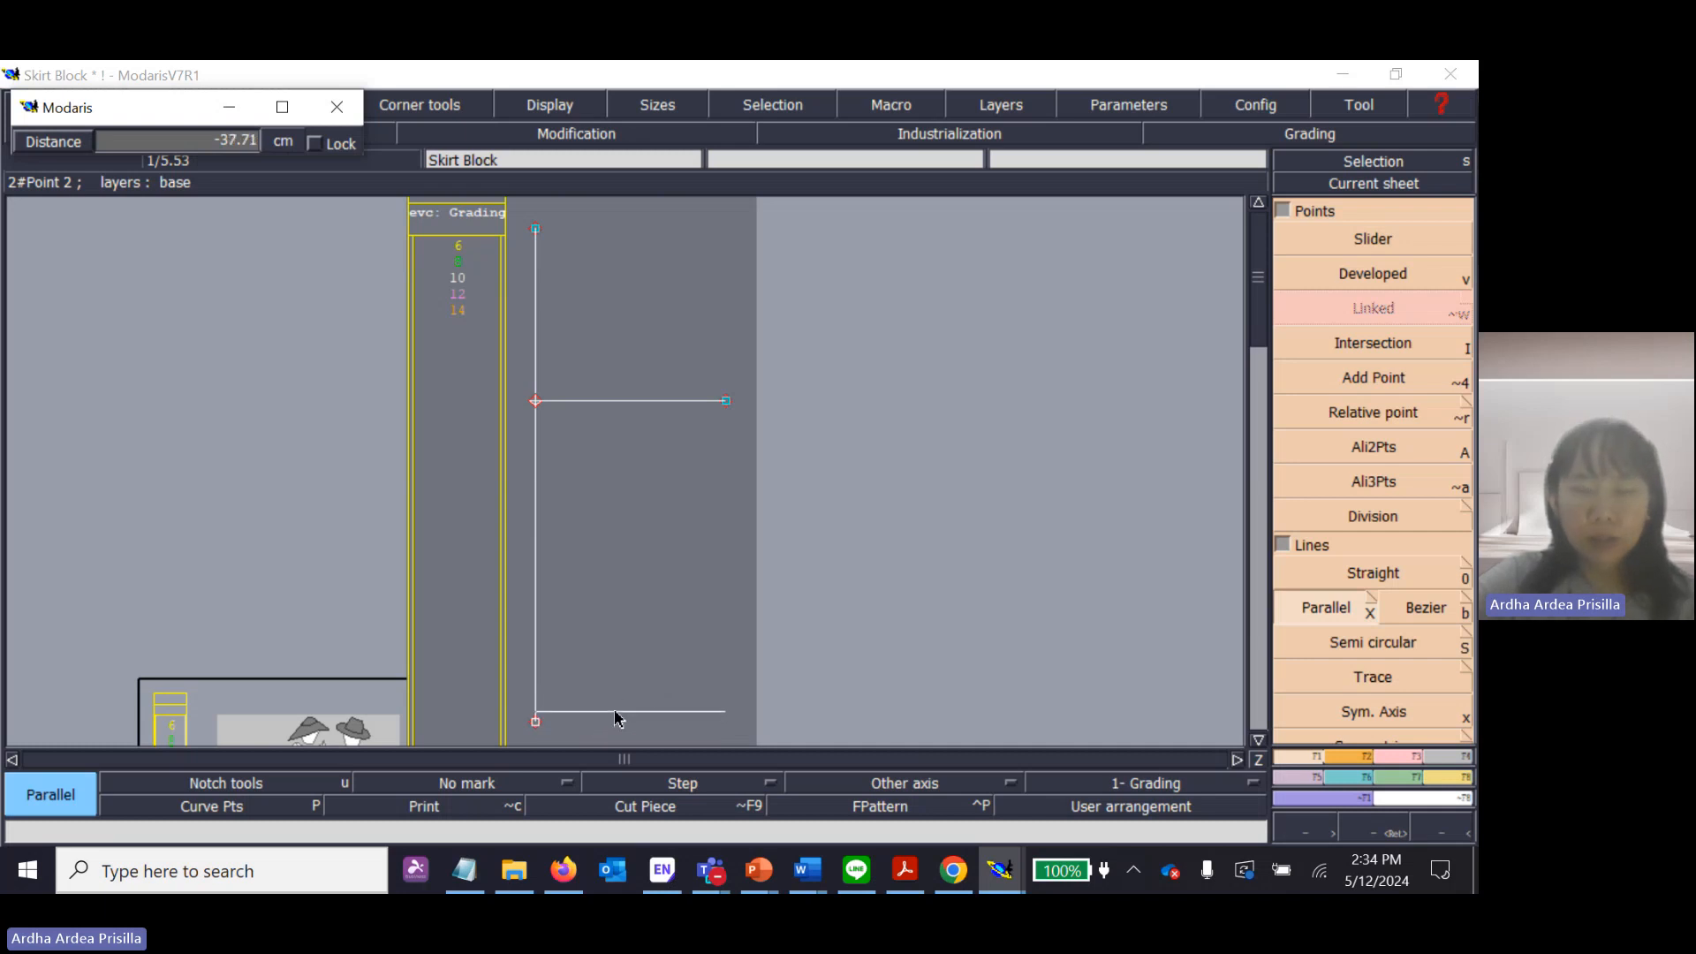
{"action": "left_click", "coordinate": [680, 707]}
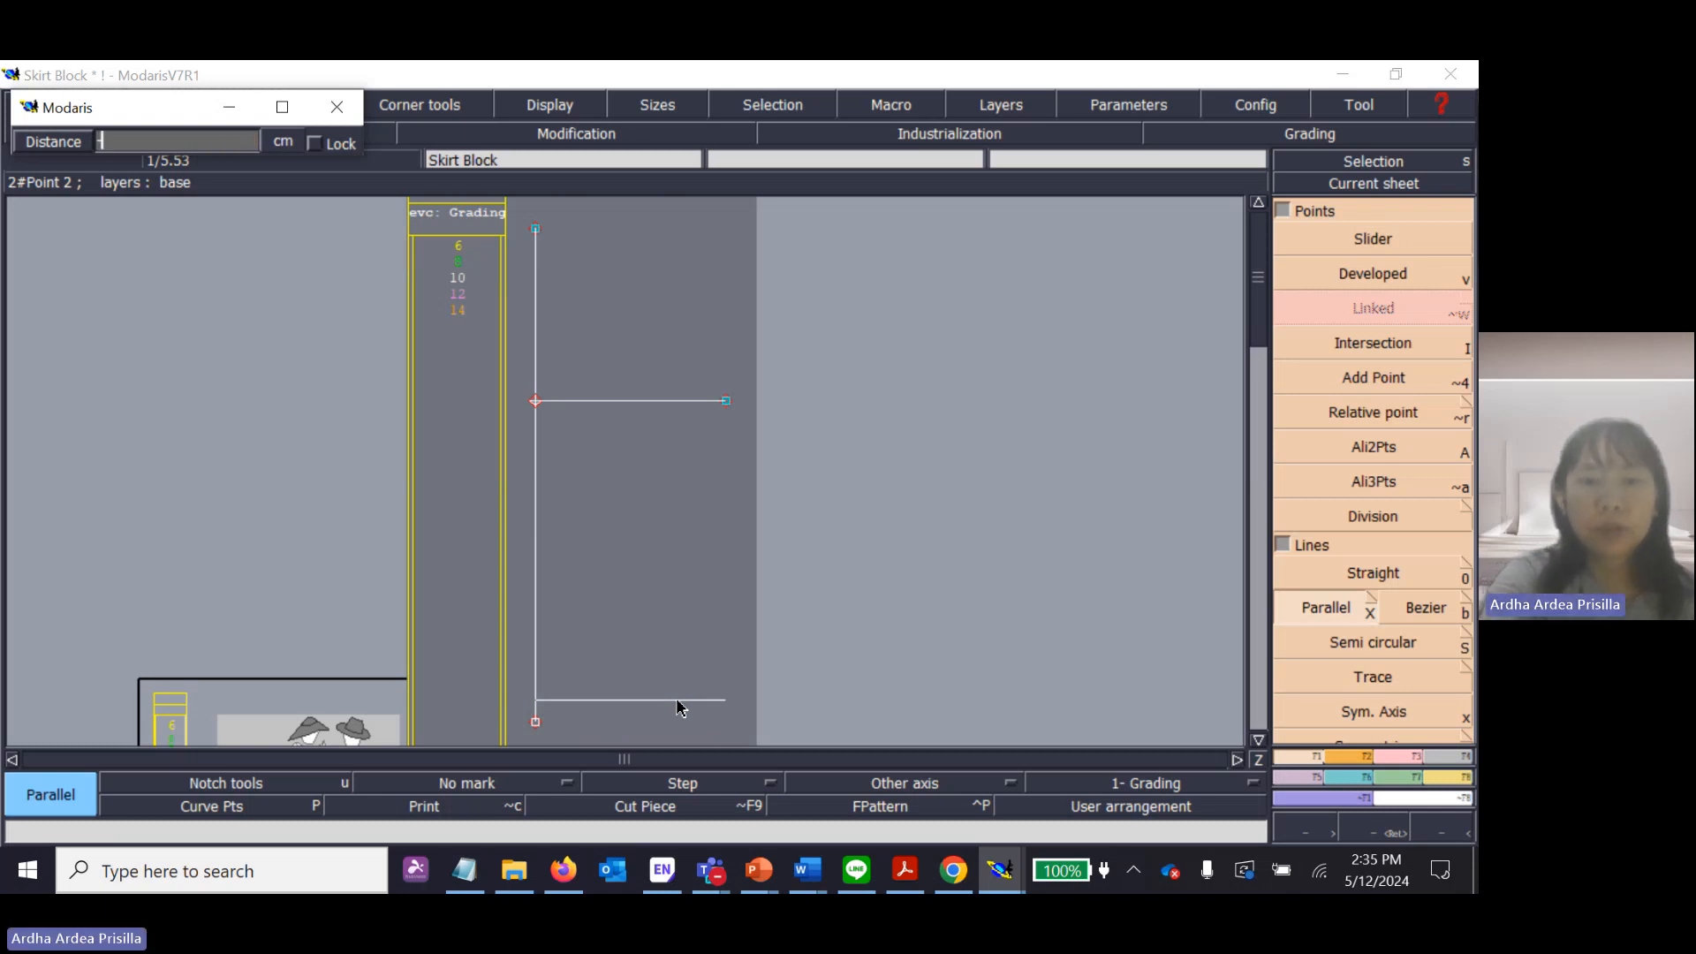
{"action": "type", "text": "-39"}
{"action": "key", "text": "Return"}
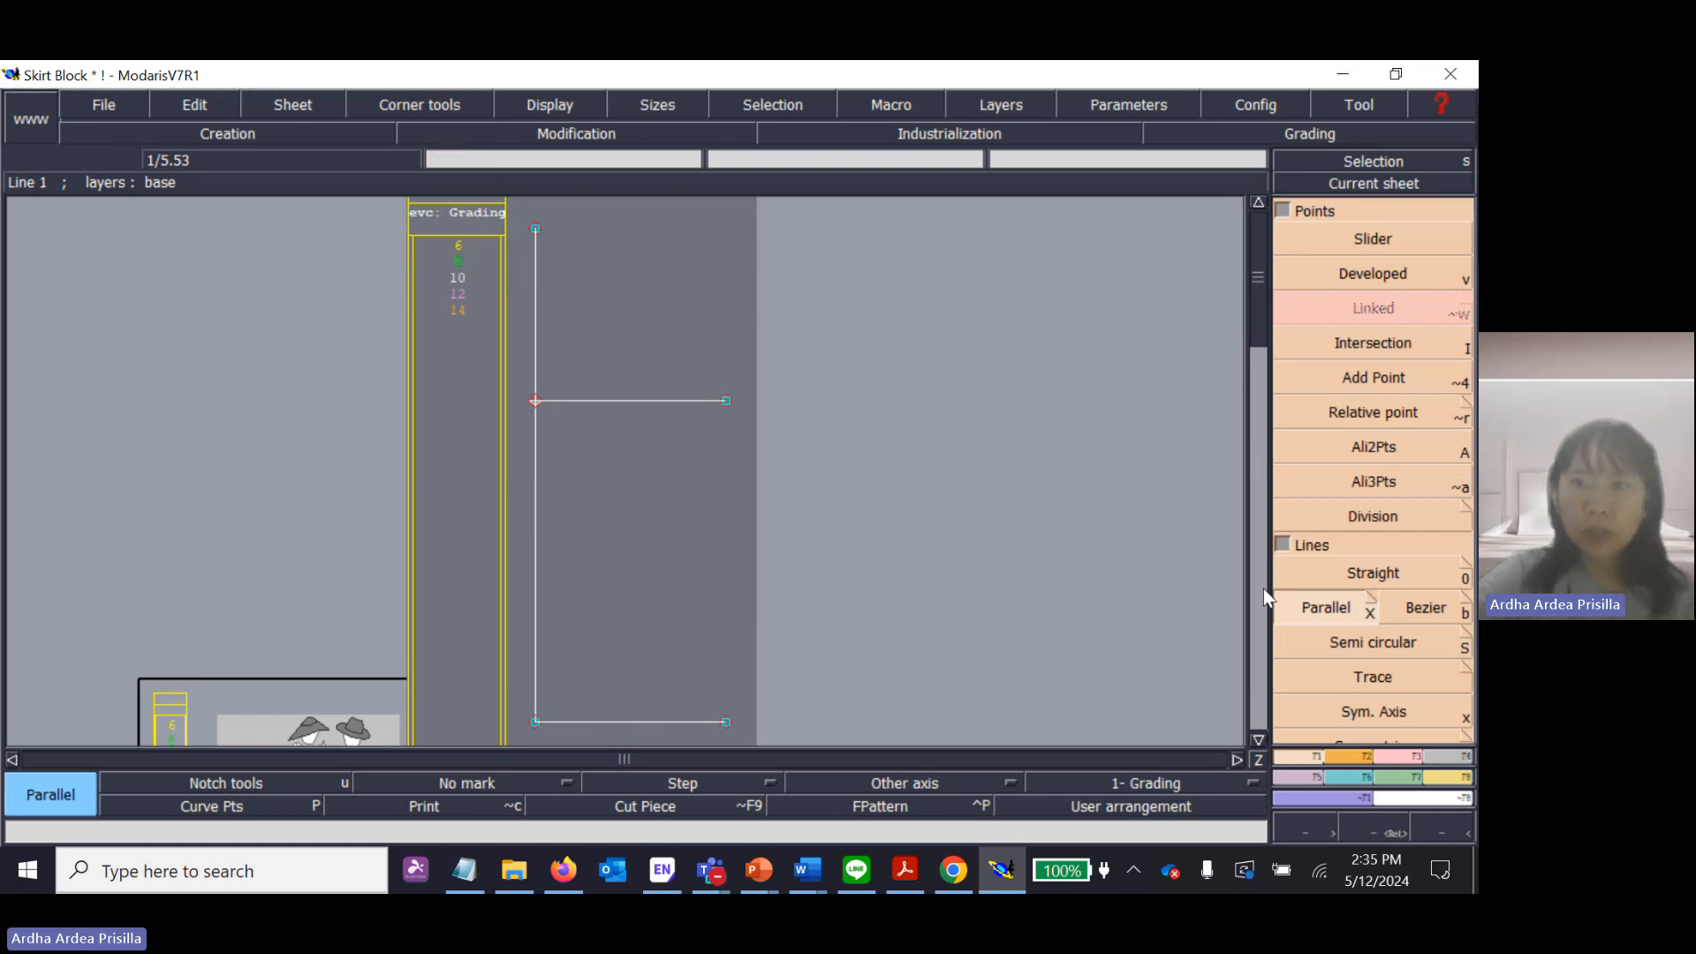
Try a parallel copy of the centre back line about 14 cm away inside the block, and undo it.
{"action": "left_click", "coordinate": [537, 487]}
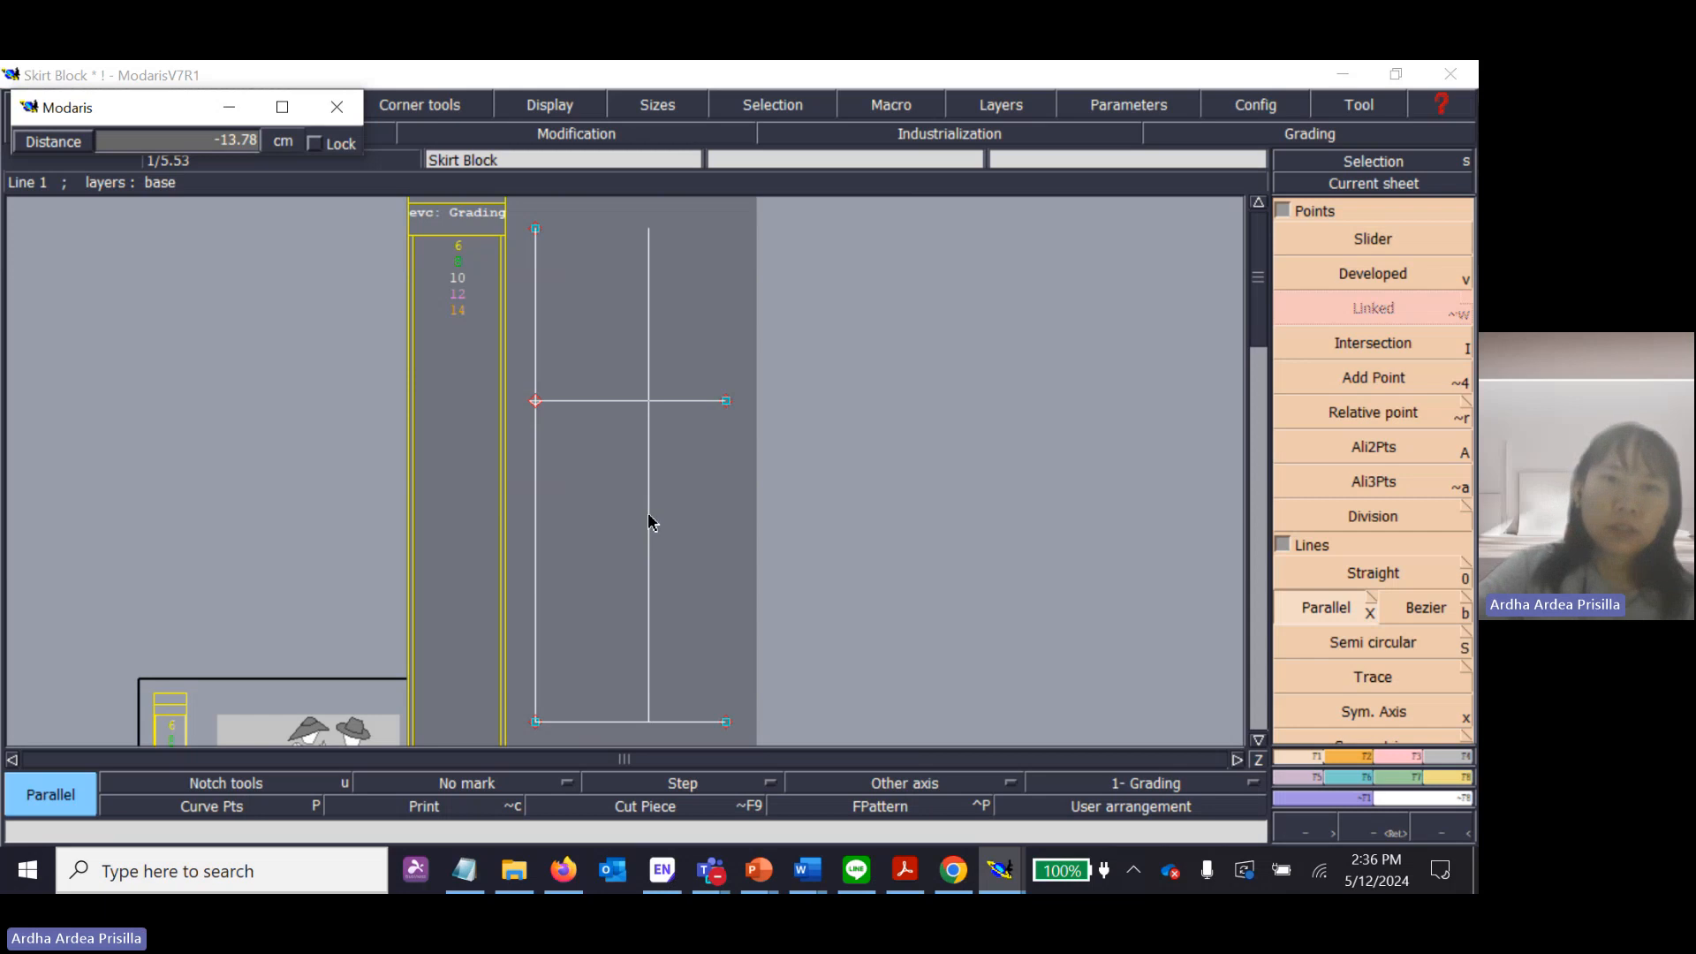
{"action": "left_click", "coordinate": [649, 522]}
{"action": "key", "text": "ctrl+z"}
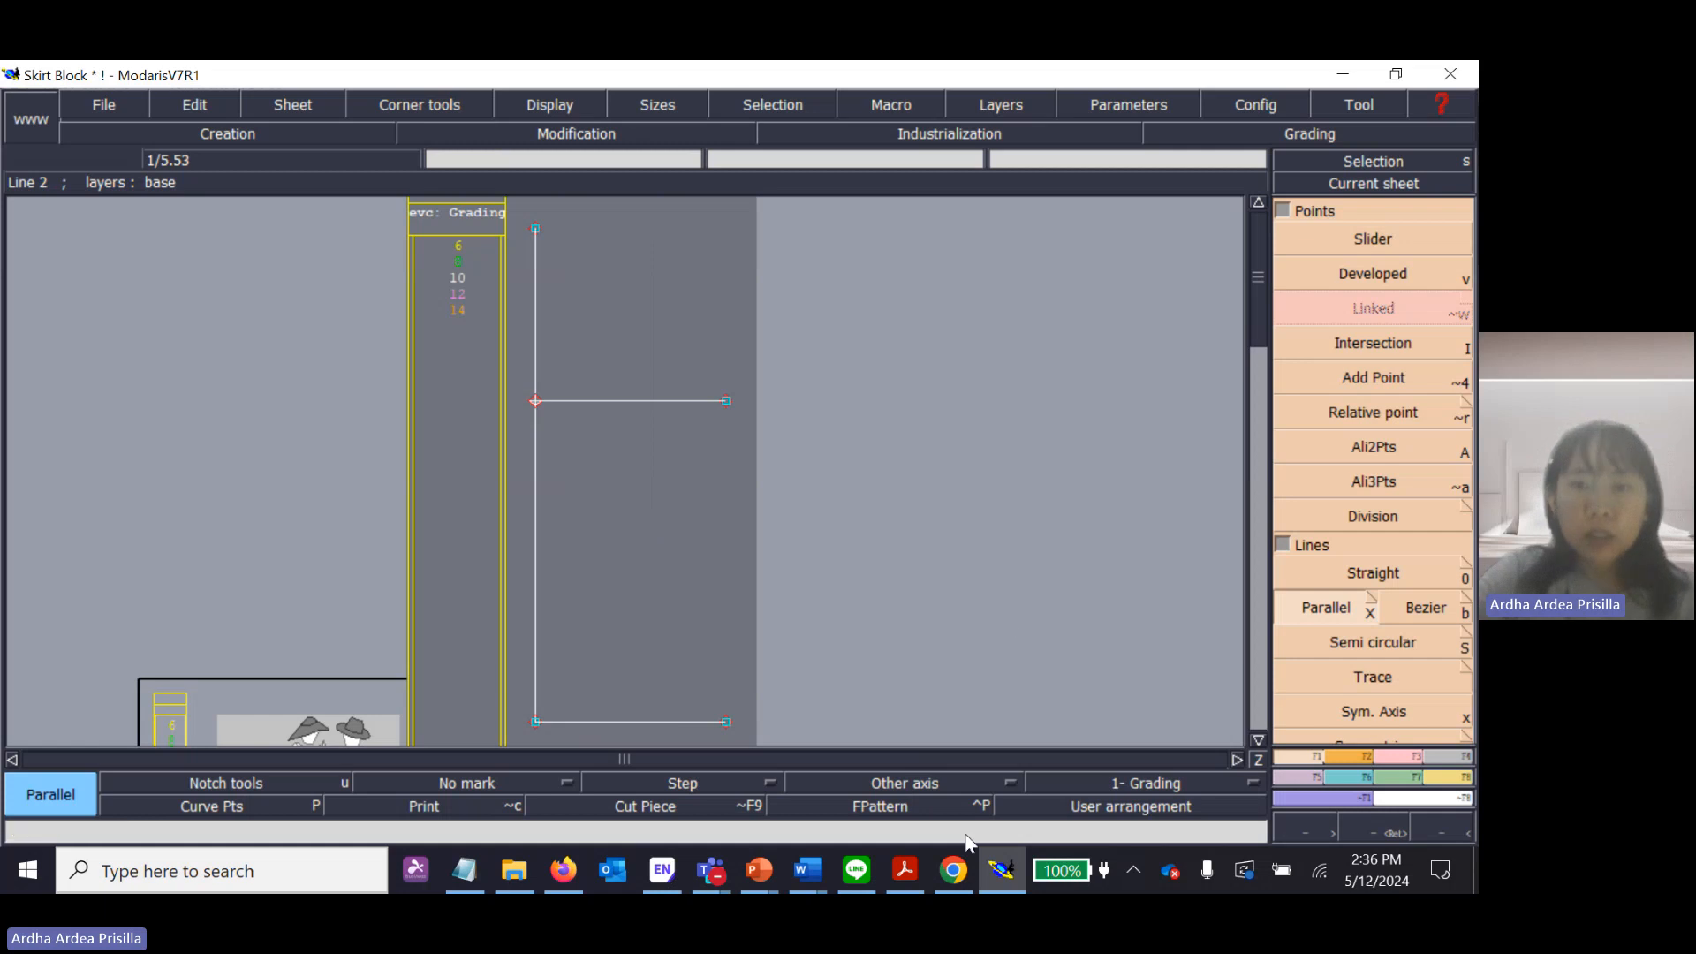
Switch to Skirt Block.pdf in Acrobat, draw an orange highlighter check mark beside the L1-L2 instruction, and return to Modaris.
{"action": "left_click", "coordinate": [904, 873]}
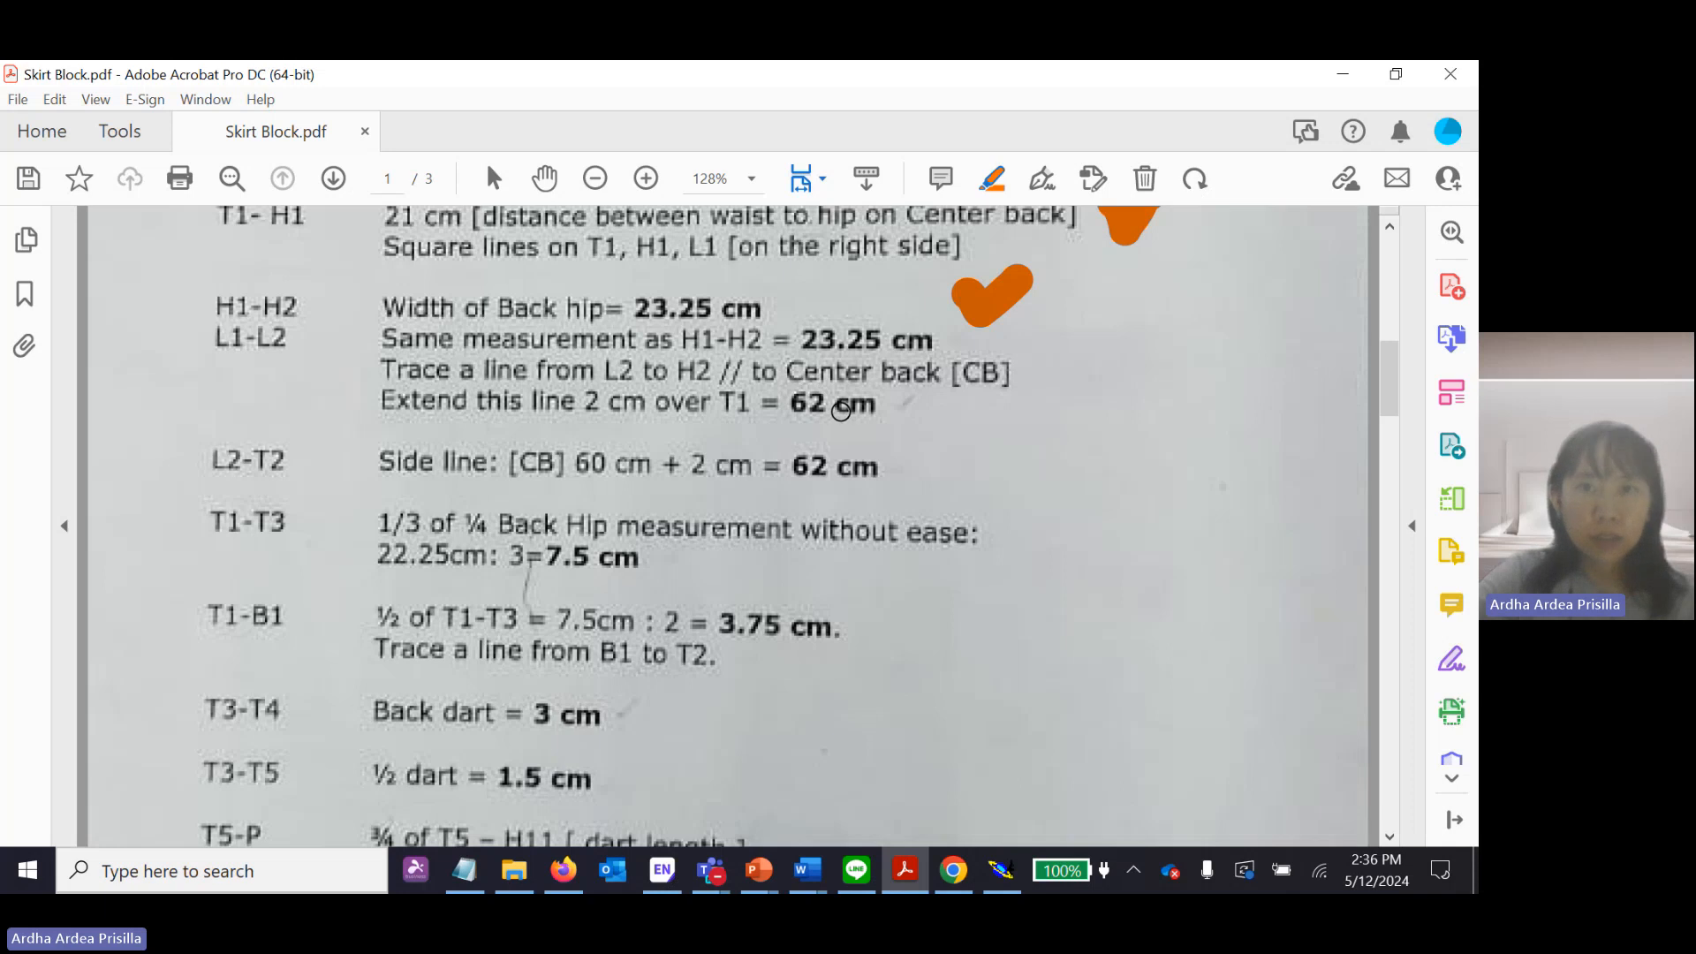
{"action": "mouse_move", "coordinate": [1090, 329]}
{"action": "left_mouse_down"}
{"action": "mouse_move", "coordinate": [1085, 353]}
{"action": "mouse_move", "coordinate": [1115, 349]}
{"action": "mouse_move", "coordinate": [1159, 307]}
{"action": "left_mouse_up"}
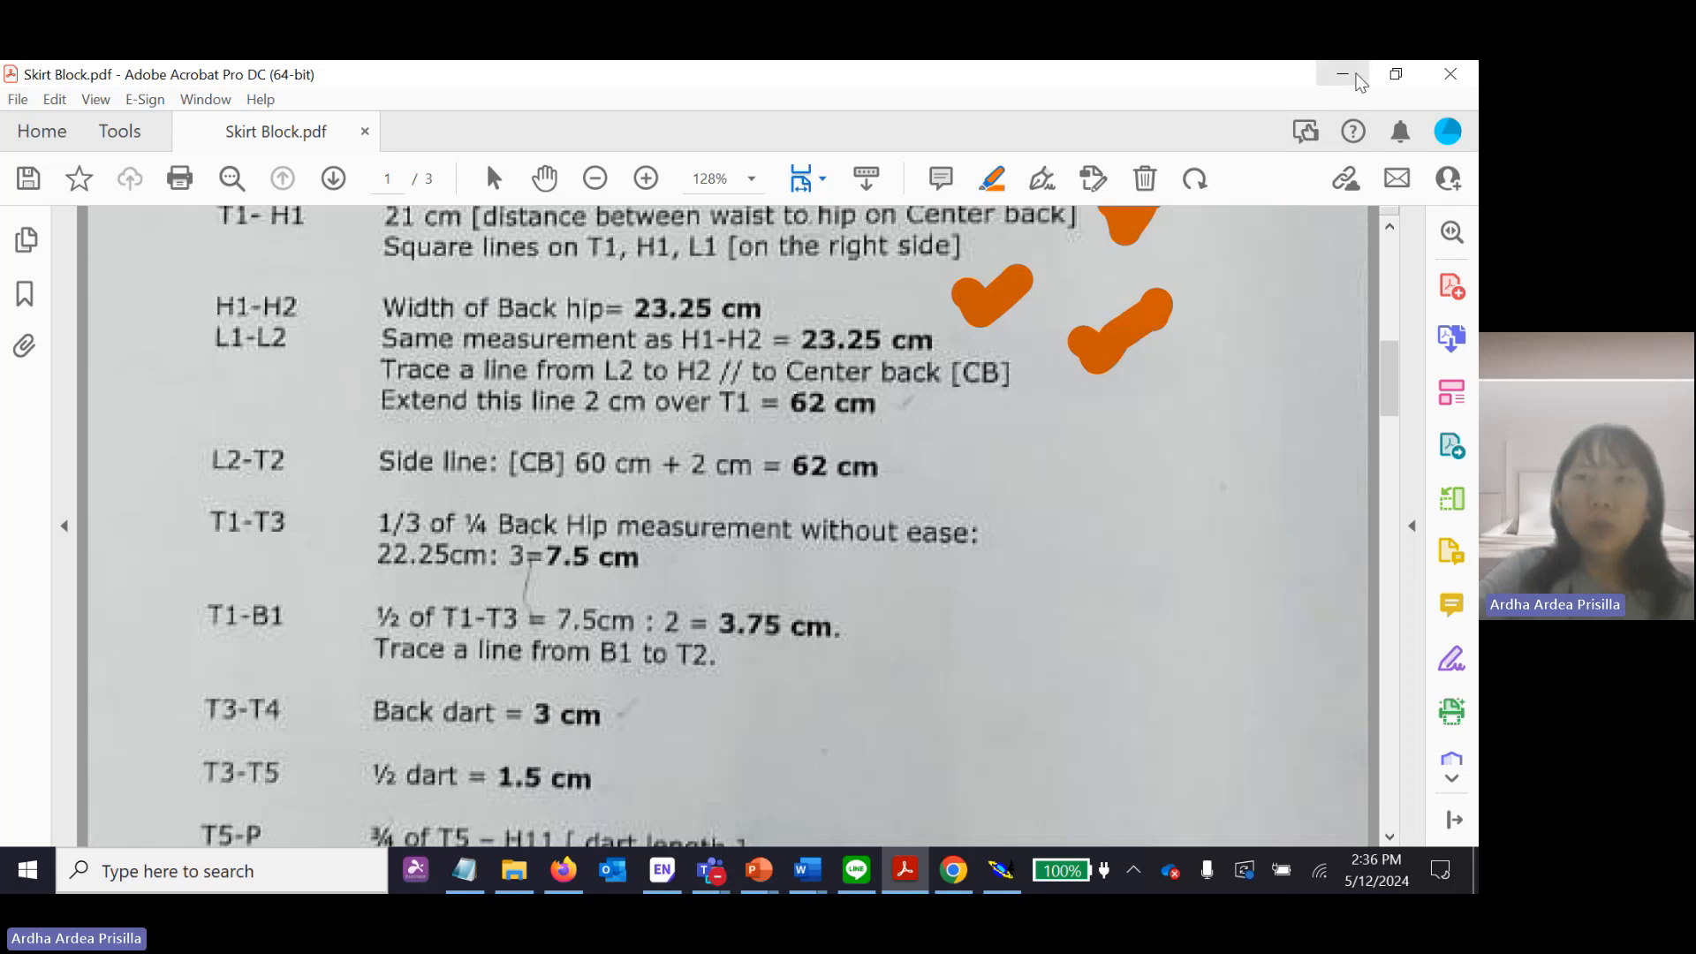
{"action": "left_click", "coordinate": [1361, 83]}
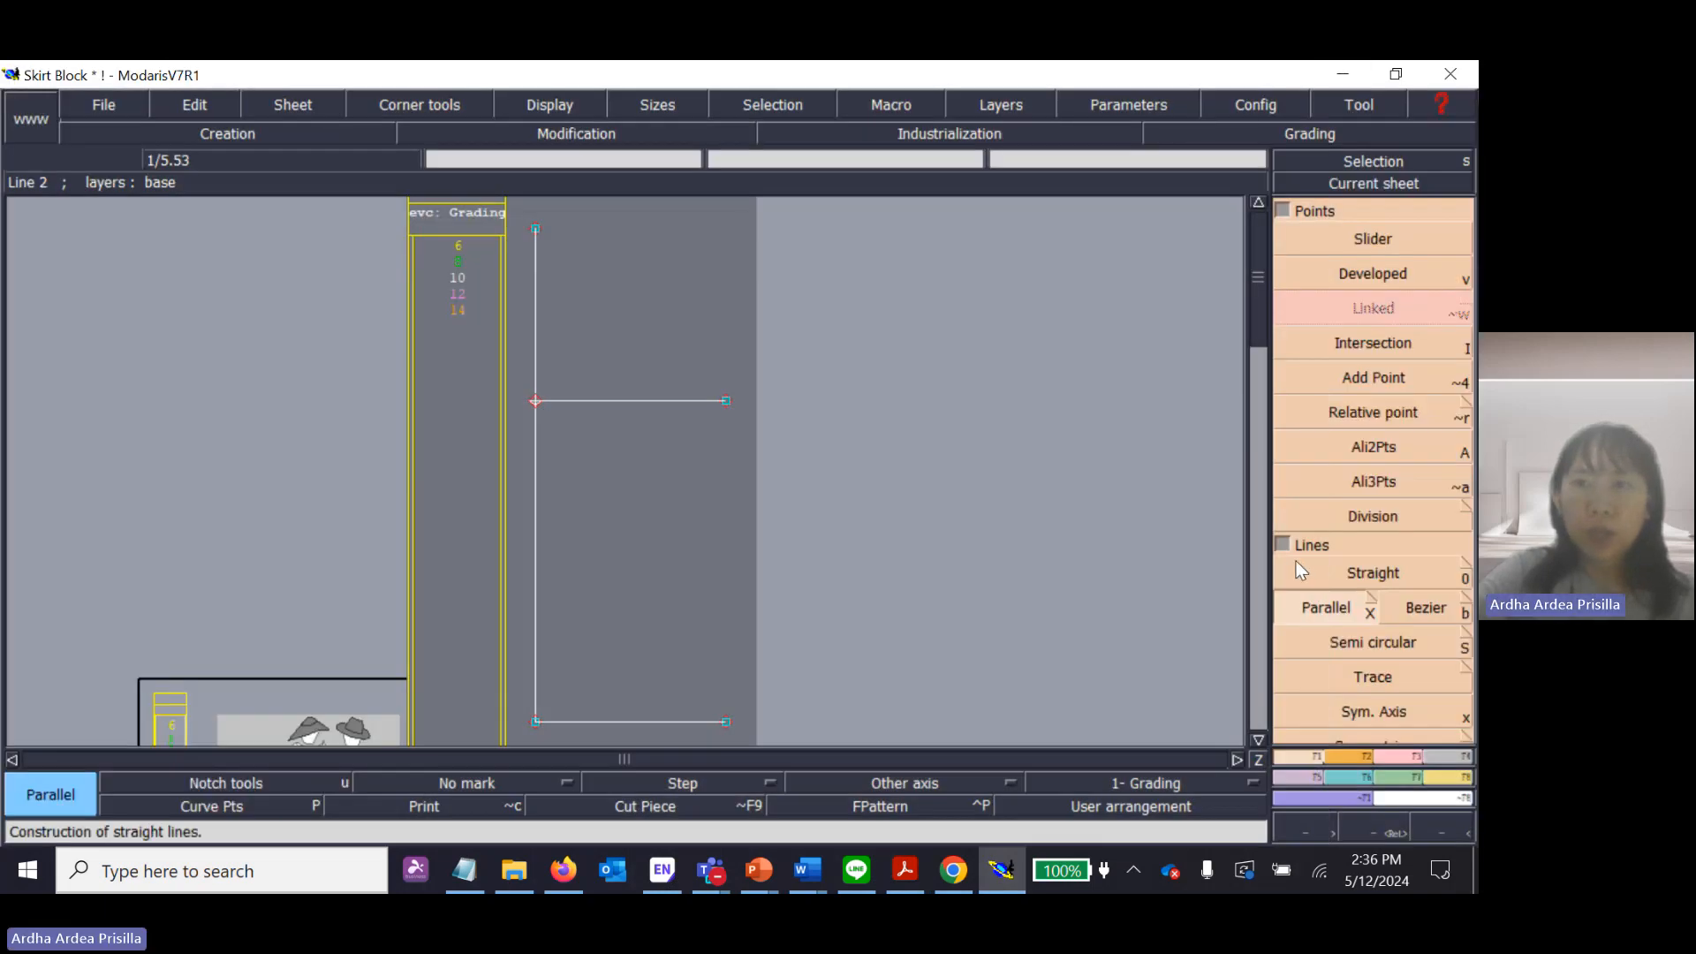
Draw the L2-T2 side line as a Straight line up from the hem line's outer end, with dx 0 and dy 62 cm.
{"action": "left_click", "coordinate": [1292, 574]}
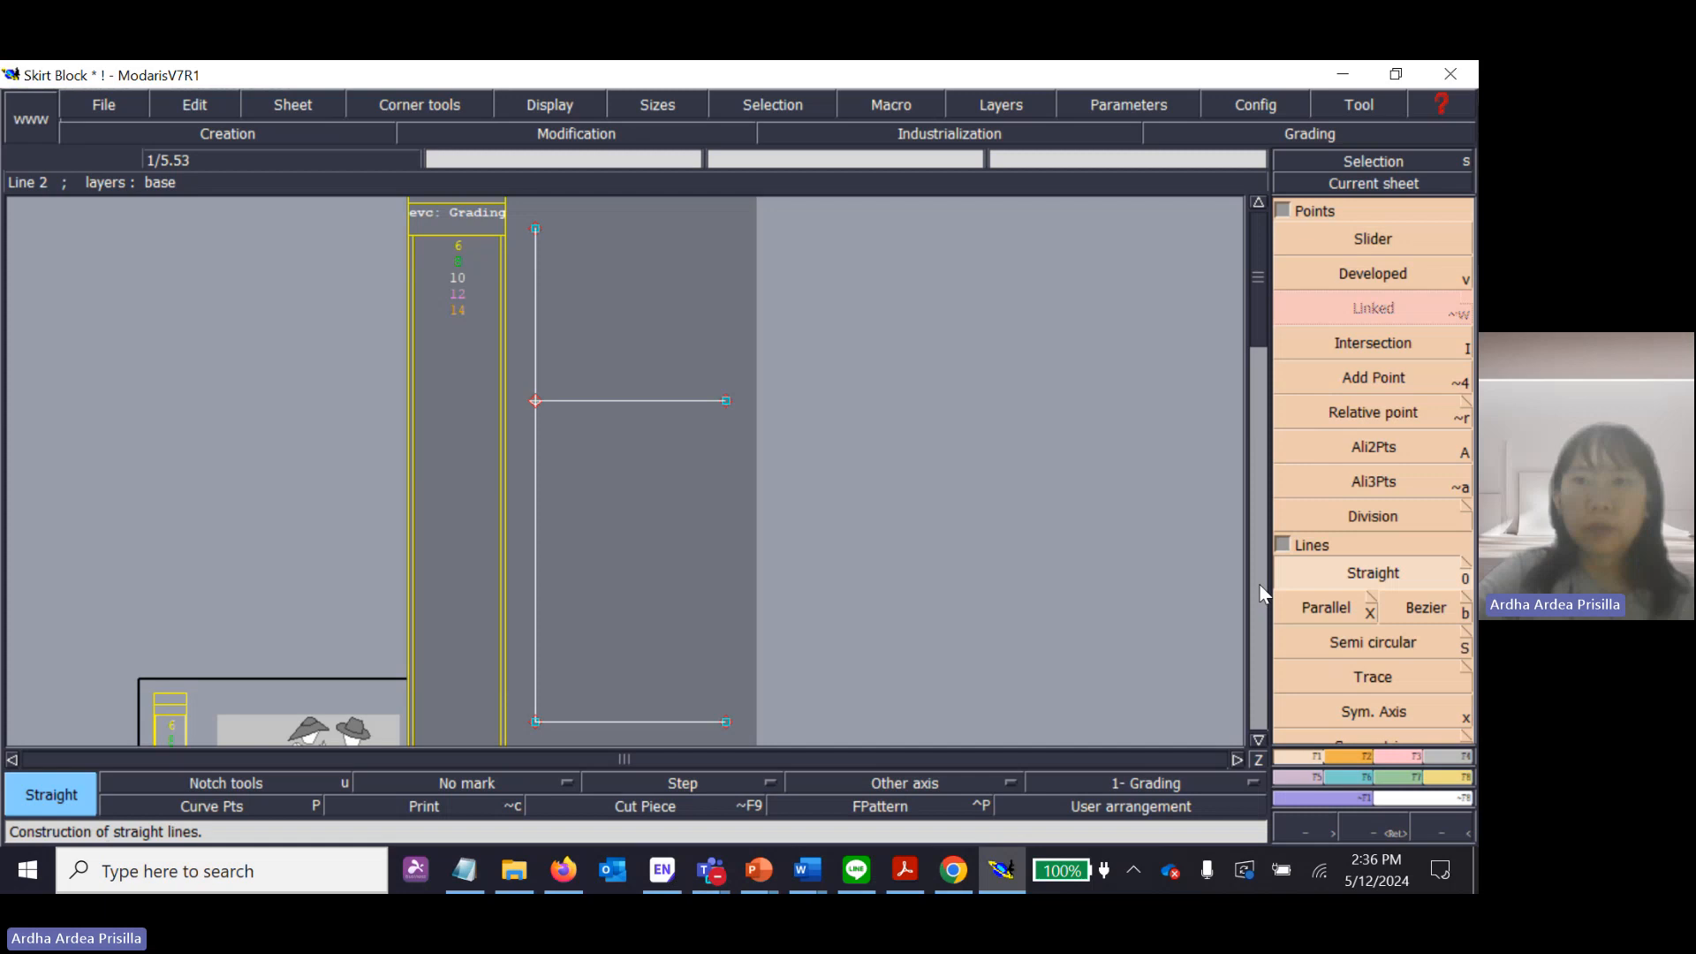
{"action": "left_click", "coordinate": [726, 721]}
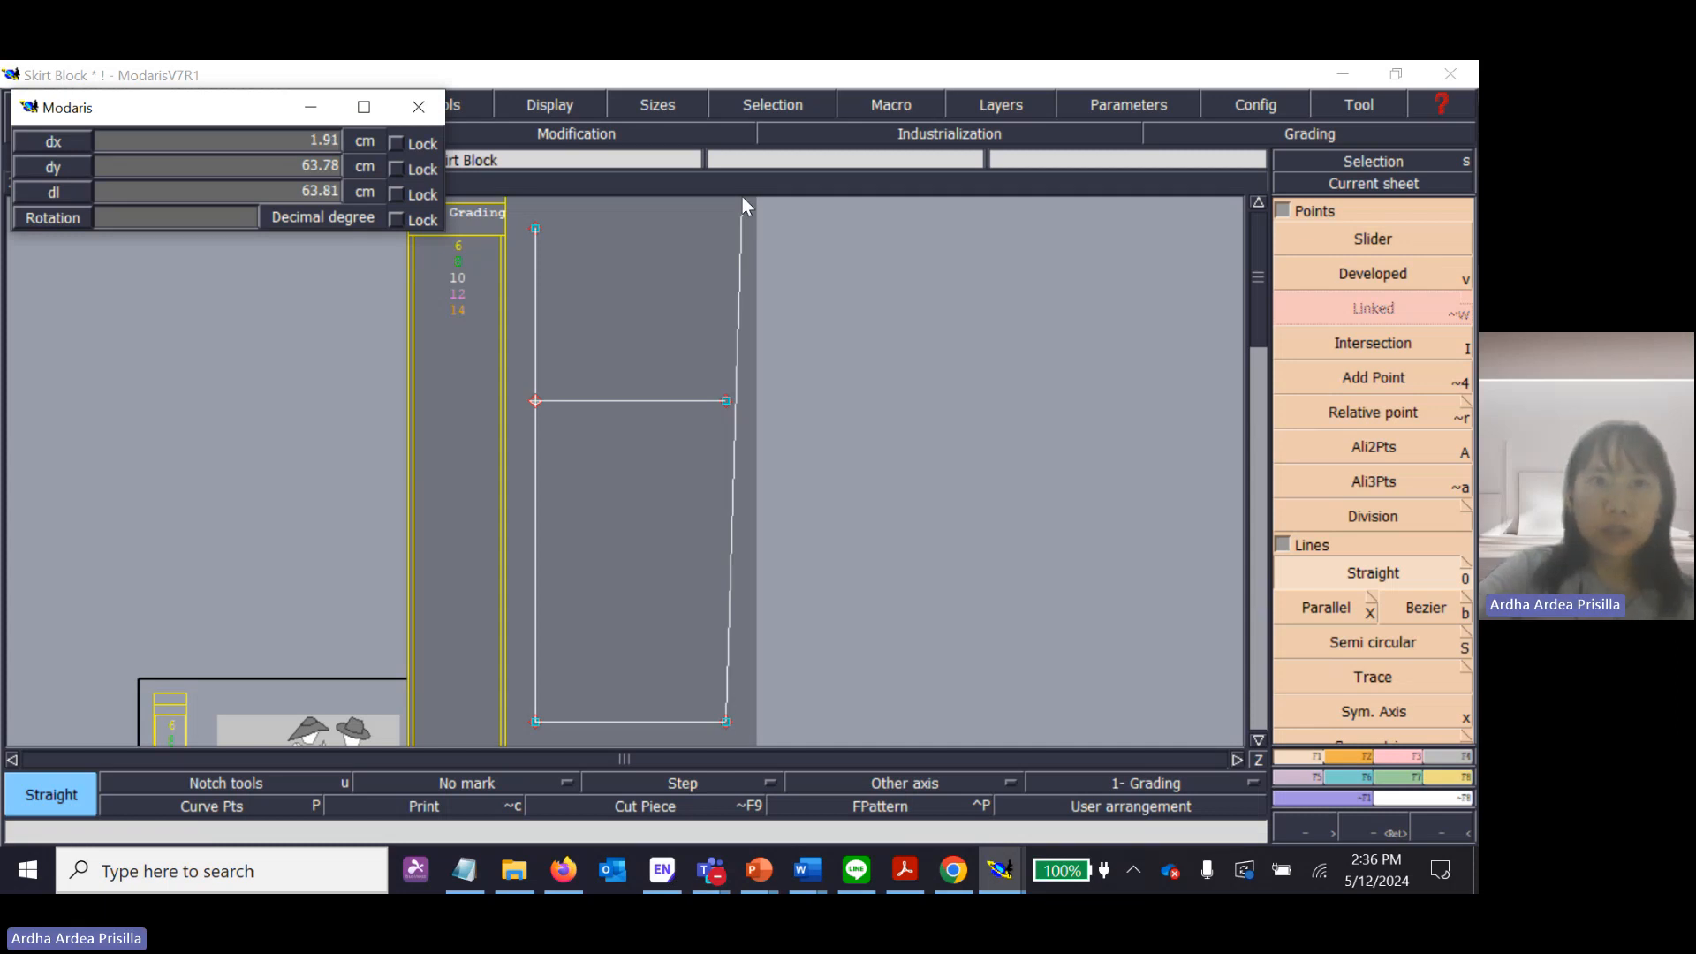
{"action": "type", "text": "23.25"}
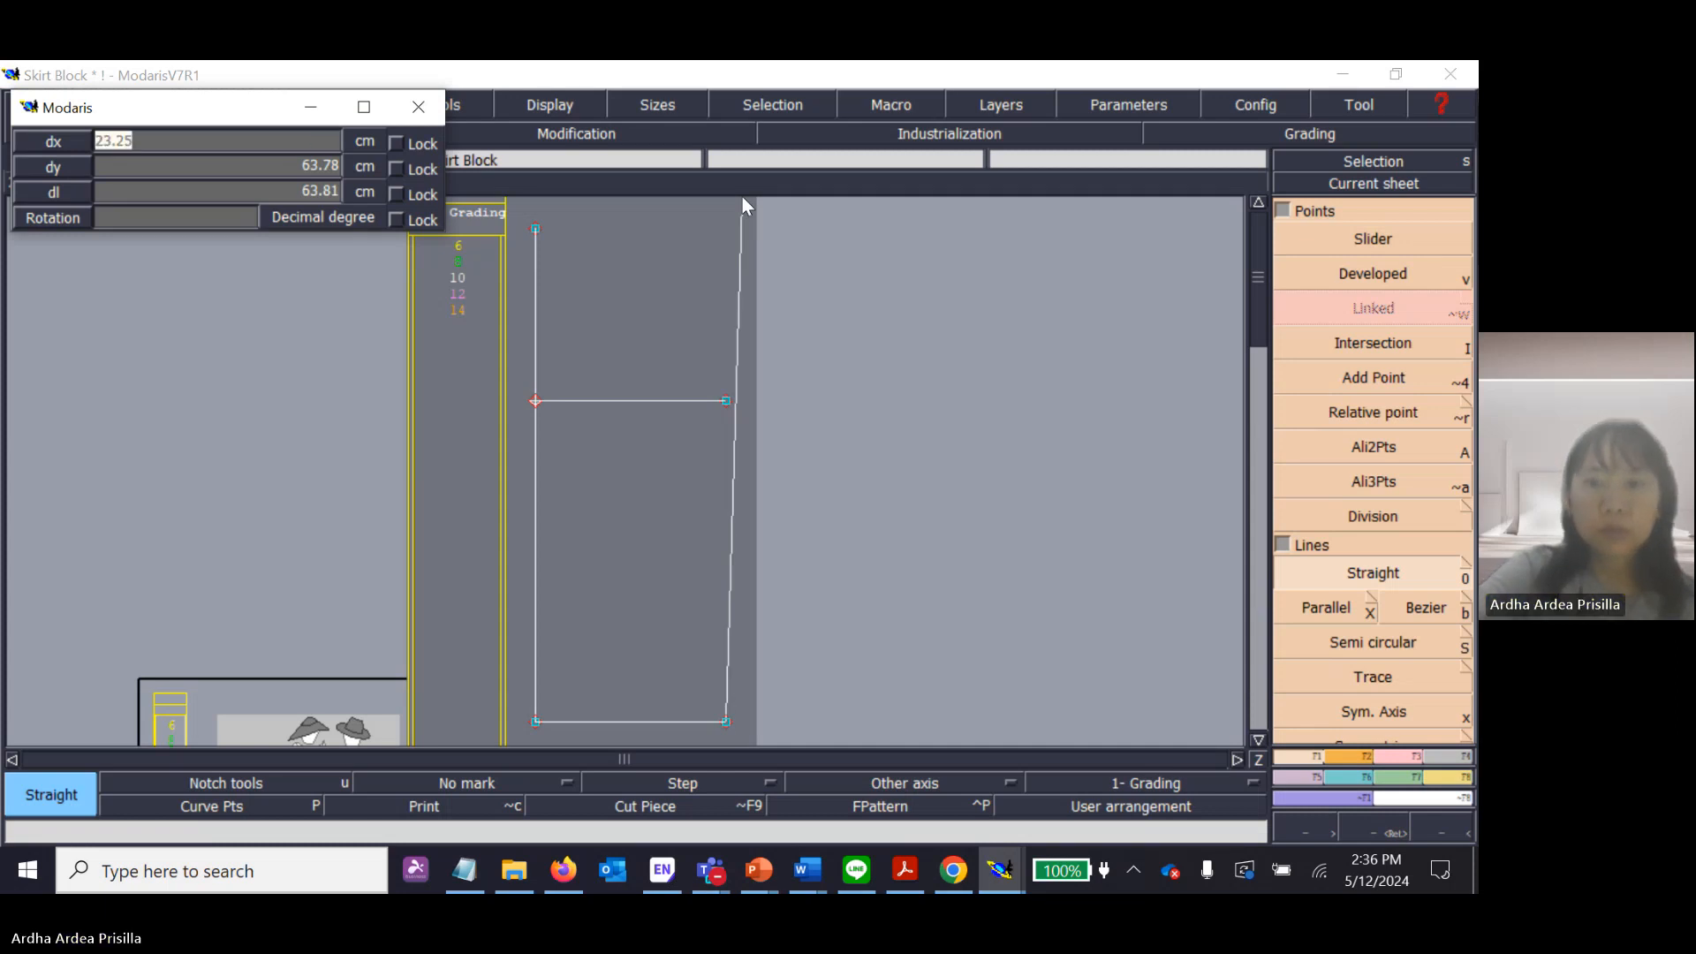
{"action": "type", "text": "0"}
{"action": "key", "text": "Tab"}
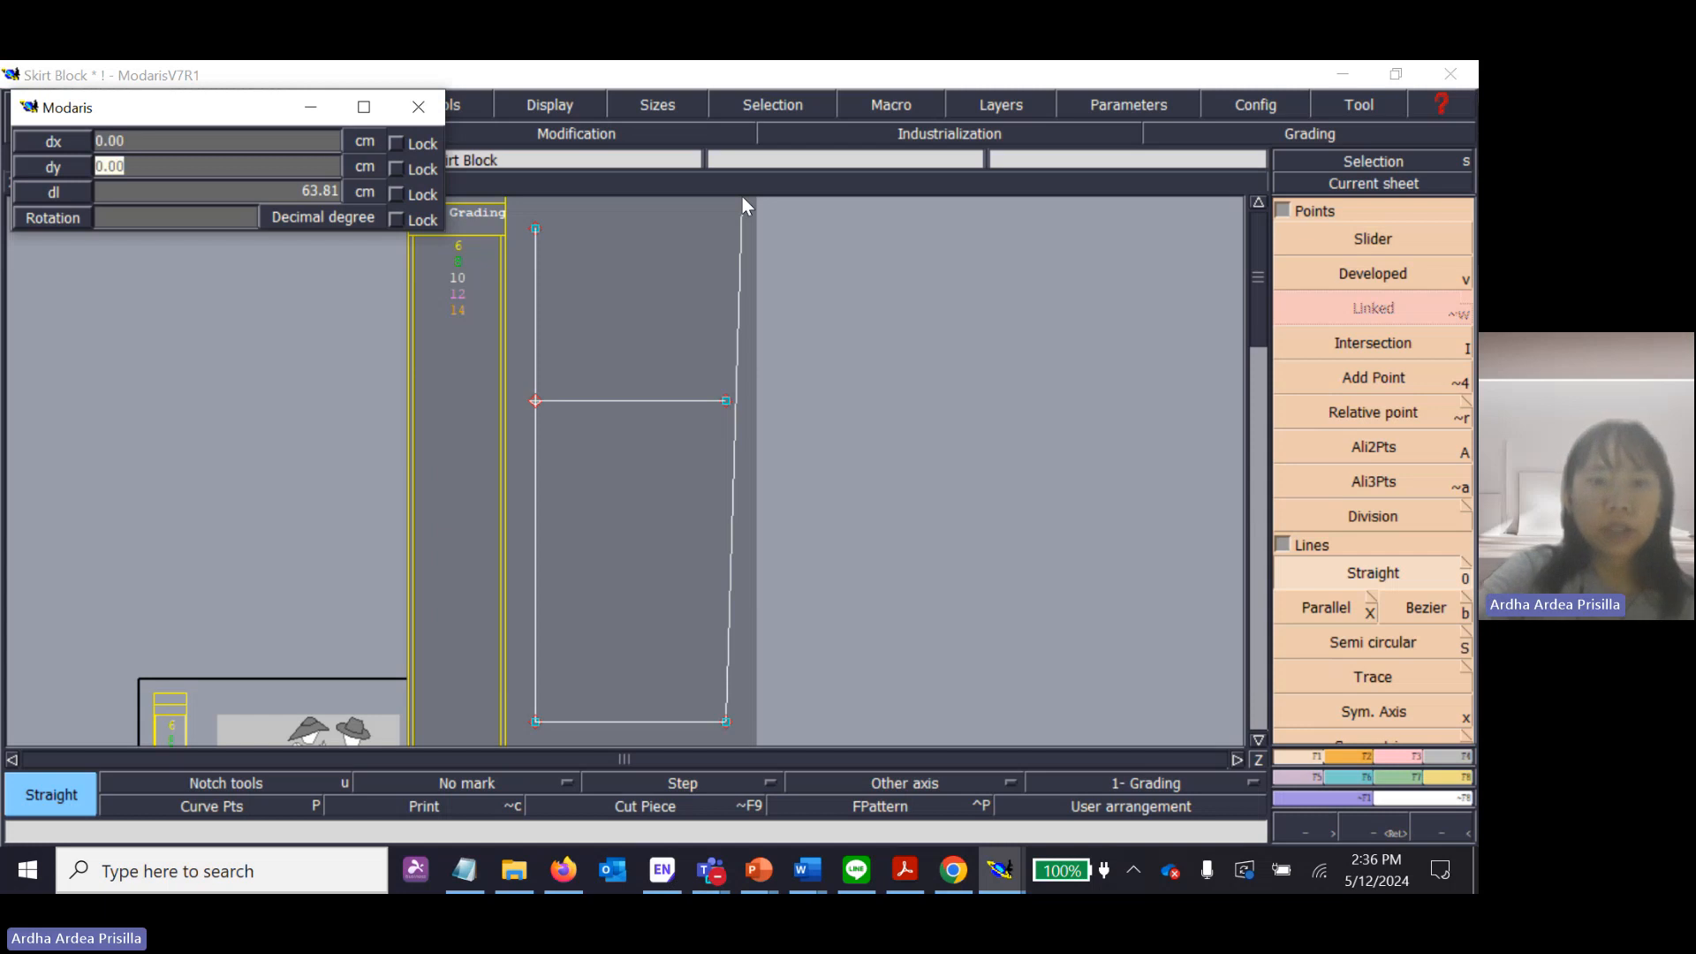
{"action": "type", "text": "62"}
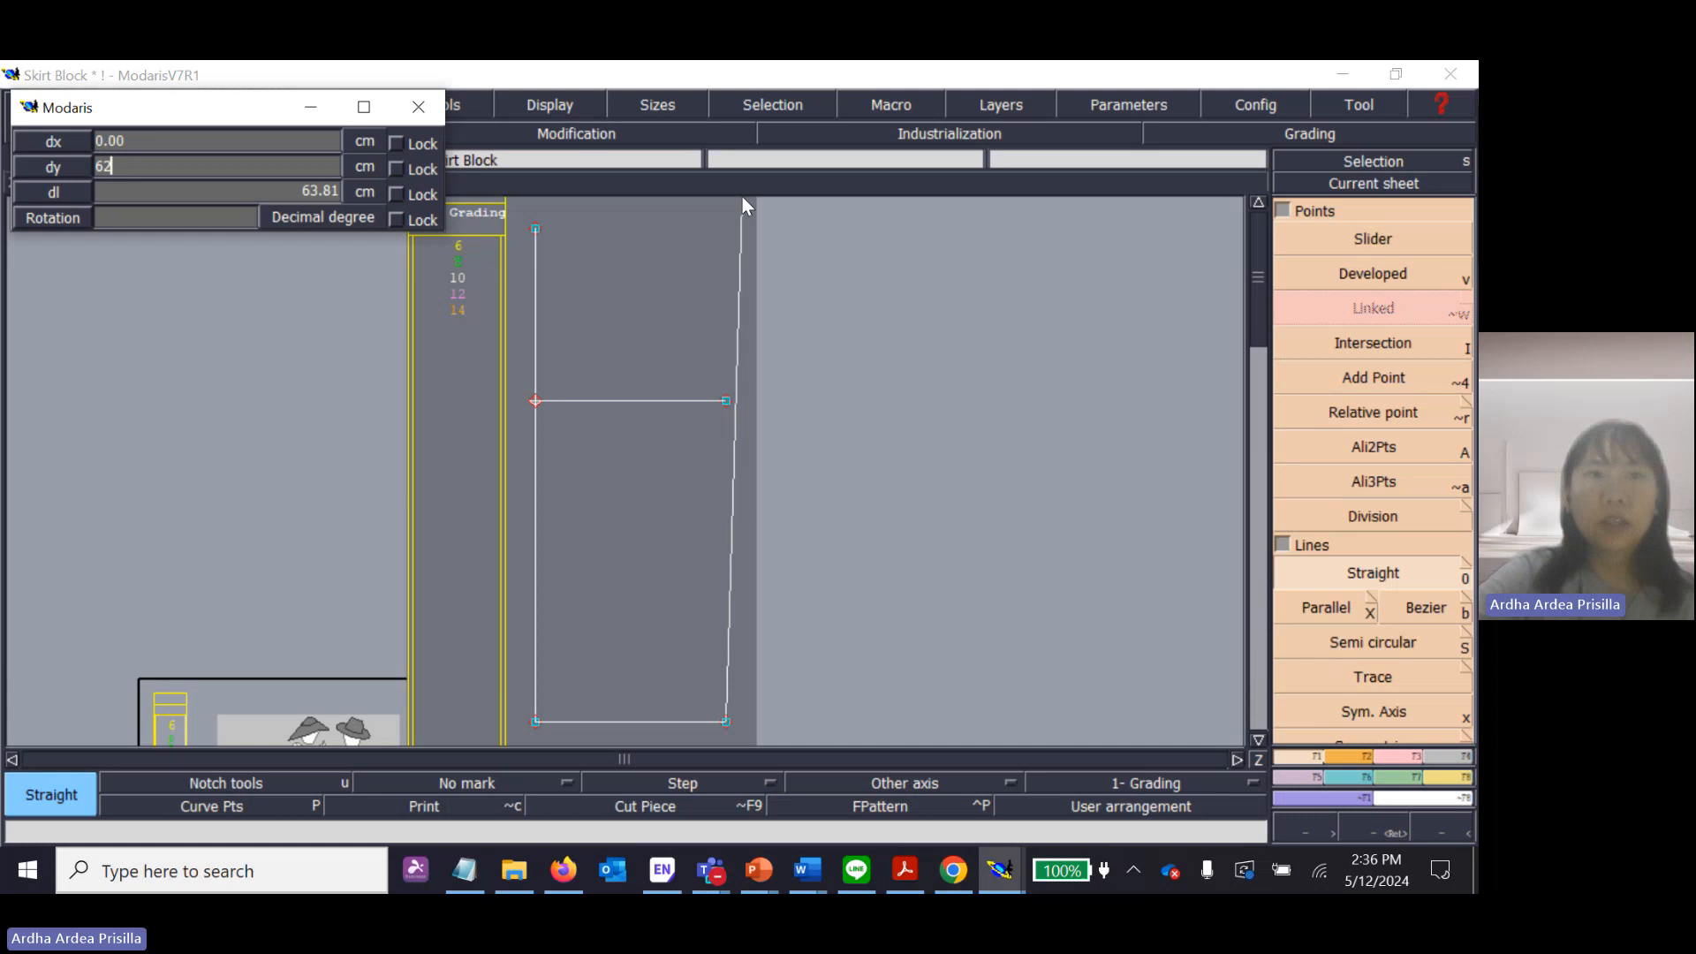
{"action": "key", "text": "Return"}
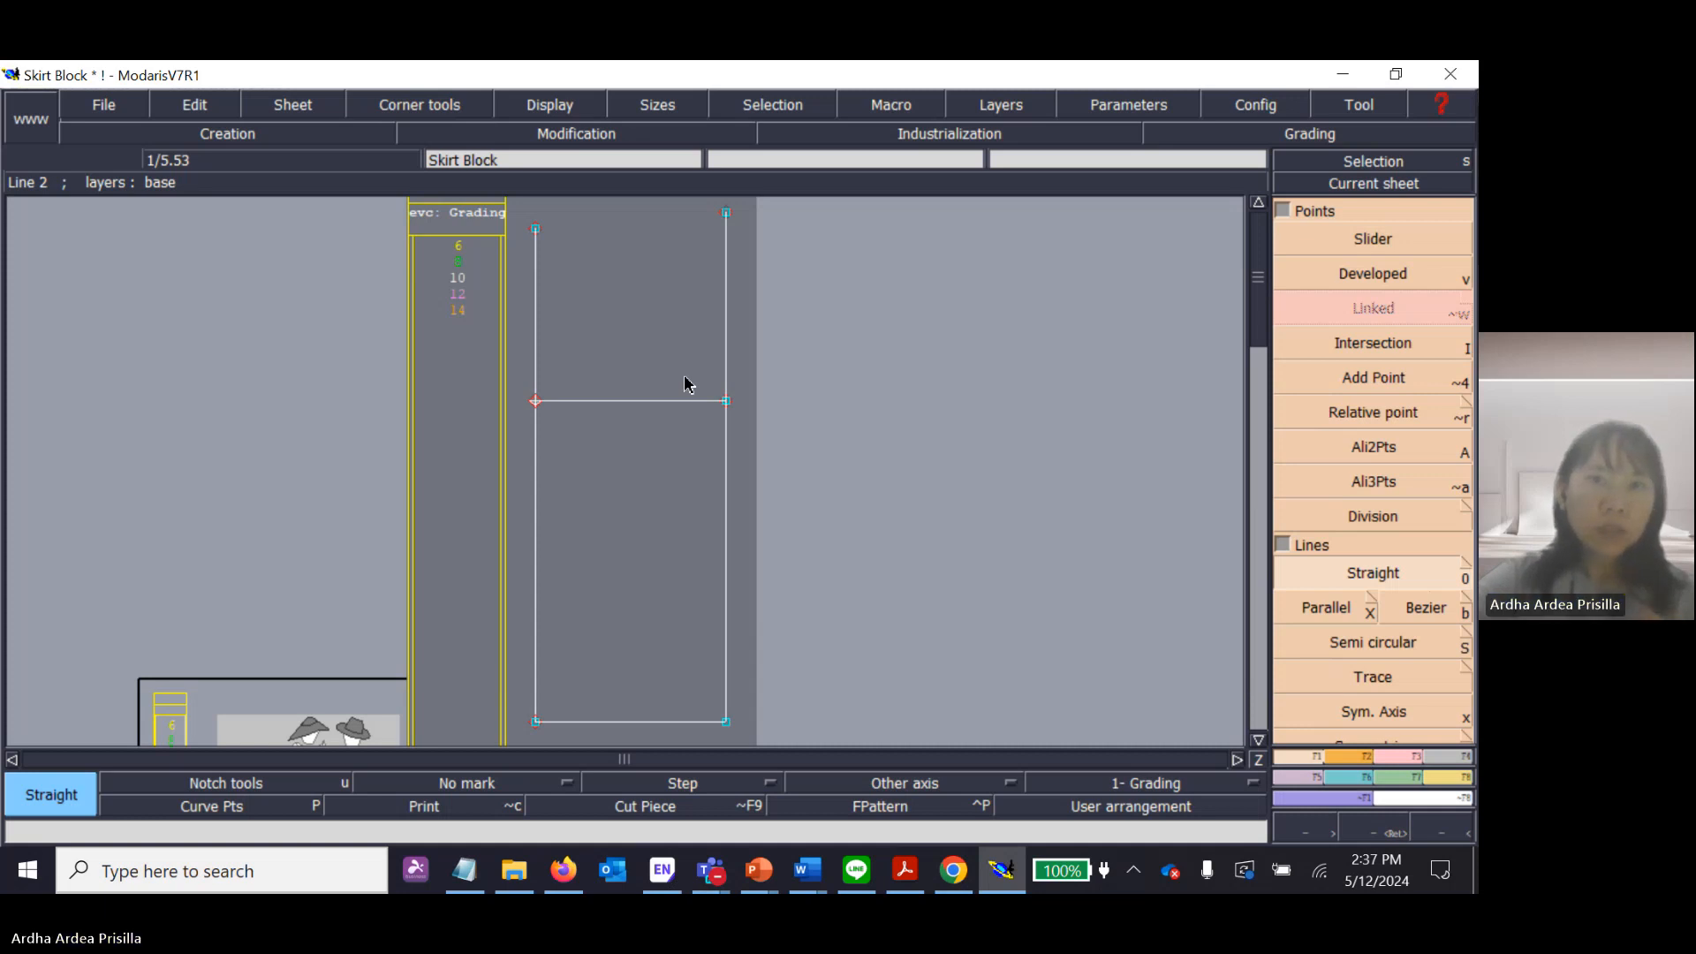
Switch to the Lectra Introduction presentation in PowerPoint, correct "ddx & ddy" to "dx & dy" on slide 3, and return to Modaris.
{"action": "left_click", "coordinate": [770, 883]}
{"action": "left_click", "coordinate": [1090, 781]}
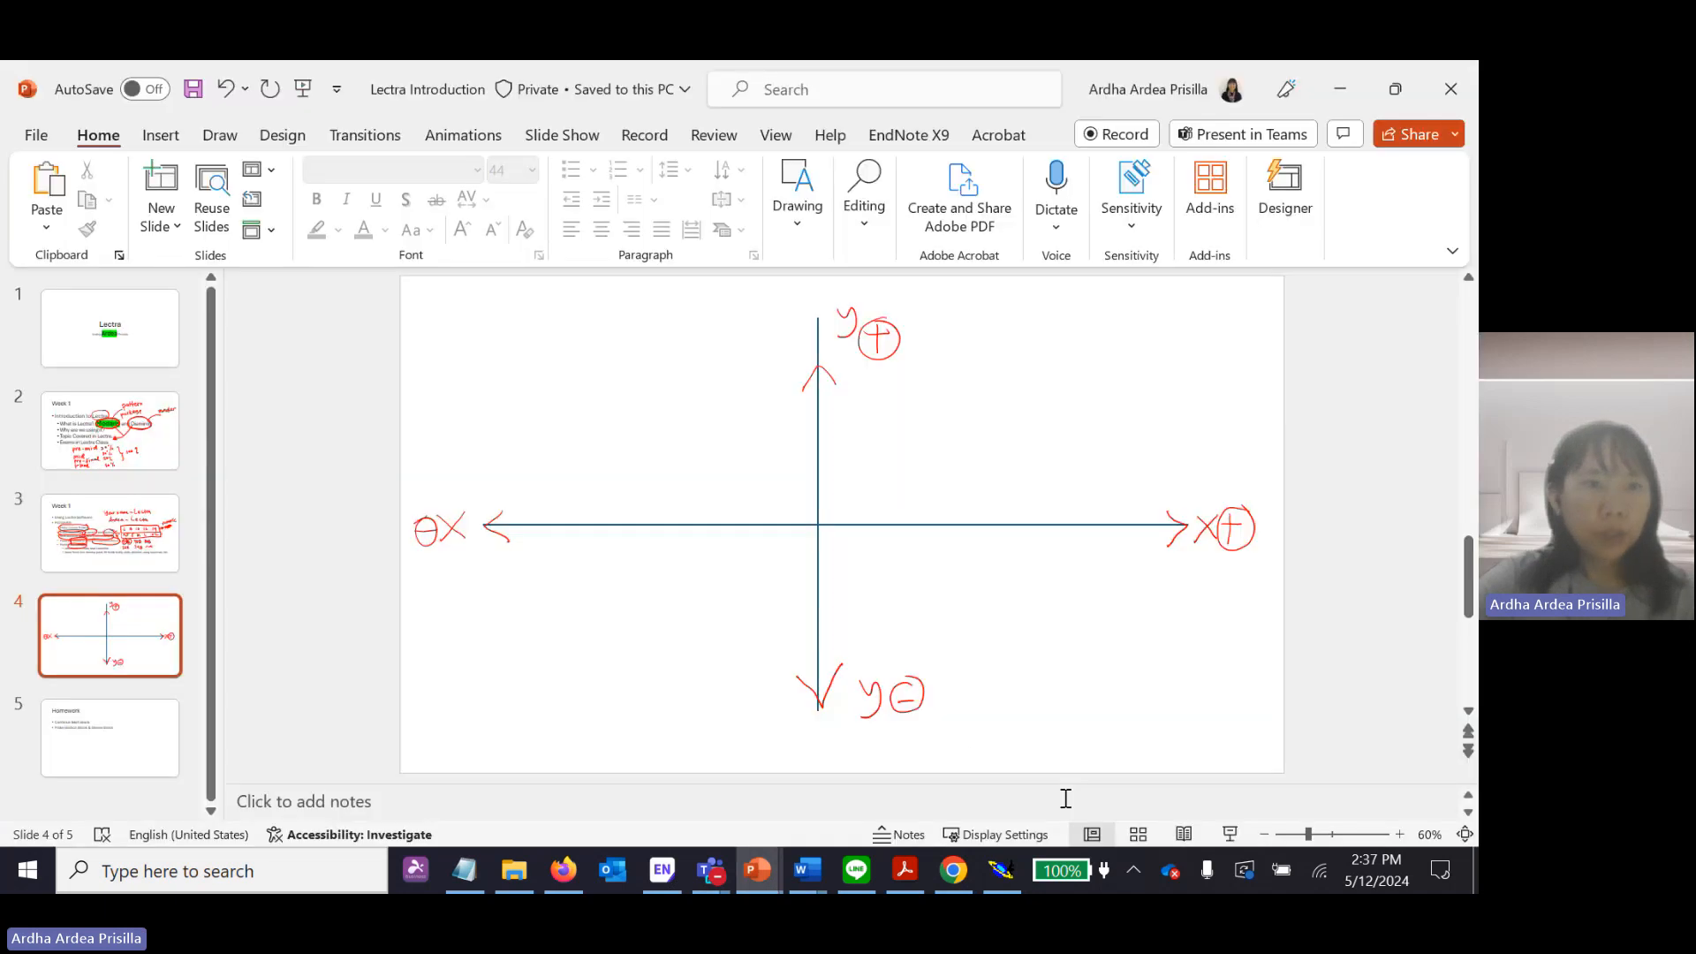
{"action": "left_click", "coordinate": [131, 522]}
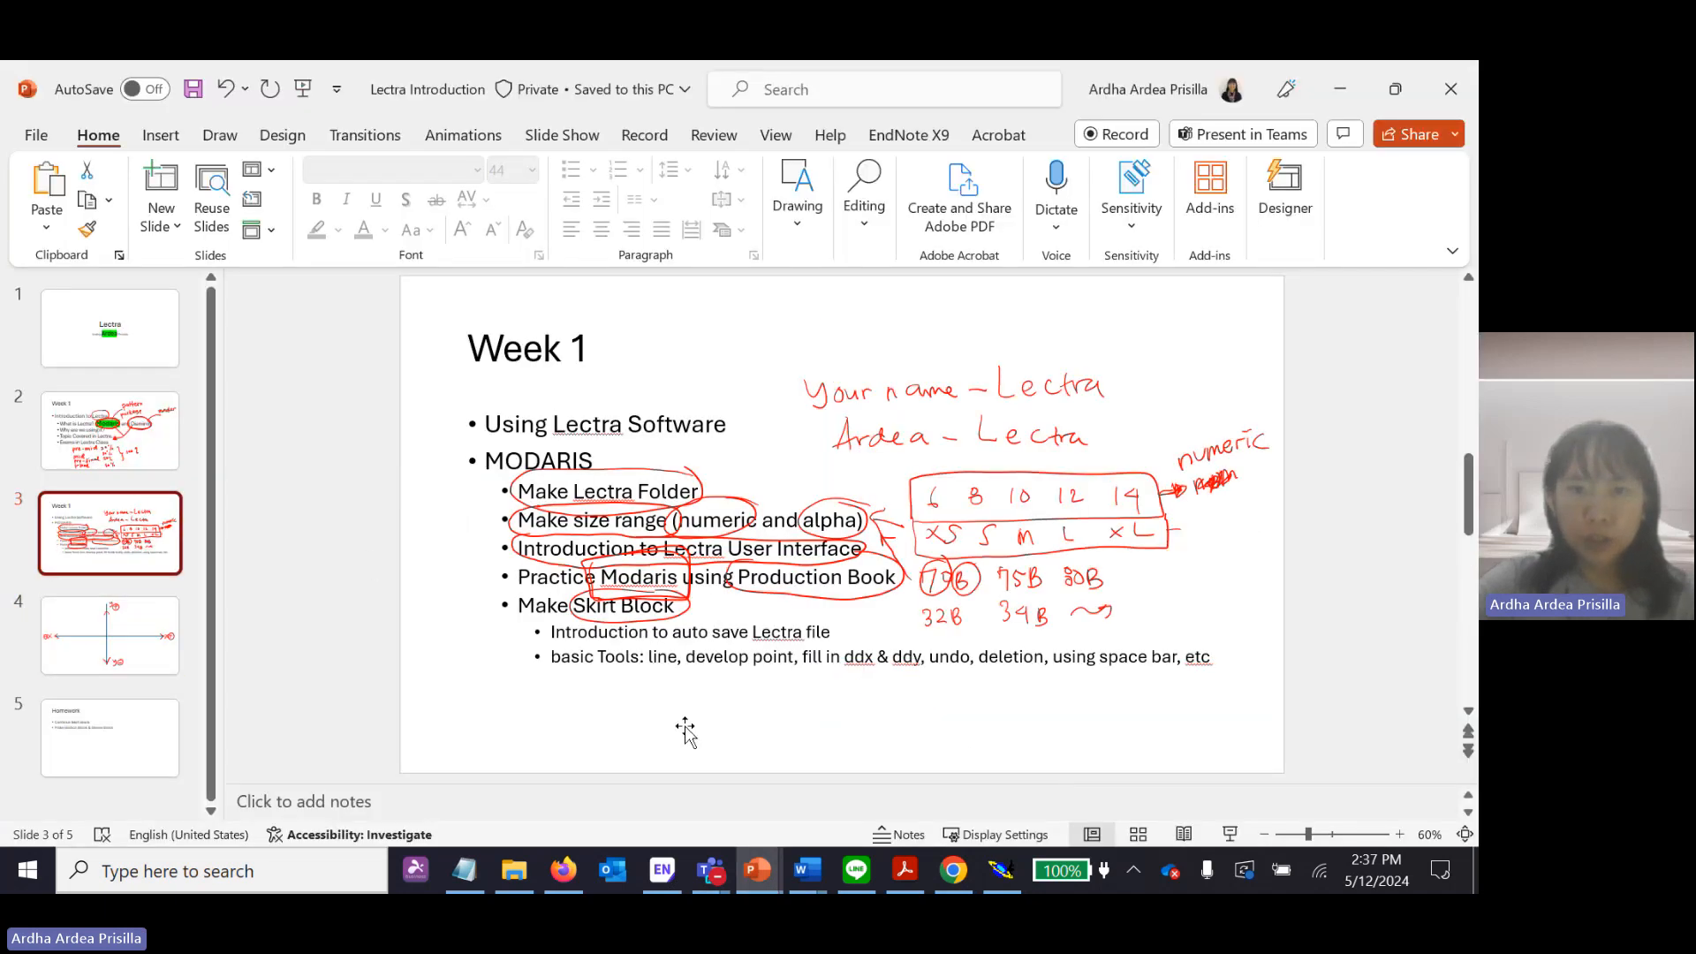
{"action": "left_click", "coordinate": [864, 656]}
{"action": "key", "text": "BackSpace"}
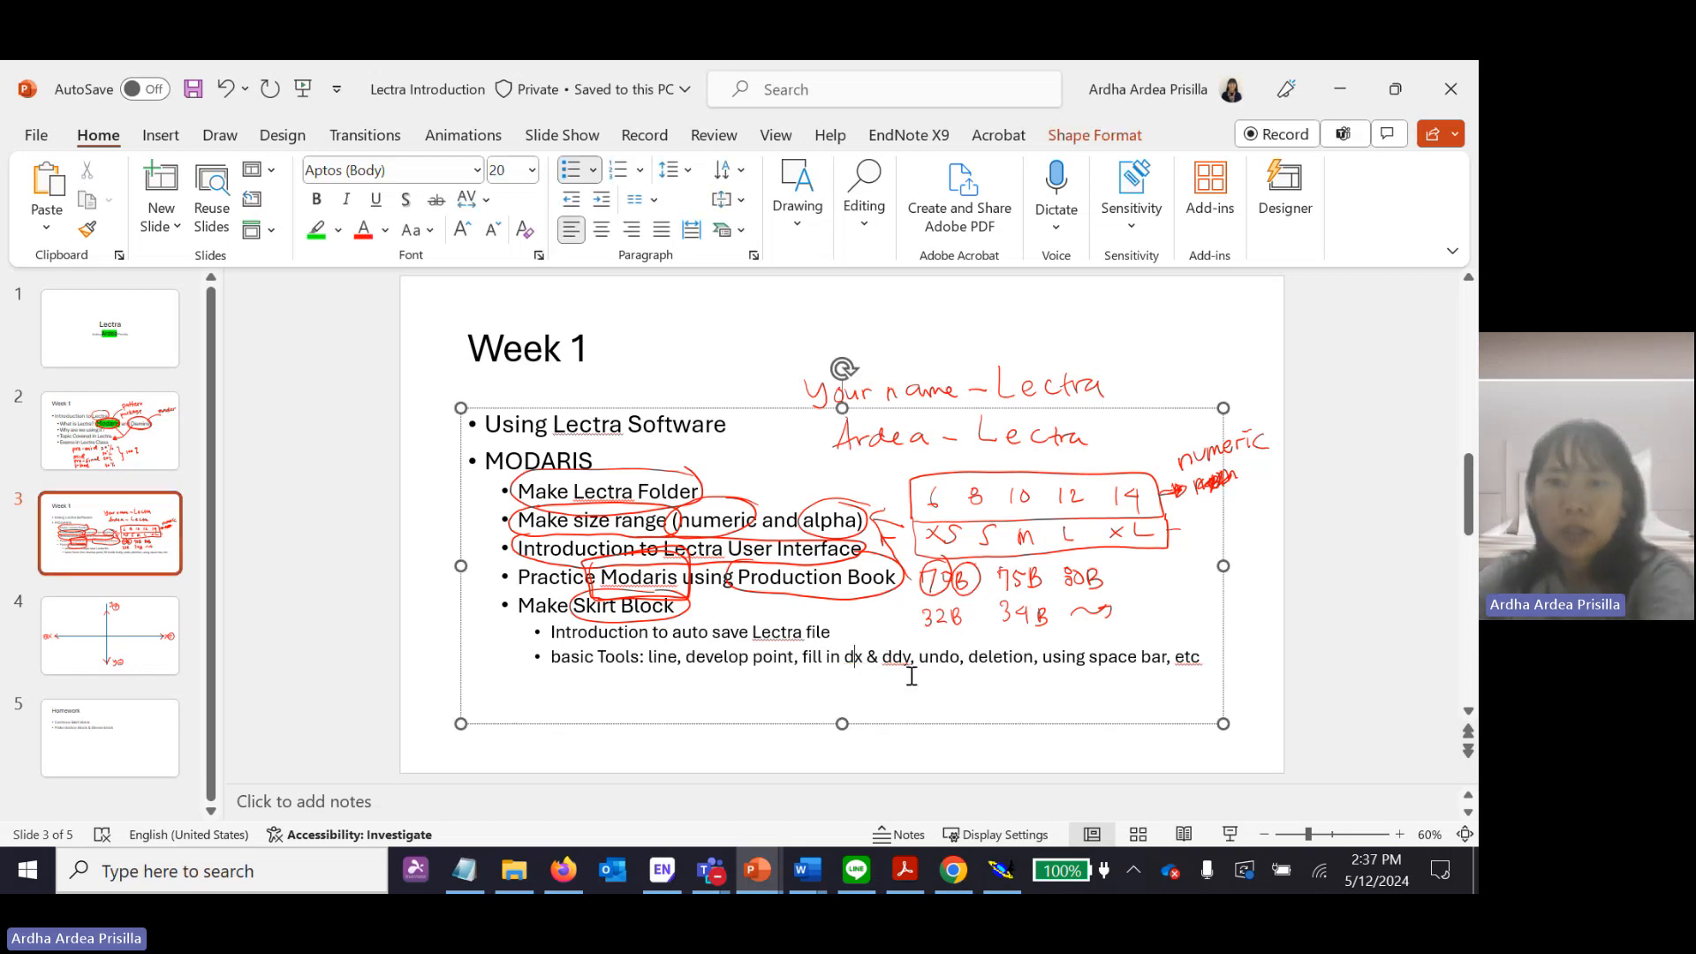
{"action": "left_click", "coordinate": [901, 657]}
{"action": "key", "text": "BackSpace"}
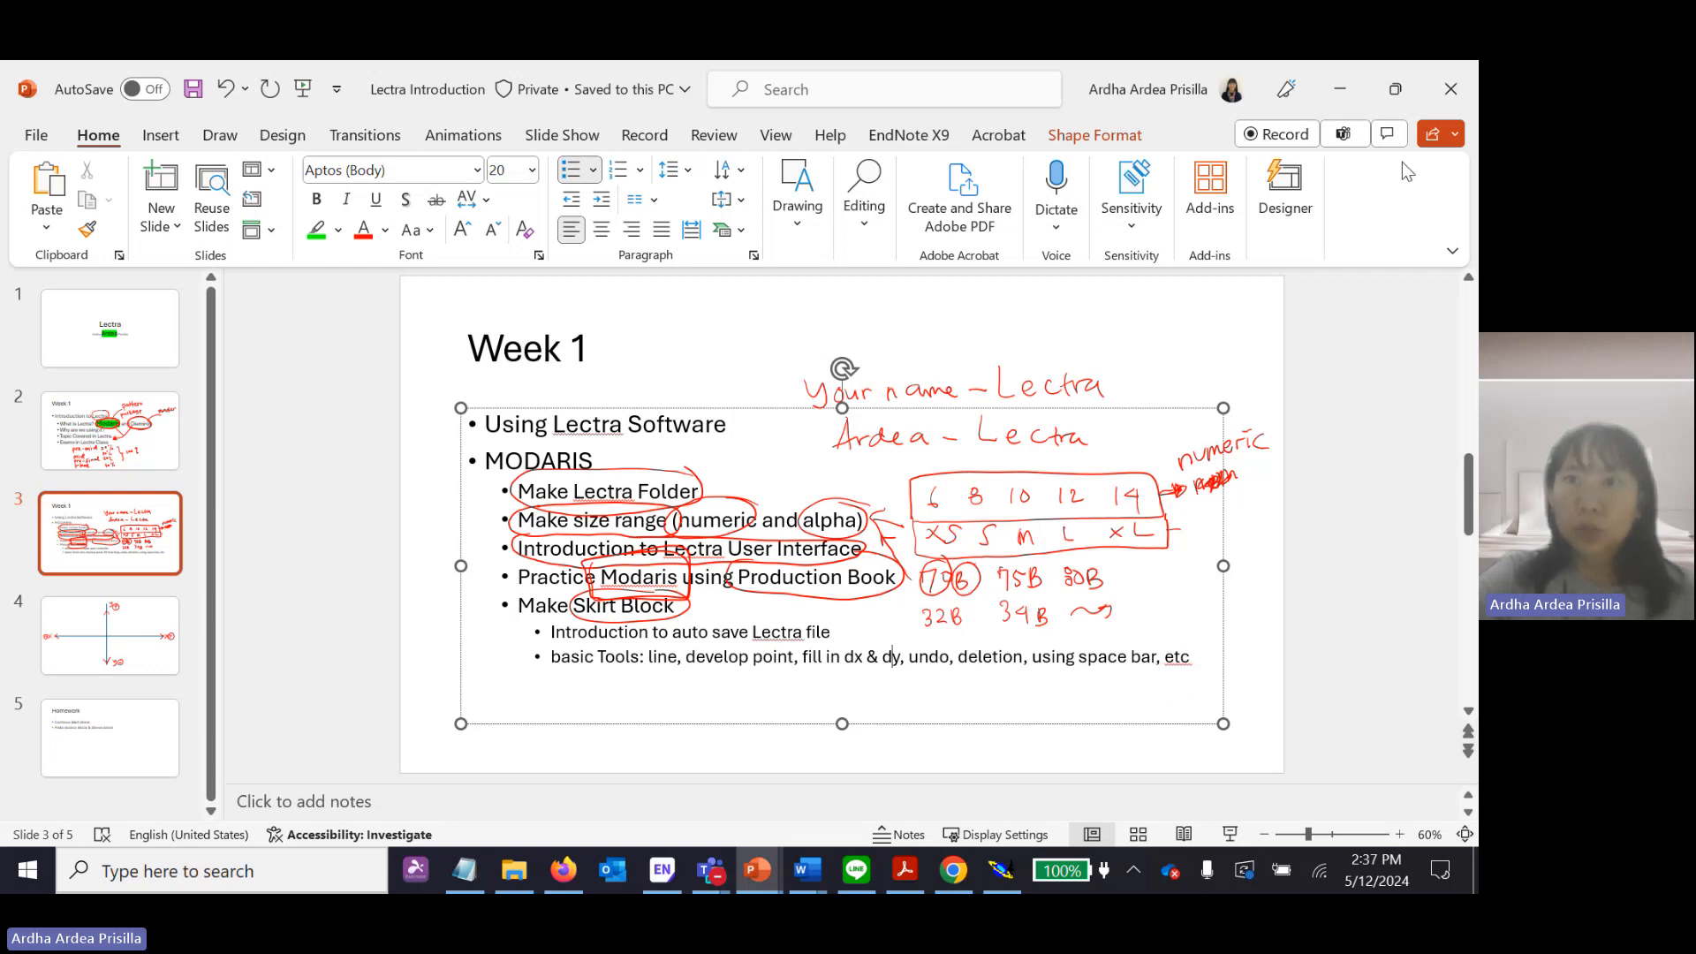
{"action": "left_click", "coordinate": [1358, 90]}
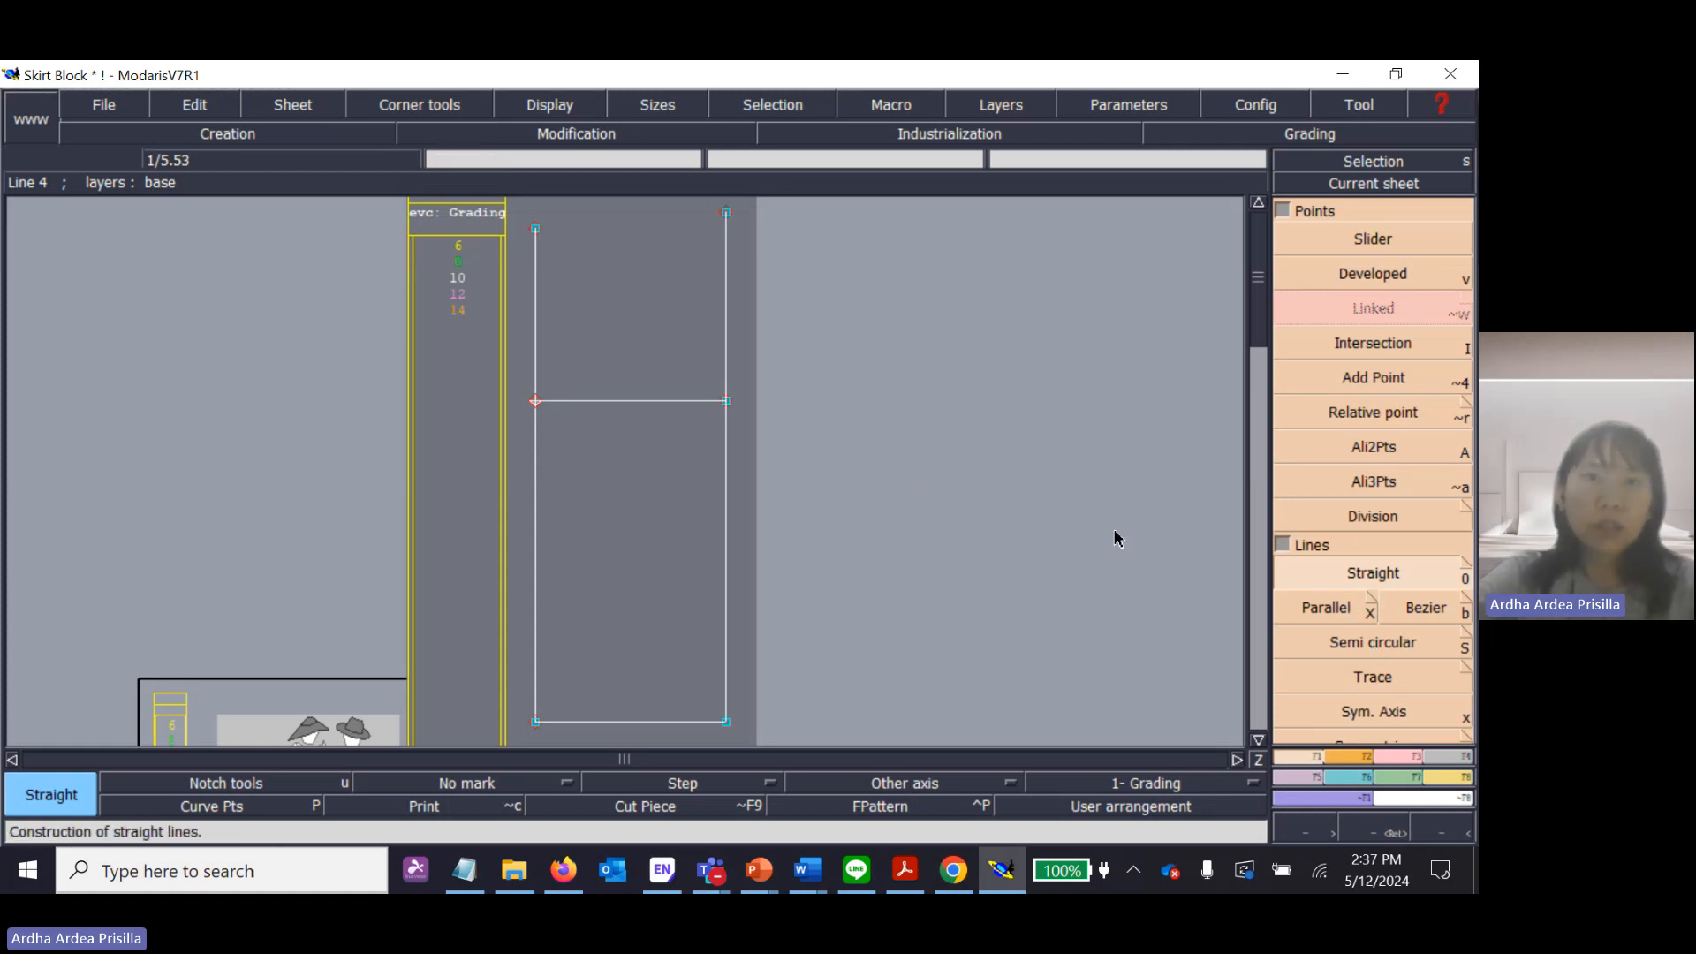
Draw four loose practice lines at varied angles inside the skirt block with the Straight tool.
{"action": "left_click", "coordinate": [577, 249]}
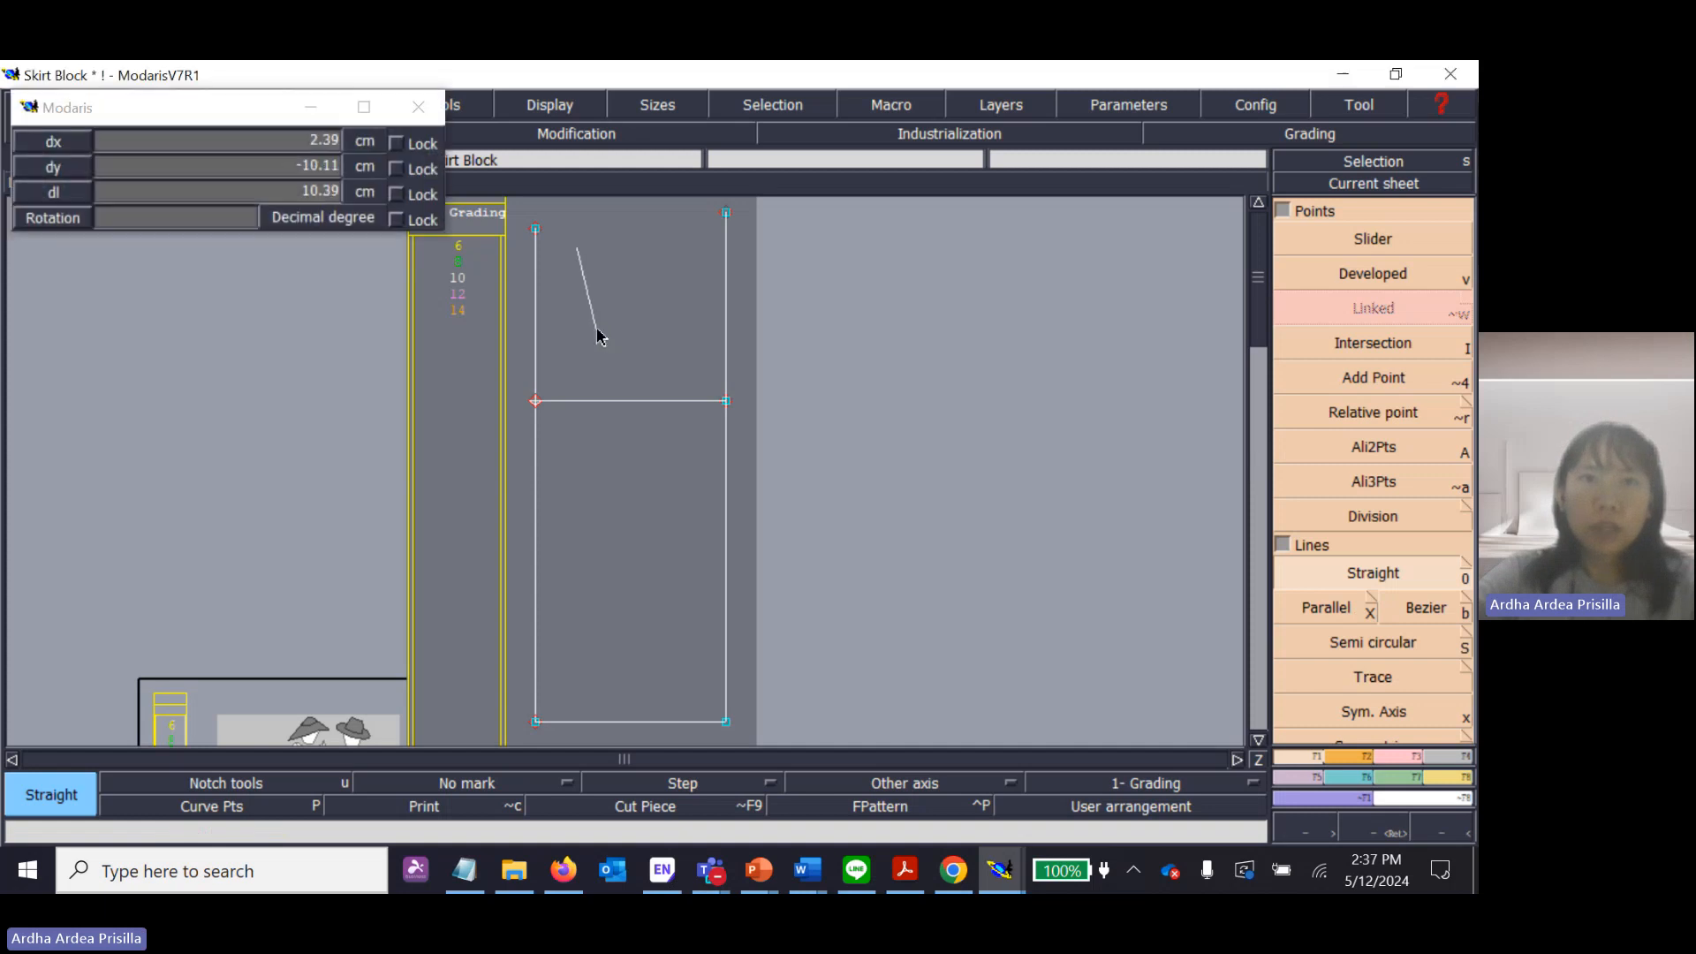
{"action": "left_click", "coordinate": [596, 331]}
{"action": "left_click", "coordinate": [598, 374]}
{"action": "left_click", "coordinate": [675, 271]}
{"action": "left_click", "coordinate": [652, 482]}
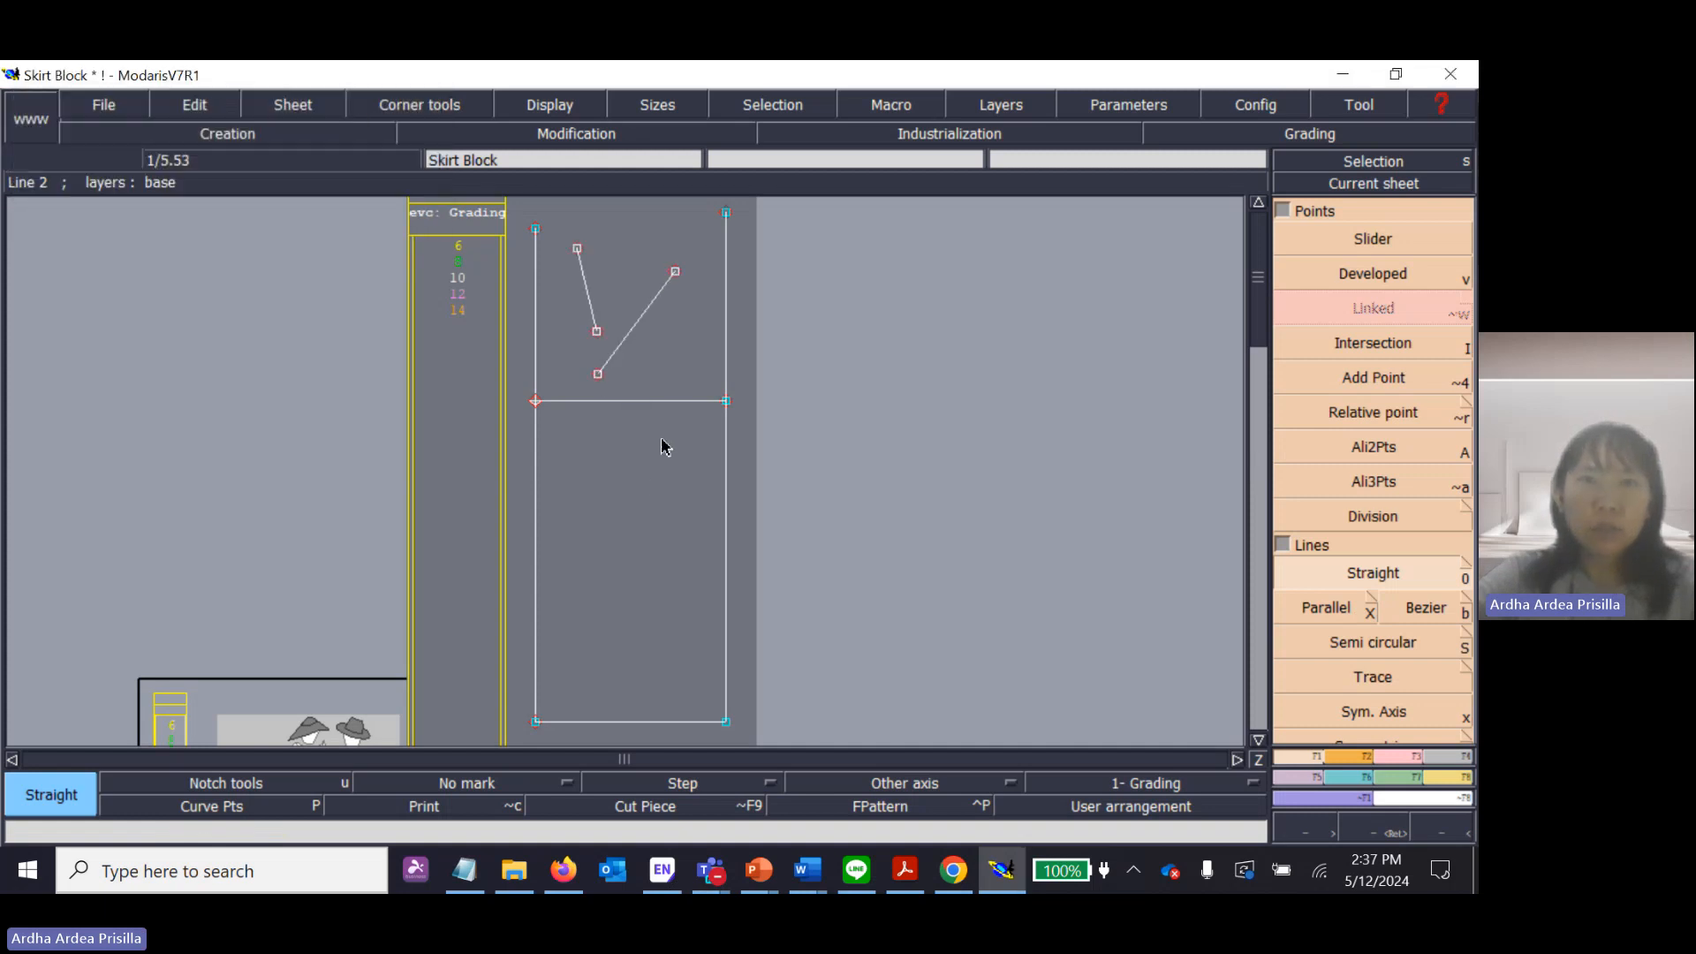
{"action": "left_click", "coordinate": [671, 351]}
{"action": "left_click", "coordinate": [622, 451]}
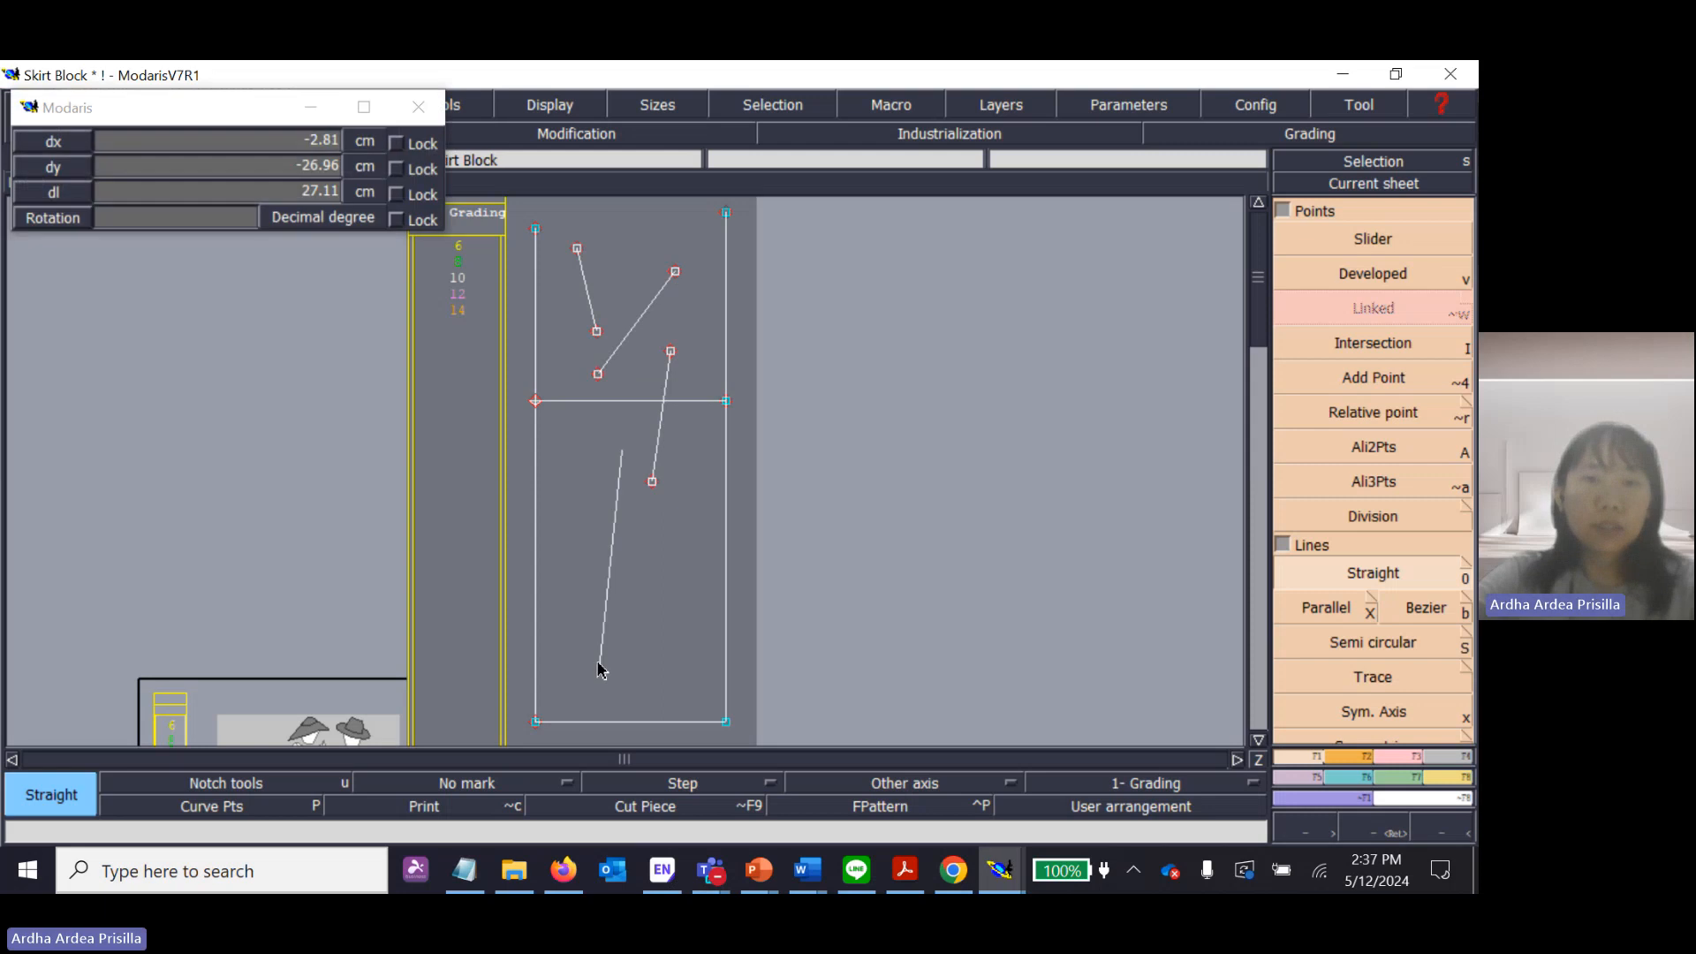
{"action": "left_click", "coordinate": [599, 671]}
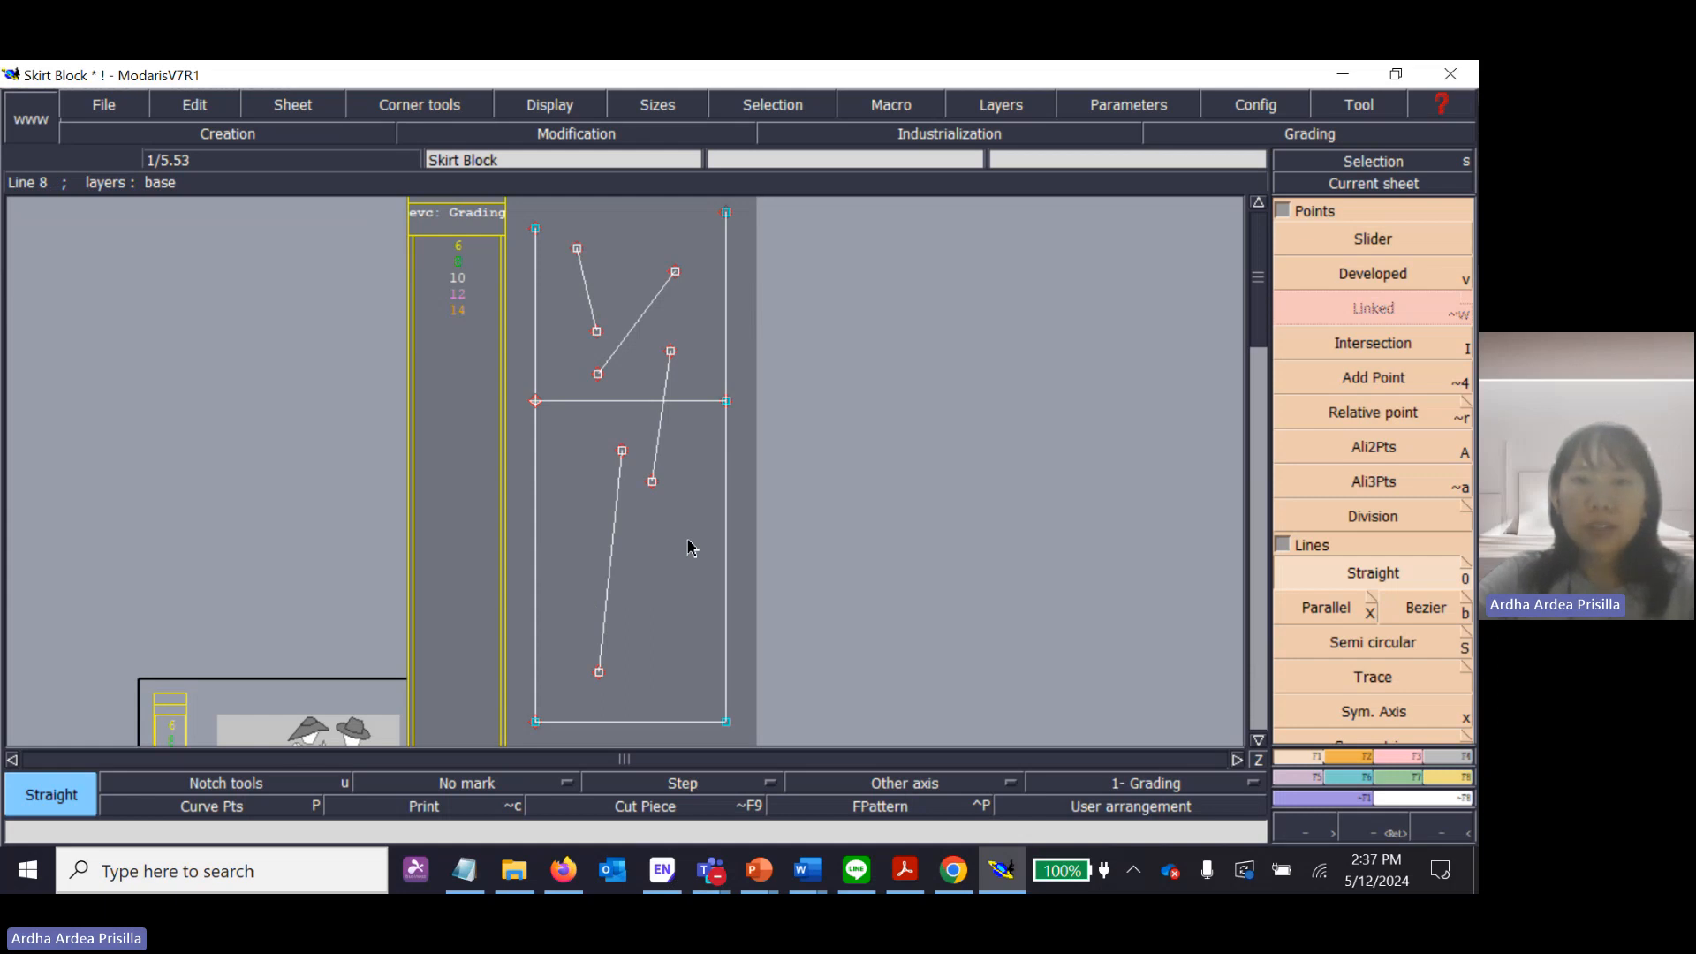
Undo the four practice lines one after another, leaving only the skirt block's construction lines.
{"action": "key", "text": "ctrl+z"}
{"action": "key", "text": "ctrl+z"}
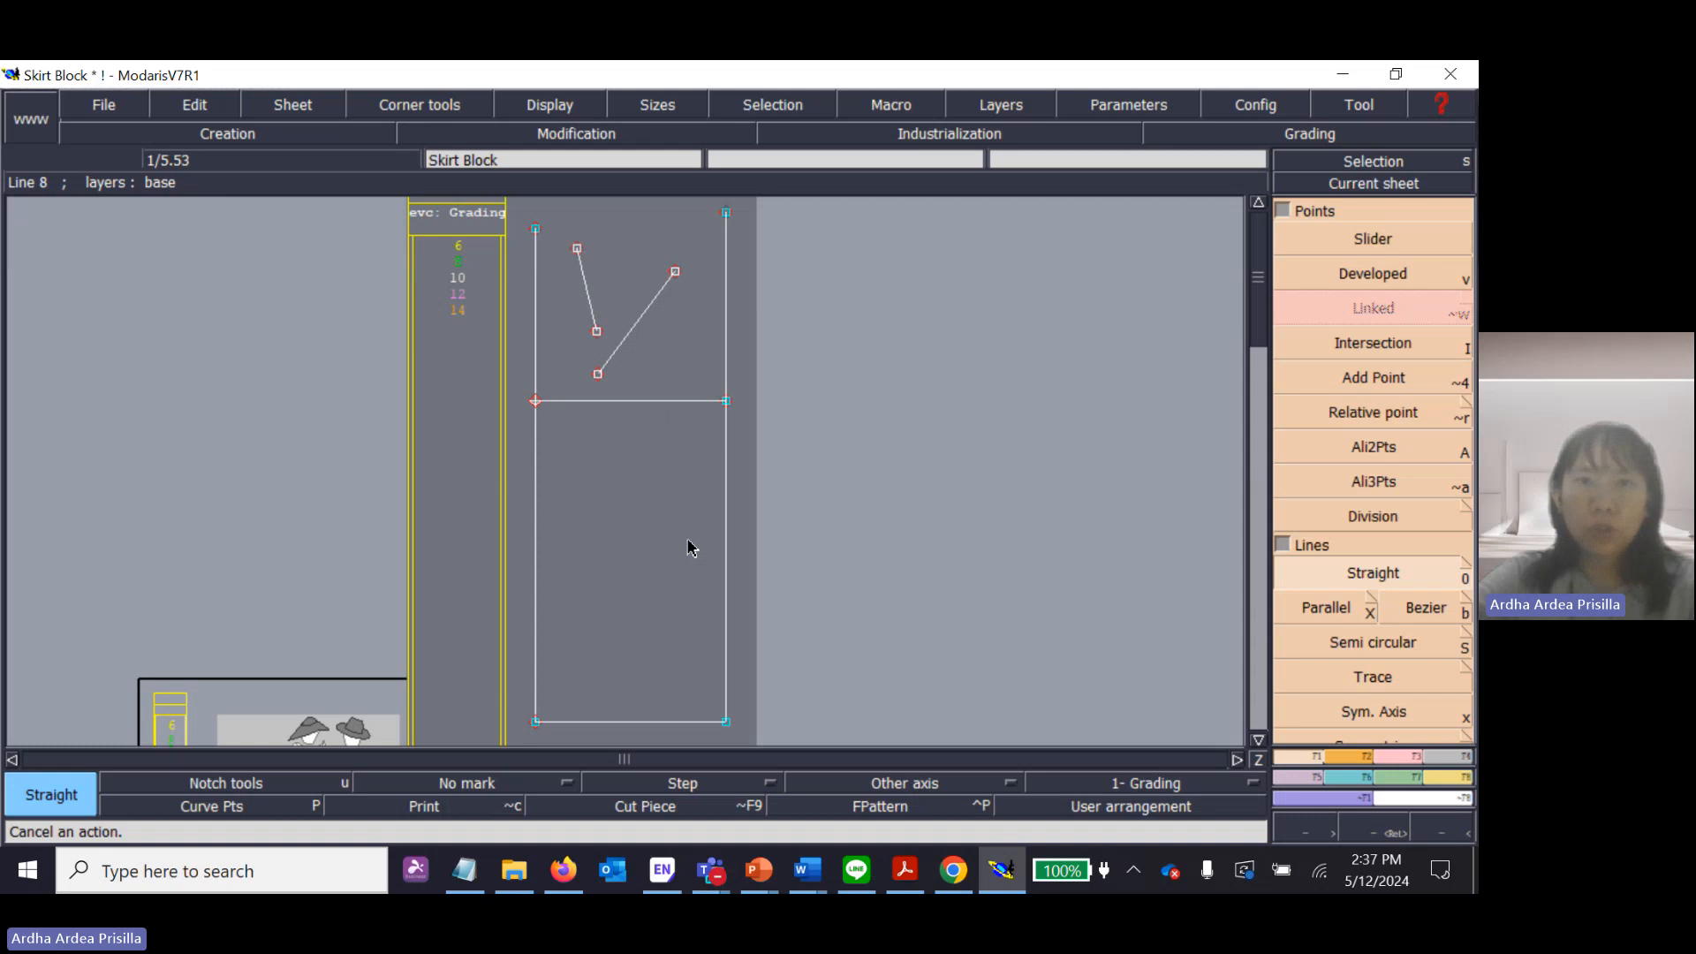
{"action": "key", "text": "ctrl+z"}
{"action": "key", "text": "ctrl+z"}
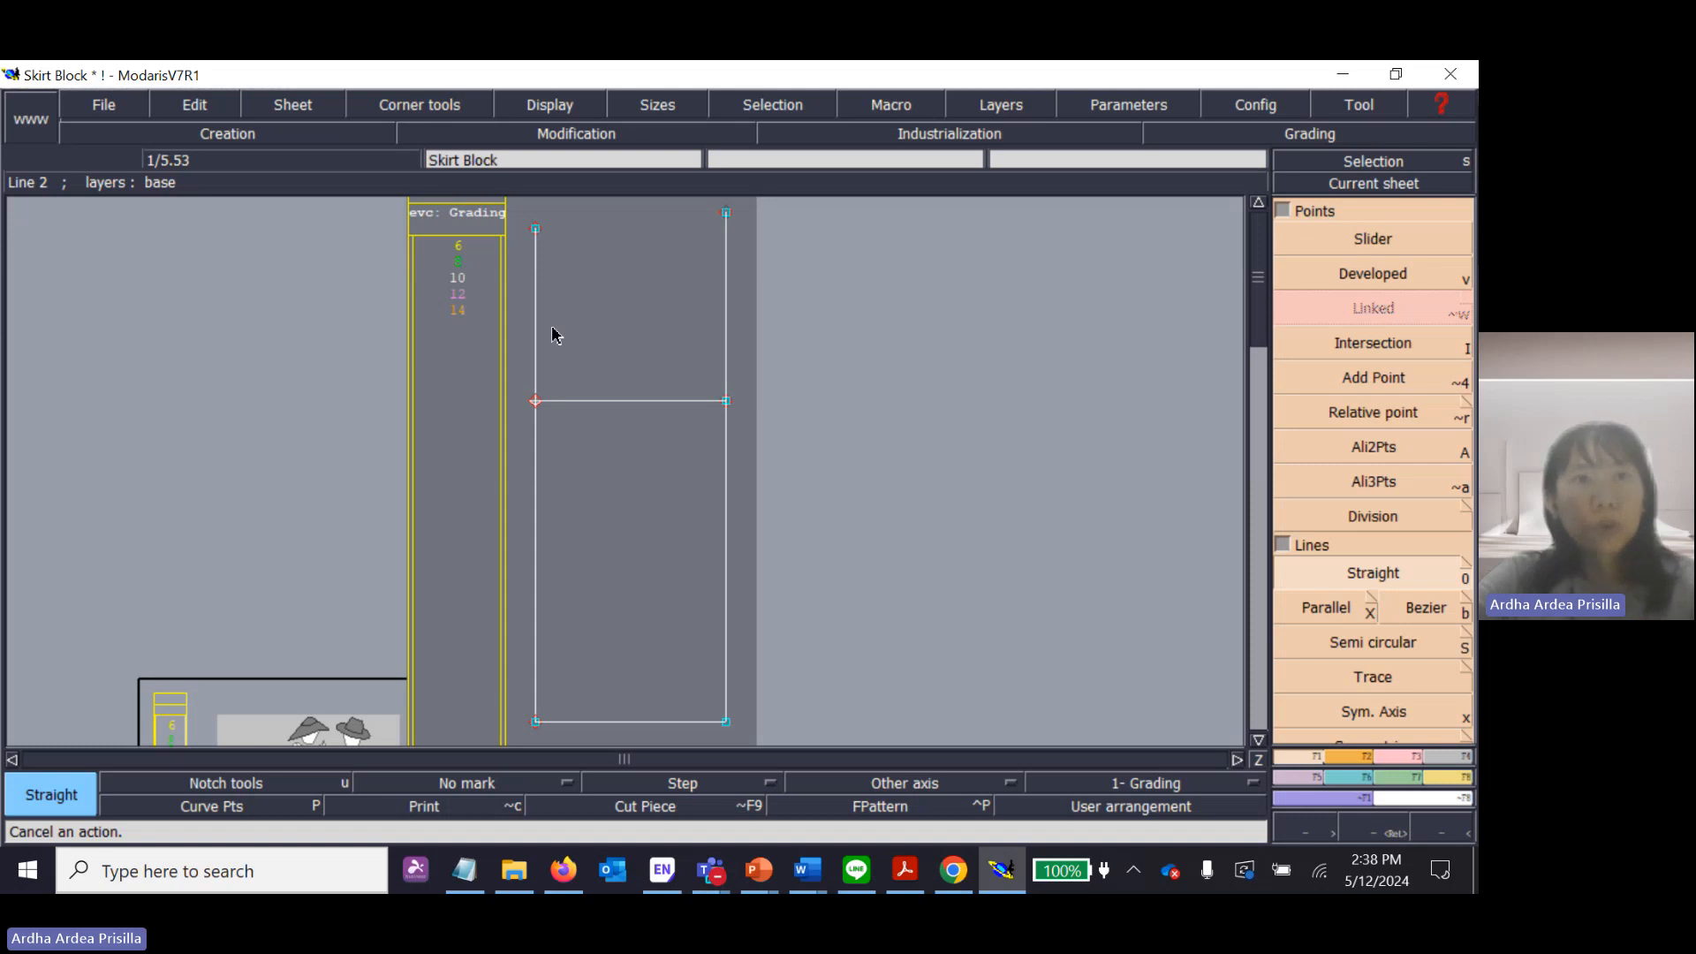
Save the Skirt Block model and continue past the detected anomalies.
{"action": "left_click", "coordinate": [103, 108]}
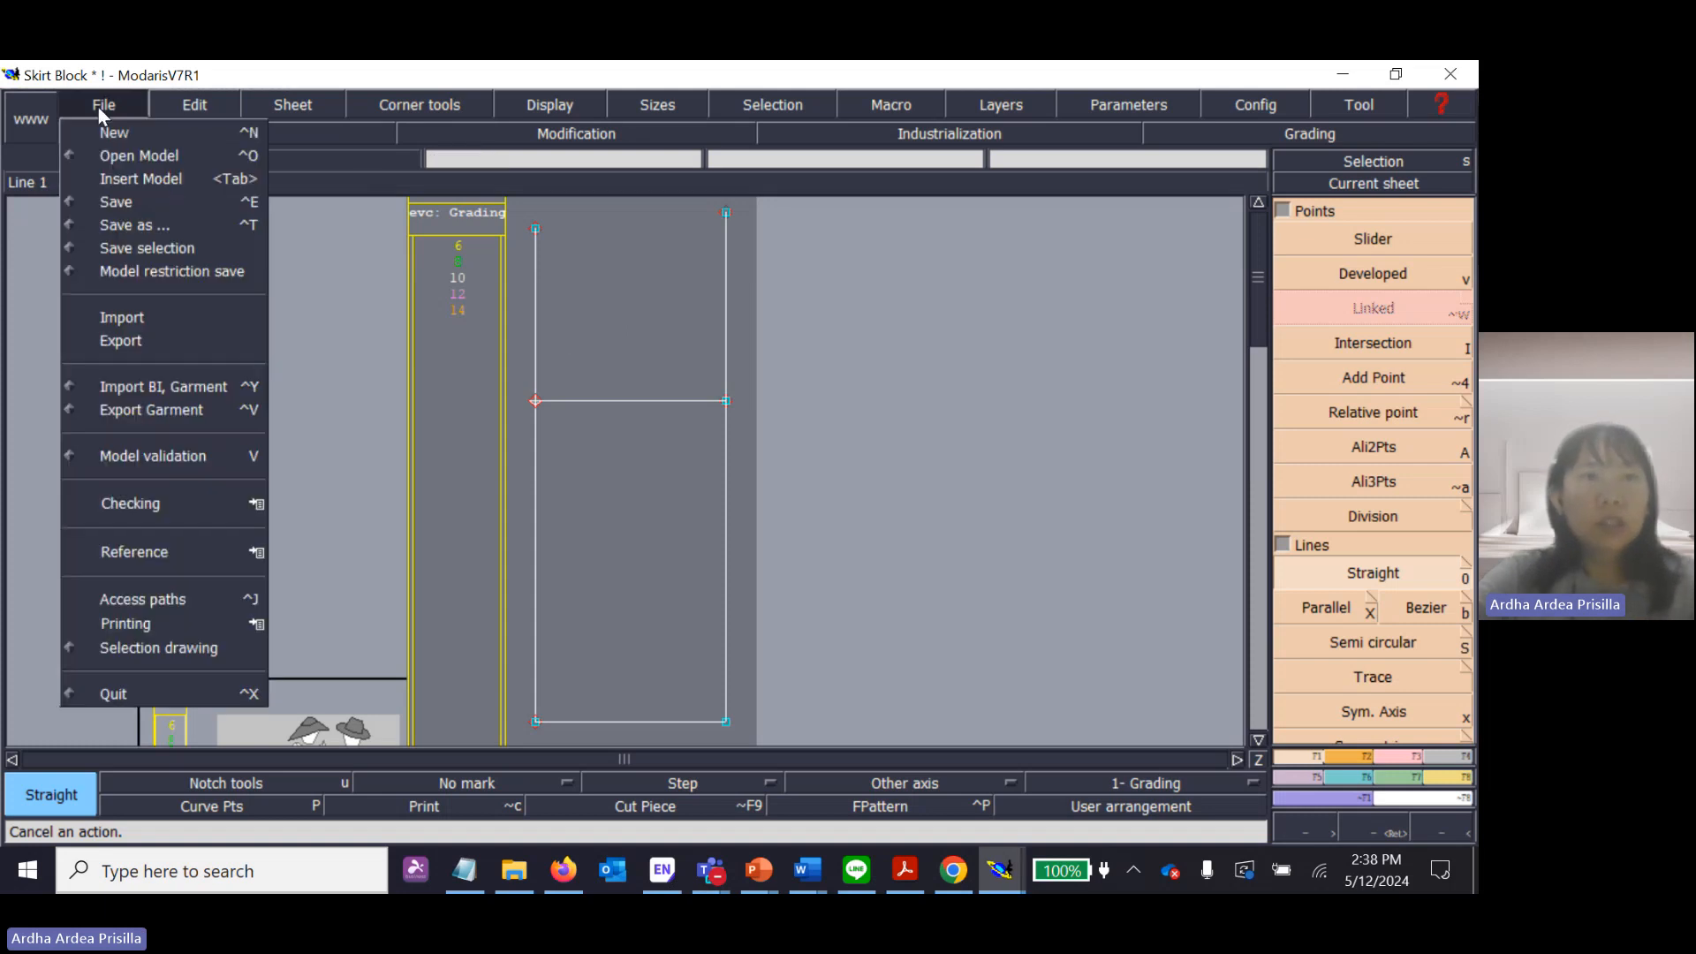
{"action": "left_click", "coordinate": [115, 199]}
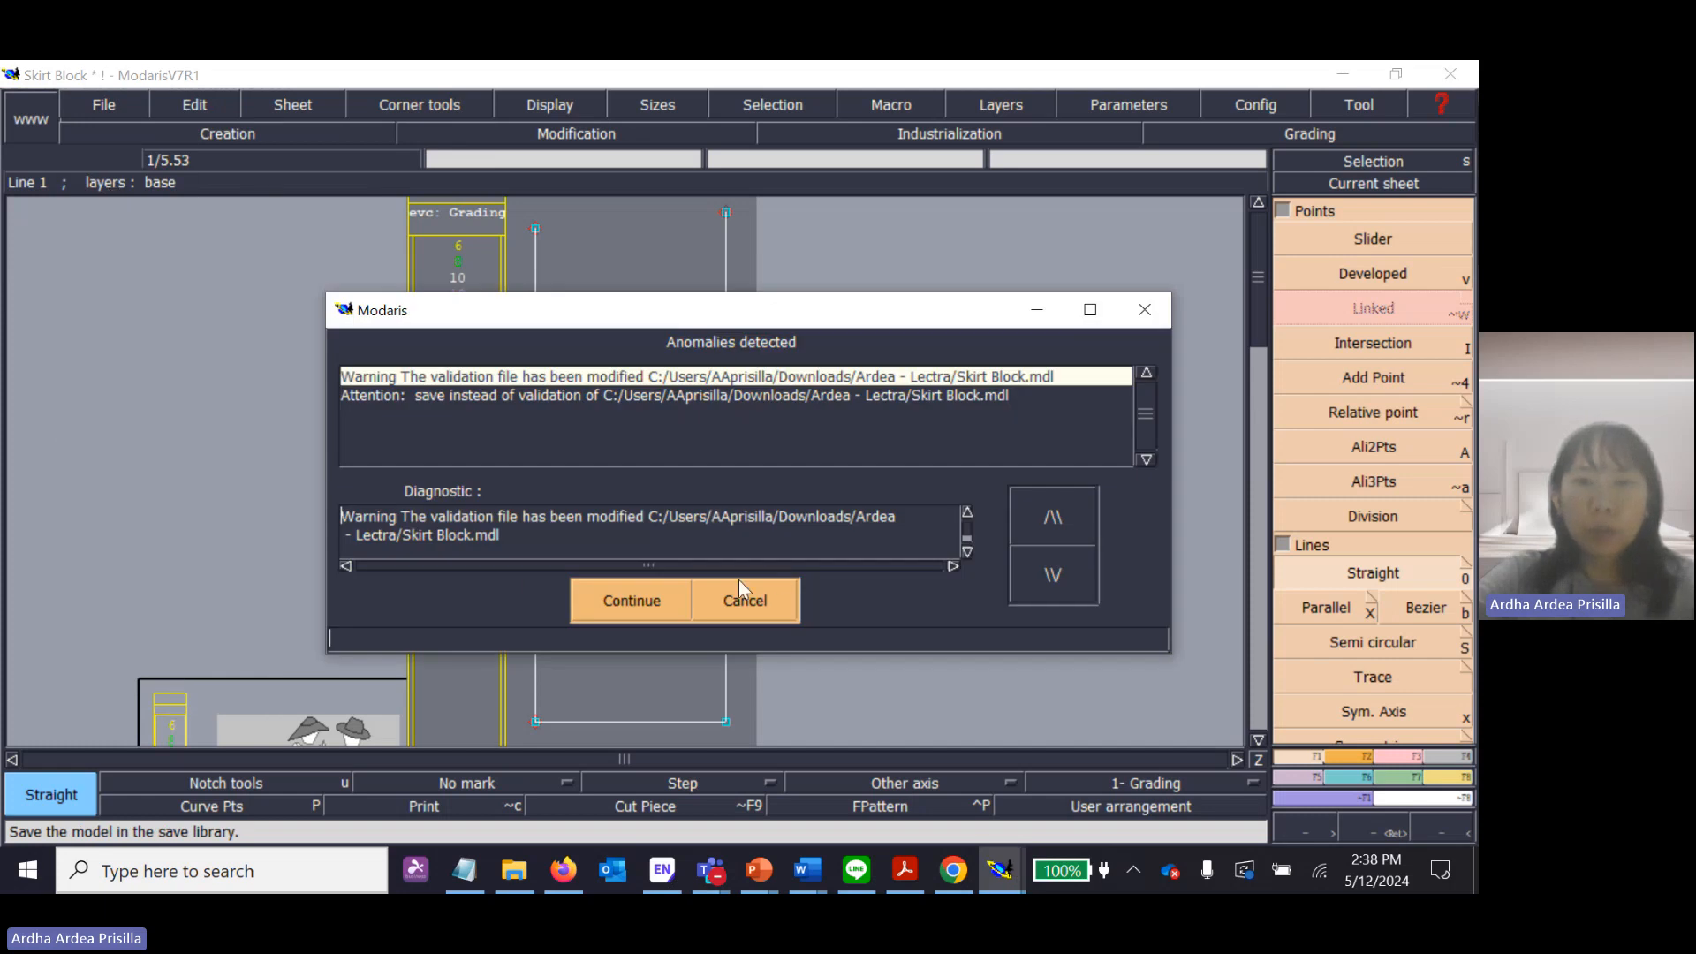
{"action": "left_click", "coordinate": [631, 602]}
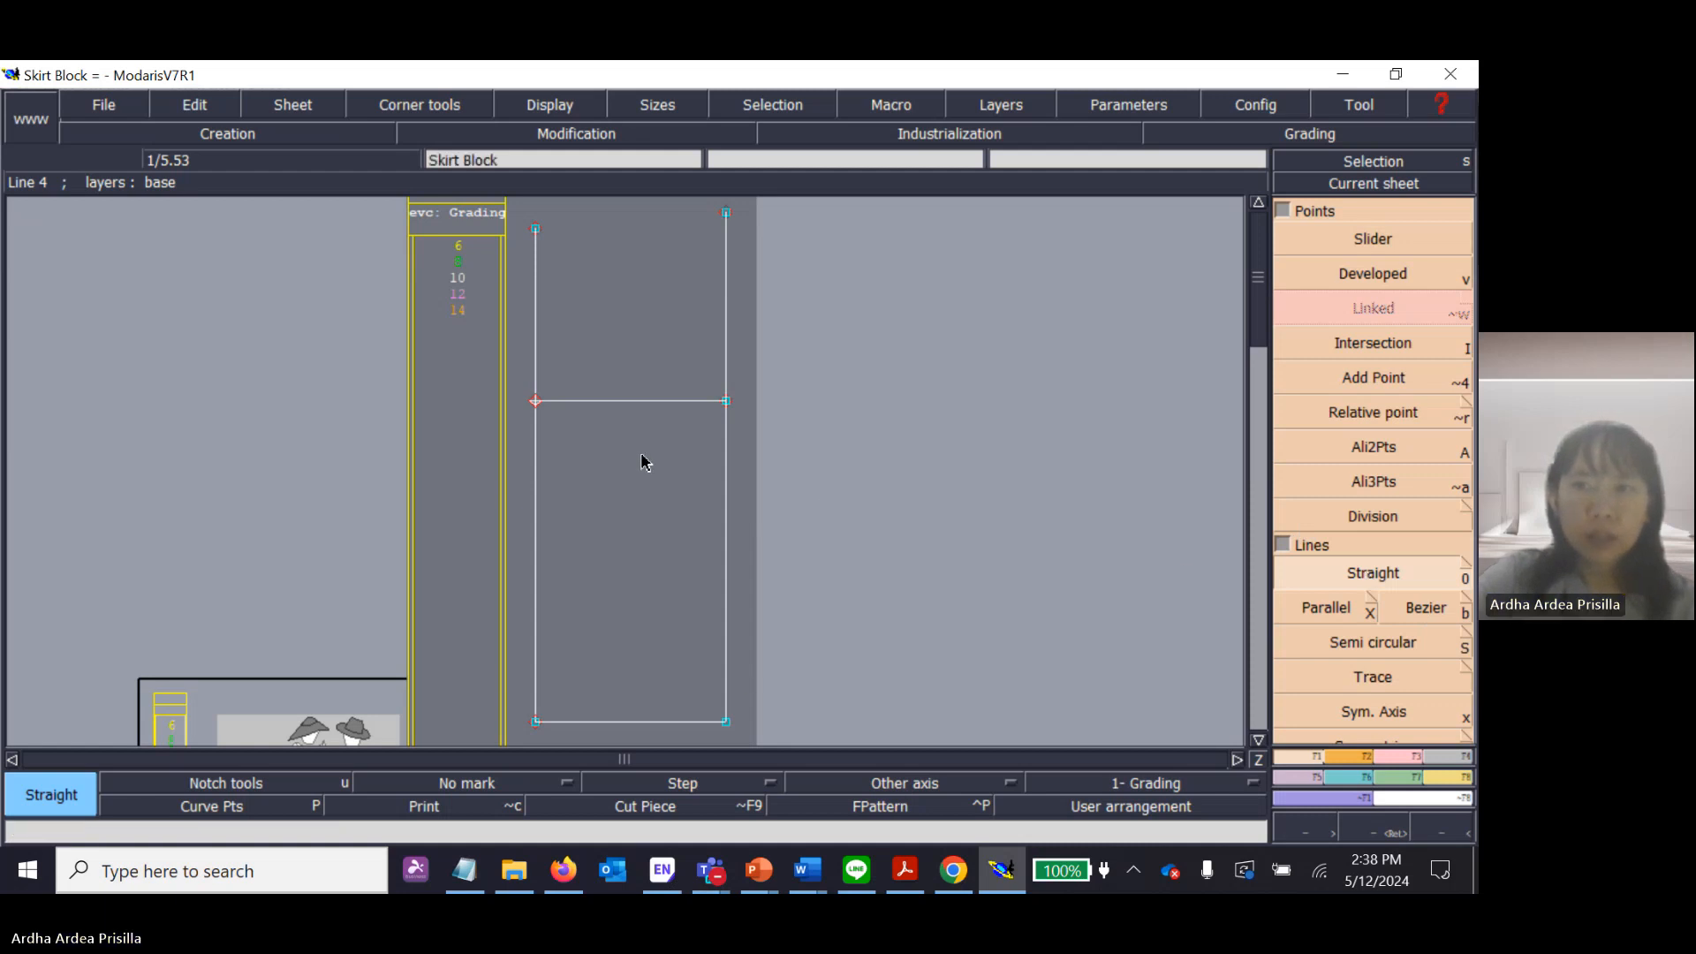
Draw a near-vertical practice line about 18.5 cm long below the hip line and remove it with the Deletion tool.
{"action": "left_click", "coordinate": [610, 441]}
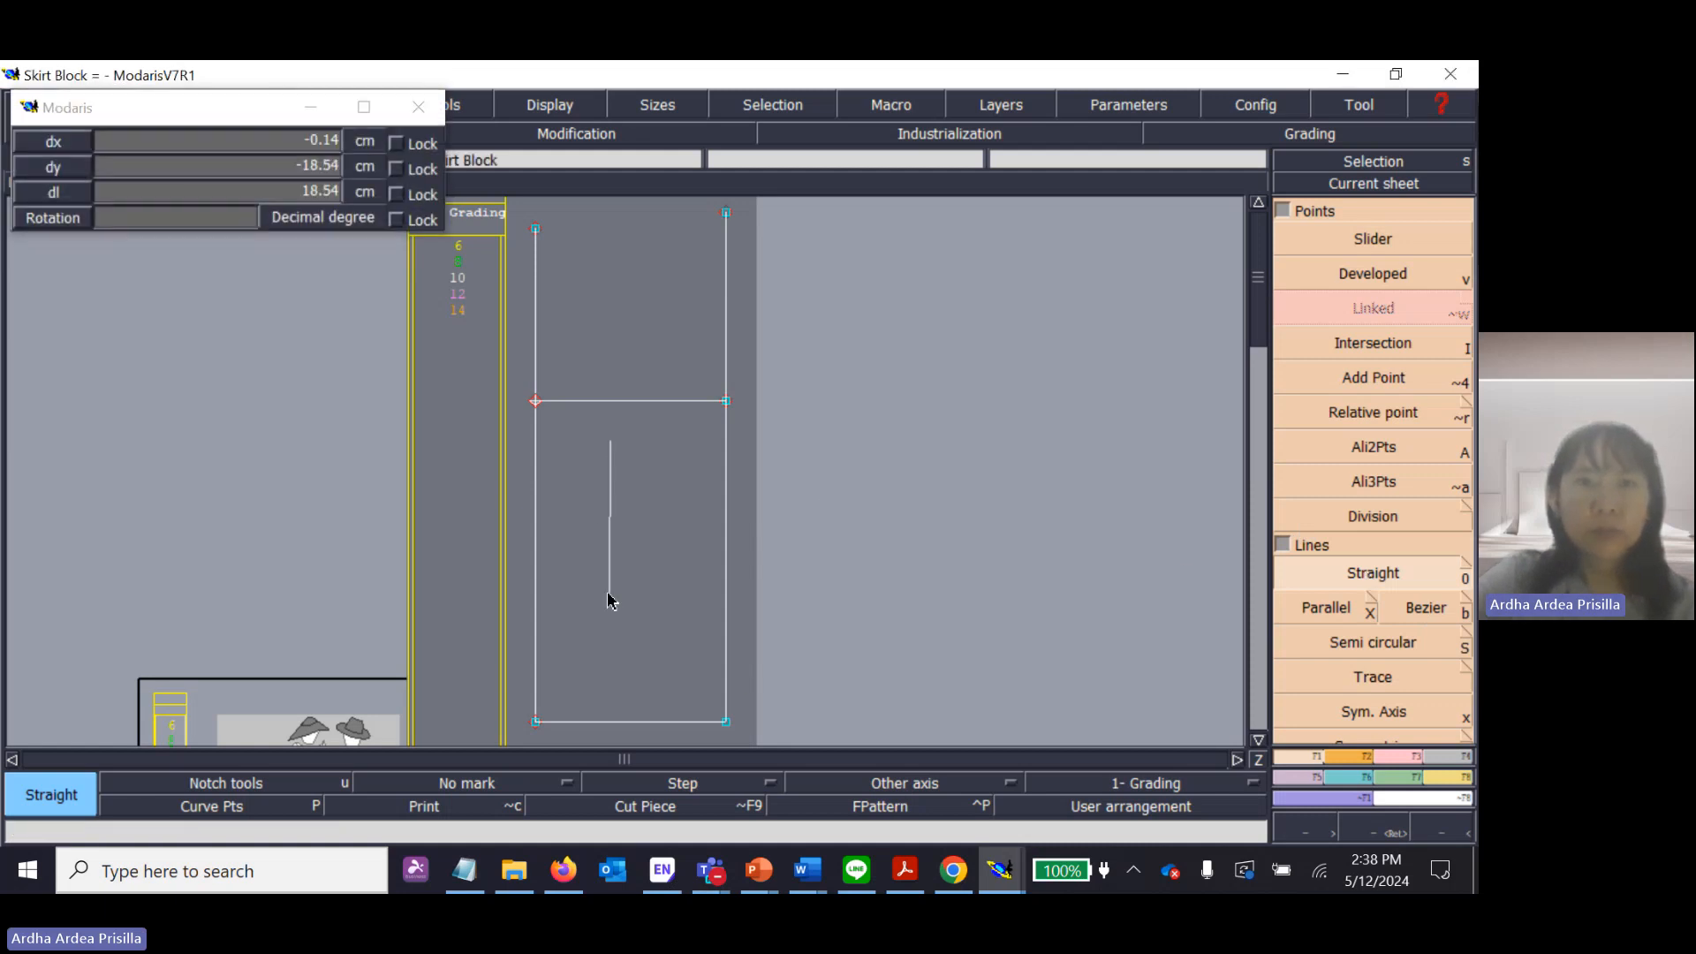
{"action": "left_click", "coordinate": [609, 593]}
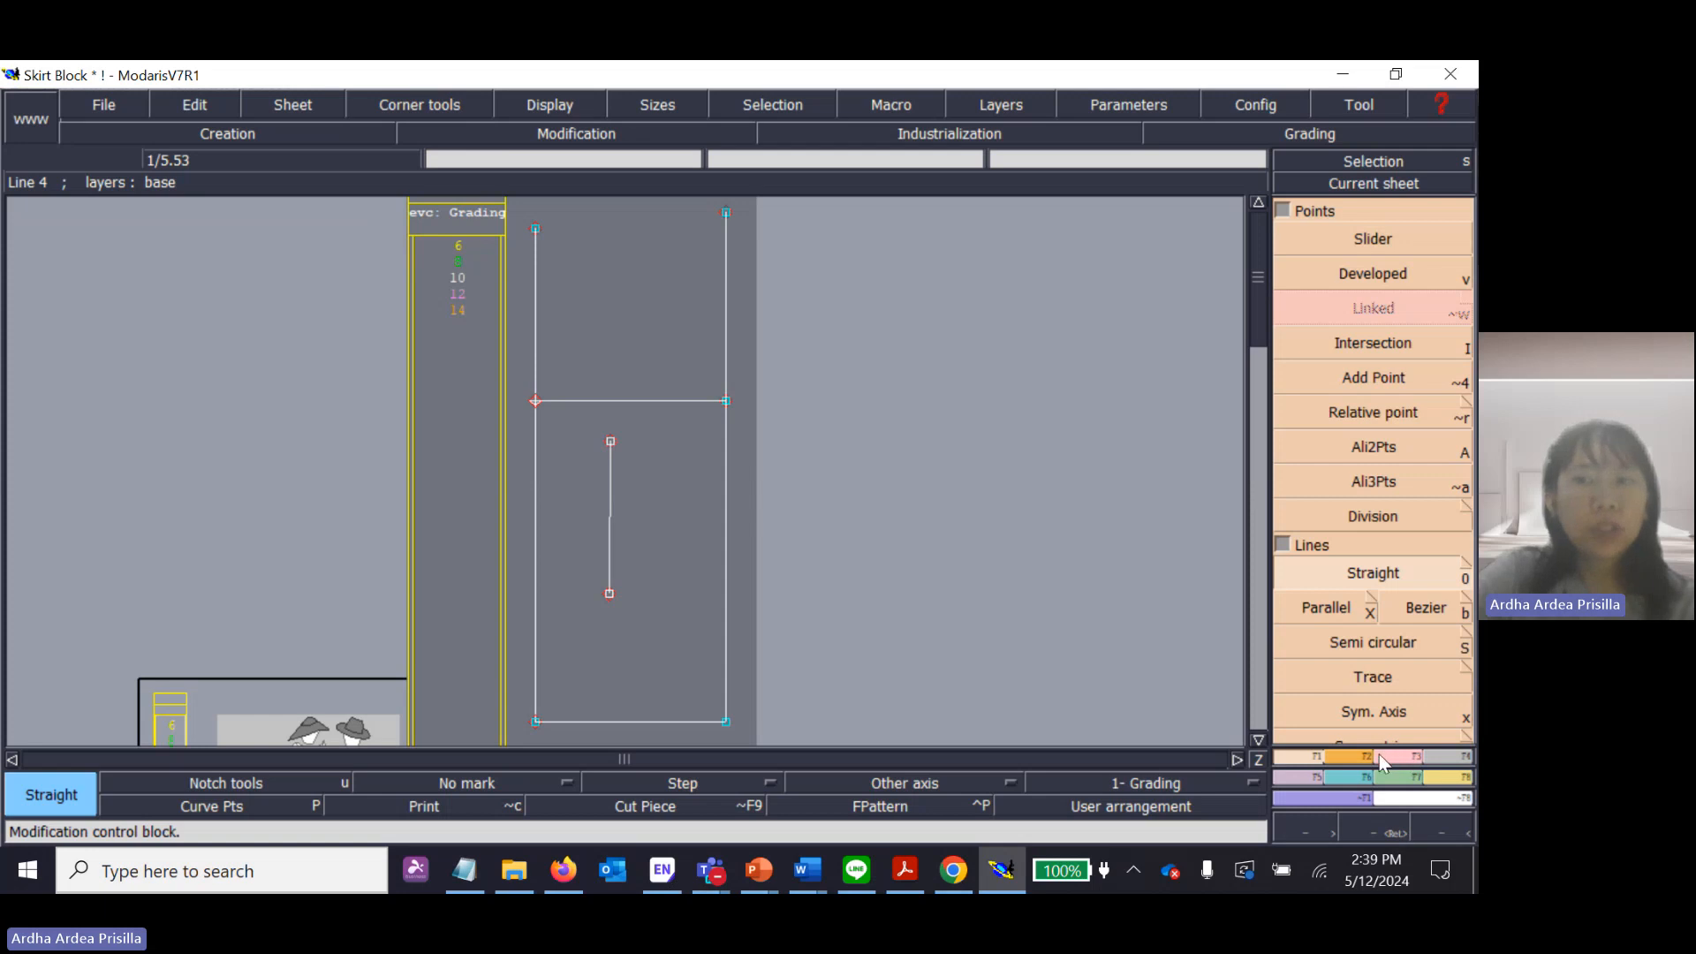
{"action": "left_click", "coordinate": [1409, 762]}
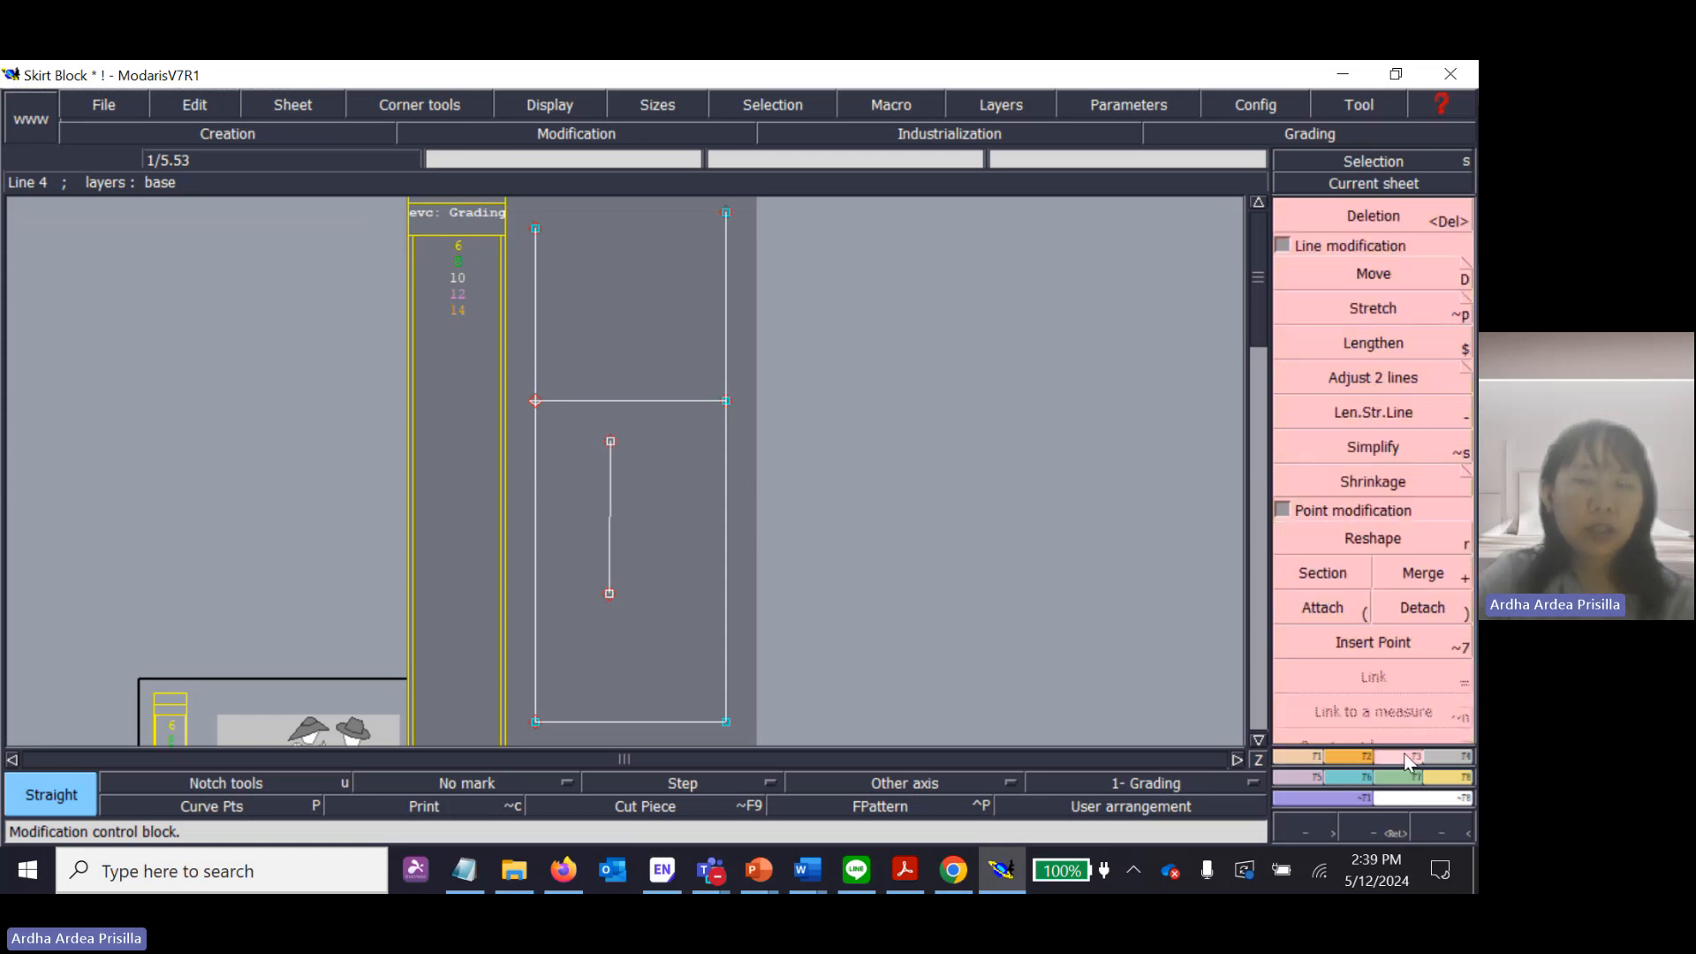
{"action": "left_click", "coordinate": [1393, 221]}
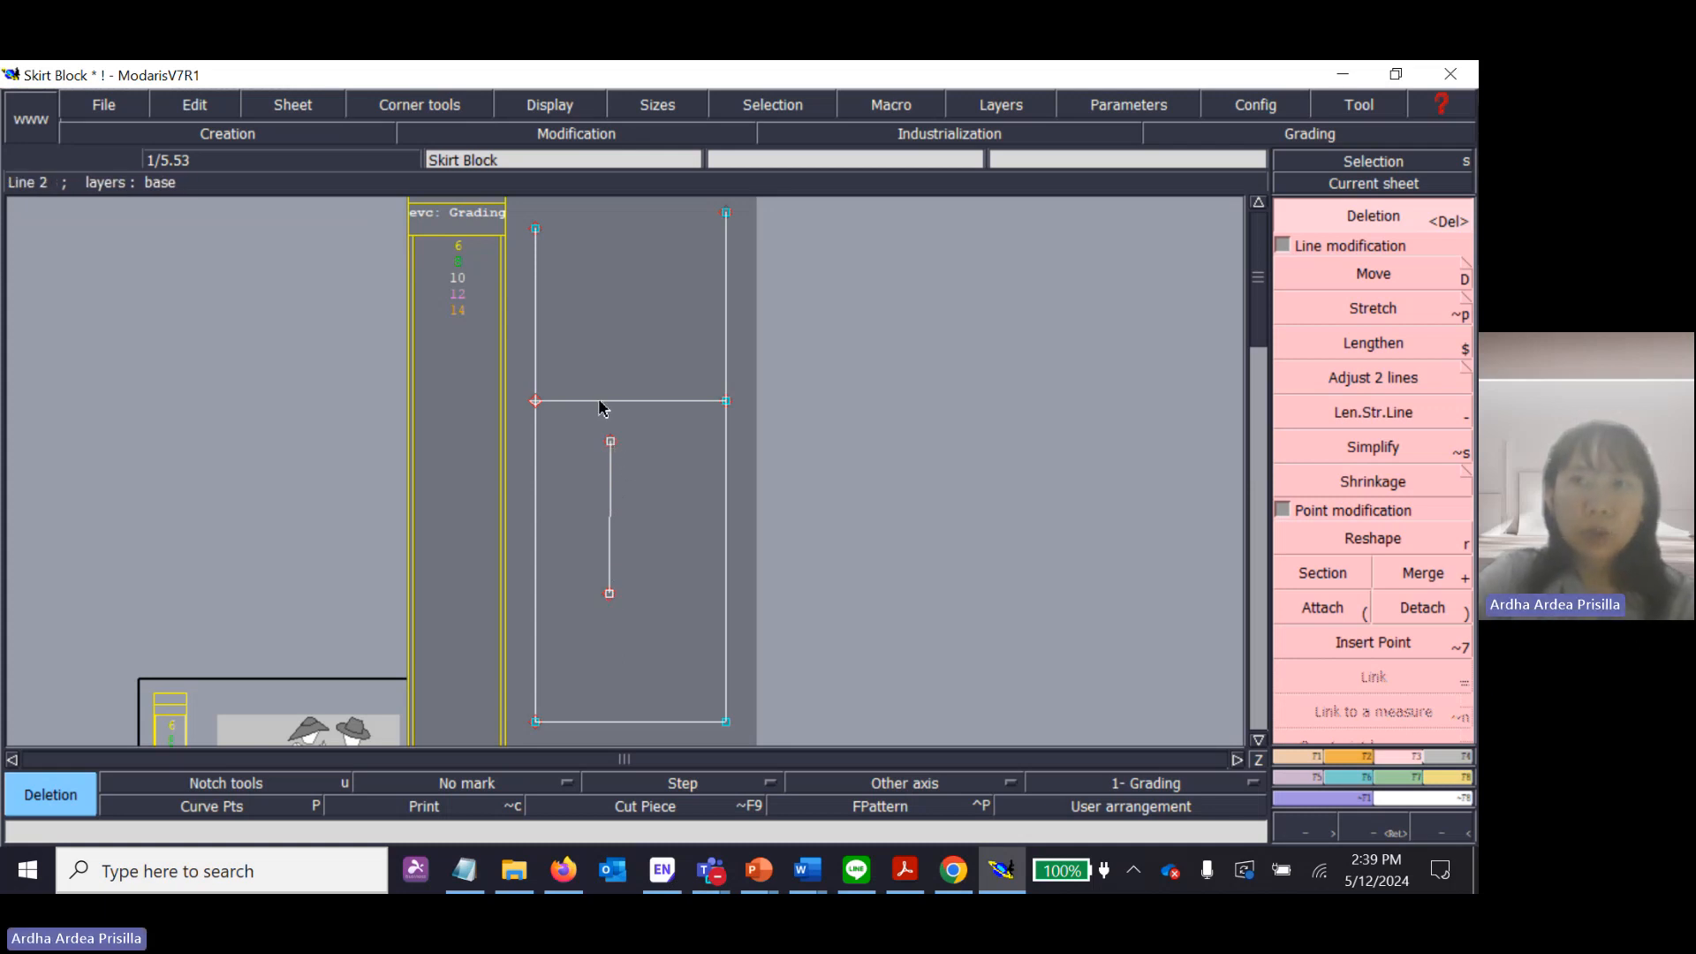
{"action": "left_click", "coordinate": [1396, 223]}
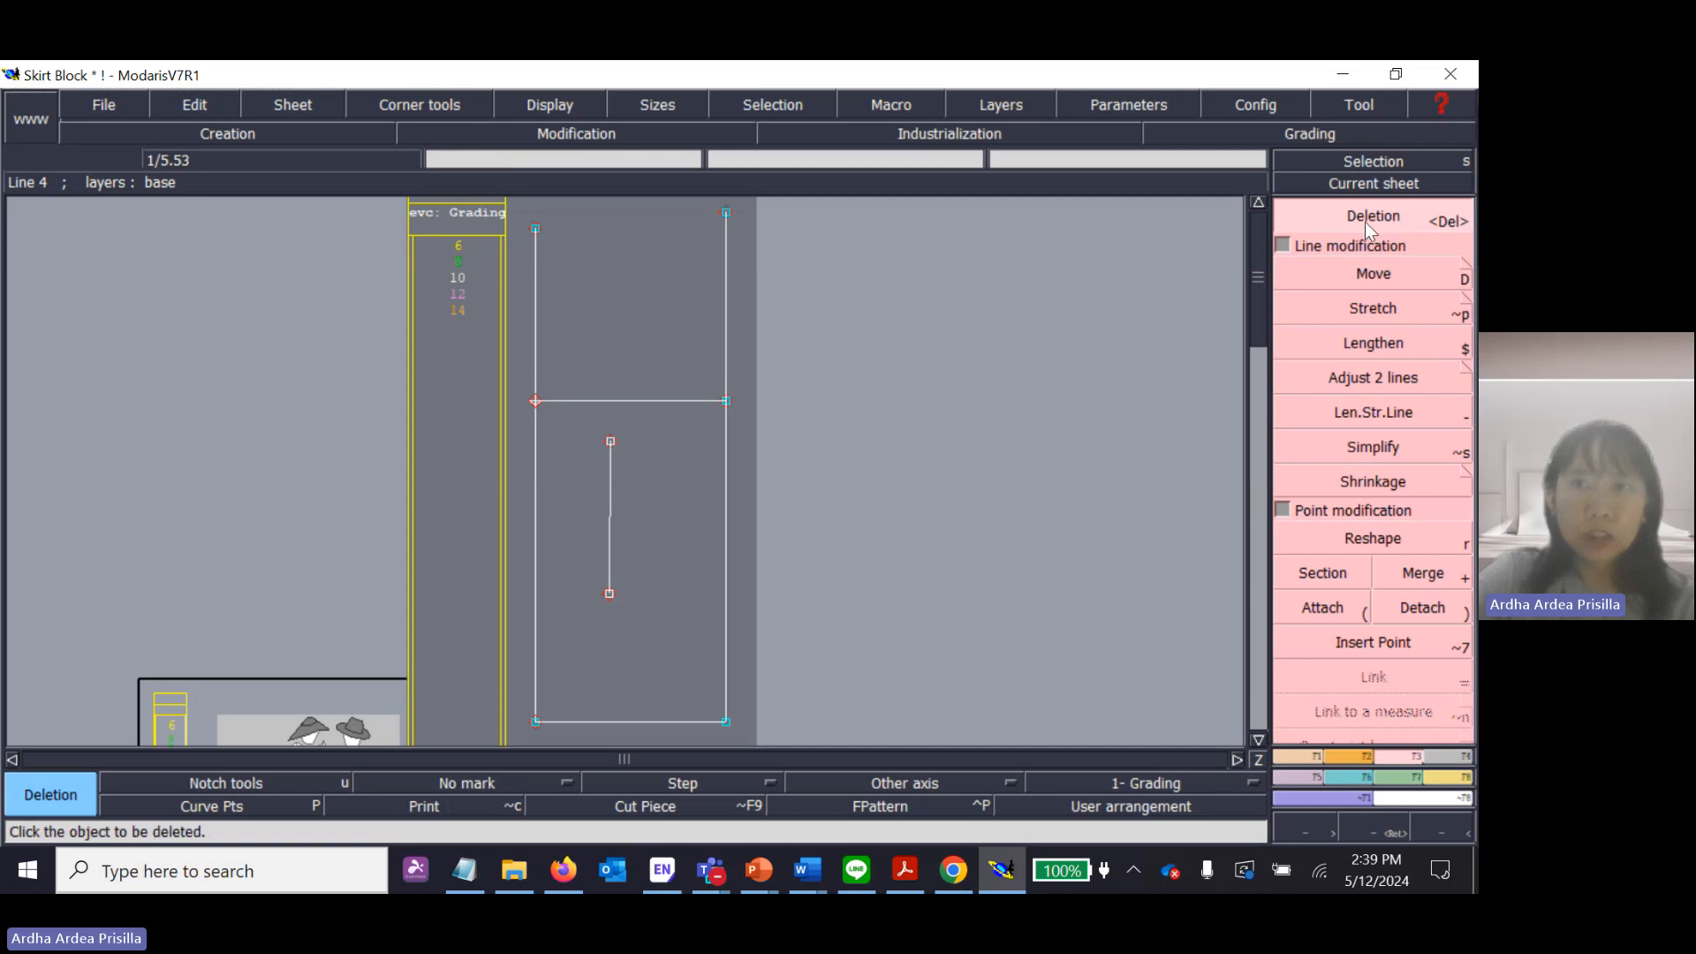
{"action": "left_click", "coordinate": [610, 515]}
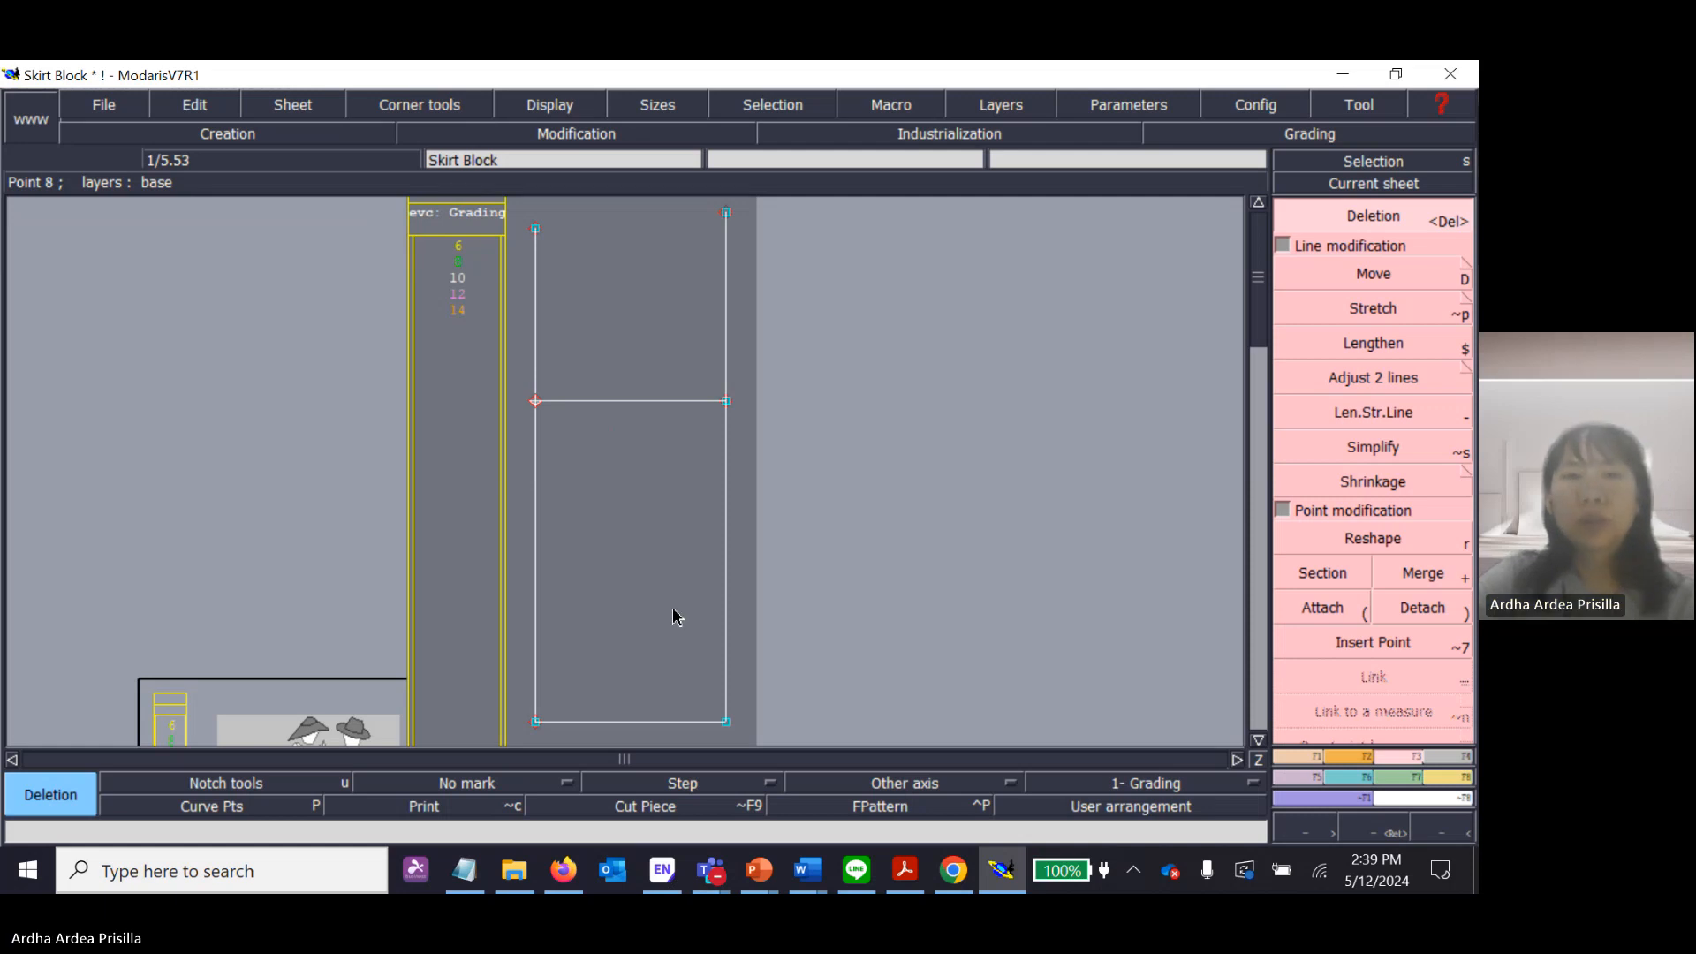
Draw a short, slightly rising diagonal practice line inside the block below the hip line with the Straight tool.
{"action": "left_click", "coordinate": [1381, 222]}
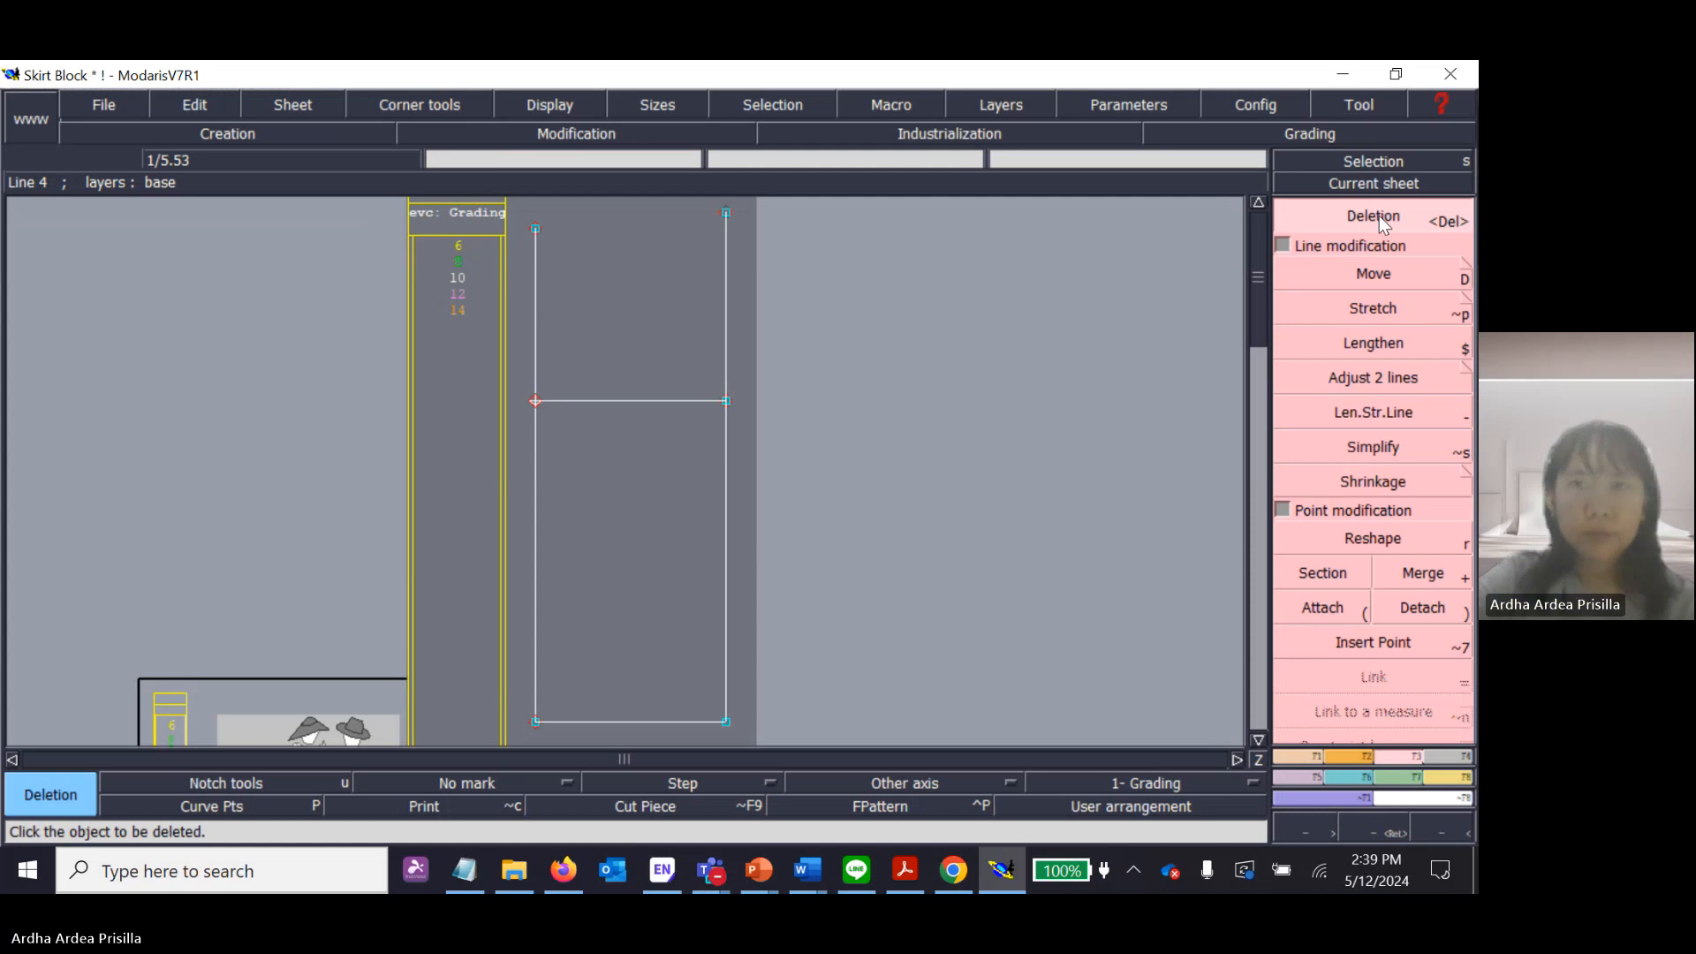
{"action": "left_click", "coordinate": [1308, 758]}
{"action": "left_click", "coordinate": [1379, 569]}
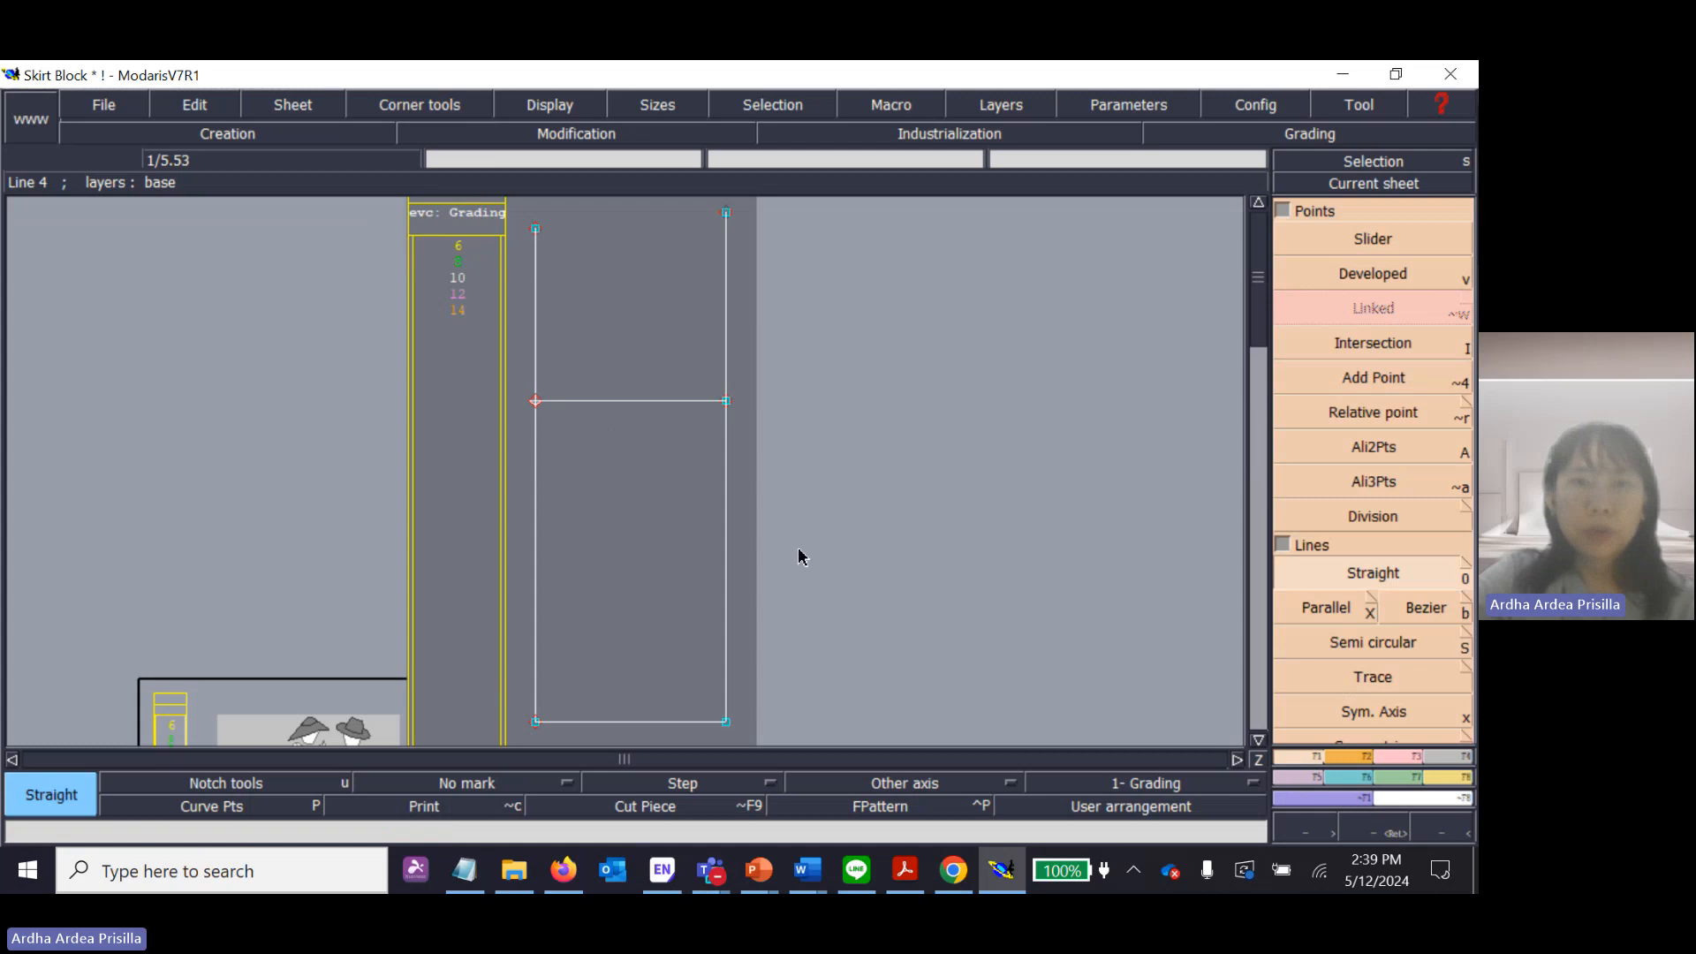
{"action": "left_click", "coordinate": [573, 603]}
{"action": "left_click", "coordinate": [620, 581]}
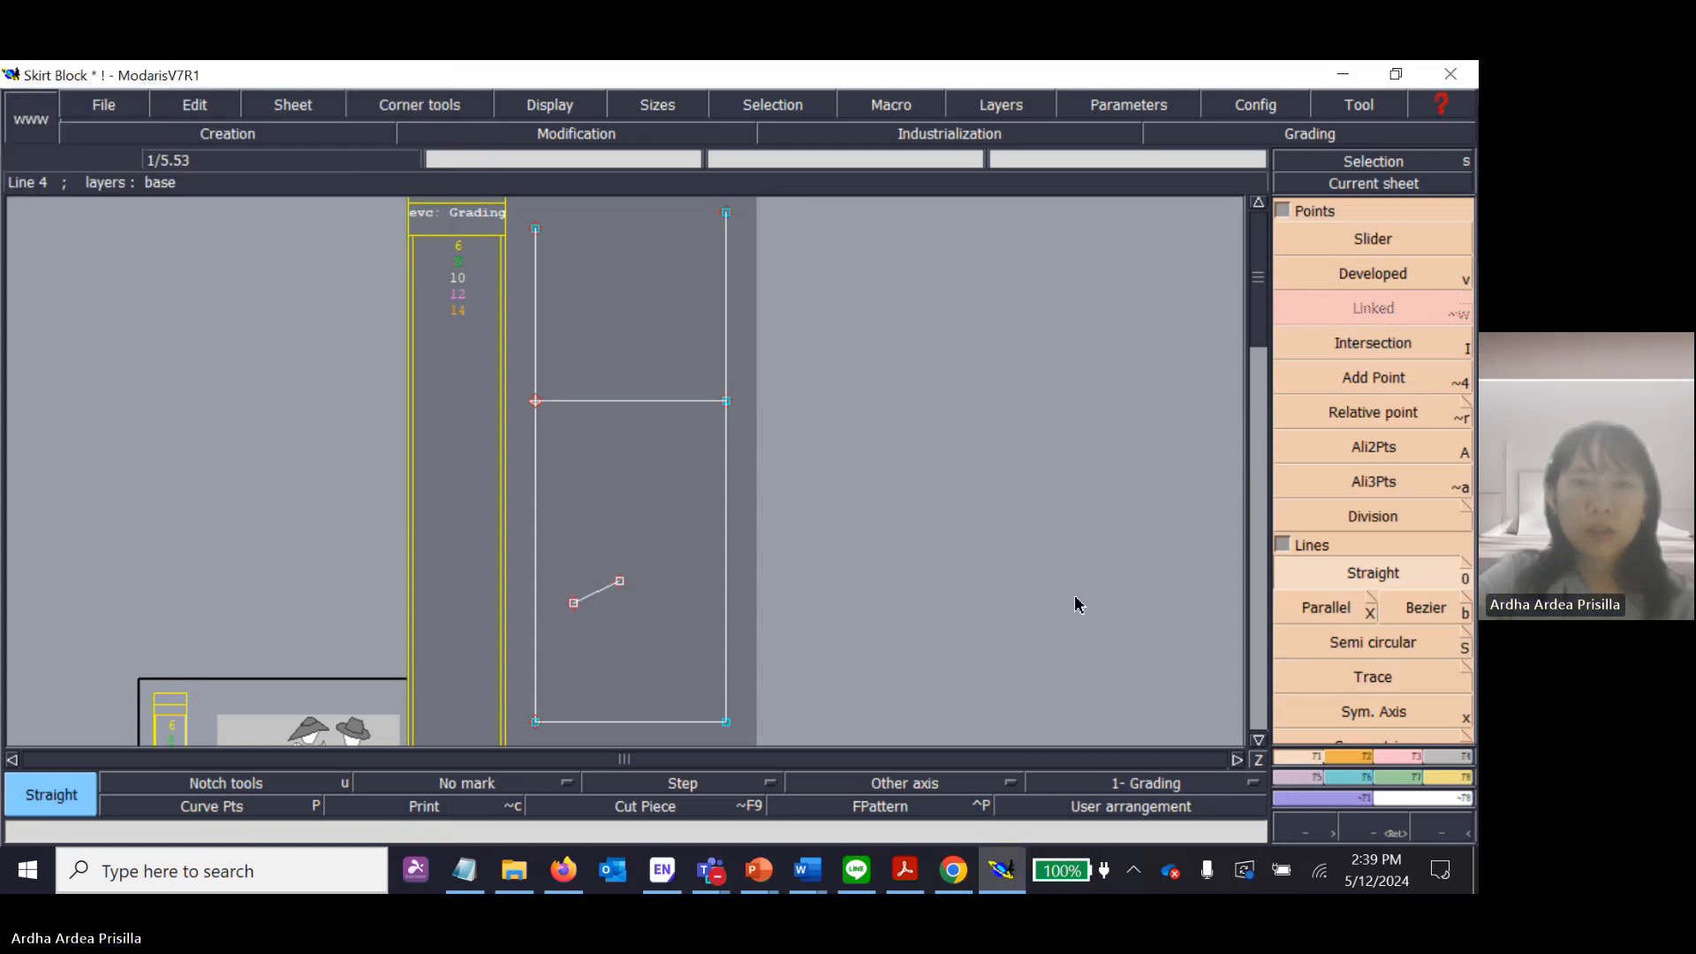
Remove the short diagonal practice line and its leftover end points with the Deletion tool.
{"action": "left_click", "coordinate": [1416, 757]}
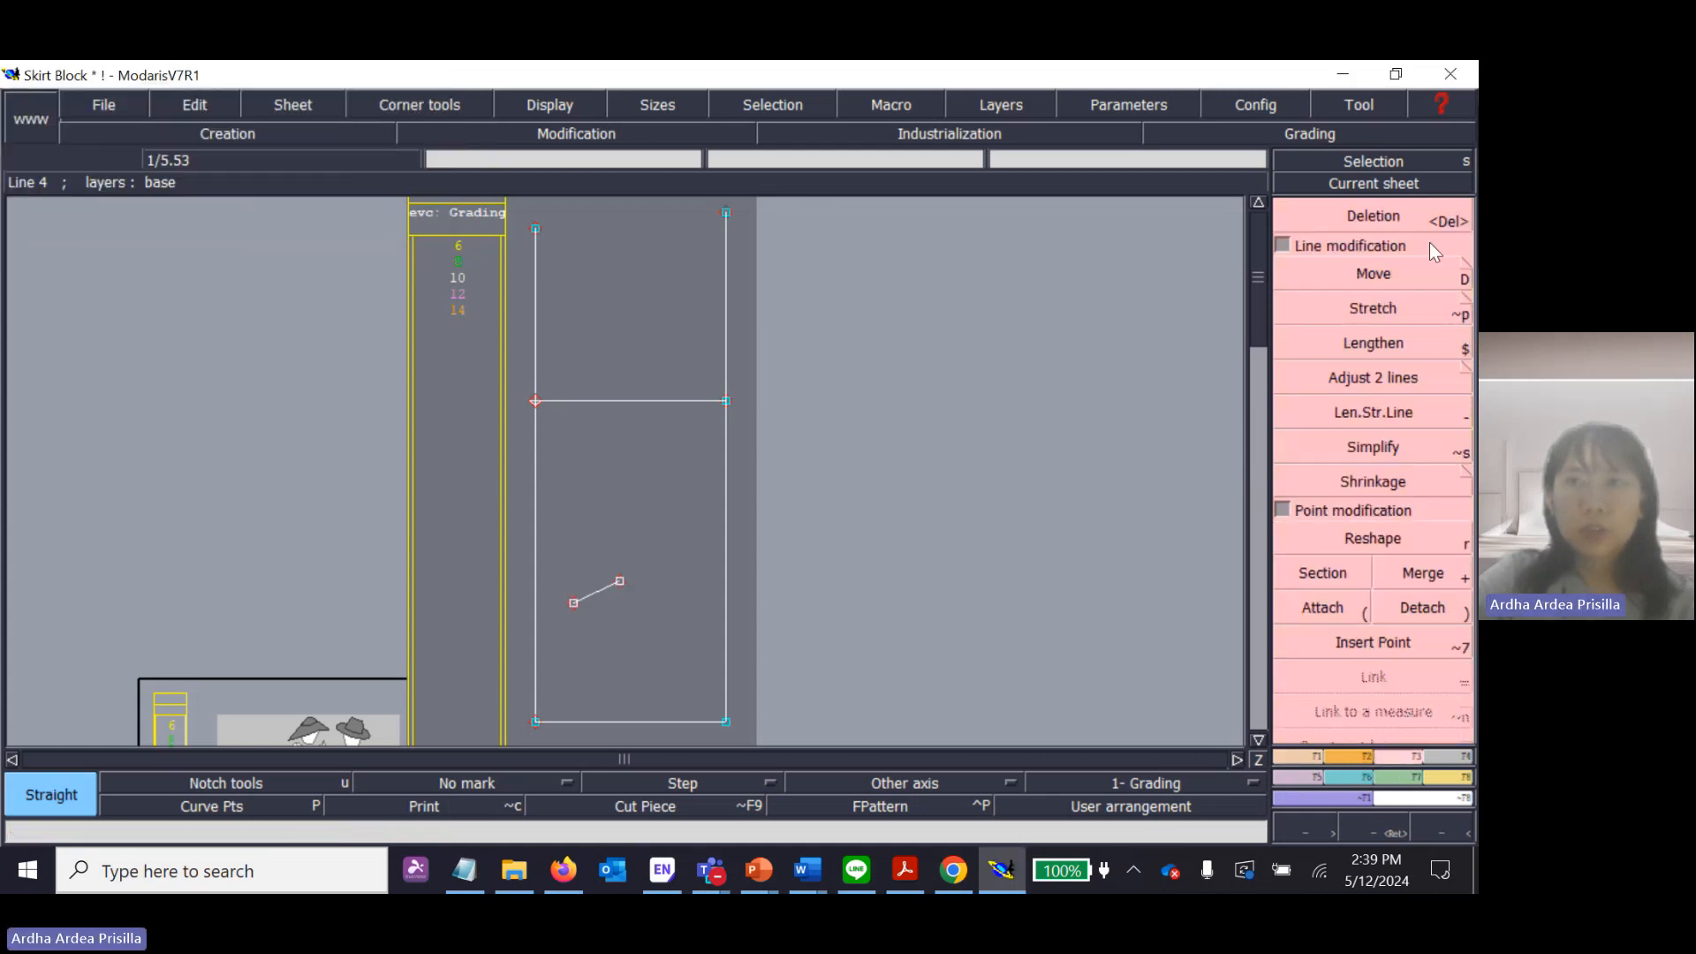
{"action": "left_click", "coordinate": [1406, 218]}
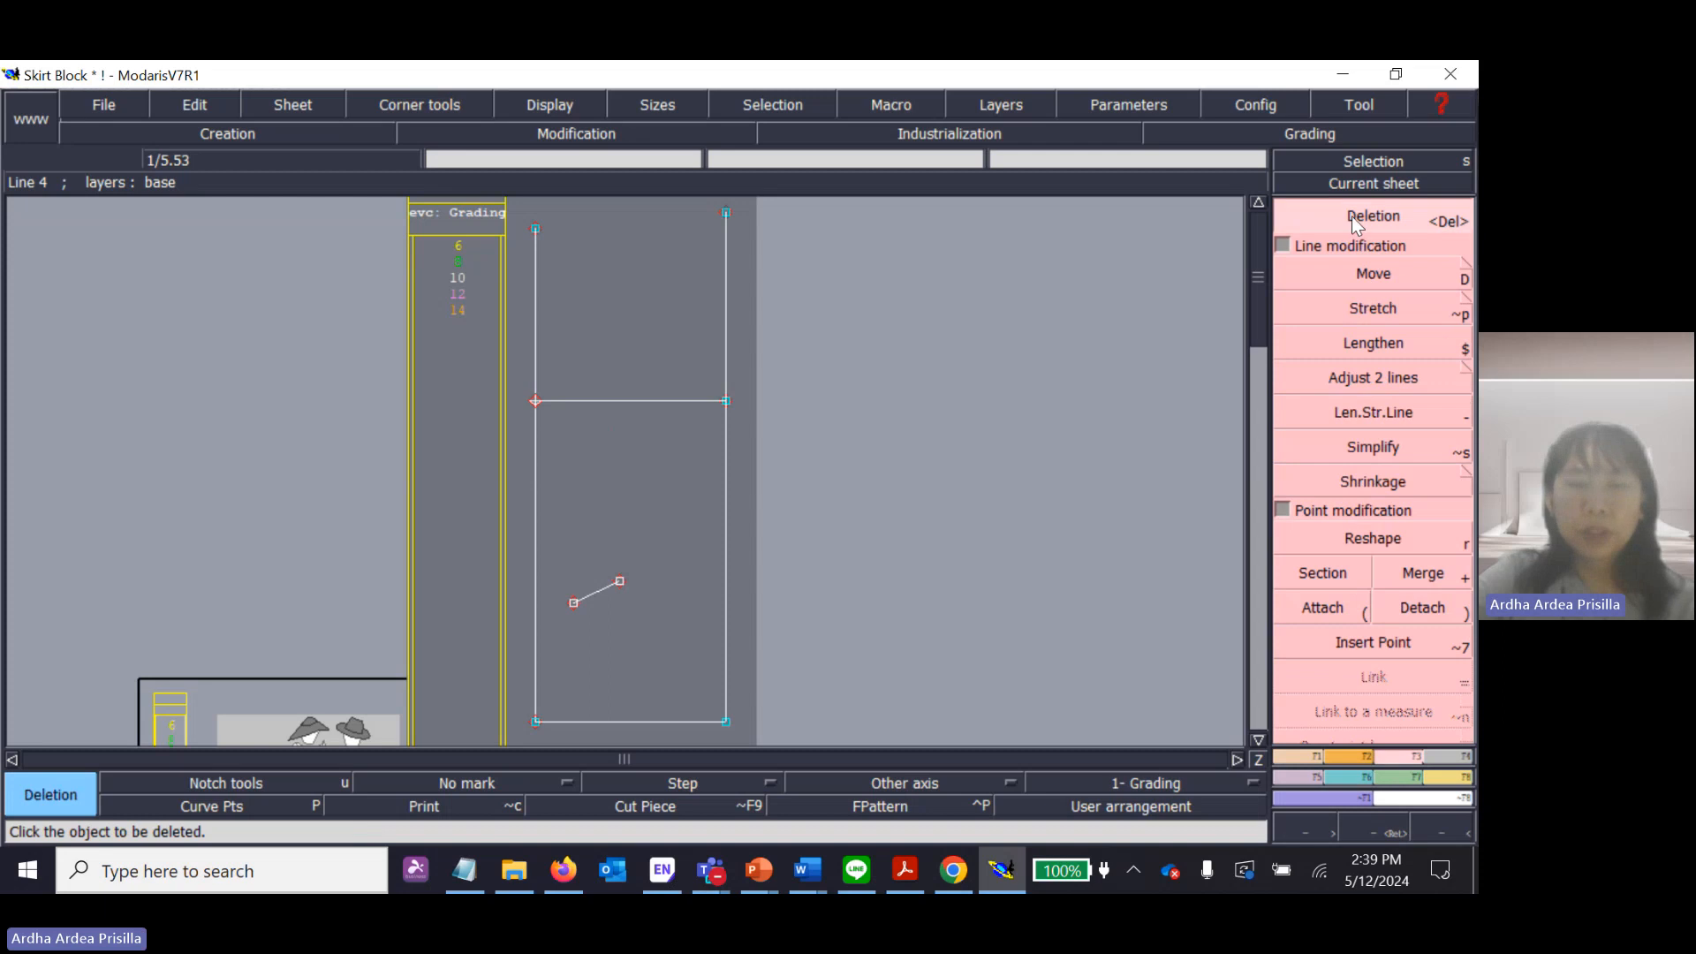
{"action": "left_click", "coordinate": [600, 597]}
{"action": "left_click", "coordinate": [619, 580]}
{"action": "left_click", "coordinate": [573, 603]}
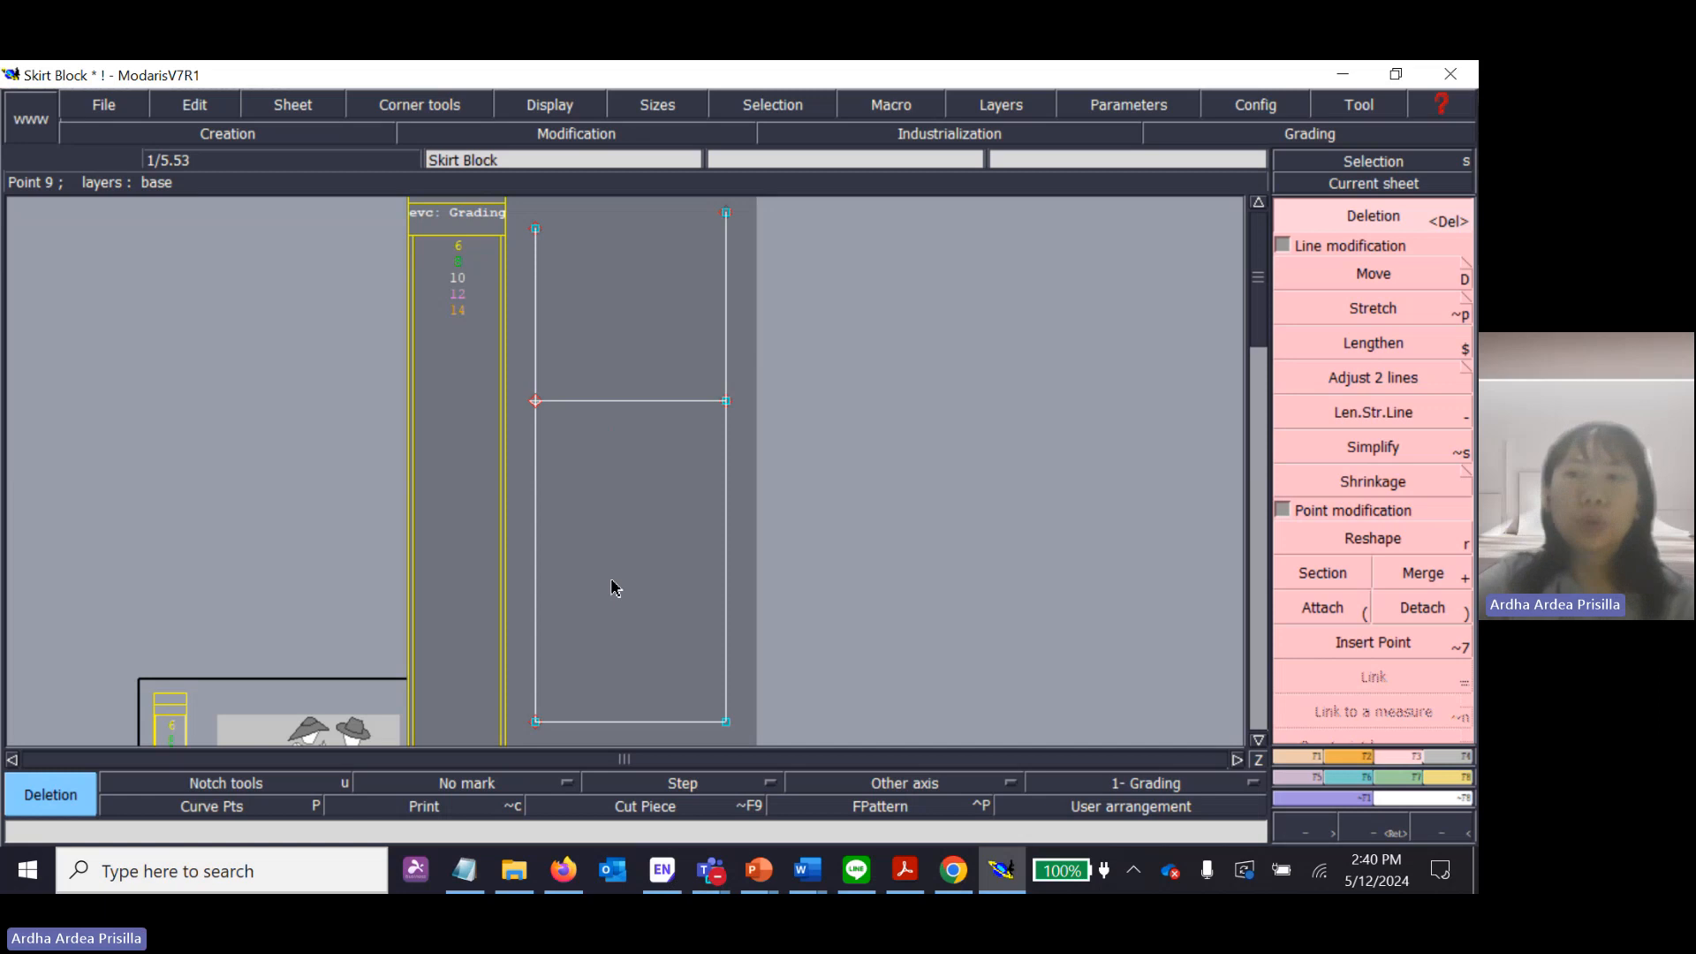
Draw a Bezier line about 31 cm long from the left line's upper end to the hip line's right end and undo it.
{"action": "left_click", "coordinate": [1314, 757]}
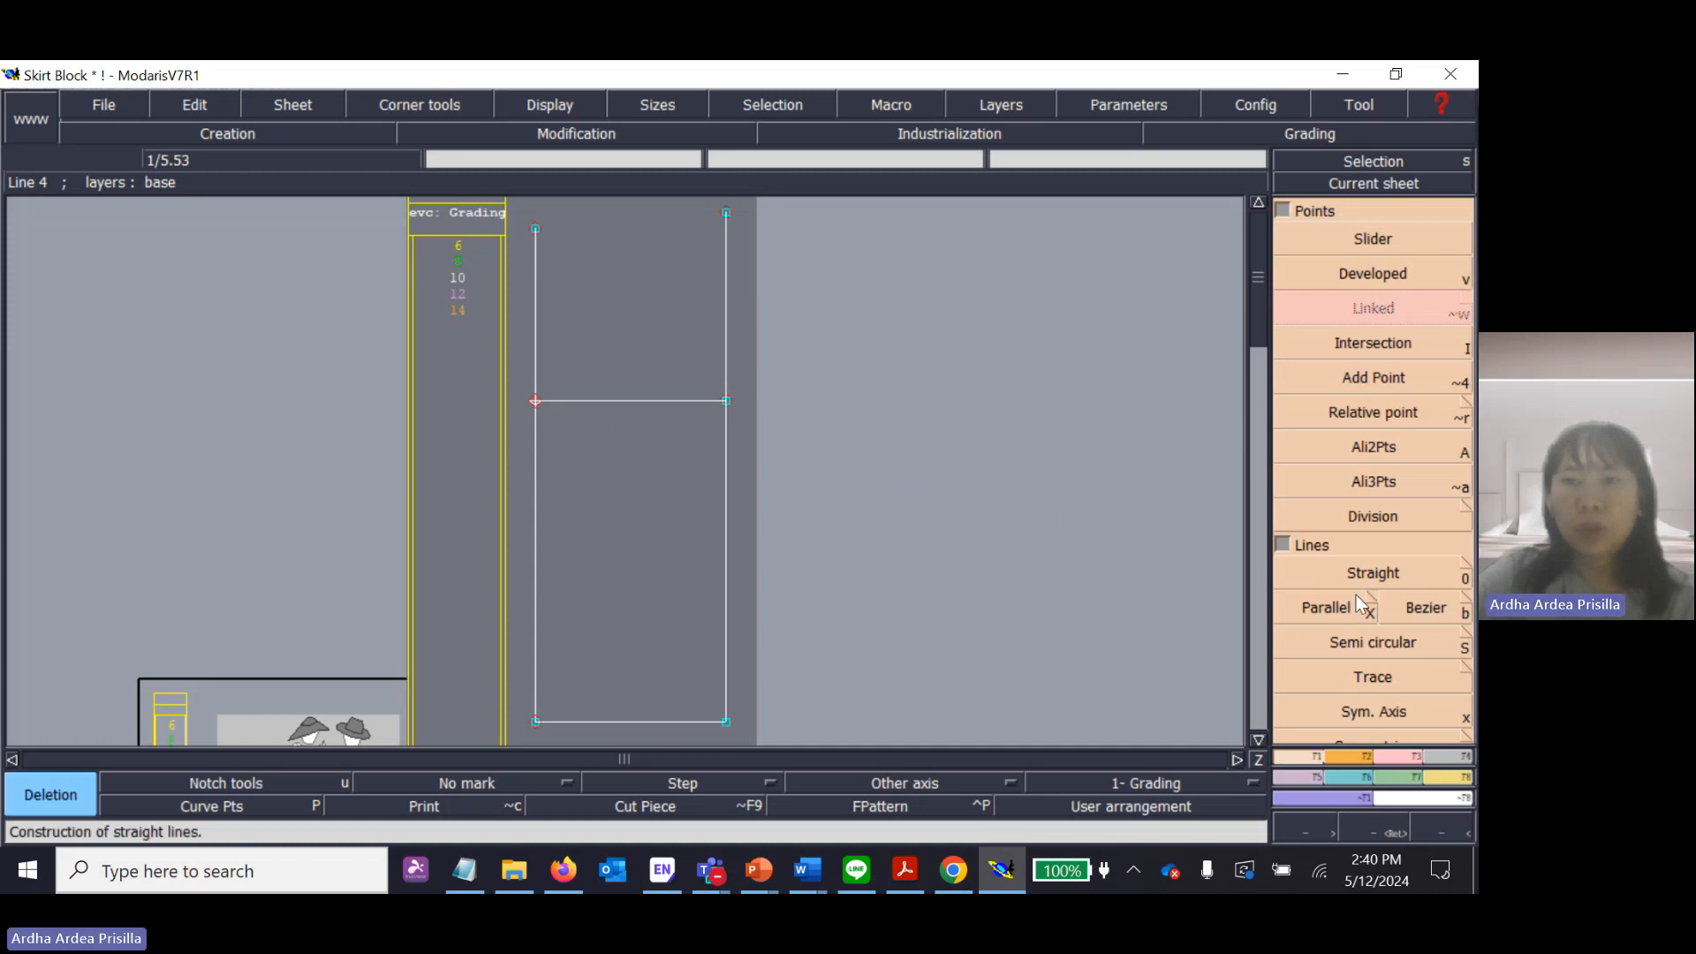
{"action": "left_click", "coordinate": [1412, 613]}
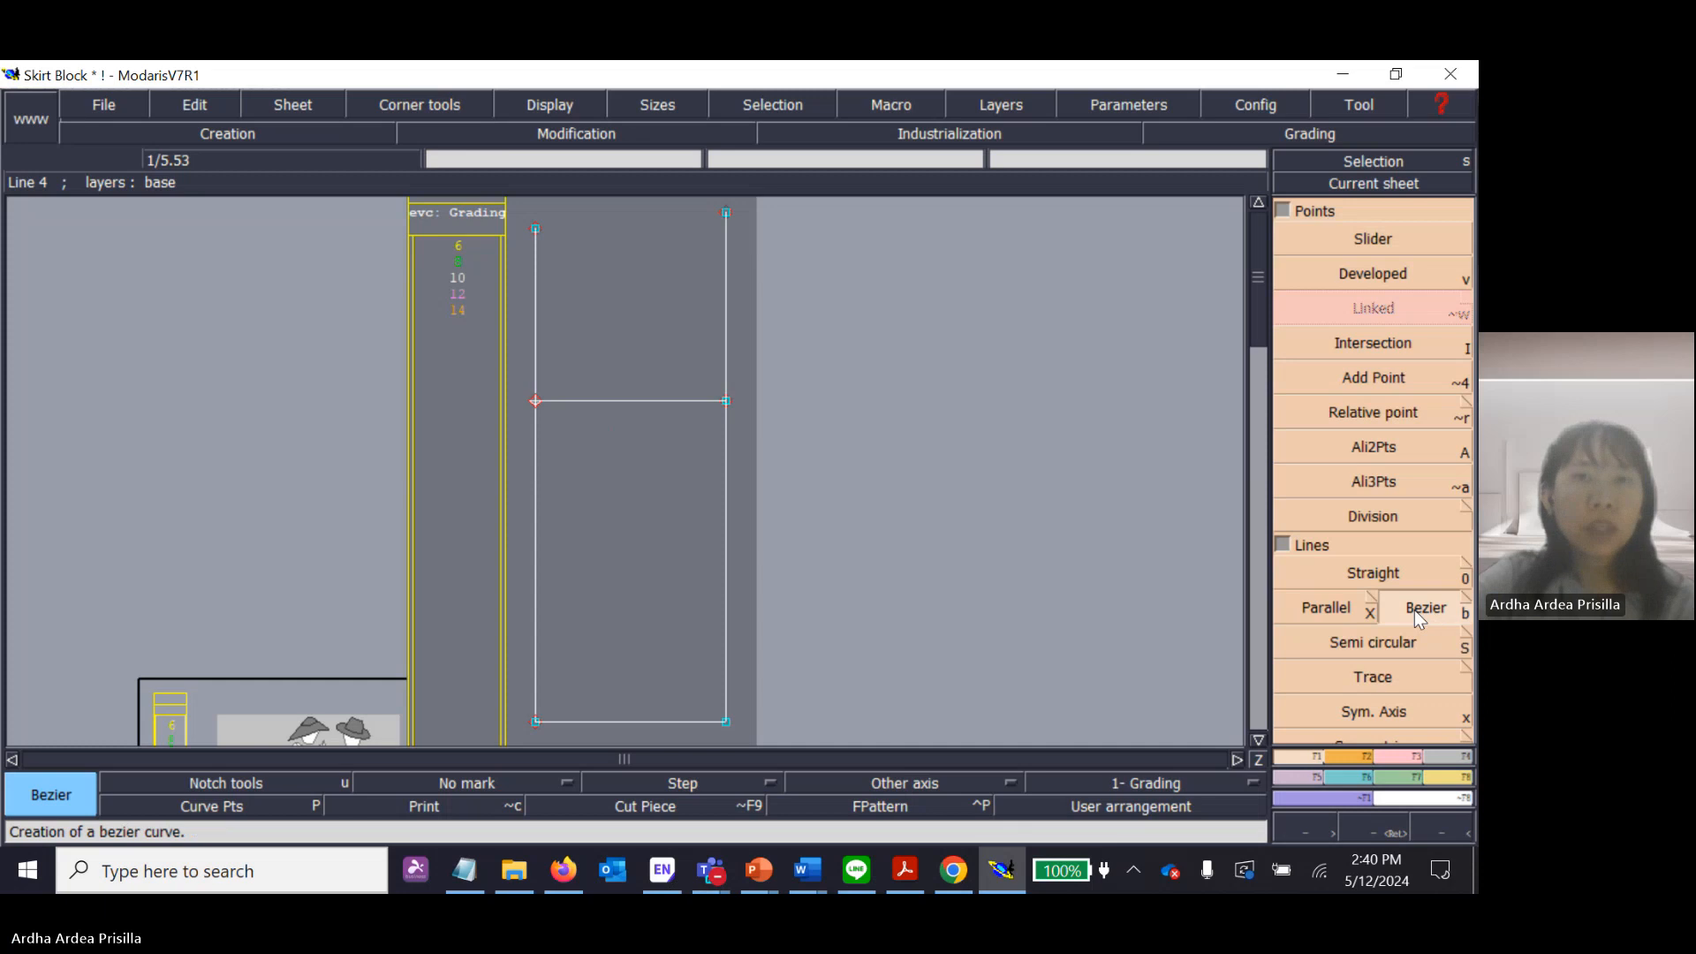
{"action": "left_click", "coordinate": [535, 229]}
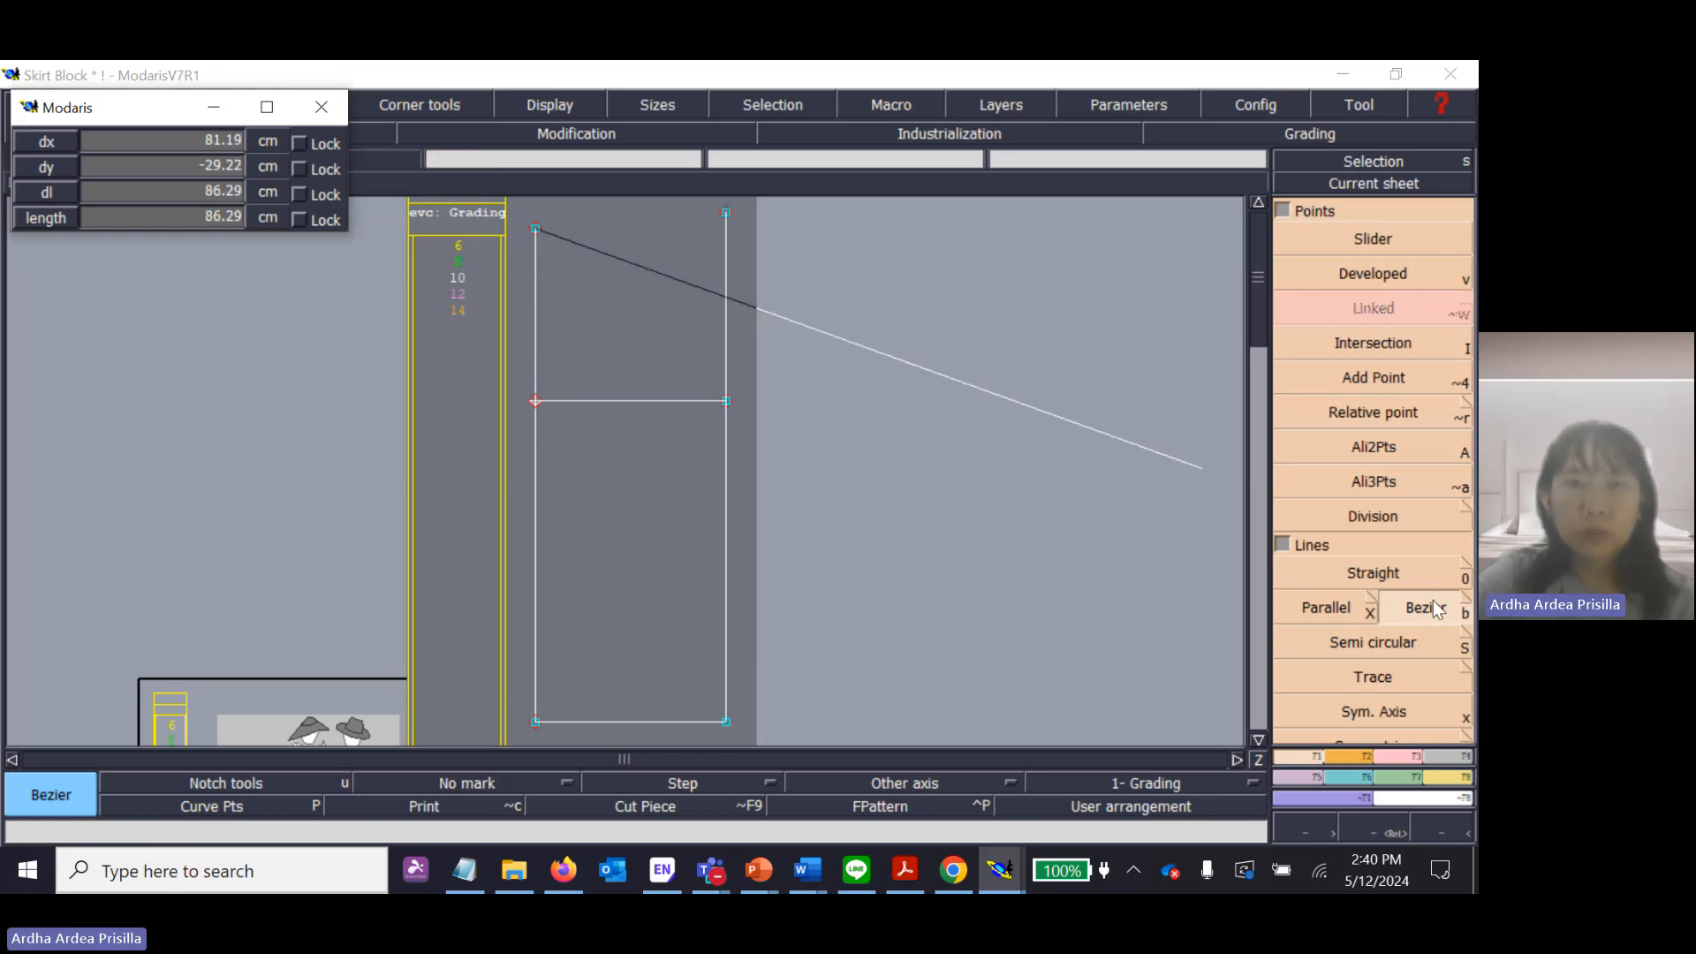
{"action": "left_click", "coordinate": [725, 402]}
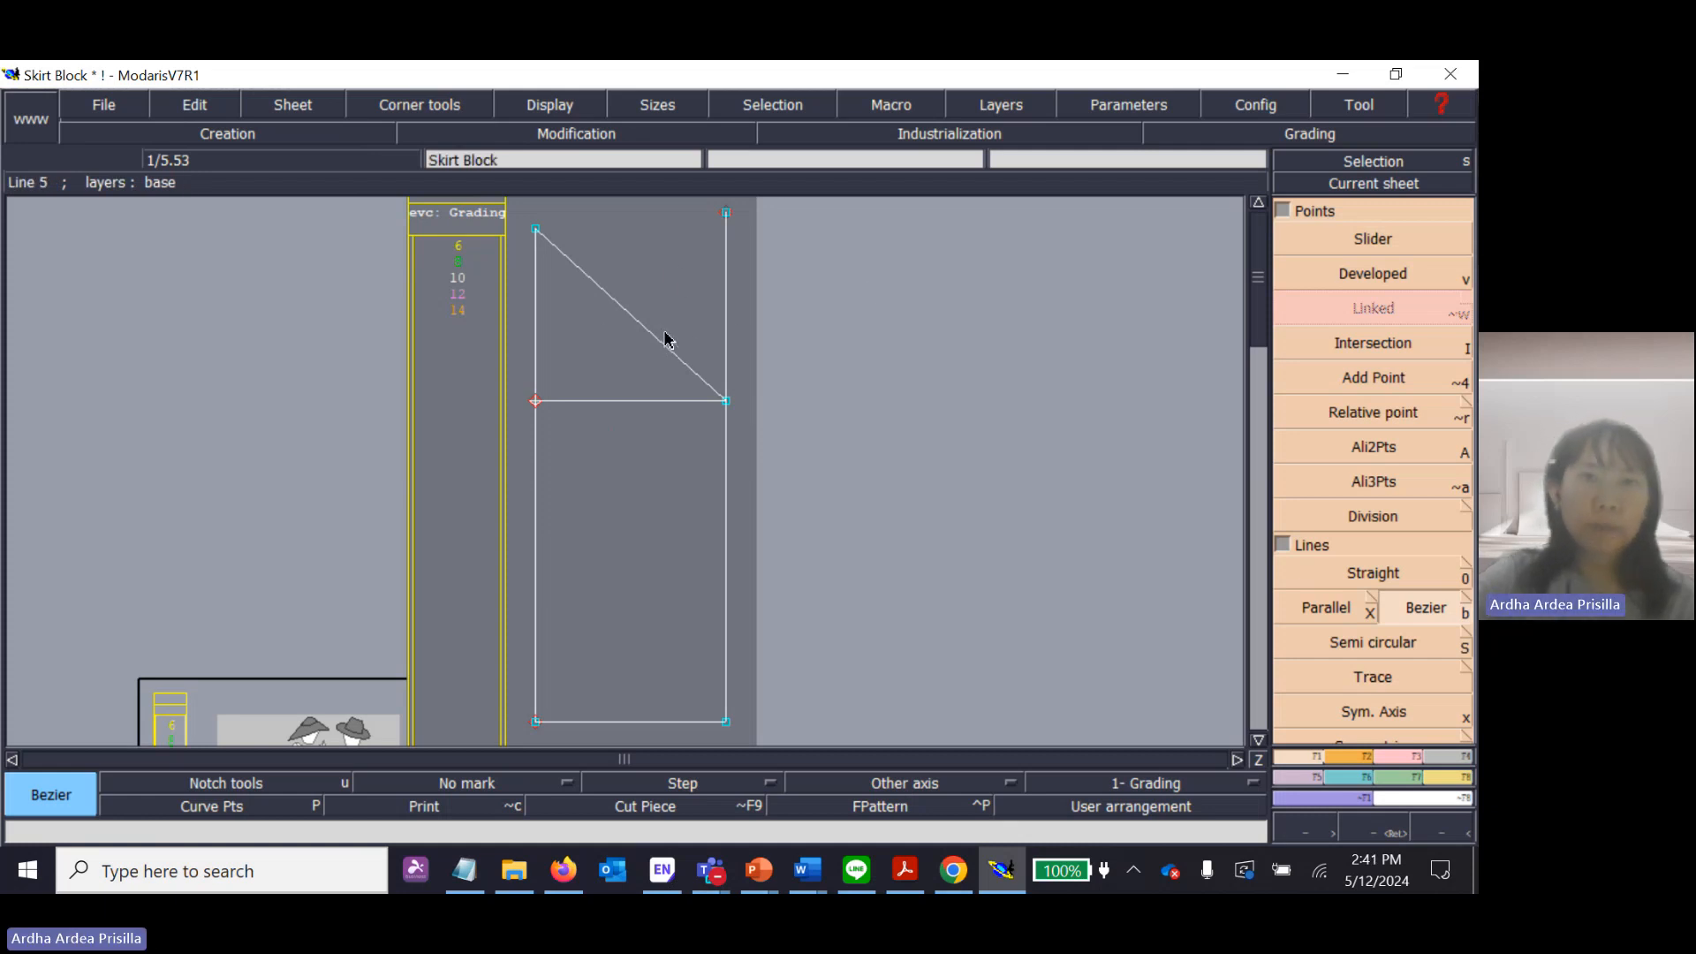
{"action": "key", "text": "Escape"}
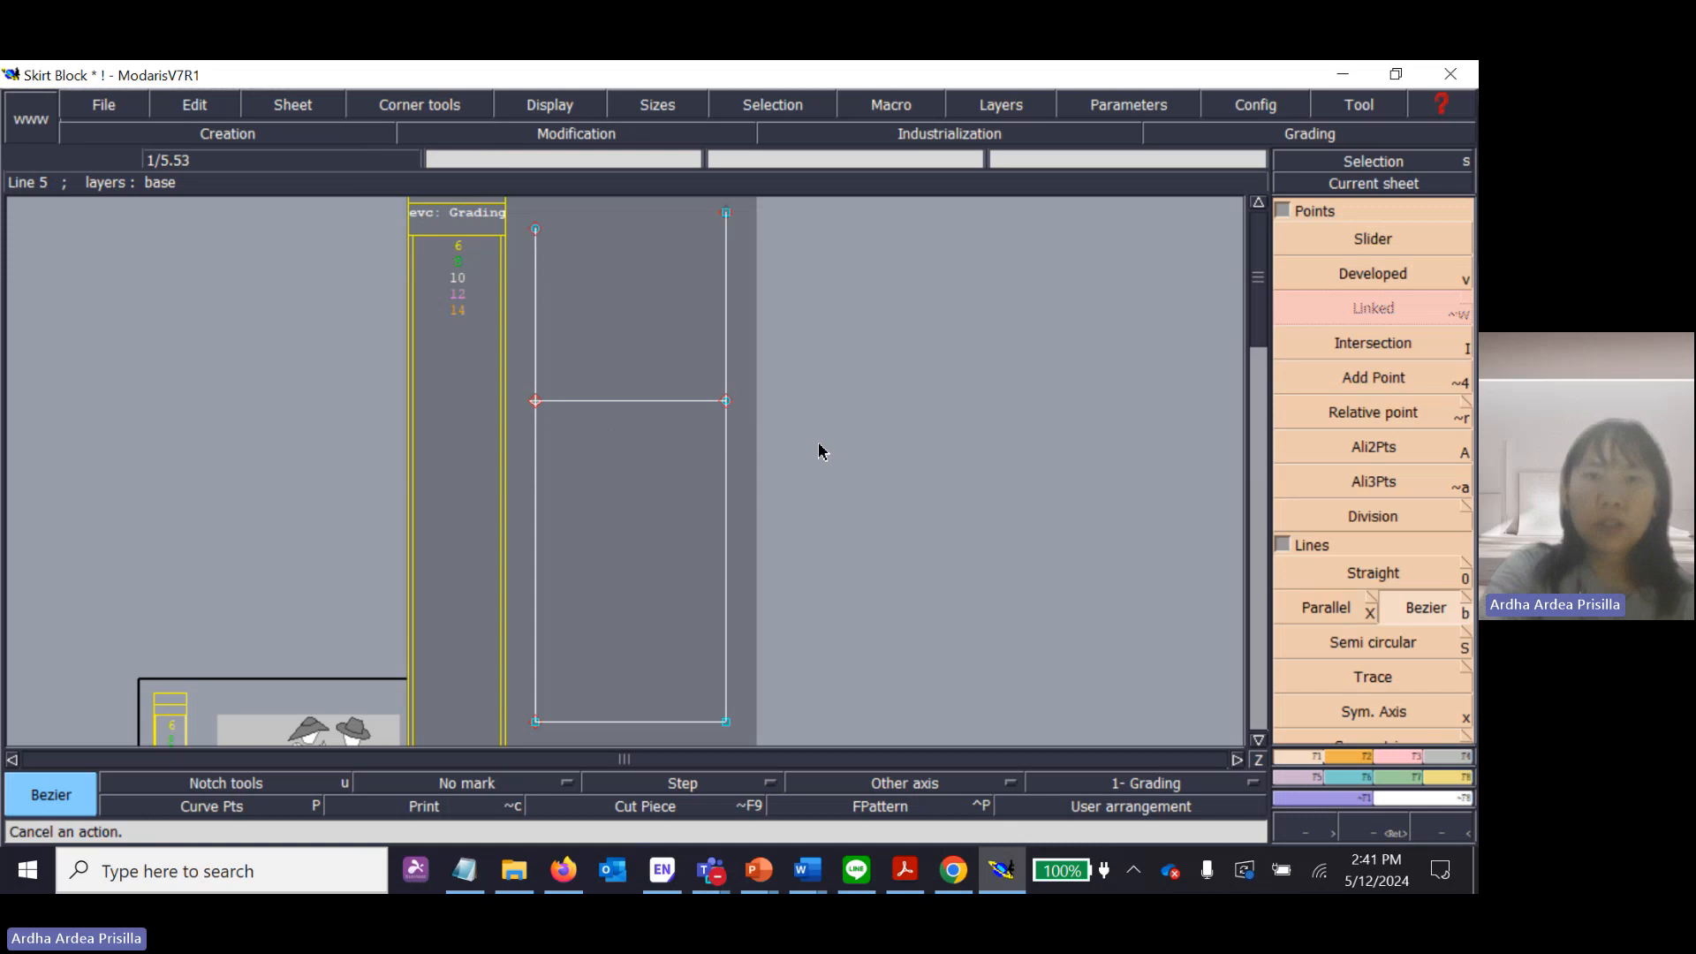
Draw a continuous multi-point Bezier line from the left line's upper end through the hip point and loosely beyond the block, and undo it.
{"action": "left_click", "coordinate": [535, 230]}
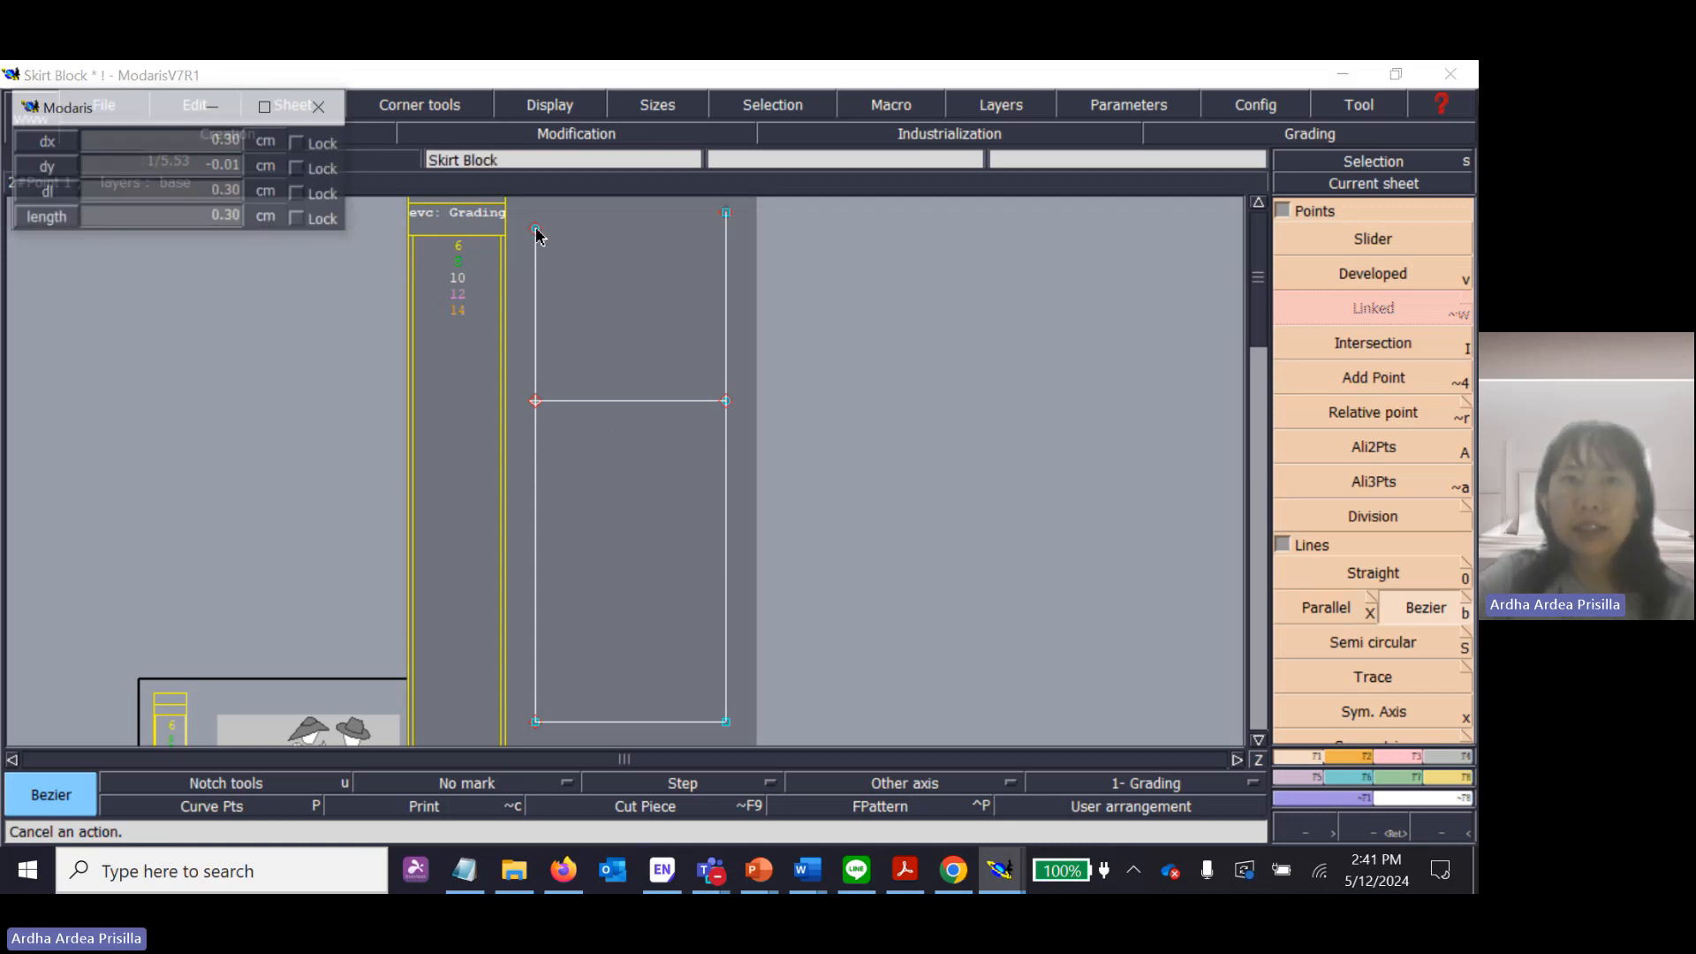
{"action": "left_click", "coordinate": [726, 402]}
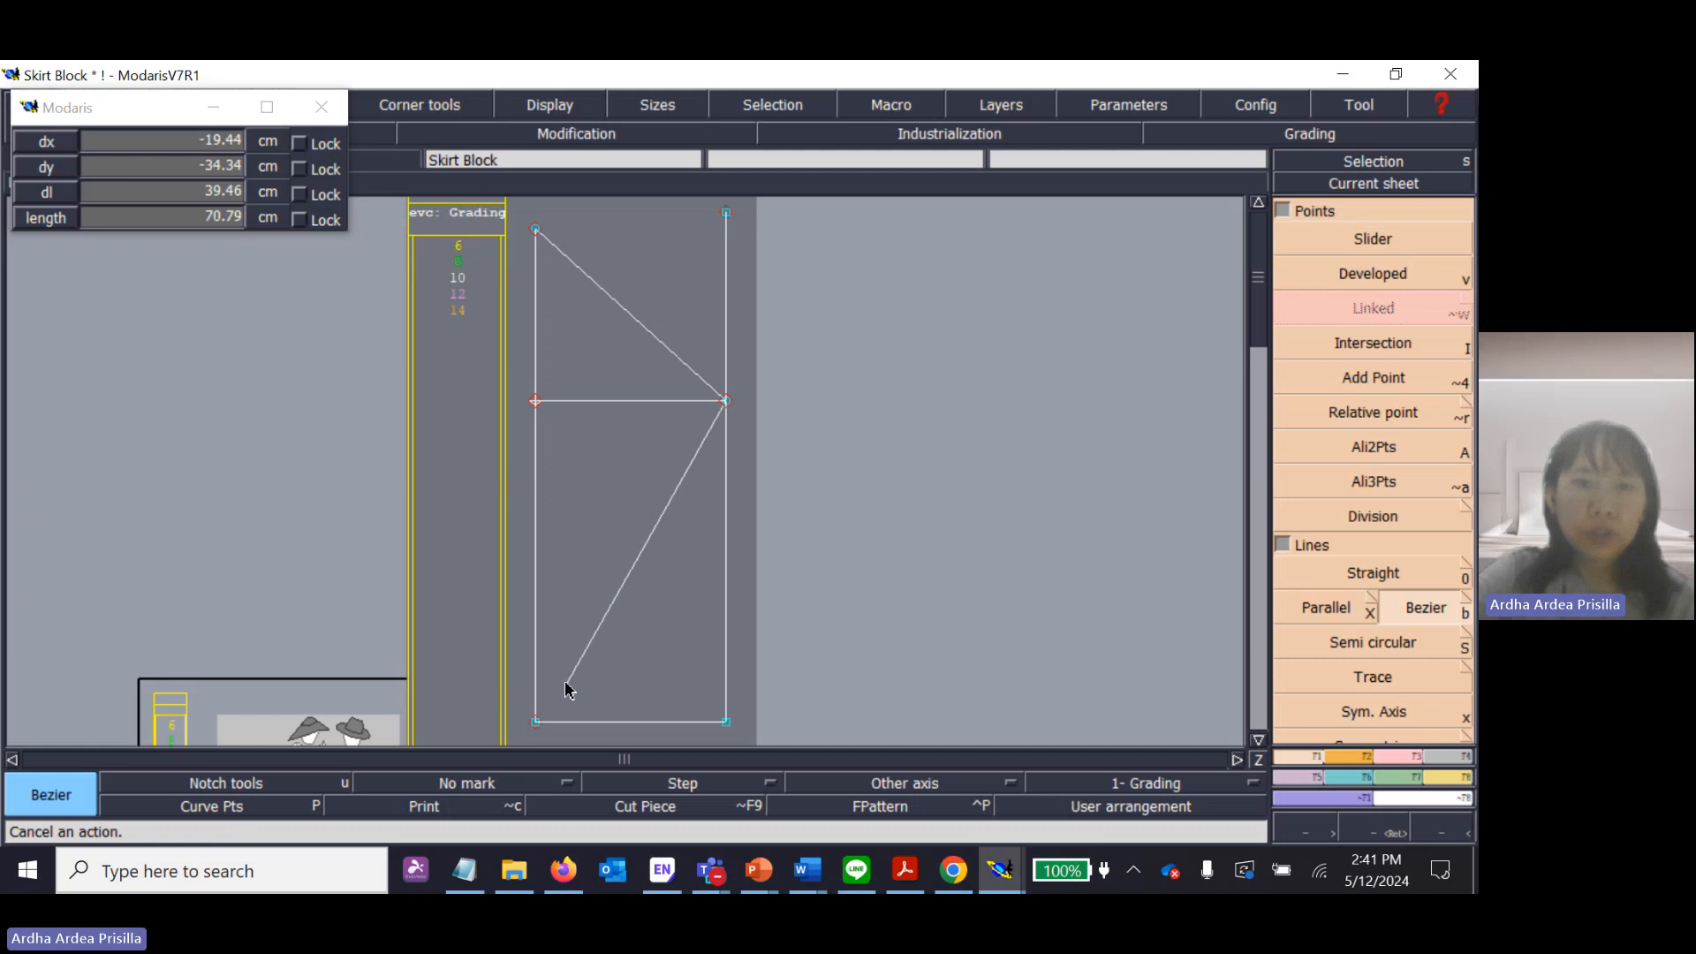
{"action": "left_click", "coordinate": [592, 649]}
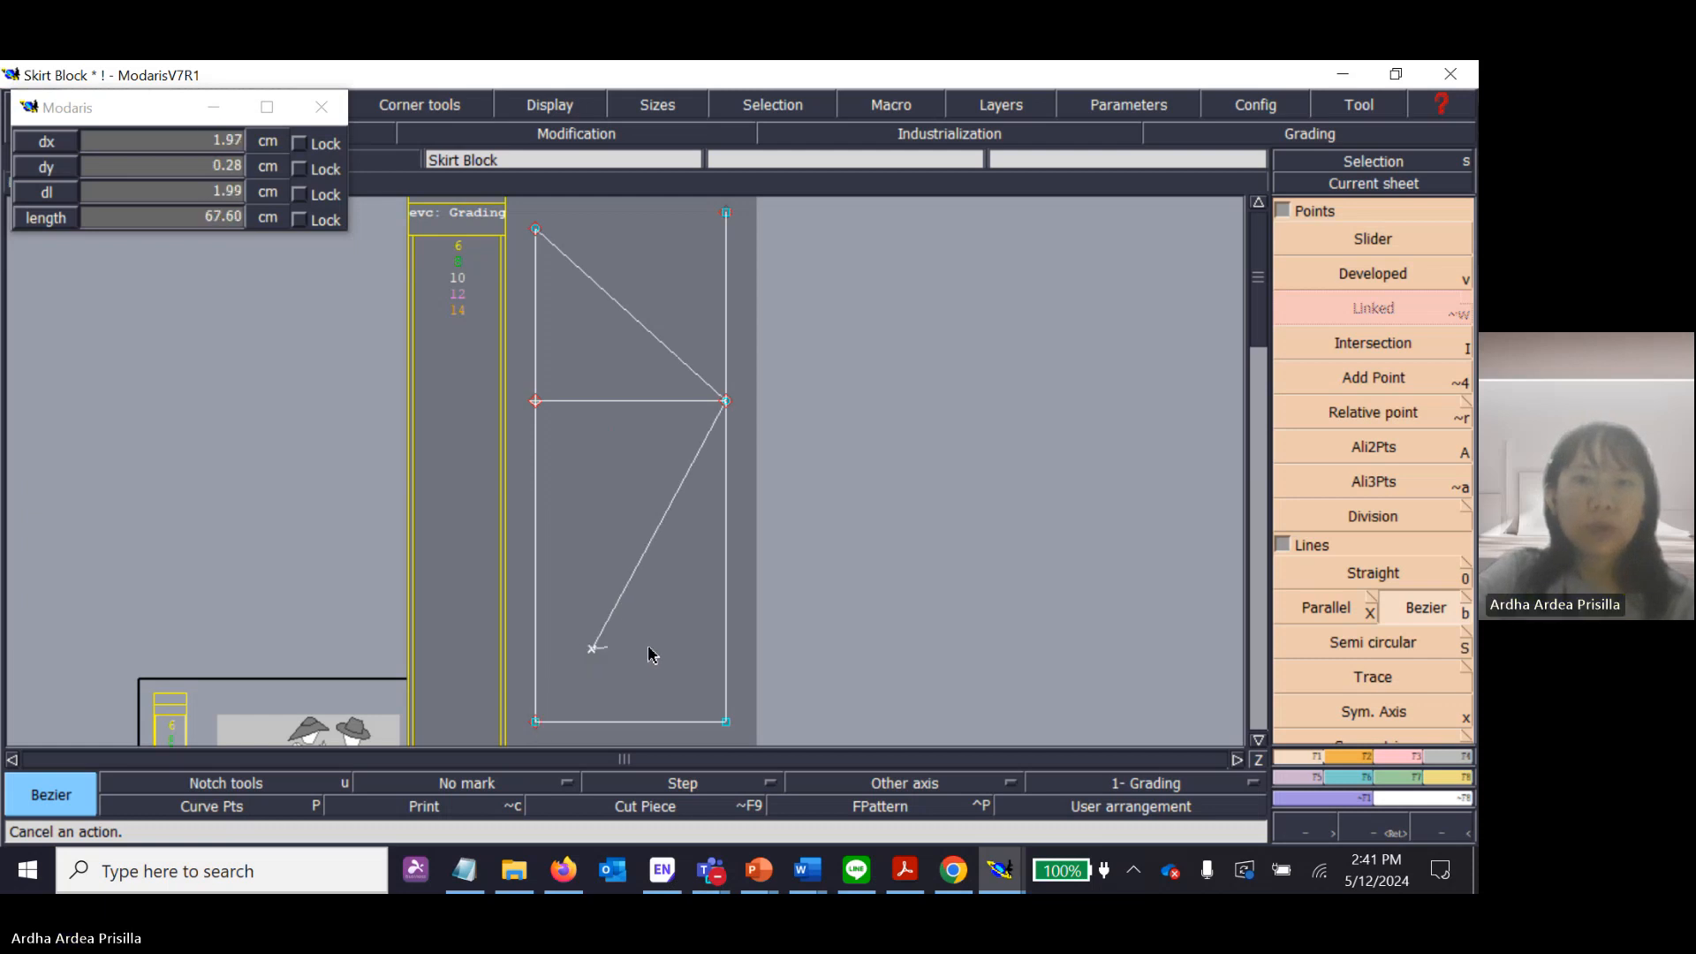
{"action": "left_click", "coordinate": [813, 661]}
{"action": "left_click", "coordinate": [927, 534]}
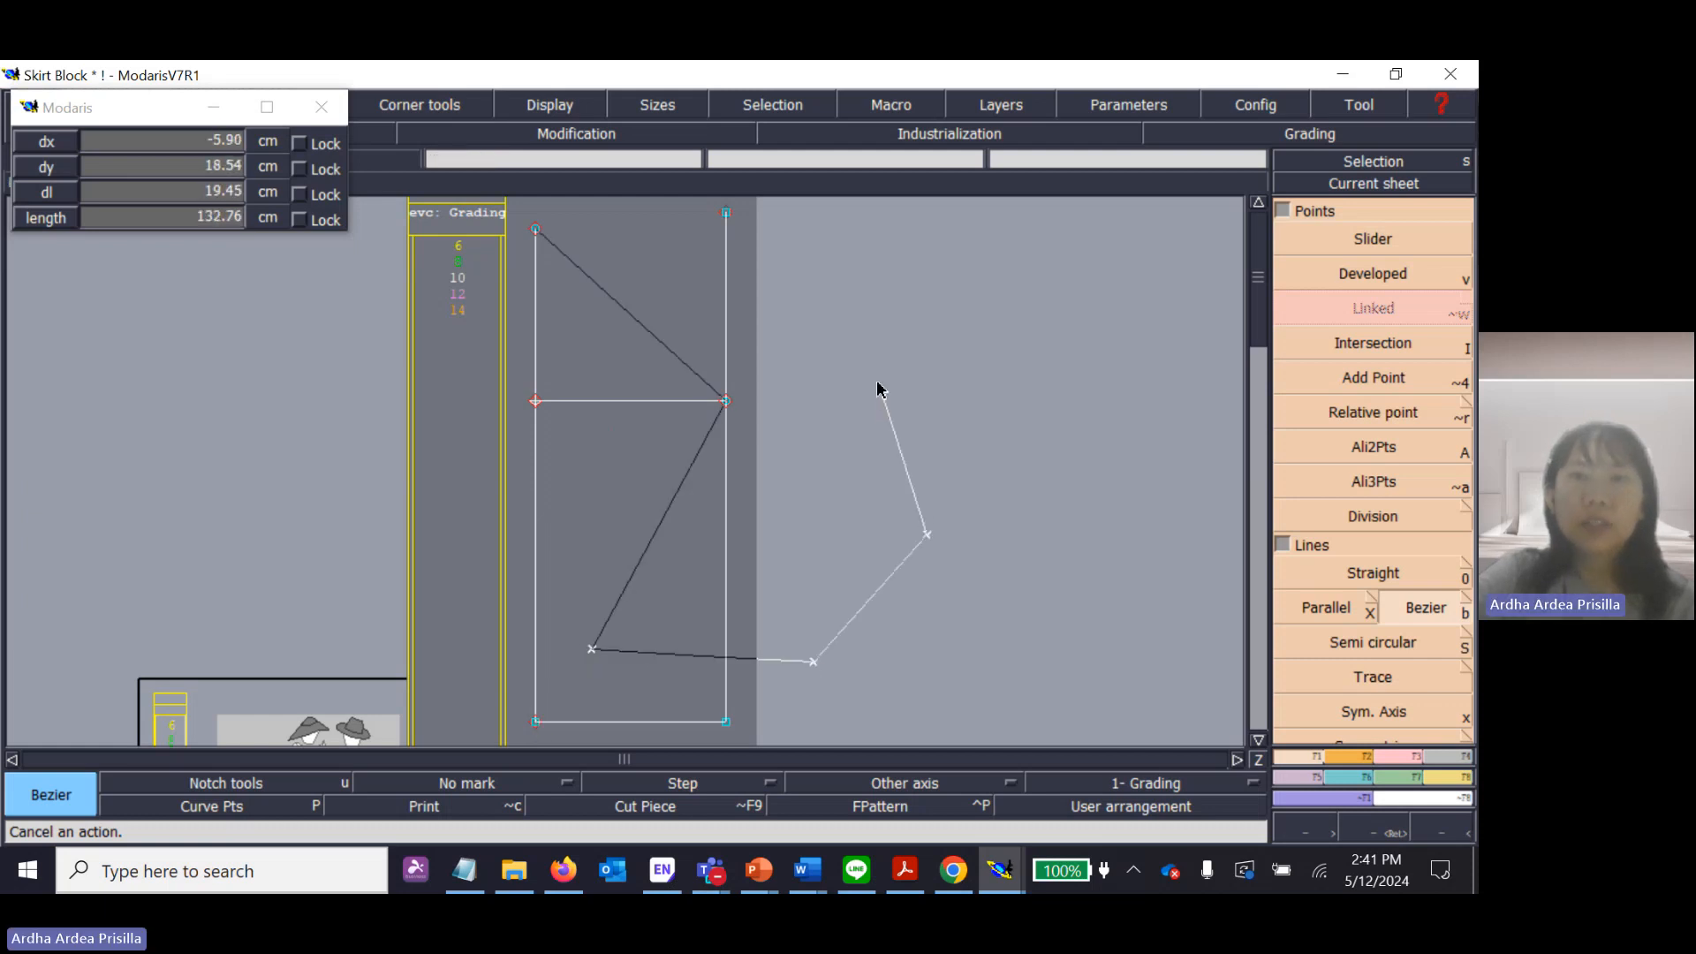
{"action": "left_click", "coordinate": [879, 383]}
{"action": "left_click", "coordinate": [726, 519]}
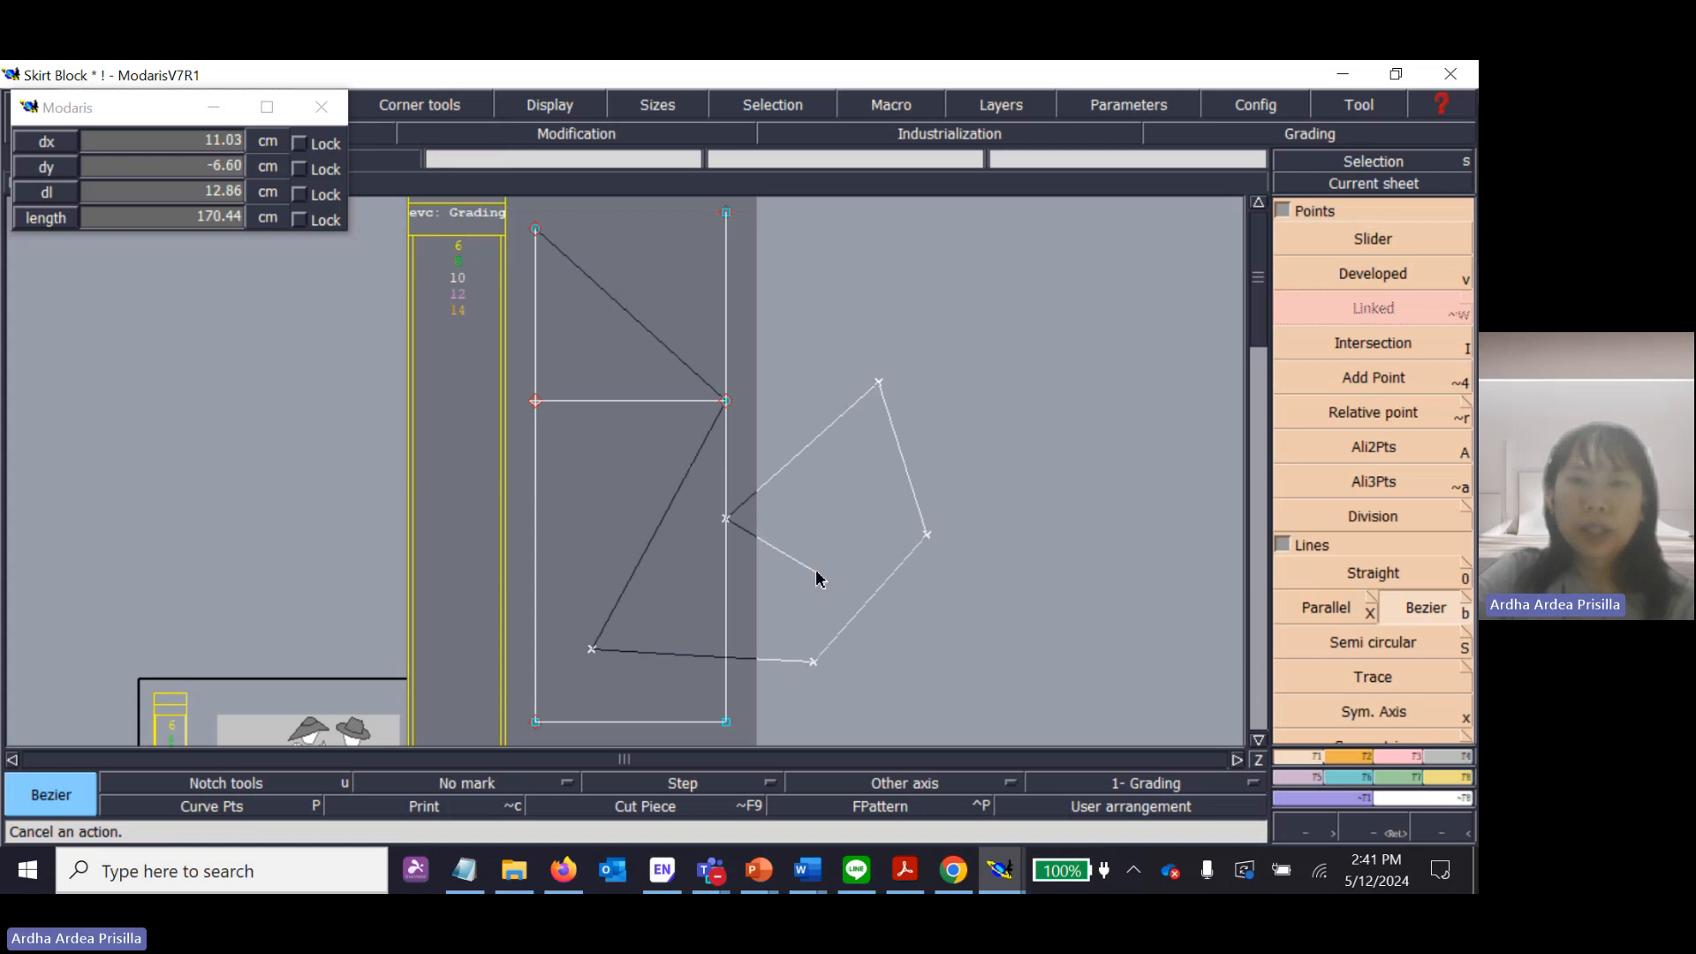
{"action": "middle_click", "coordinate": [817, 574]}
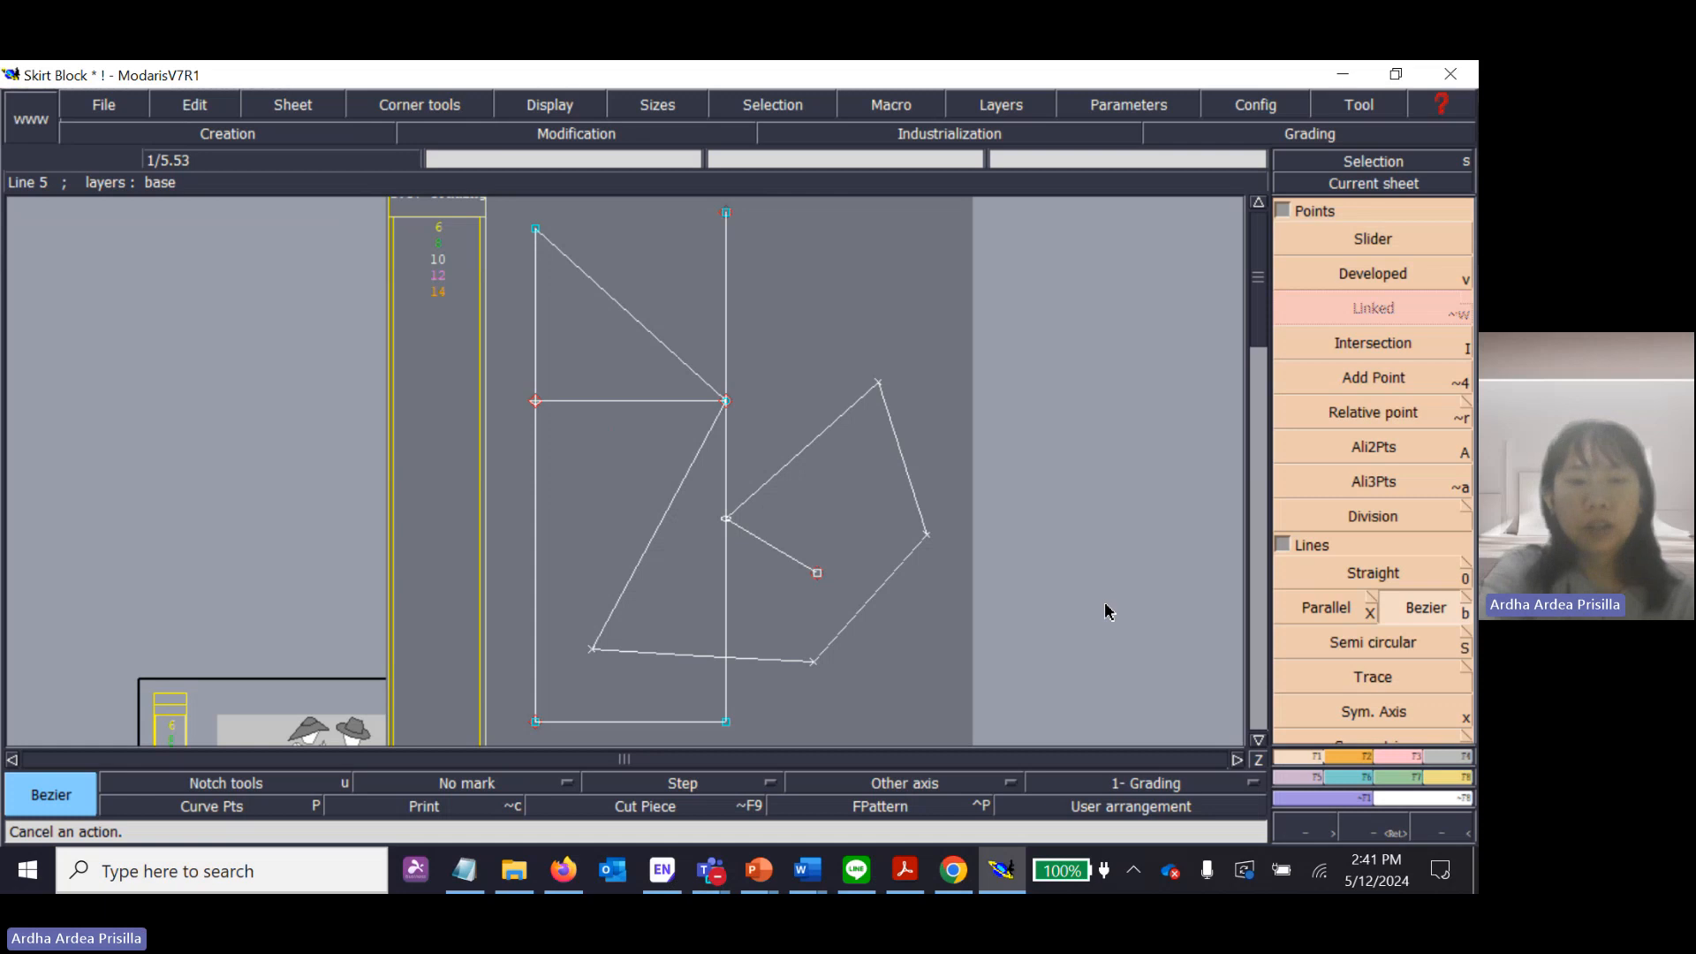
{"action": "key", "text": "ctrl+z"}
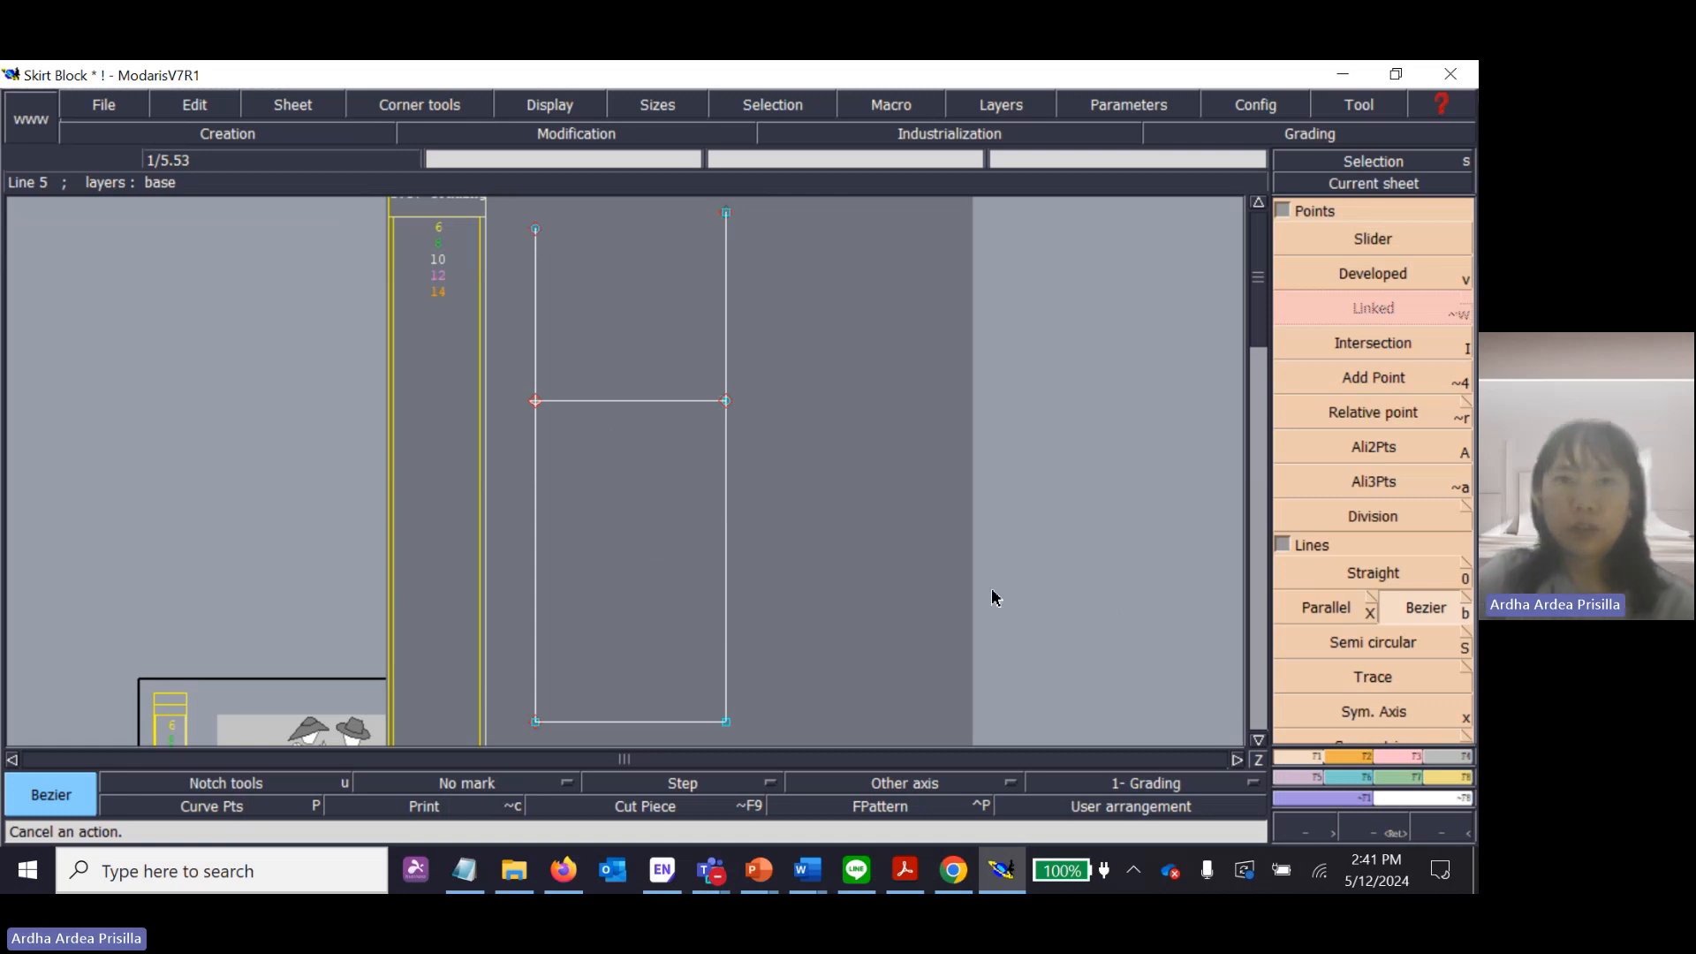
Draw a Bezier line about 23 cm long joining the upper ends of the two vertical lines and undo it.
{"action": "left_click", "coordinate": [535, 229]}
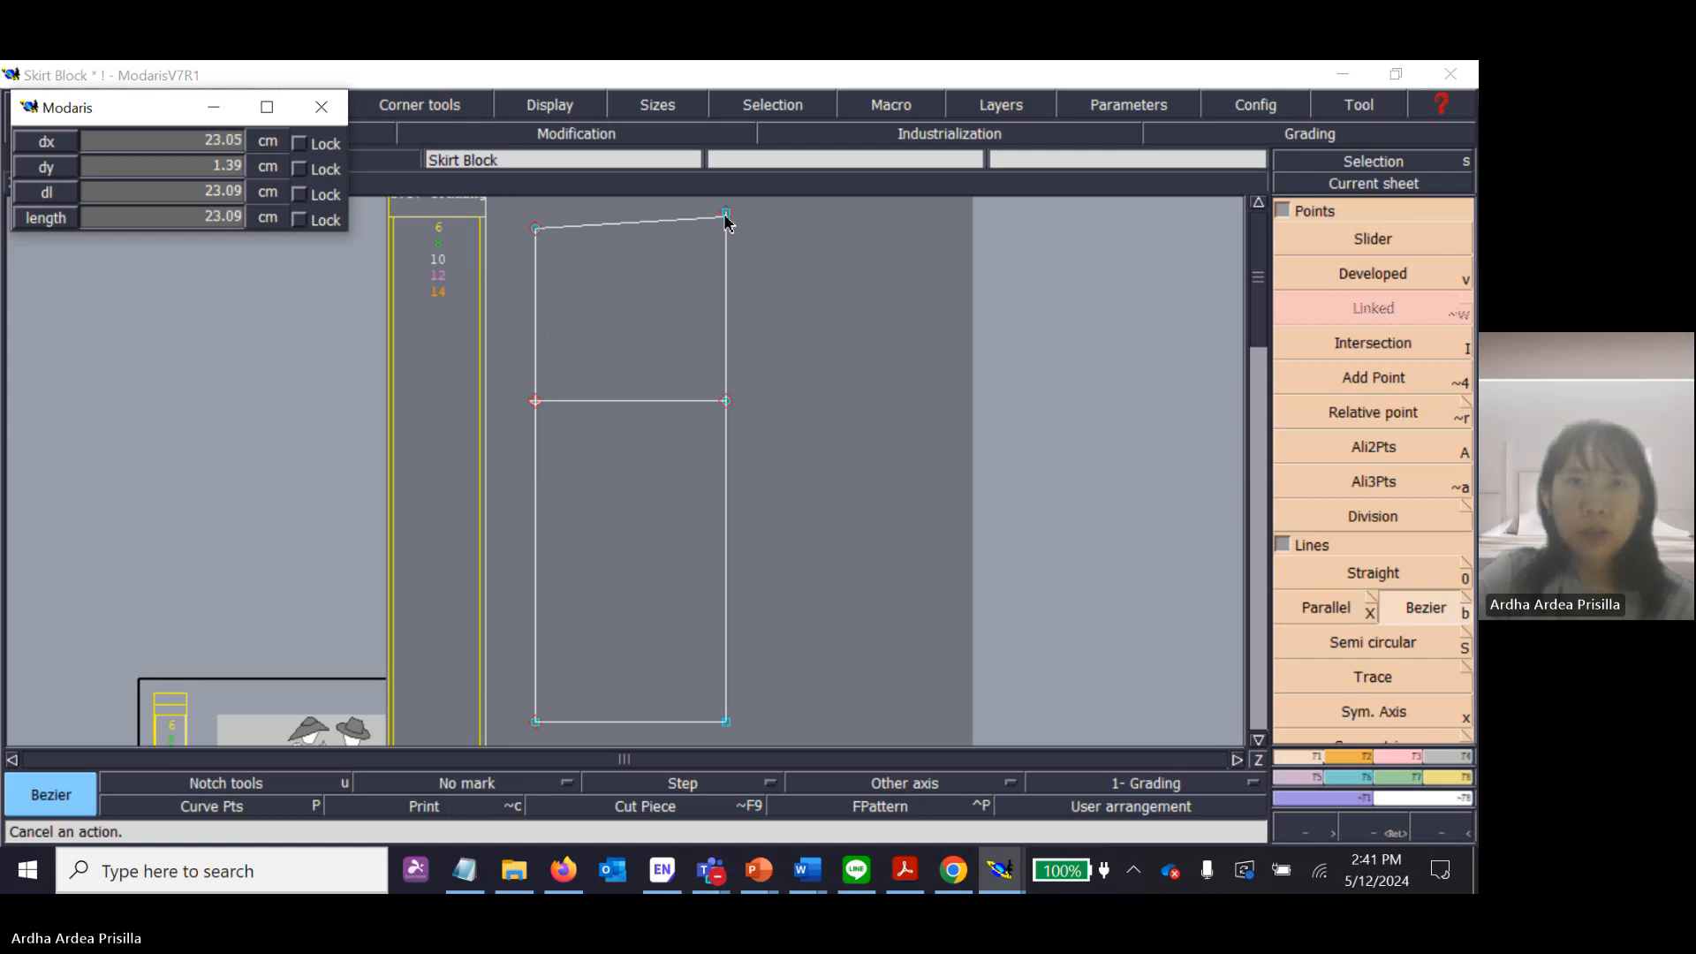
{"action": "left_click", "coordinate": [726, 213]}
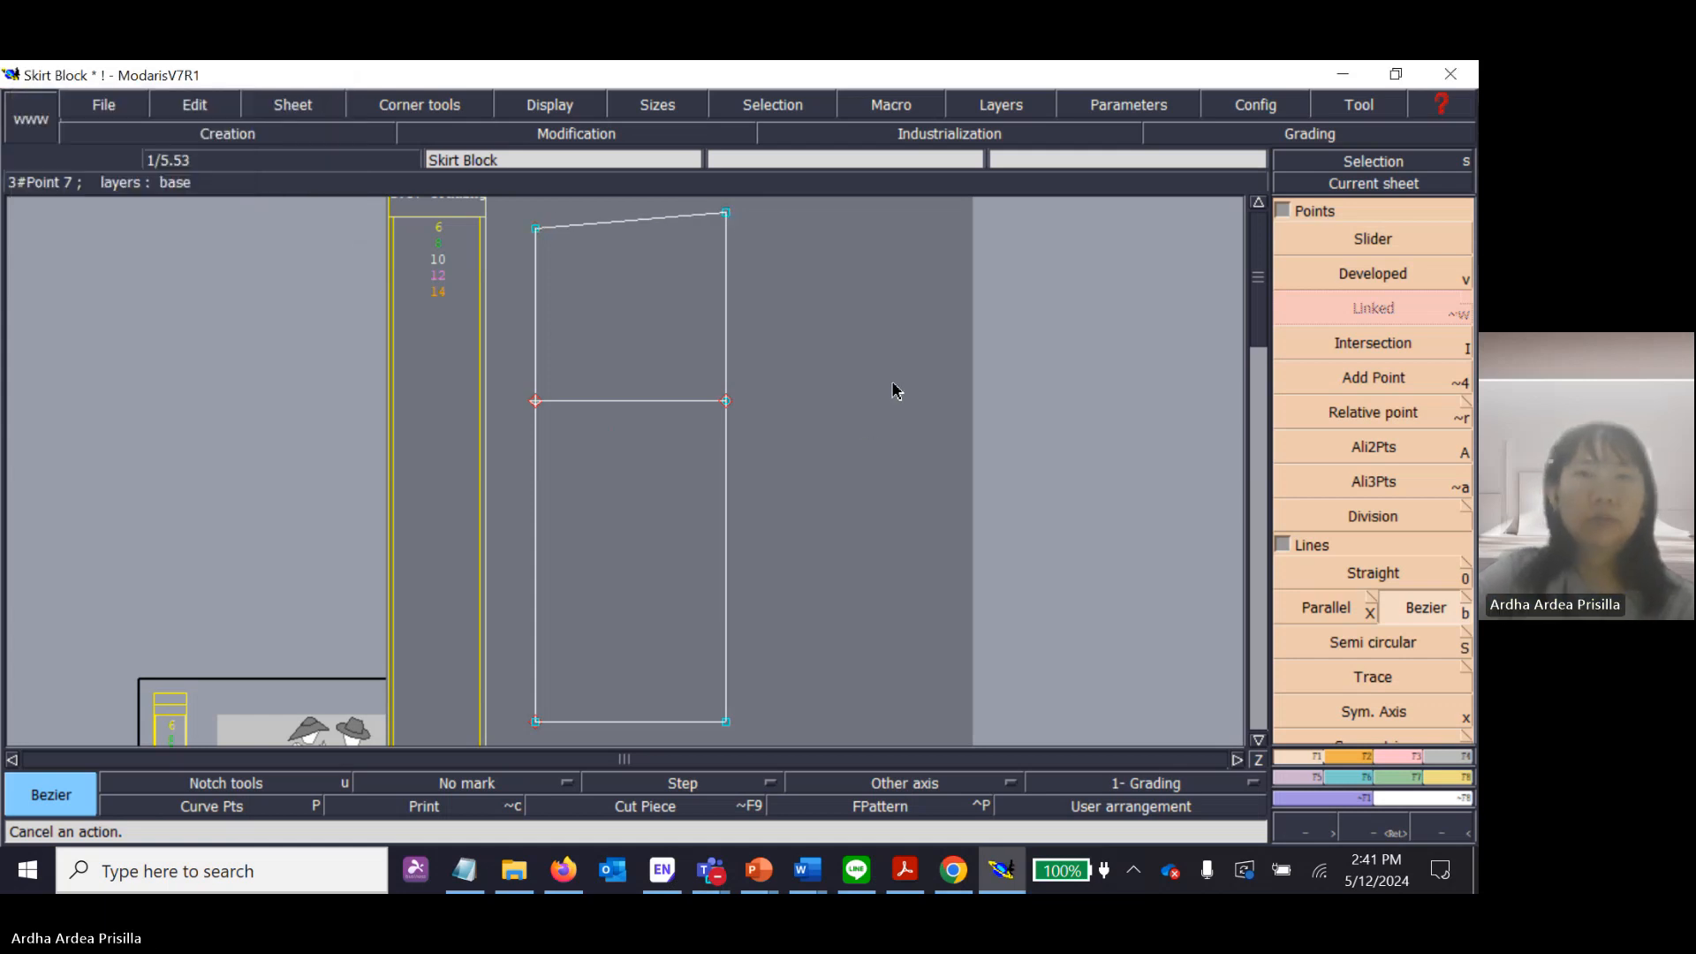
{"action": "key", "text": "ctrl+z"}
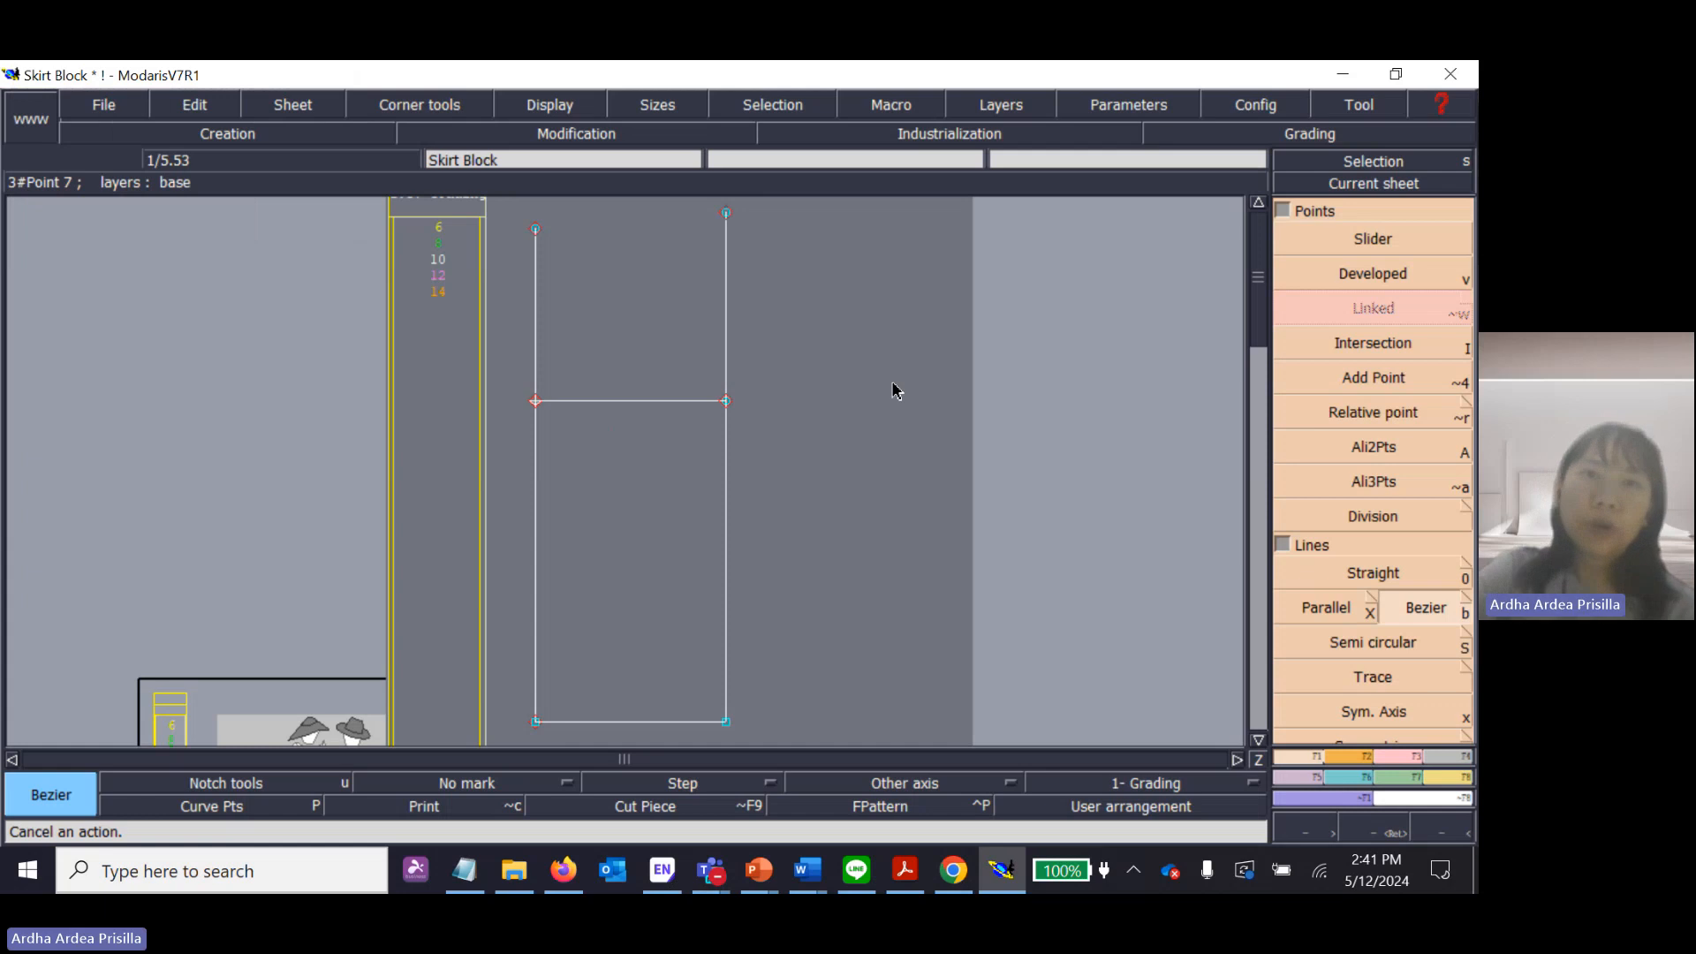
Draw a diagonal Bezier line about 31 cm long from the left line's upper end to the hip line's right end and display its handles.
{"action": "left_click", "coordinate": [535, 231]}
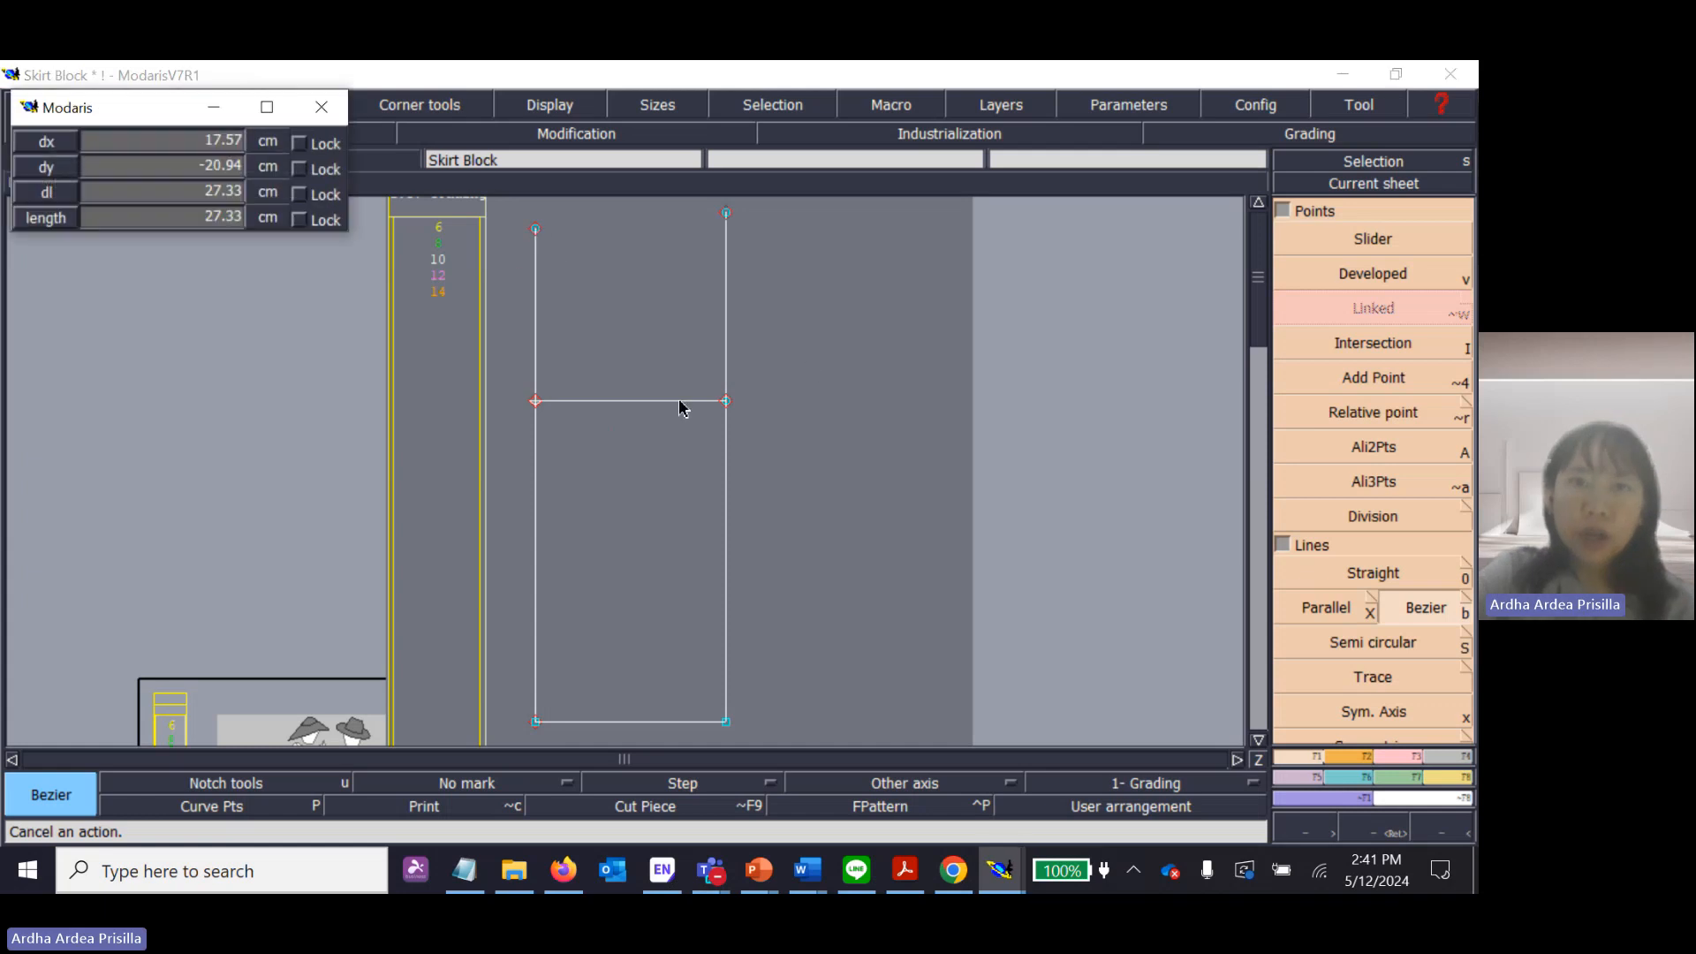
{"action": "left_click", "coordinate": [726, 401]}
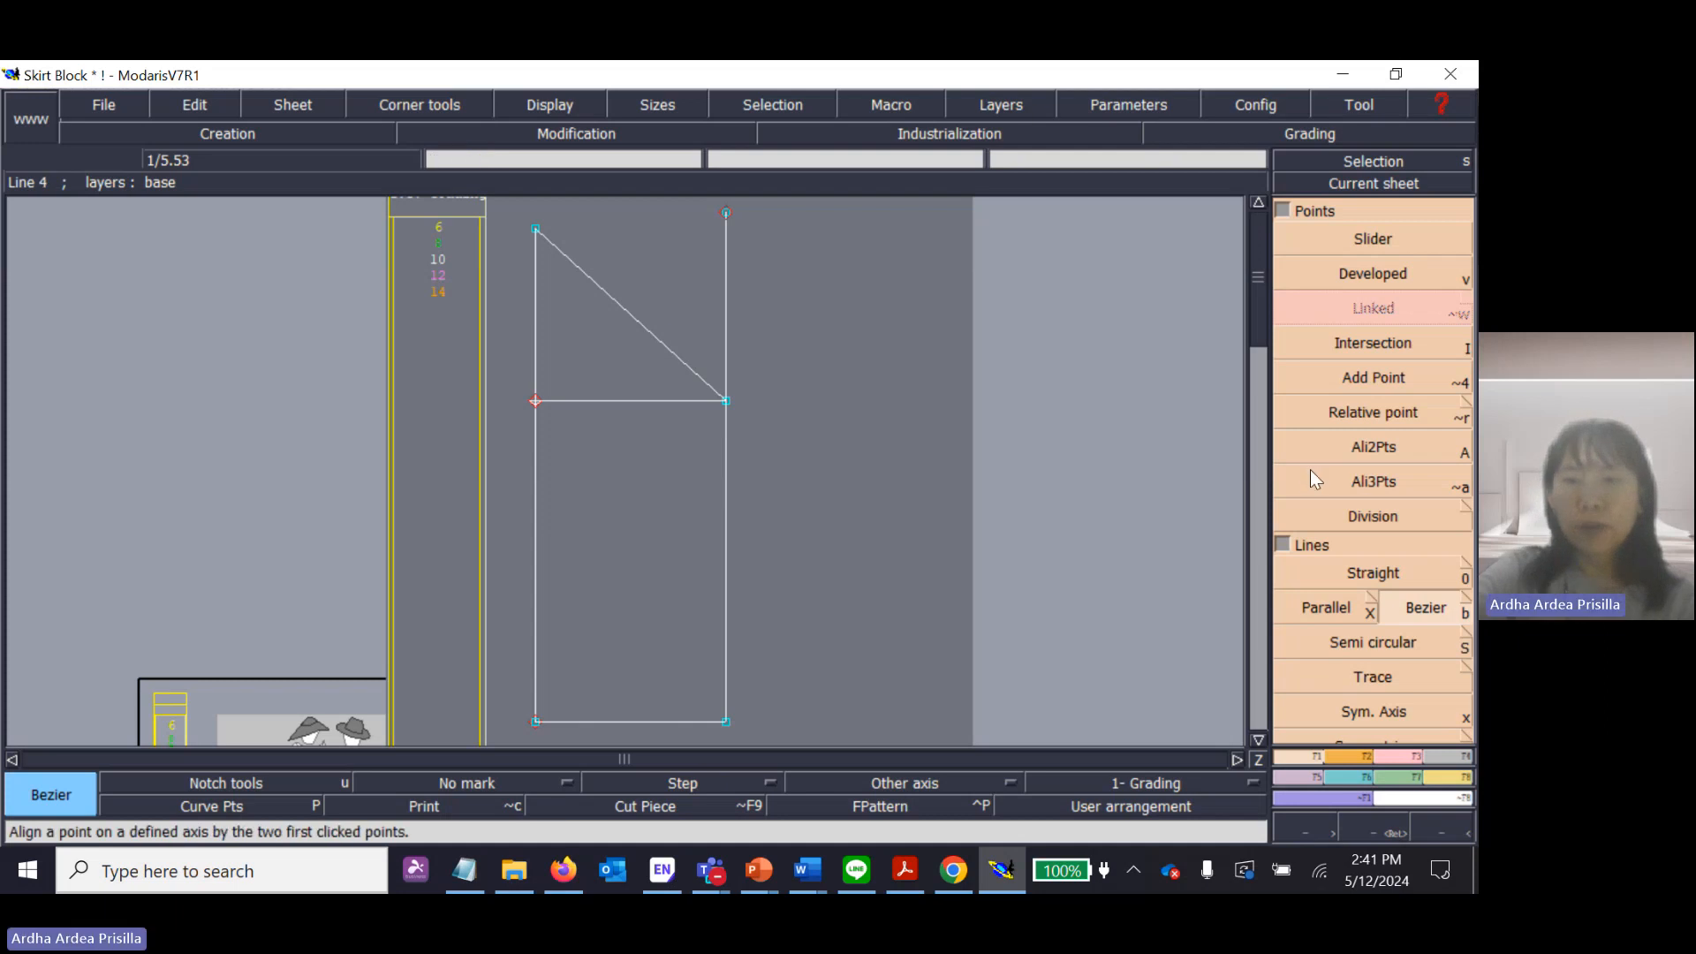
{"action": "key", "text": "Return"}
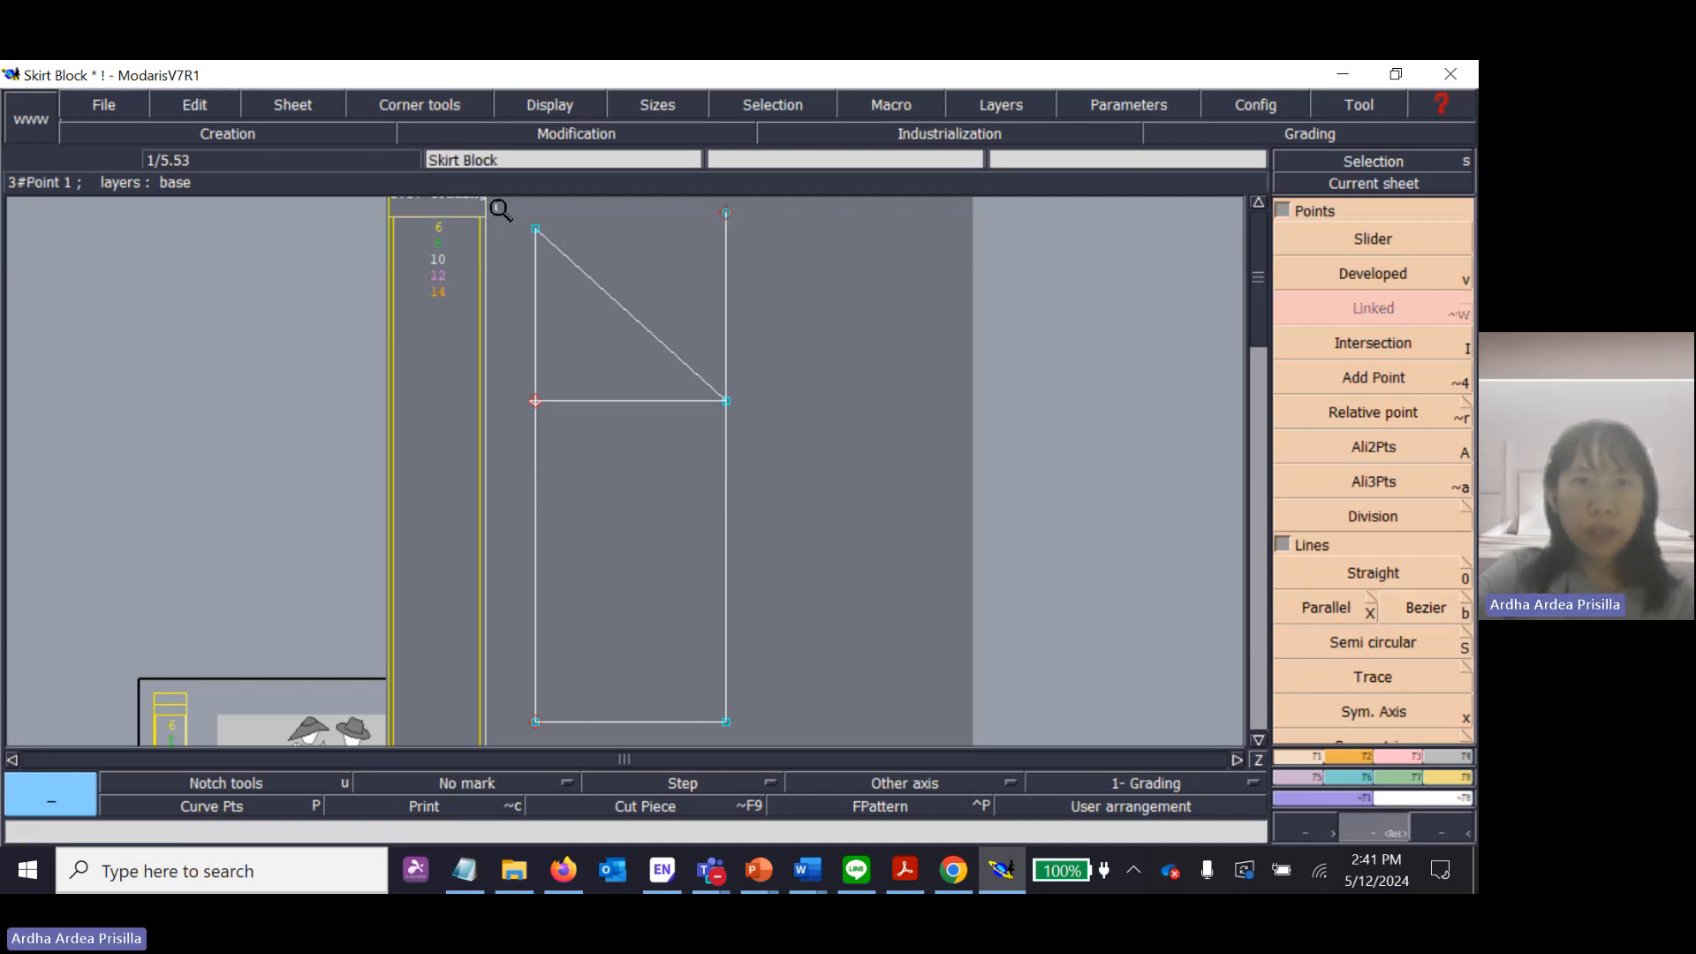
{"action": "left_click_drag", "start_coordinate": [506, 208], "coordinate": [784, 436]}
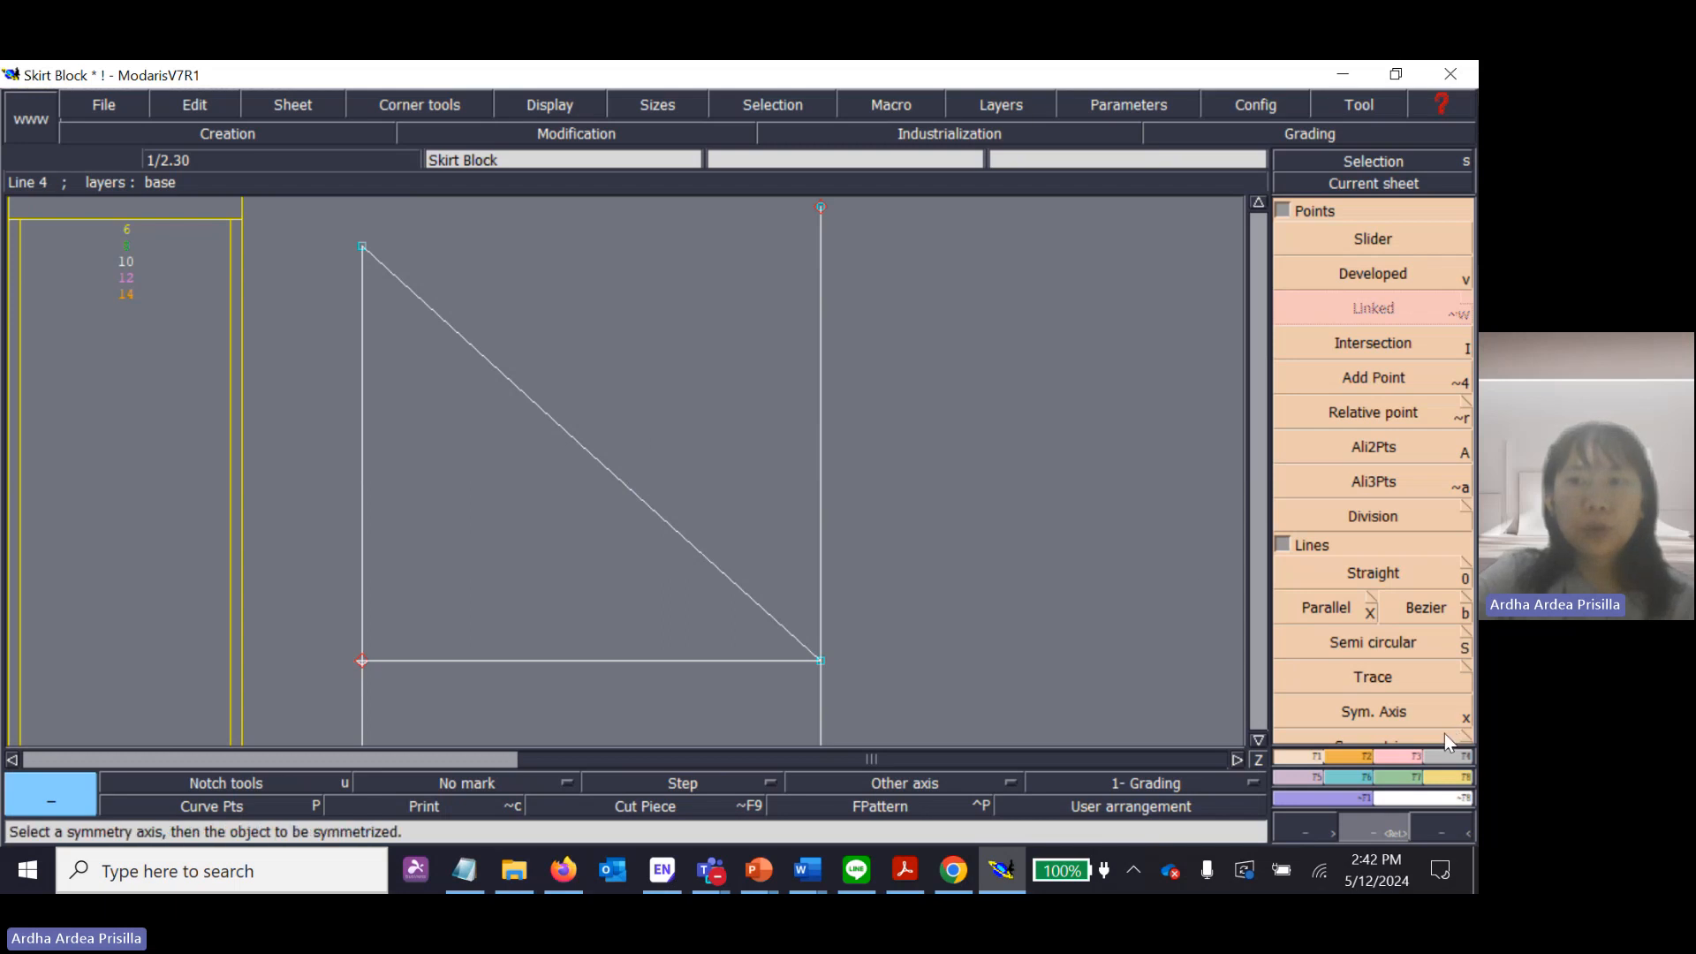
{"action": "left_click", "coordinate": [1413, 755]}
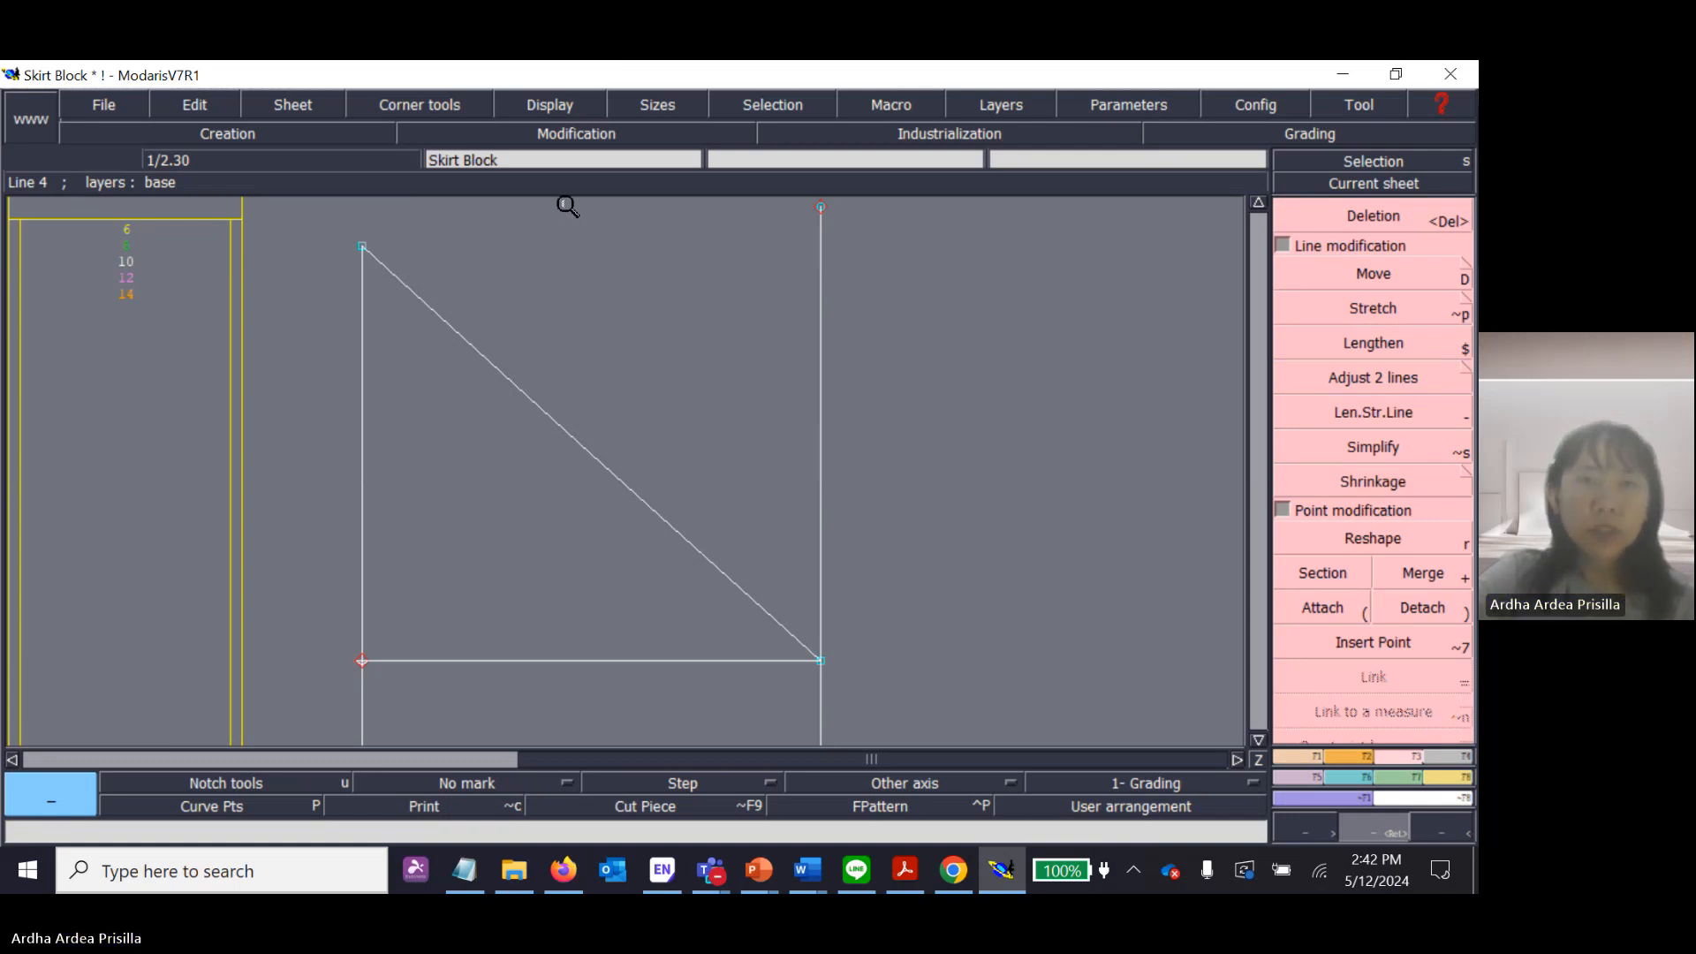
{"action": "left_click", "coordinate": [560, 106]}
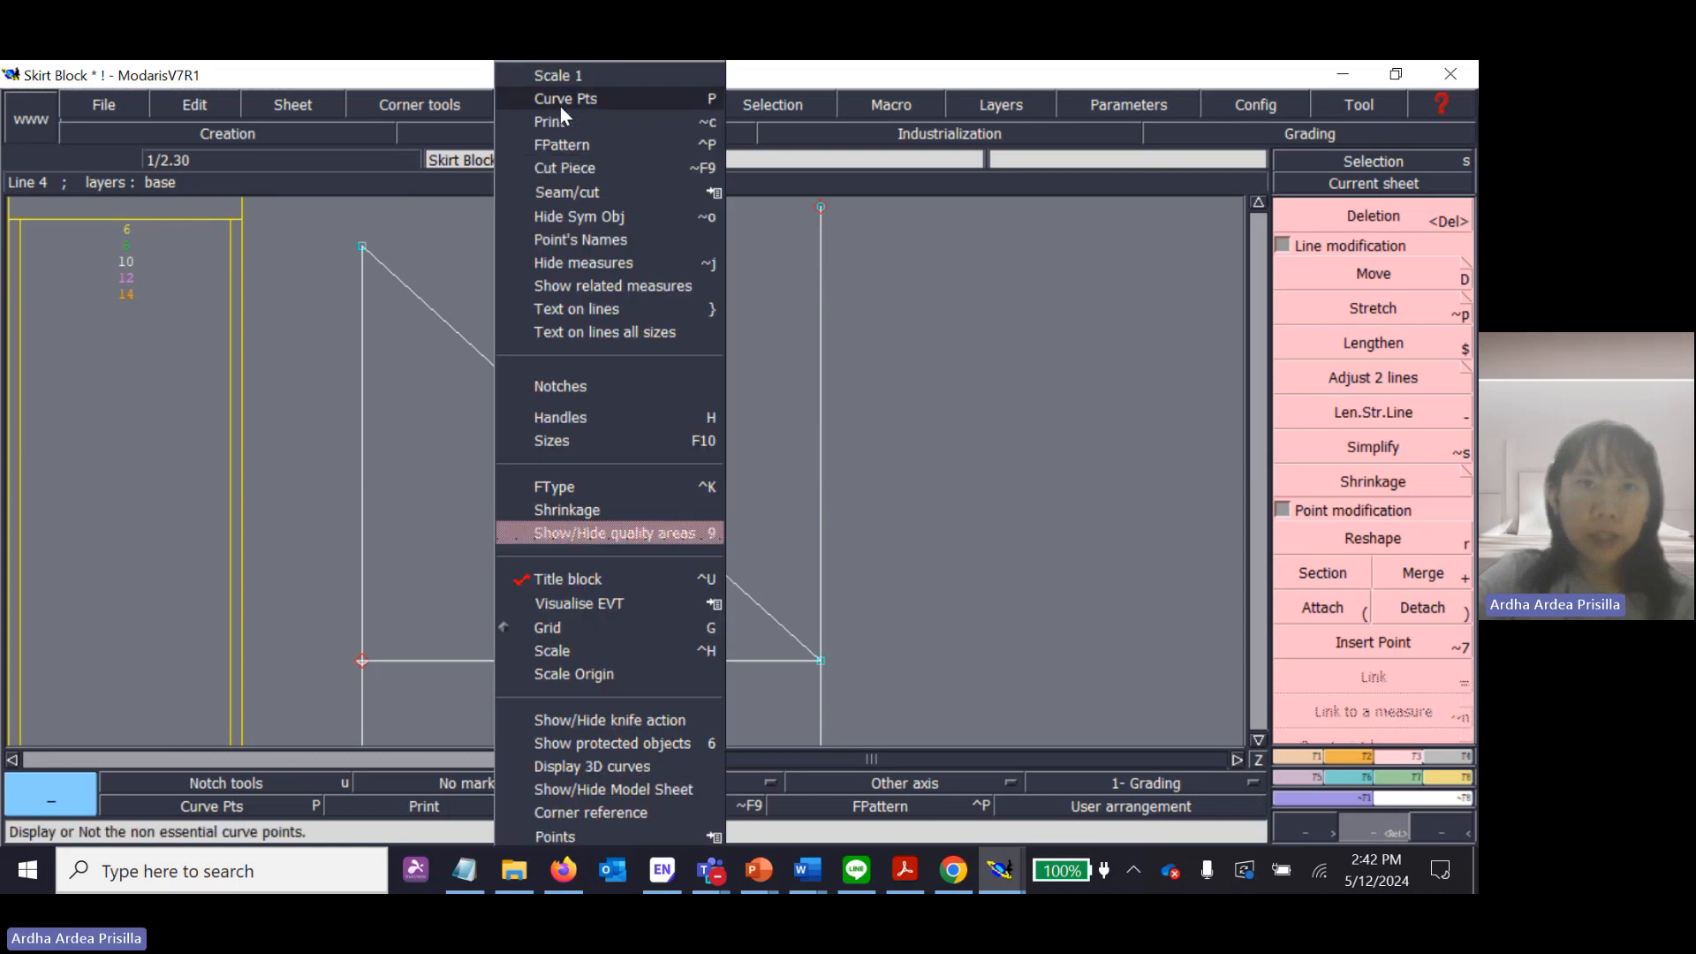
{"action": "left_click", "coordinate": [591, 416]}
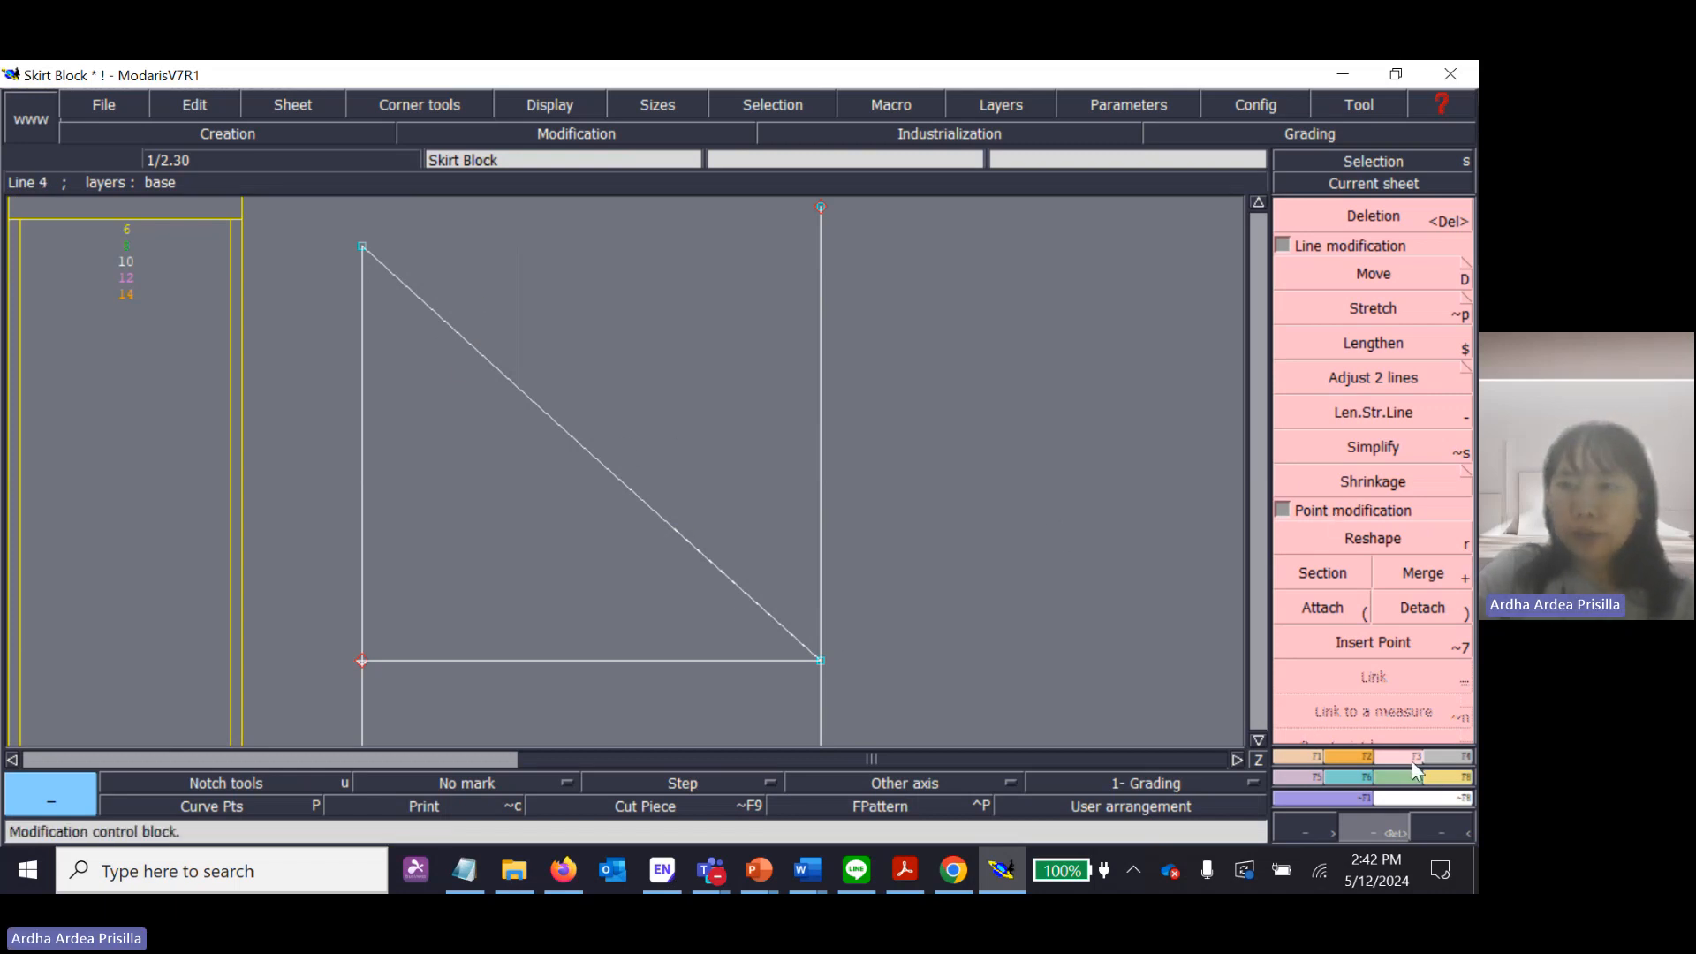
Reshape the diagonal Bezier line into an outward-bulging curve, pulling the lower handle upward and the upper handle nearly horizontal.
{"action": "left_click", "coordinate": [1390, 540]}
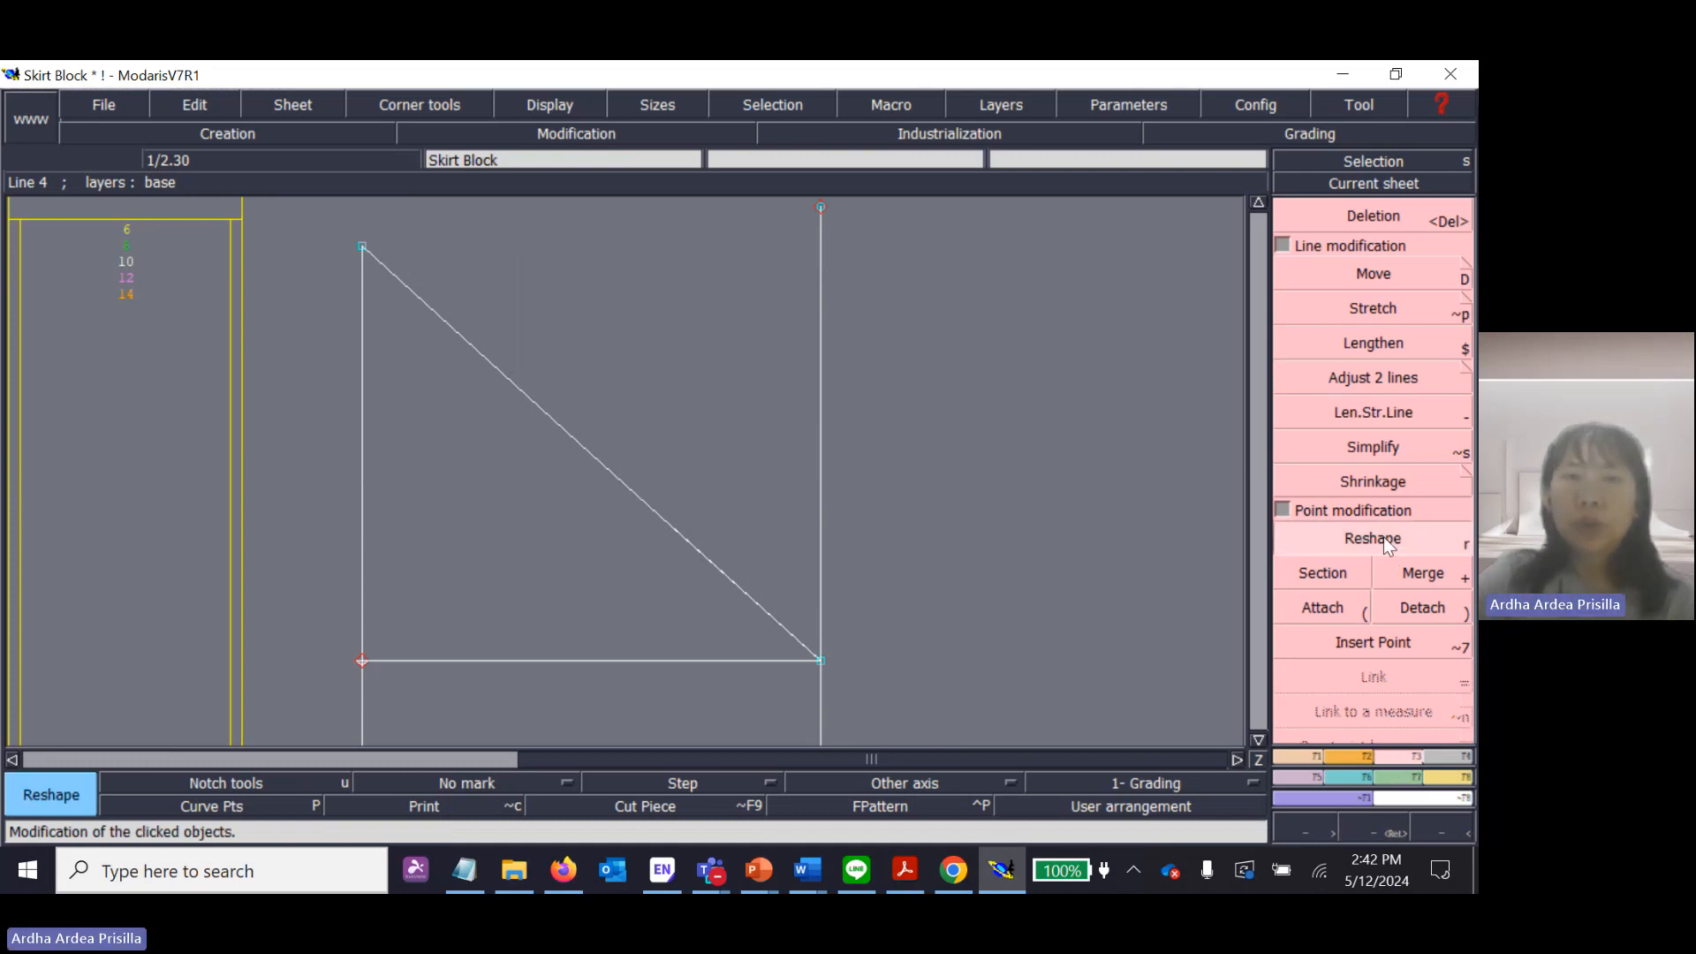
{"action": "left_click", "coordinate": [746, 600]}
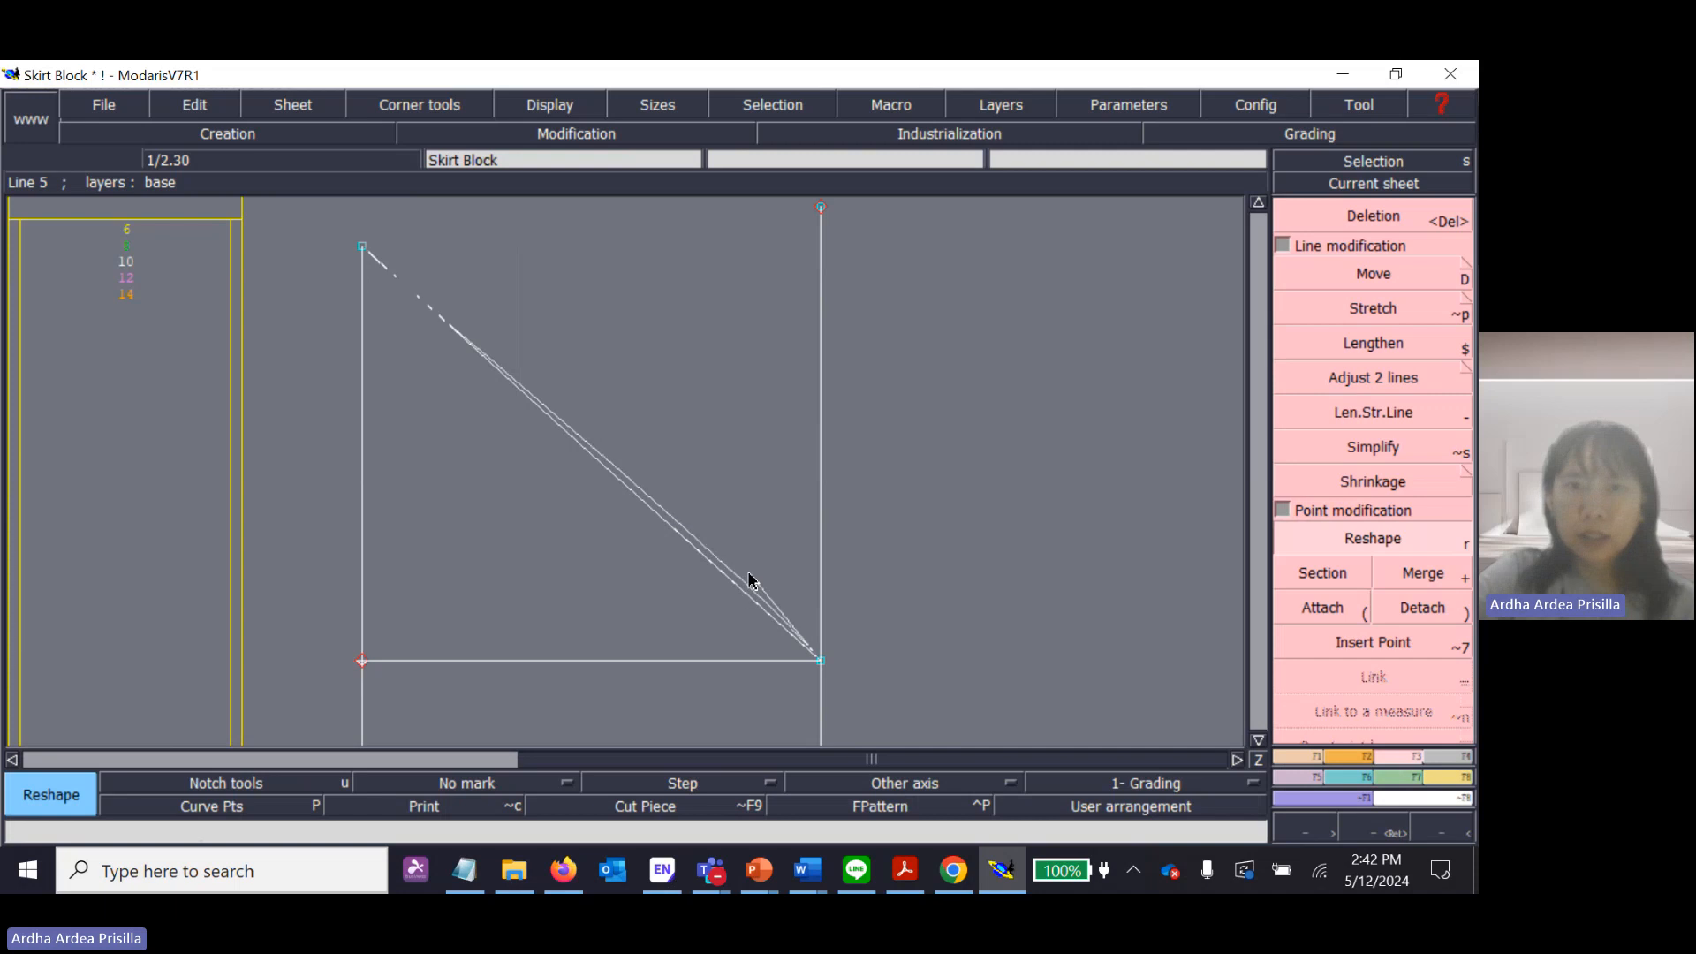
{"action": "left_click", "coordinate": [761, 395]}
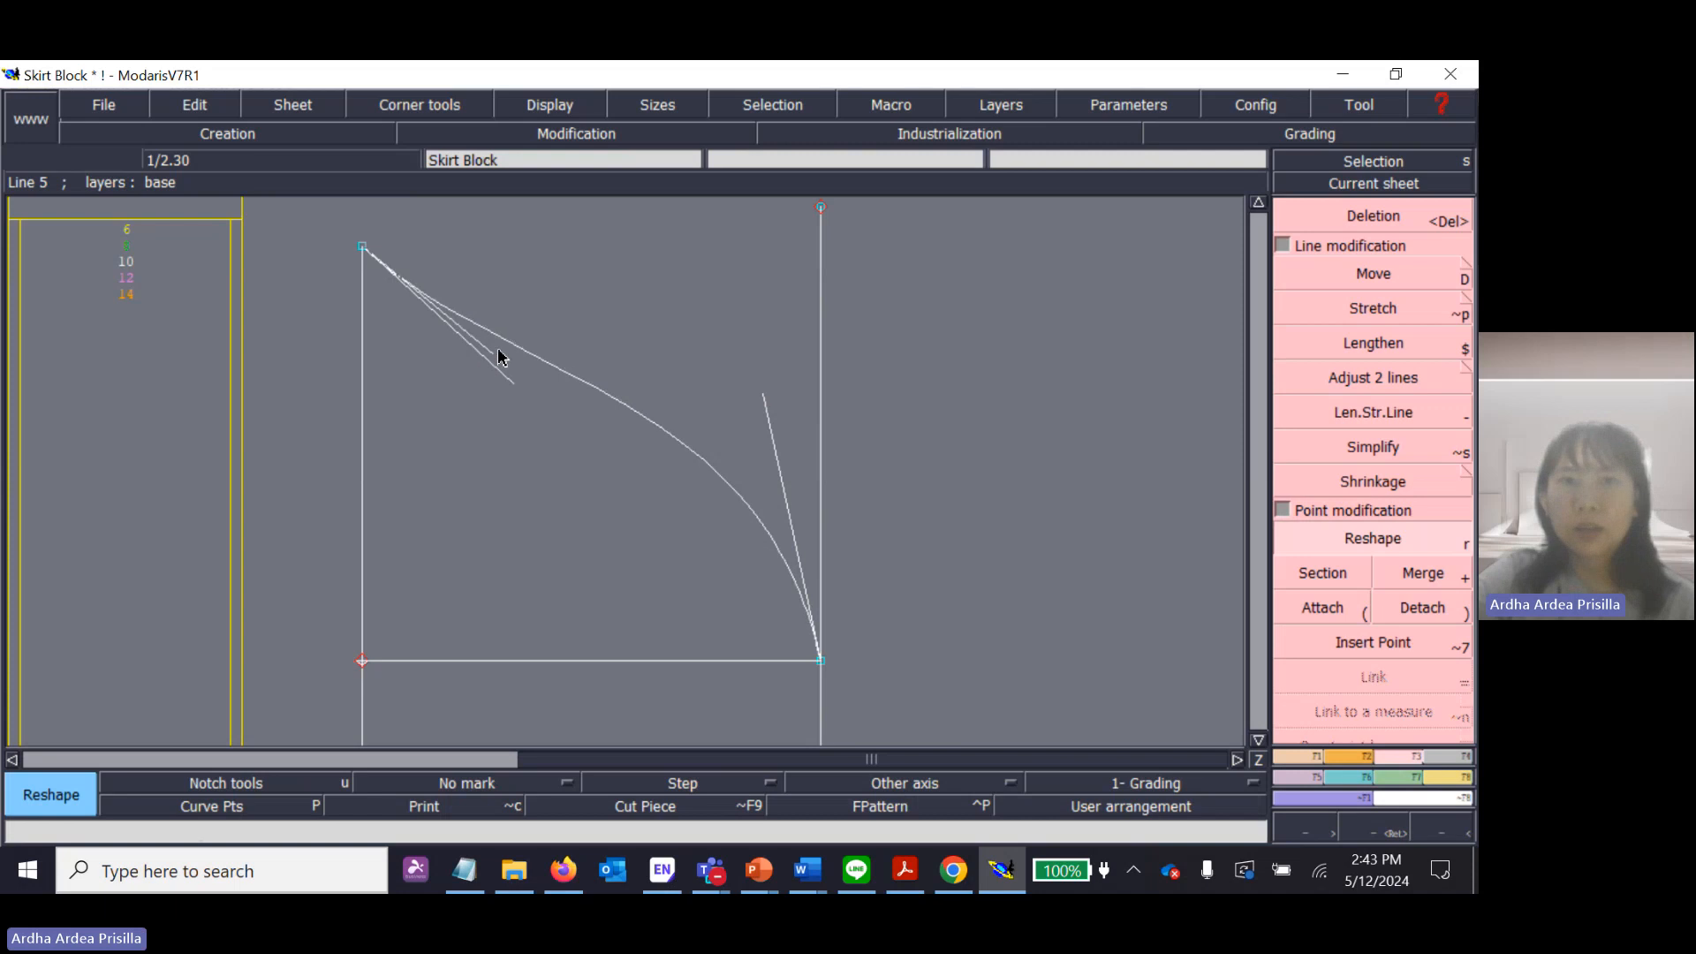
{"action": "left_click_drag", "start_coordinate": [499, 357], "coordinate": [727, 259]}
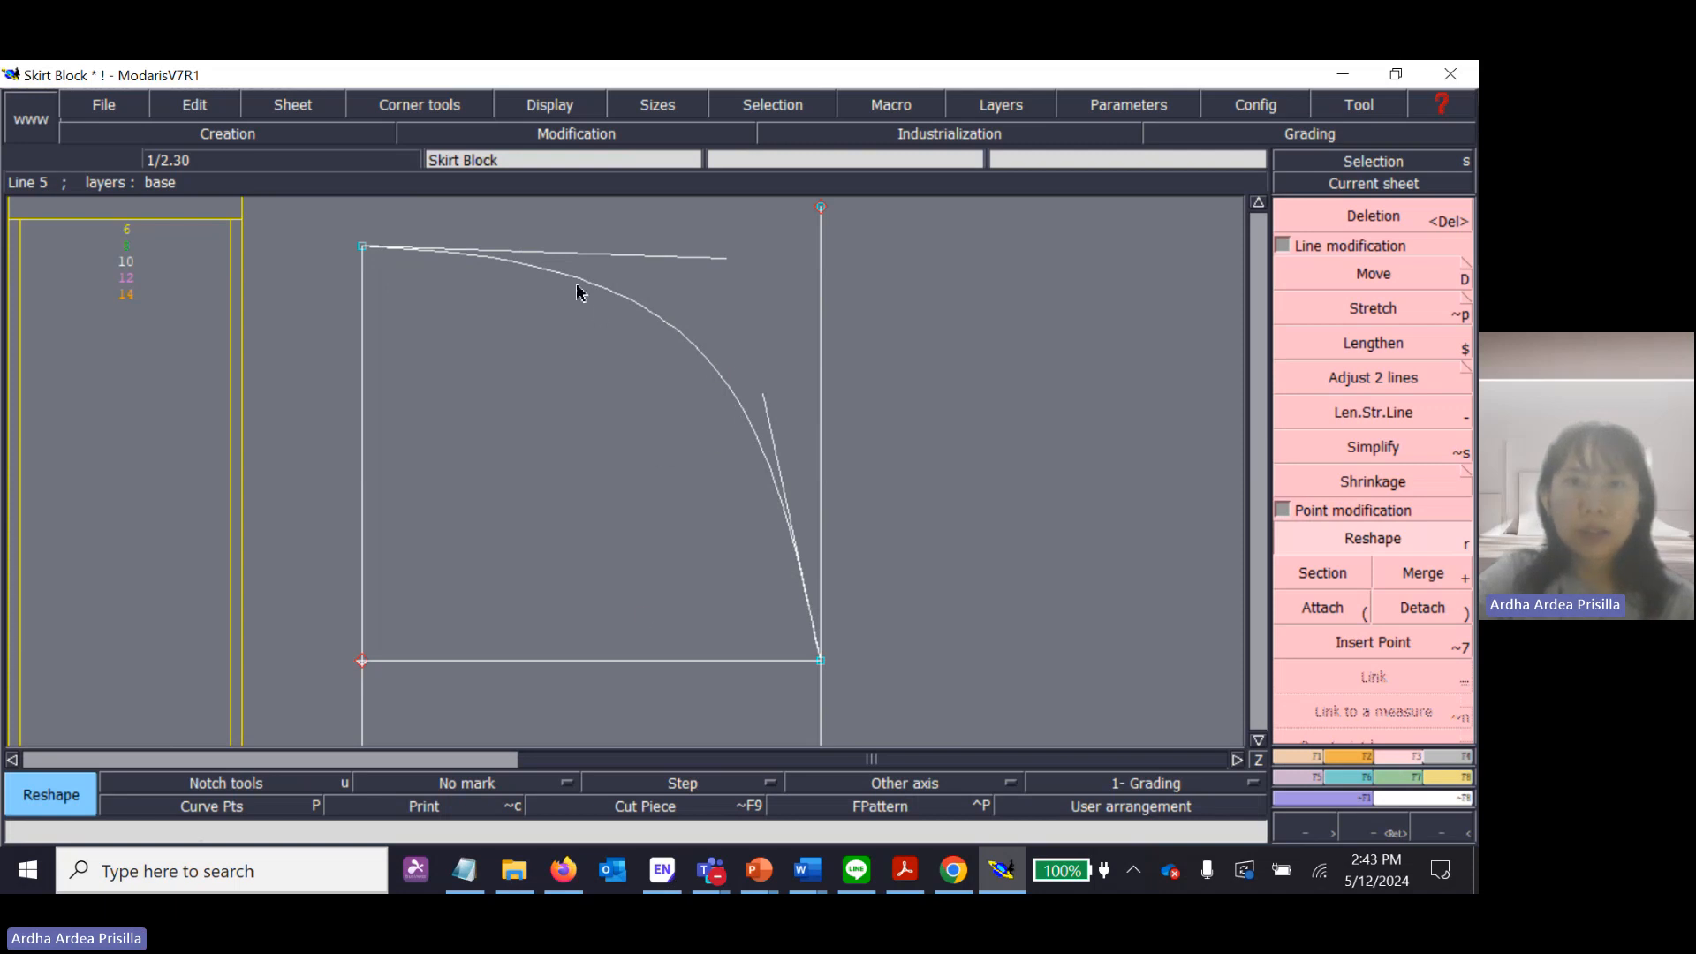
Swing the curve's upper handle down and back to nearly horizontal, and pull the lower handle outside the right vertical line.
{"action": "left_click", "coordinate": [669, 256]}
{"action": "left_click", "coordinate": [483, 528]}
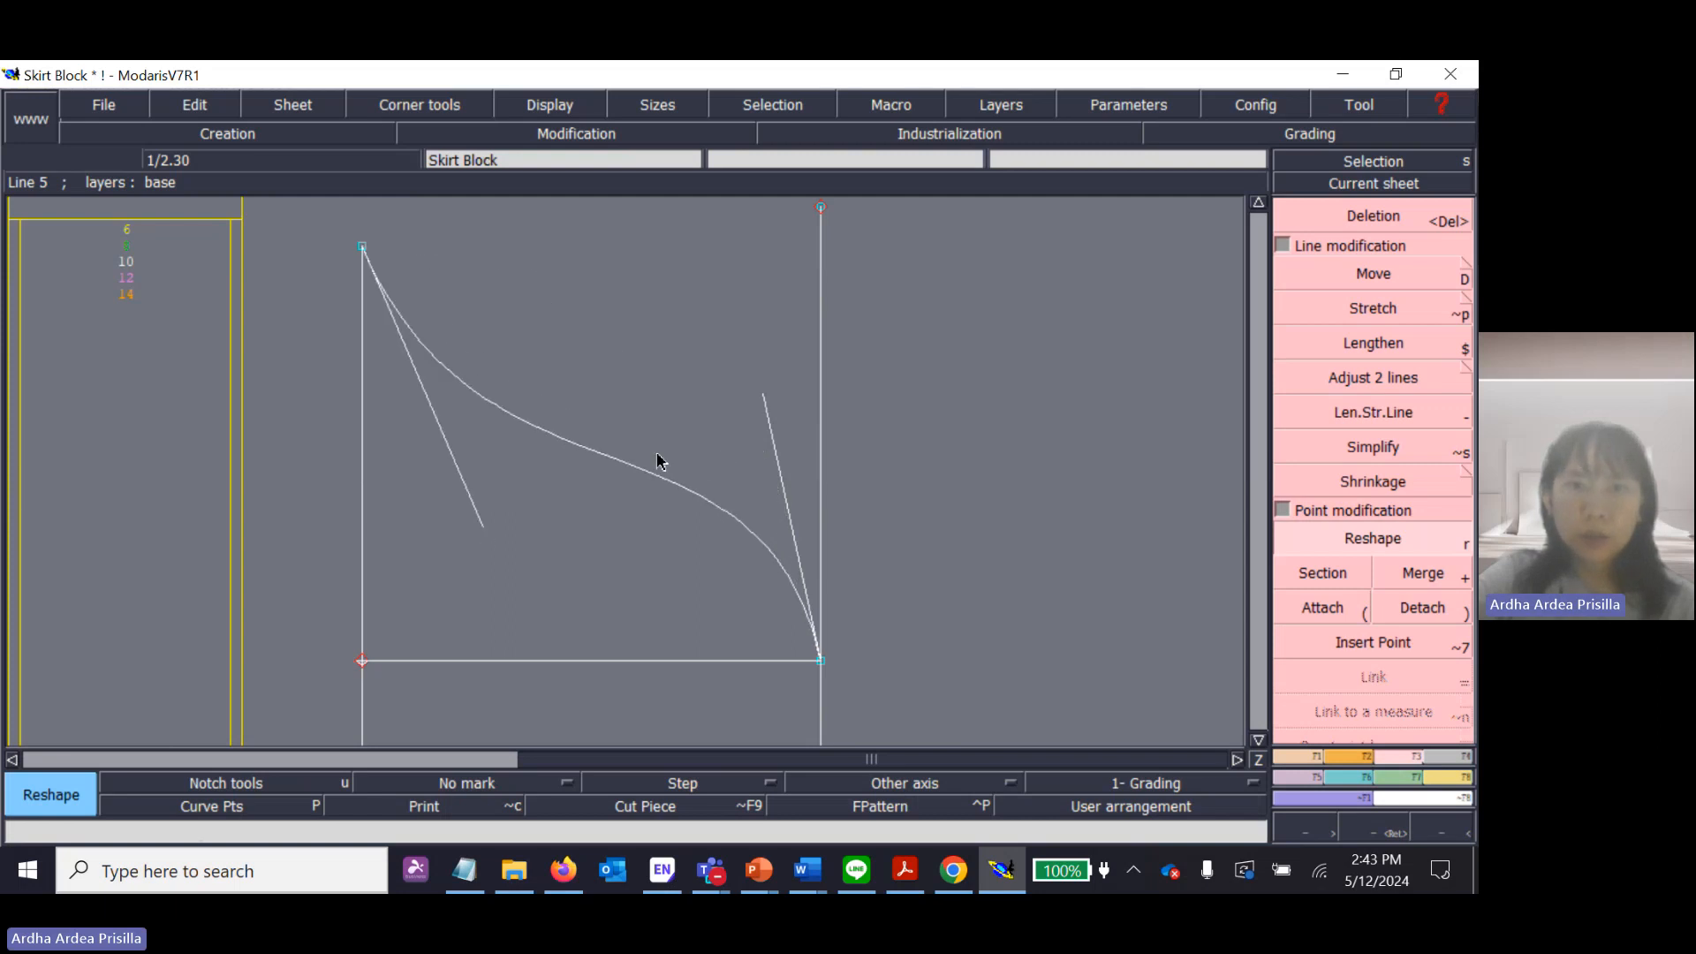
{"action": "left_click", "coordinate": [768, 428]}
{"action": "left_click", "coordinate": [1024, 363]}
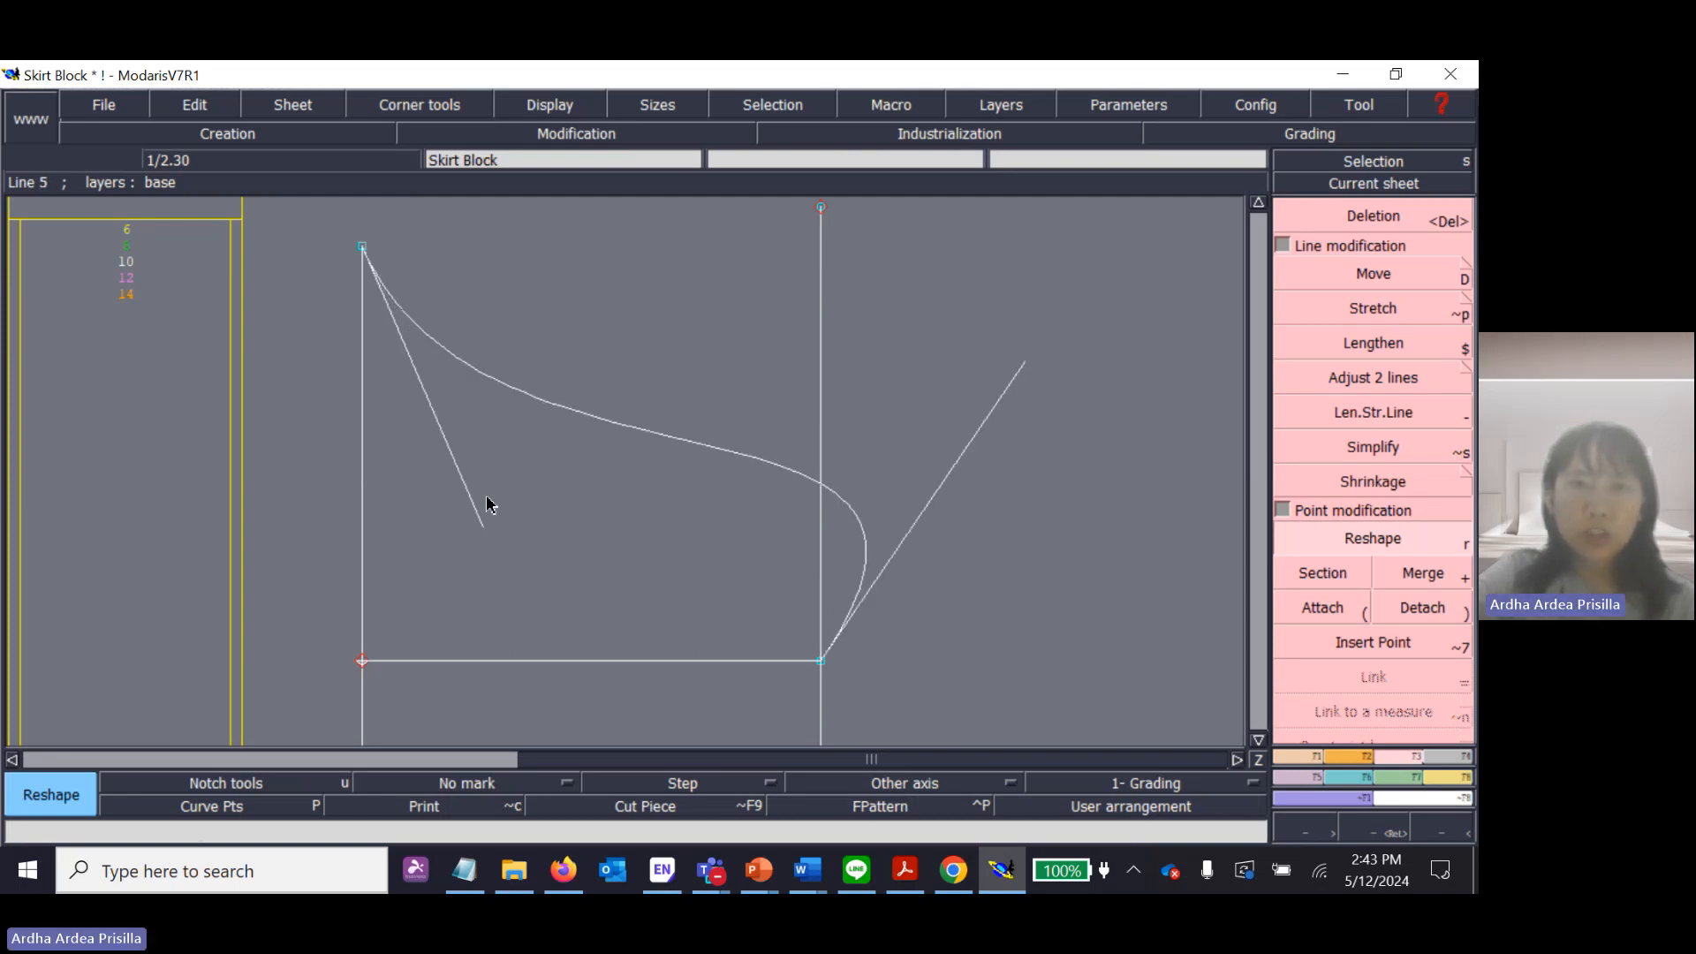
{"action": "left_click", "coordinate": [465, 503]}
{"action": "left_click", "coordinate": [705, 239]}
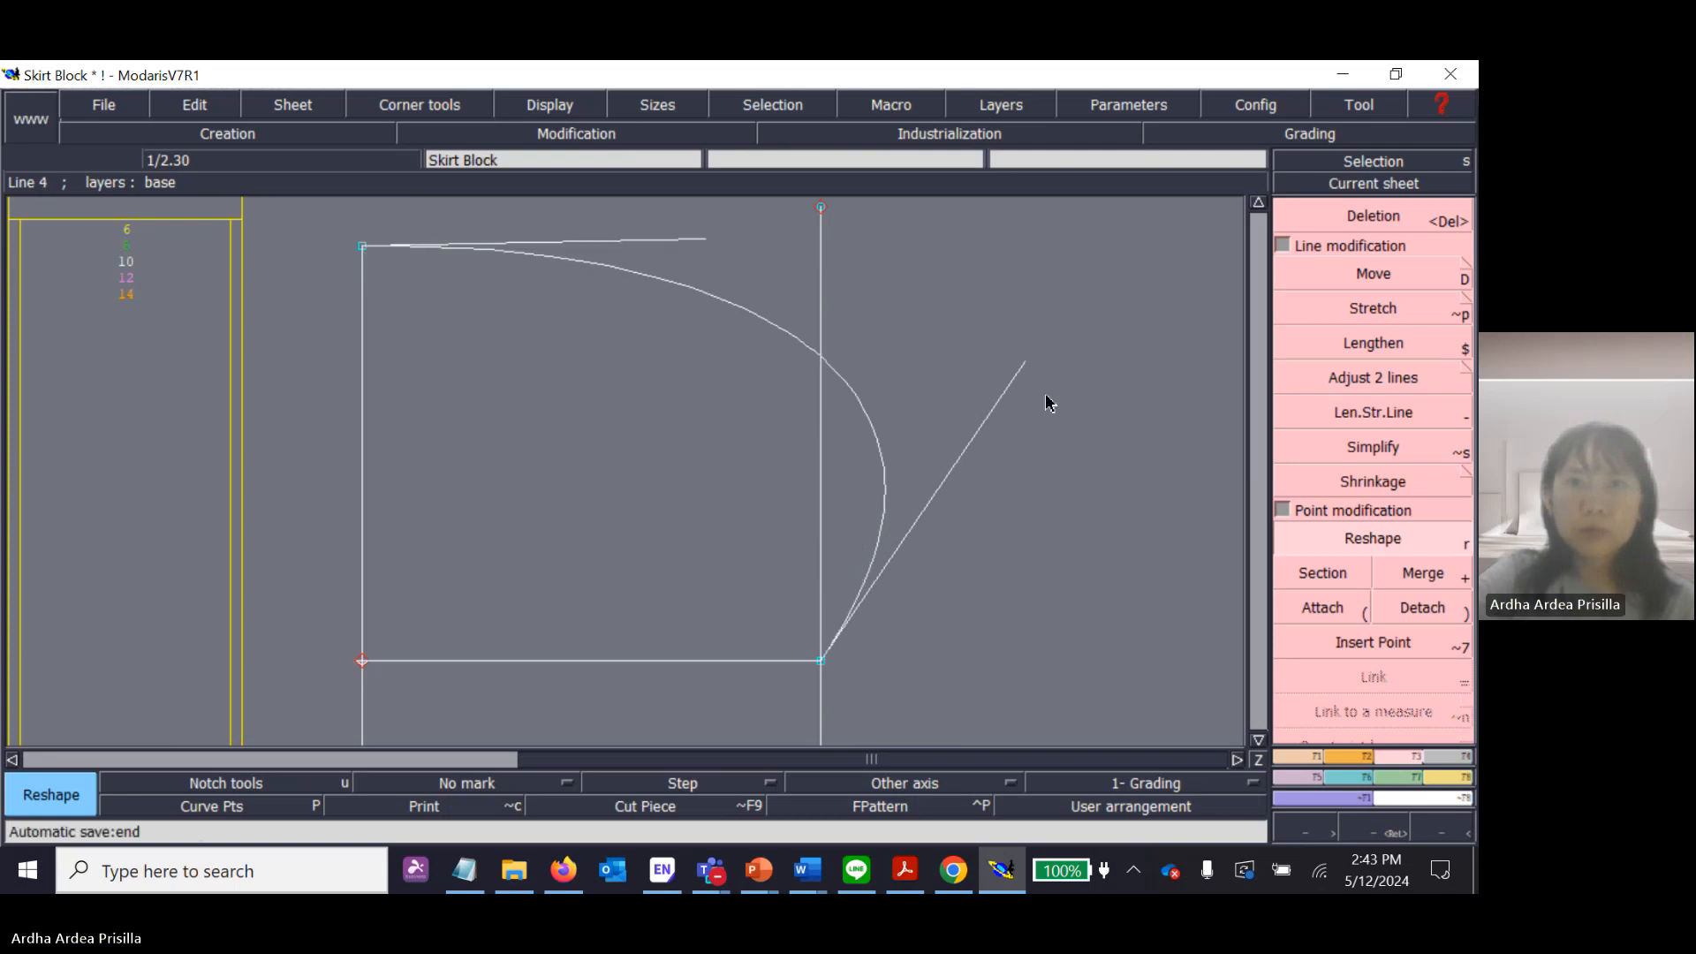
Swing the curve's lower handle inward to form an S-shape, and raise it back toward the right vertical line.
{"action": "left_click", "coordinate": [1016, 384]}
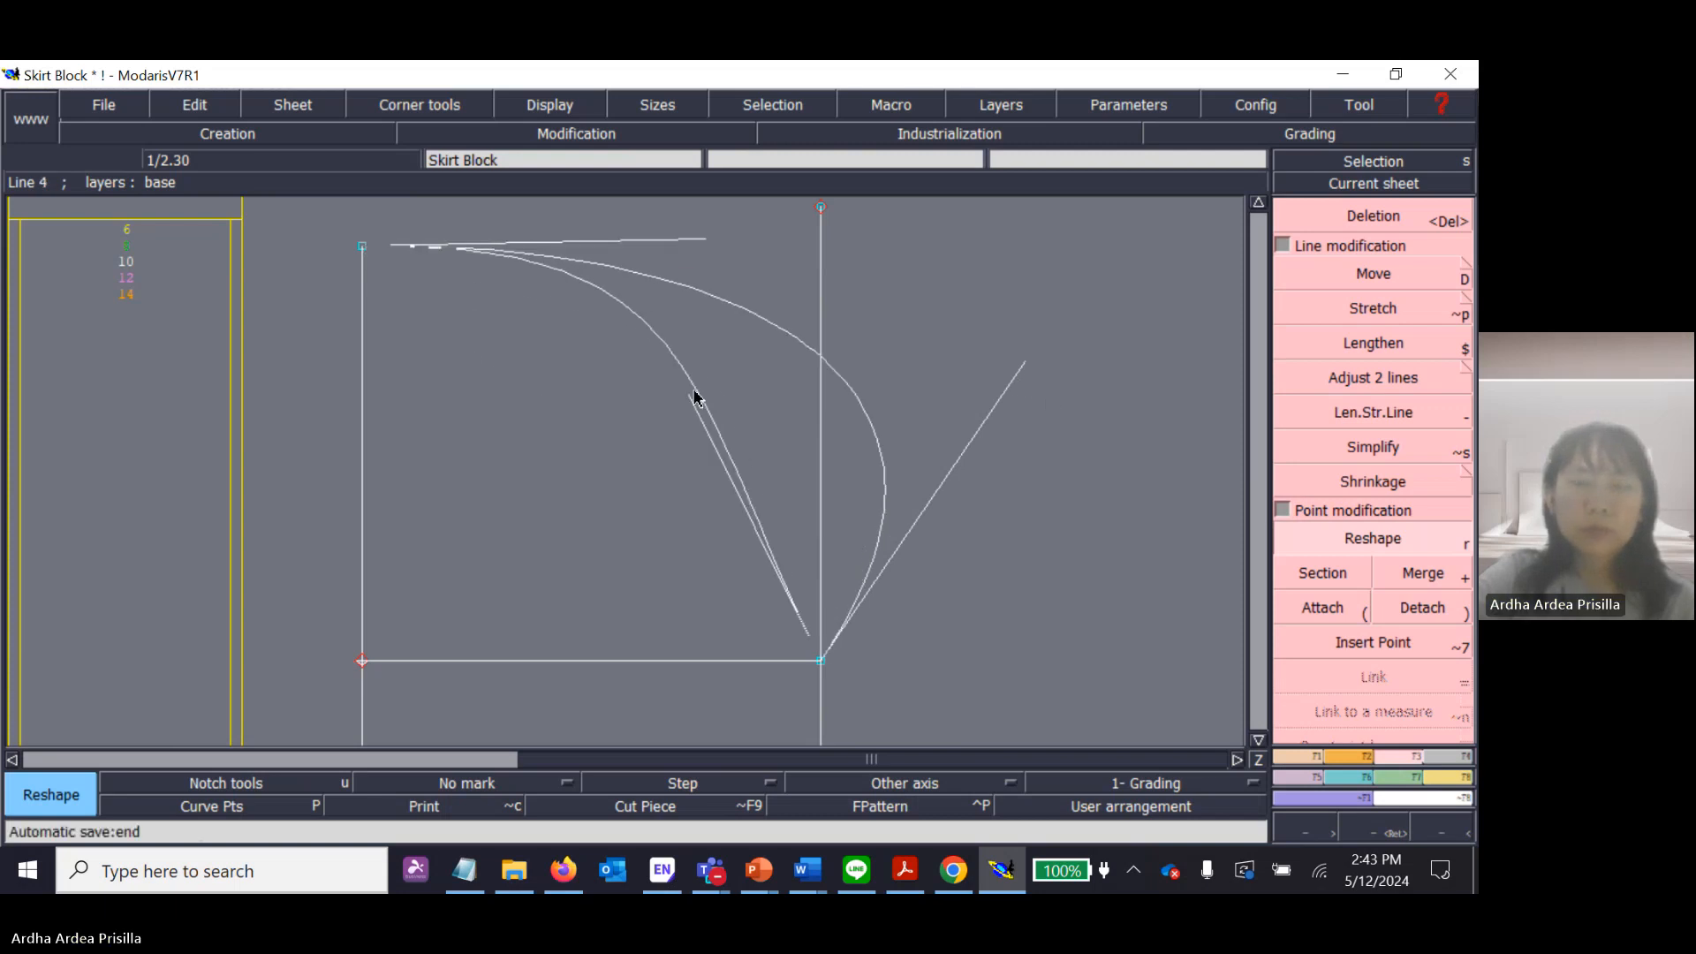
{"action": "left_click", "coordinate": [513, 574]}
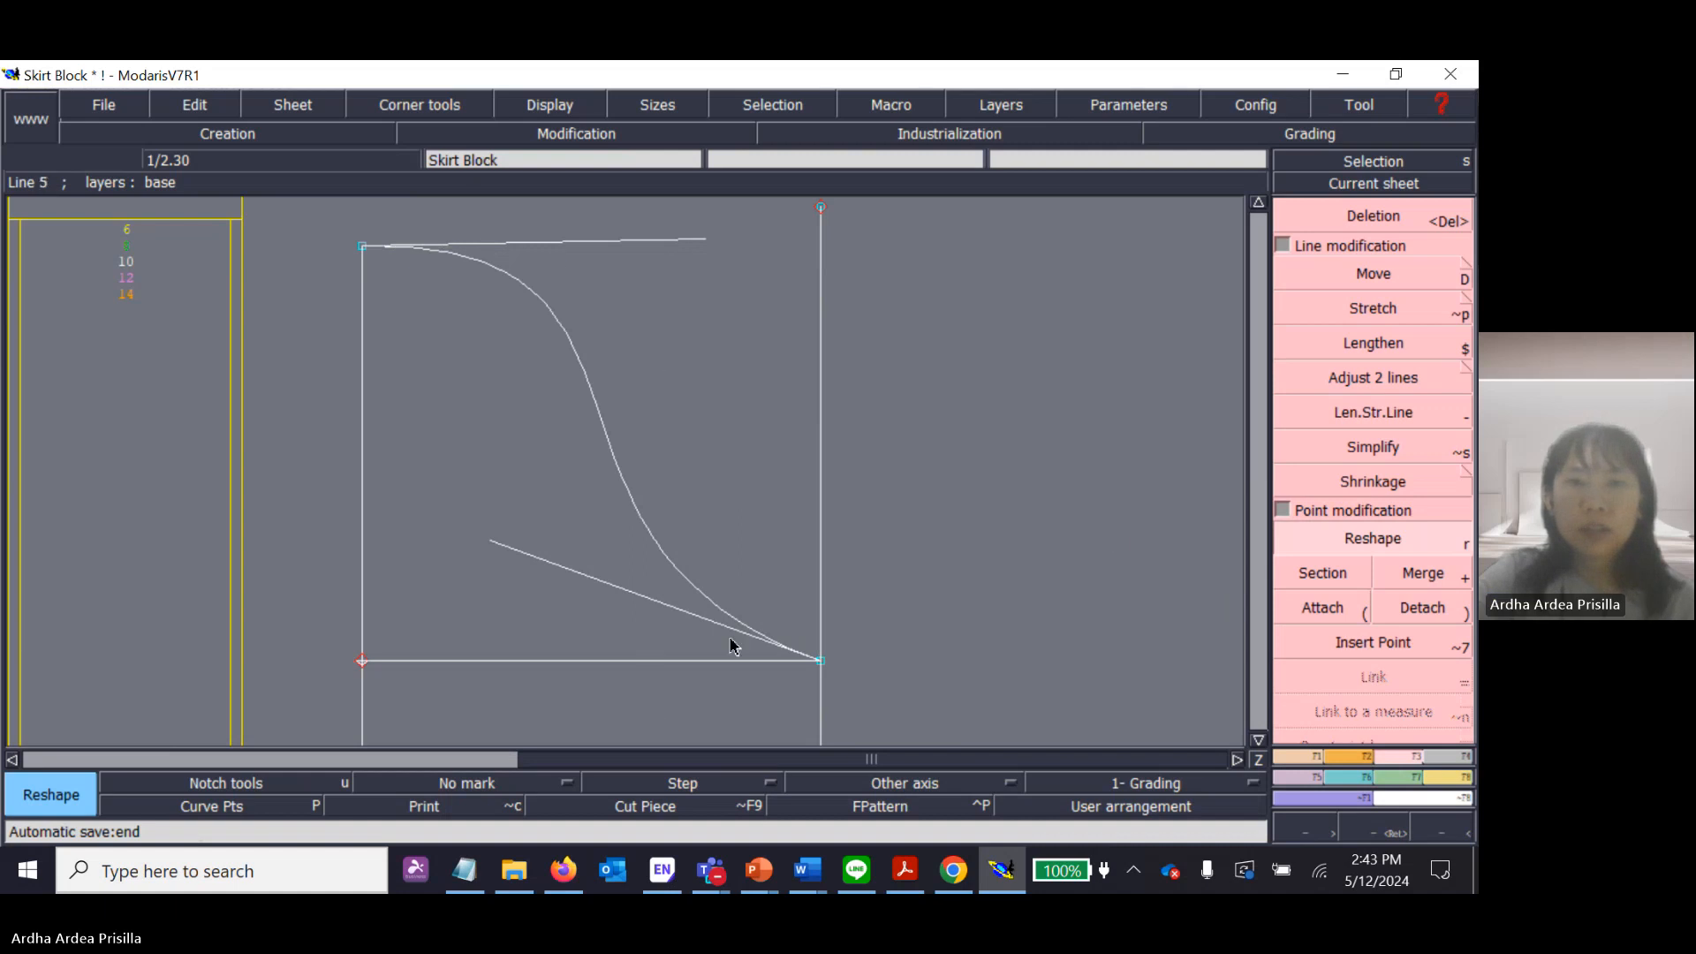
{"action": "left_click", "coordinate": [617, 589]}
{"action": "left_click", "coordinate": [781, 445]}
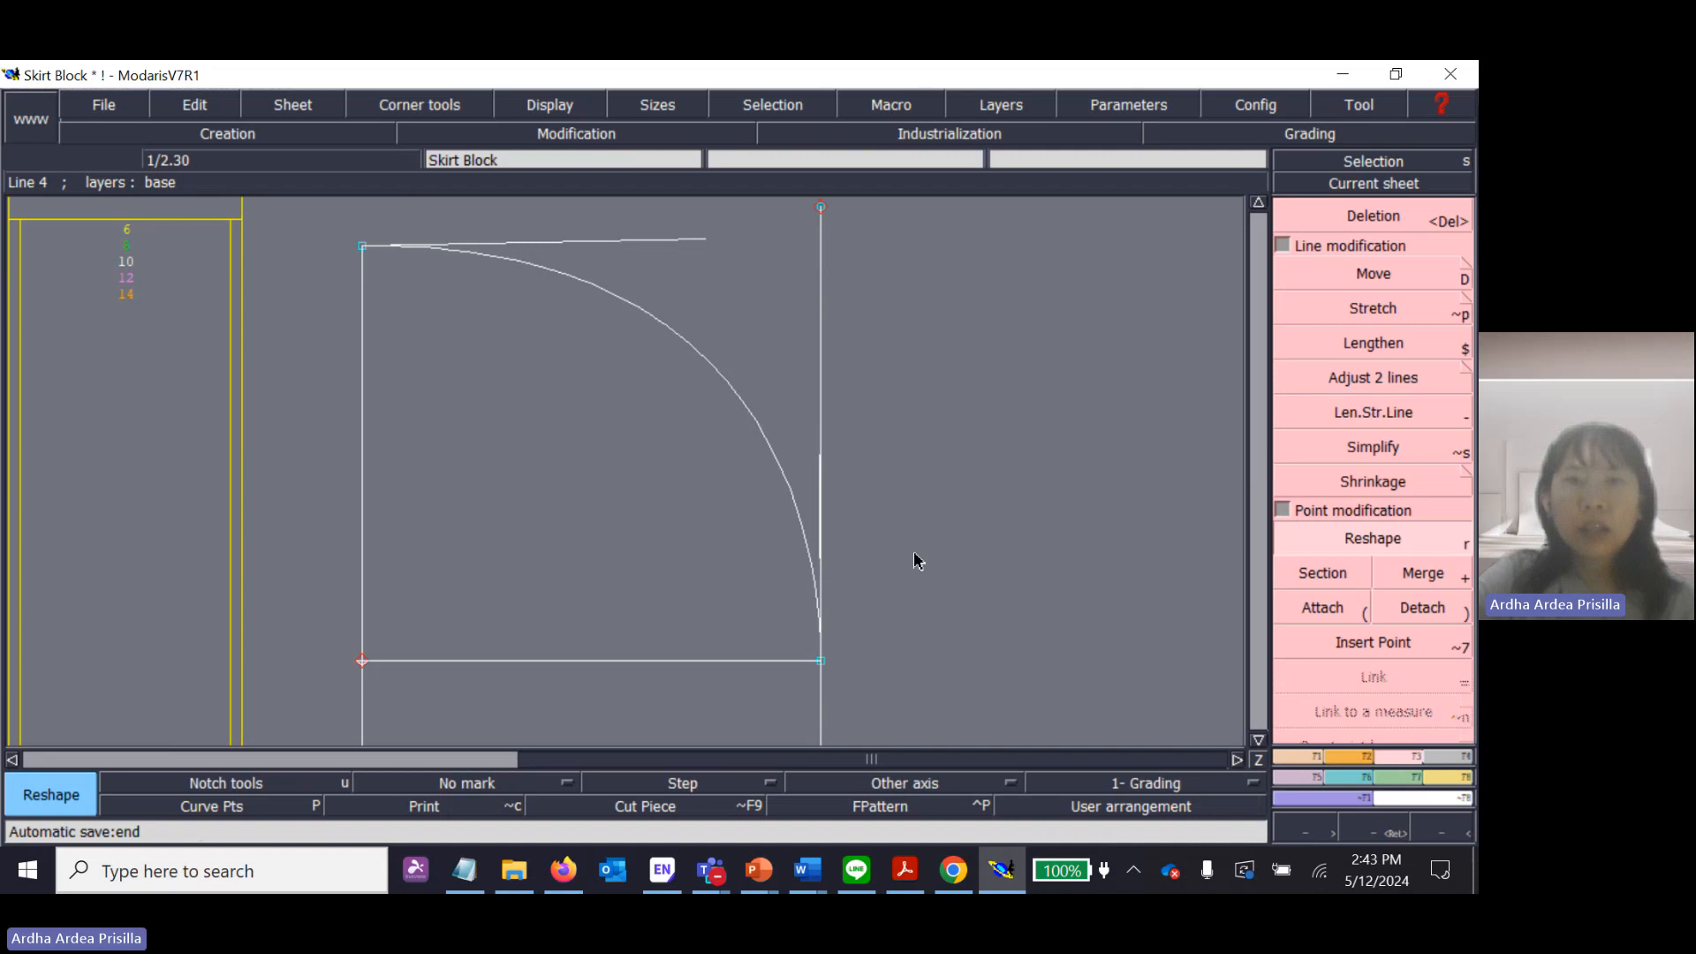
Reshape the curve to bulge outward, placing the lower handle steeply inside the right vertical line and the upper handle nearly horizontal.
{"action": "left_click", "coordinate": [823, 495]}
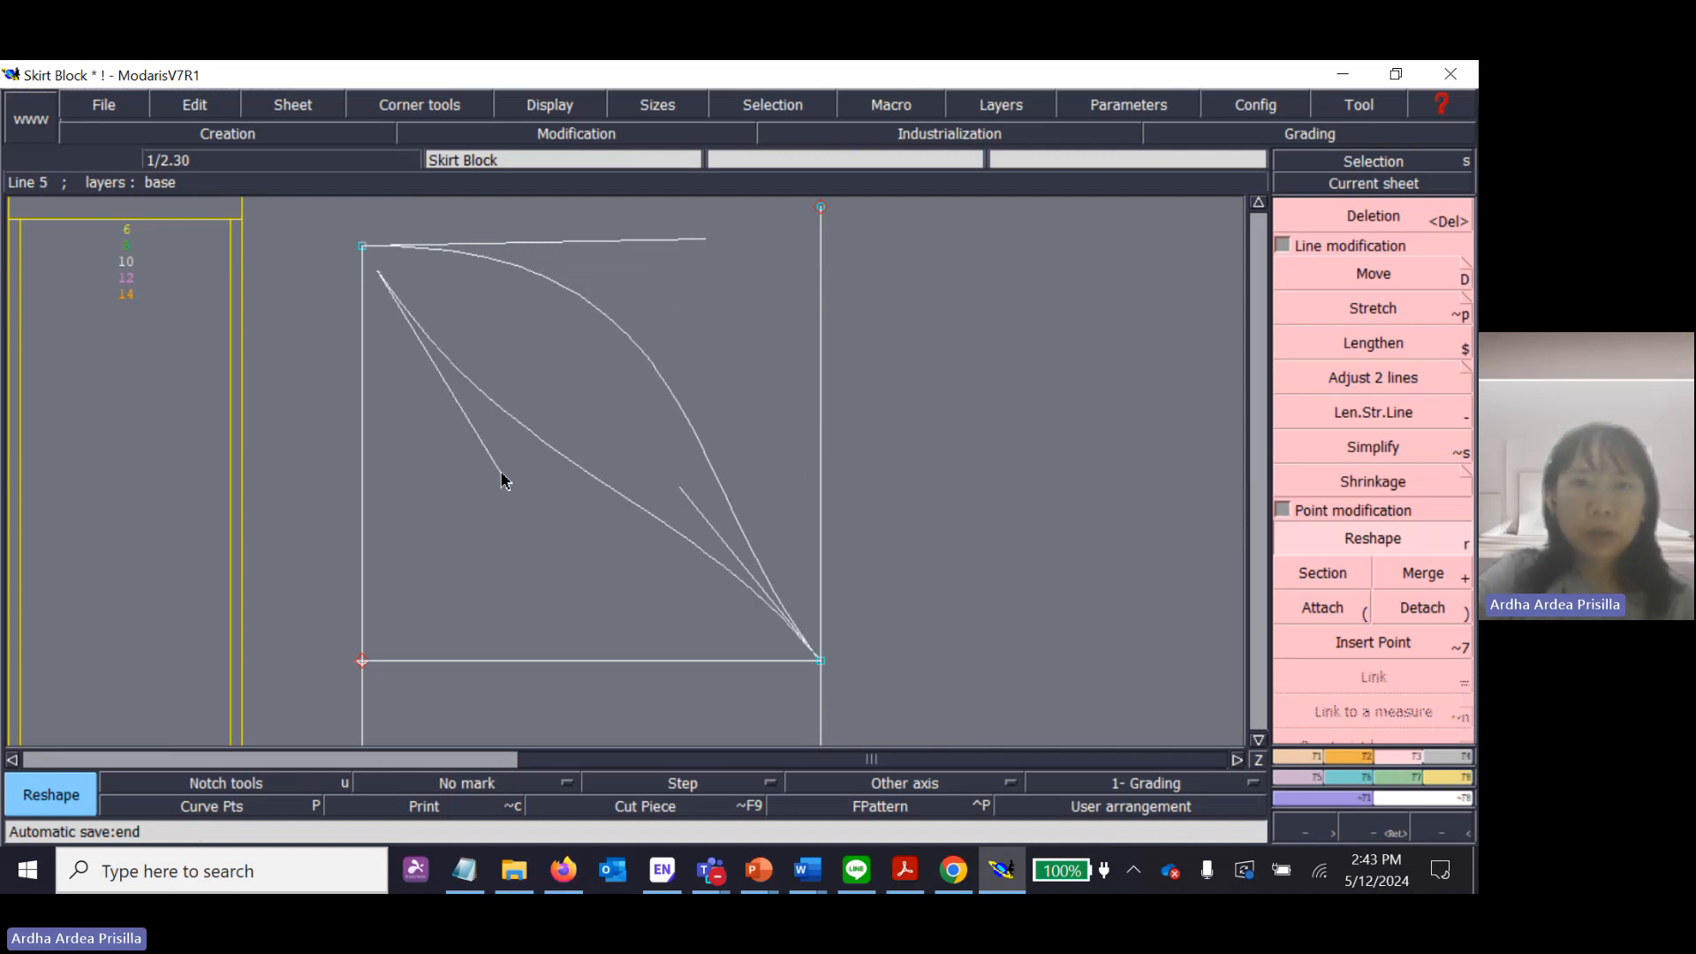
{"action": "left_click", "coordinate": [766, 388]}
{"action": "left_click", "coordinate": [705, 265]}
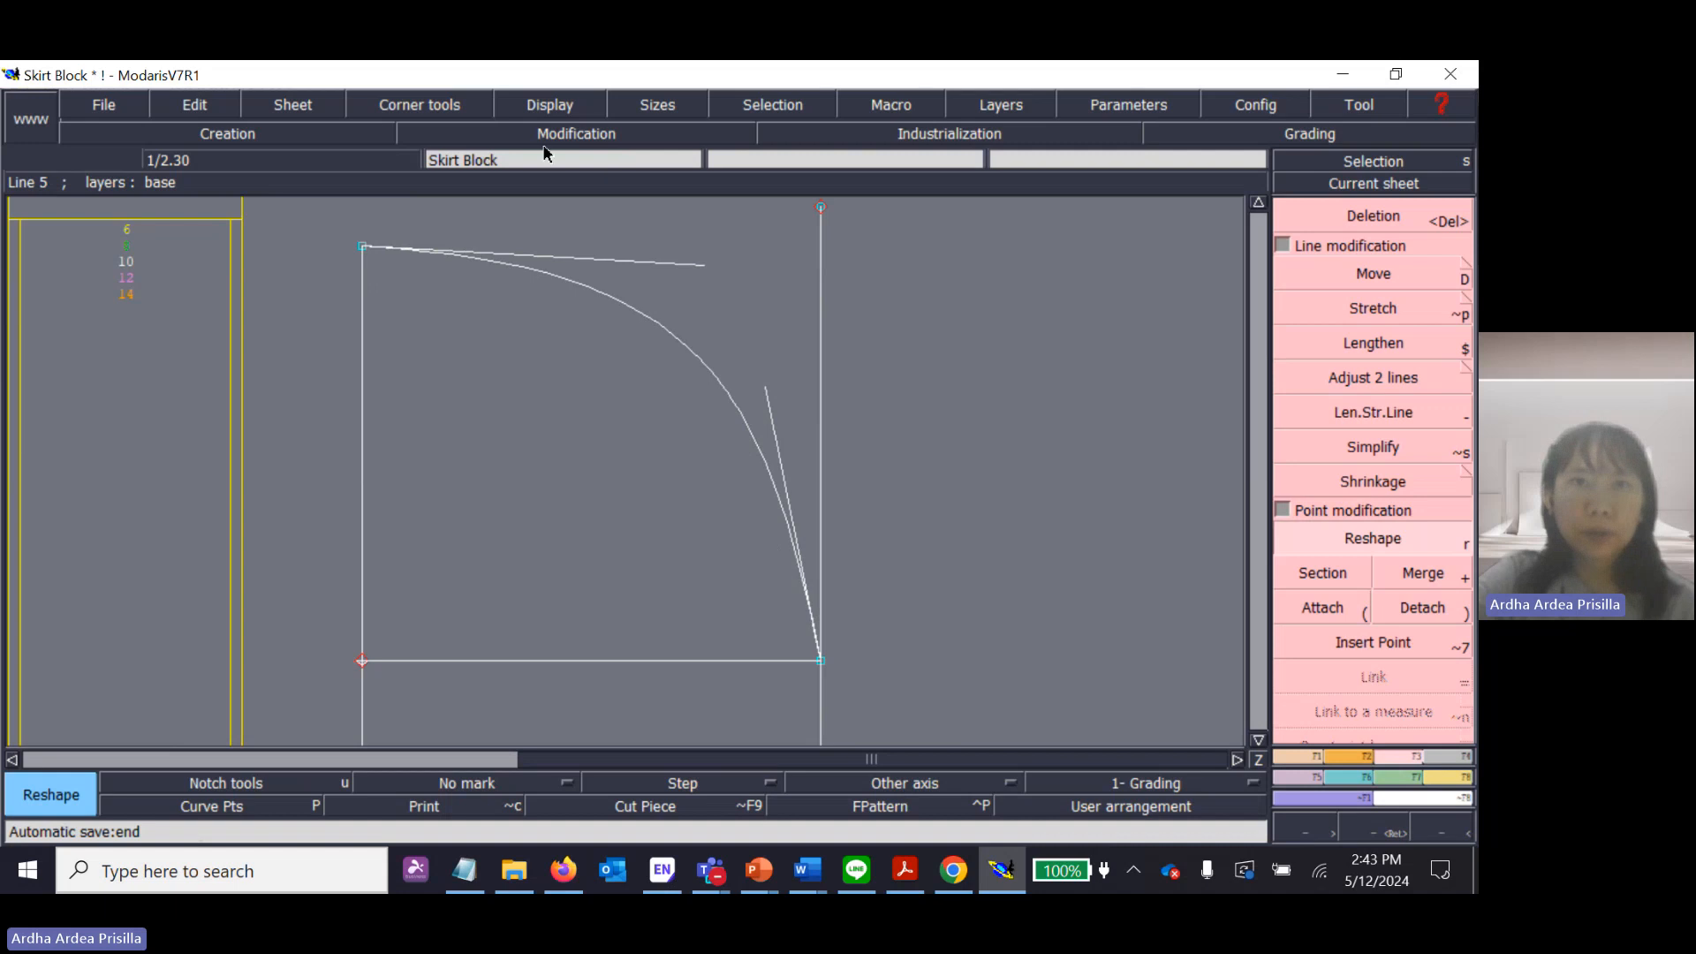
Hide the curve's handles, display them once more, and hide them again.
{"action": "left_click", "coordinate": [556, 107]}
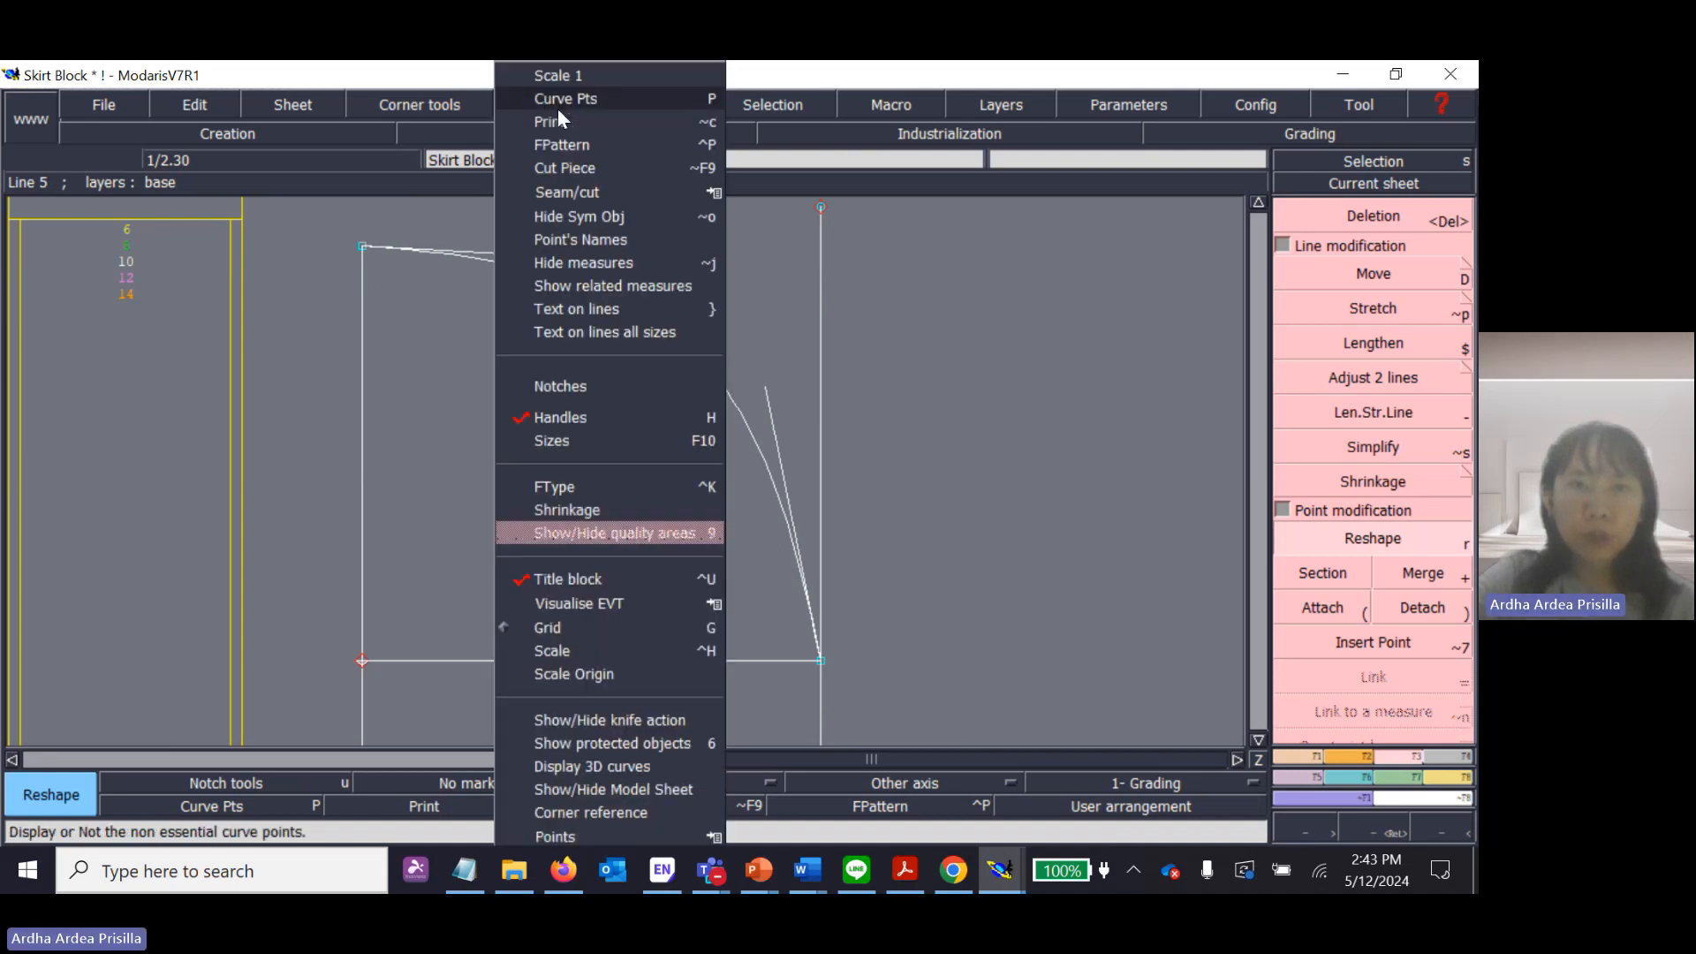
{"action": "left_click", "coordinate": [598, 417]}
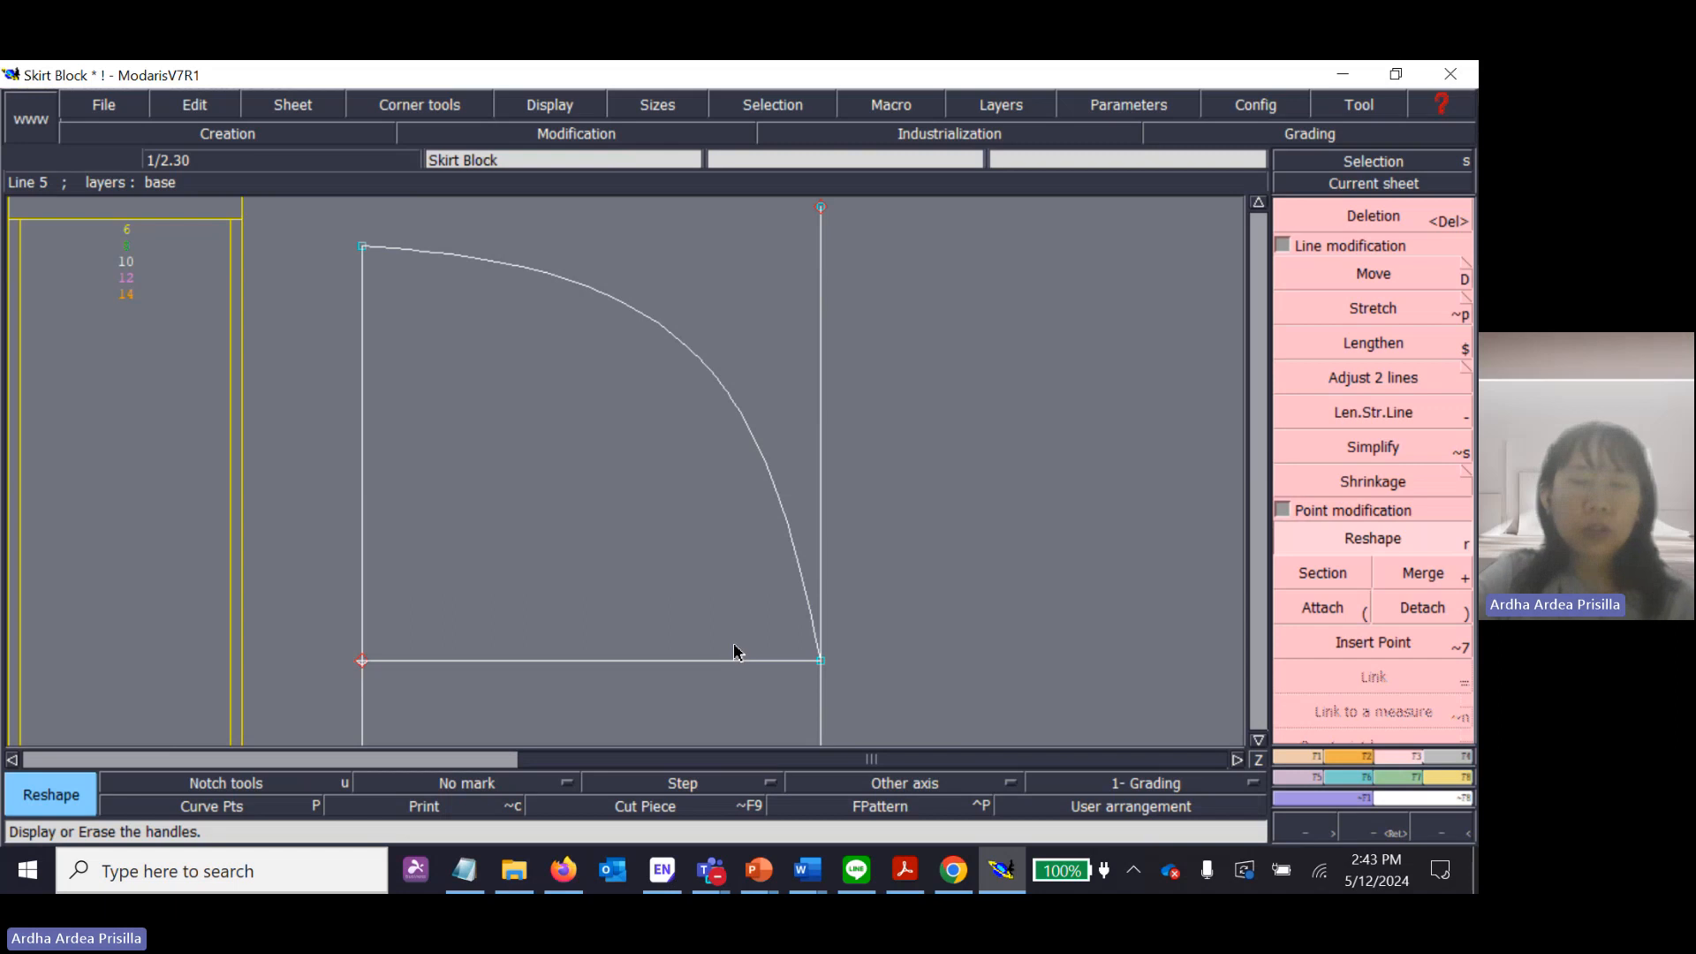
{"action": "left_click", "coordinate": [531, 113]}
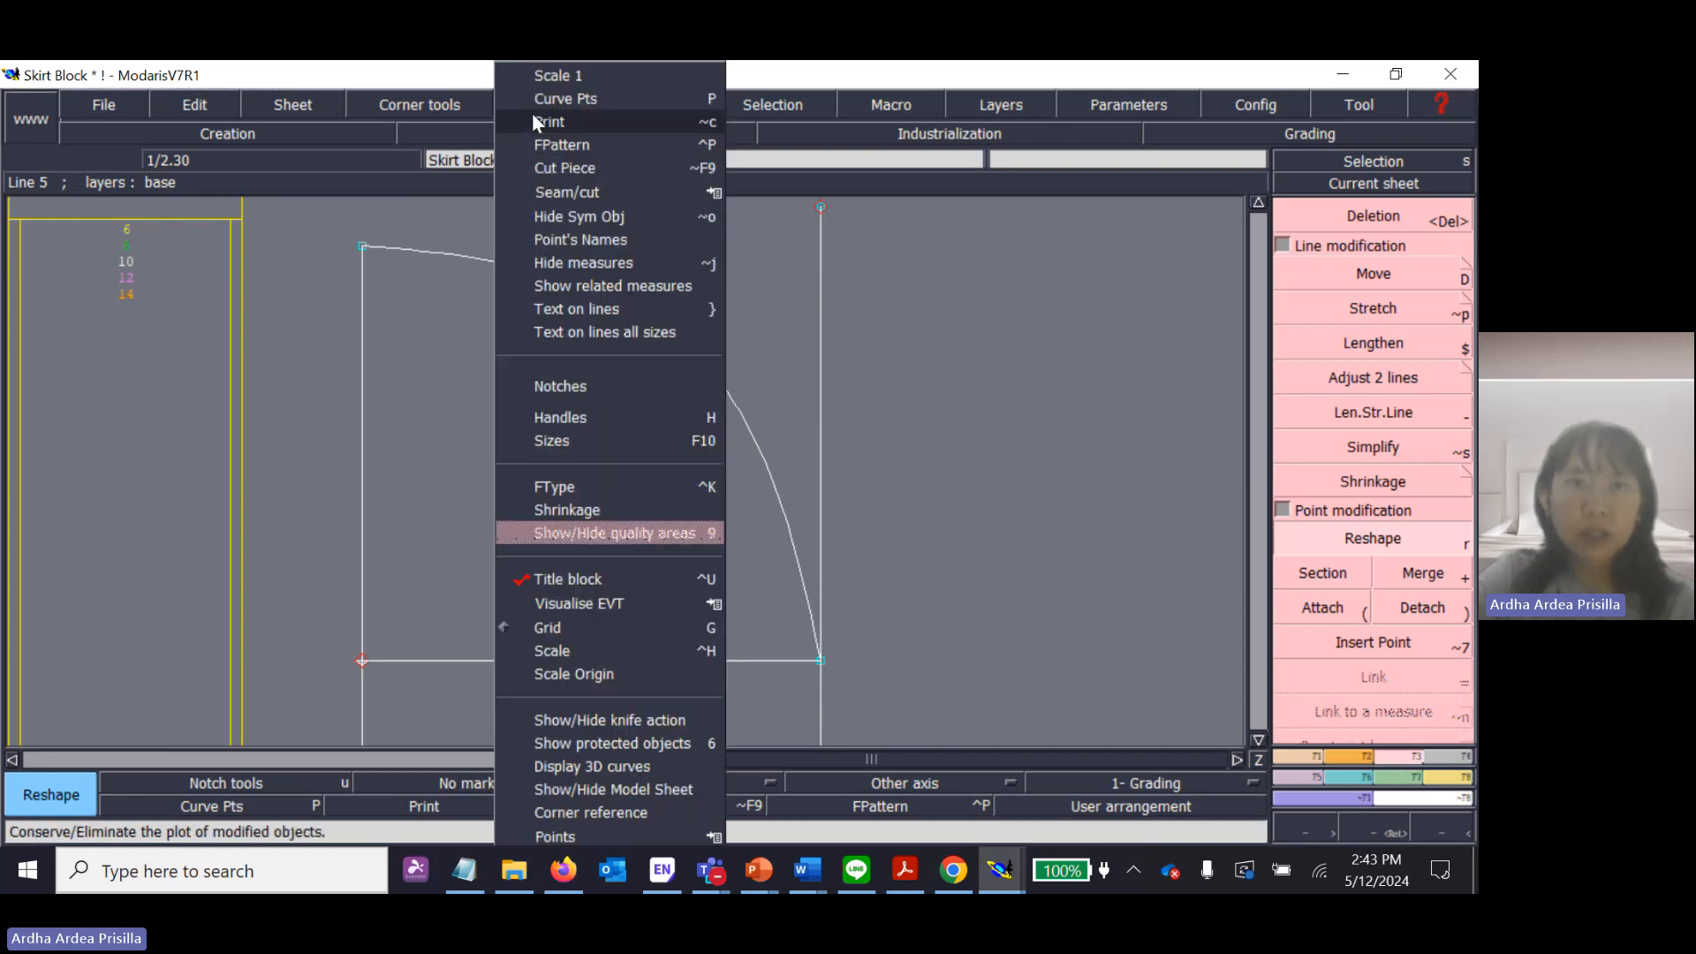
{"action": "left_click", "coordinate": [569, 419]}
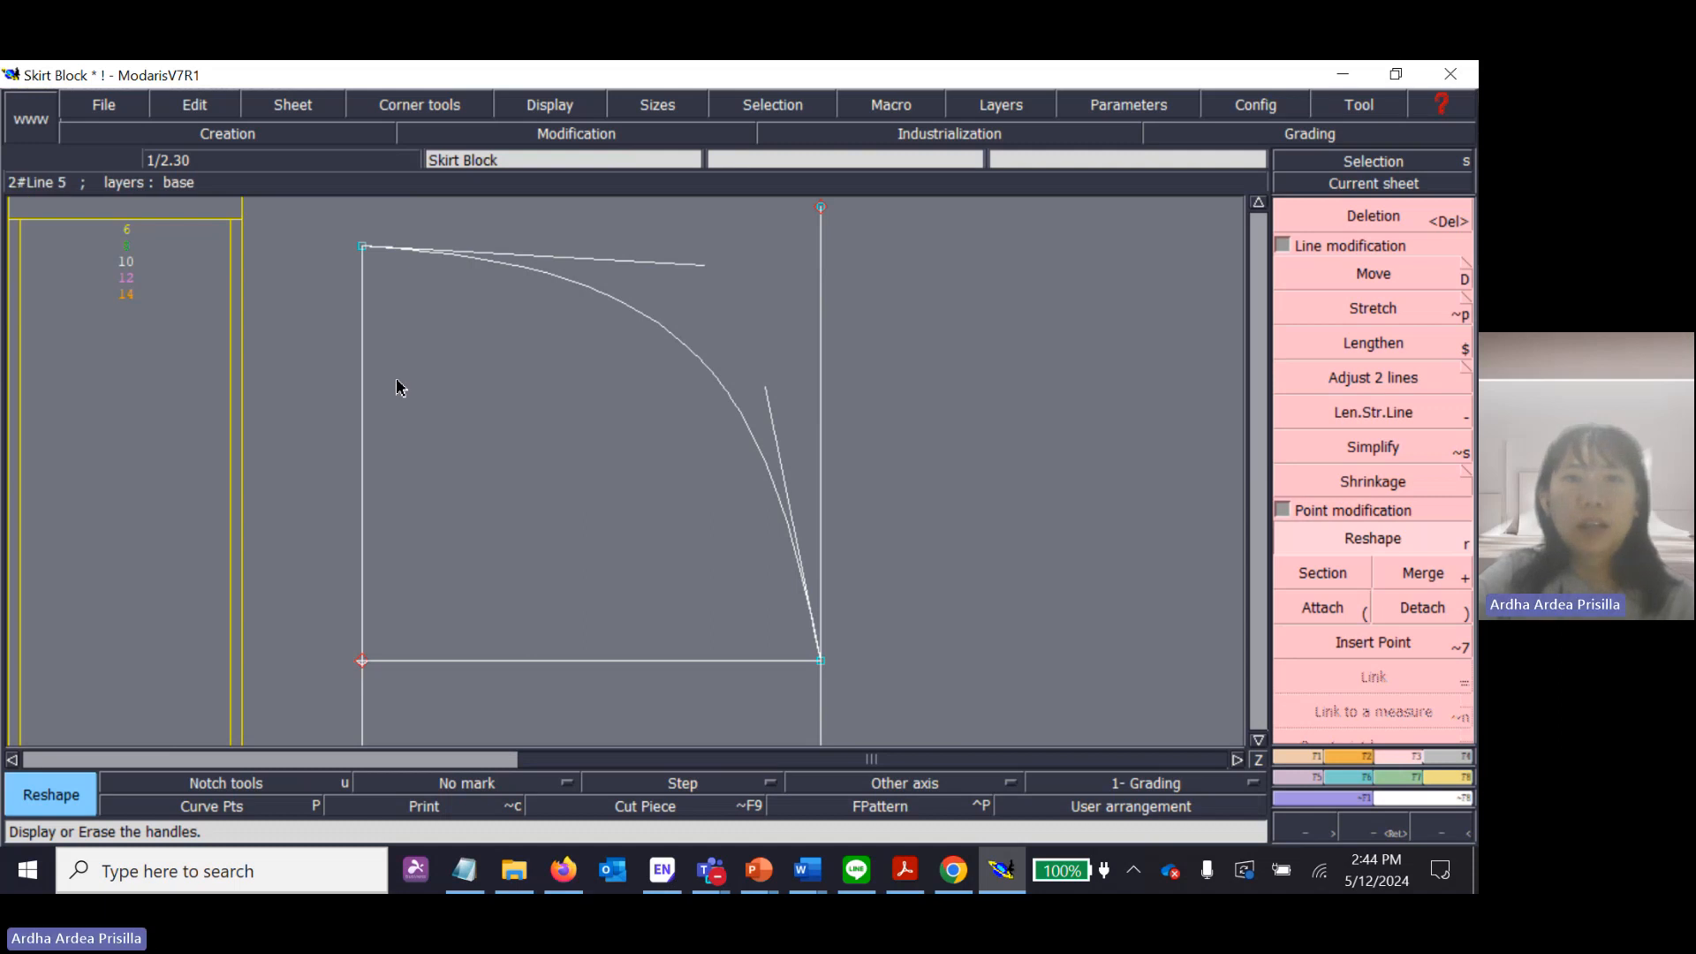
{"action": "left_click", "coordinate": [515, 108]}
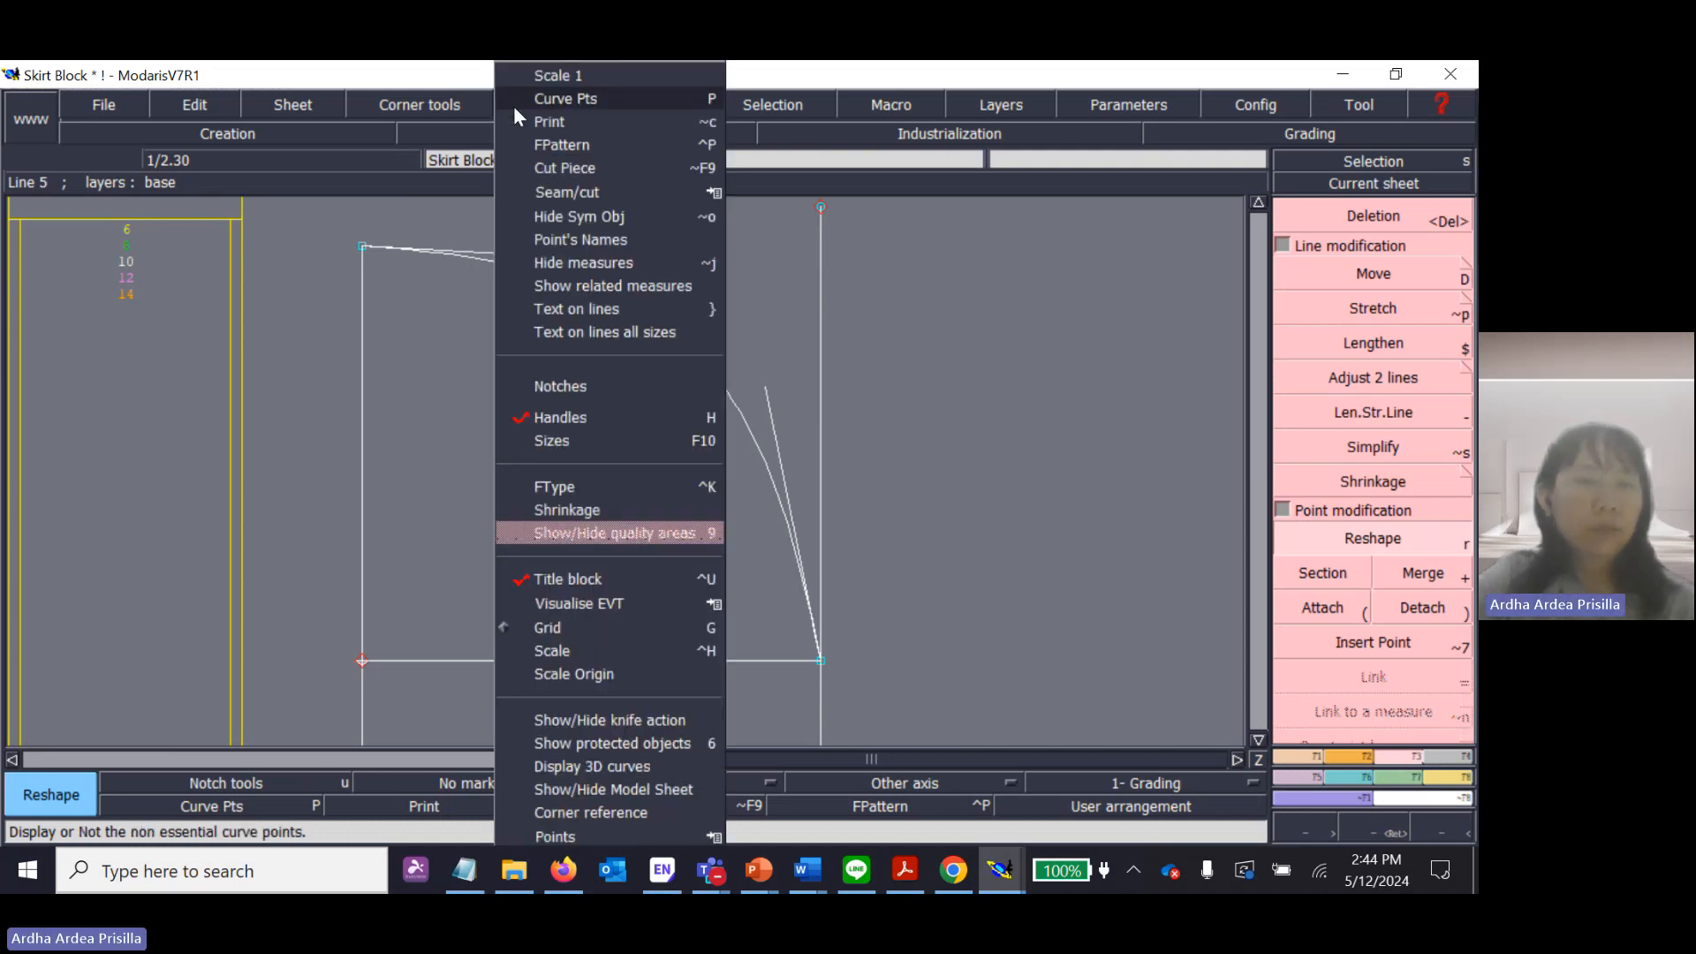
{"action": "left_click", "coordinate": [560, 413]}
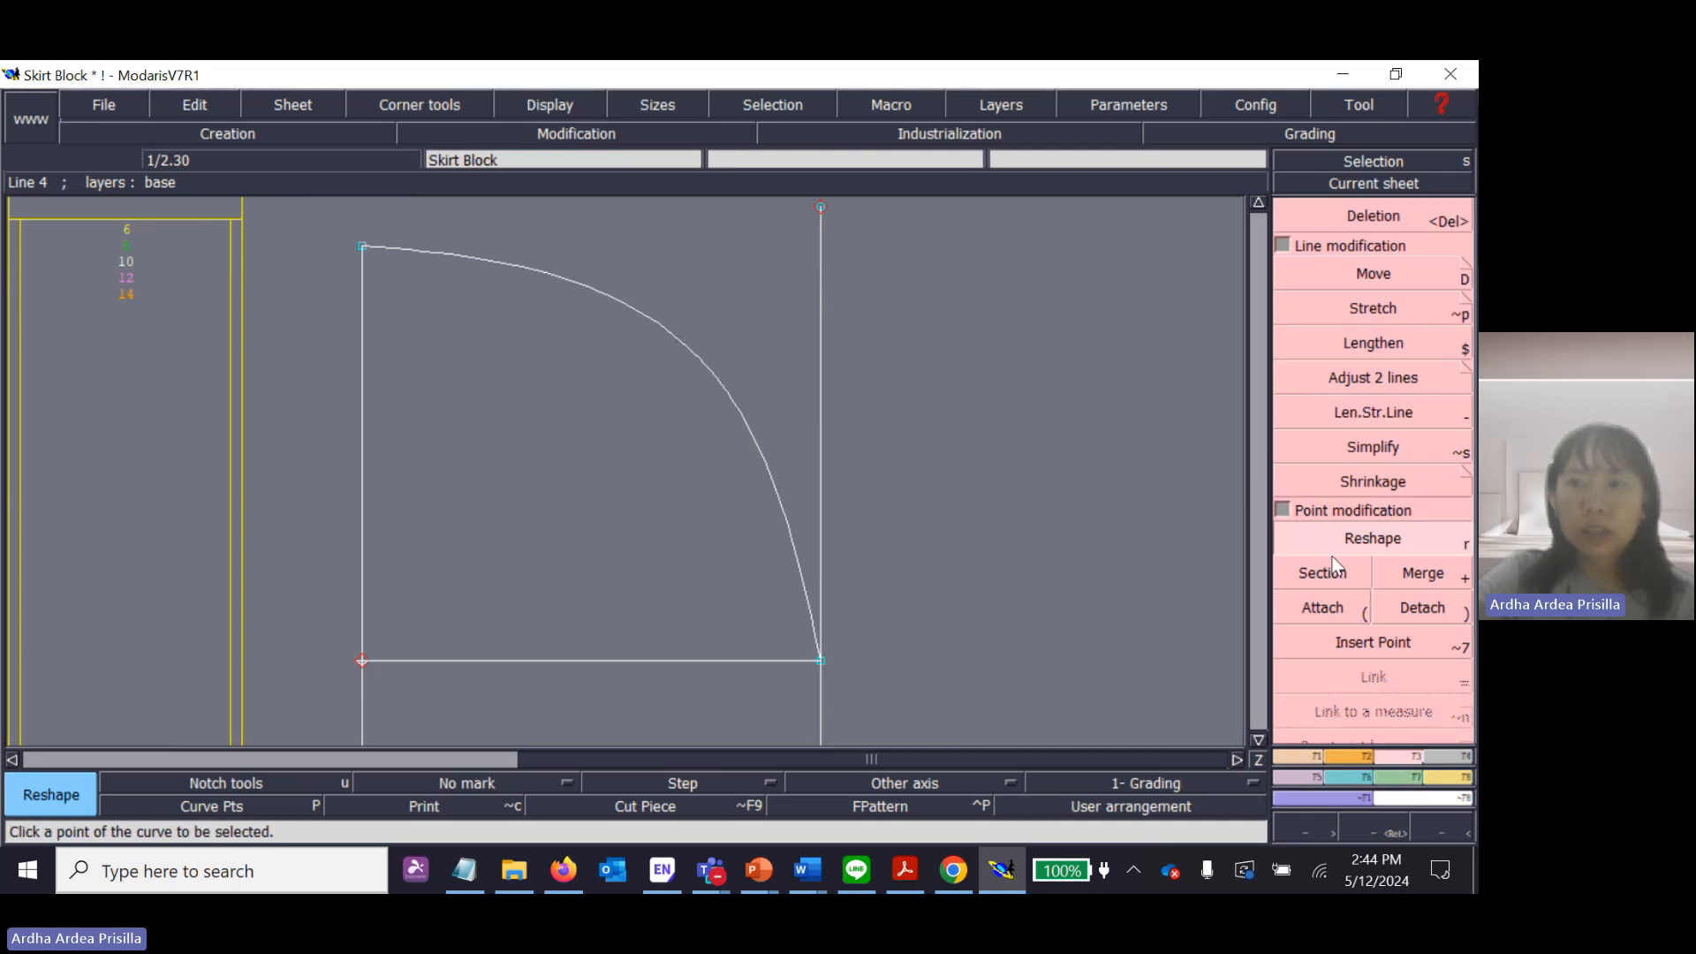
Draw a straight line joining the upper ends of the left and right vertical lines.
{"action": "left_click", "coordinate": [1295, 758]}
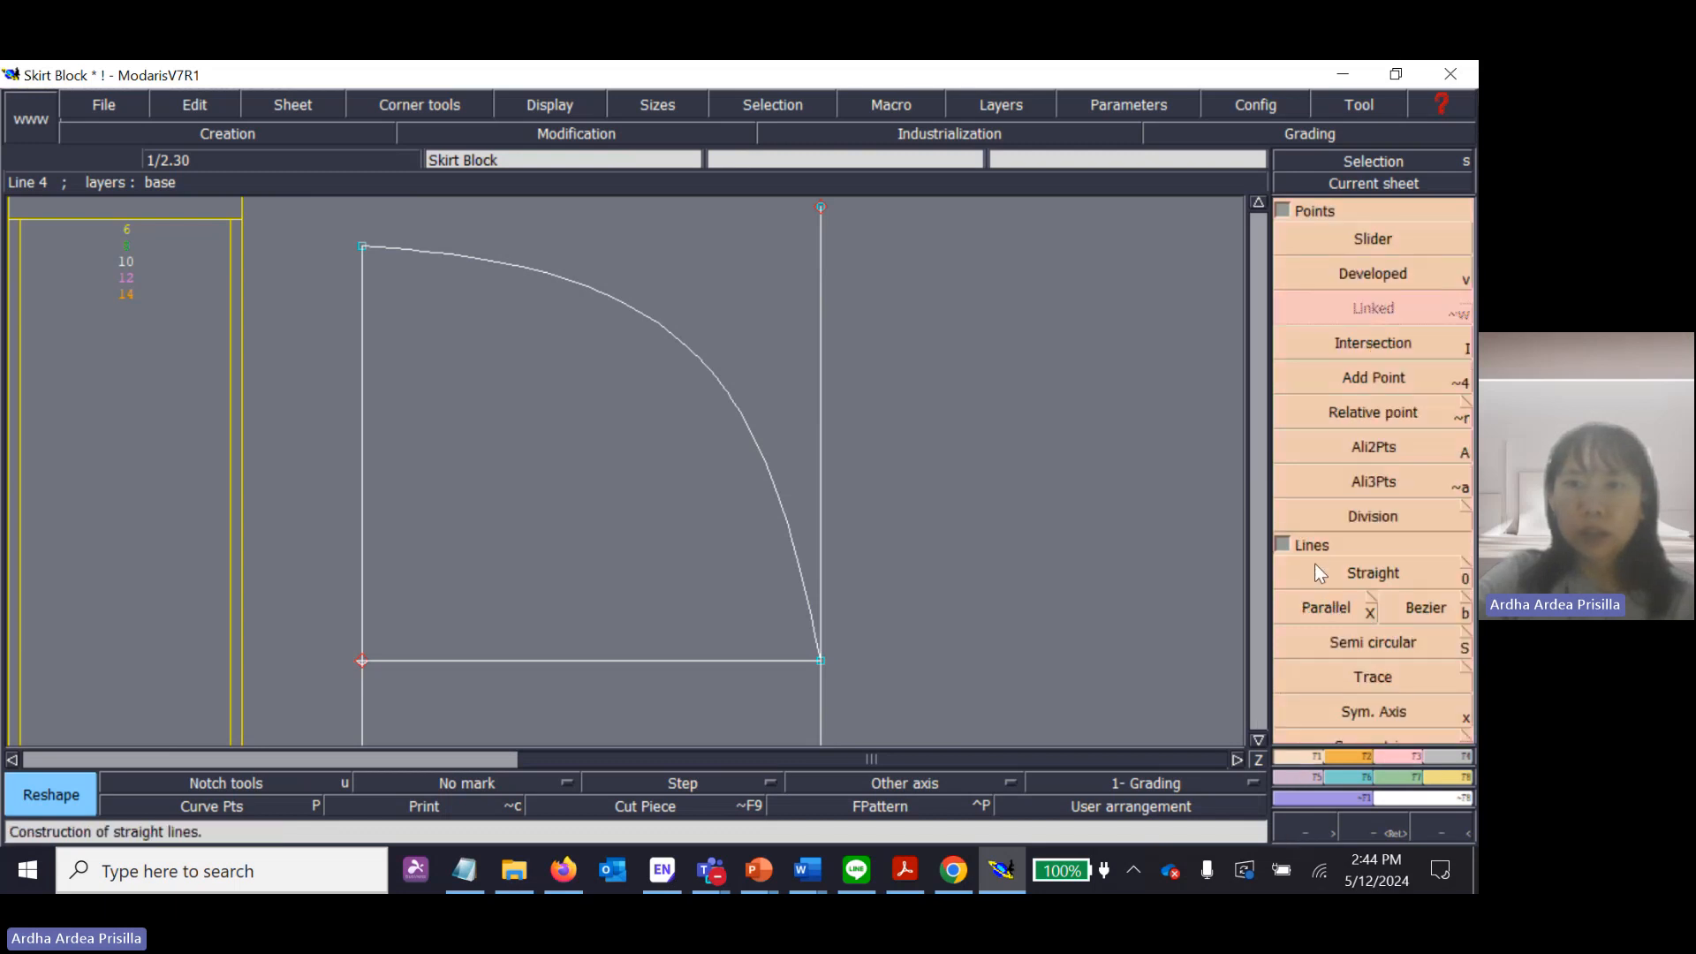
{"action": "left_click", "coordinate": [1316, 567]}
{"action": "left_click", "coordinate": [362, 246]}
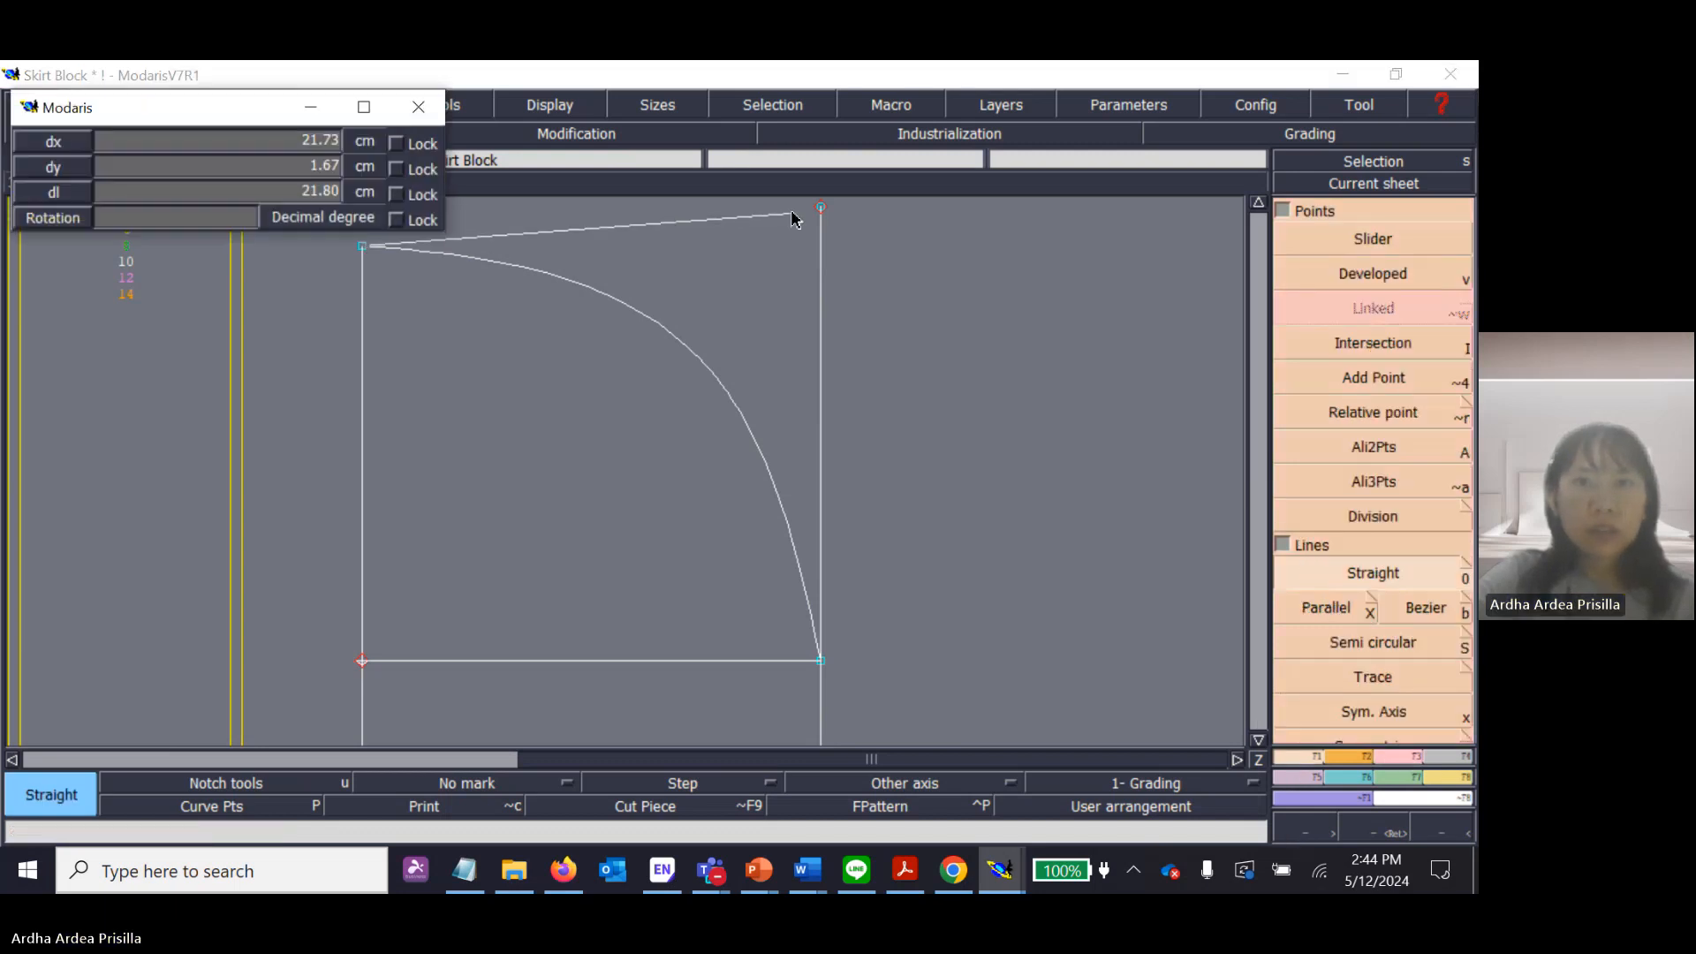
{"action": "left_click", "coordinate": [821, 208]}
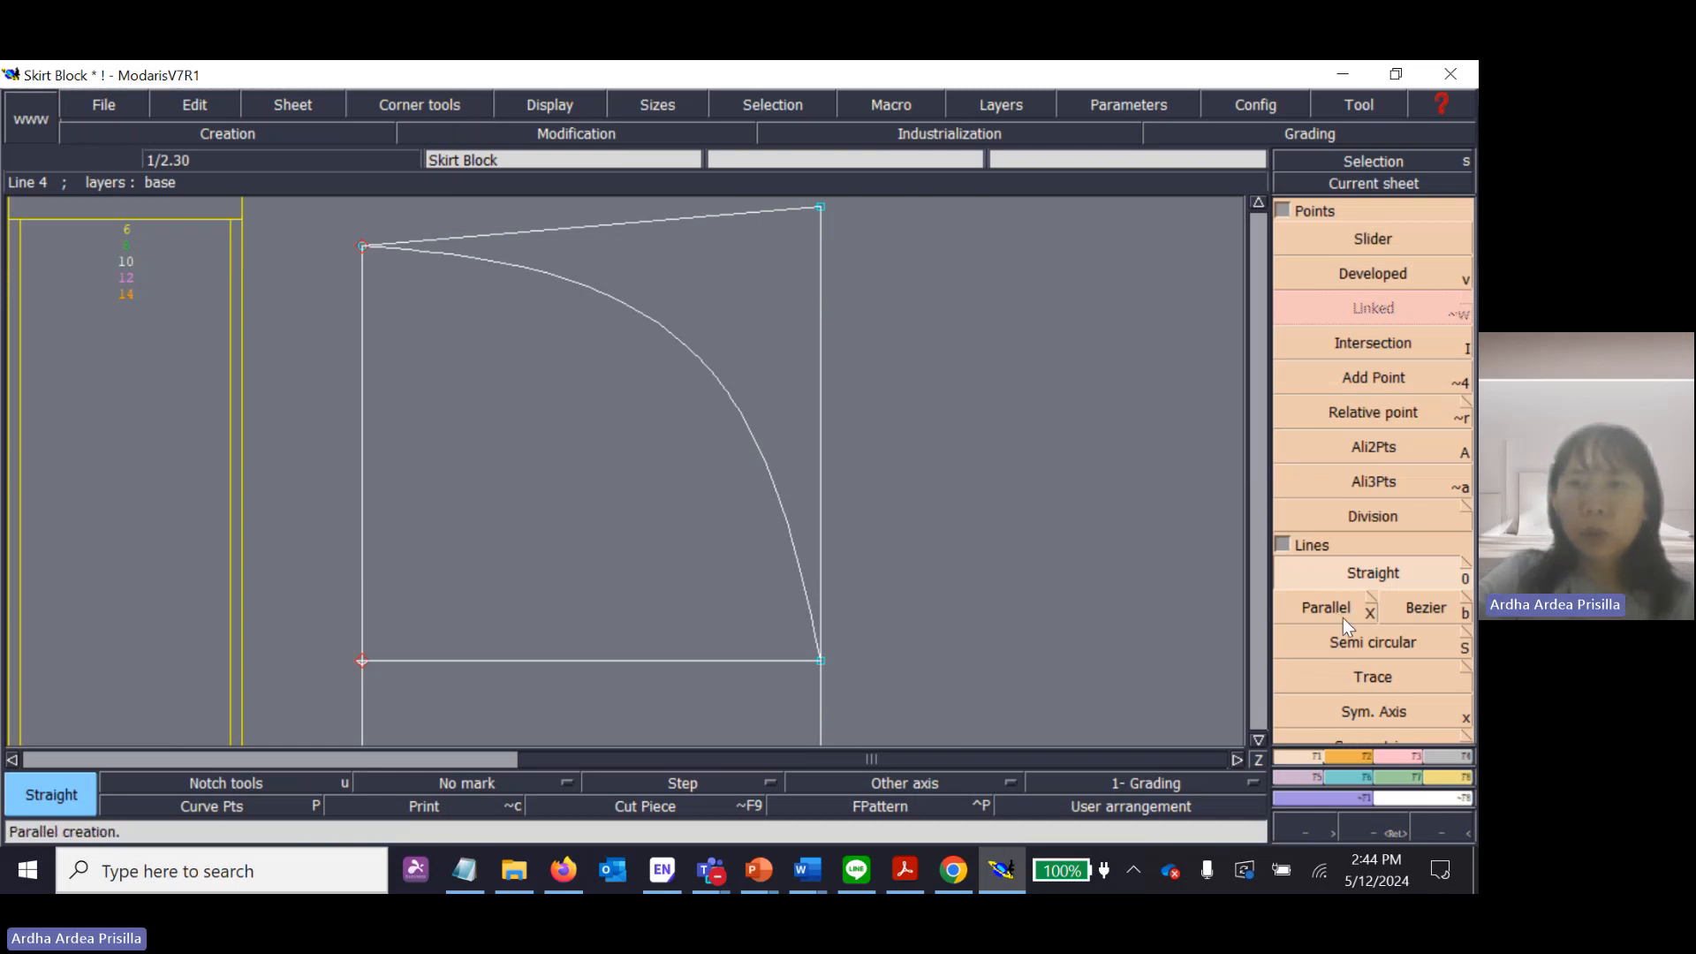
Place a developed point on the slanted upper straight line, at a curve length of 5 cm from its left end.
{"action": "left_click", "coordinate": [1392, 277]}
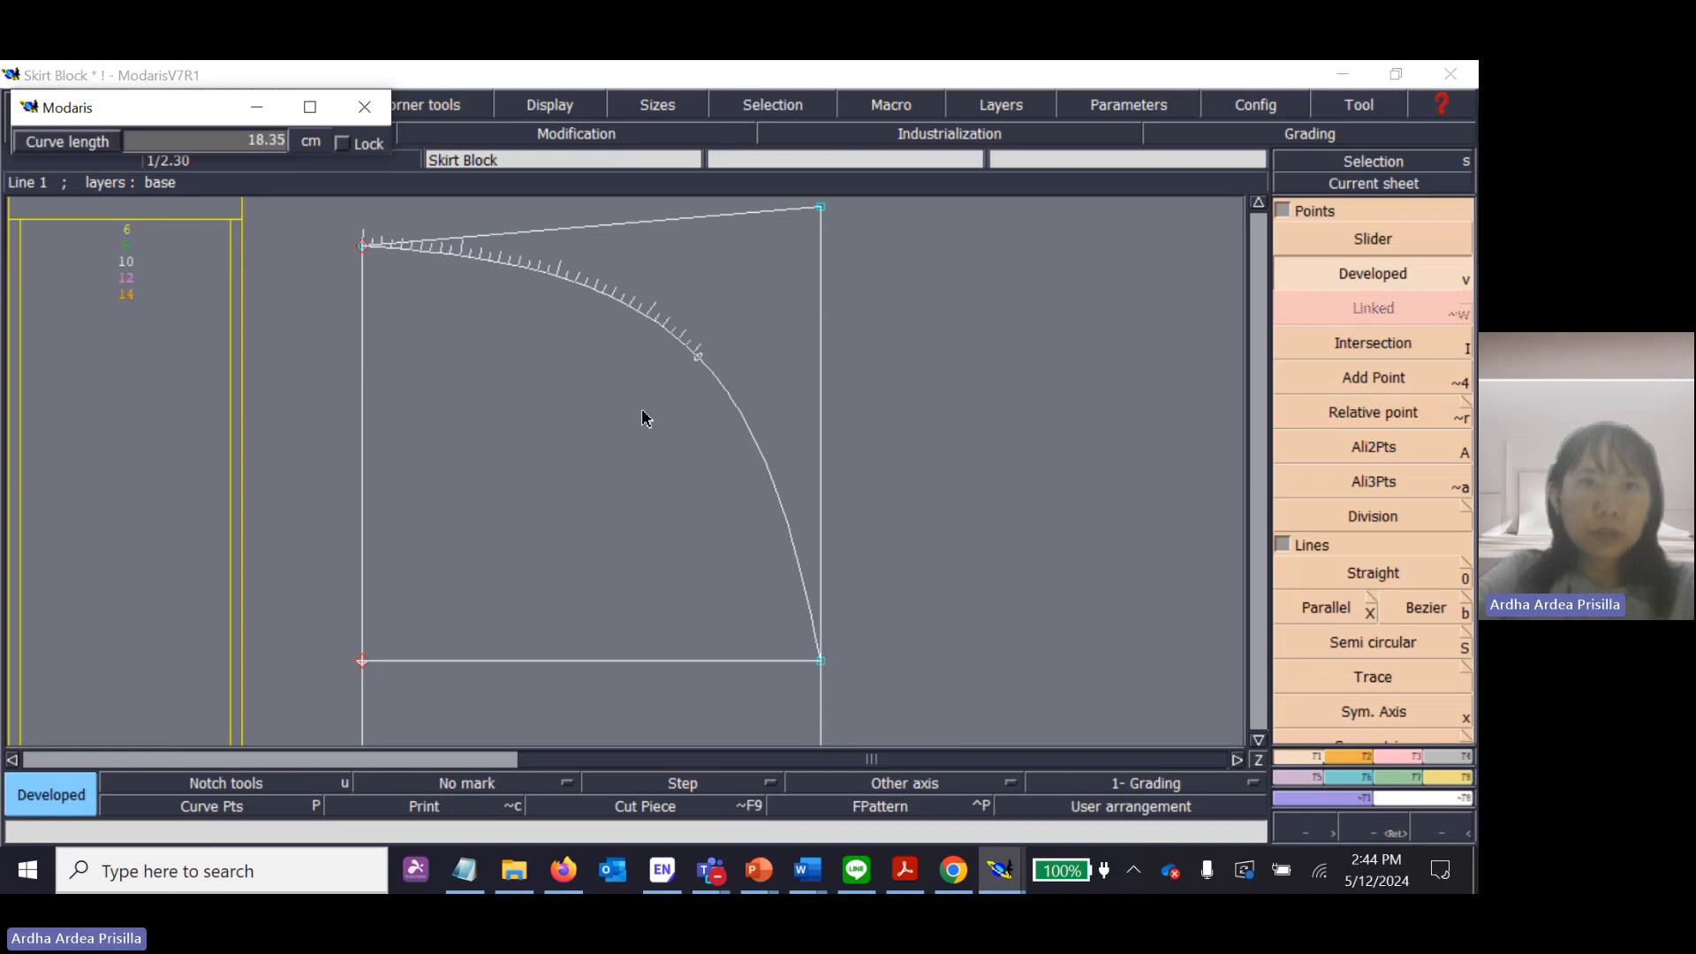
{"action": "left_click", "coordinate": [764, 456]}
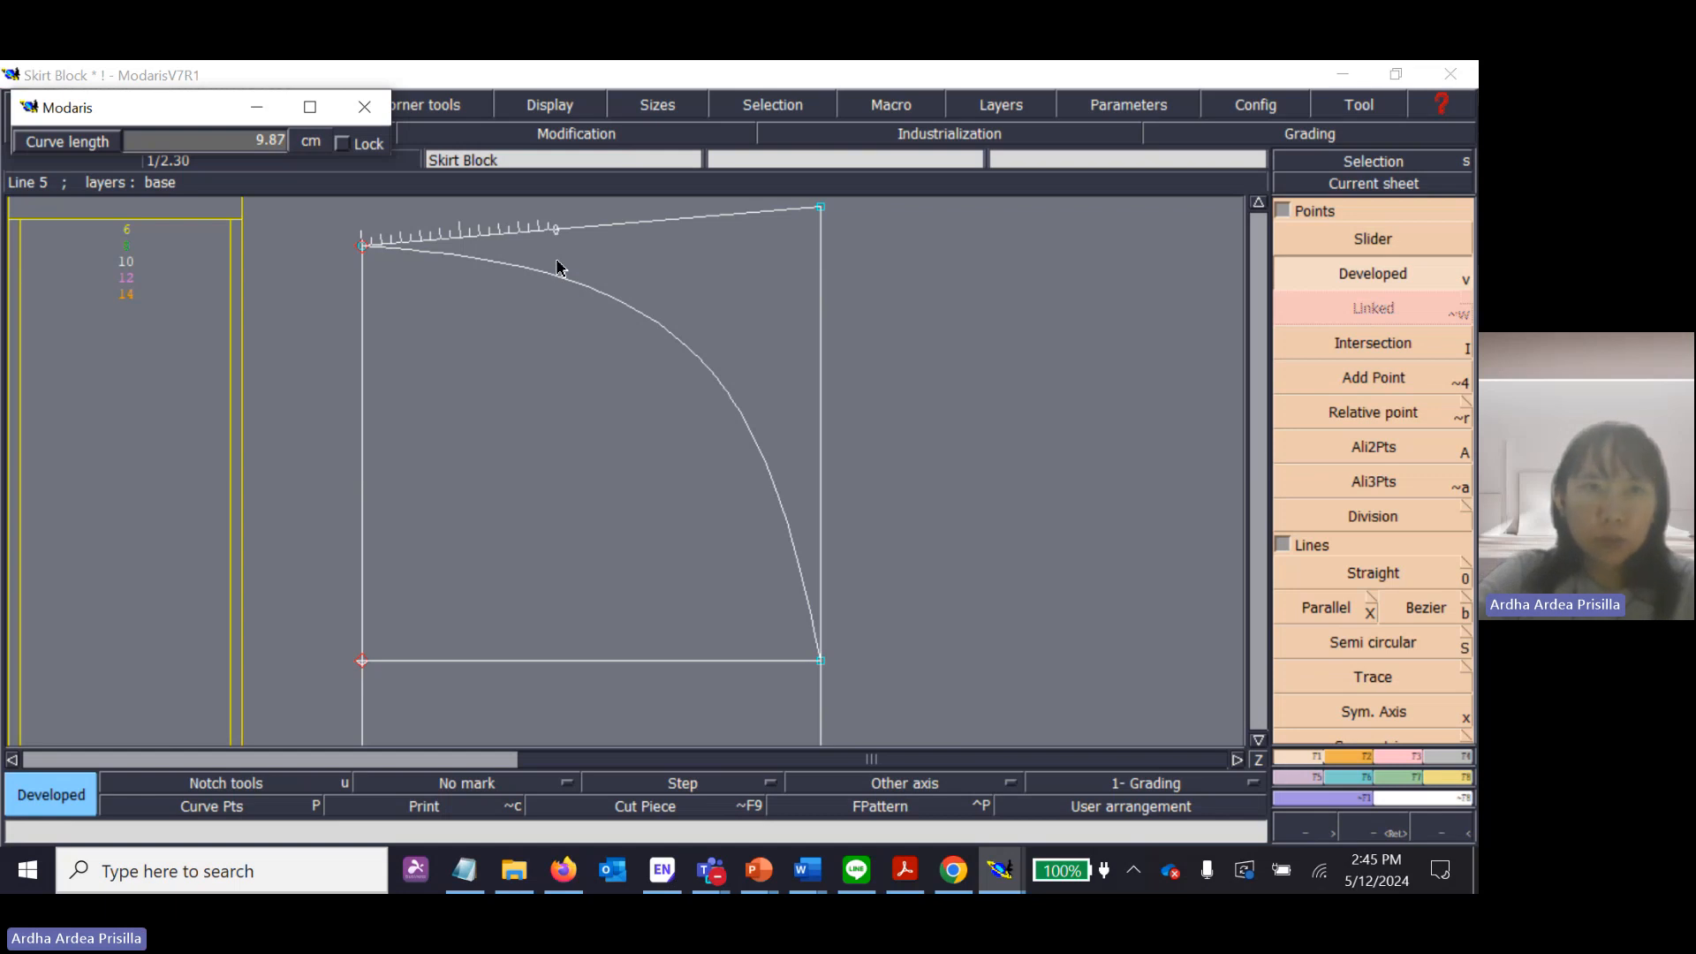
{"action": "key", "text": "Down"}
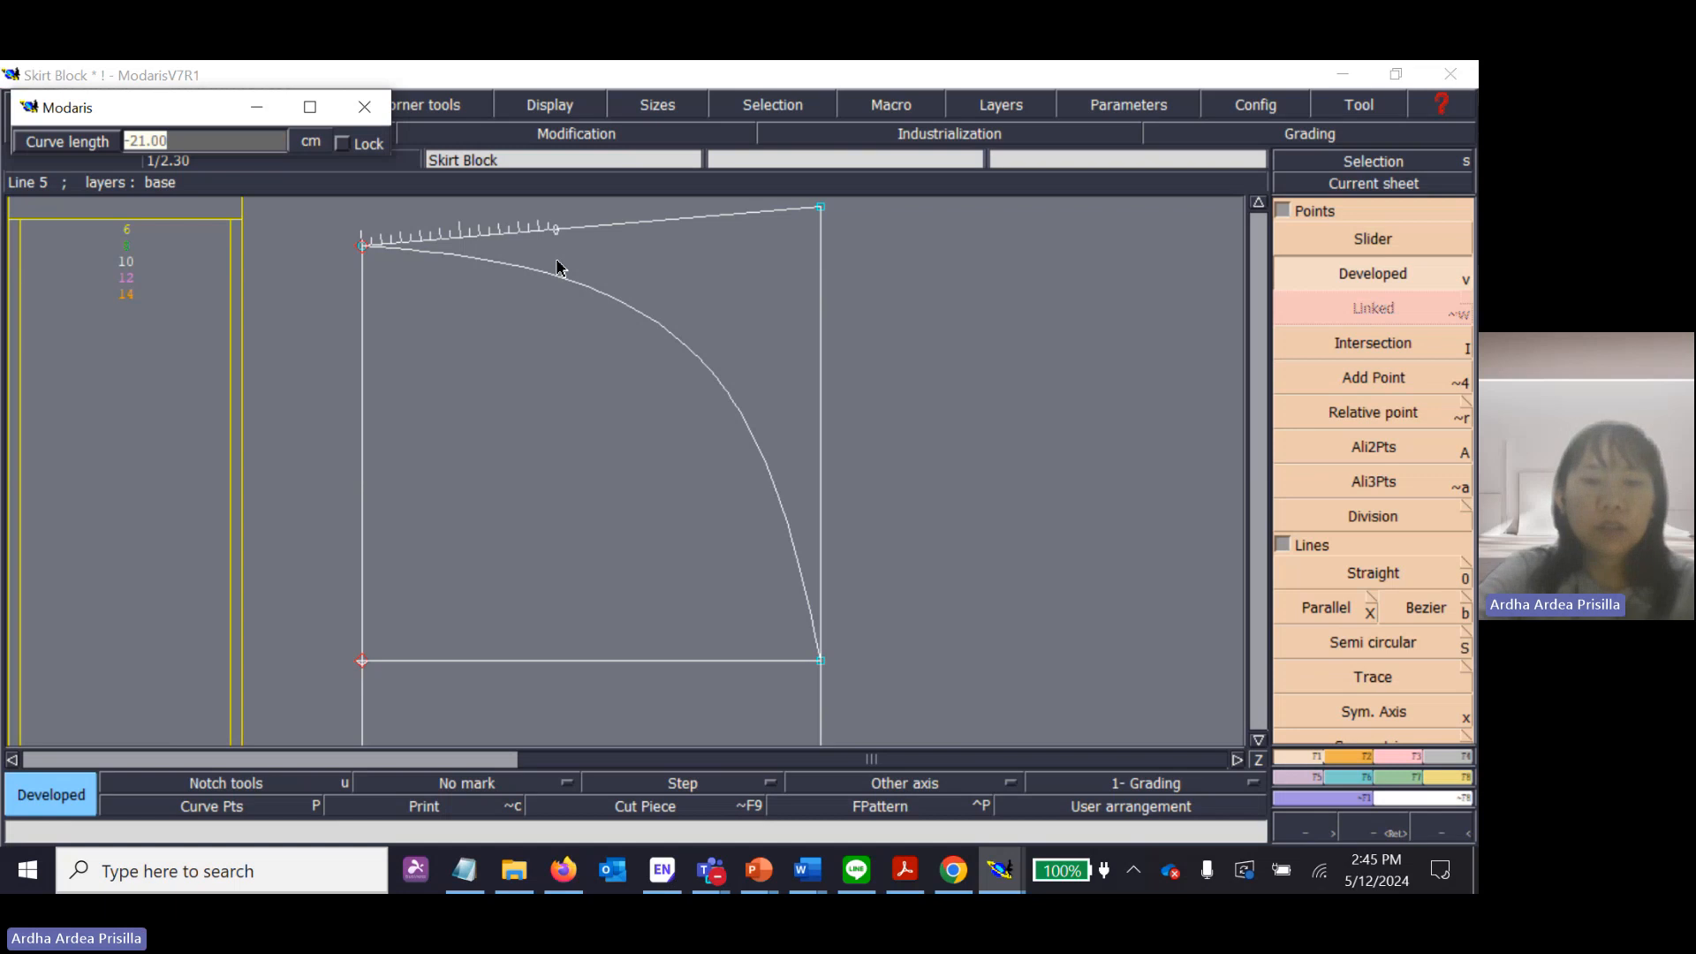
{"action": "type", "text": "5"}
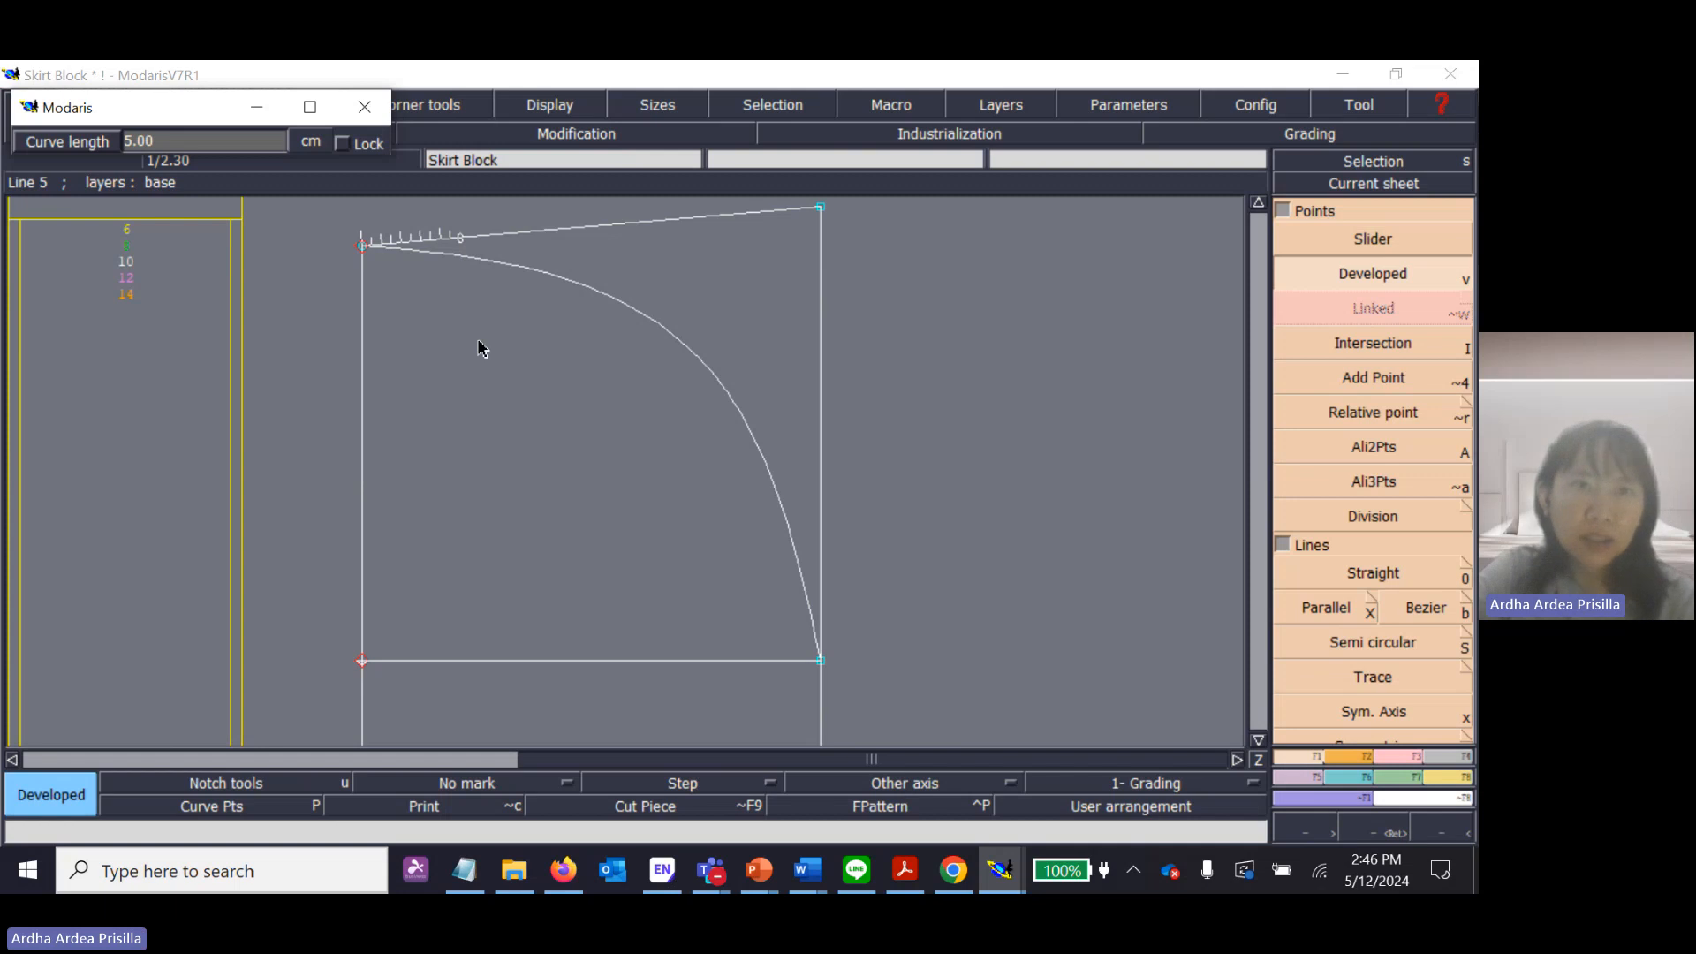
{"action": "key", "text": "Return"}
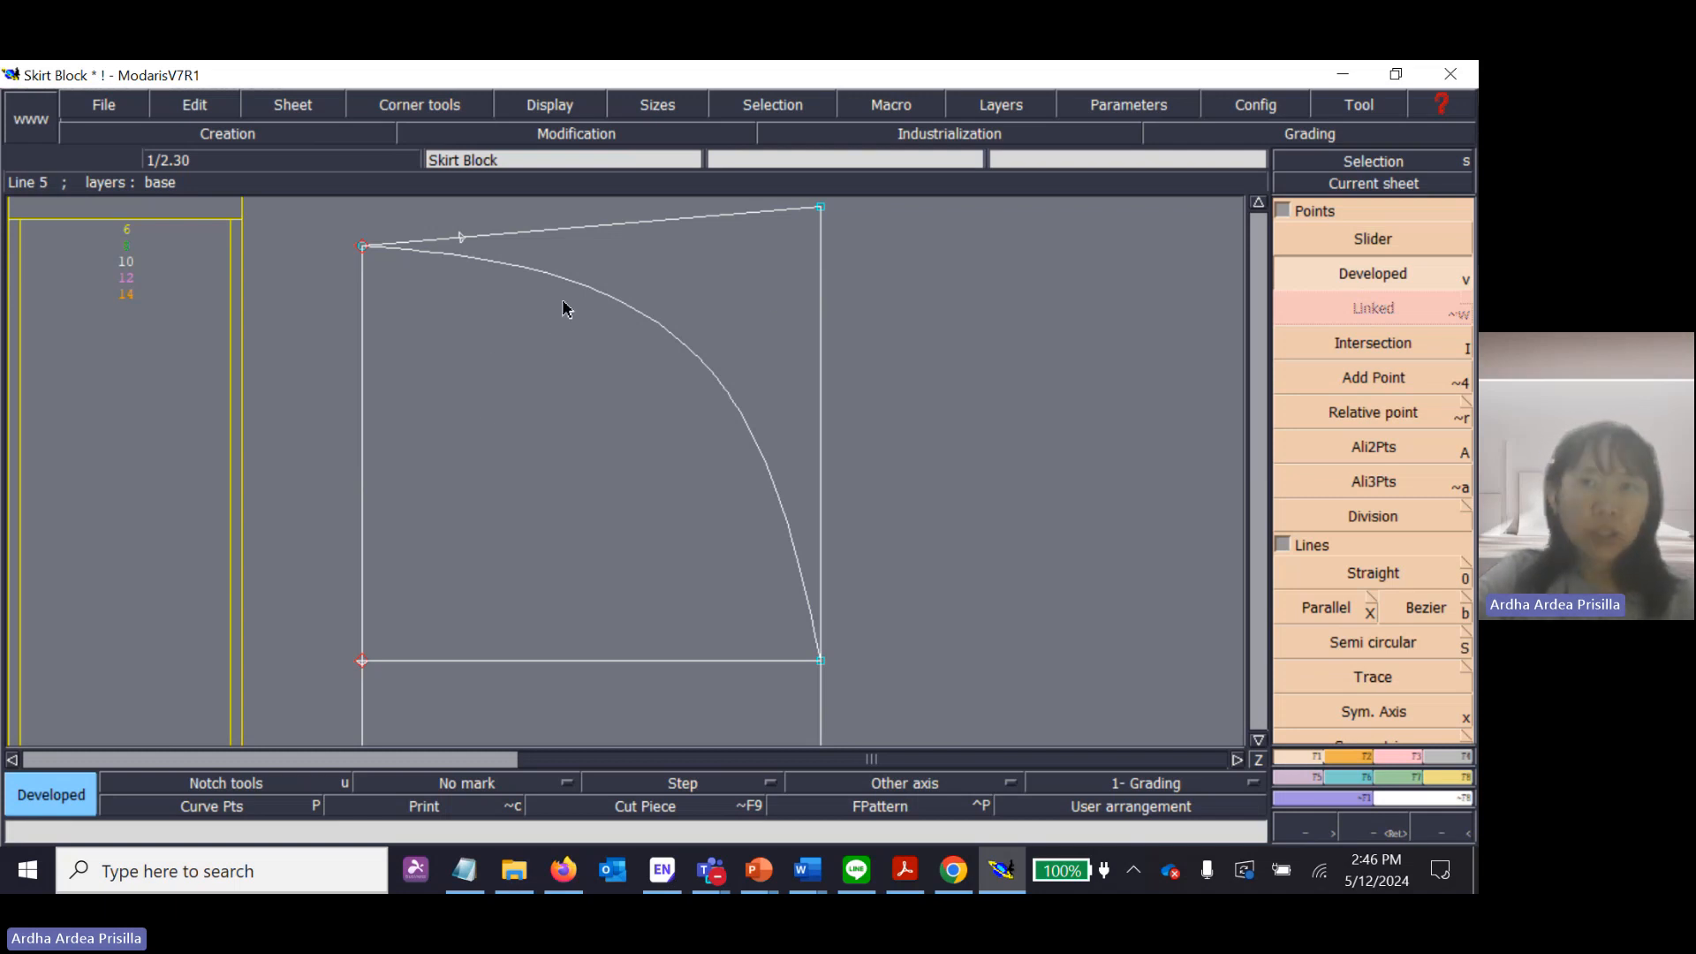
{"action": "left_click", "coordinate": [1296, 314]}
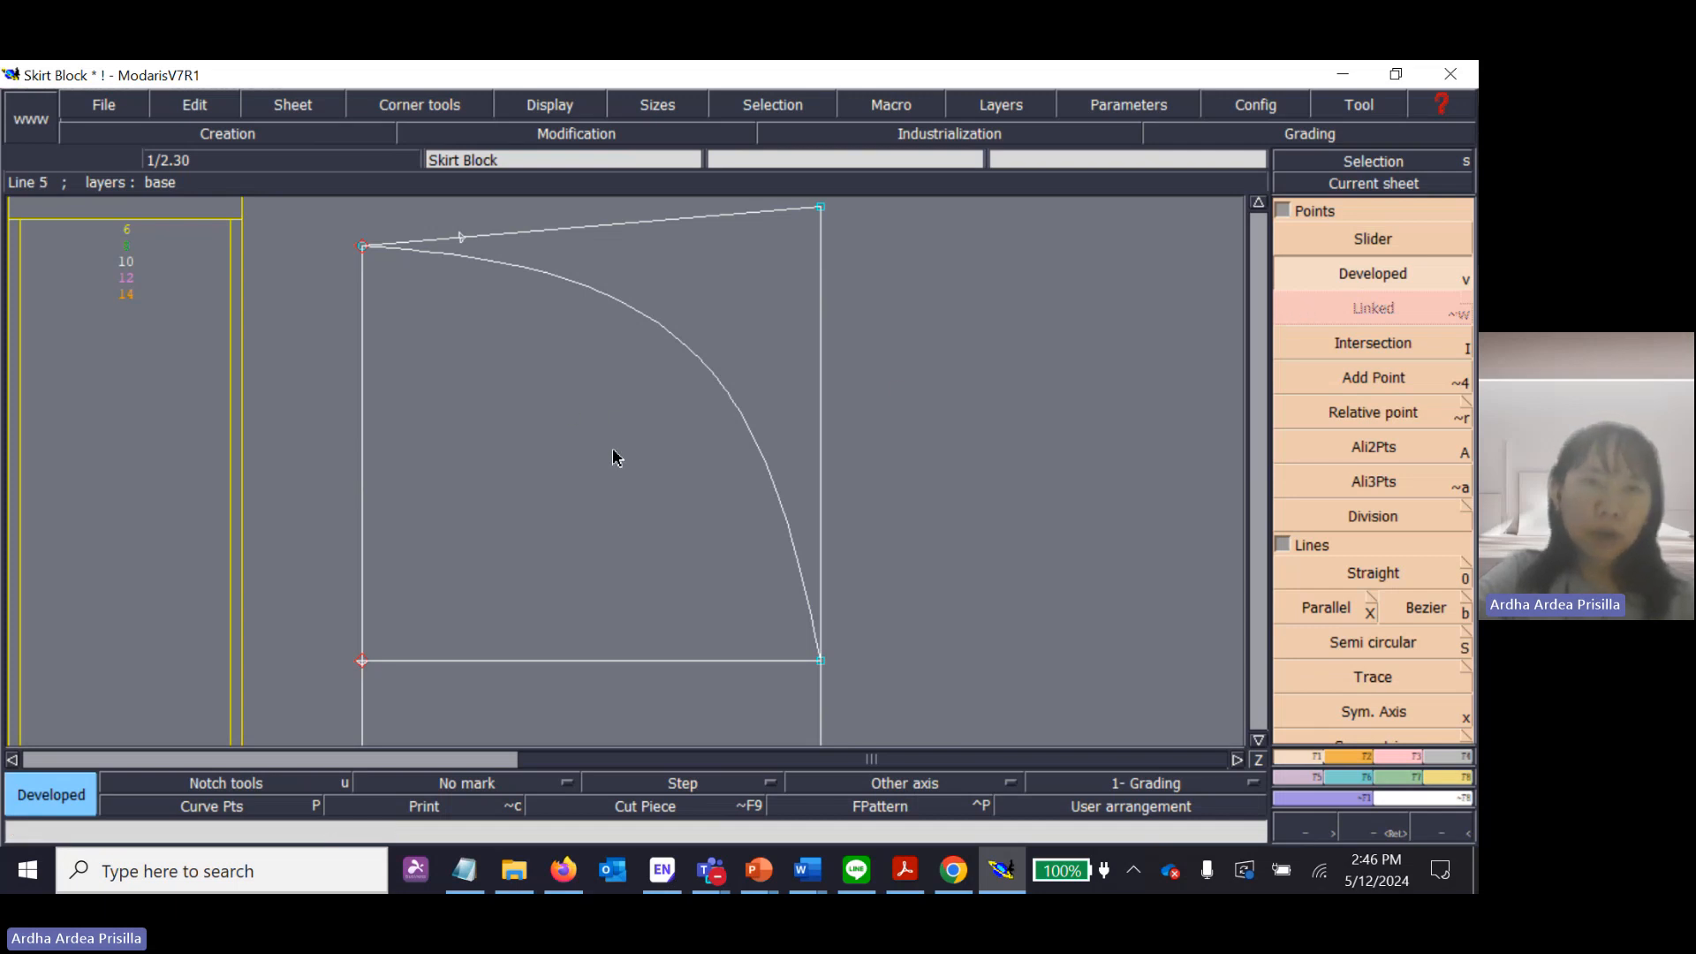
Switch to Chrome to view the computer keyboard diagram and return to Modaris.
{"action": "left_click", "coordinate": [951, 871]}
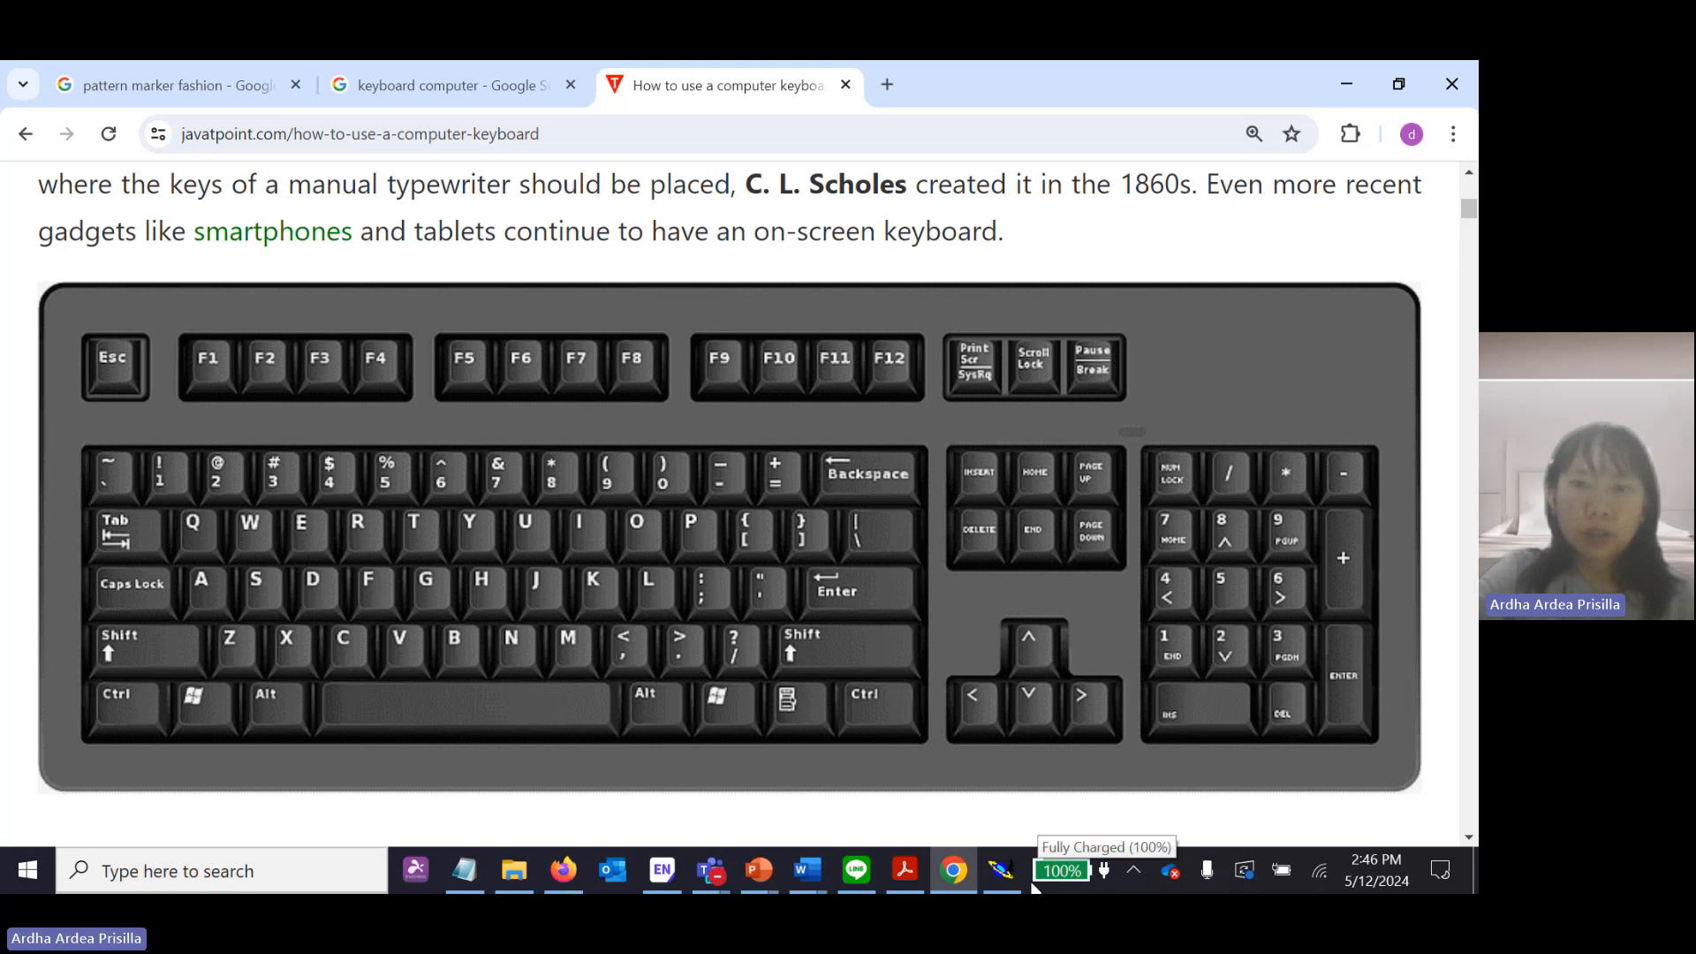
{"action": "left_click", "coordinate": [1001, 870]}
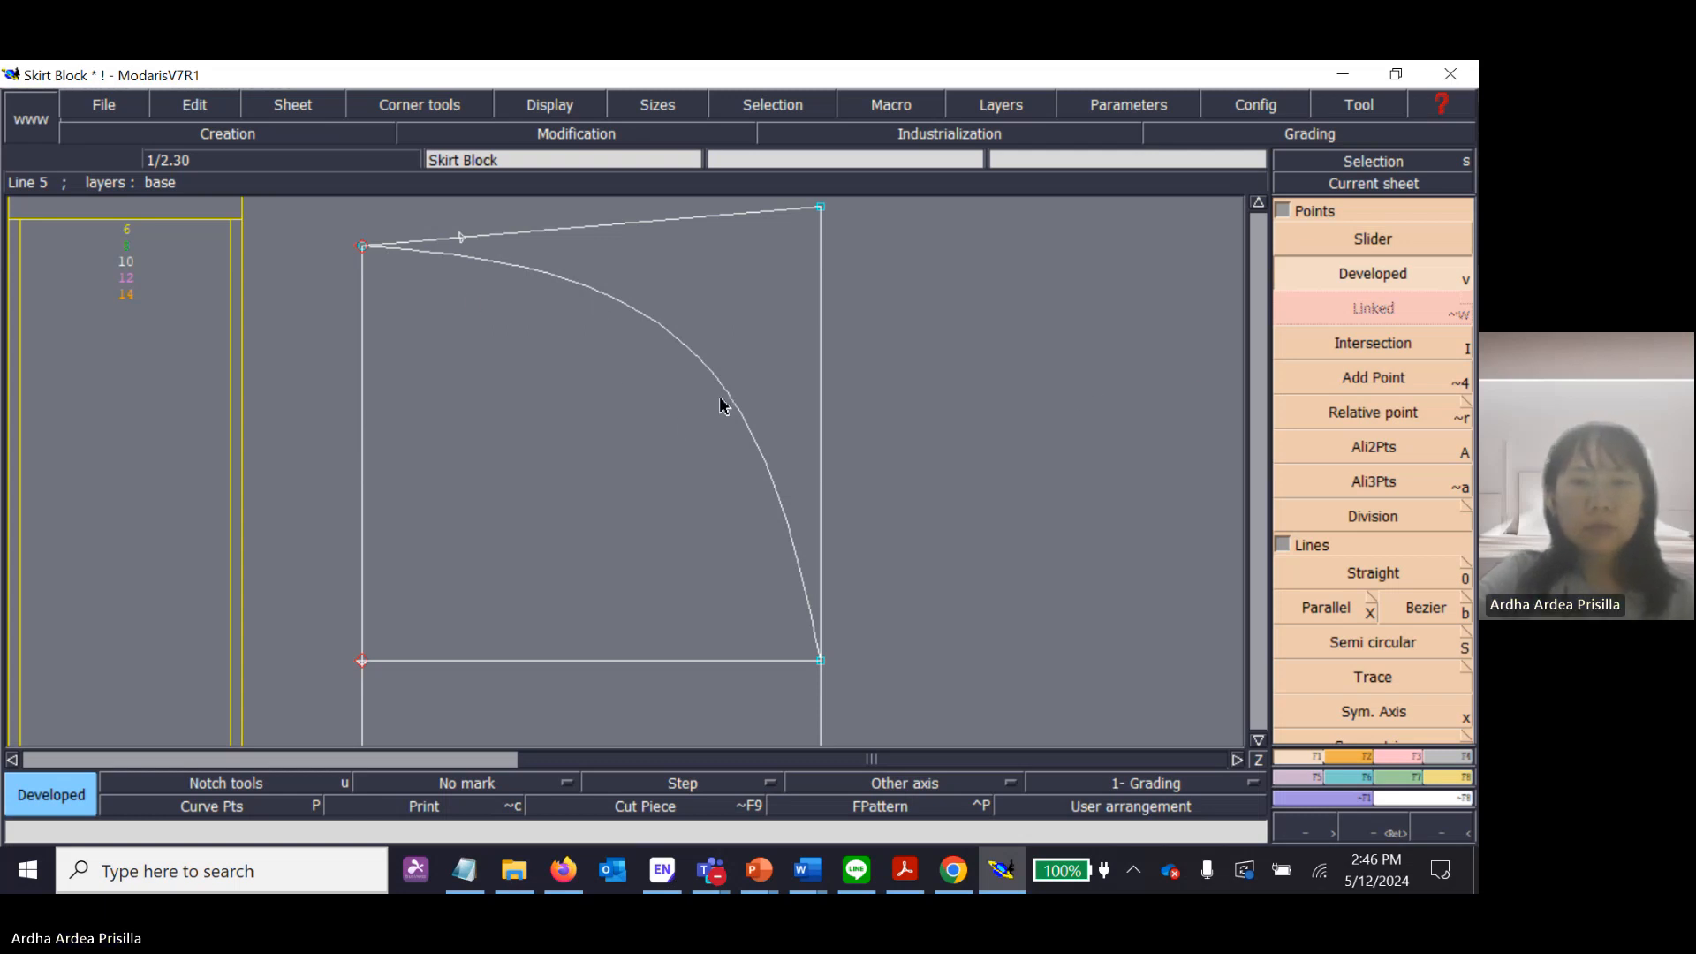
Save the Skirt Block model to its existing file, continuing through the anomalies dialog.
{"action": "left_click", "coordinate": [113, 109]}
{"action": "left_click", "coordinate": [137, 205]}
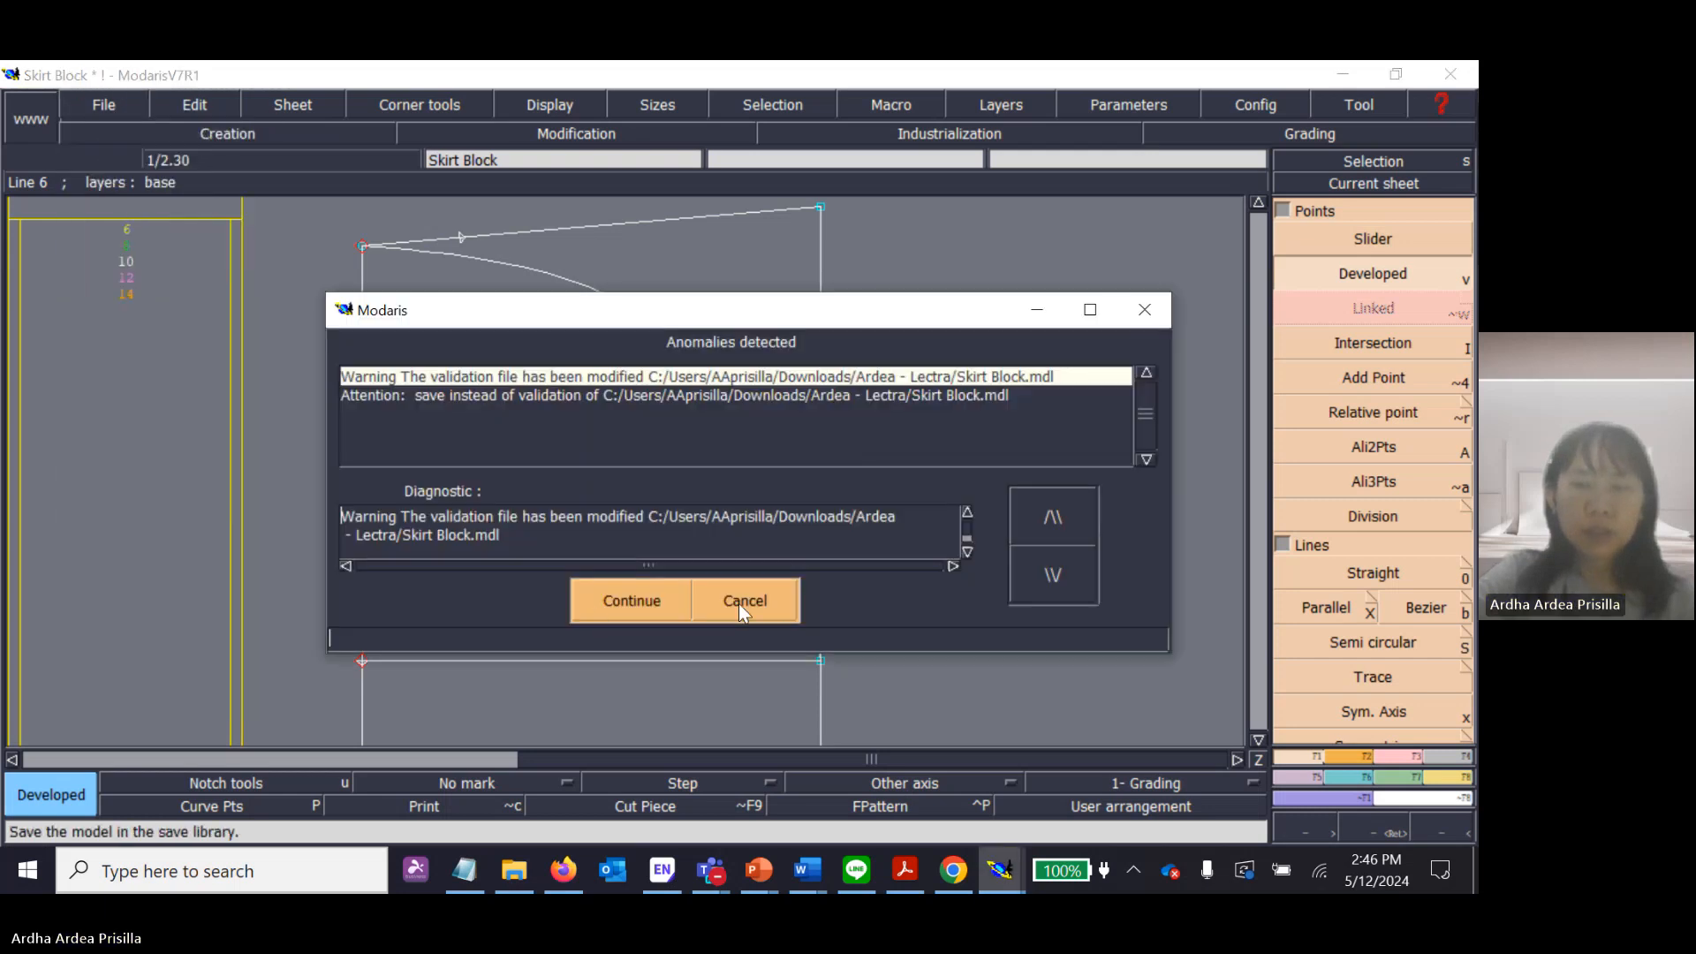
{"action": "left_click", "coordinate": [597, 608]}
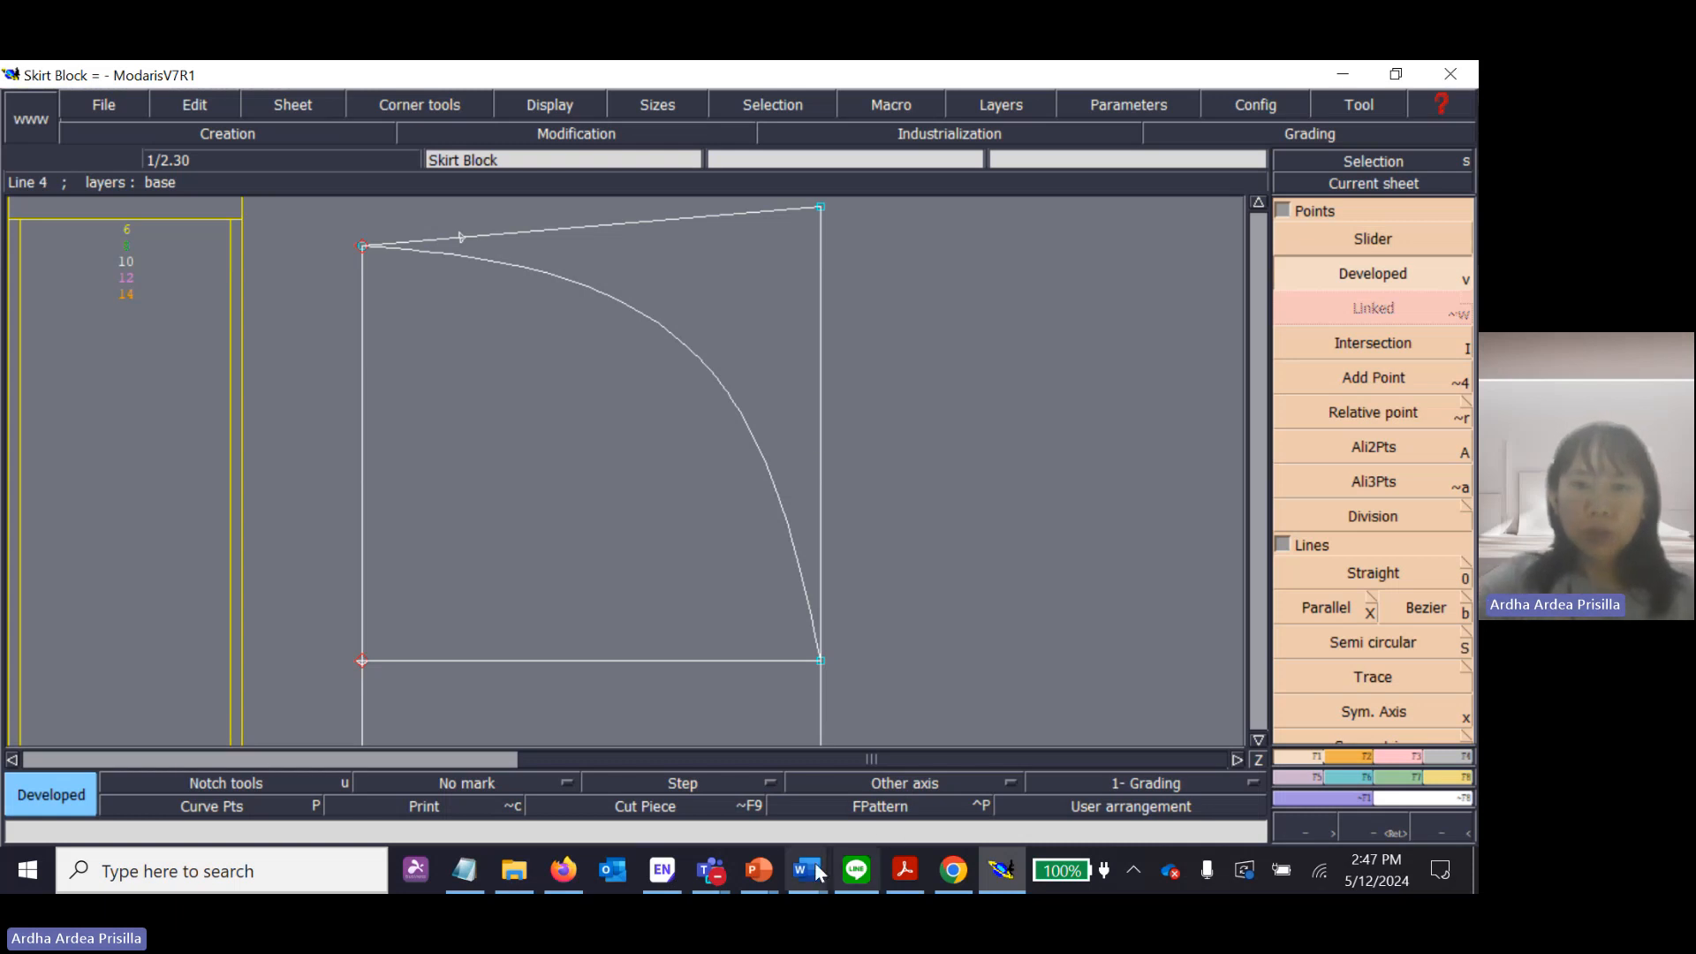
Check the Teams meeting and switch to the Lectra Introduction presentation's Homework slide, highlighting the bodice and sleeve block task.
{"action": "mouse_move", "coordinate": [711, 870]}
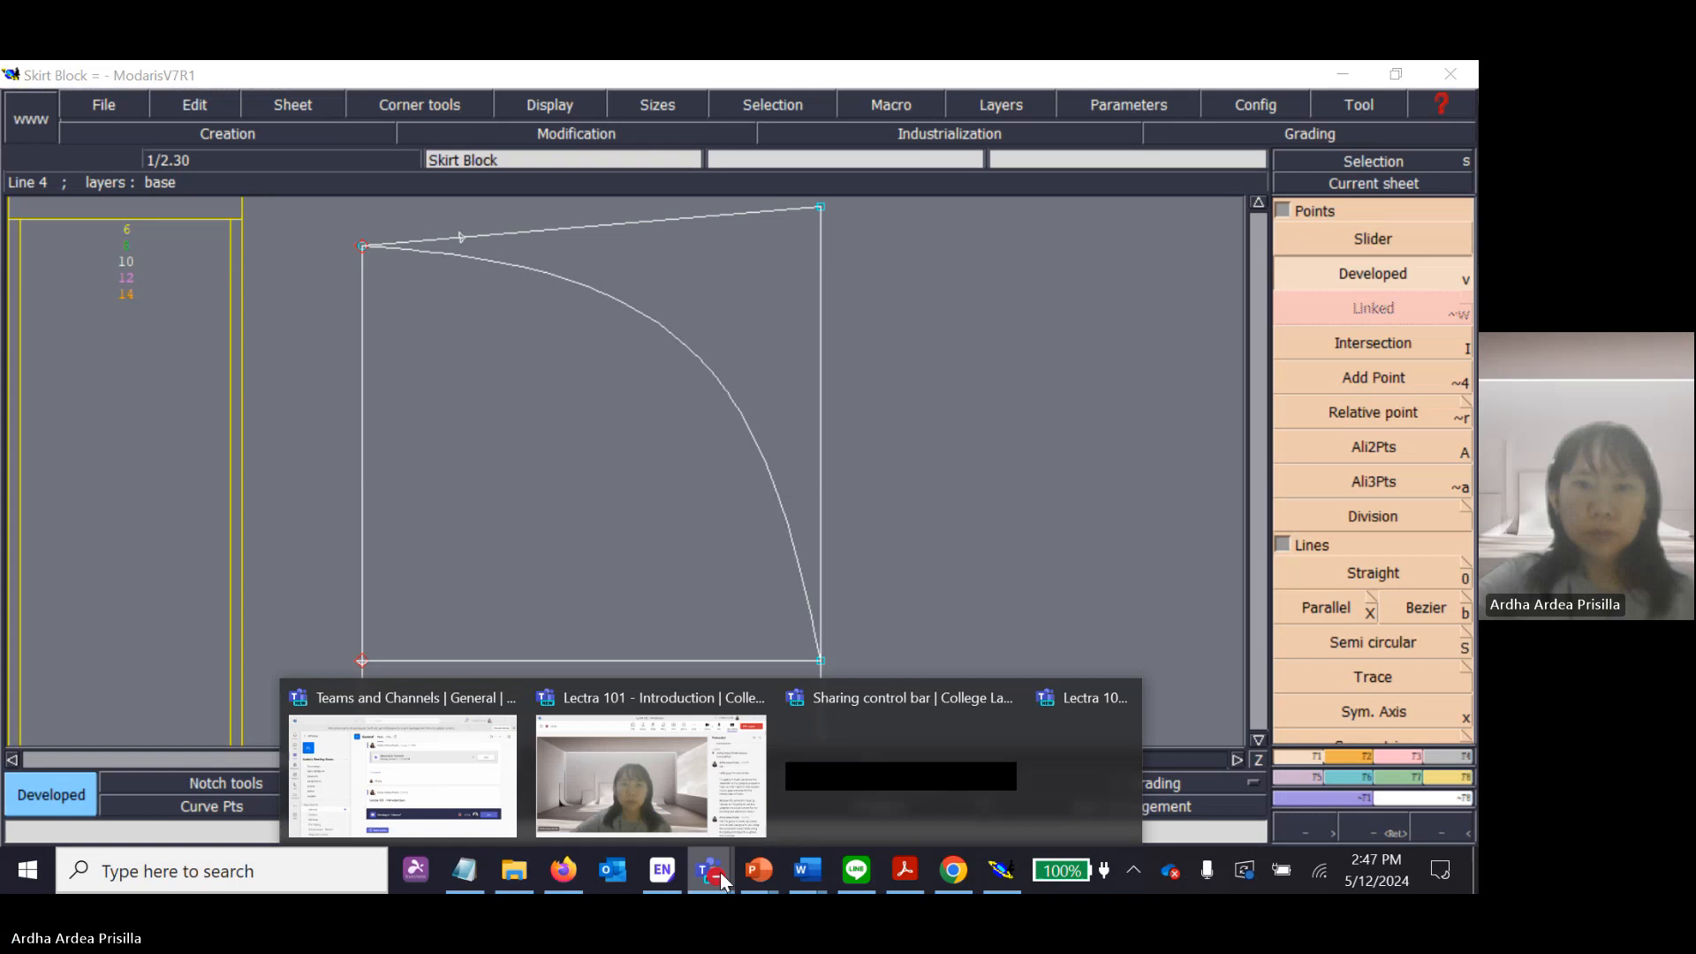
{"action": "left_click", "coordinate": [674, 770]}
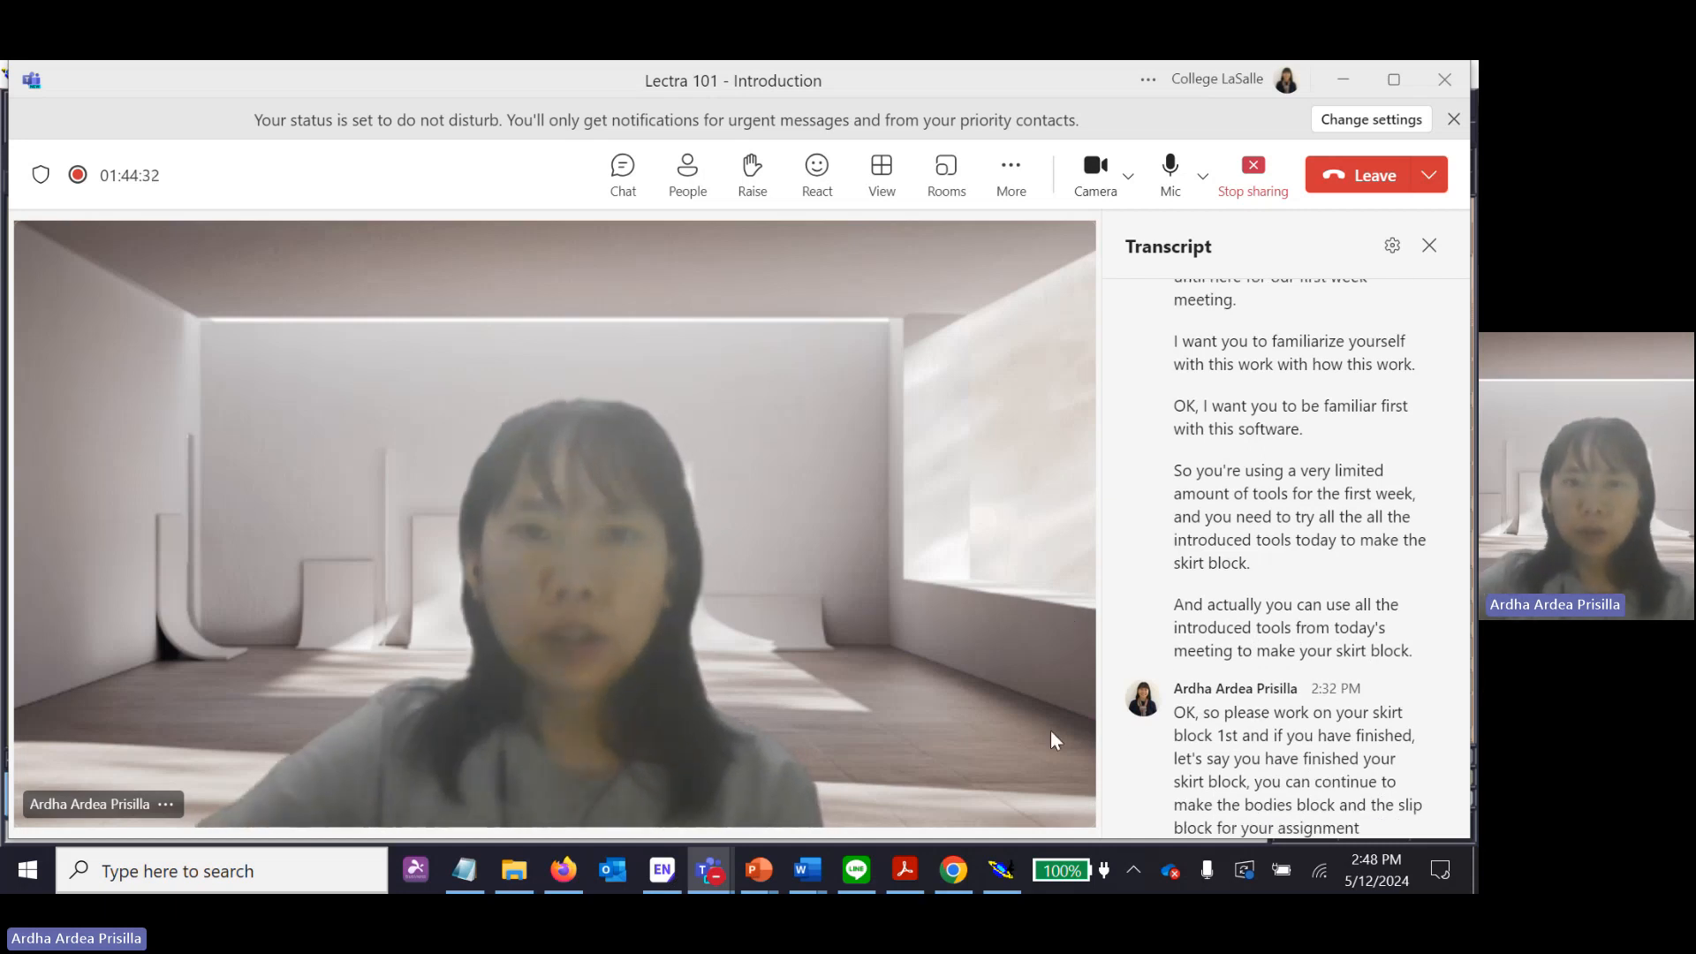
{"action": "left_click", "coordinate": [760, 866]}
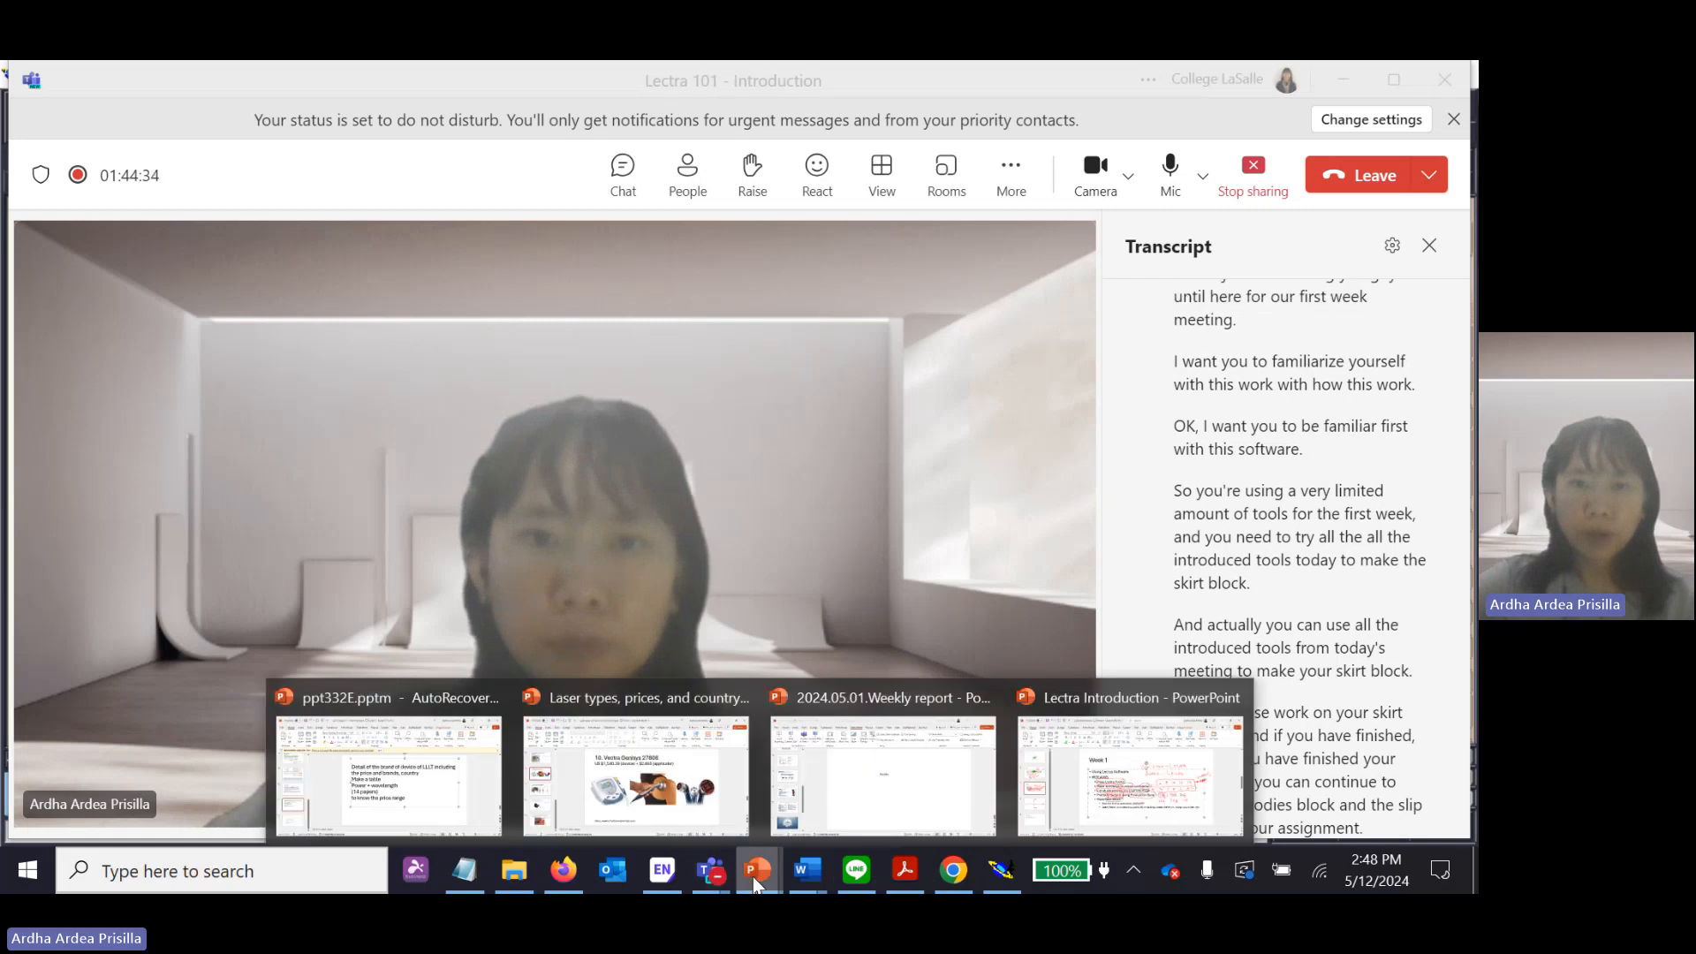
{"action": "left_click", "coordinate": [1137, 792]}
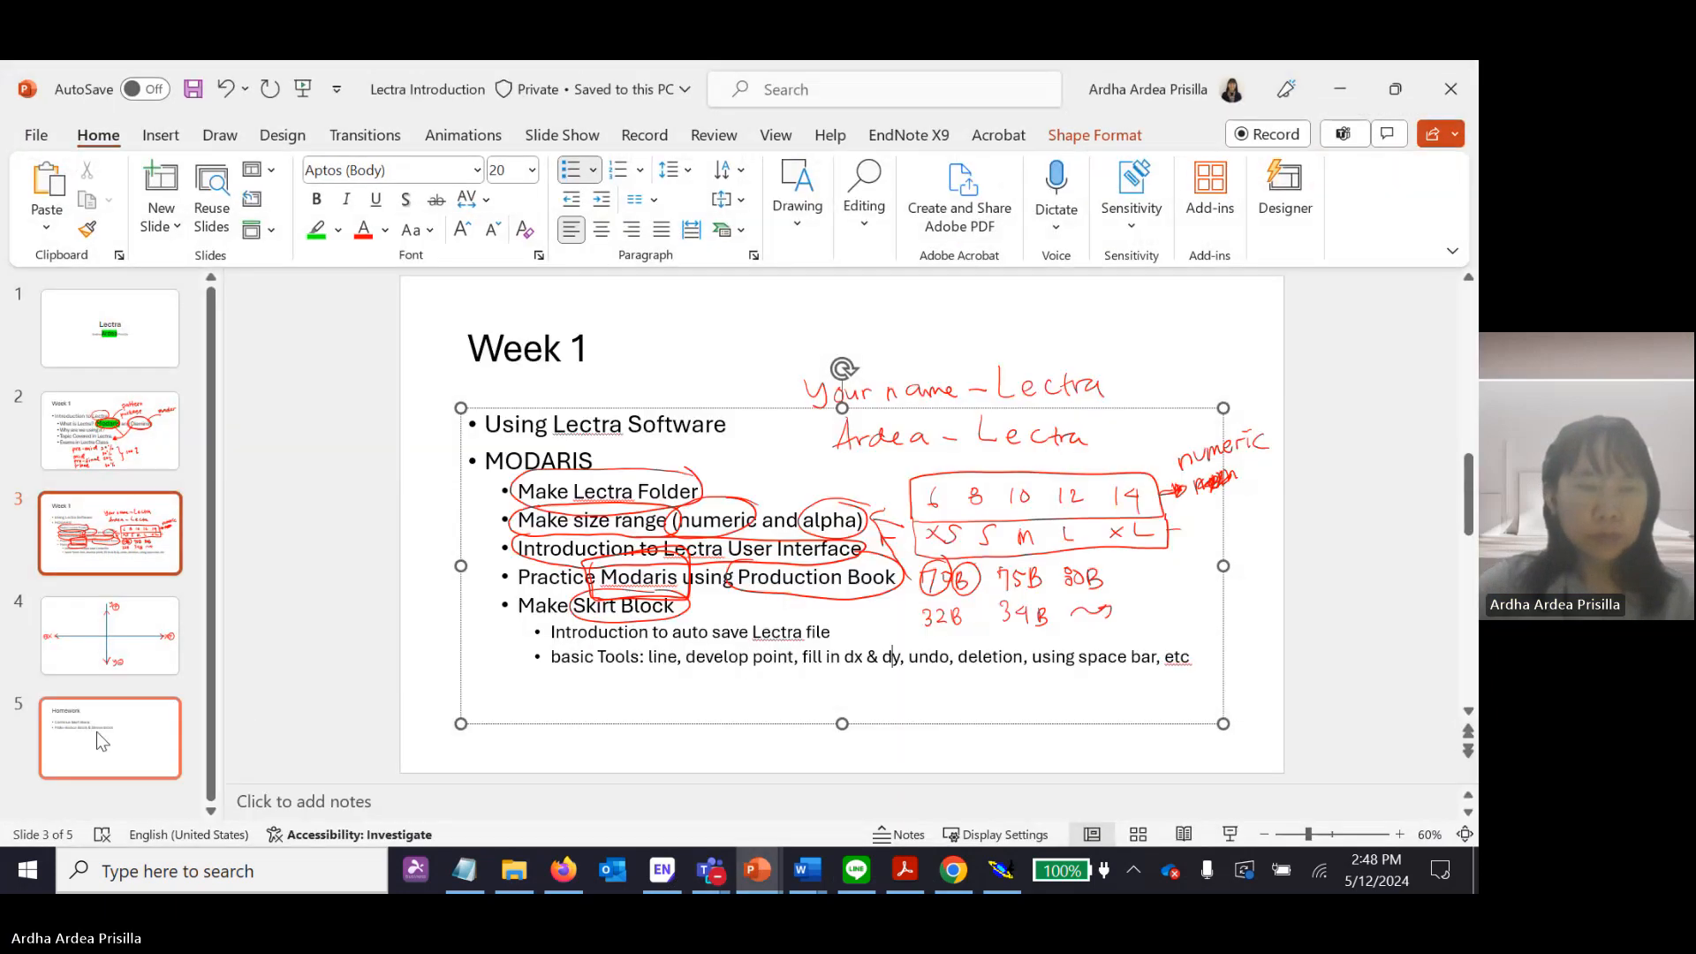
{"action": "left_click", "coordinate": [82, 733]}
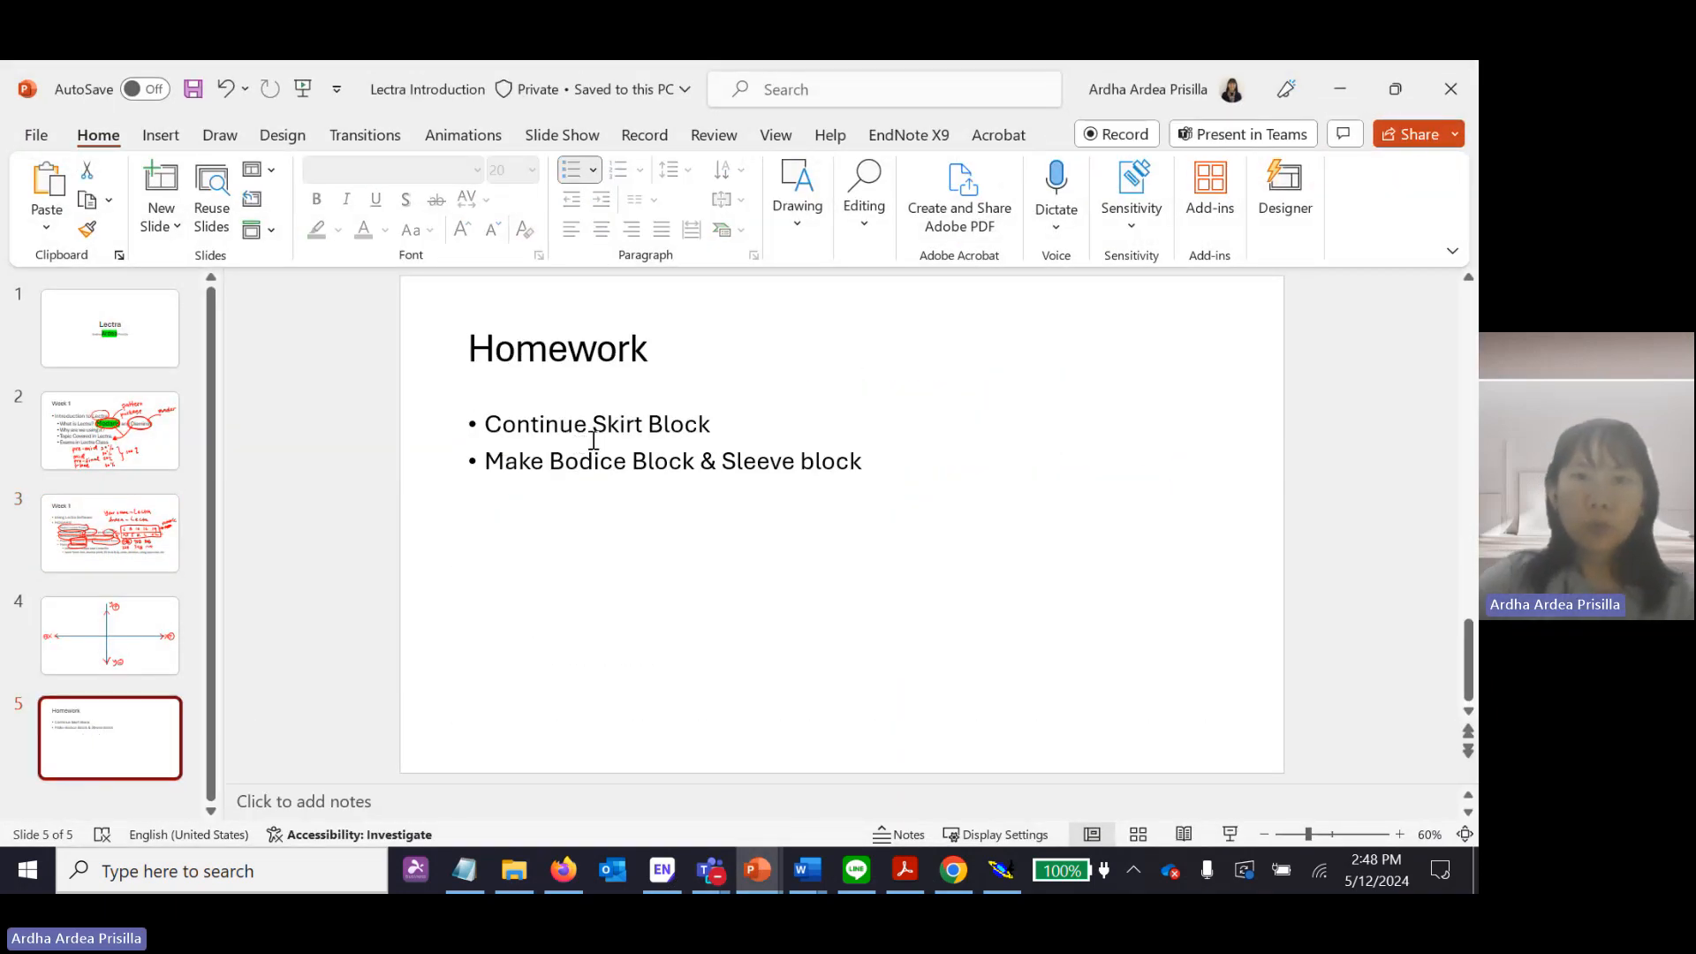
{"action": "left_click_drag", "start_coordinate": [719, 424], "coordinate": [870, 461]}
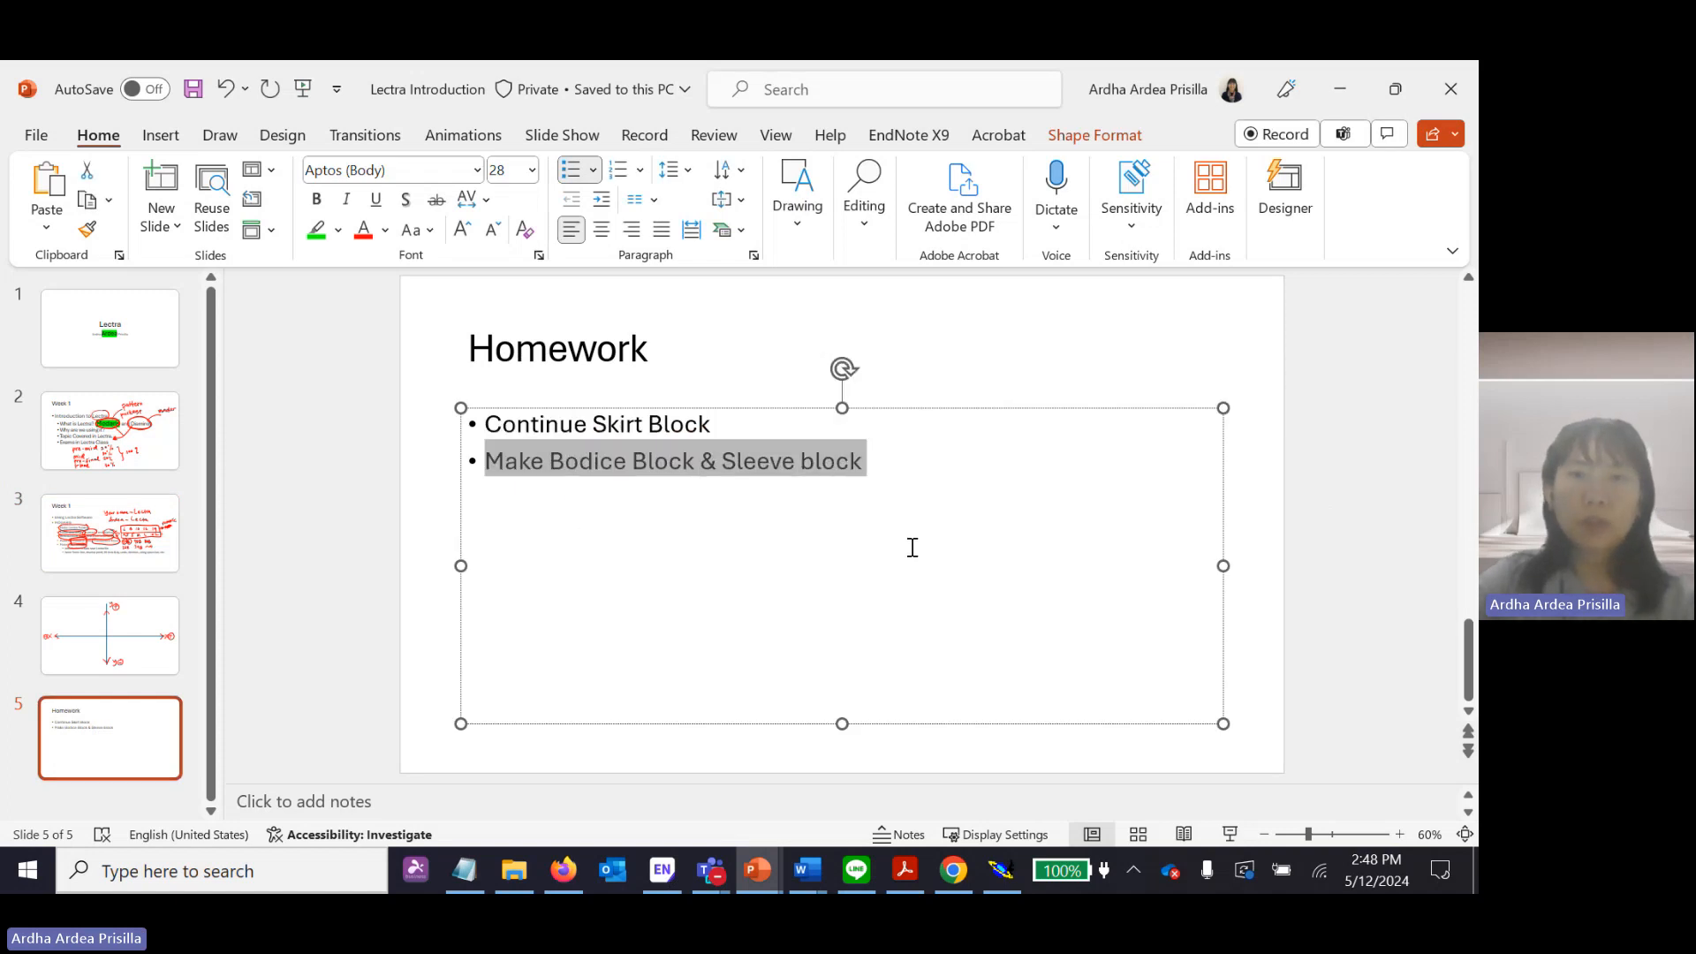
Minimize the presentation and stop sharing the screen in the Teams meeting.
{"action": "left_click", "coordinate": [1338, 92]}
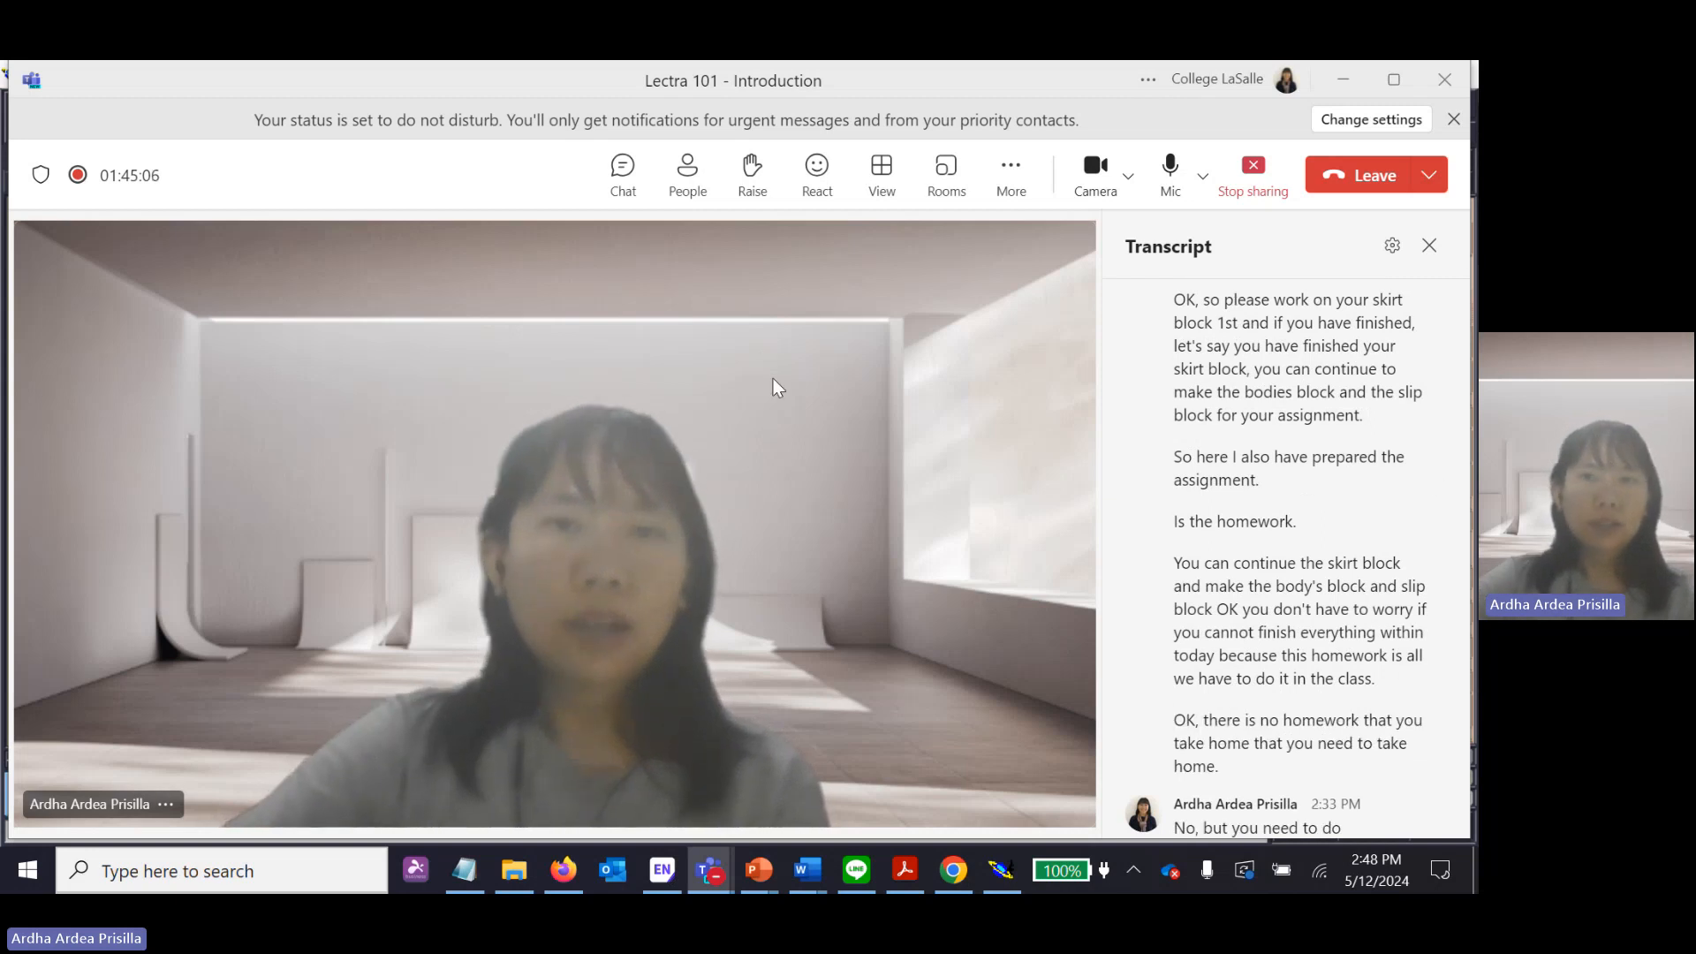
{"action": "left_click", "coordinate": [1269, 177]}
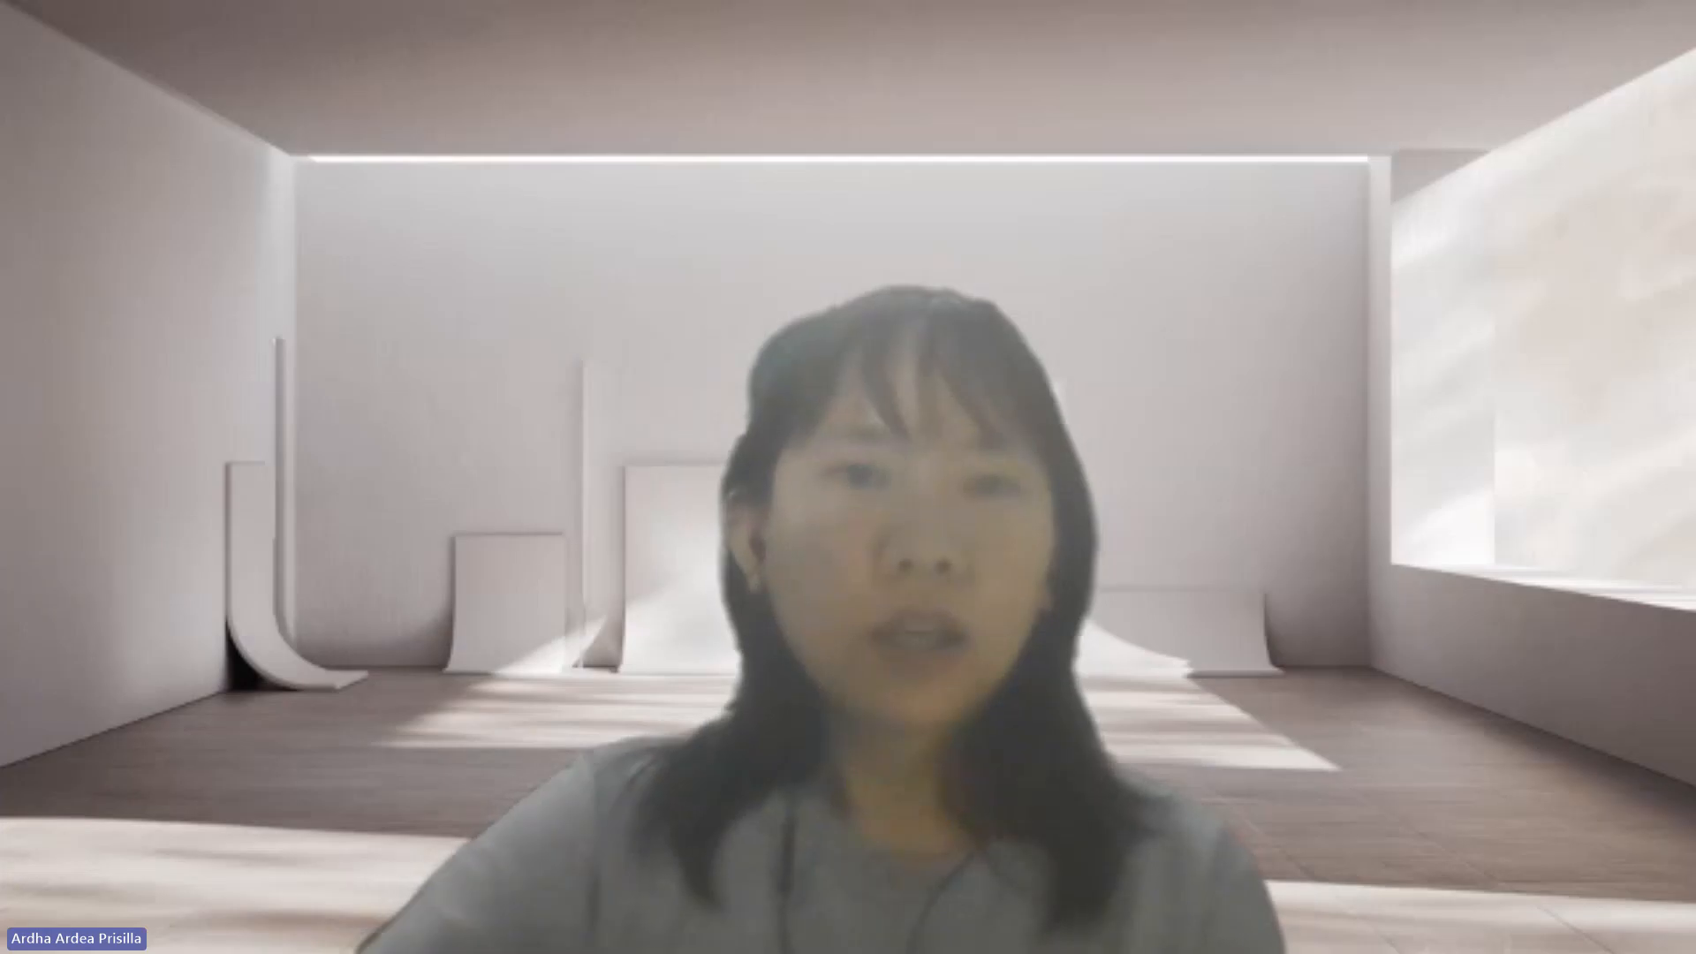